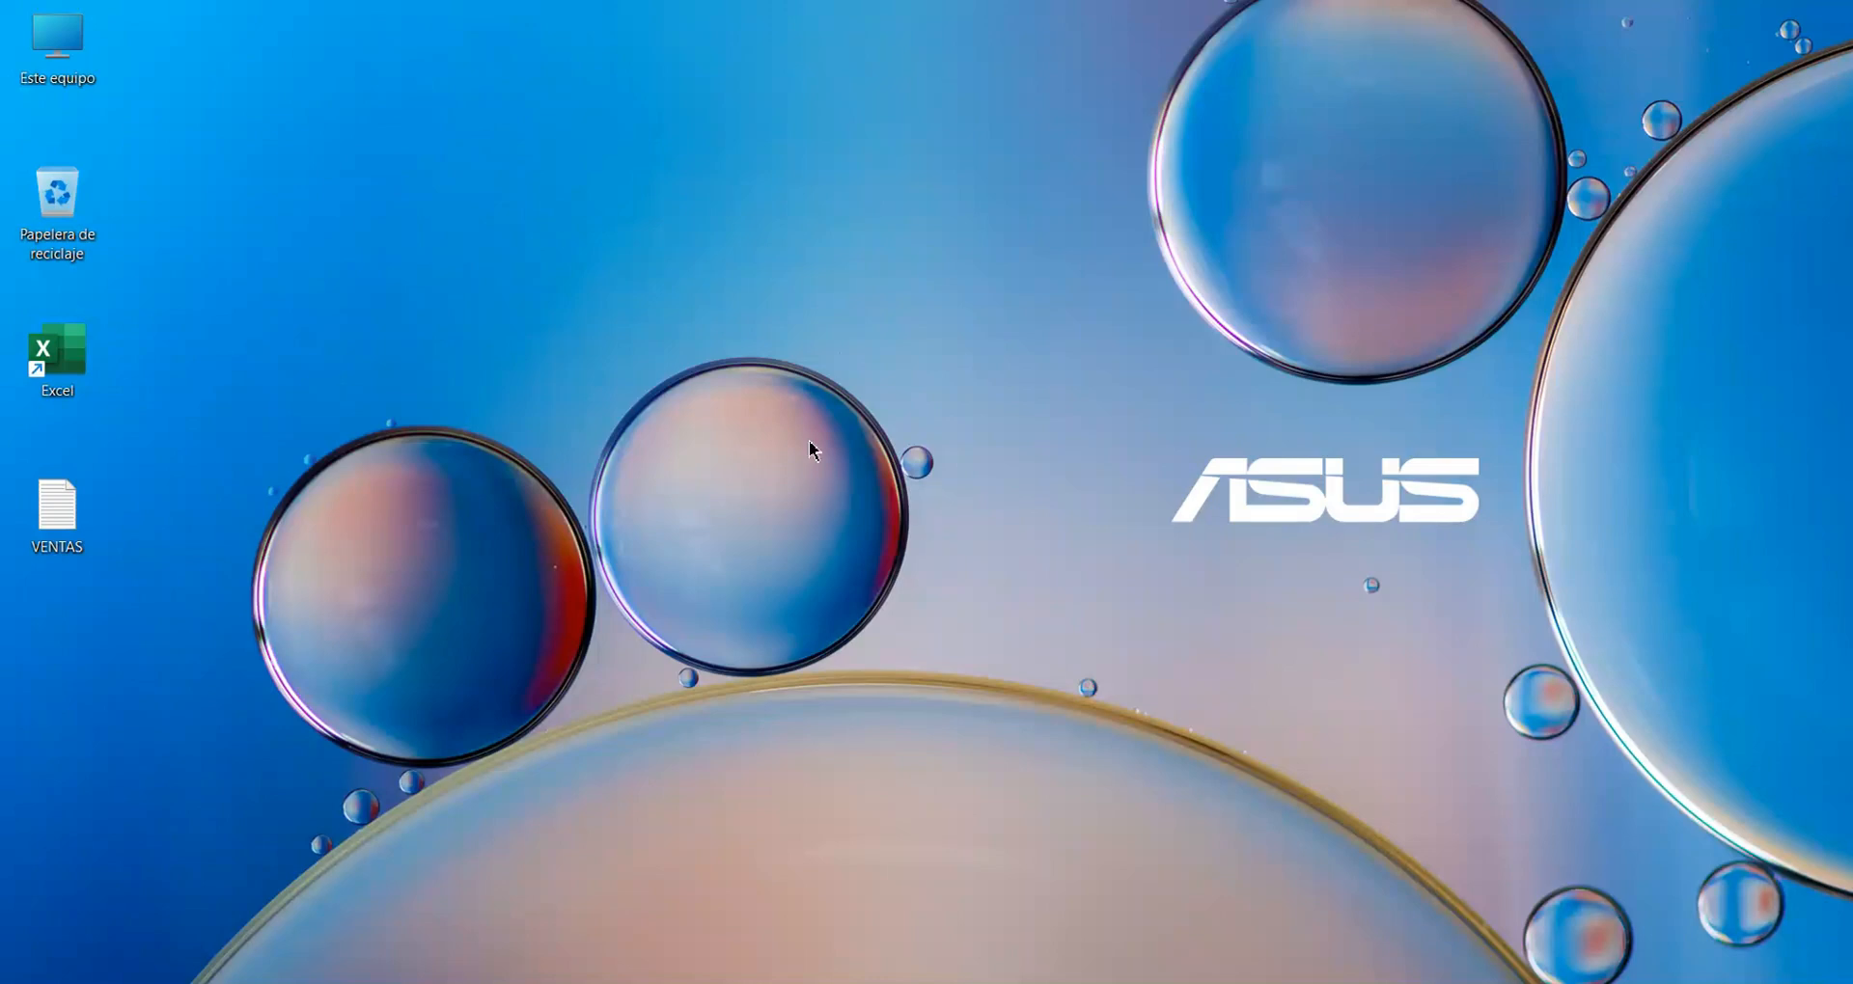
Open Excel with a blank workbook, maximize its window and display the data import commands.
double_click(53, 355)
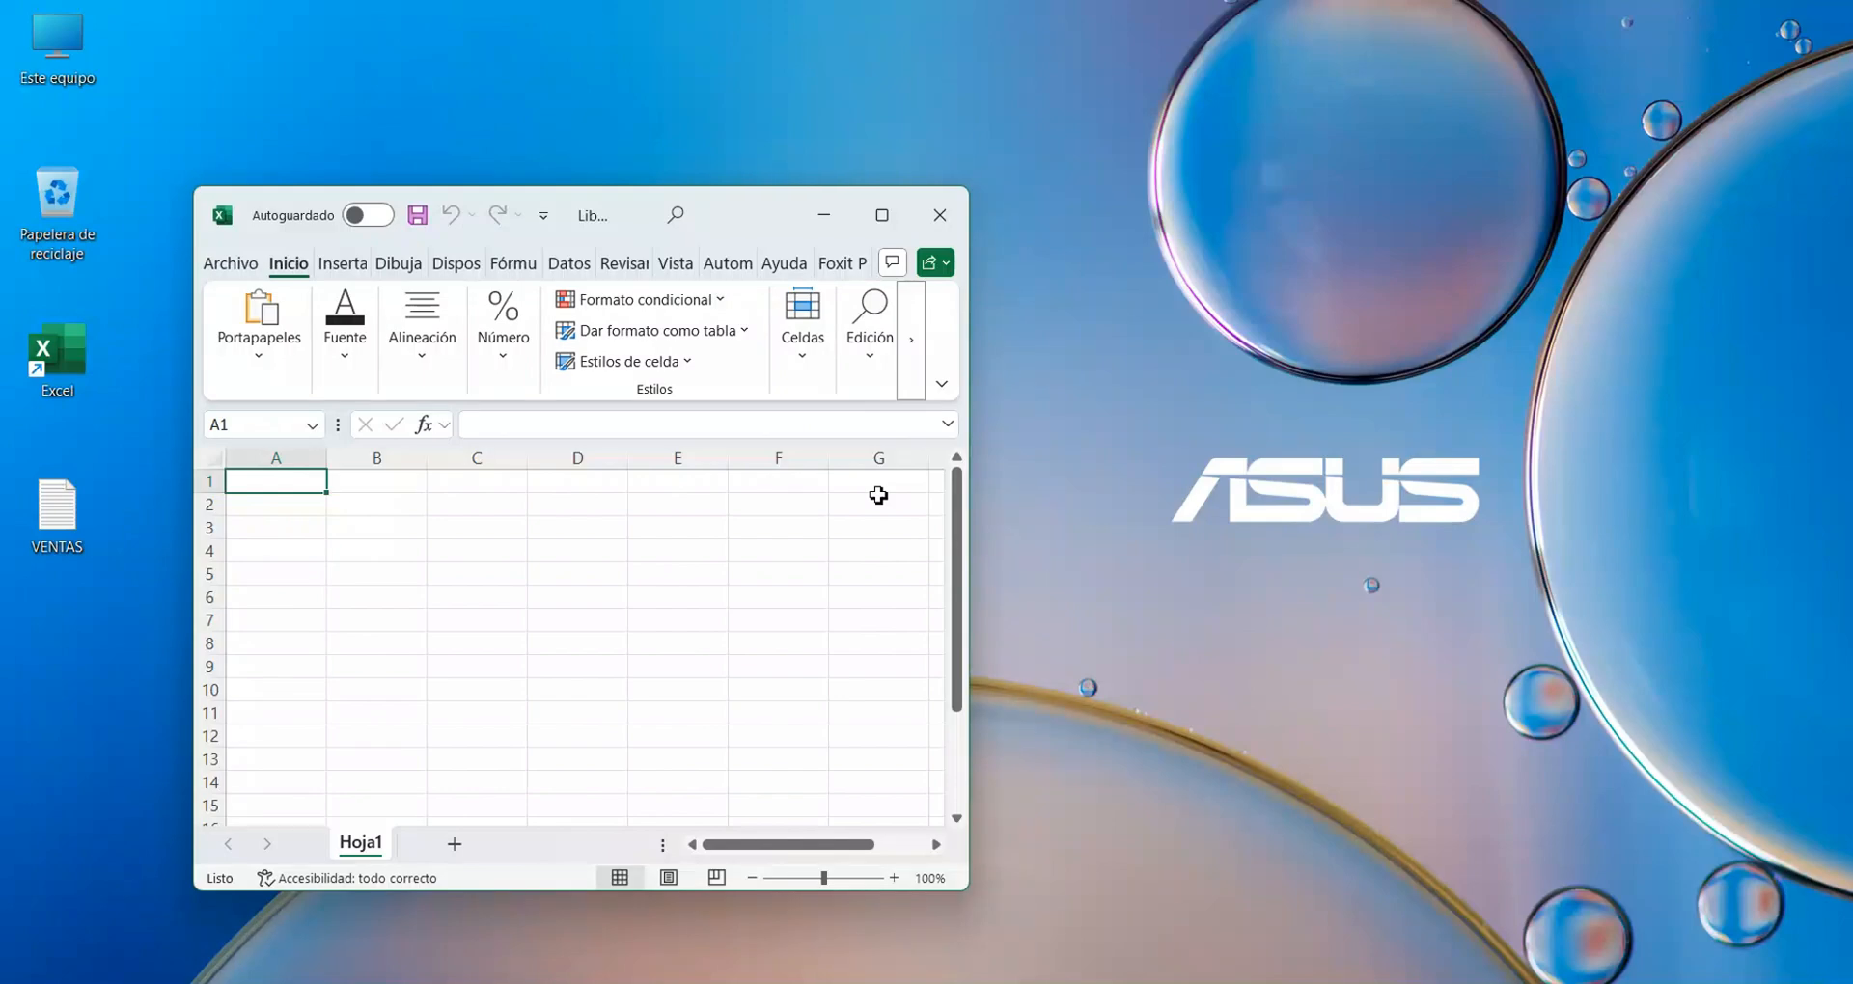
click(881, 216)
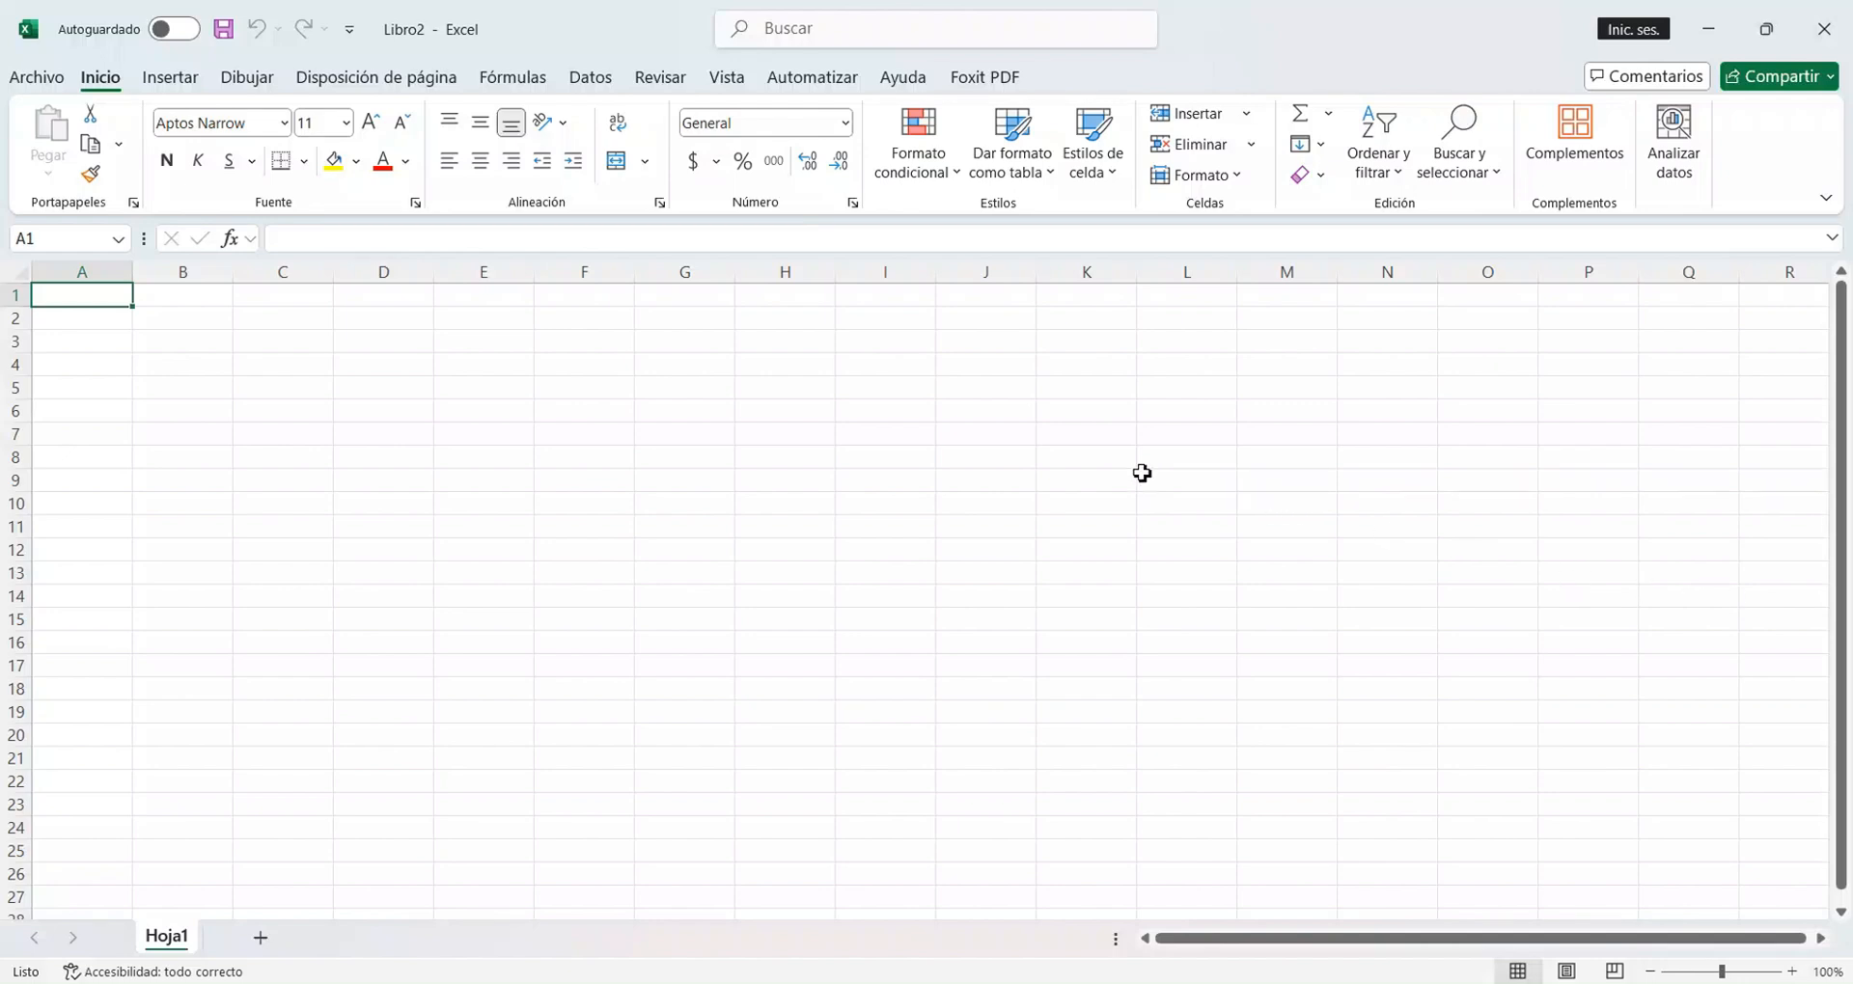
click(591, 78)
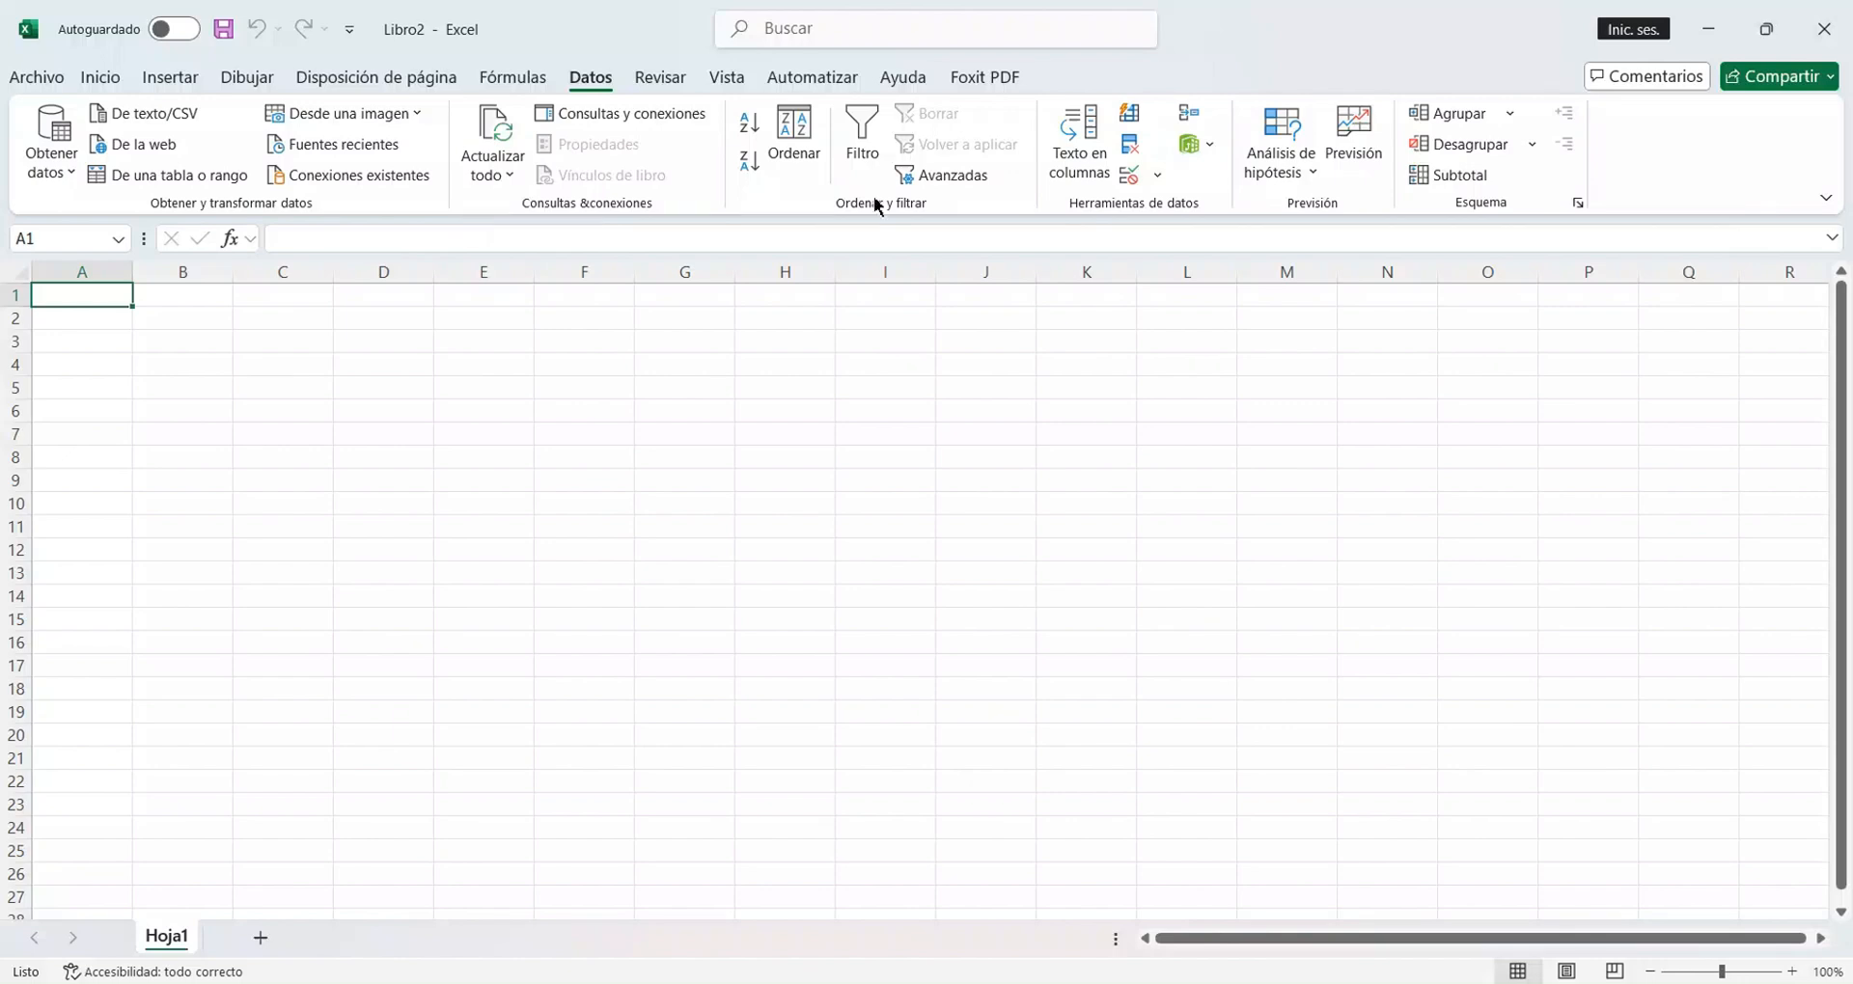
Minimize the workbook and open the VENTAS text file from the desktop in Notepad.
click(1717, 37)
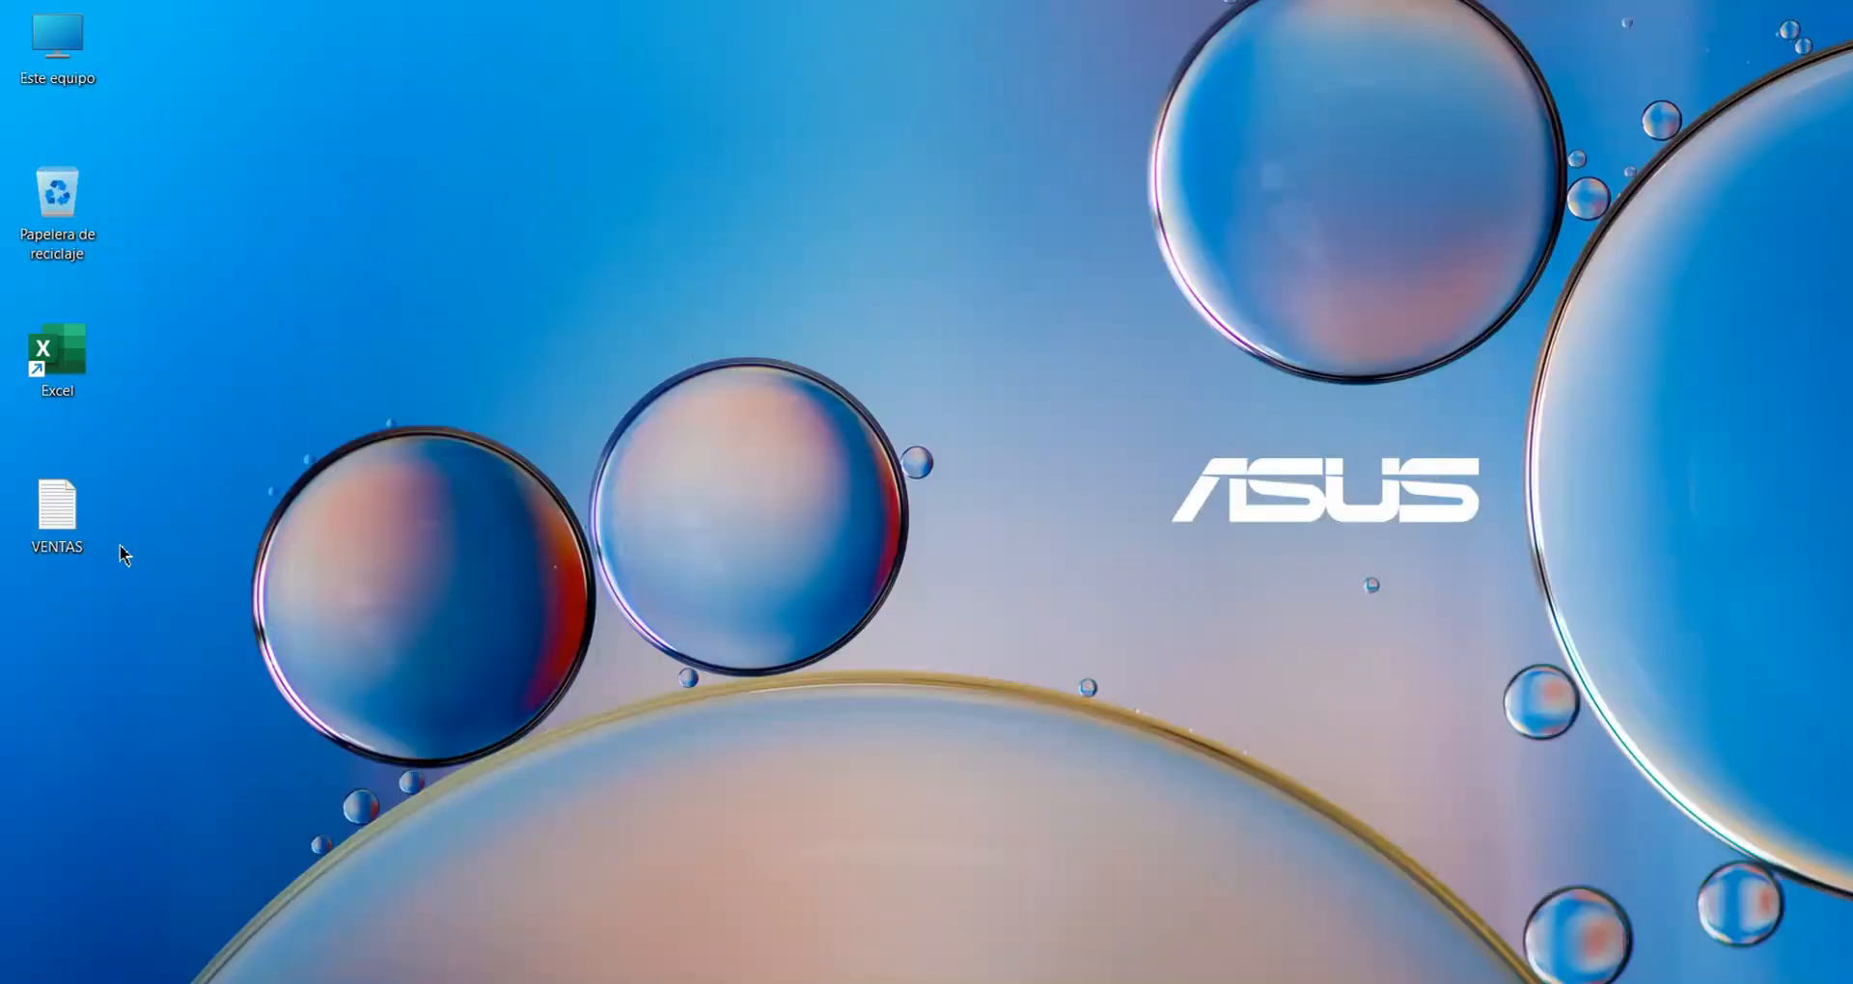
double_click(70, 538)
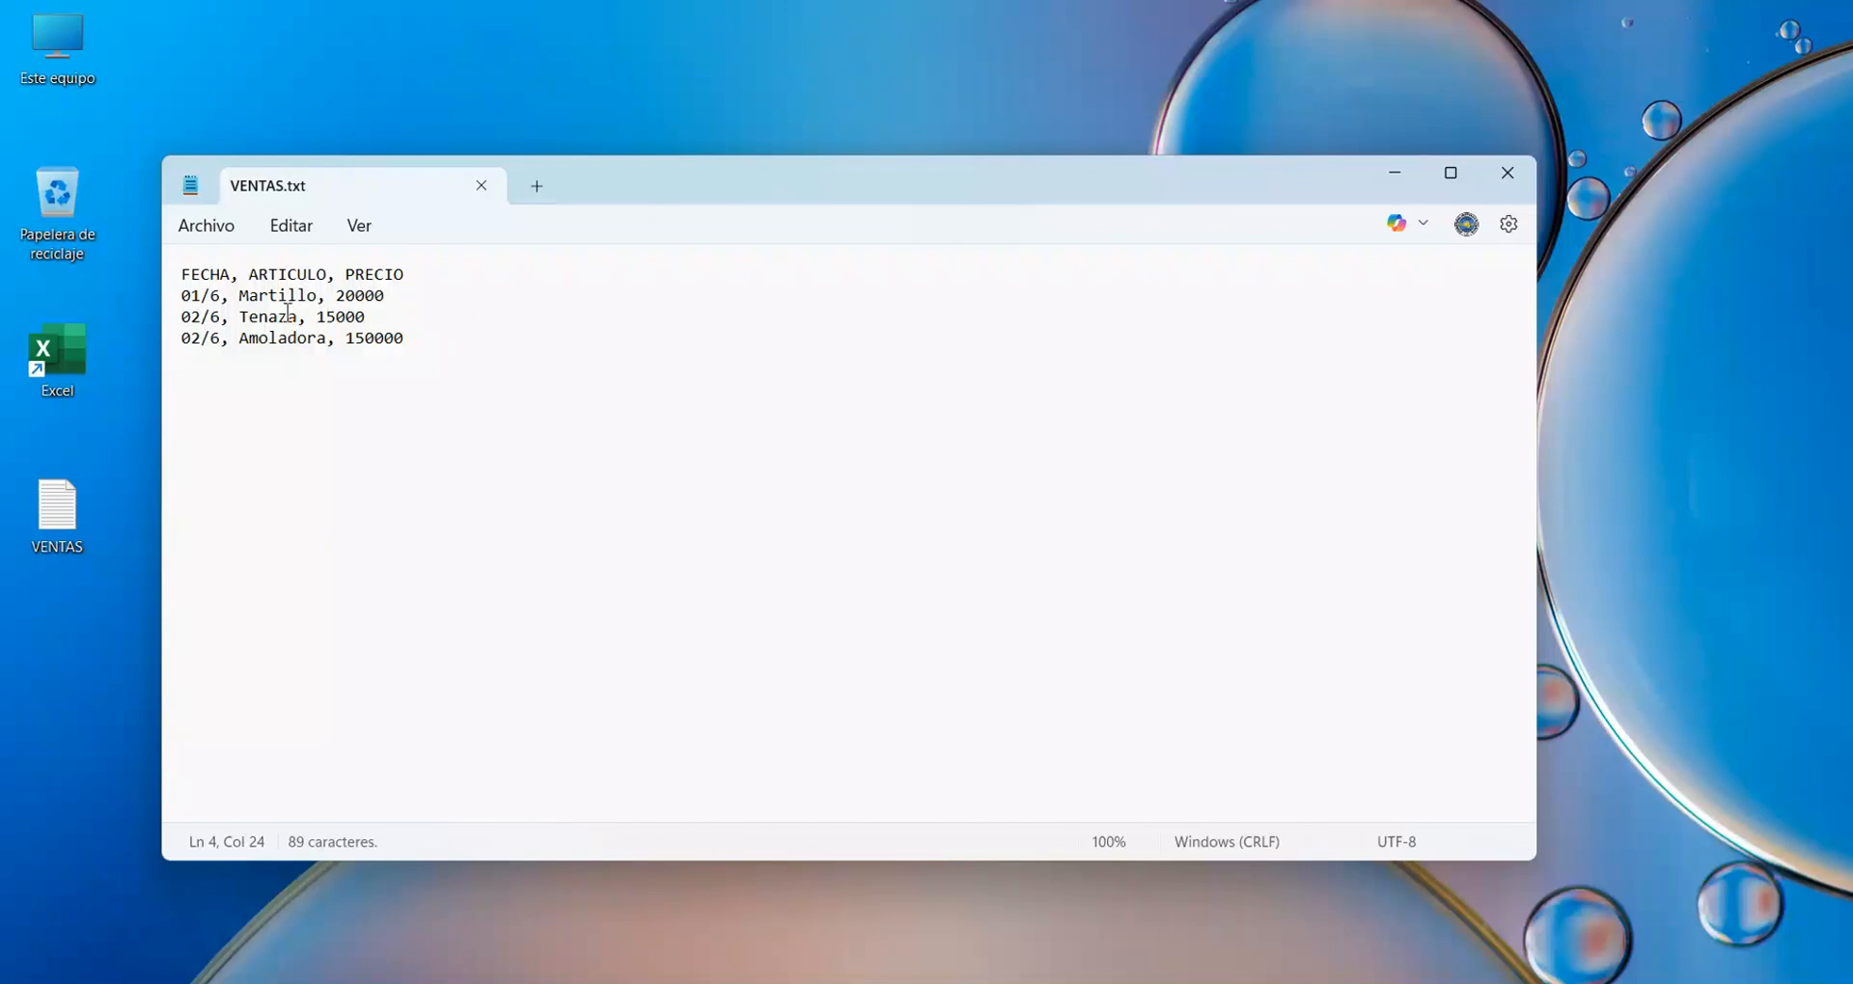
Try a slash in place of the comma after FECHA in the header line, restore the comma and close the file.
click(242, 276)
key(BackSpace)
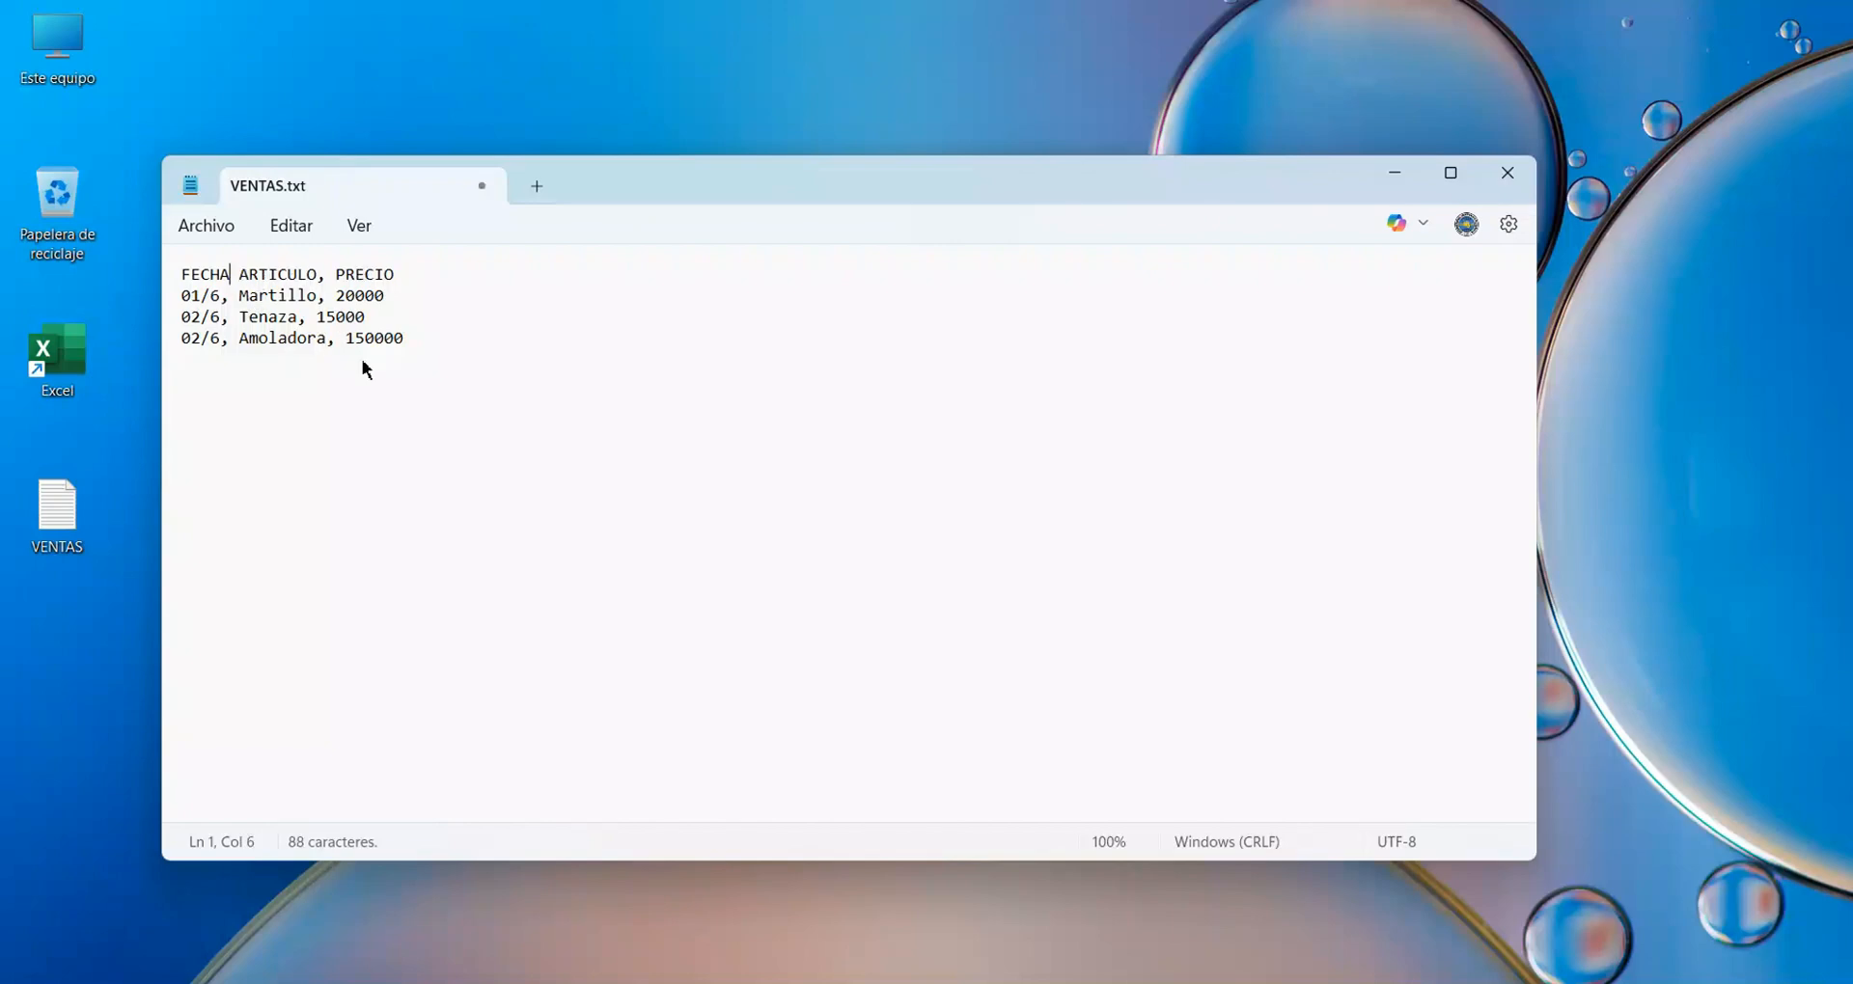
key(Delete)
key(BackSpace)
text(/)
key(BackSpace)
text(,)
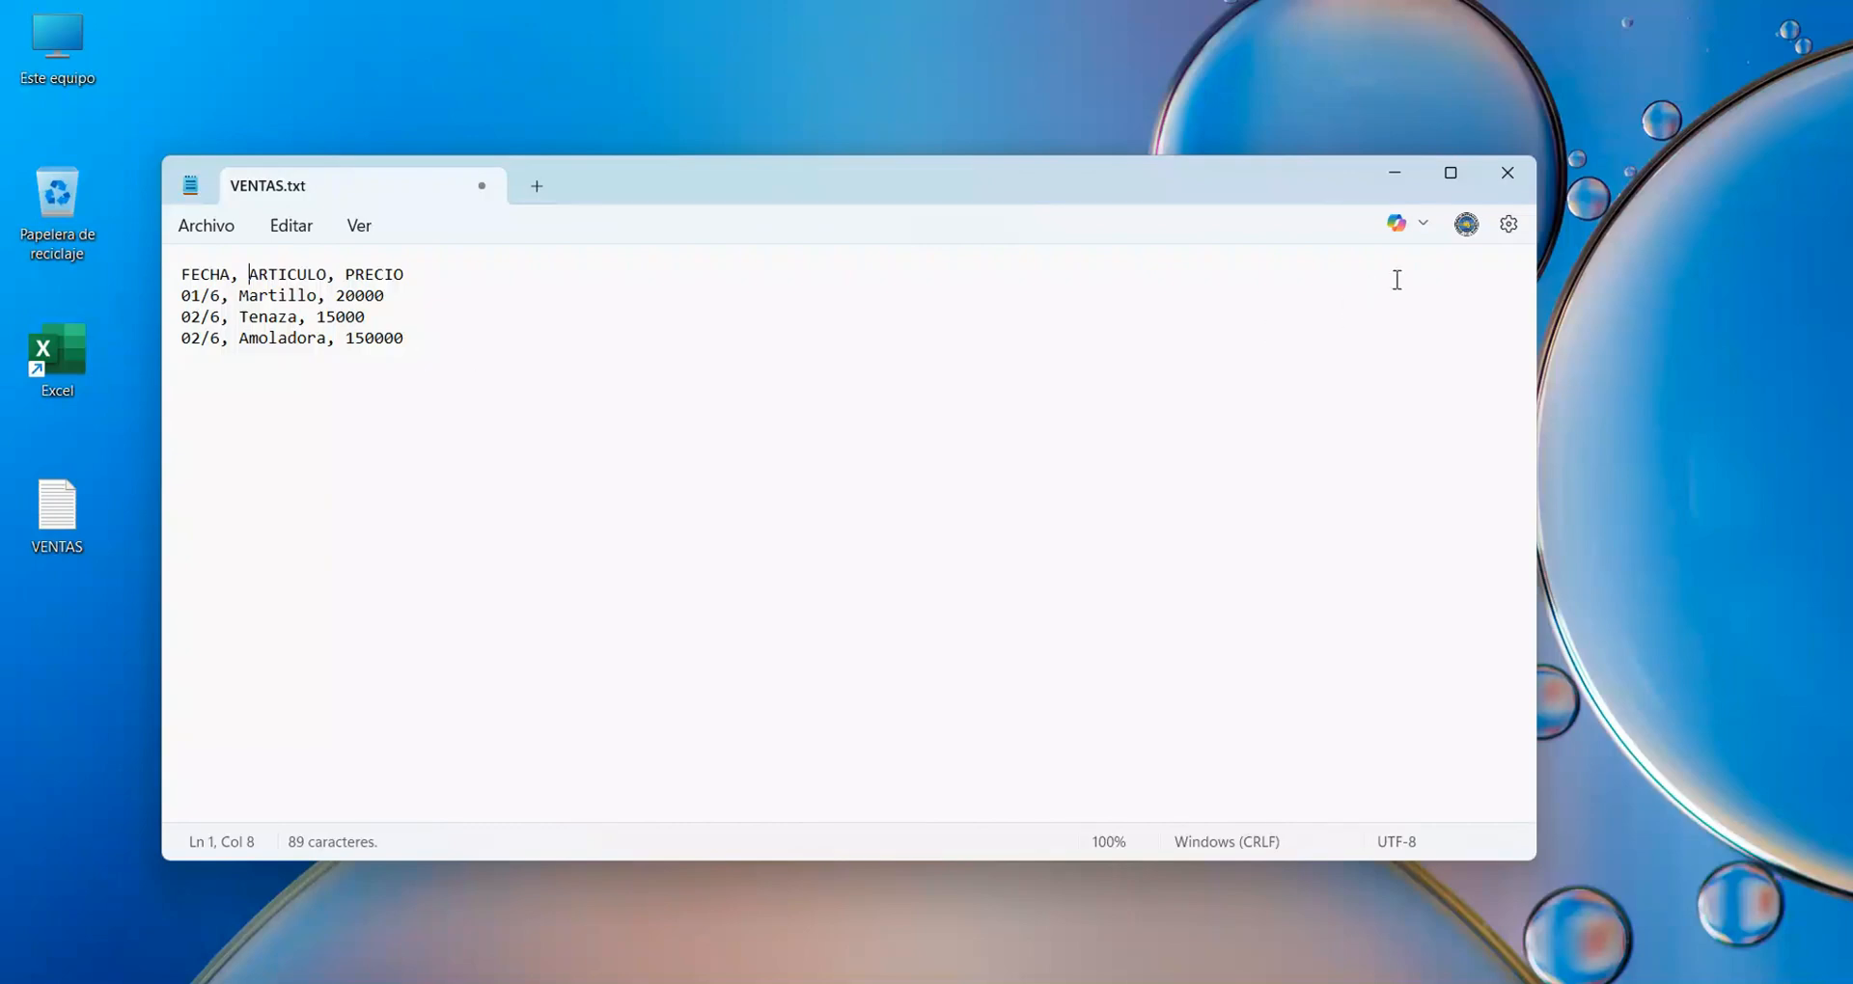
click(1511, 182)
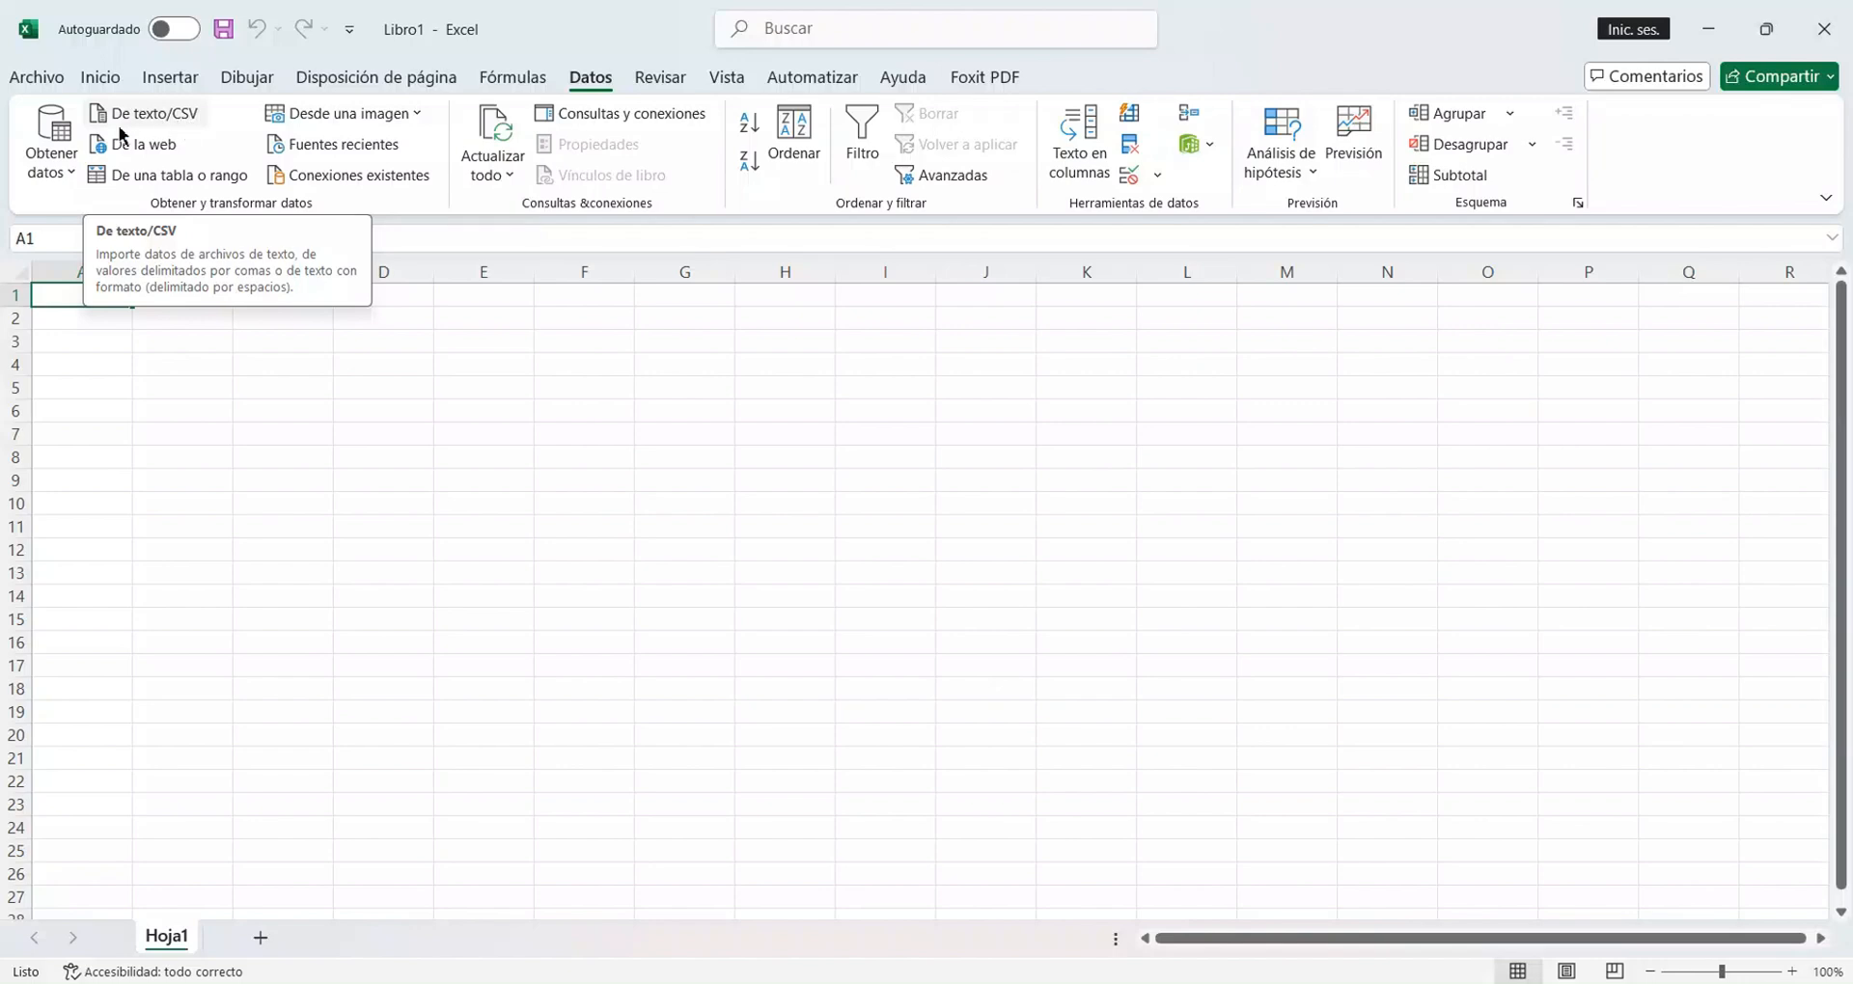
In Excel, import the VENTAS text file from the Escritorio folder as a text/CSV data source.
click(64, 172)
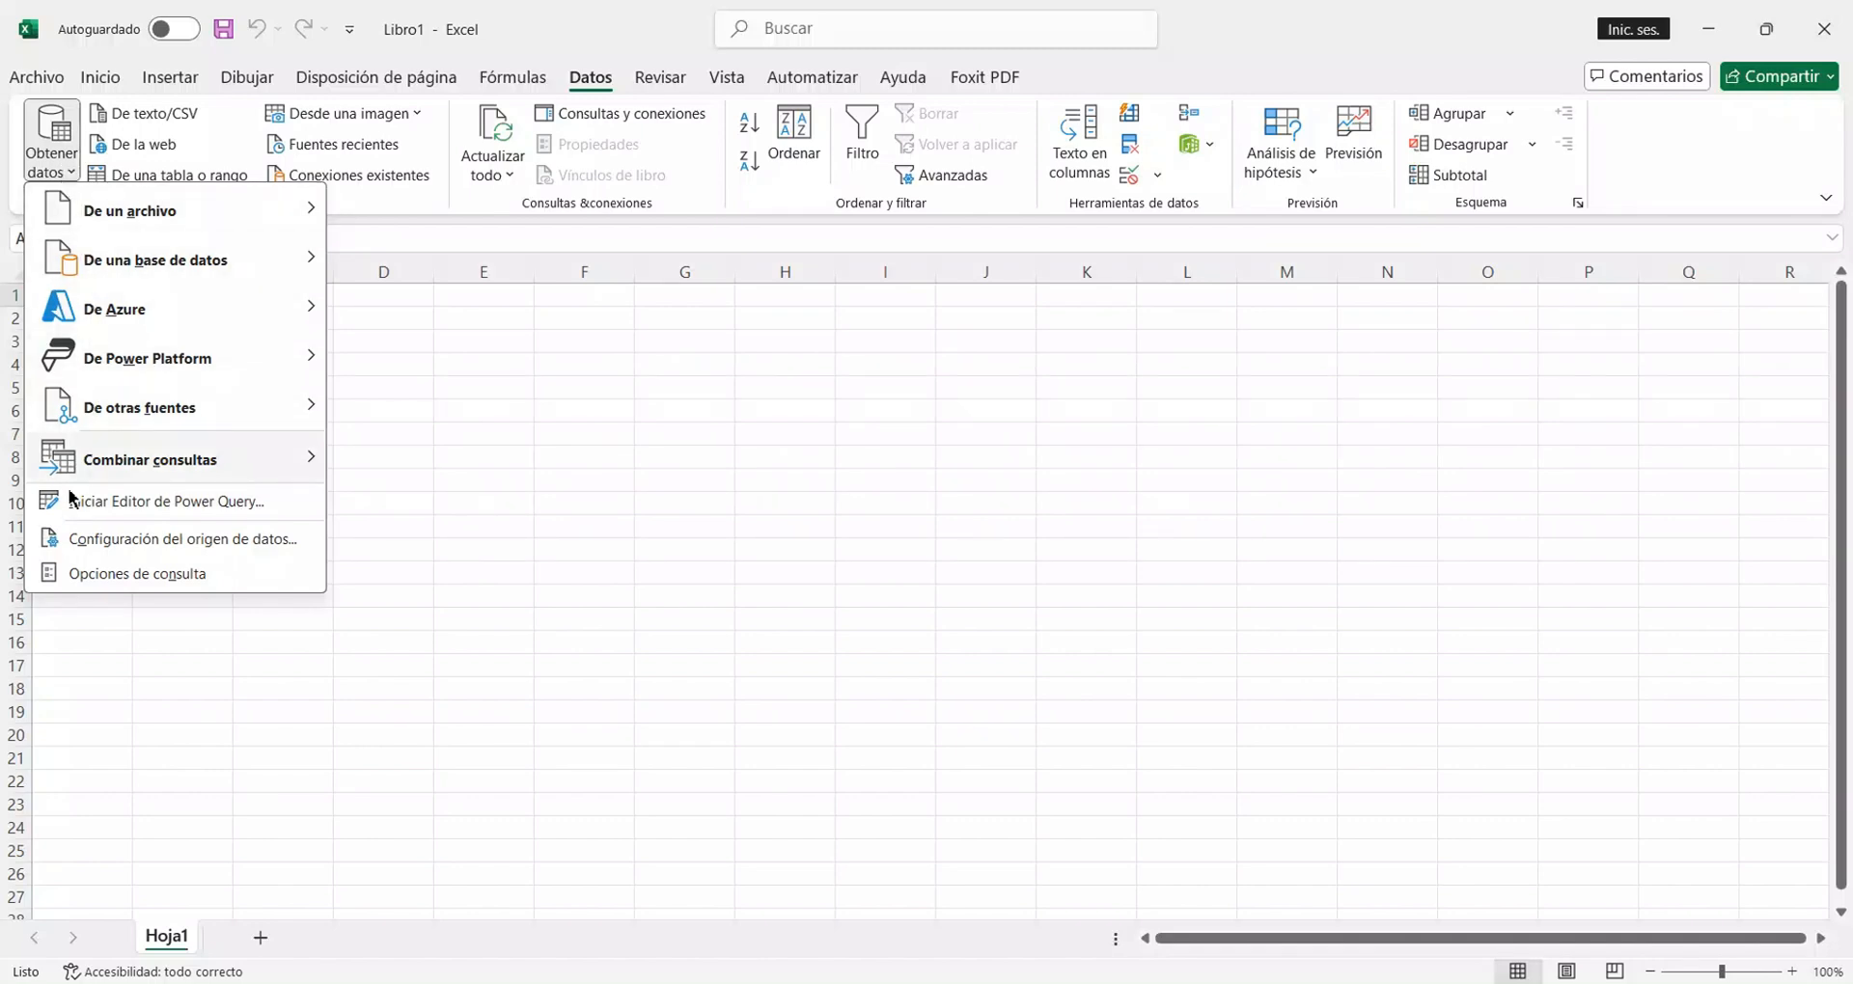
mouse_move(127, 213)
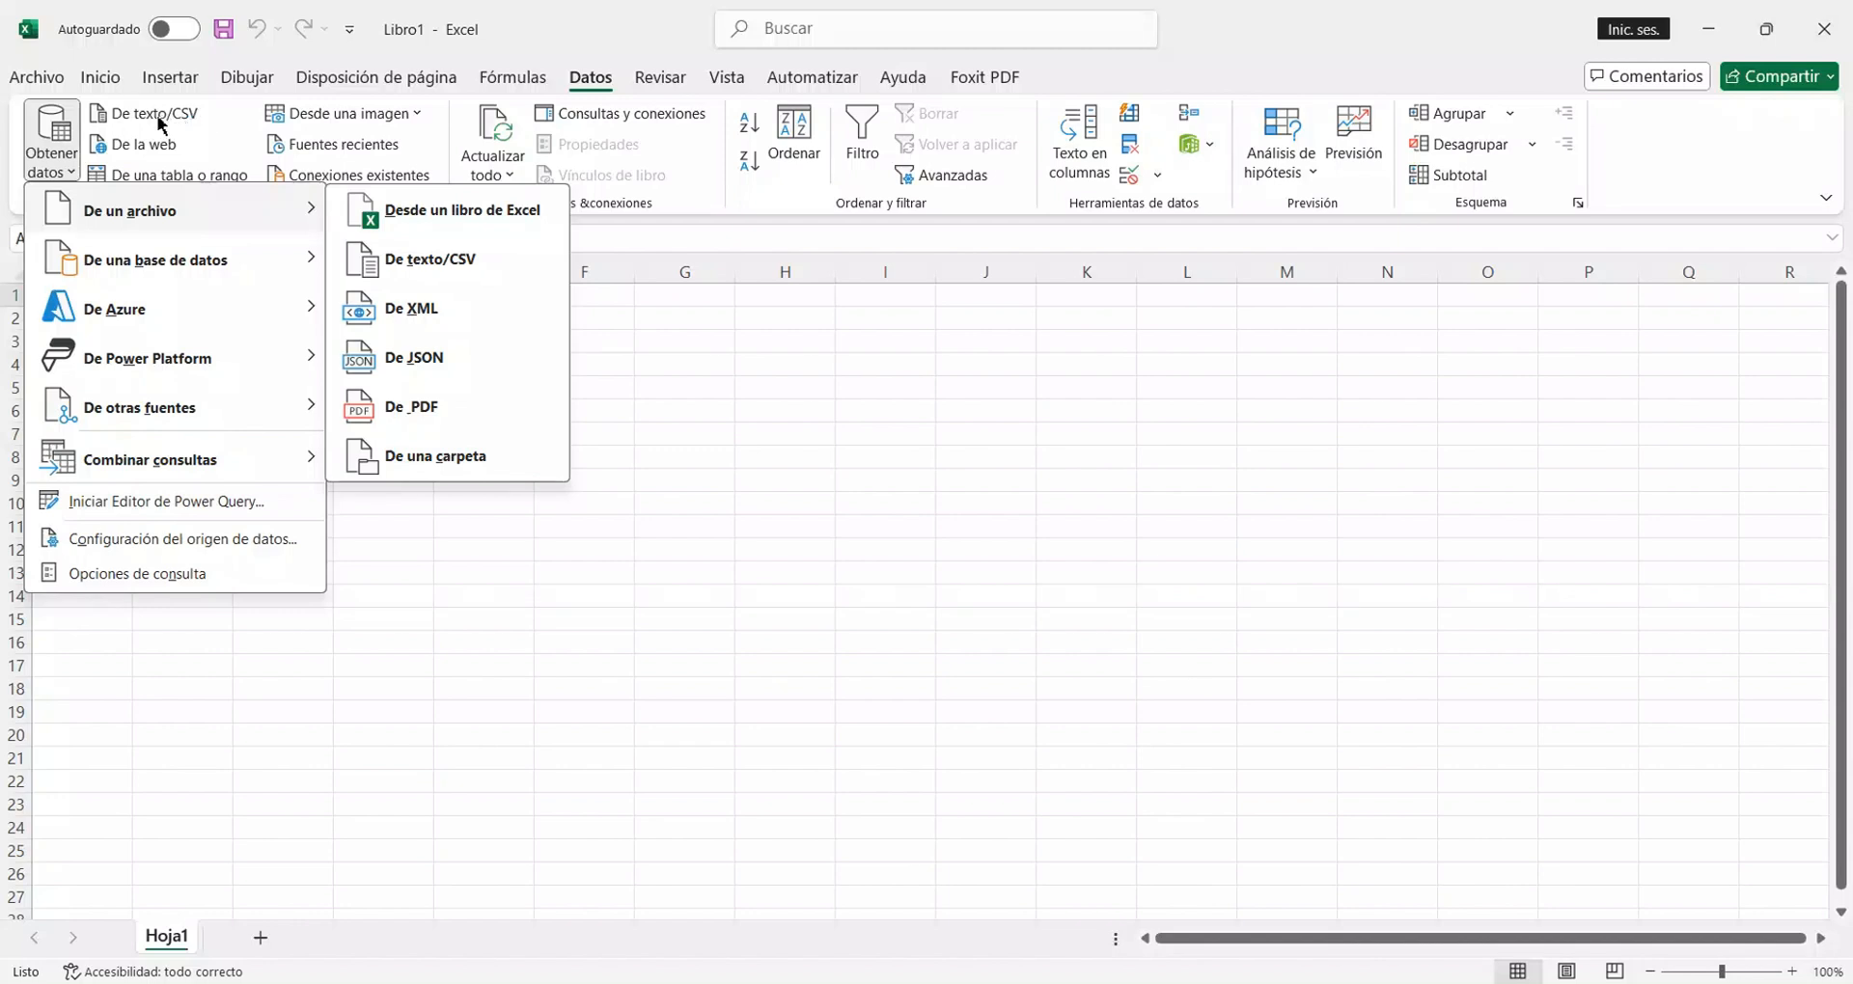
click(446, 275)
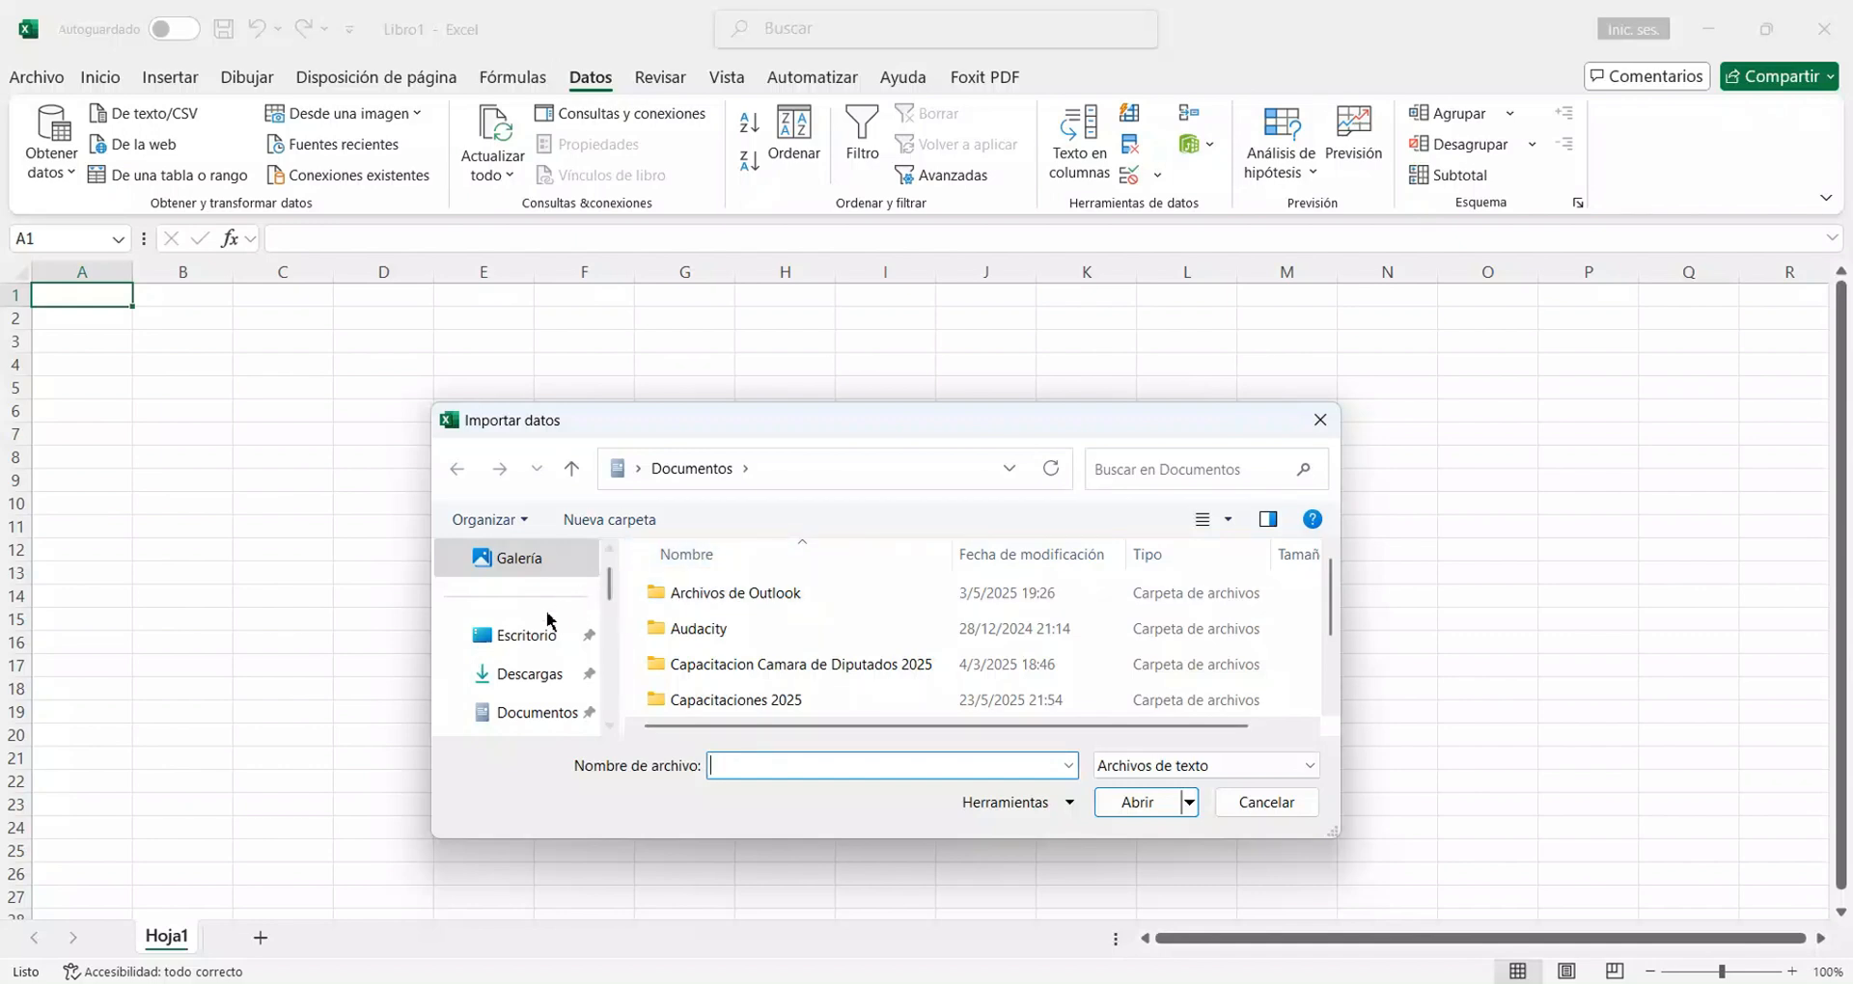
click(547, 651)
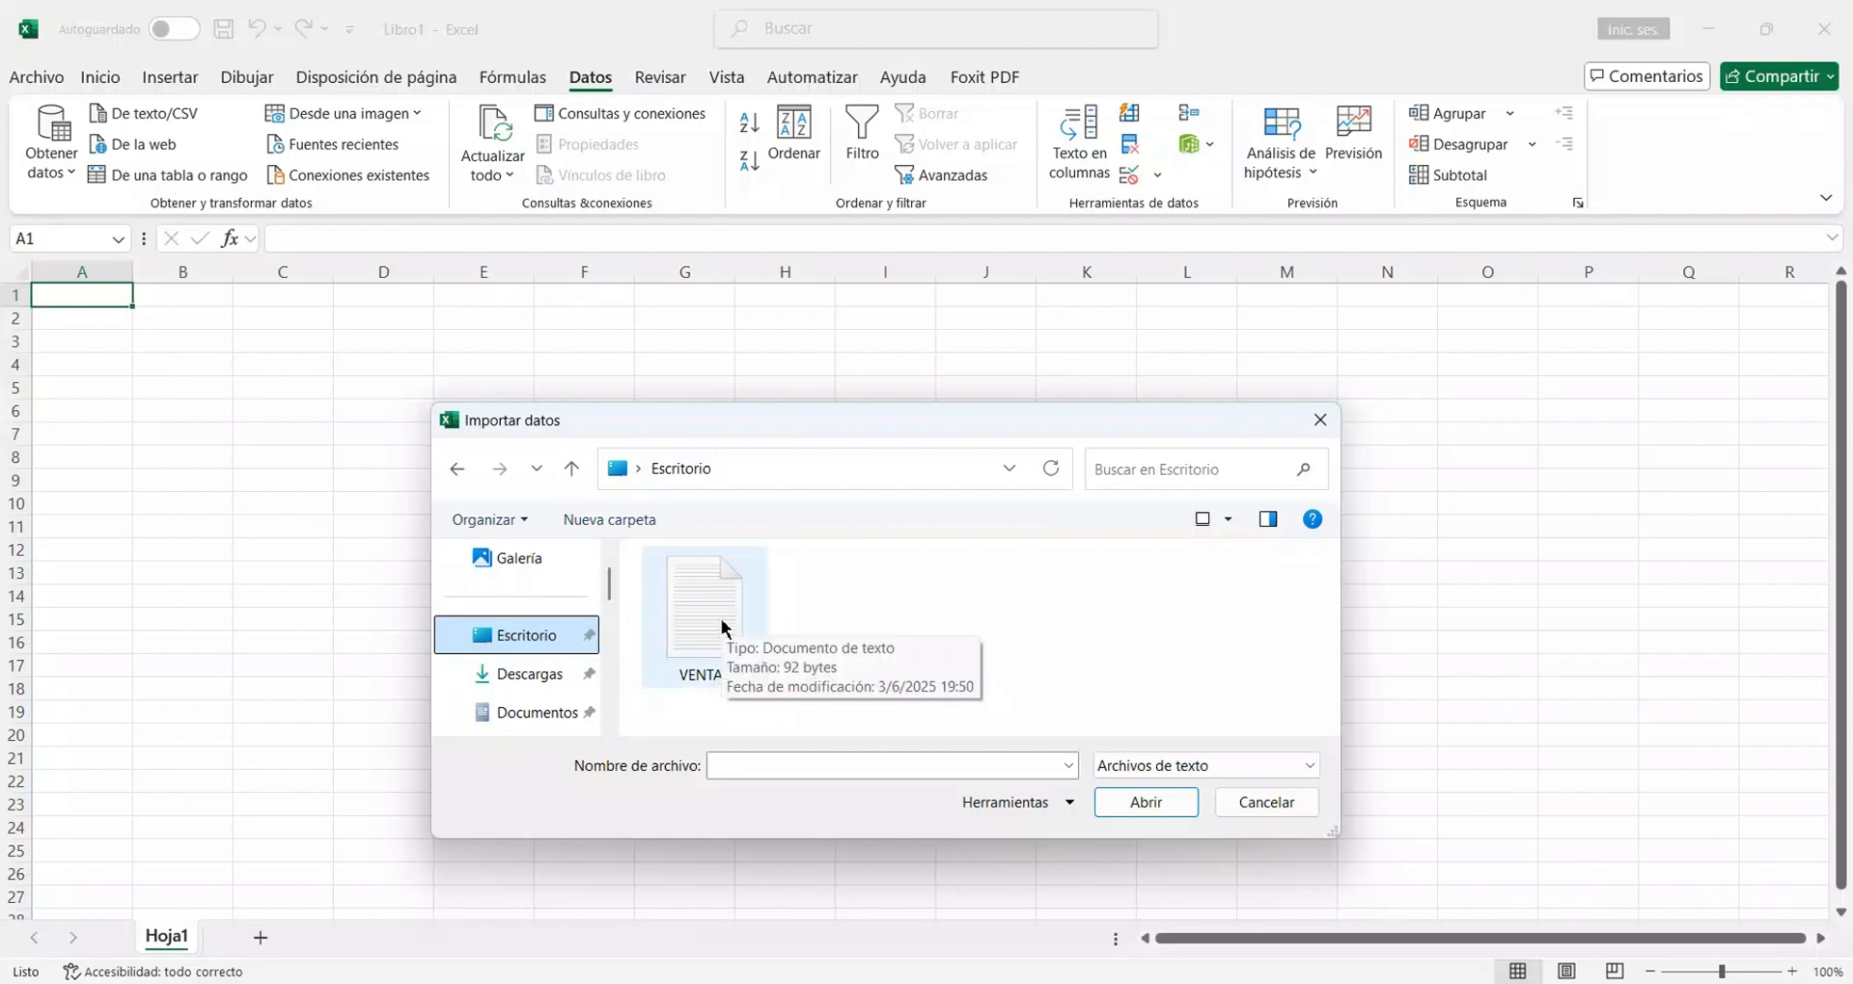
click(722, 629)
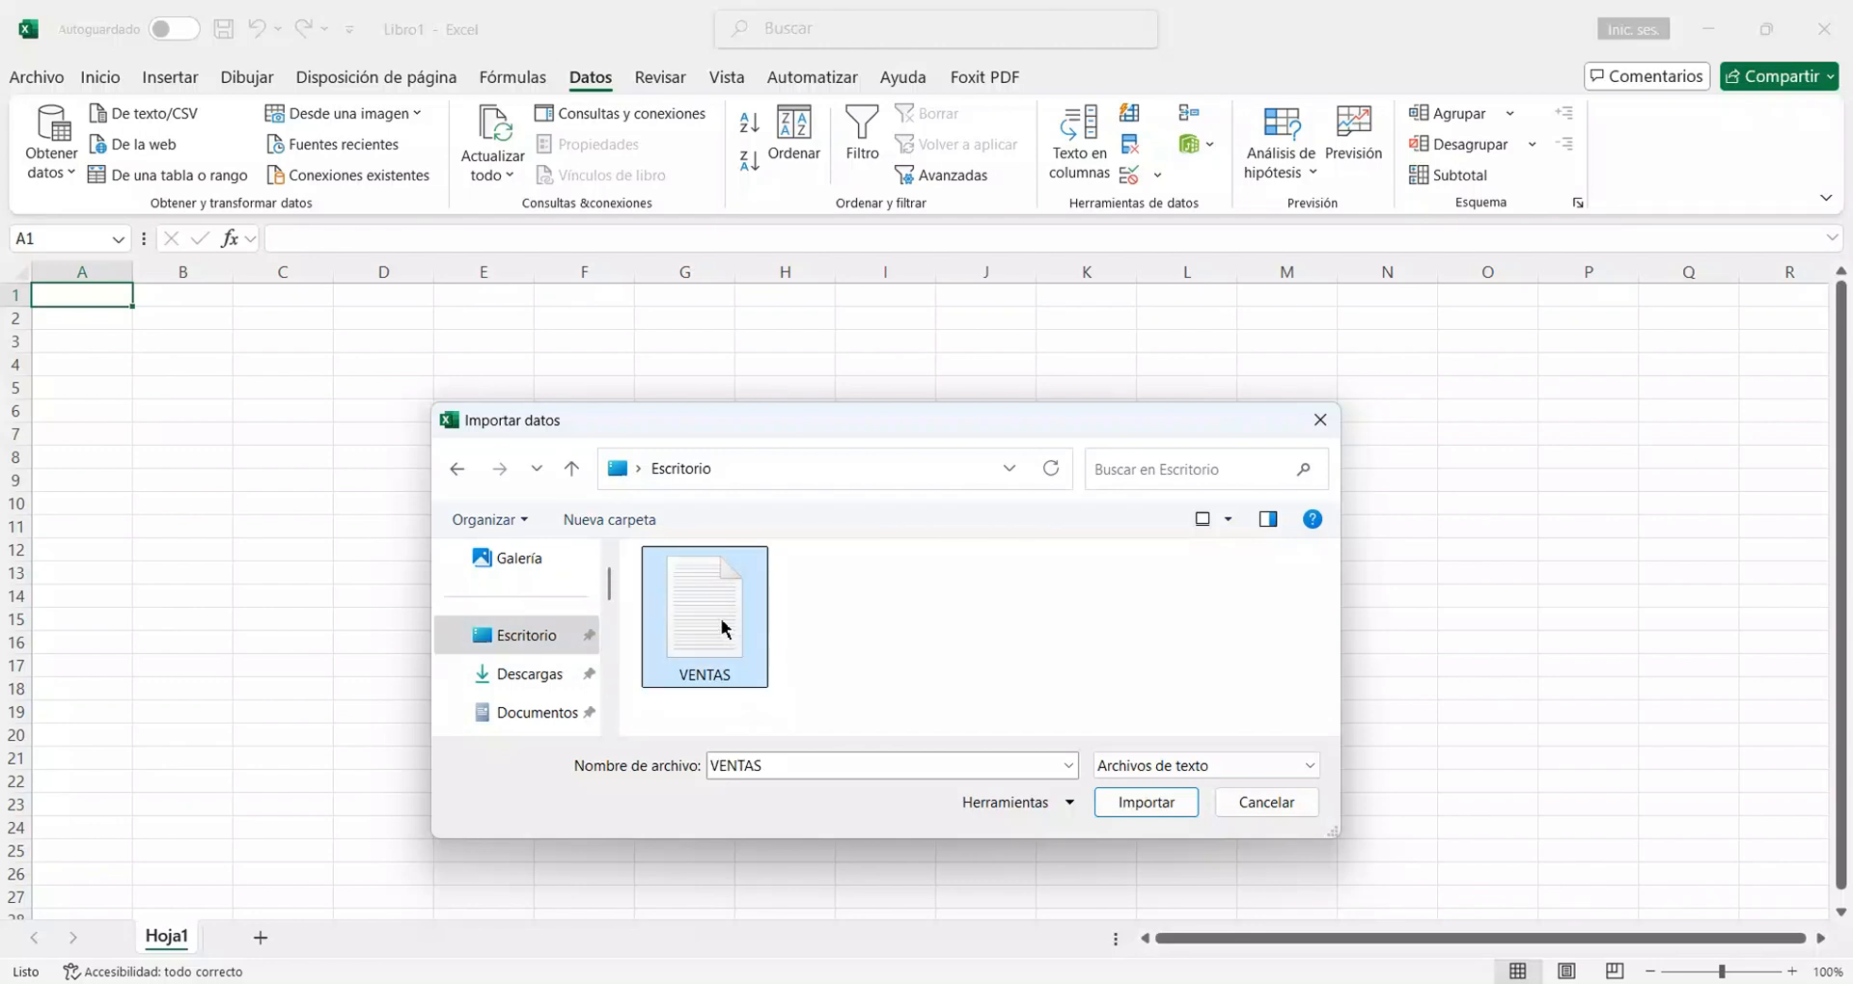
click(1138, 803)
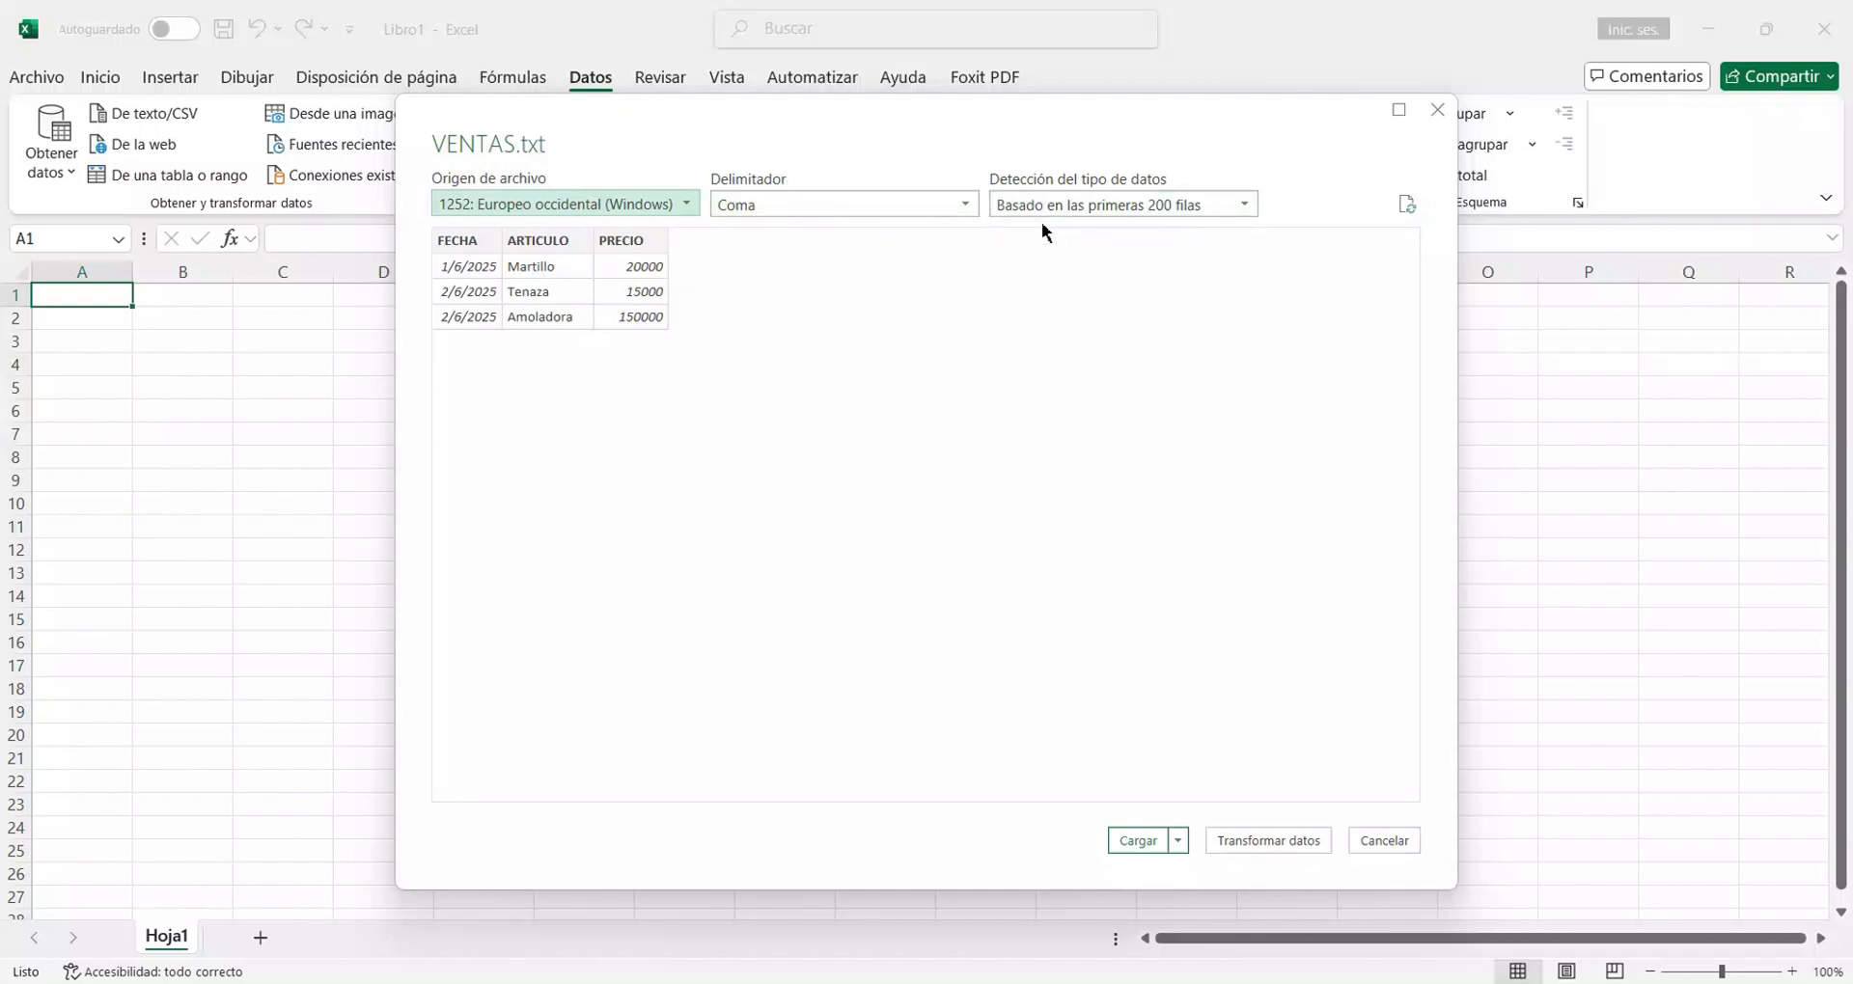
Preview the import with the Dos puntos delimiter, set the delimiter back to Coma and load the data into the workbook.
click(966, 210)
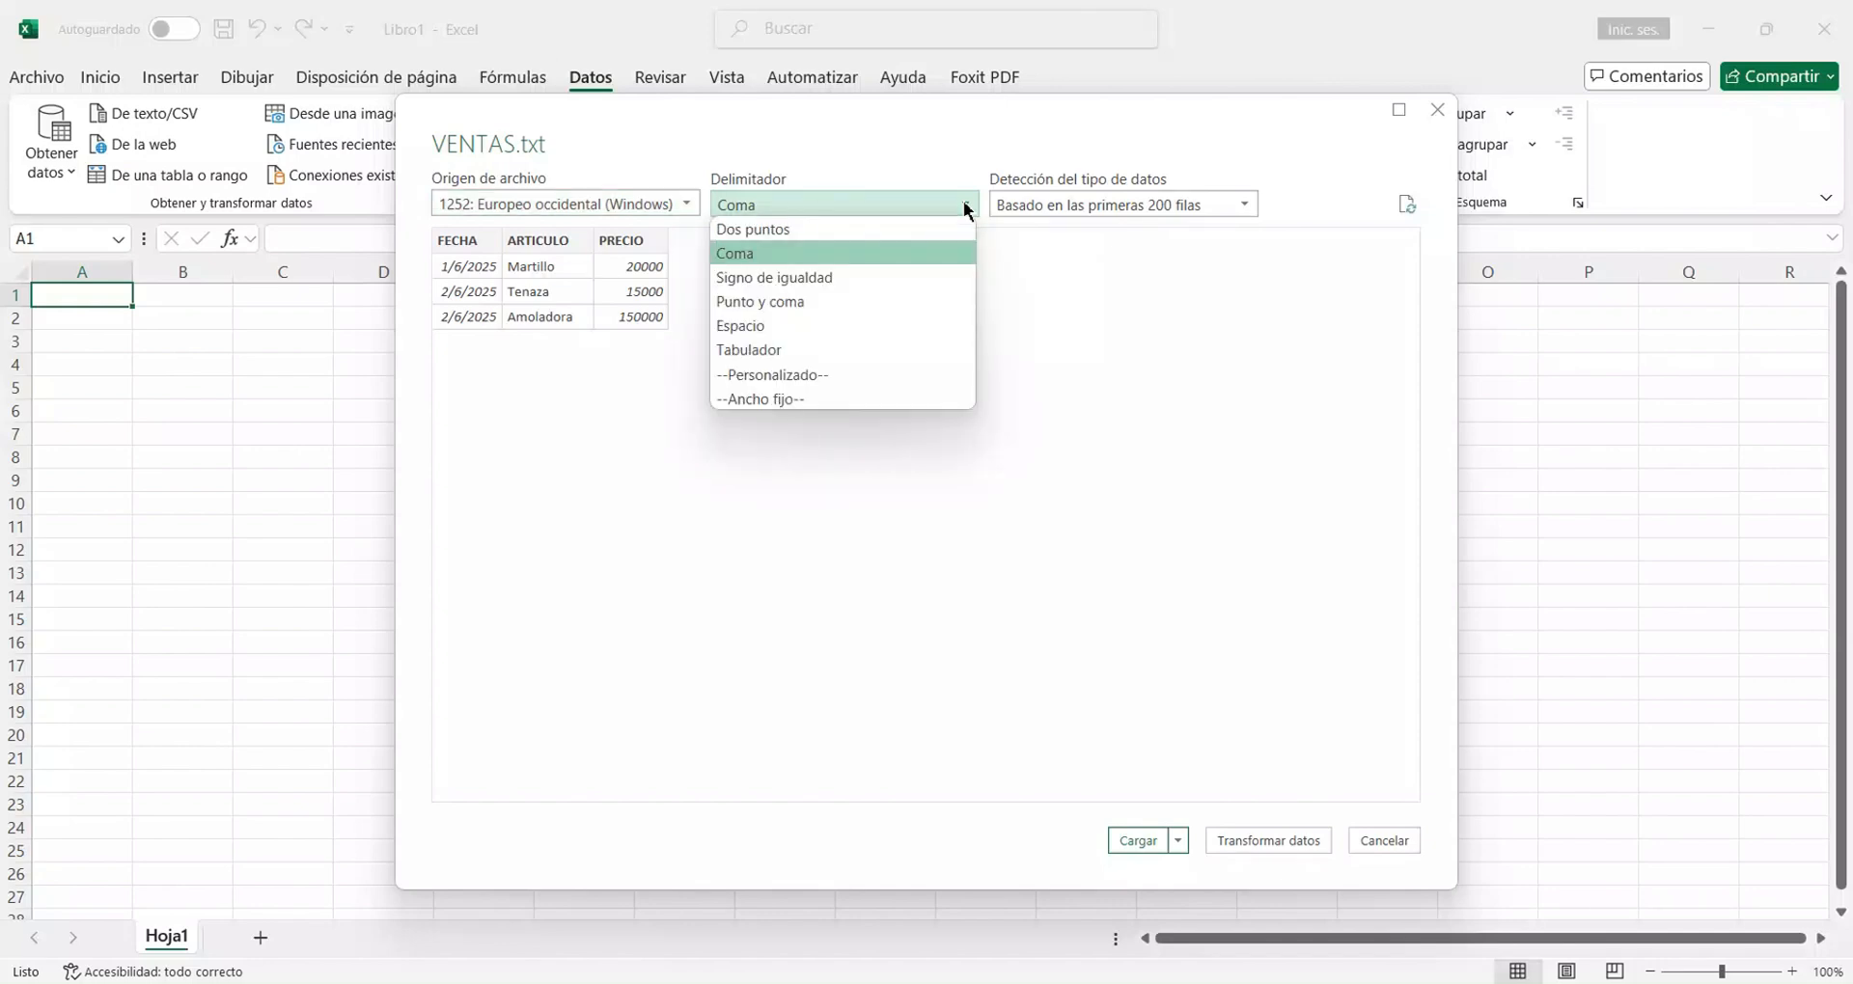
click(821, 232)
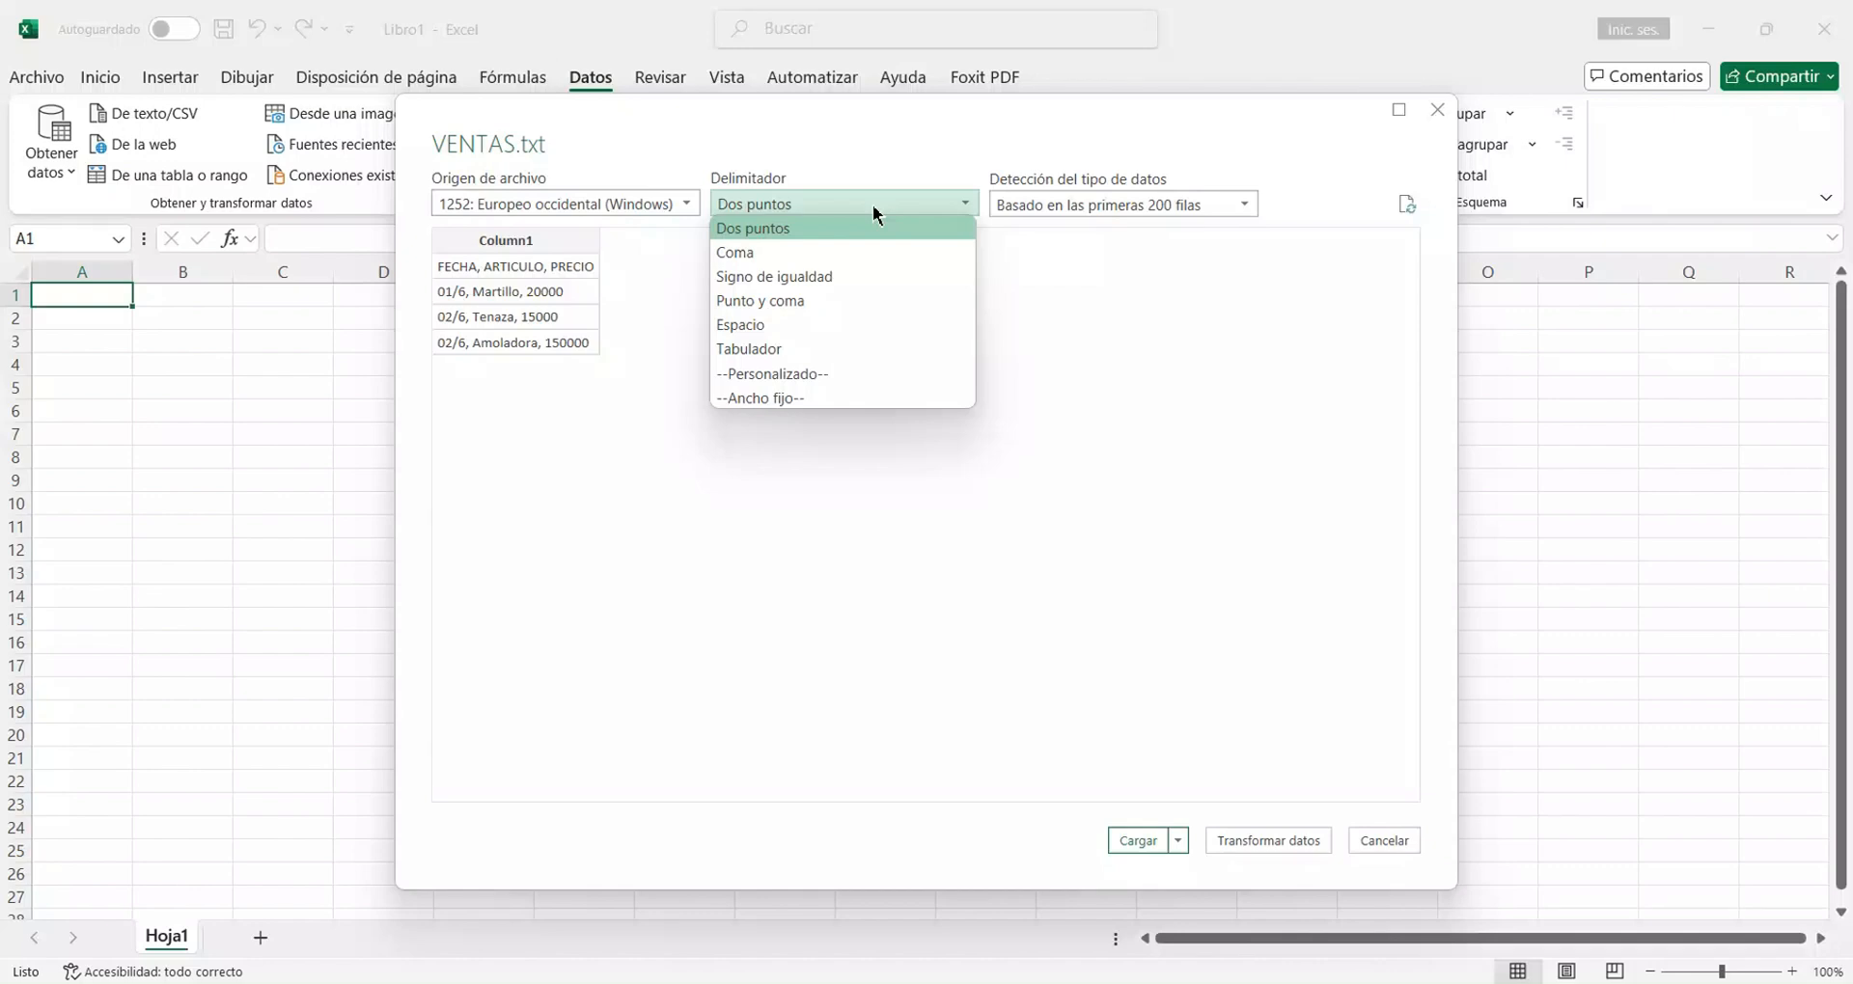
click(749, 255)
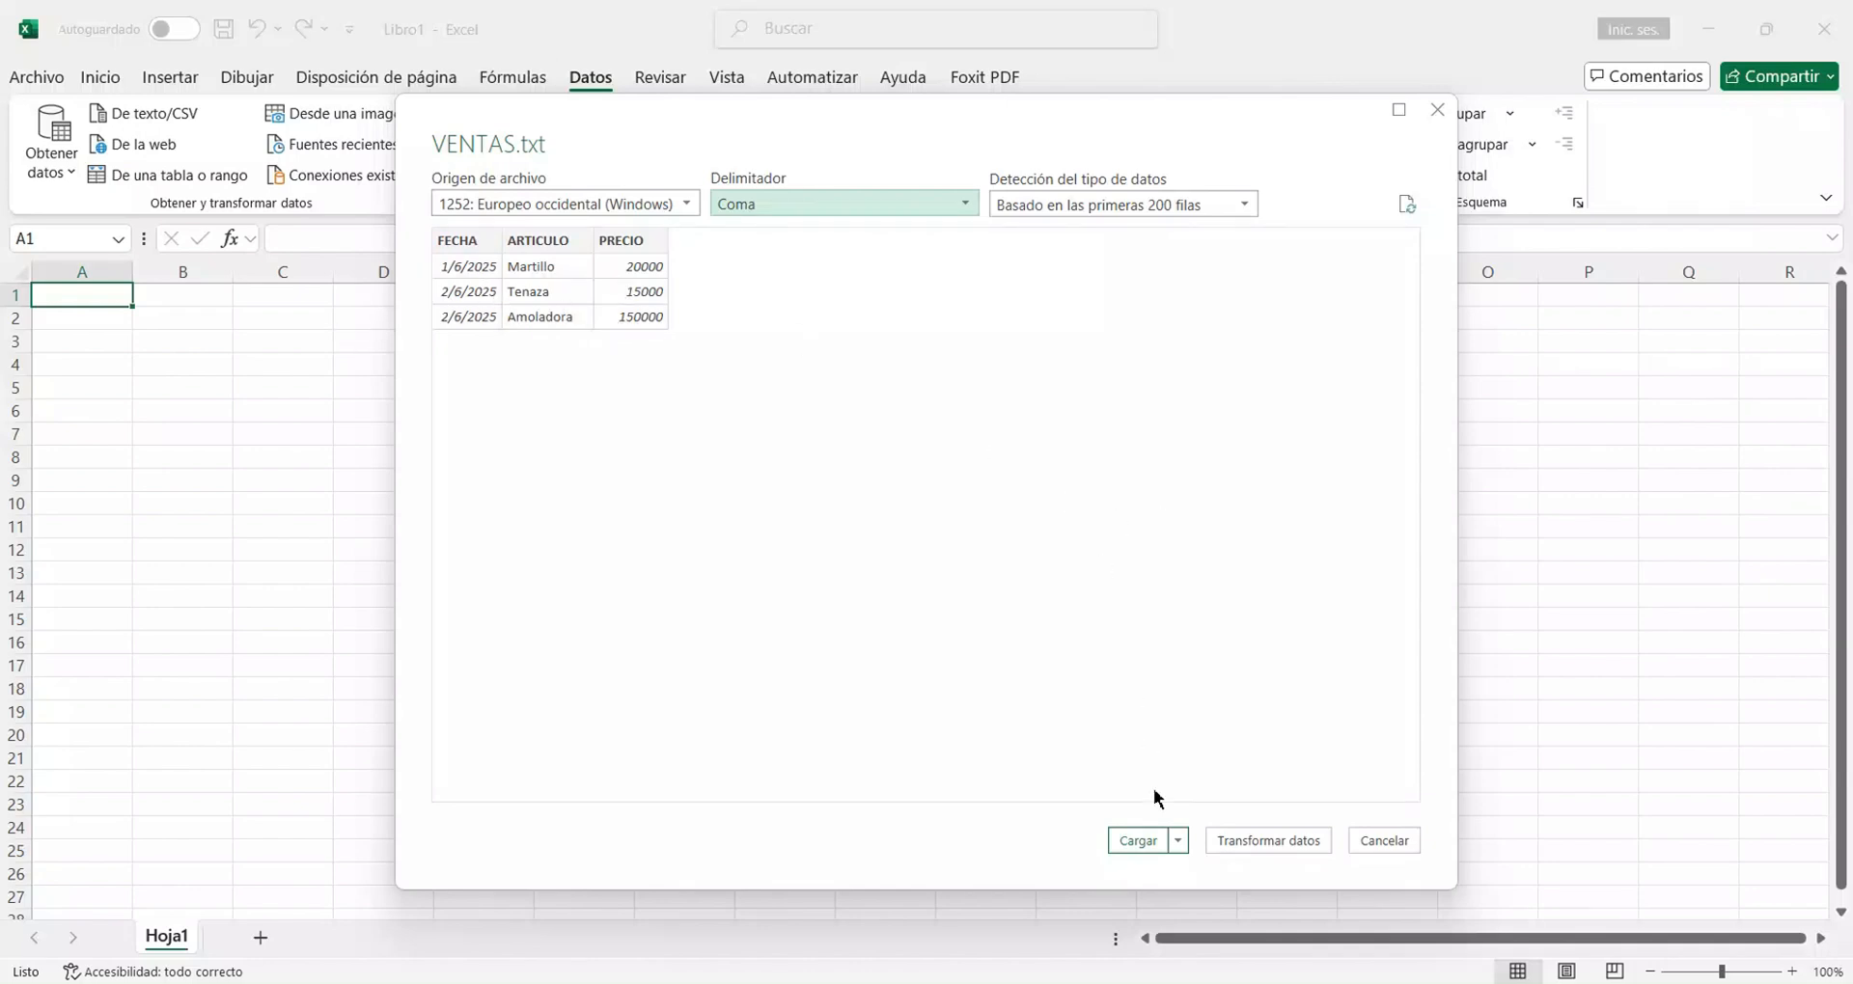
click(1148, 842)
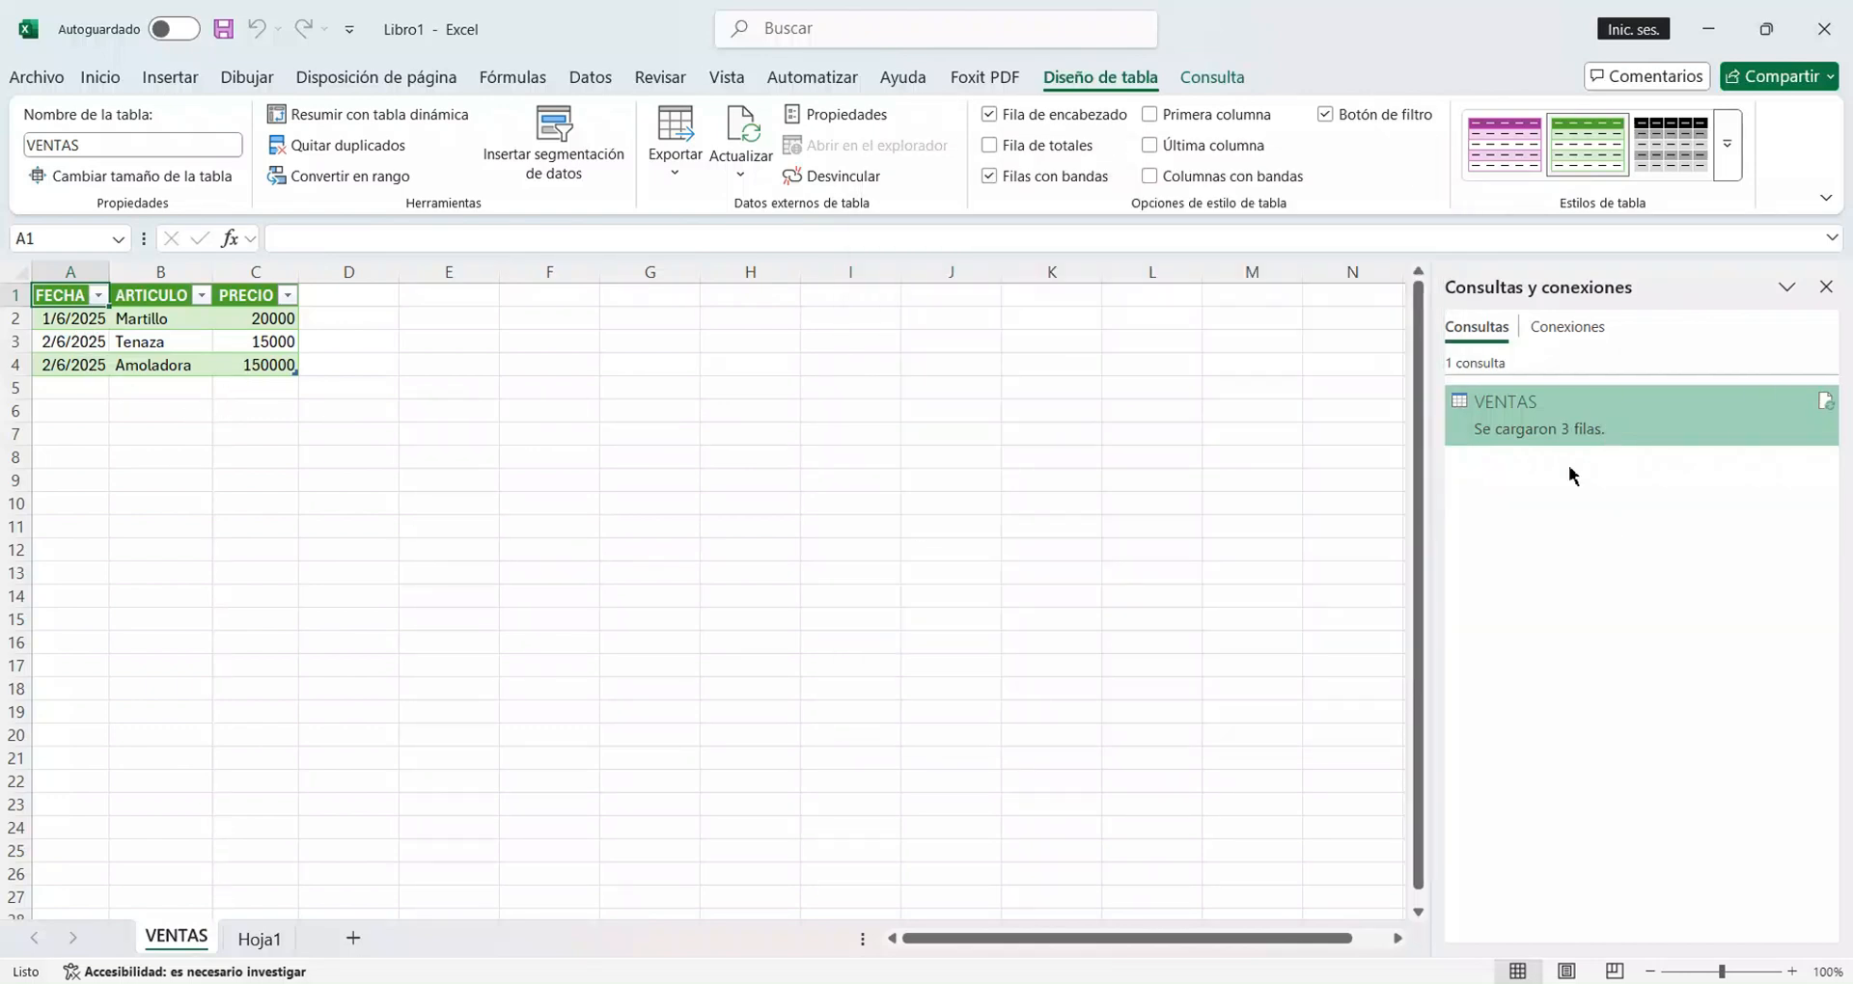
Minimize Excel, open the VENTAS text file on the desktop and add the line "03/6, Taladro, 200000" at the end.
mouse_move(1551, 433)
click(1708, 29)
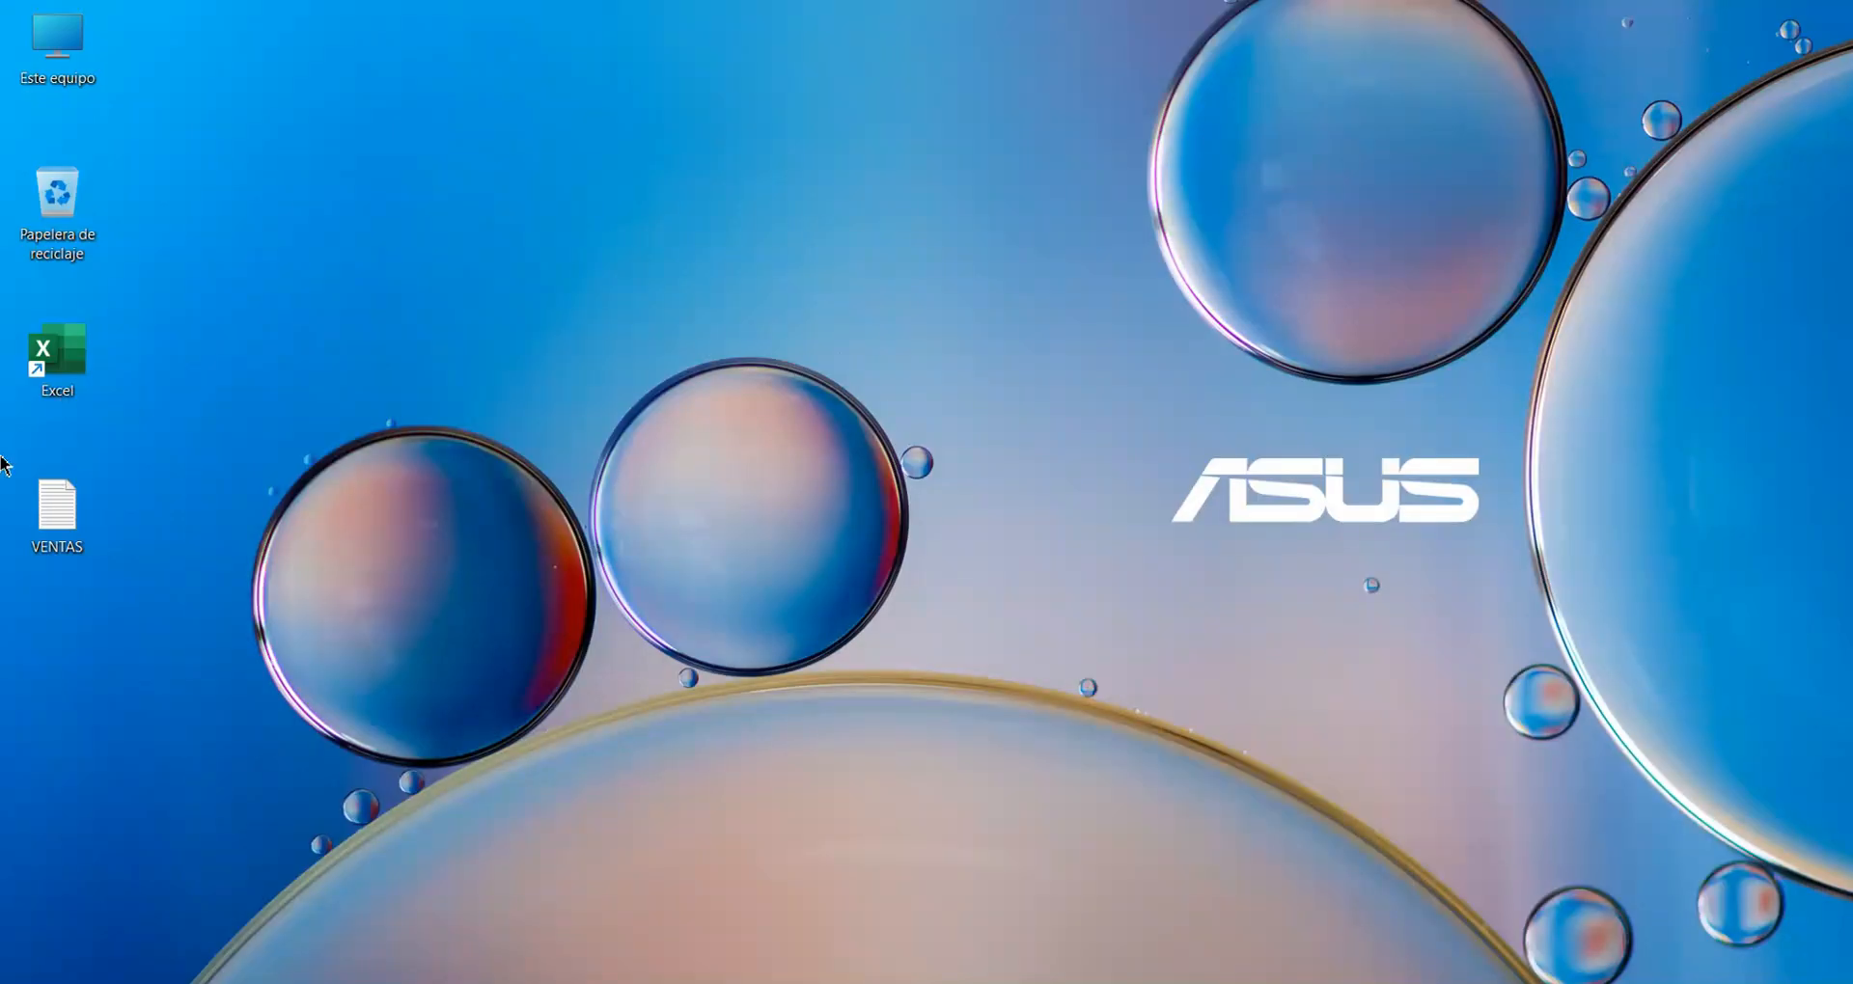
double_click(55, 517)
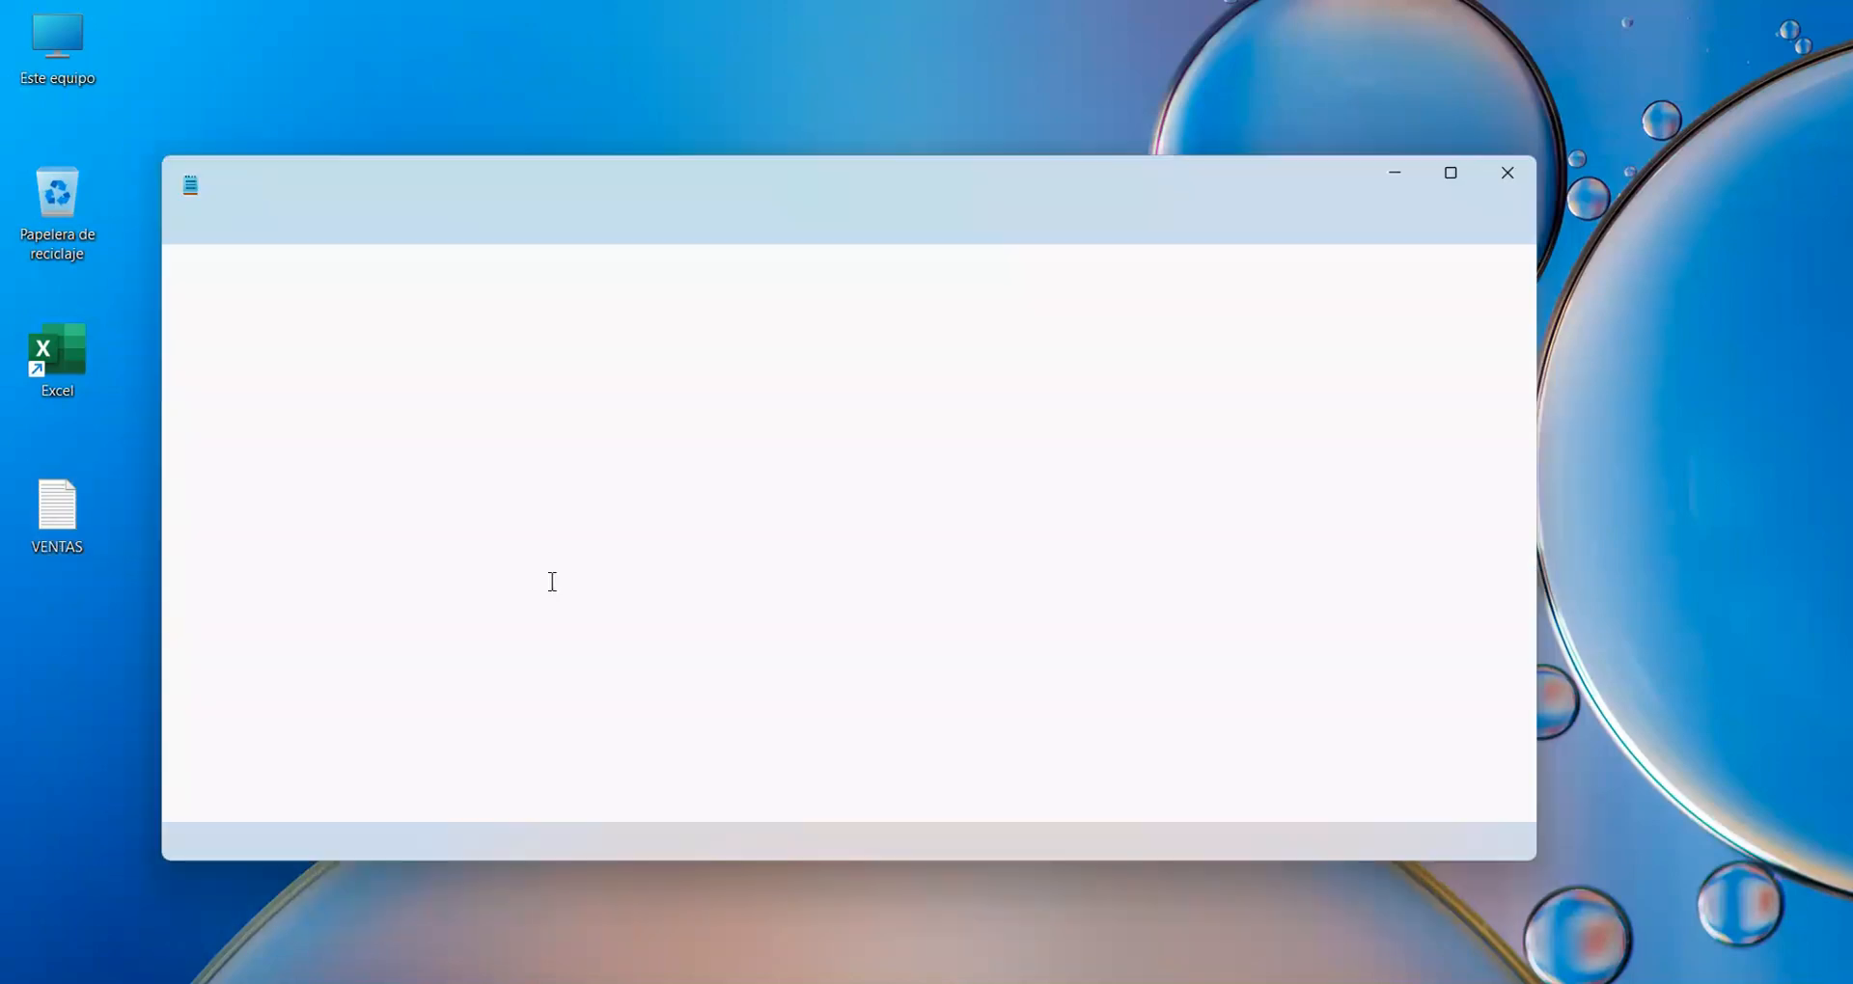
click(426, 347)
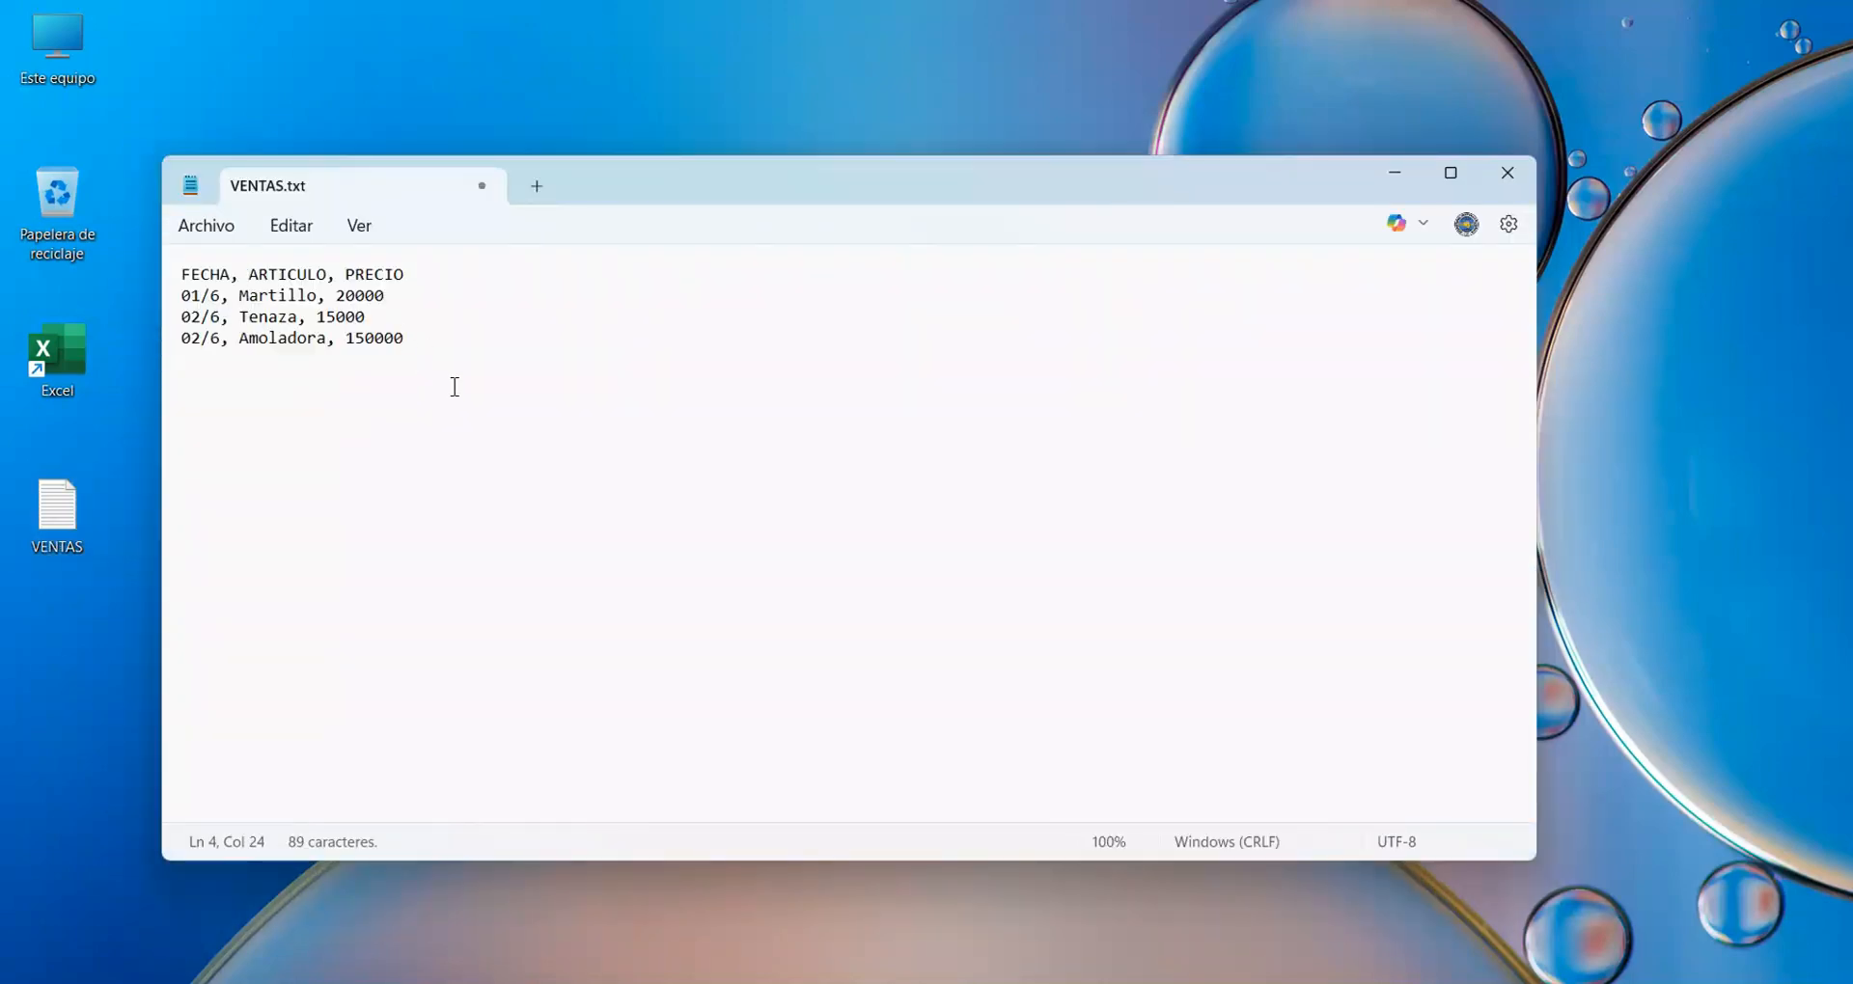
key(Return)
text(03/6, Ta)
text(ladro, 2000)
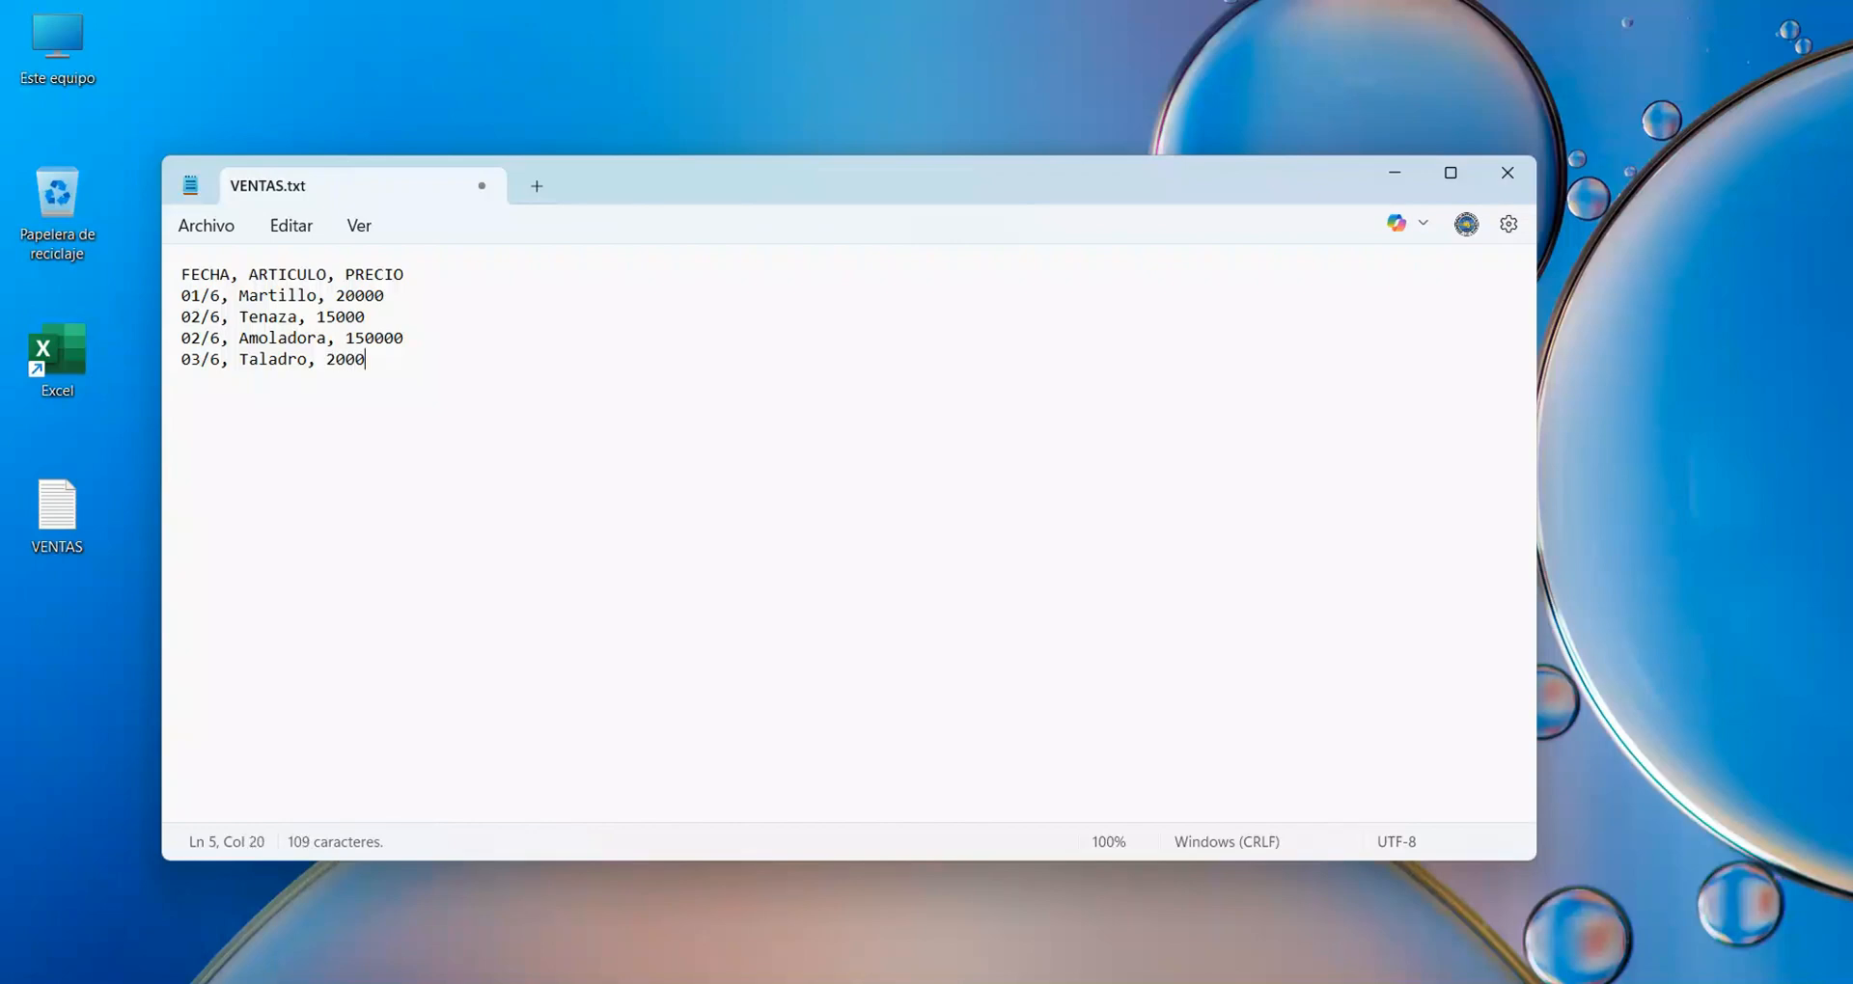
text(00)
Save the edited VENTAS text file and close Notepad.
click(213, 229)
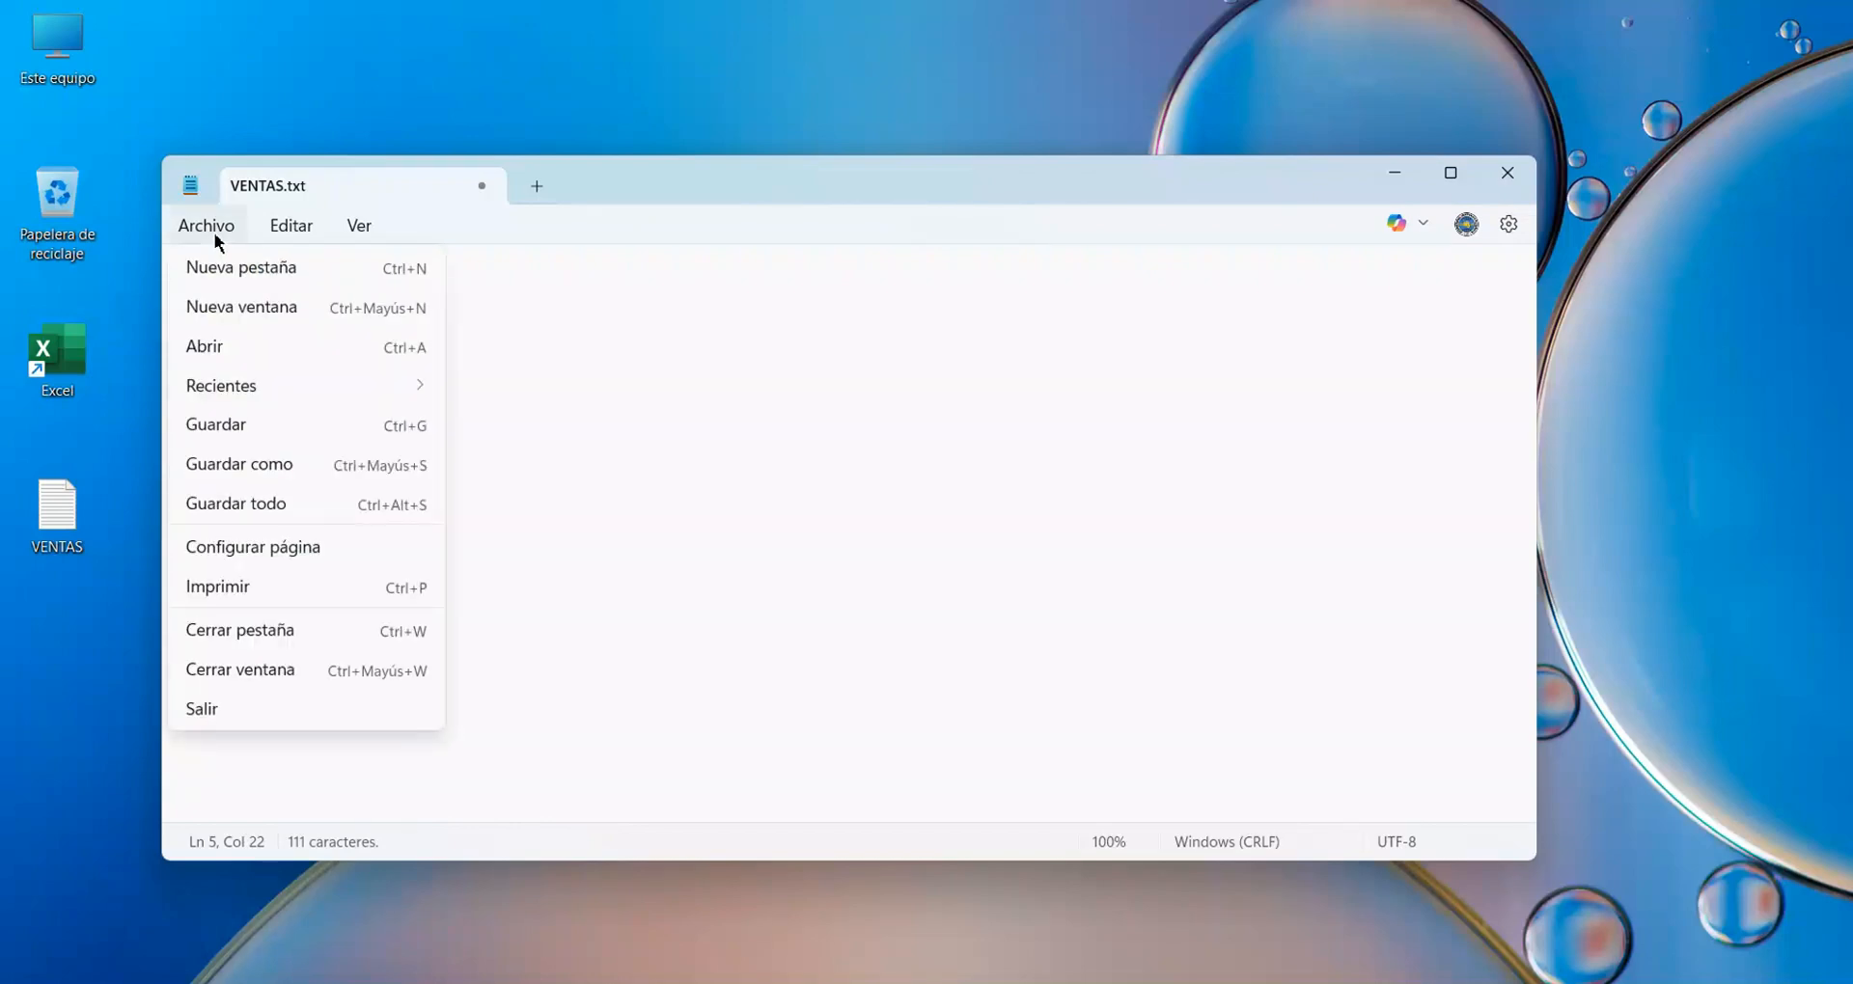
click(229, 435)
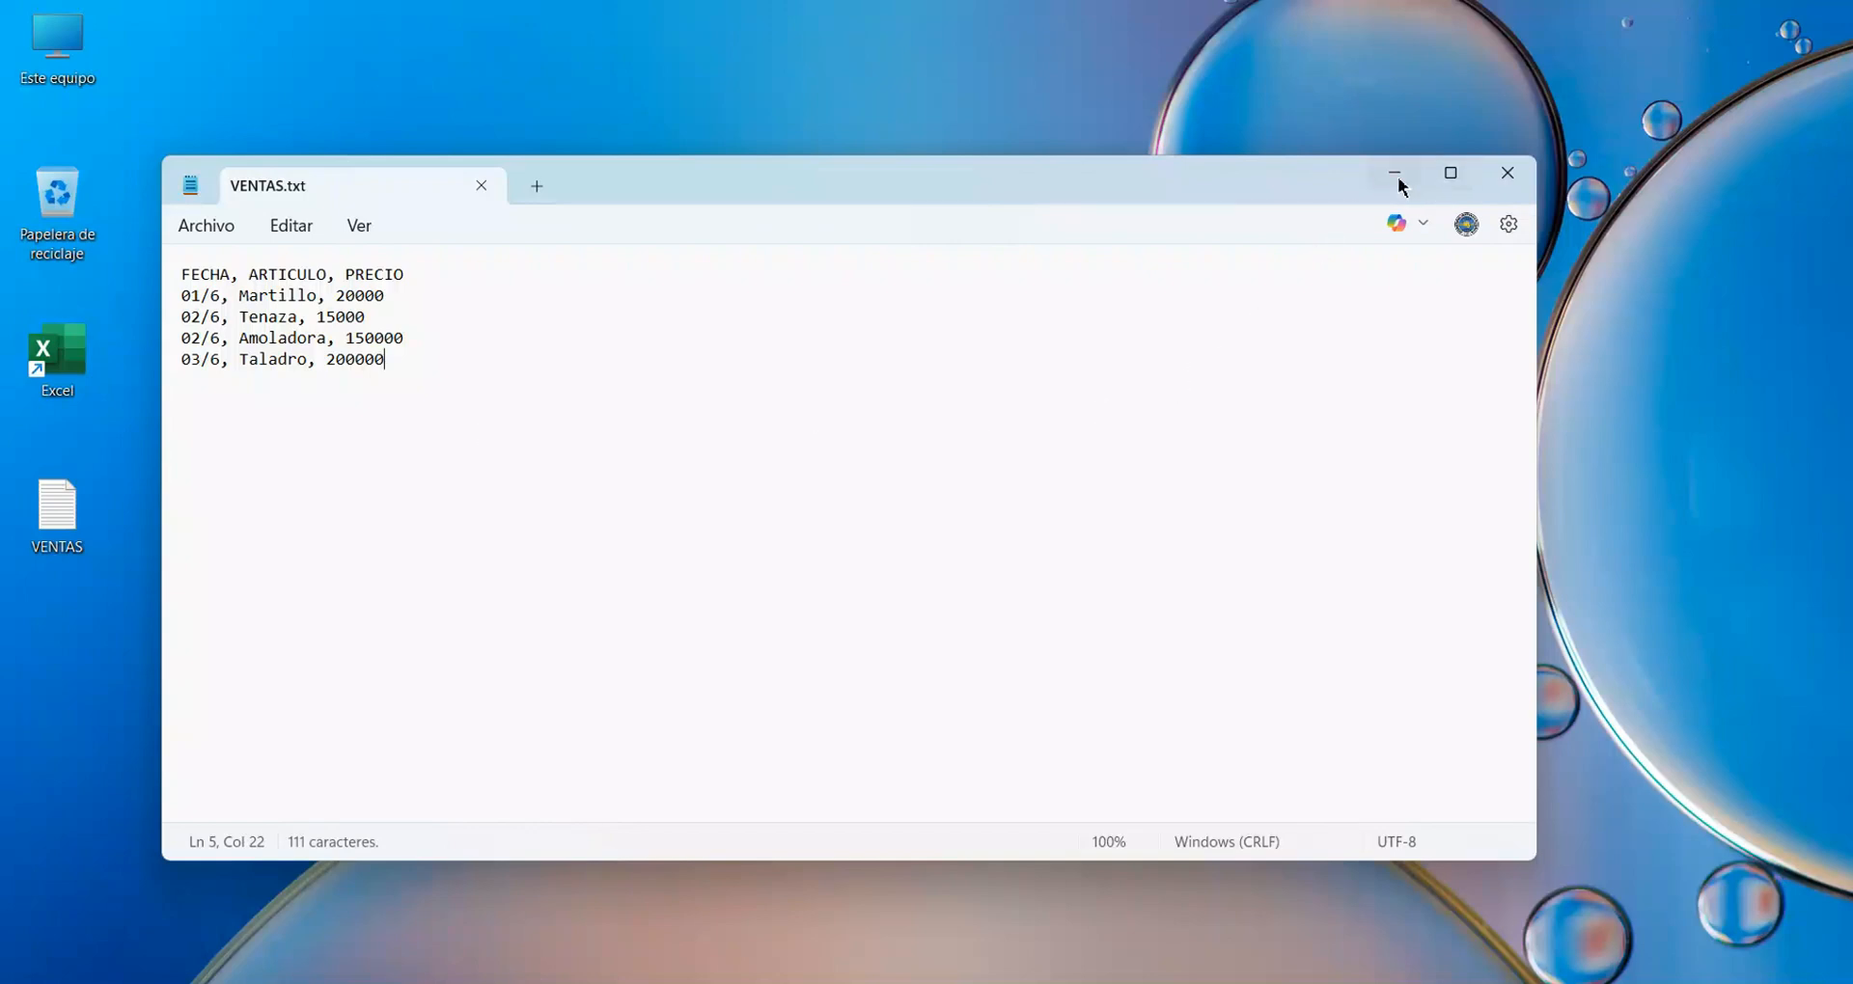
click(1508, 173)
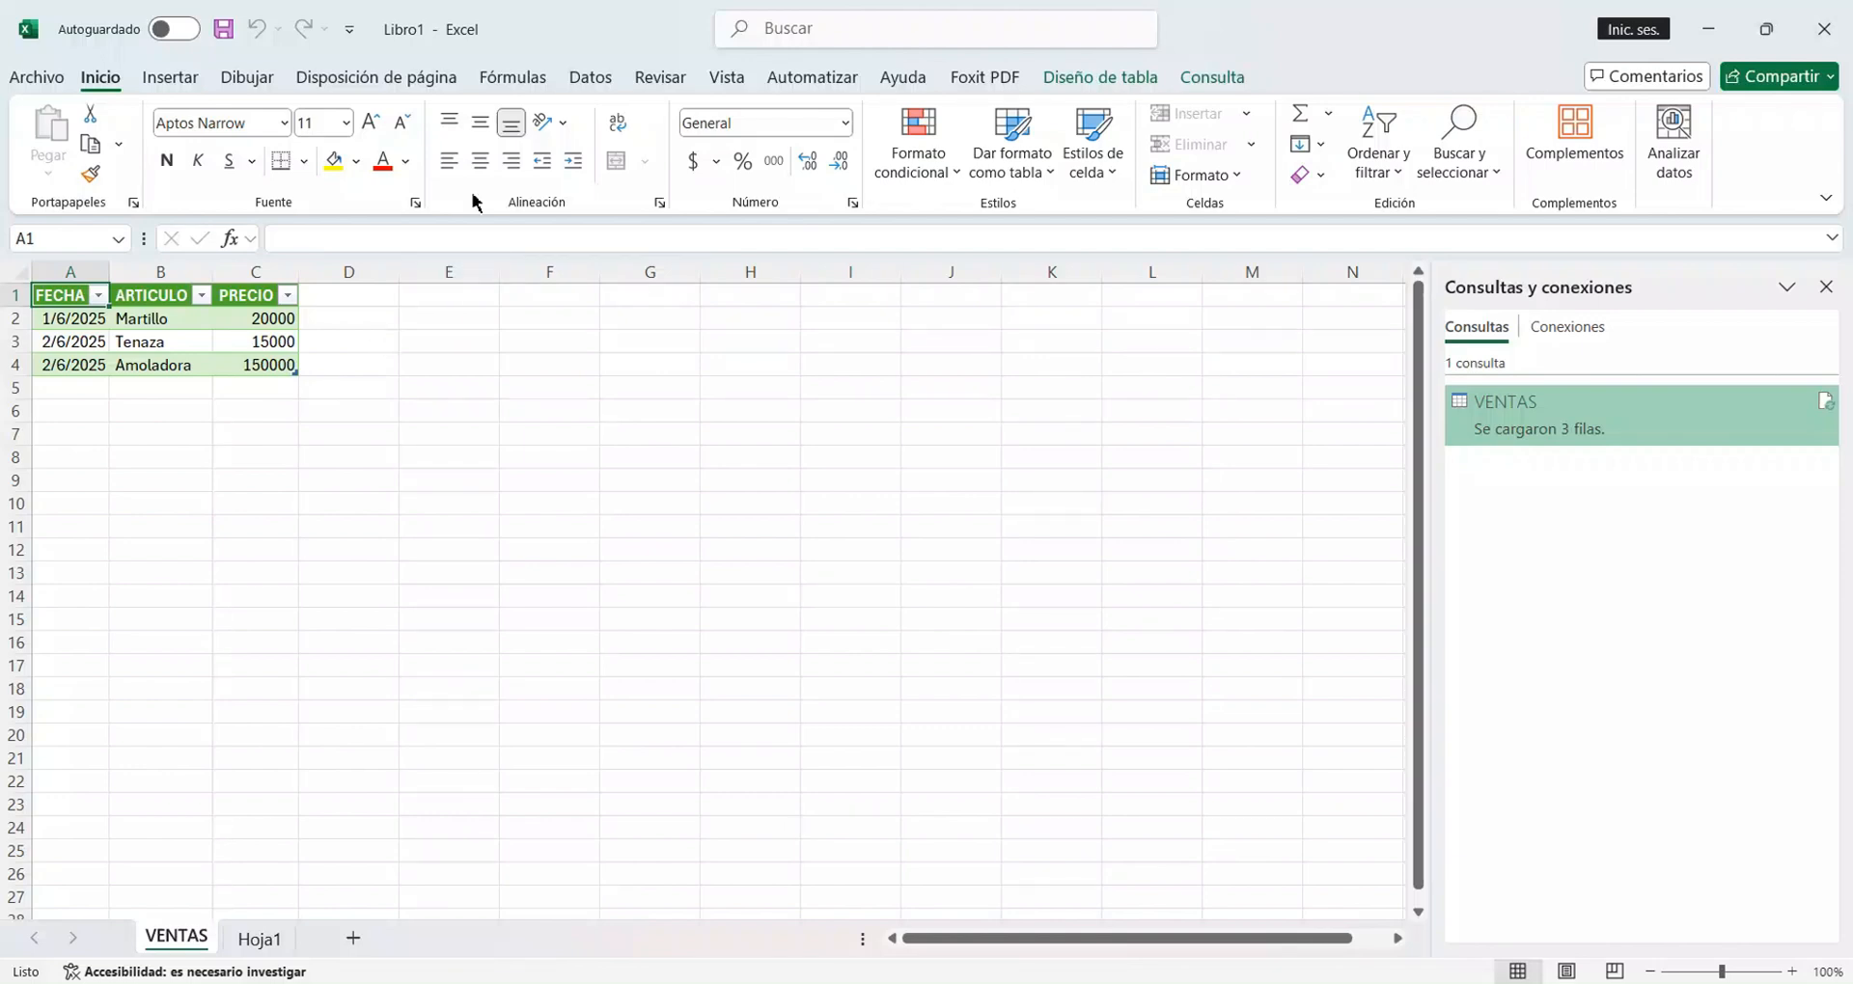
In Excel, refresh all data connections to update the VENTAS table and hide the queries and connections pane.
click(591, 78)
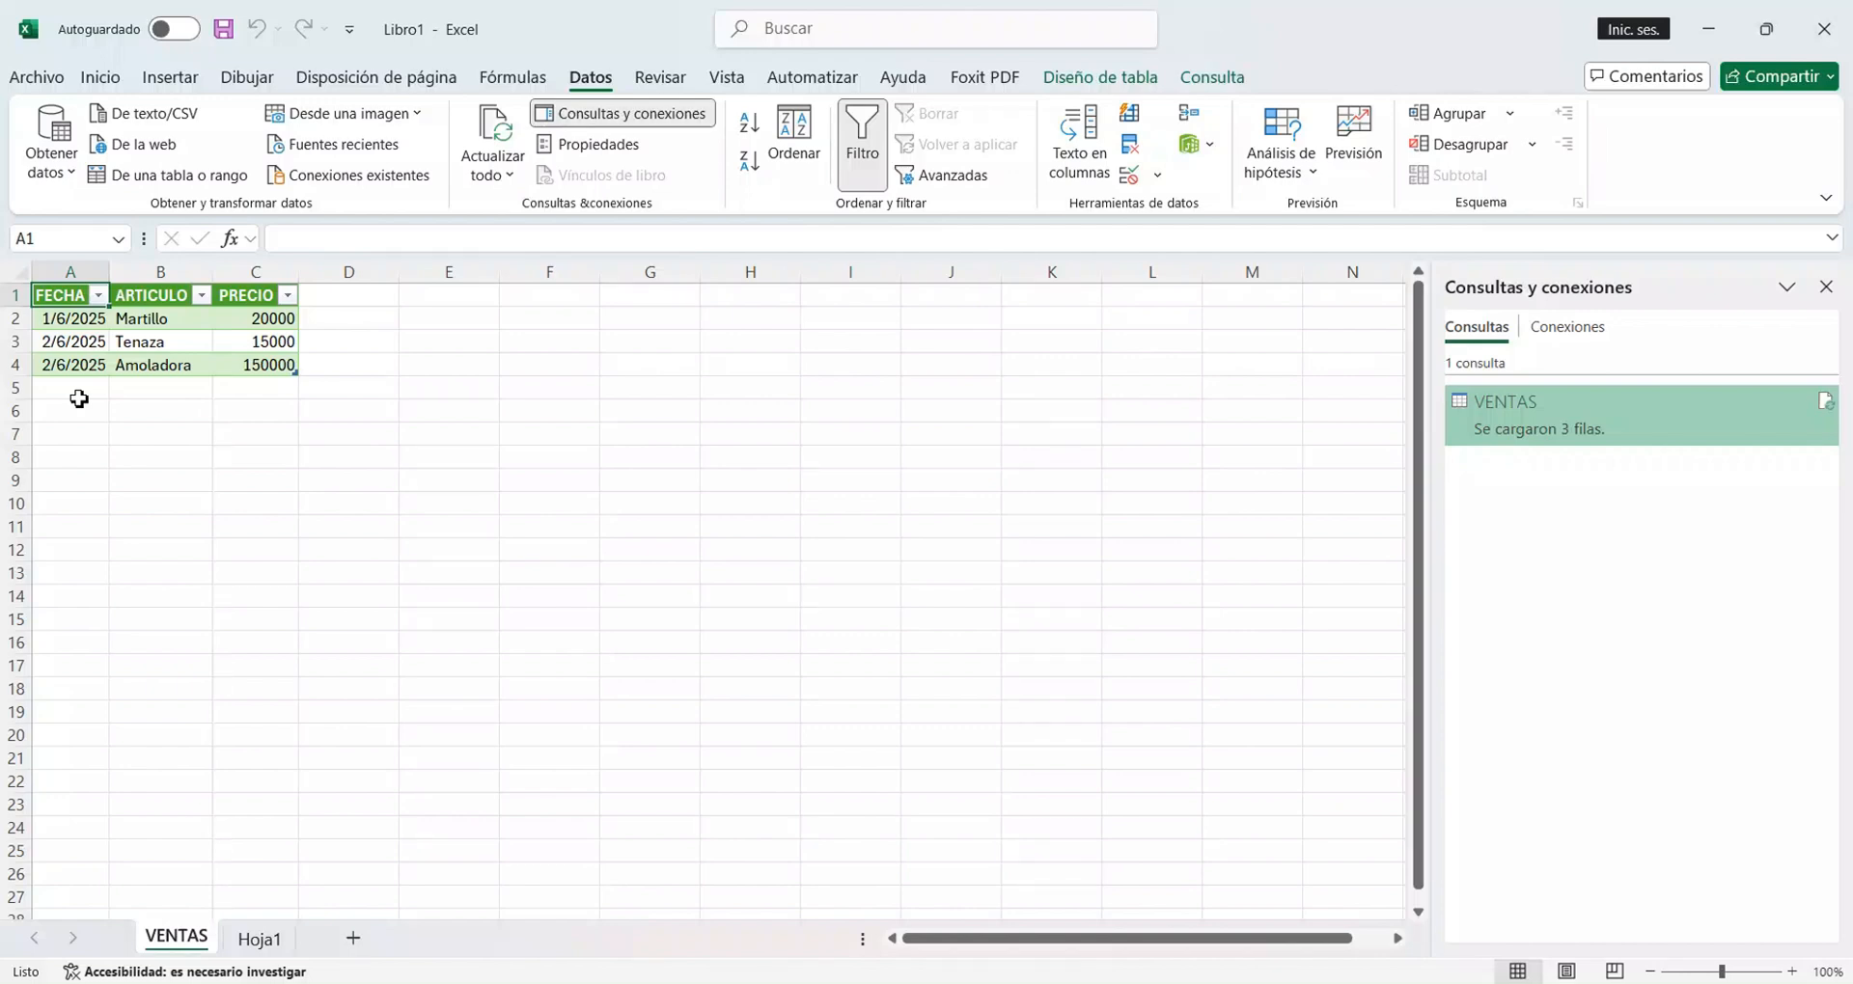
click(497, 172)
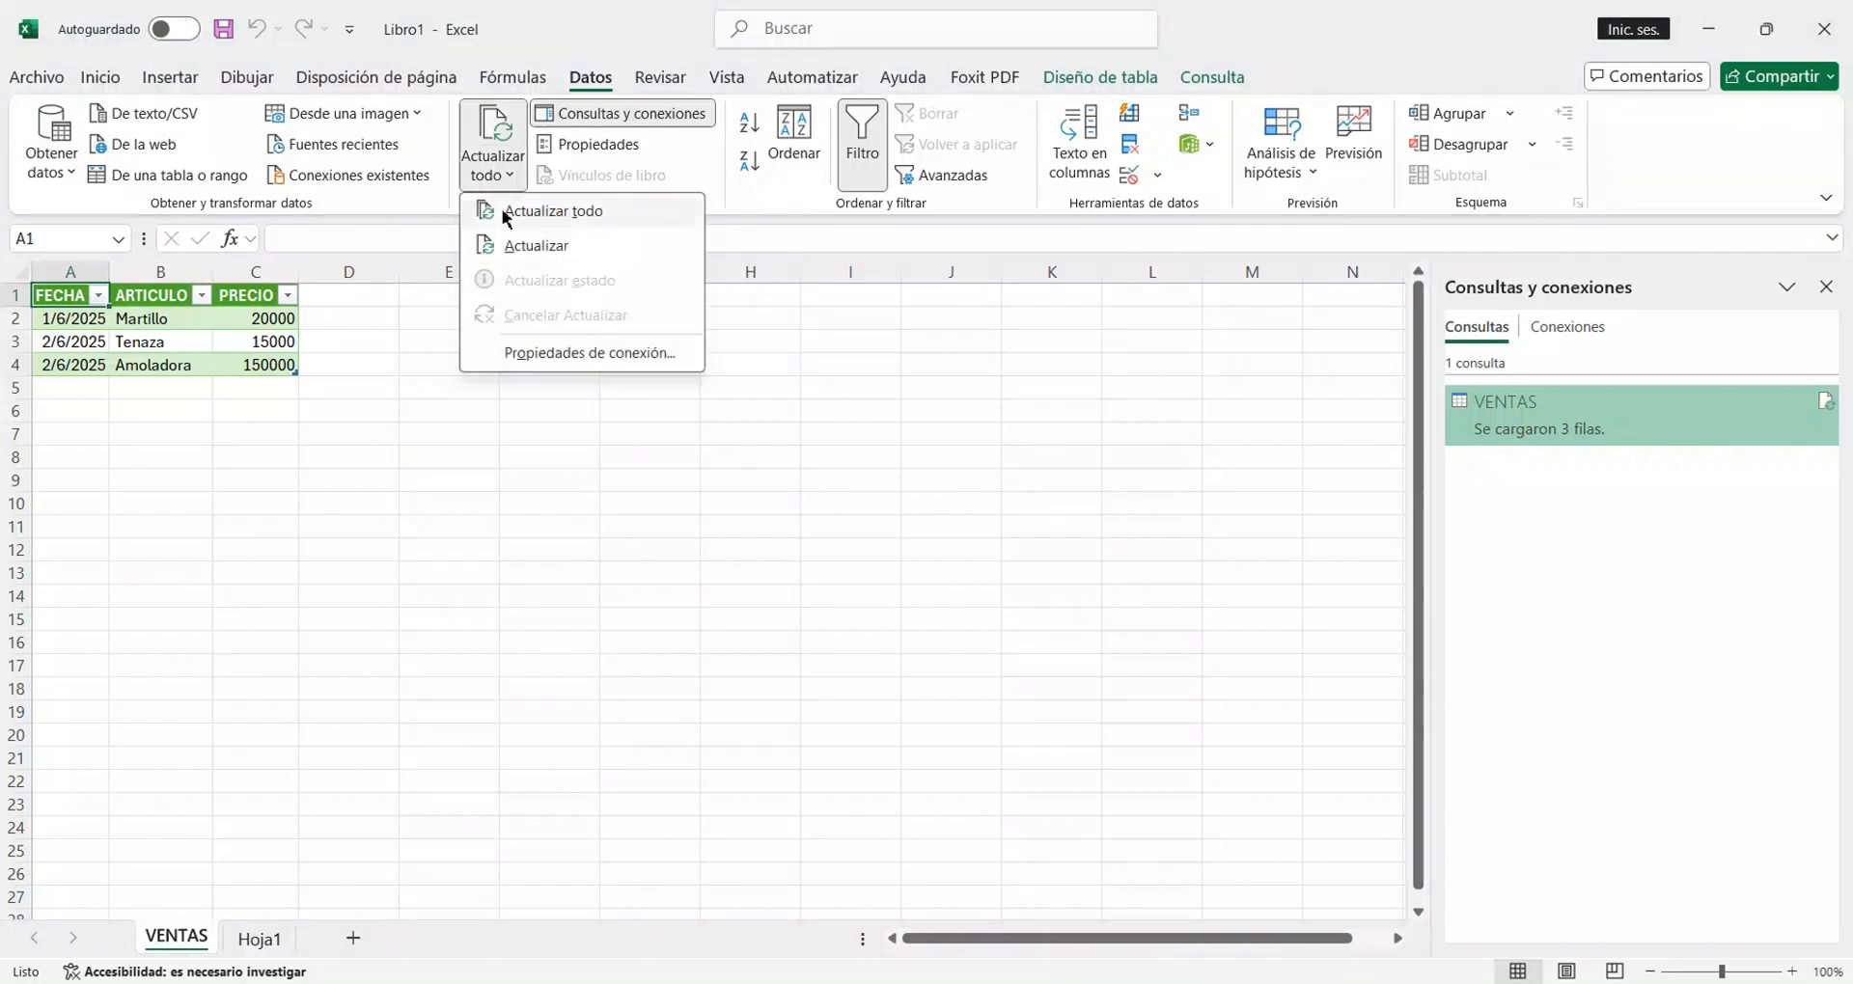
click(540, 210)
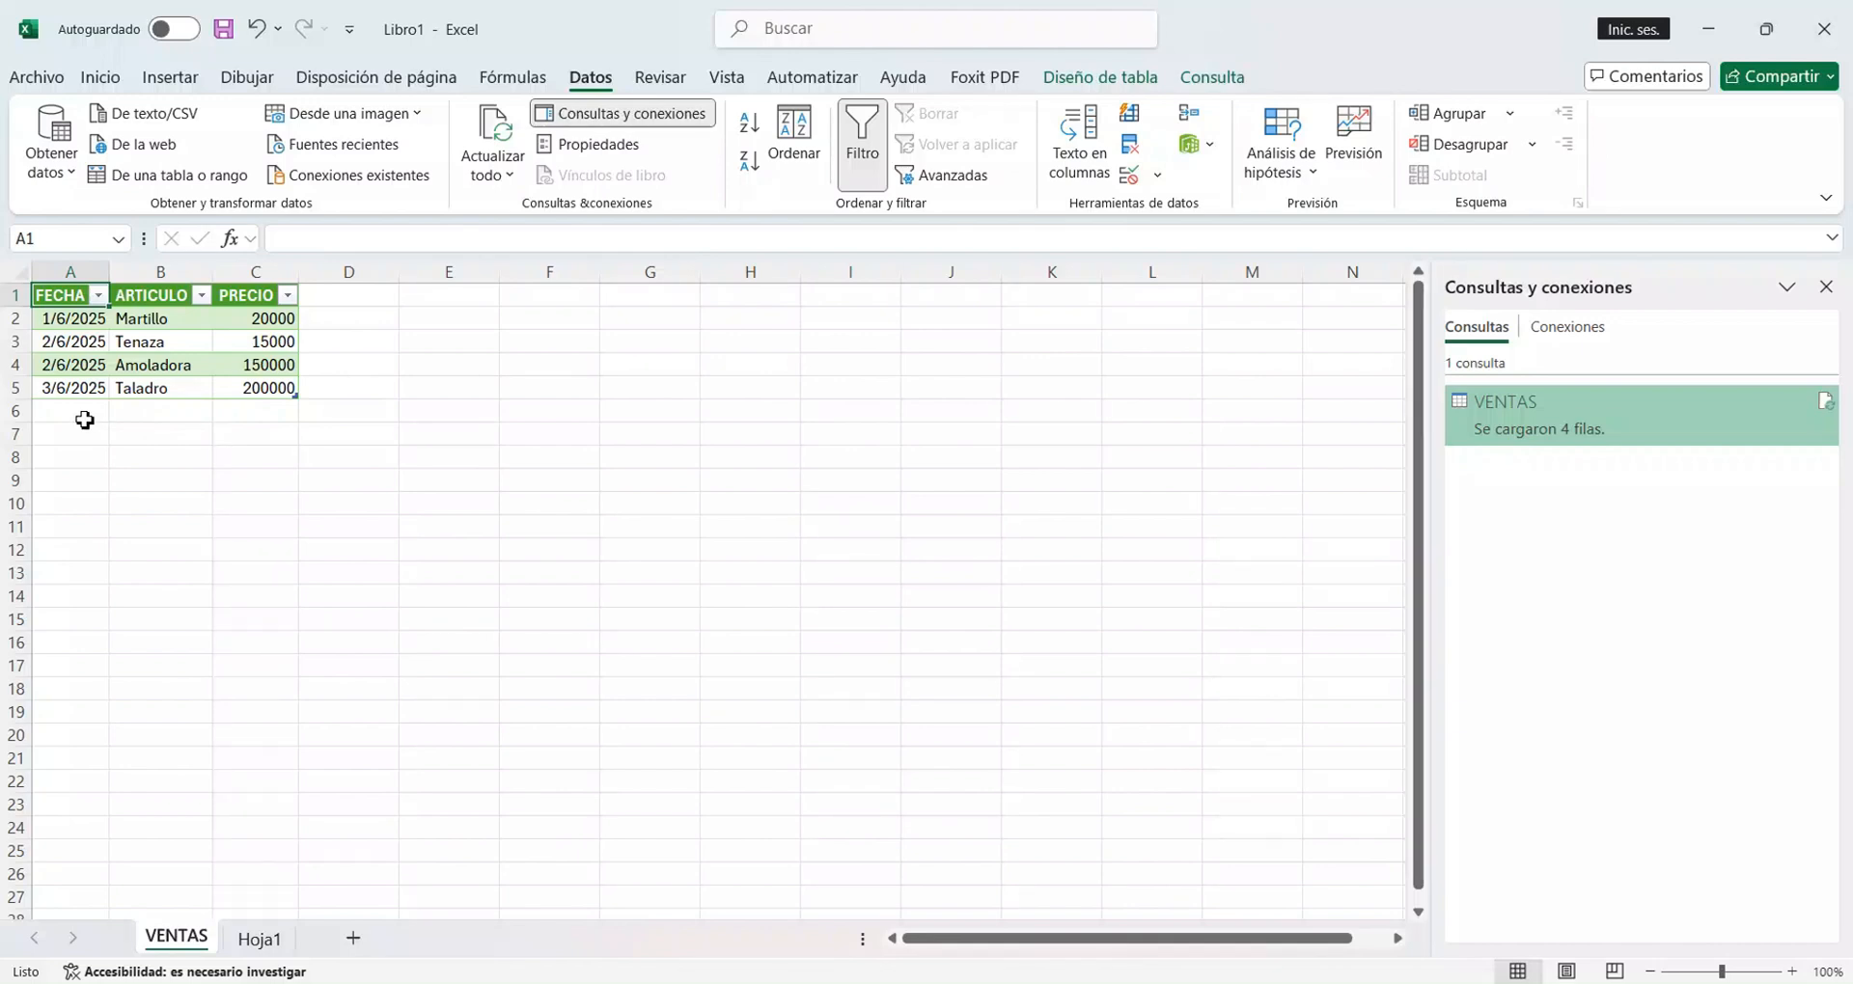
click(651, 114)
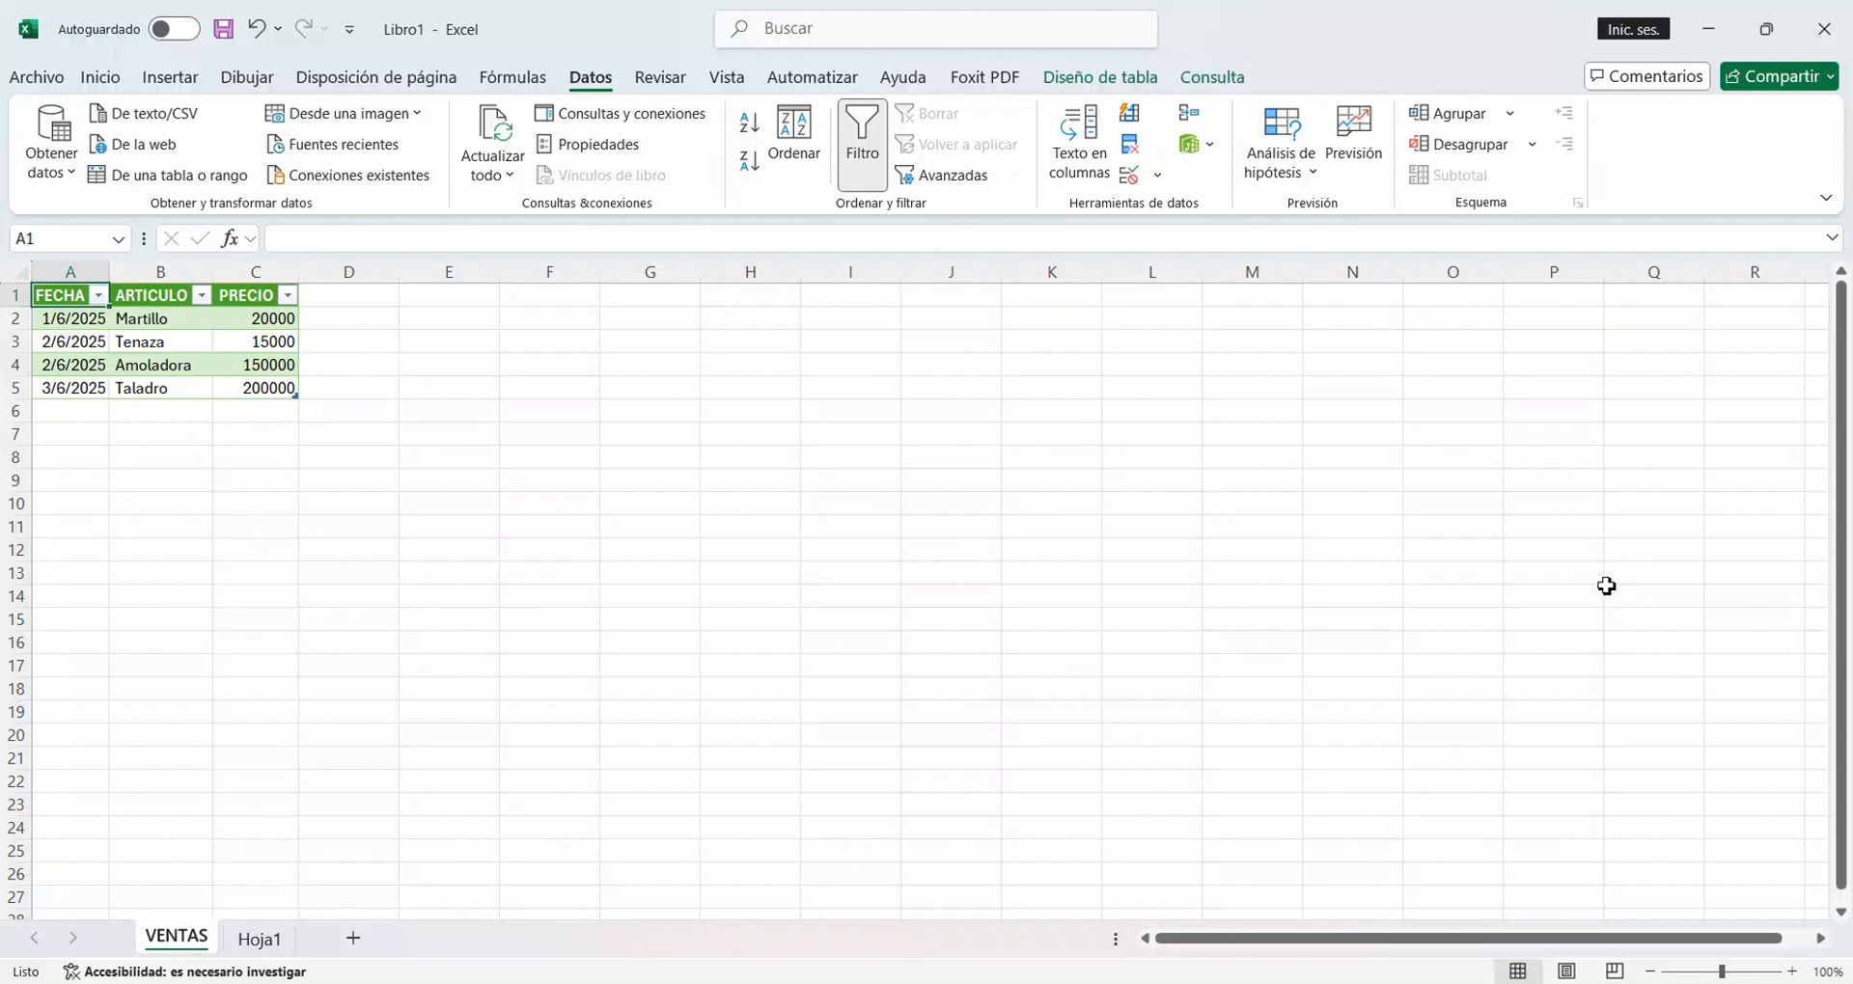
Start a new record directly below the VENTAS table by entering the date 4/6 in cell A6.
click(97, 415)
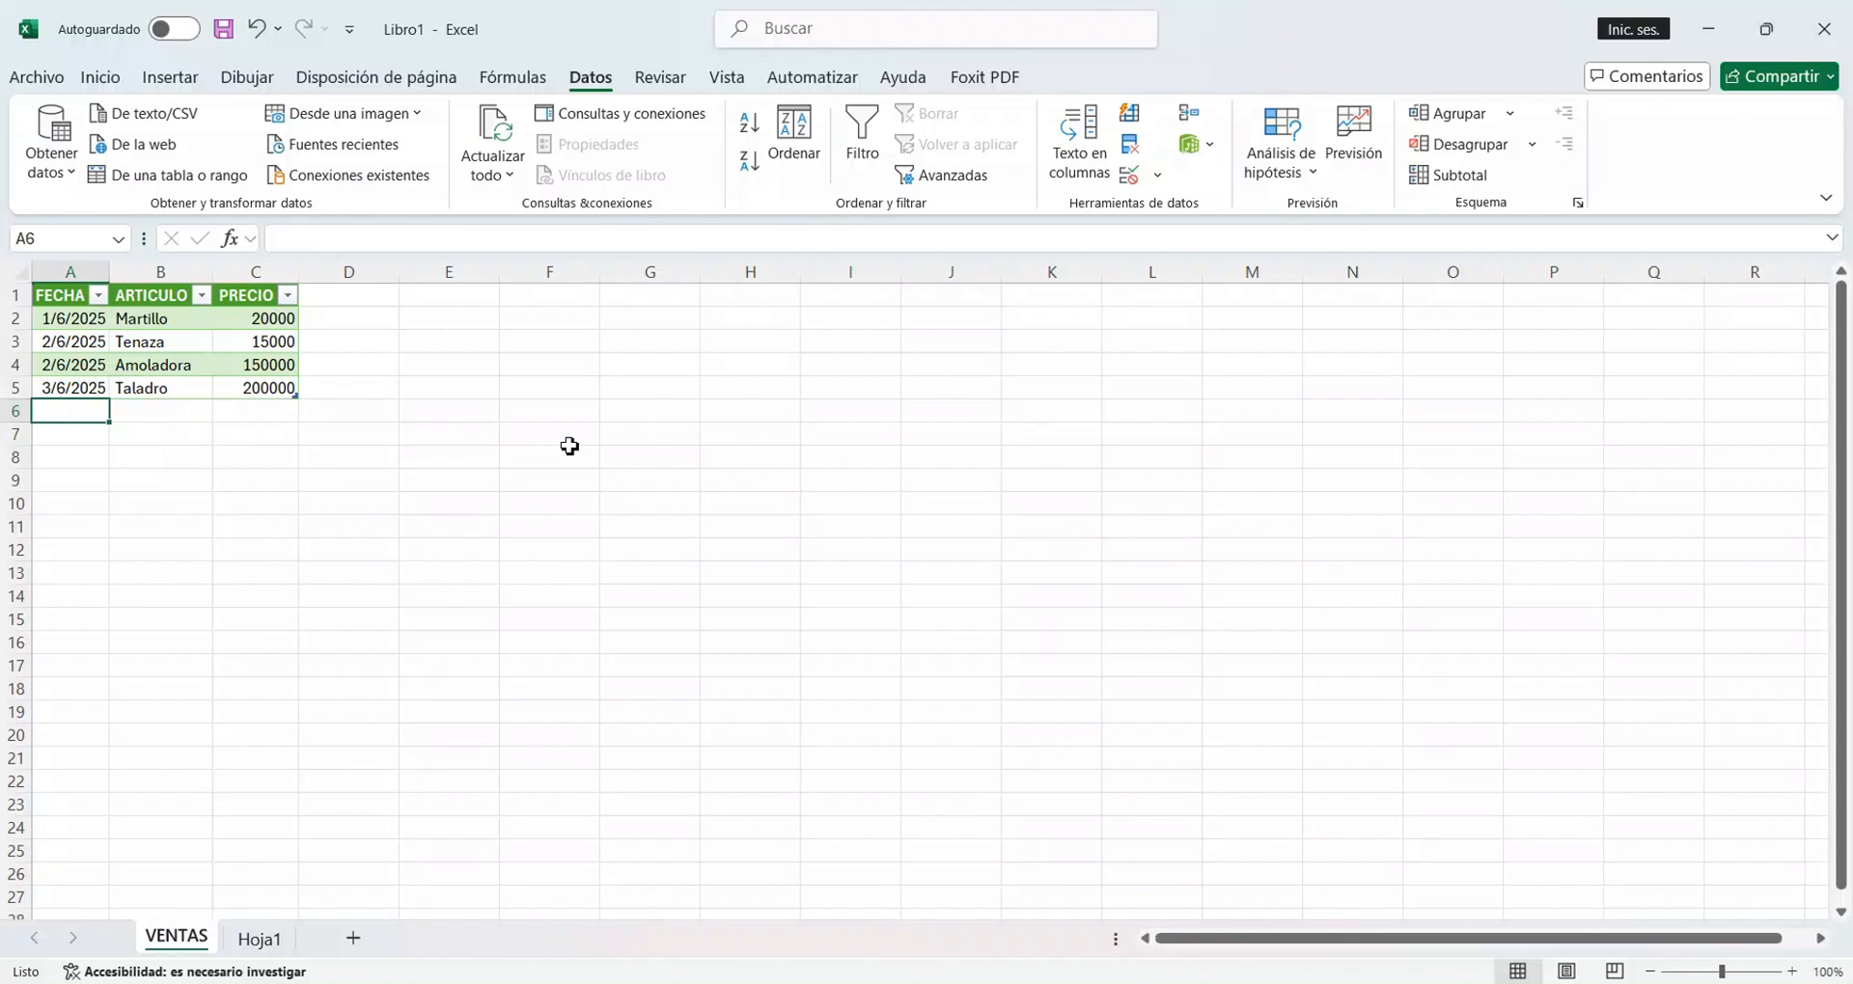
text(4)
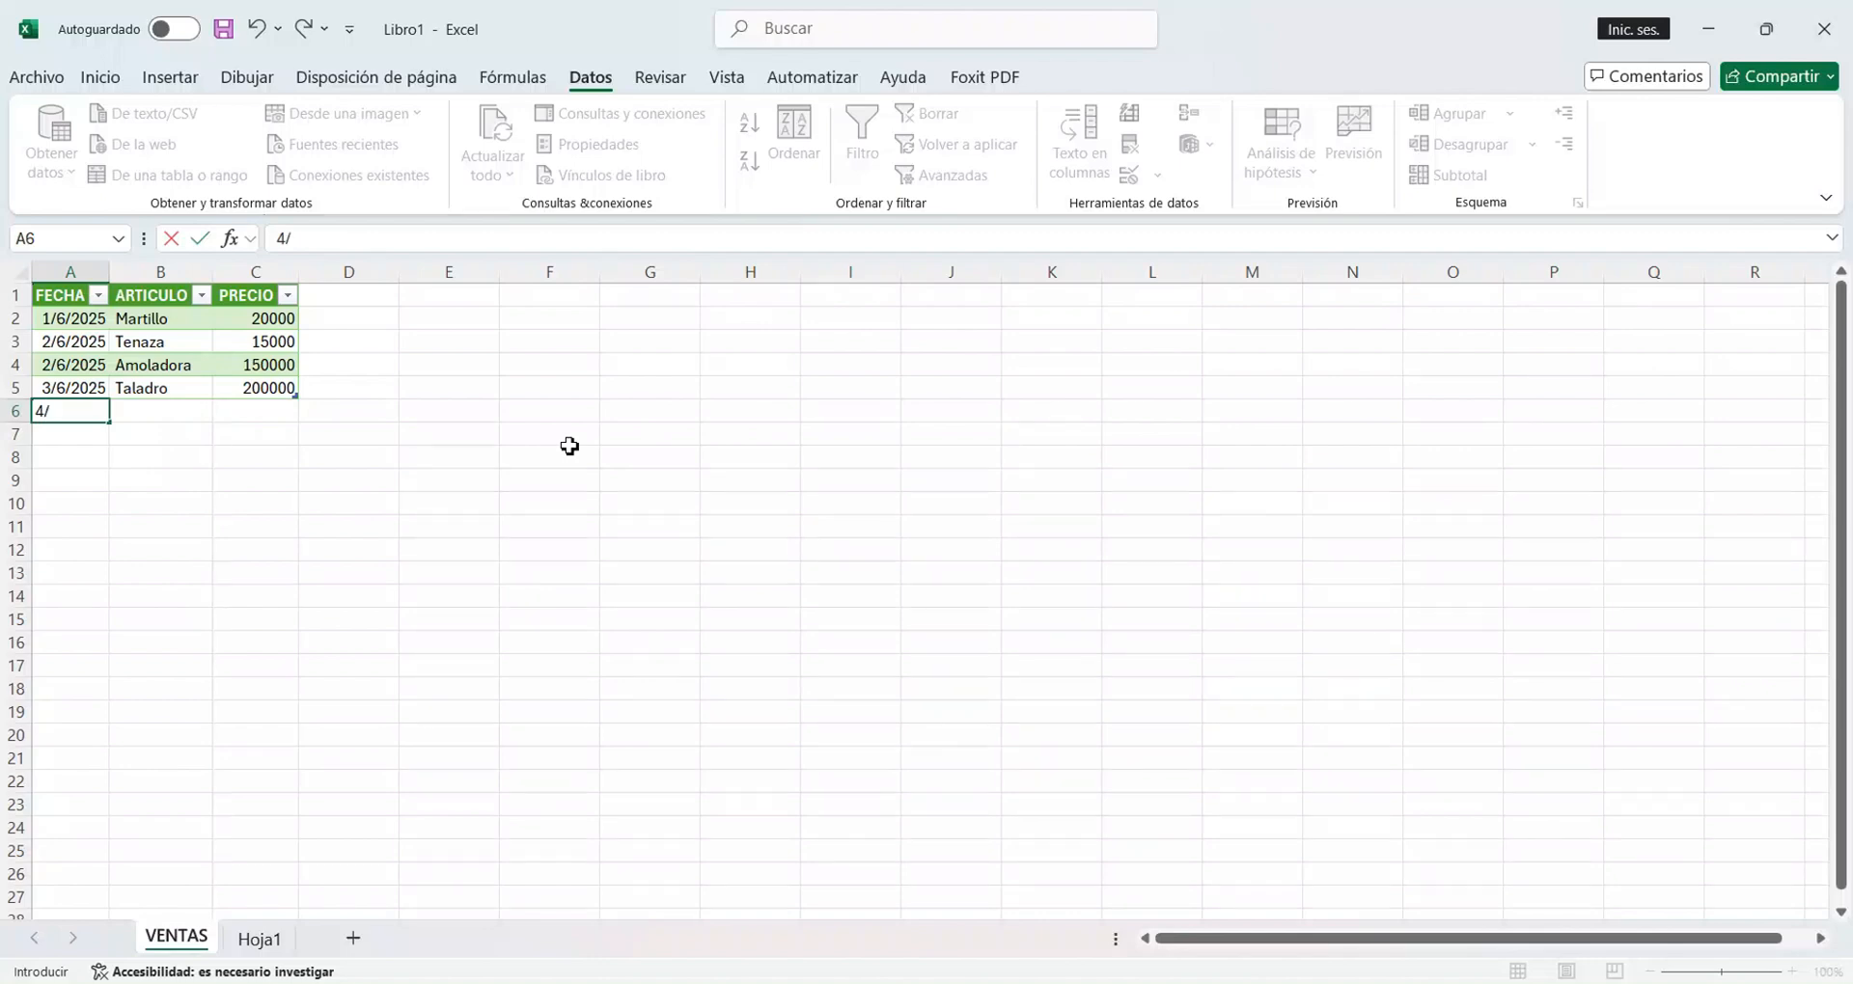
text(/6)
key(Tab)
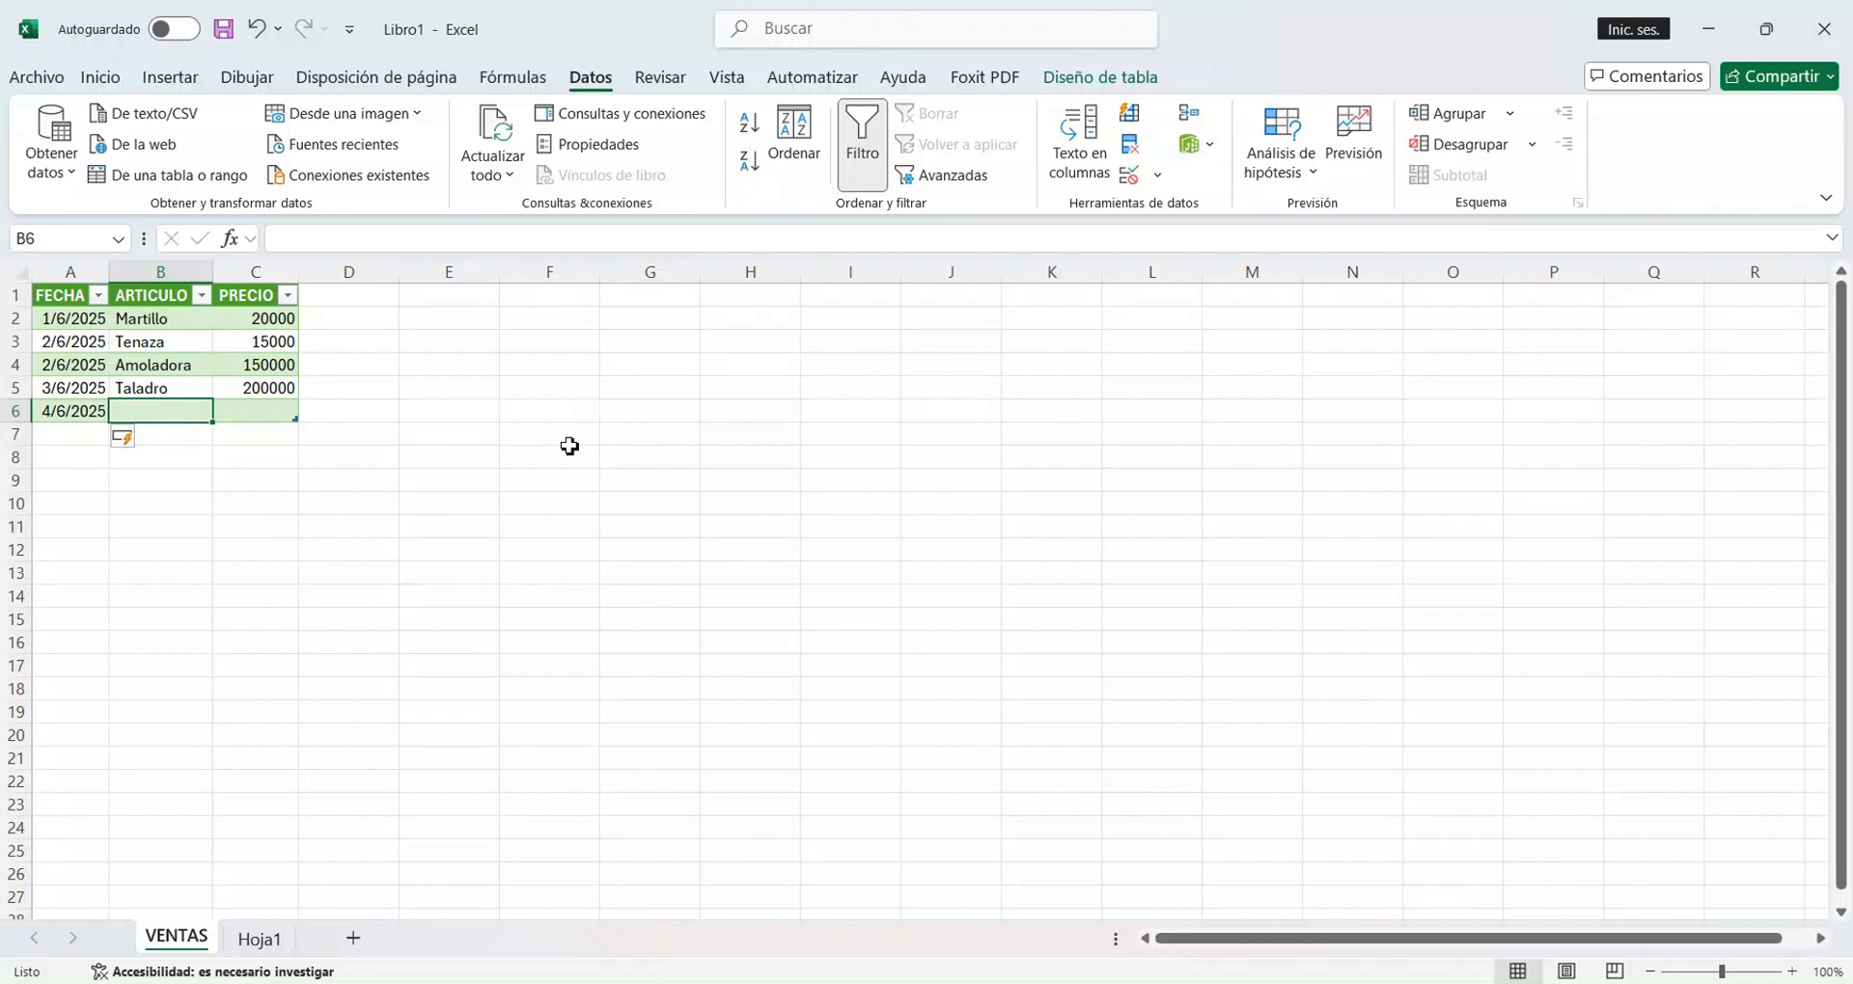
Complete the new record in row 6 with the article "Caja de tornillos" and the price 15000.
key(BackSpace)
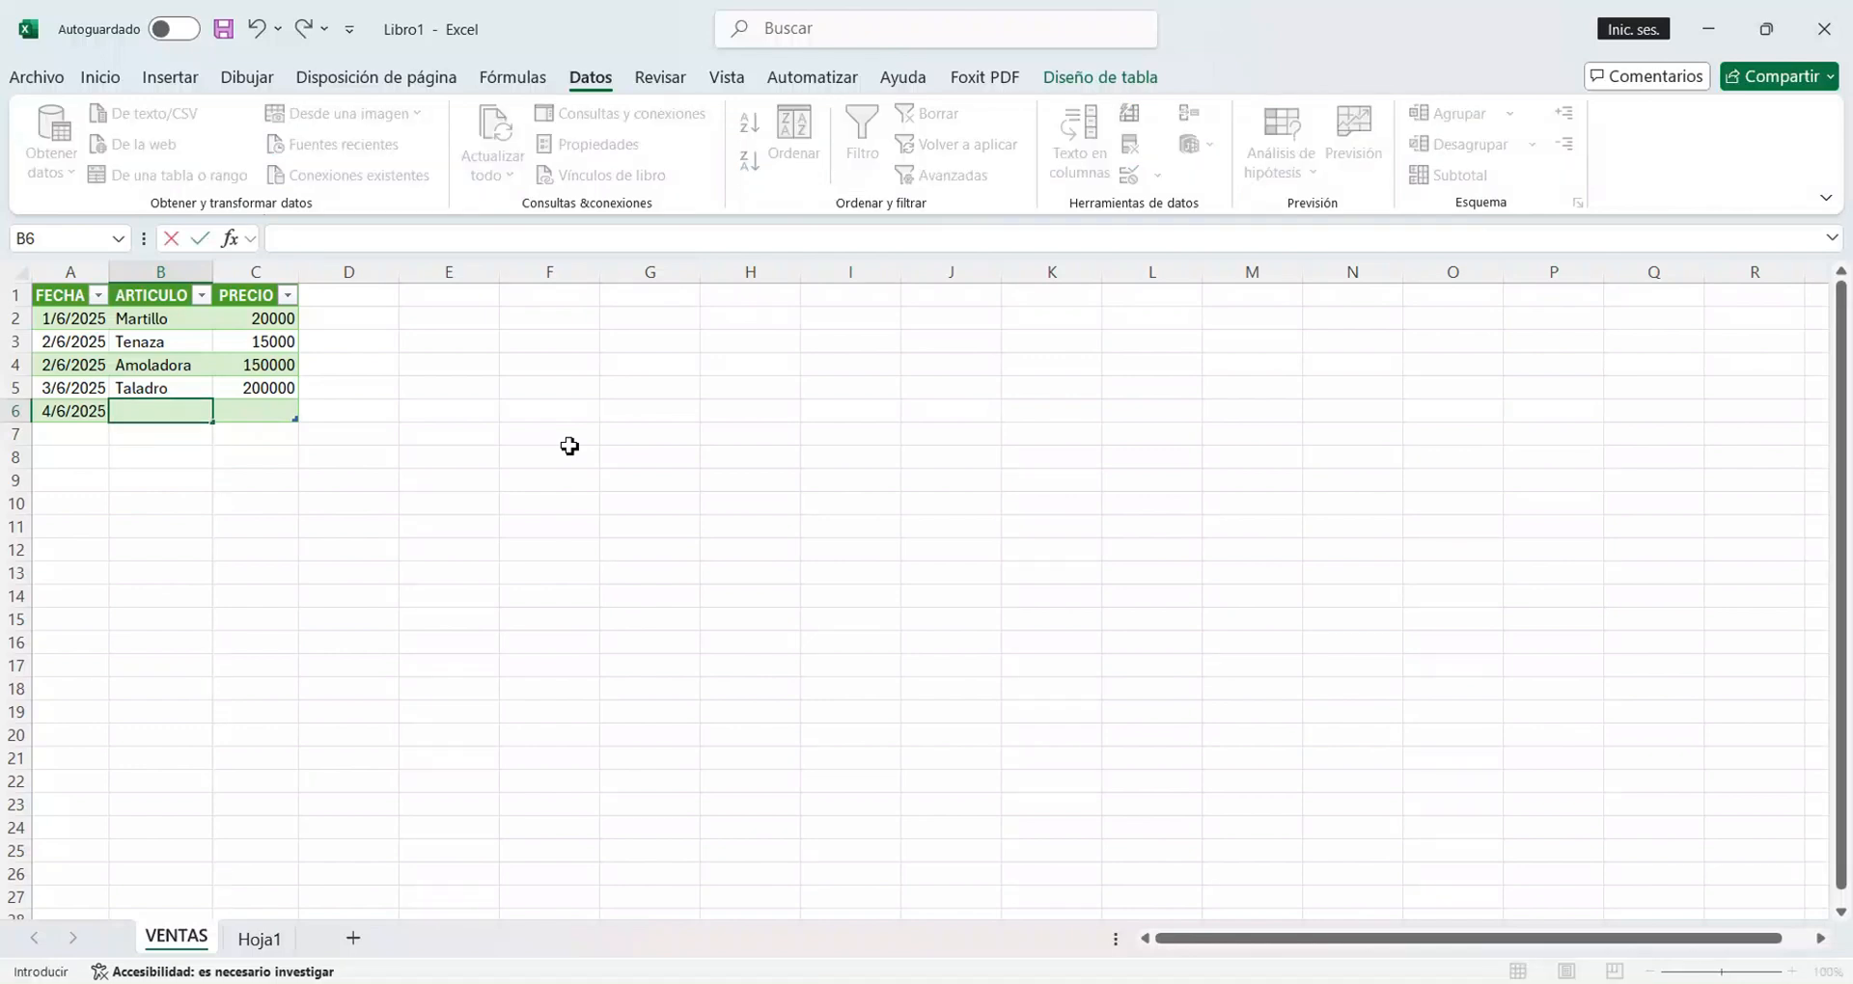
text(Caja de tornillos)
key(Tab)
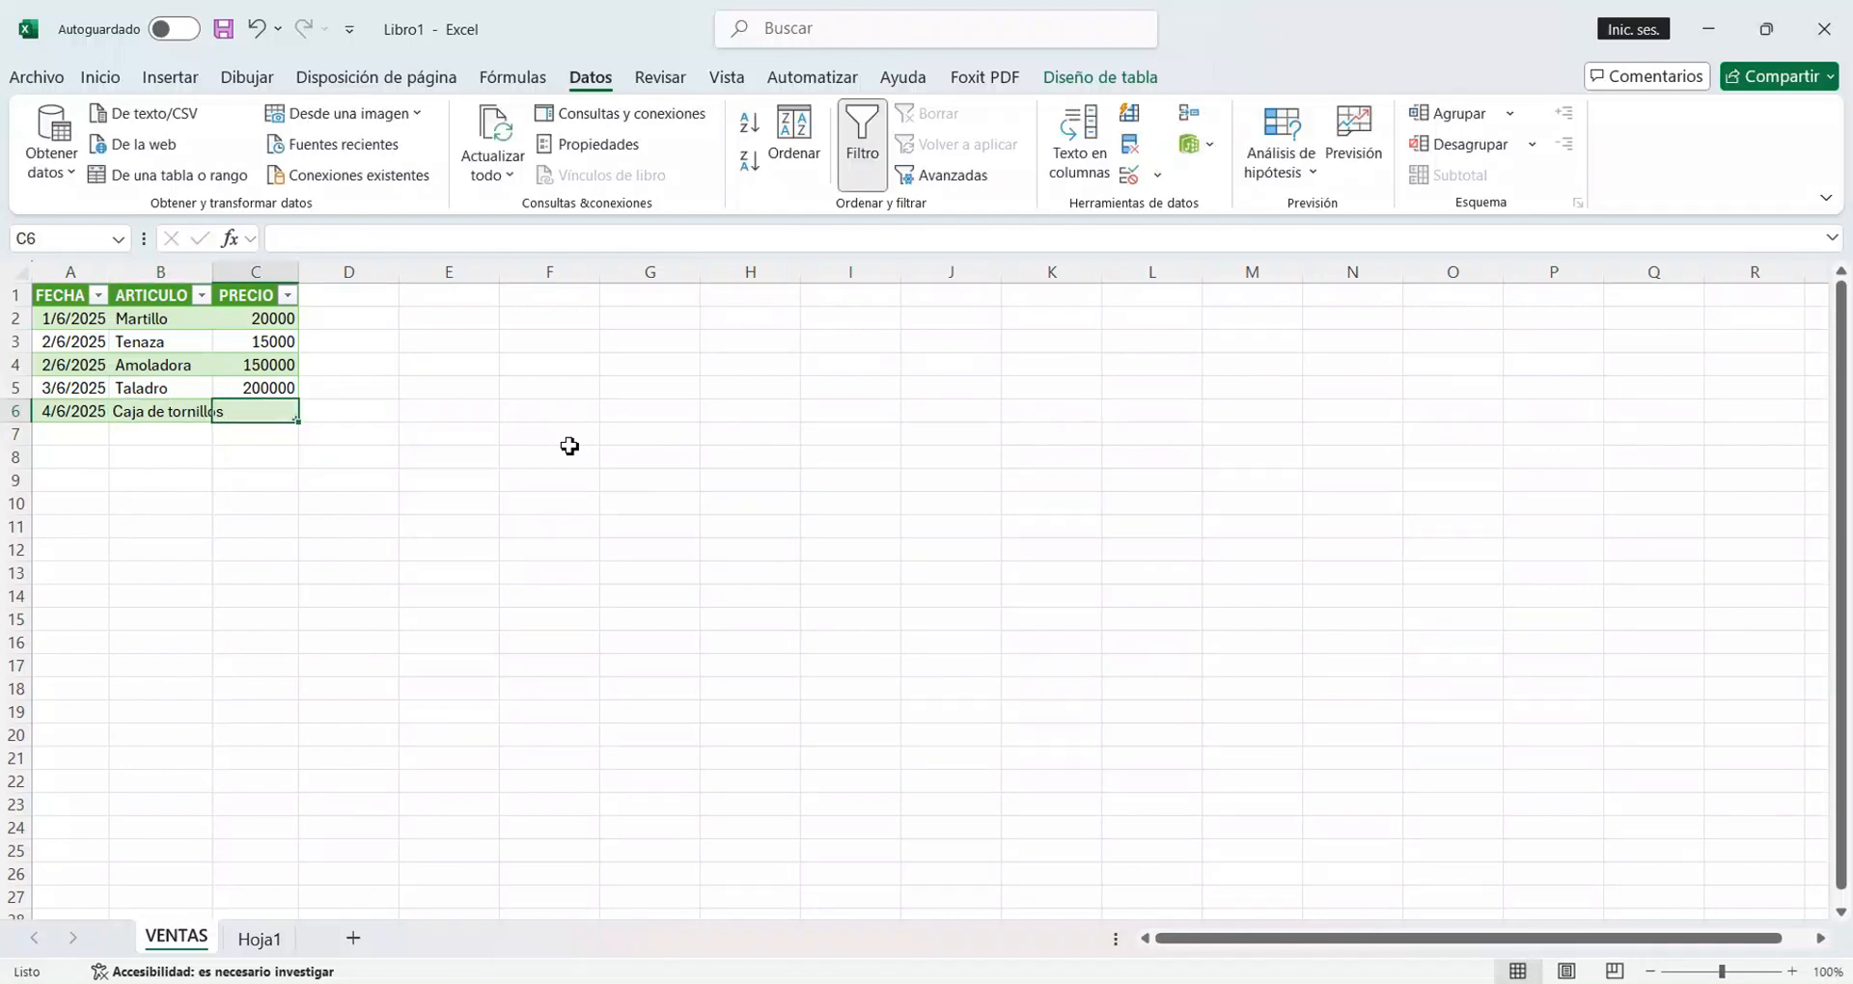
text(15000)
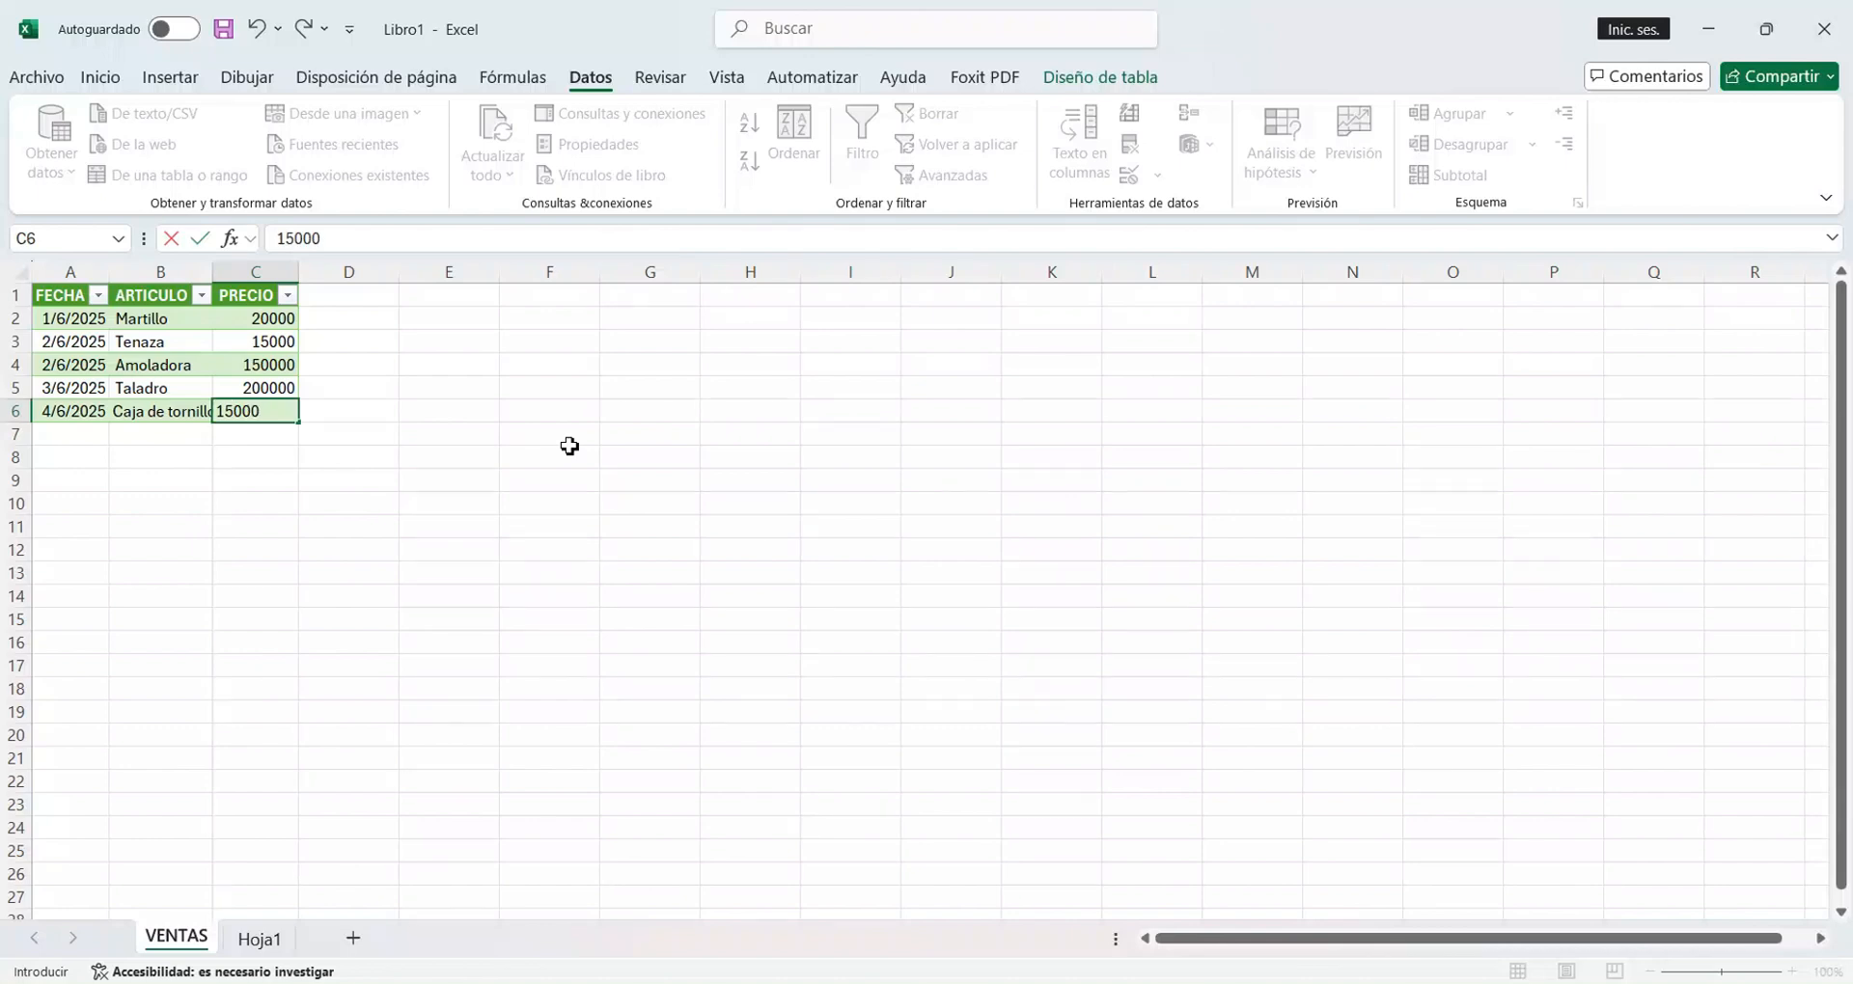
key(Return)
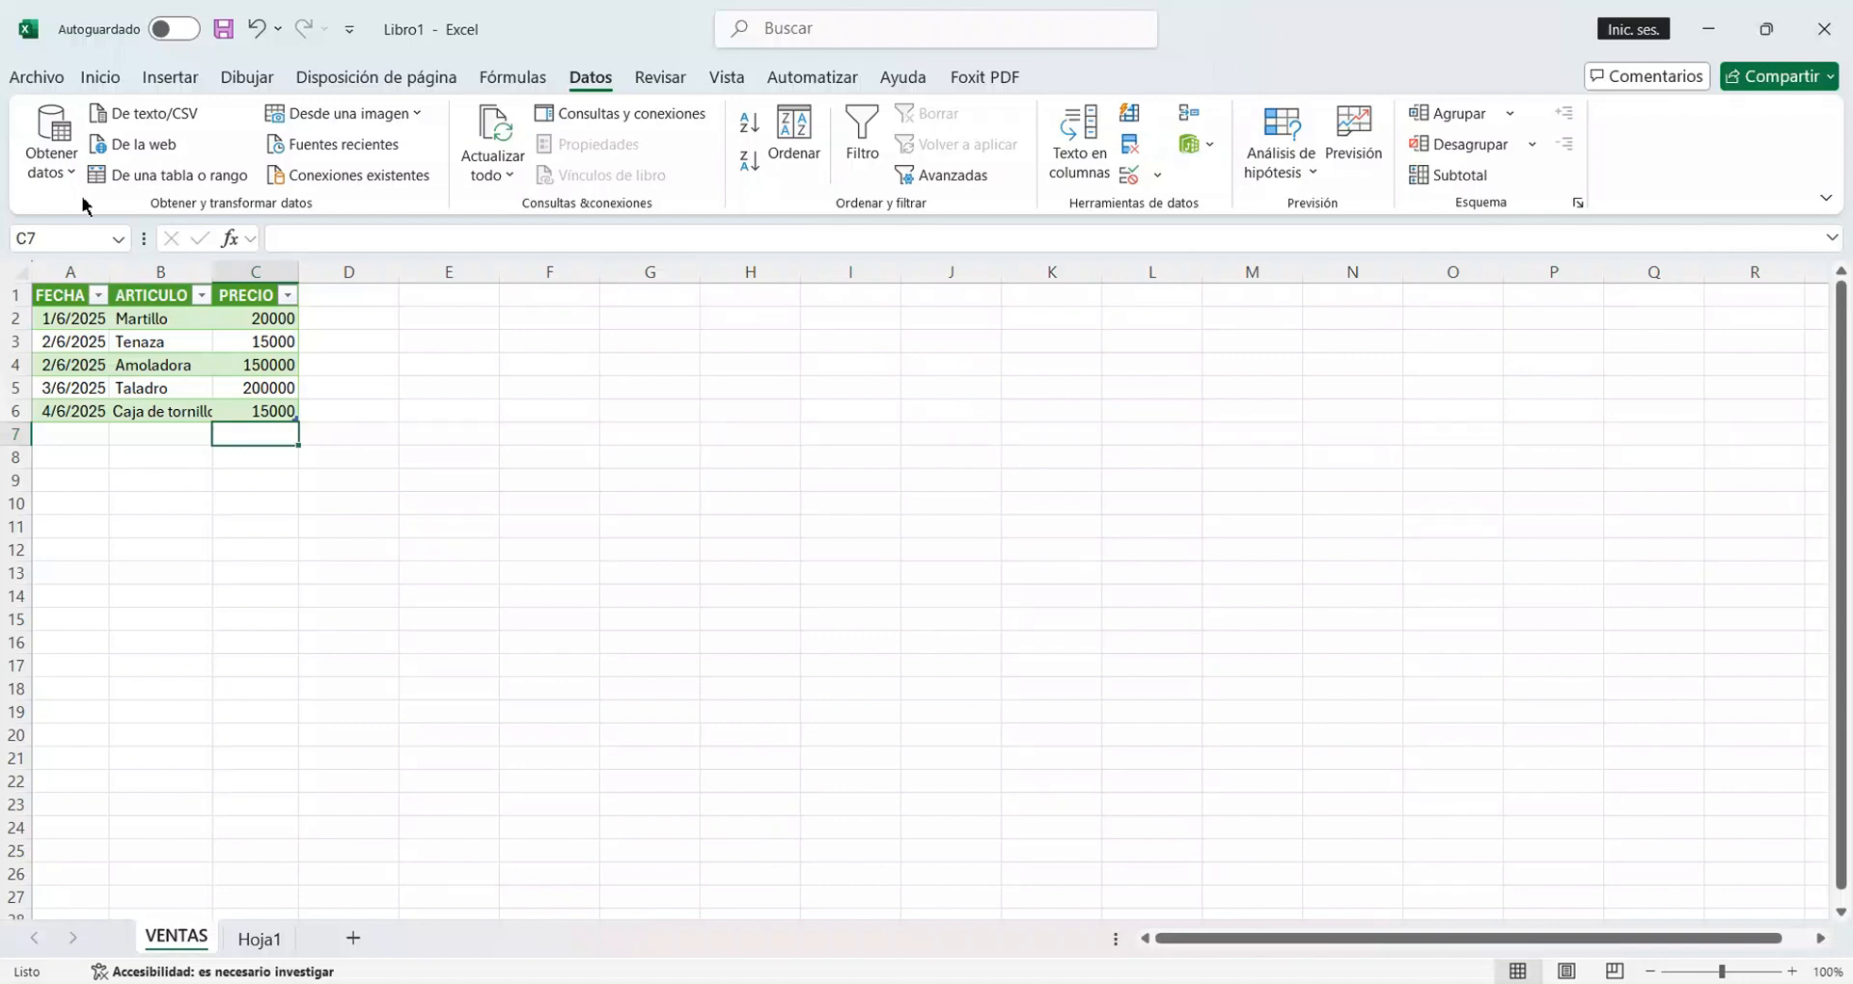
View the Save As locations for the workbook and return to the worksheet without saving.
click(226, 31)
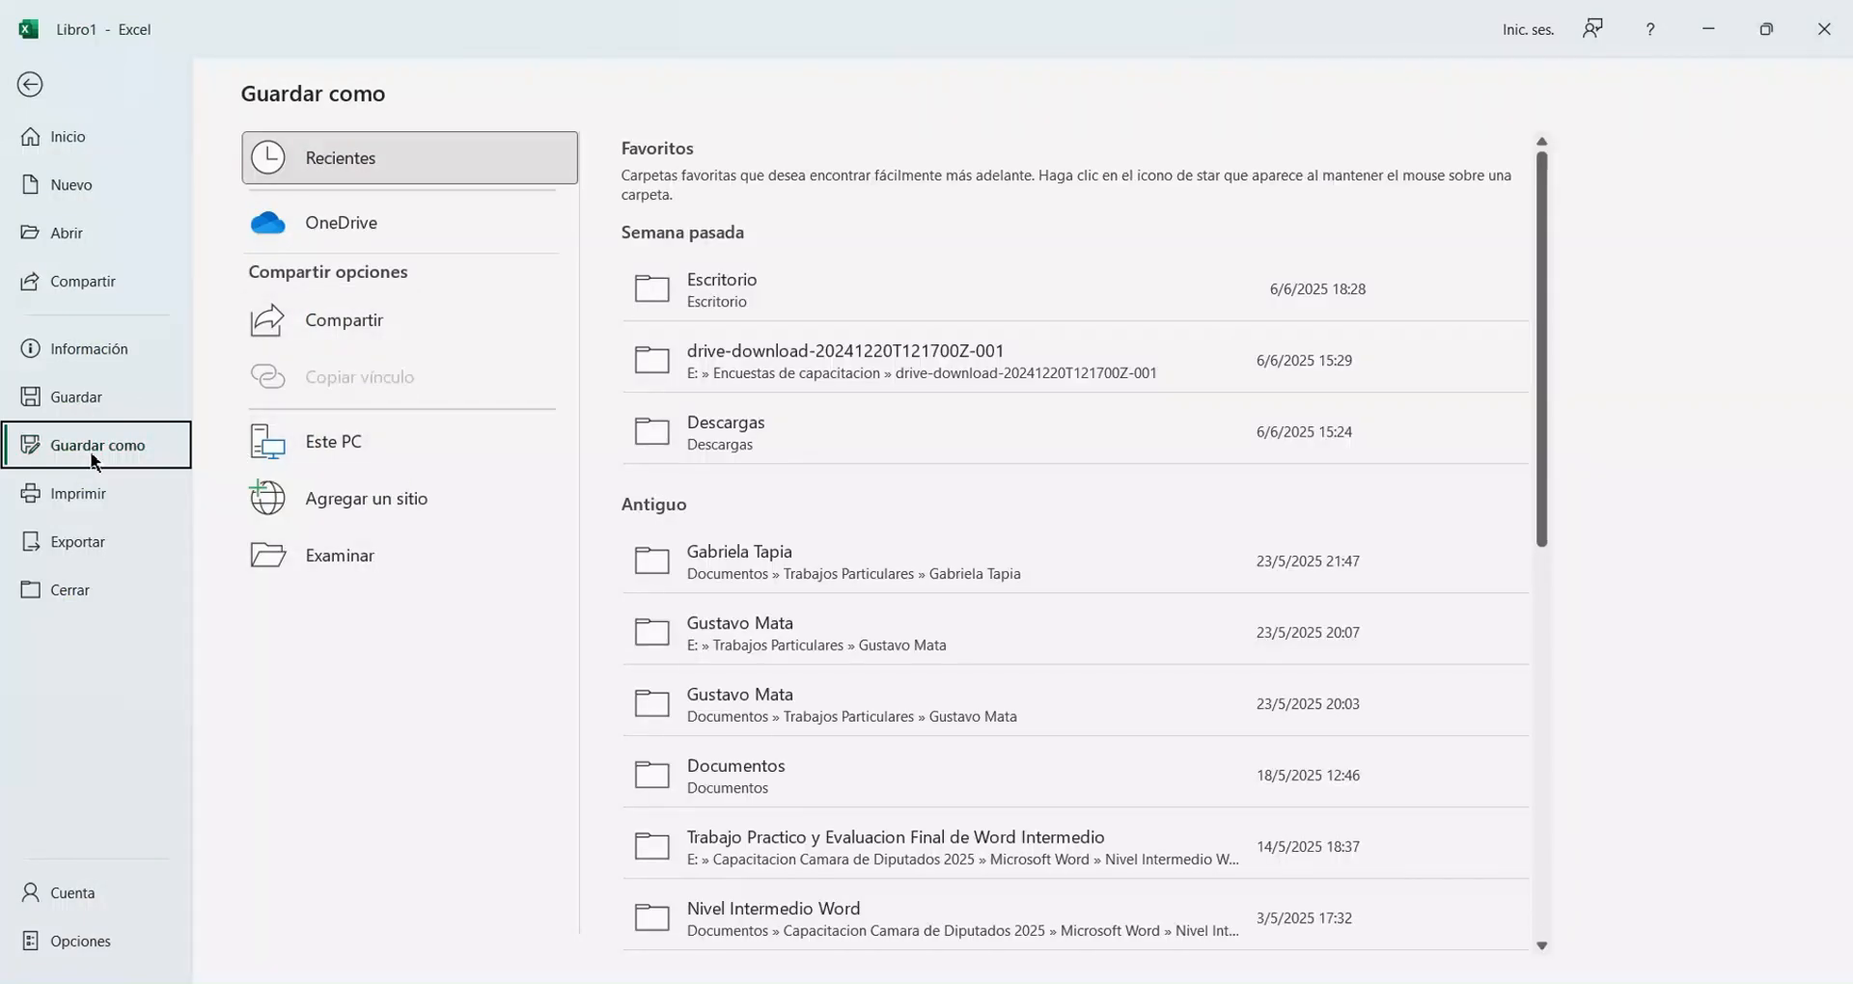
click(27, 83)
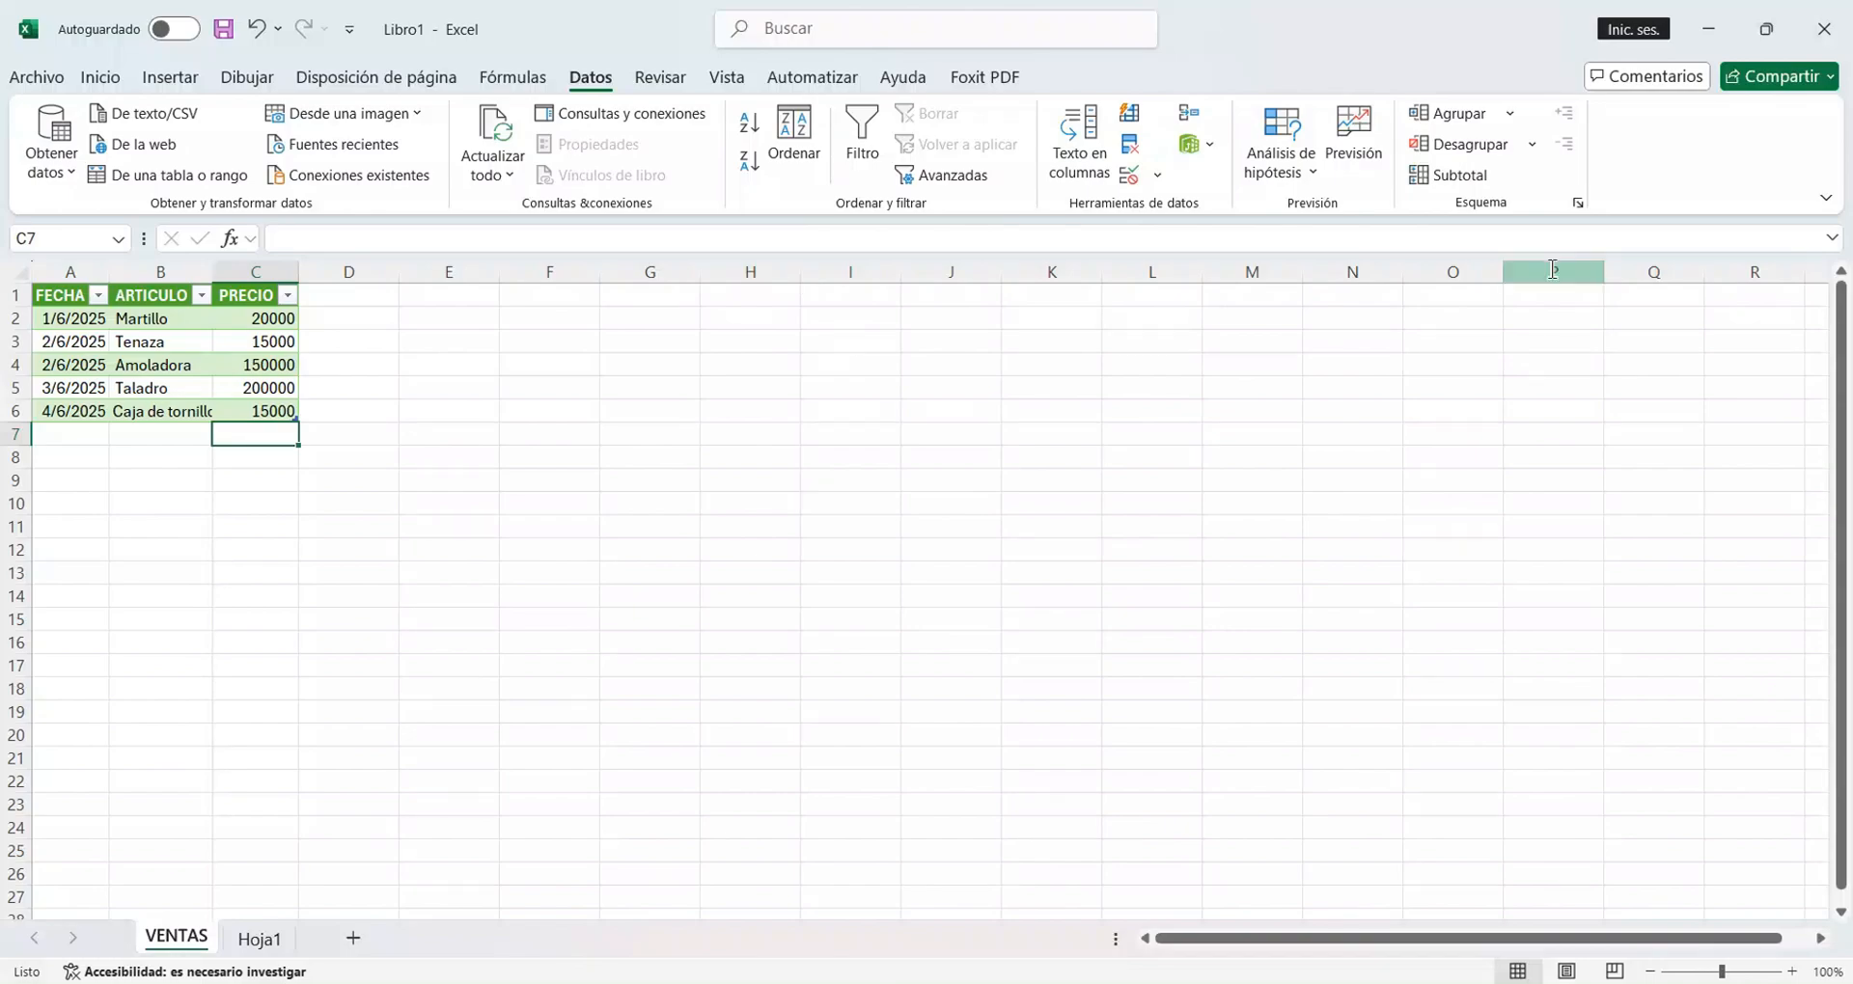
Minimize Excel, open the VENTAS text file on the desktop to check its records, close it and return to Excel.
click(1708, 21)
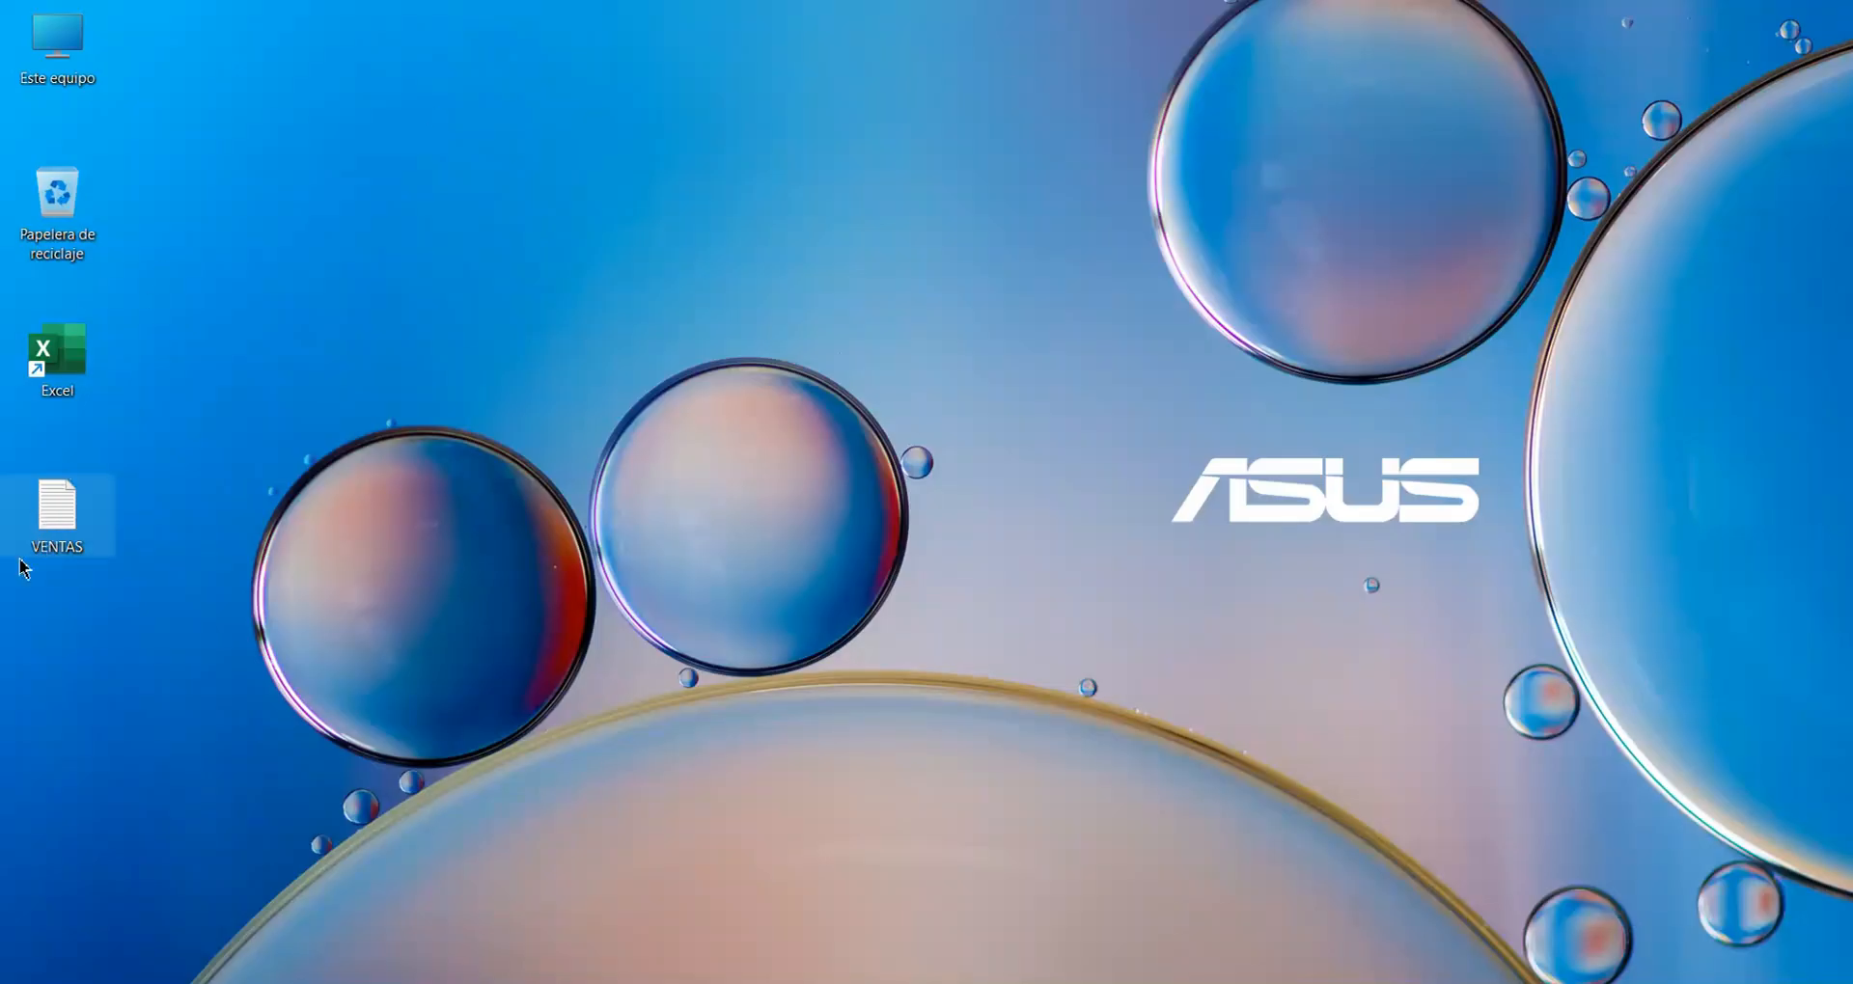
double_click(50, 521)
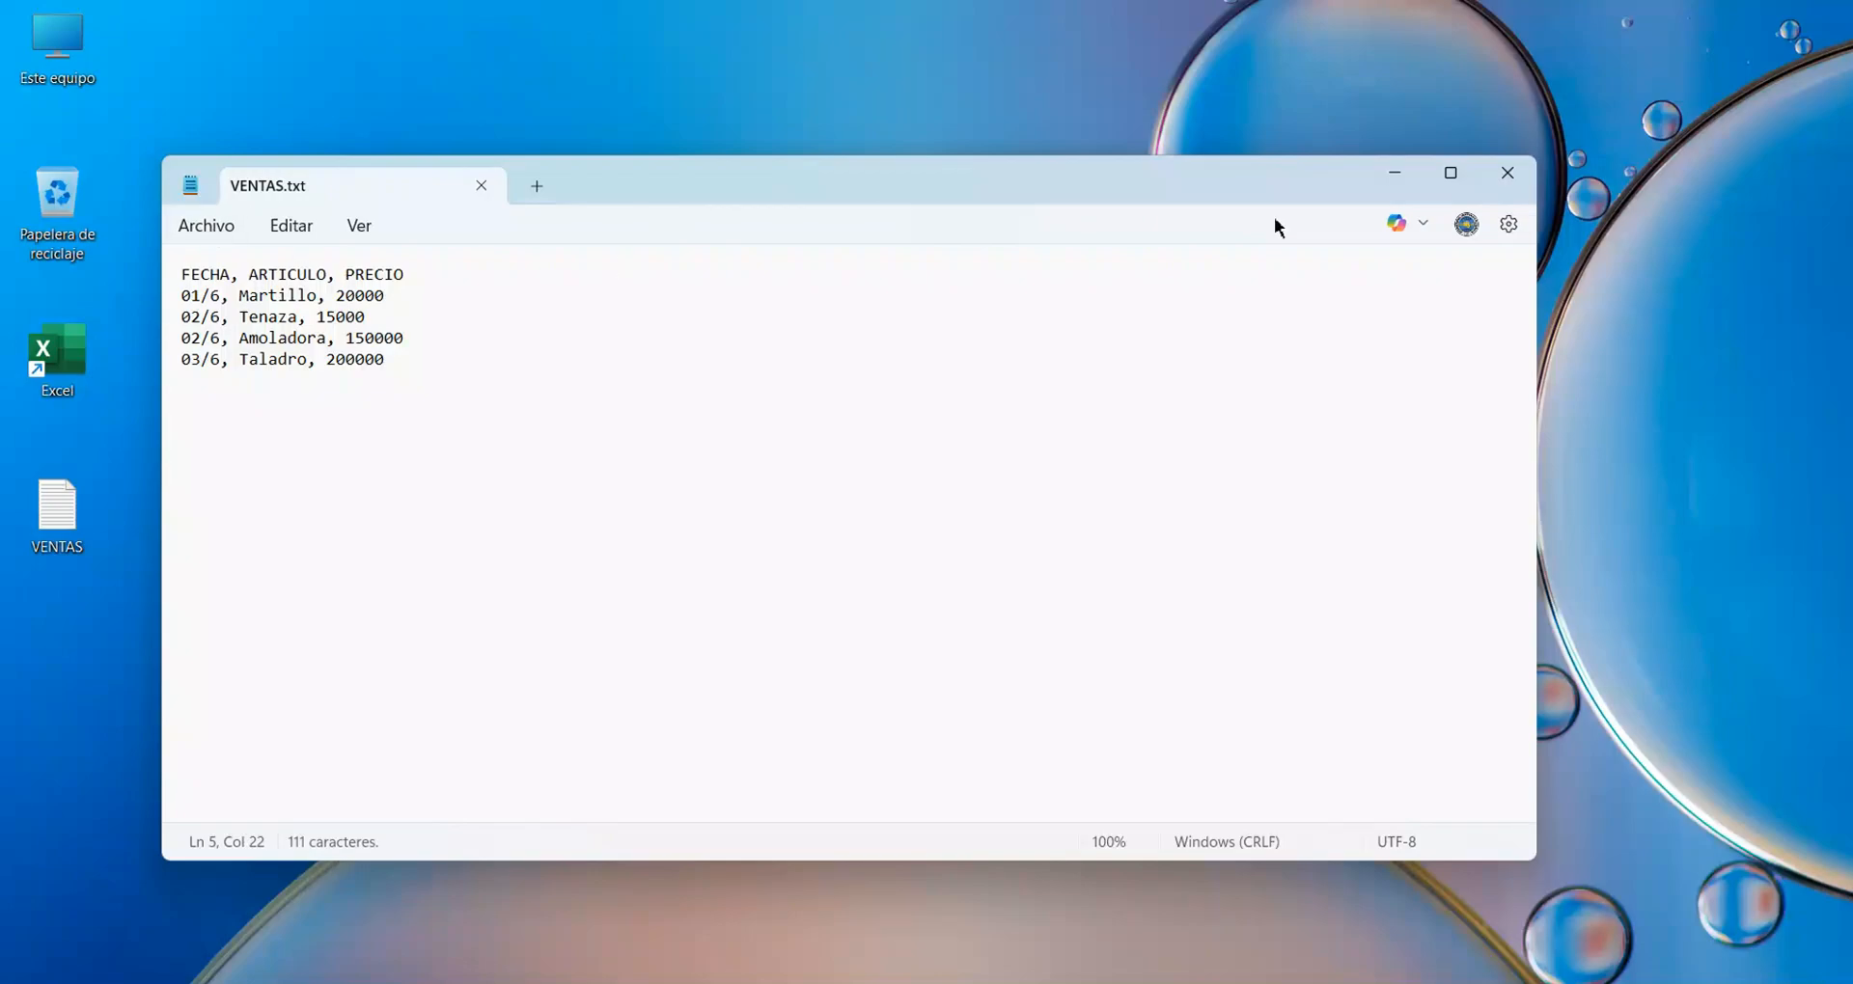
click(1508, 174)
key(alt+Tab)
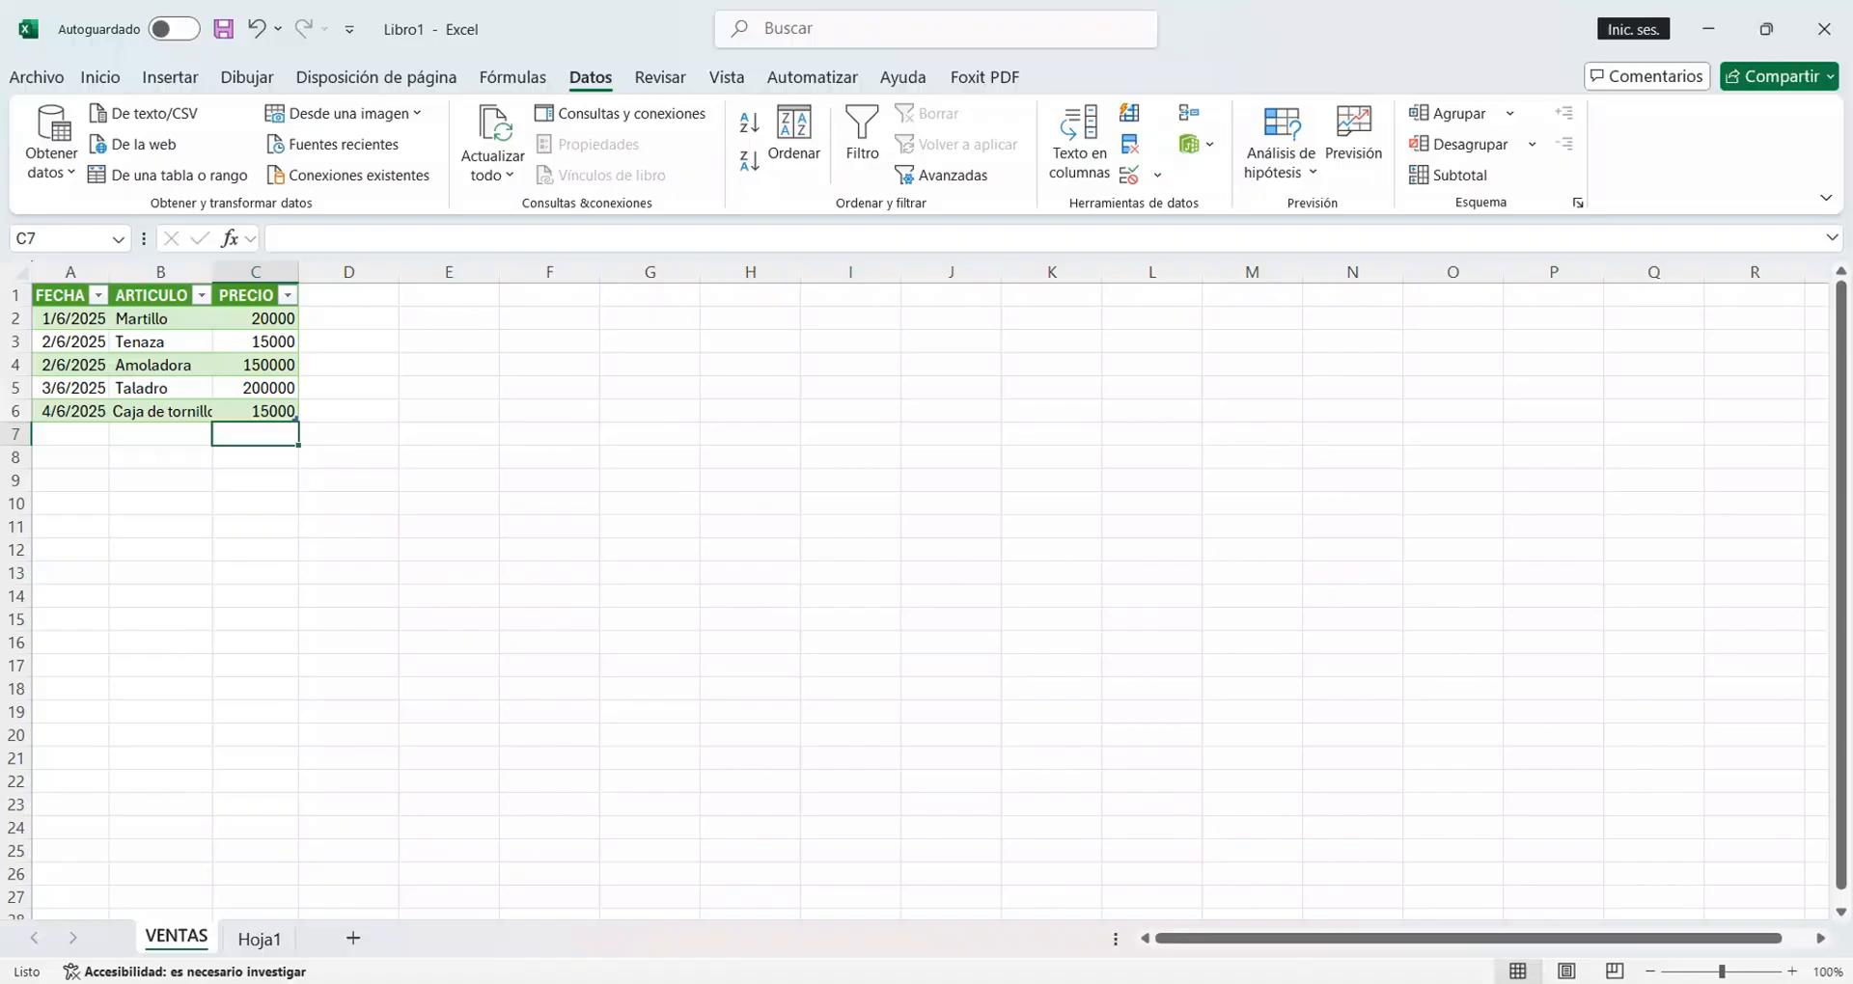
Show the queries and connections pane, refresh all data connections, hide the pane and select cell A6.
click(657, 114)
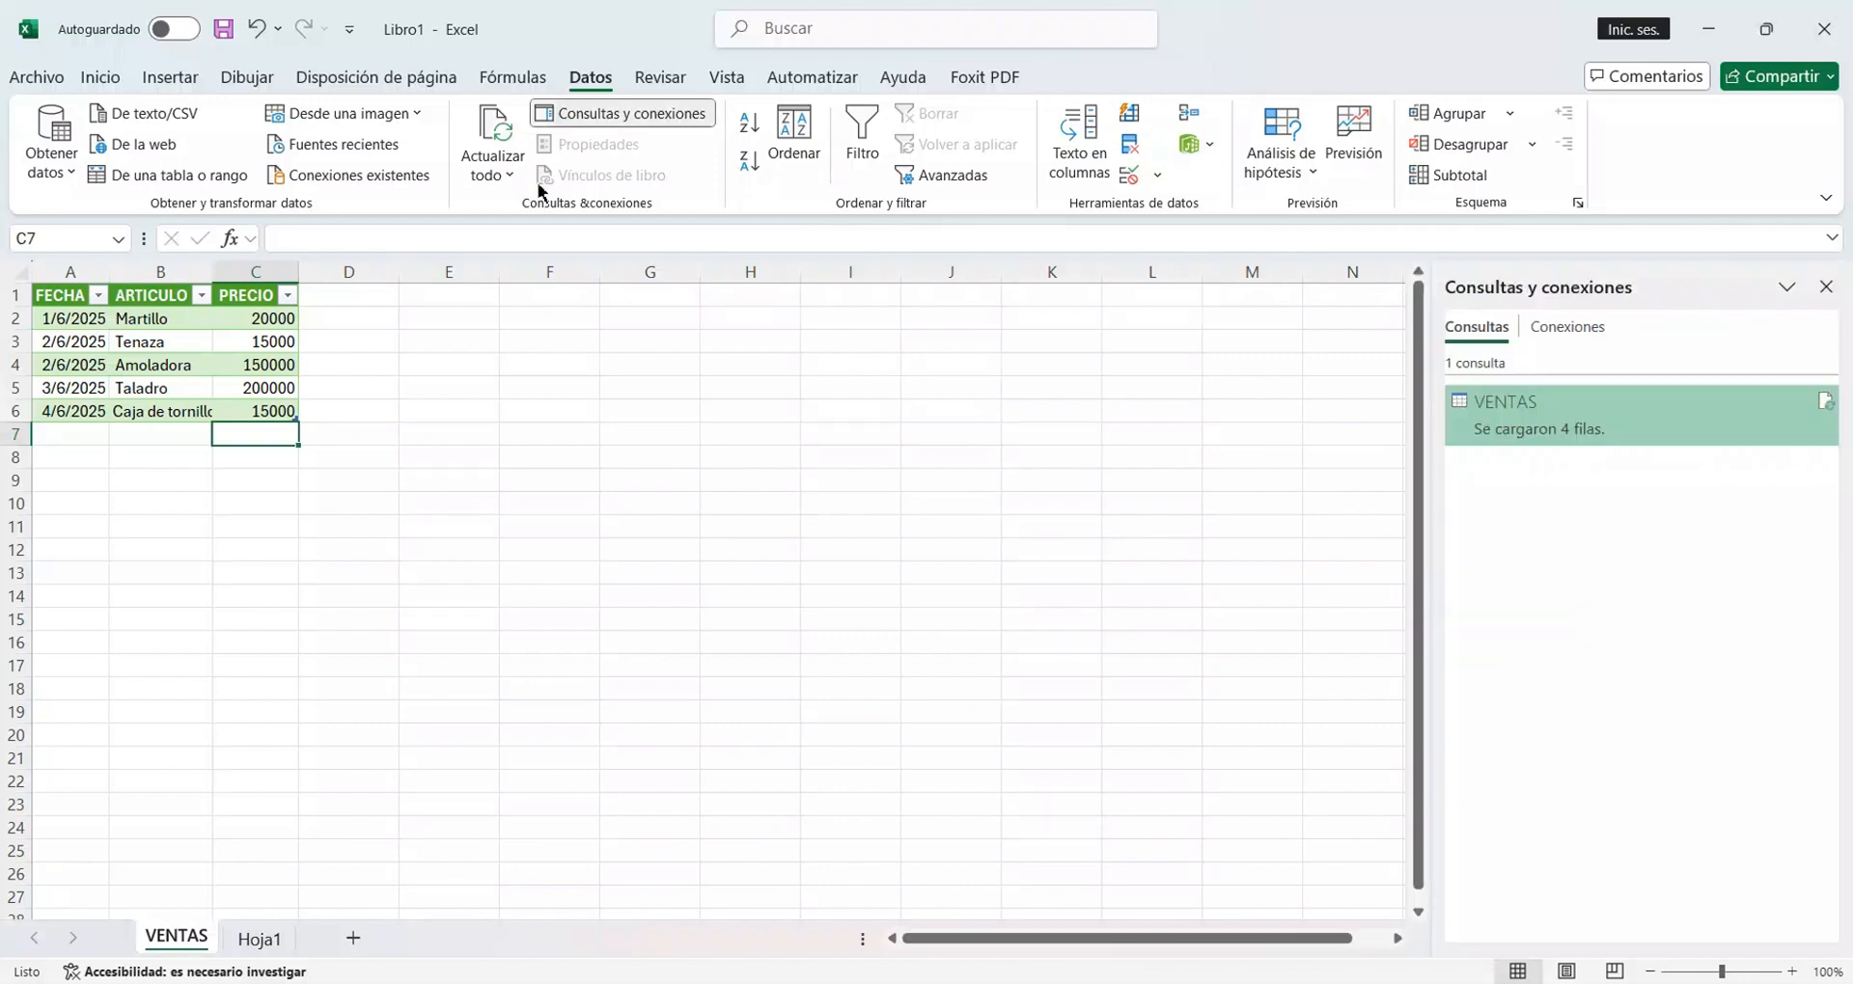
click(496, 175)
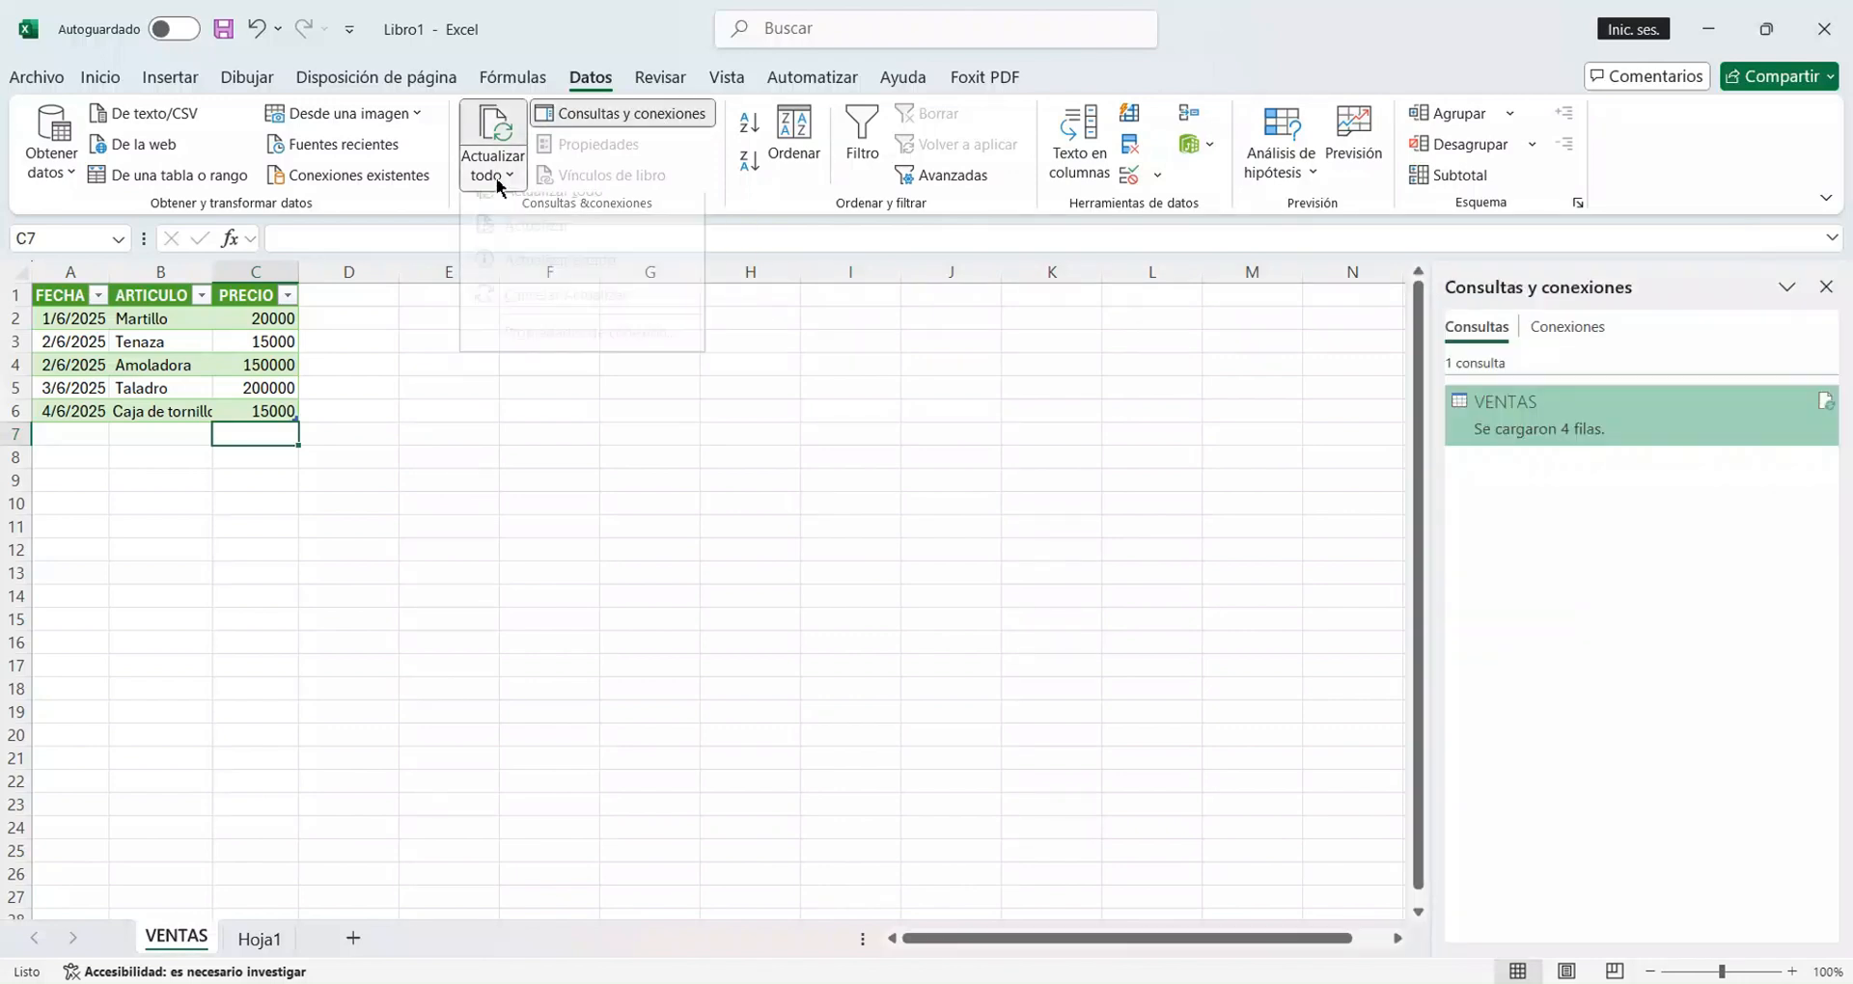
click(508, 215)
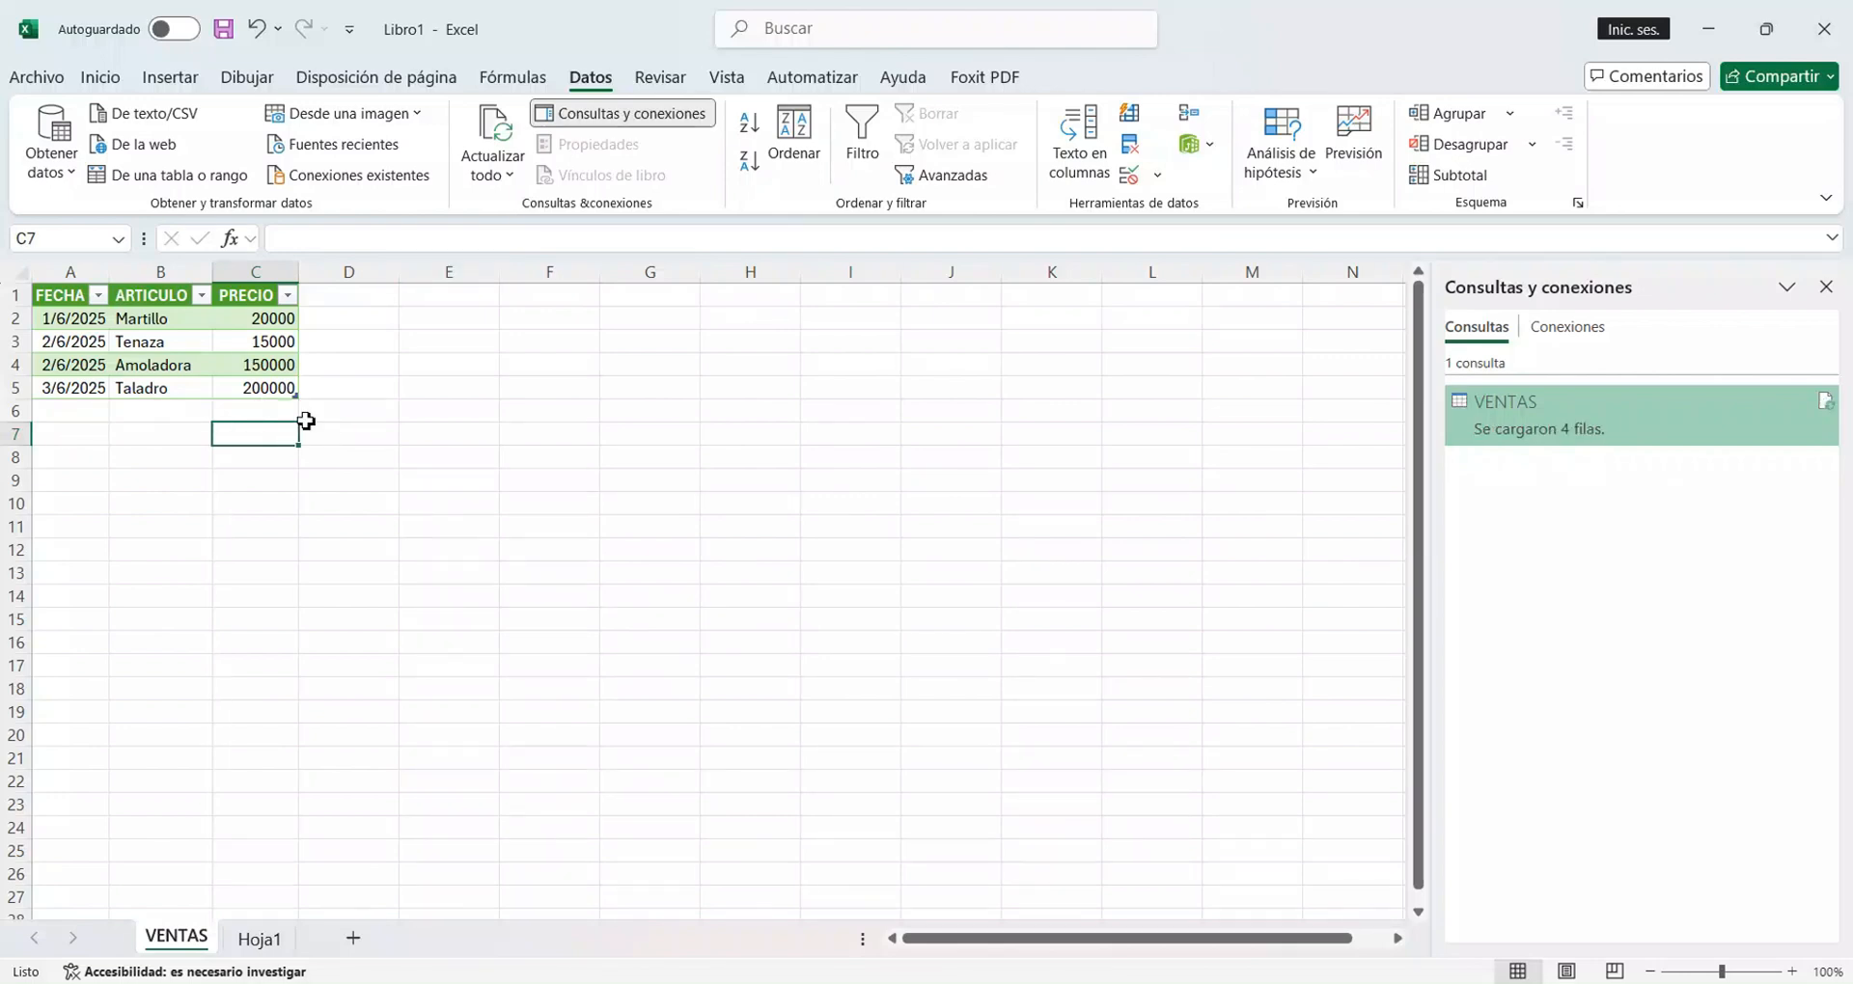
mouse_move(1560, 431)
click(634, 113)
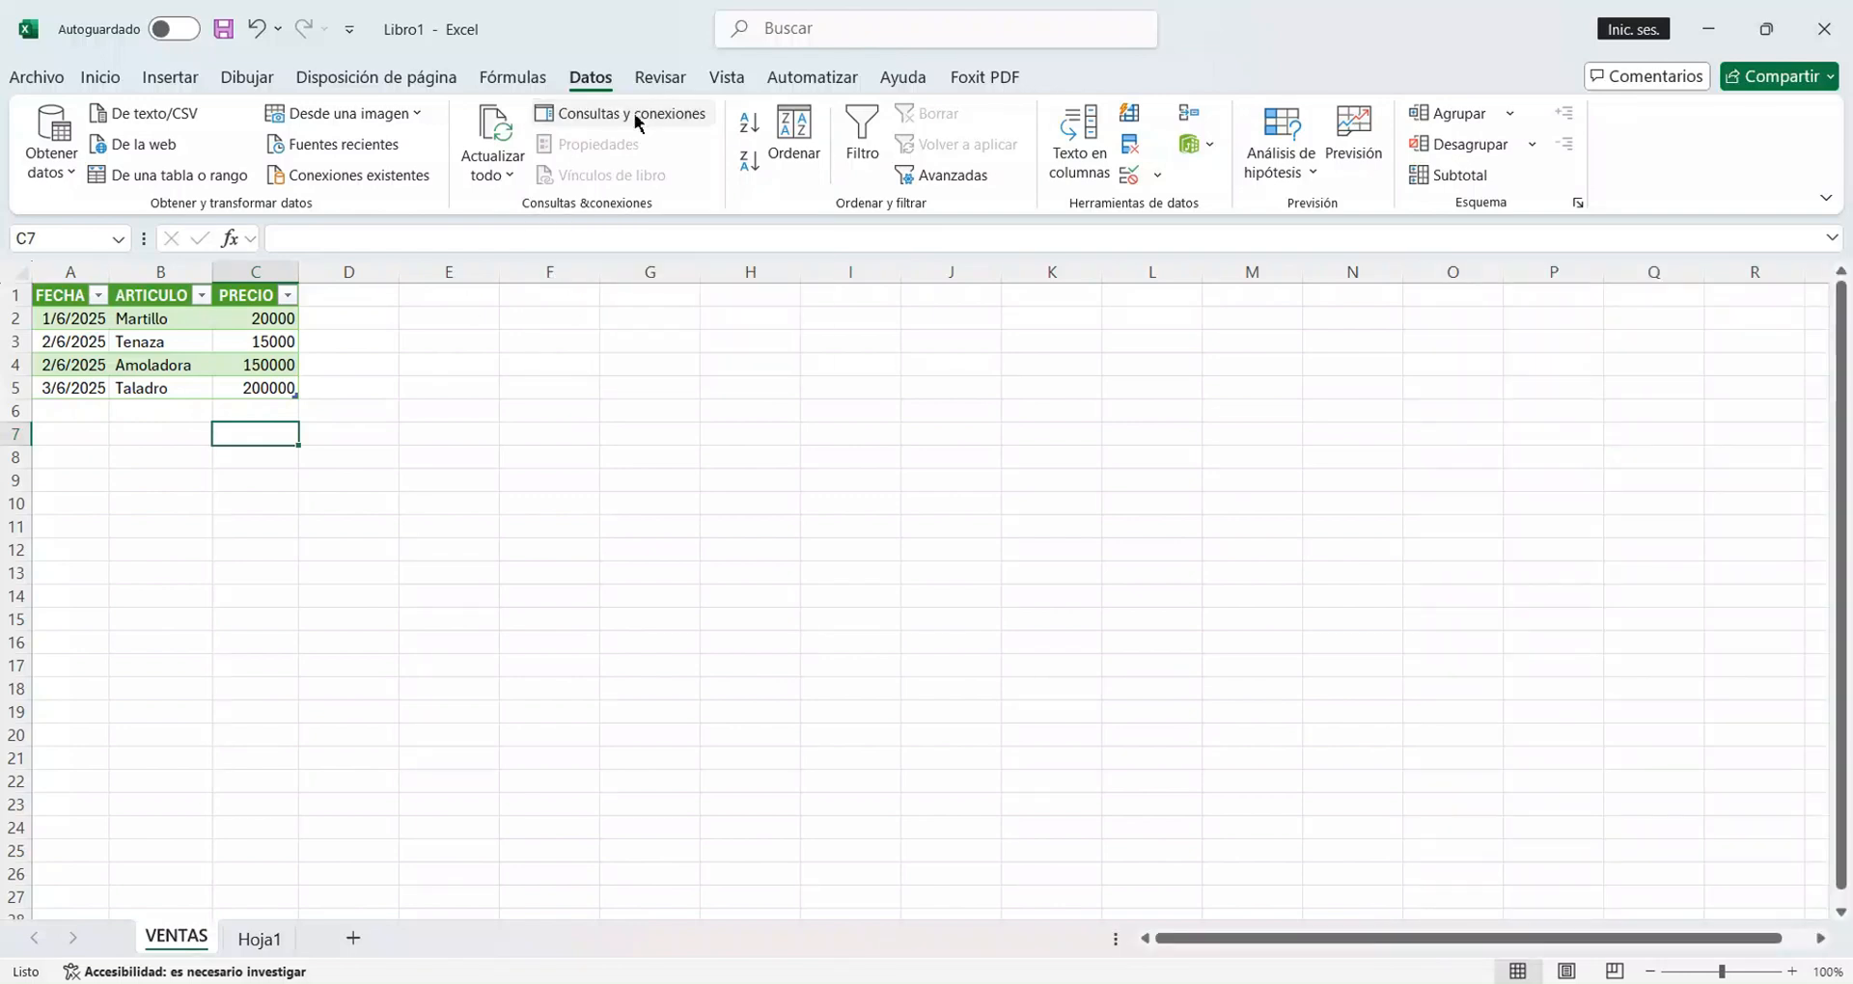
click(64, 415)
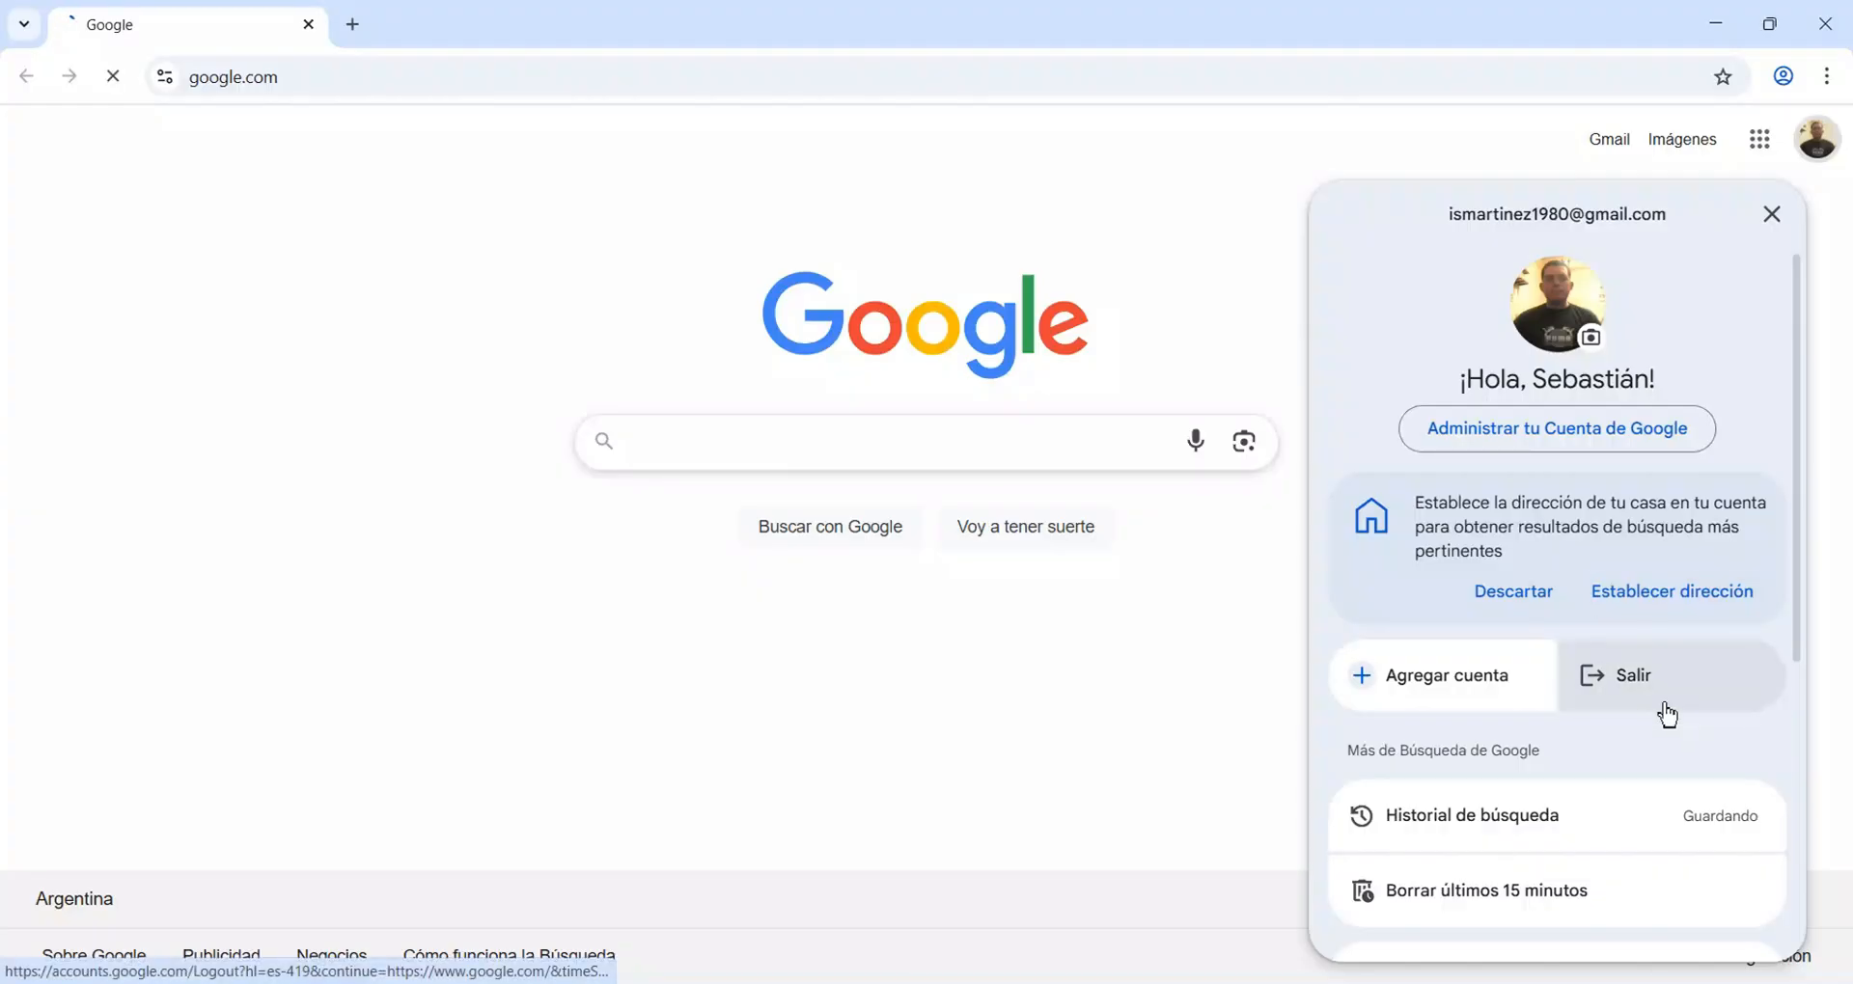
In the browser, sign out of the Google account and search for "lista de precios de mano de obra de albañilería 2025".
click(1664, 707)
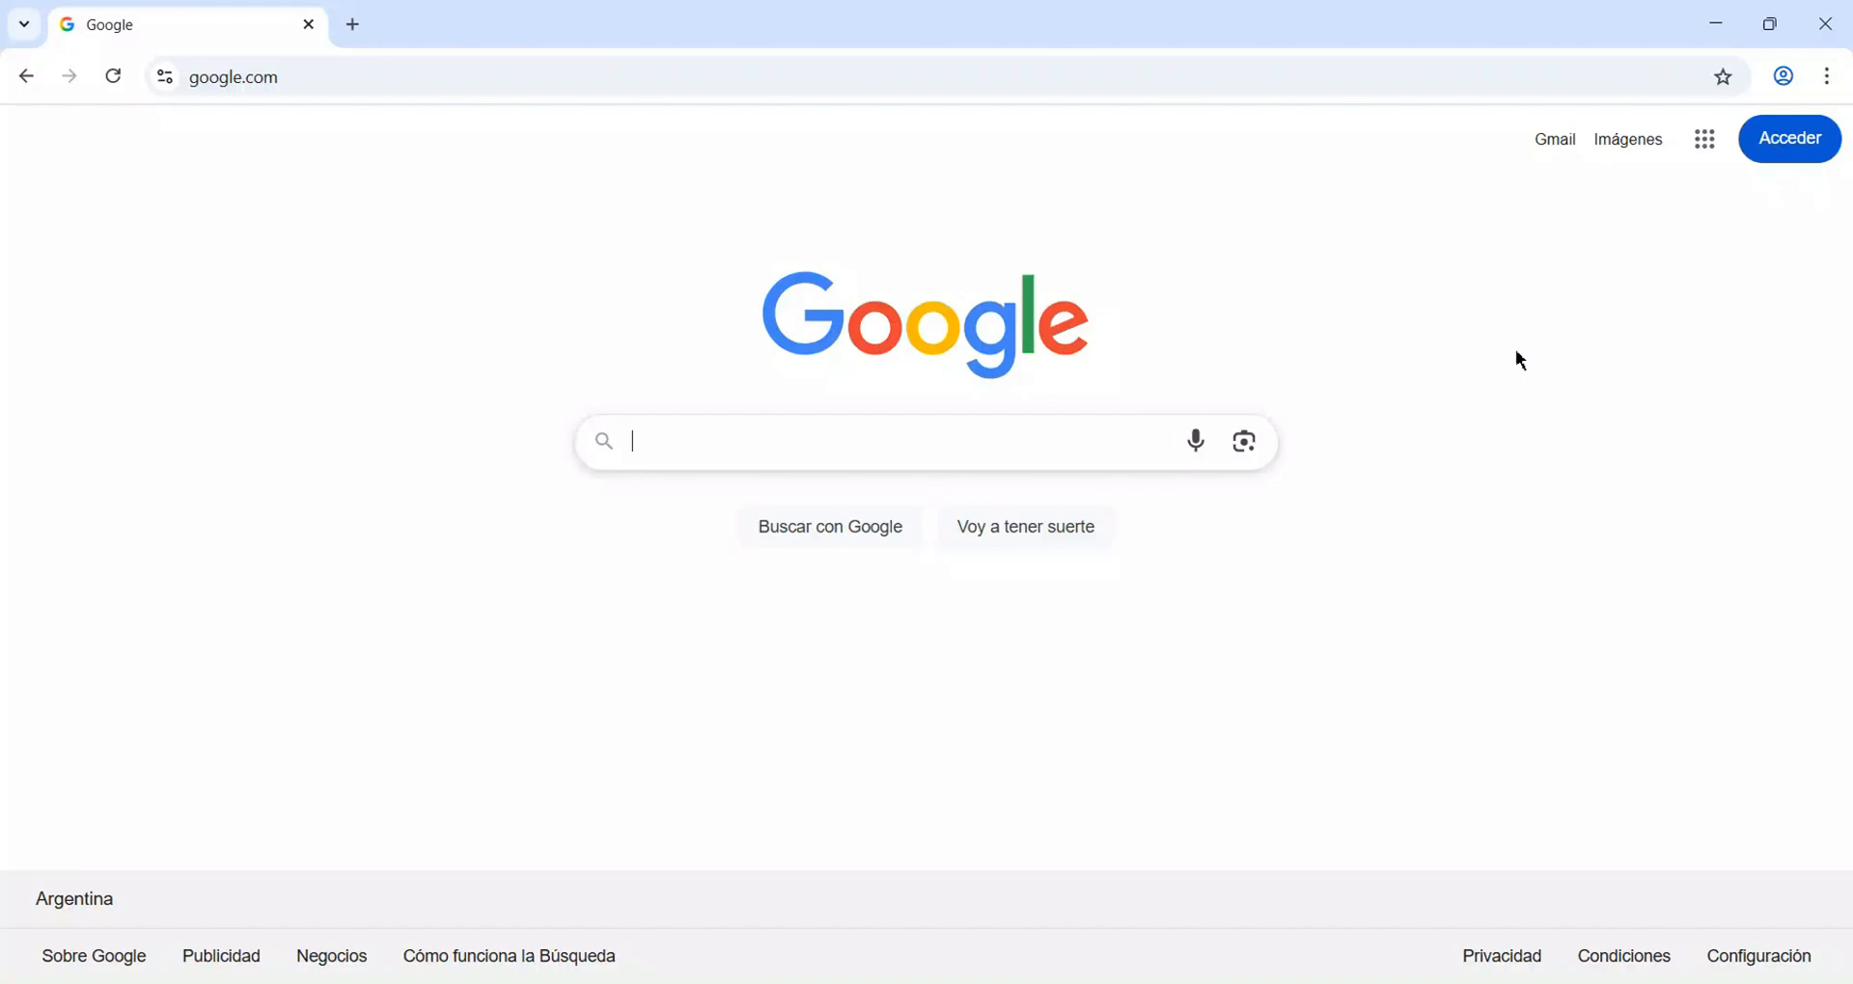
text(lista de)
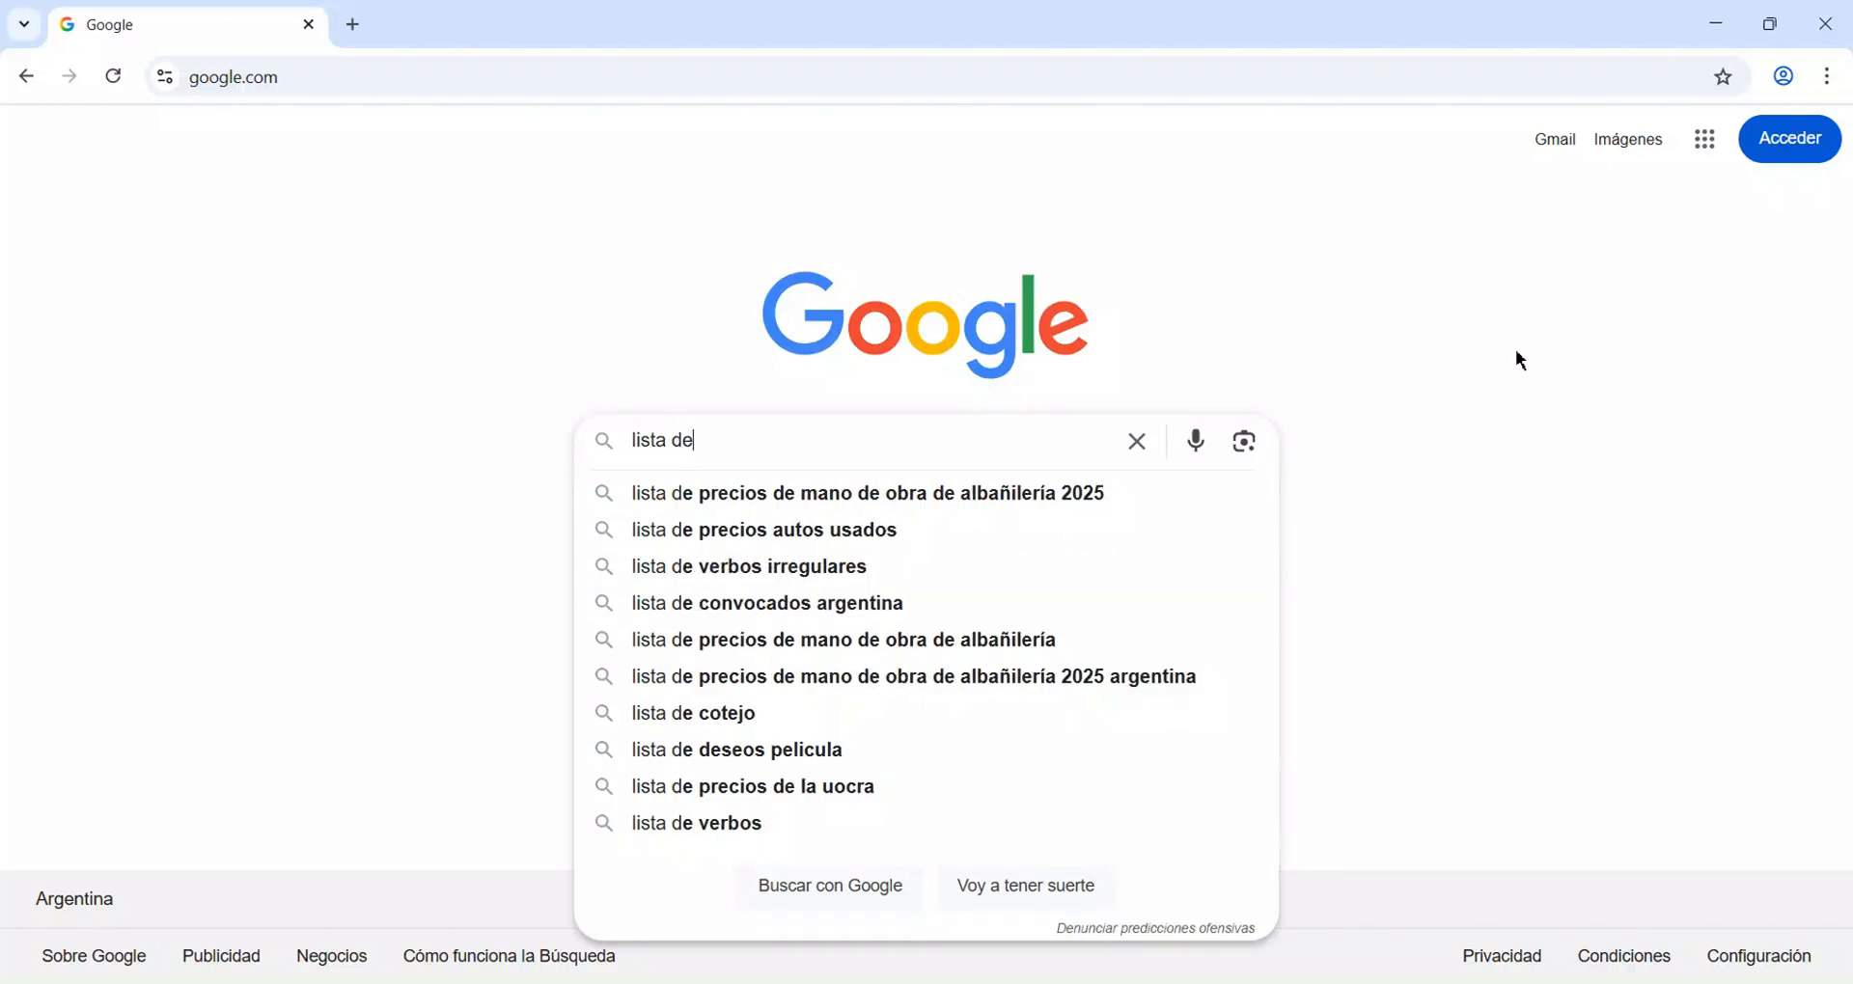
key(Down)
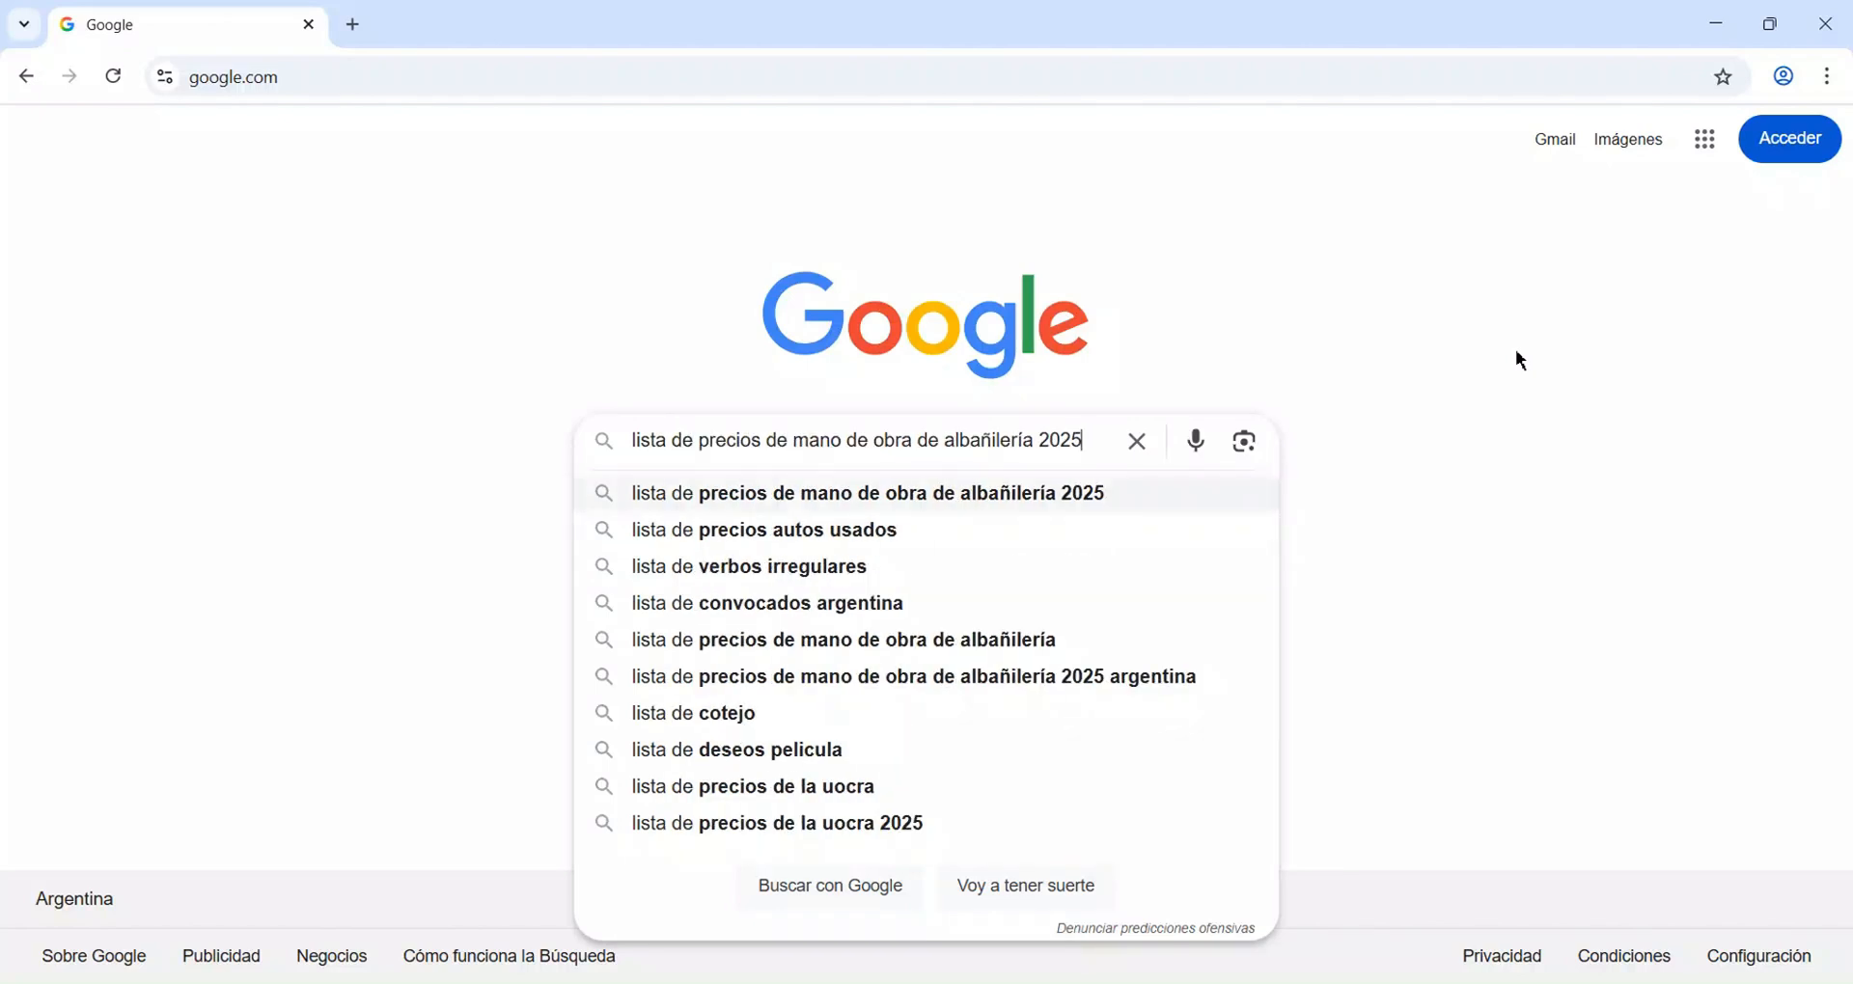
click(983, 500)
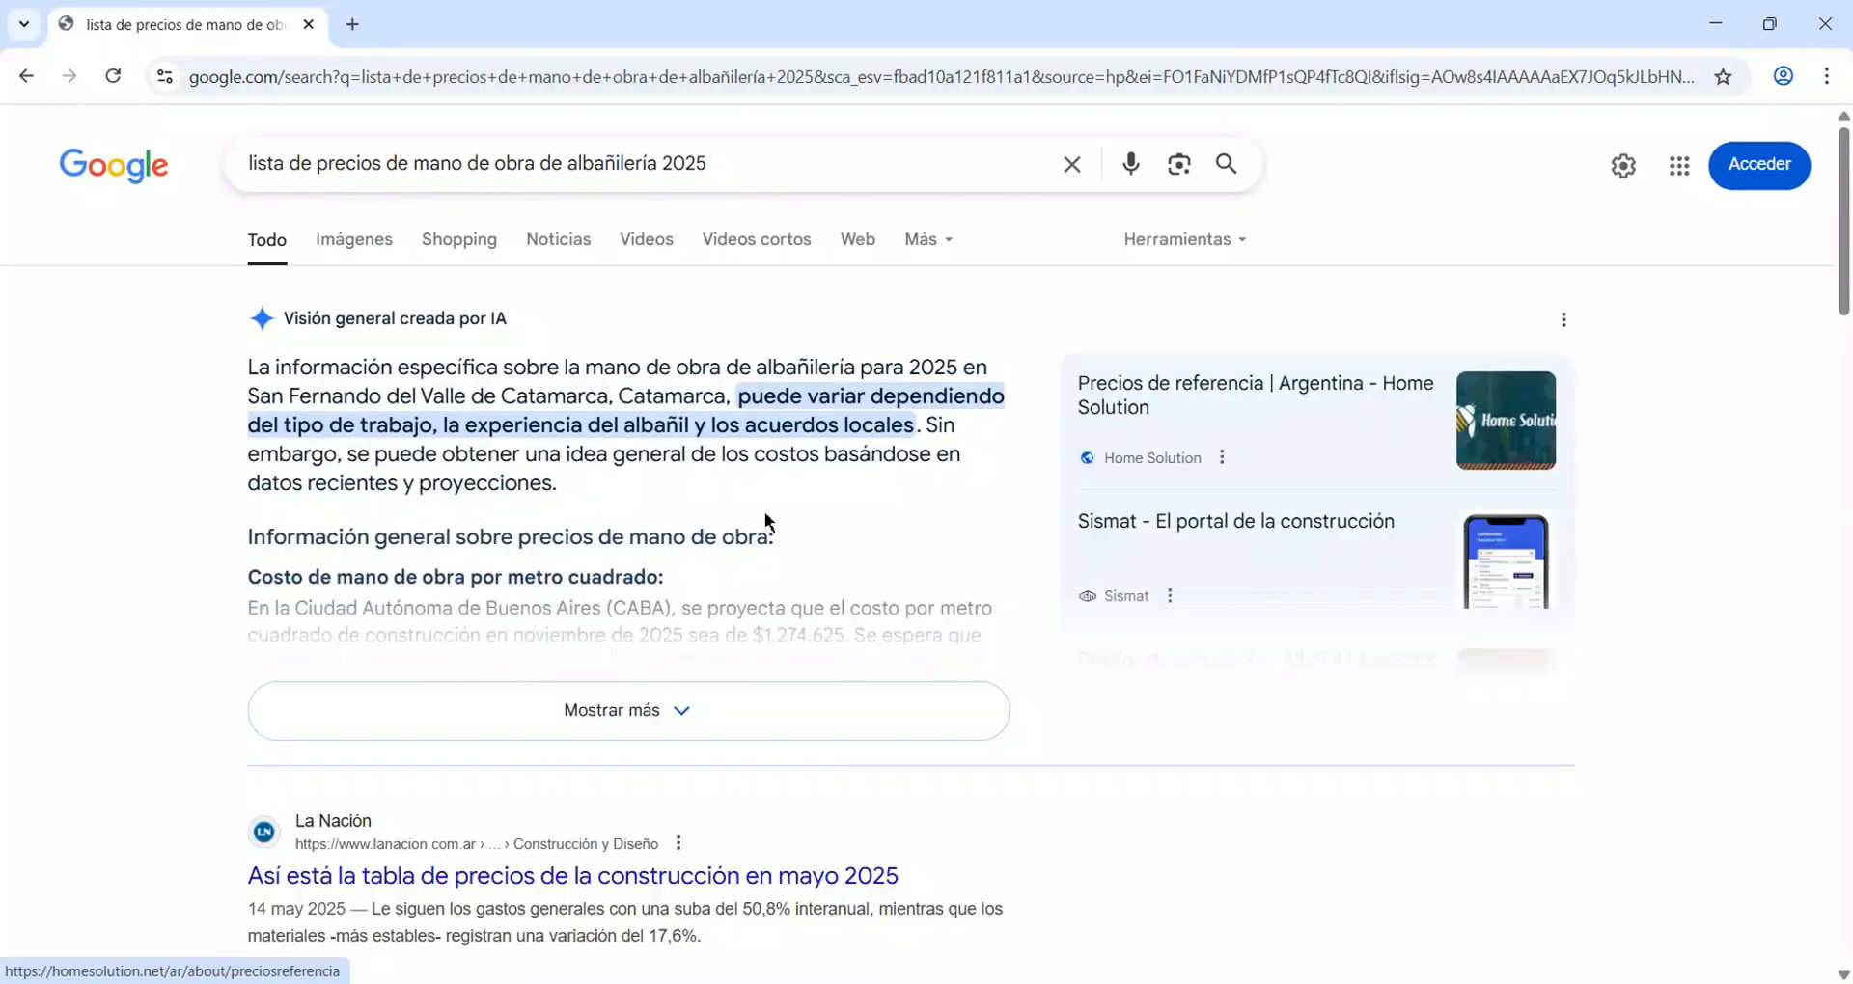
Open the tecnicoscba.com.ar PDF result "FEBRERO 2025 RUBROS/TAREAS Y MATERIALES".
scroll(759, 518, down, 5)
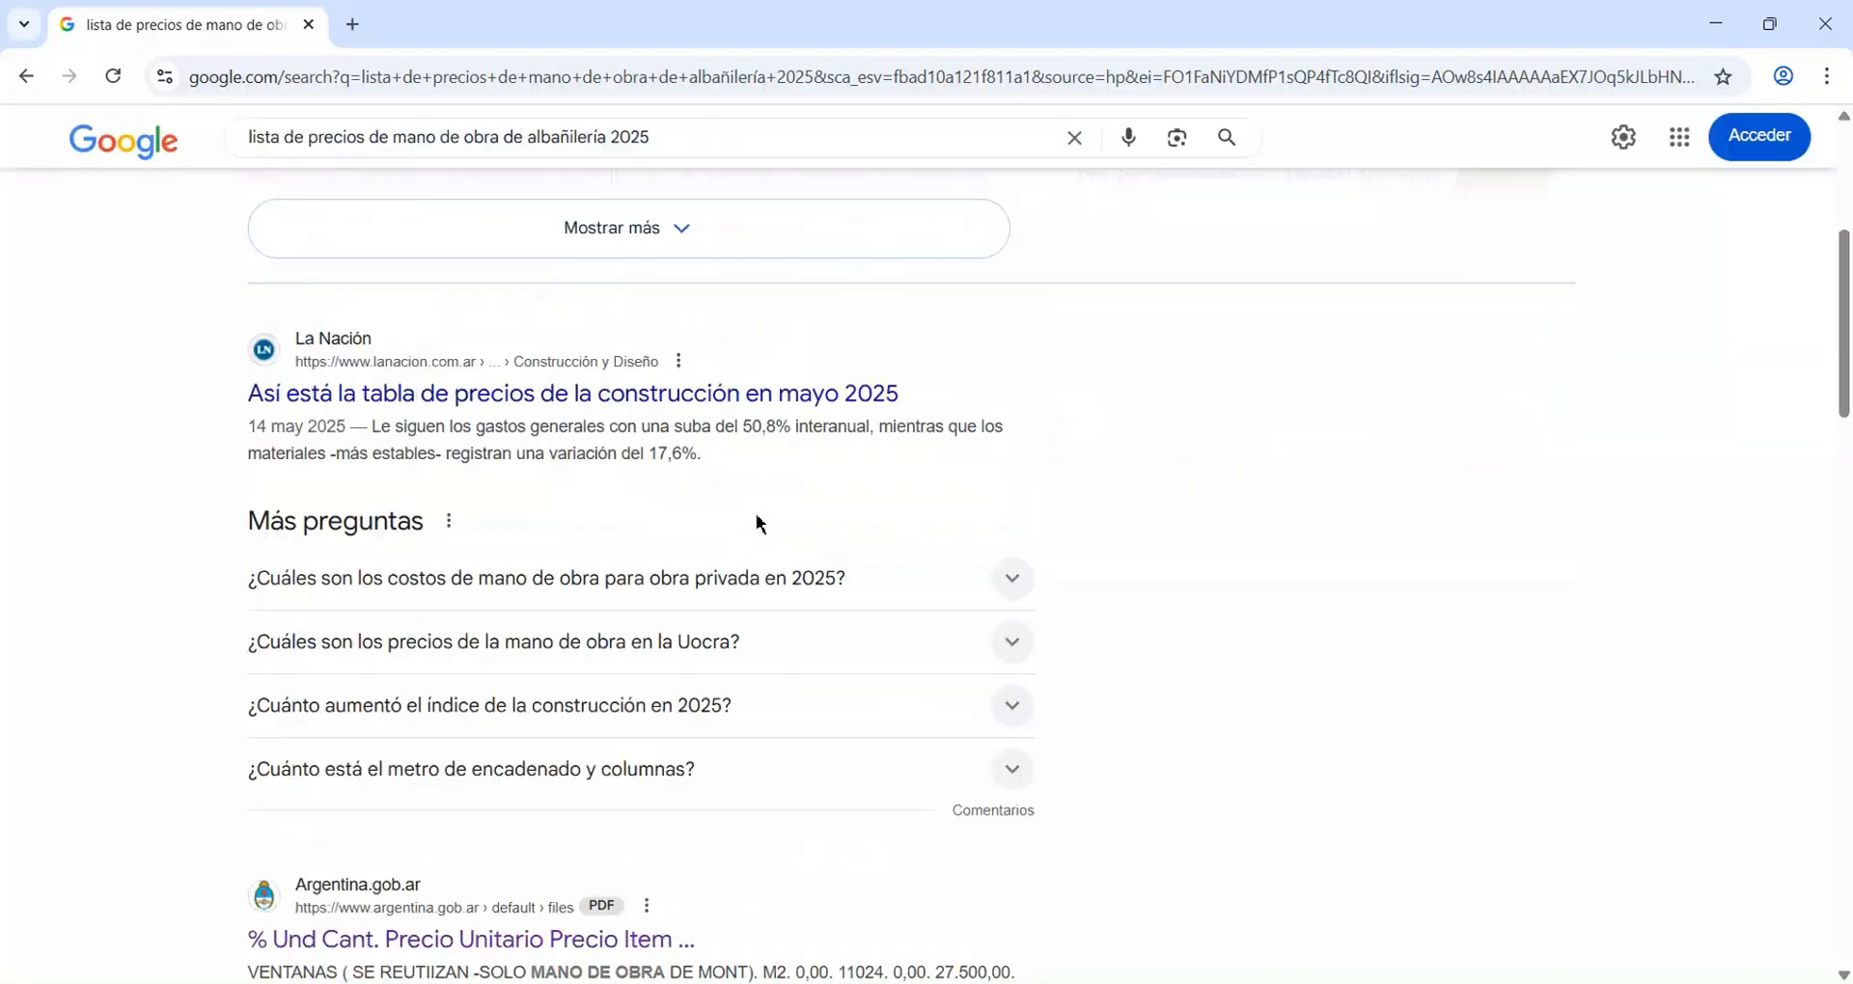
scroll(759, 524, down, 4)
scroll(772, 522, down, 3)
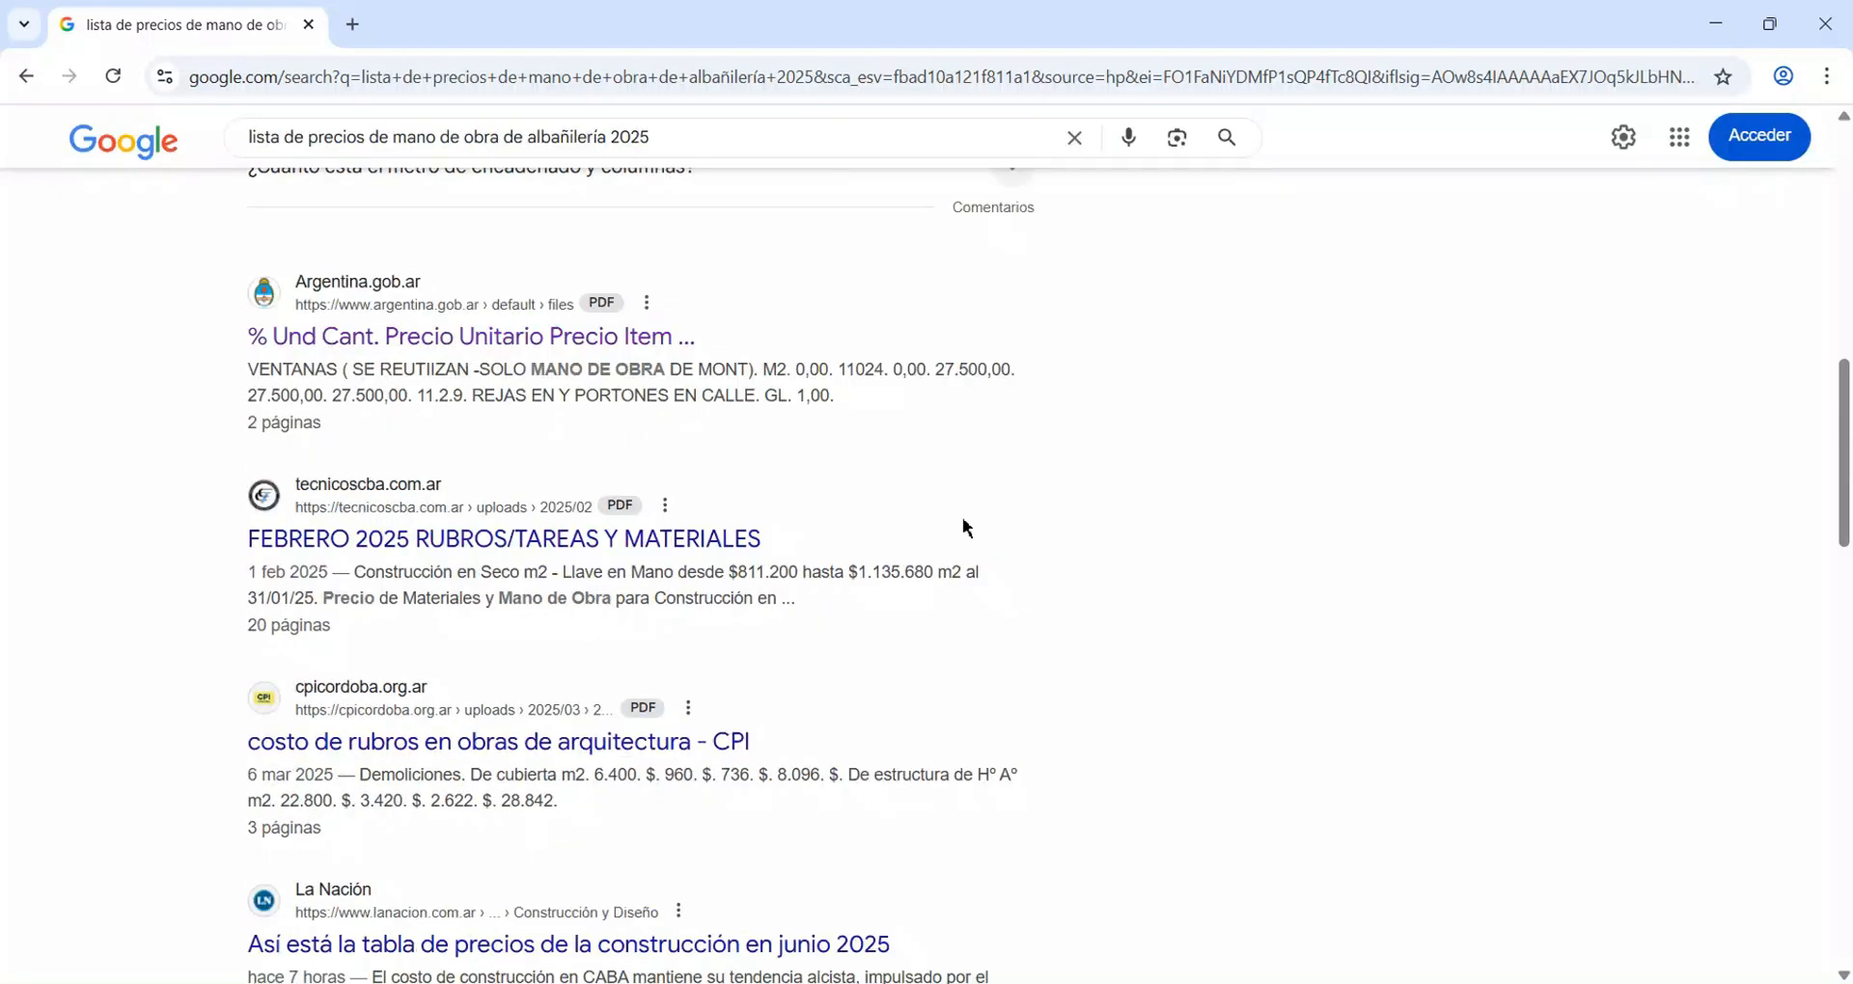
click(482, 541)
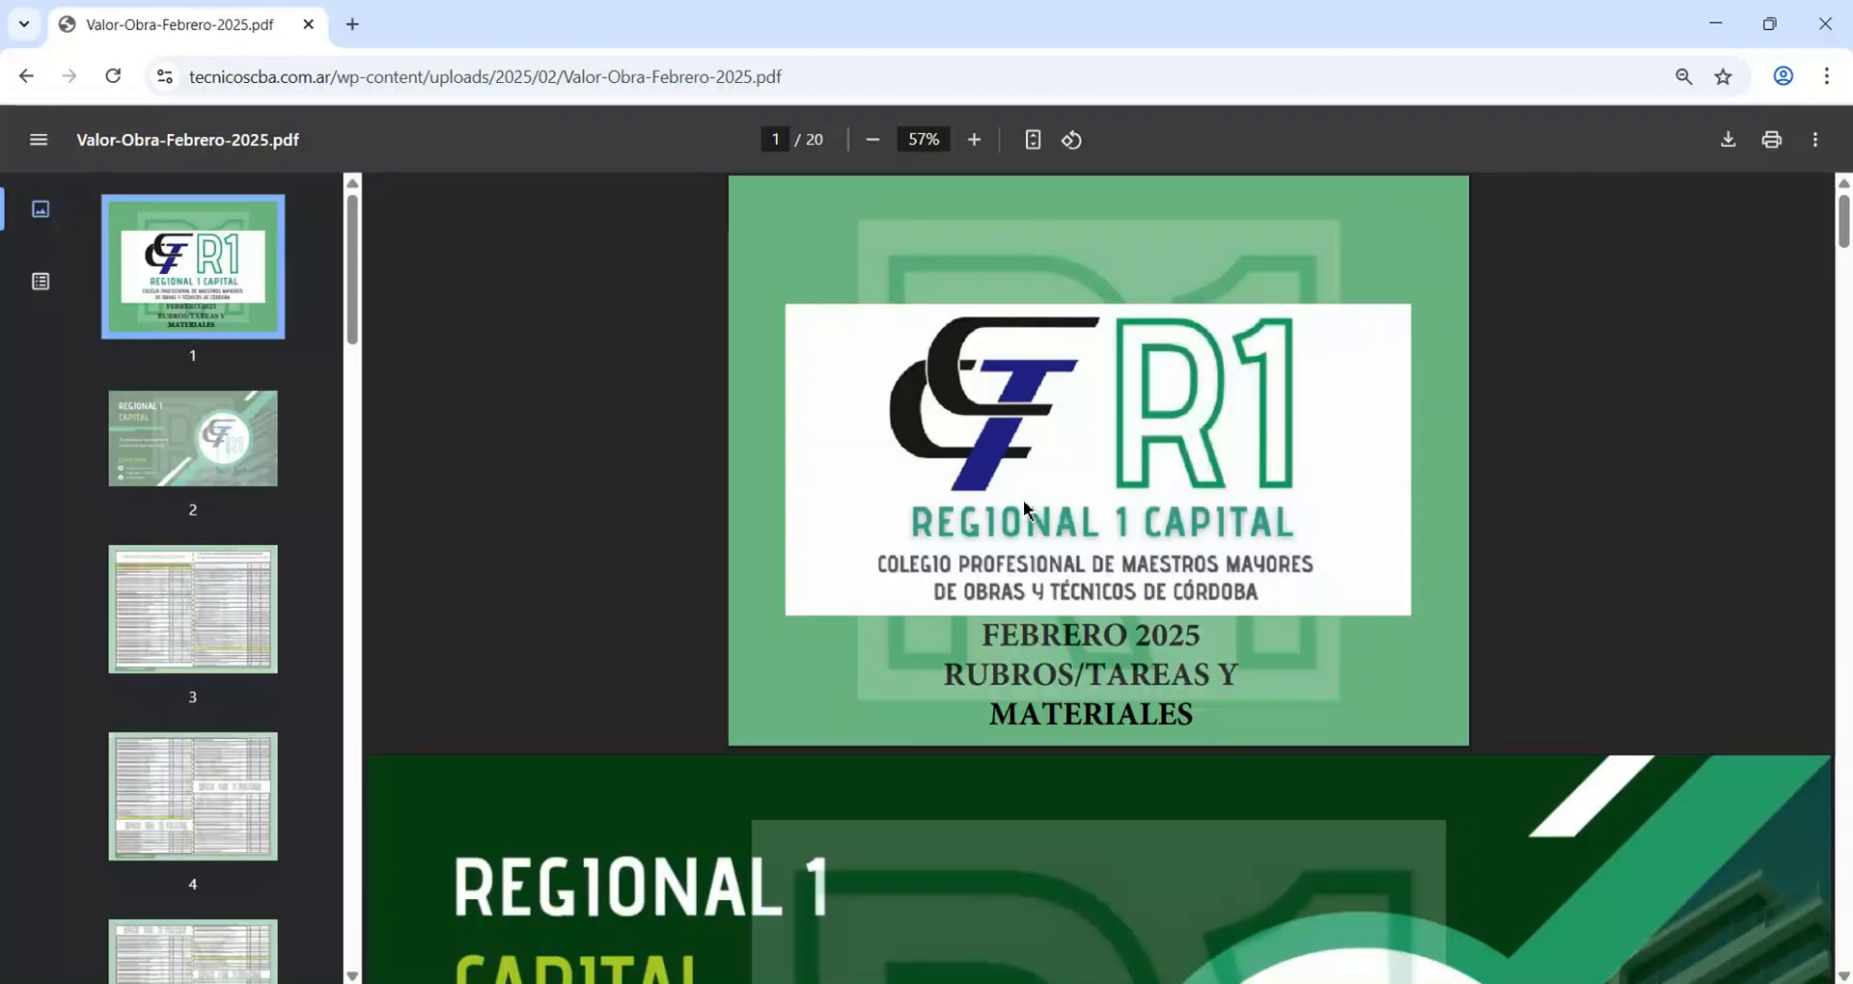
Look through the labour price tables on the first seven pages of the PDF.
scroll(1026, 509, down, 5)
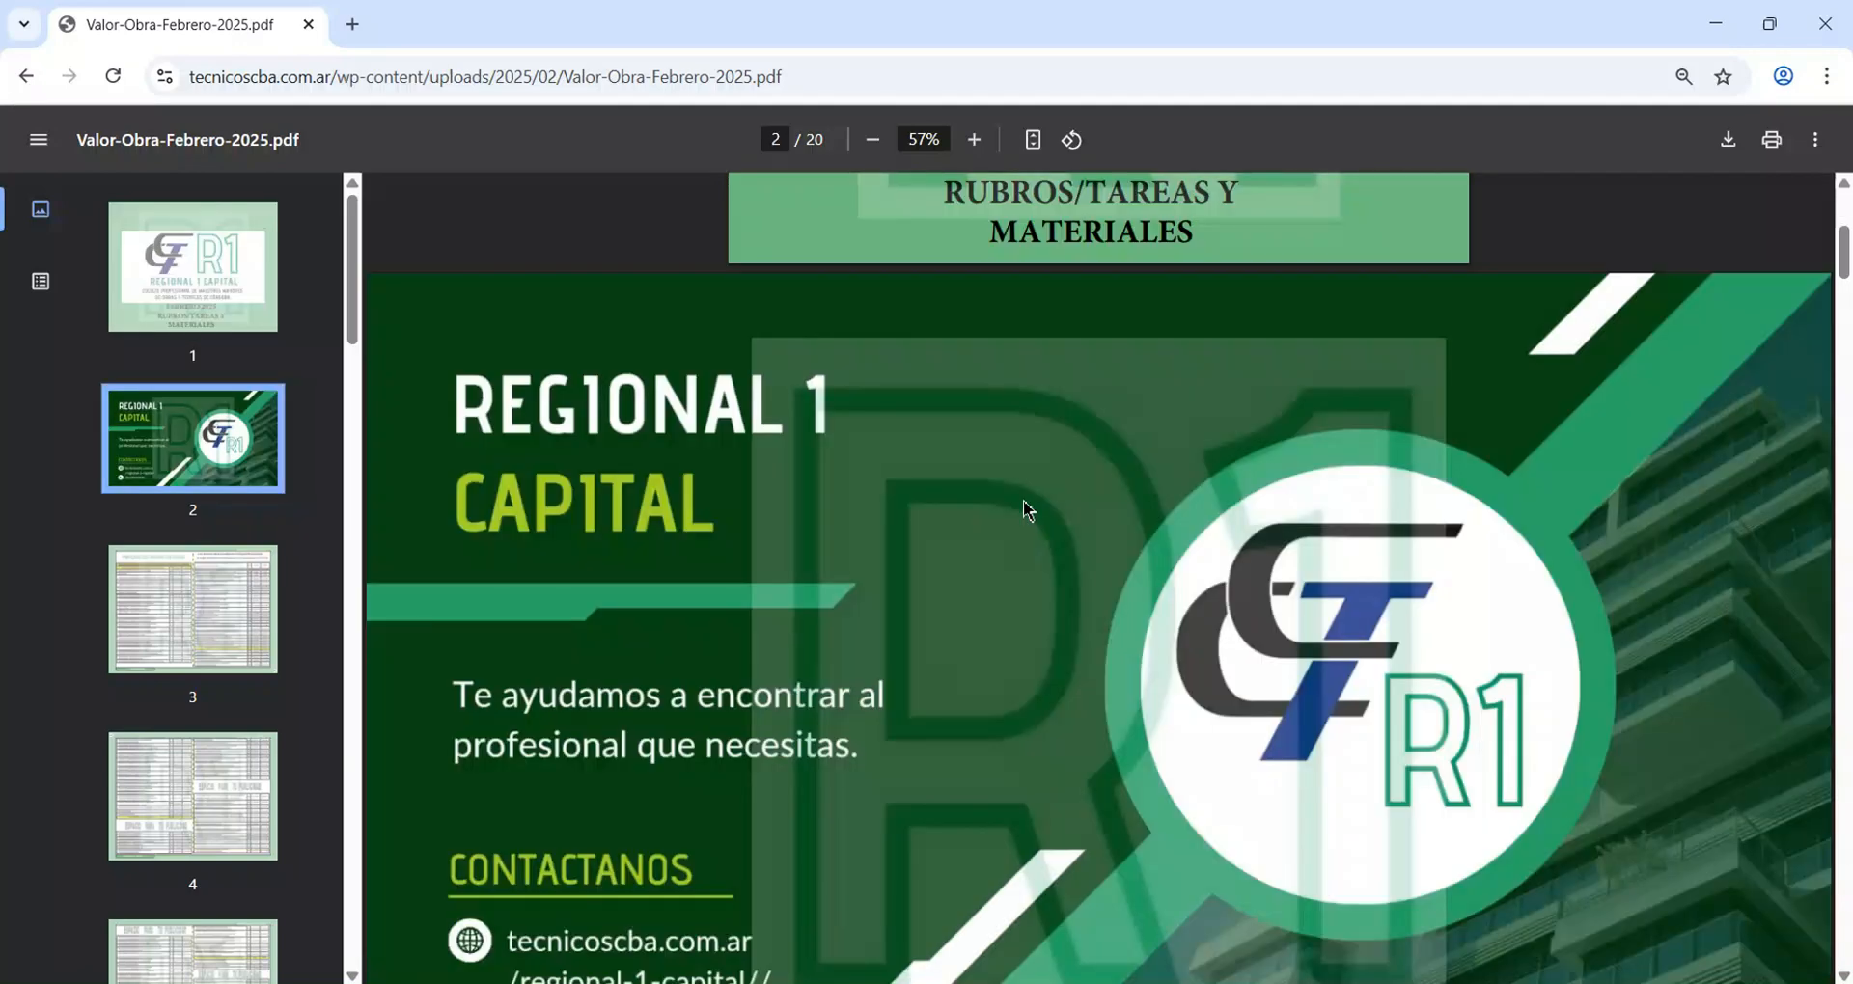
scroll(1026, 508, down, 9)
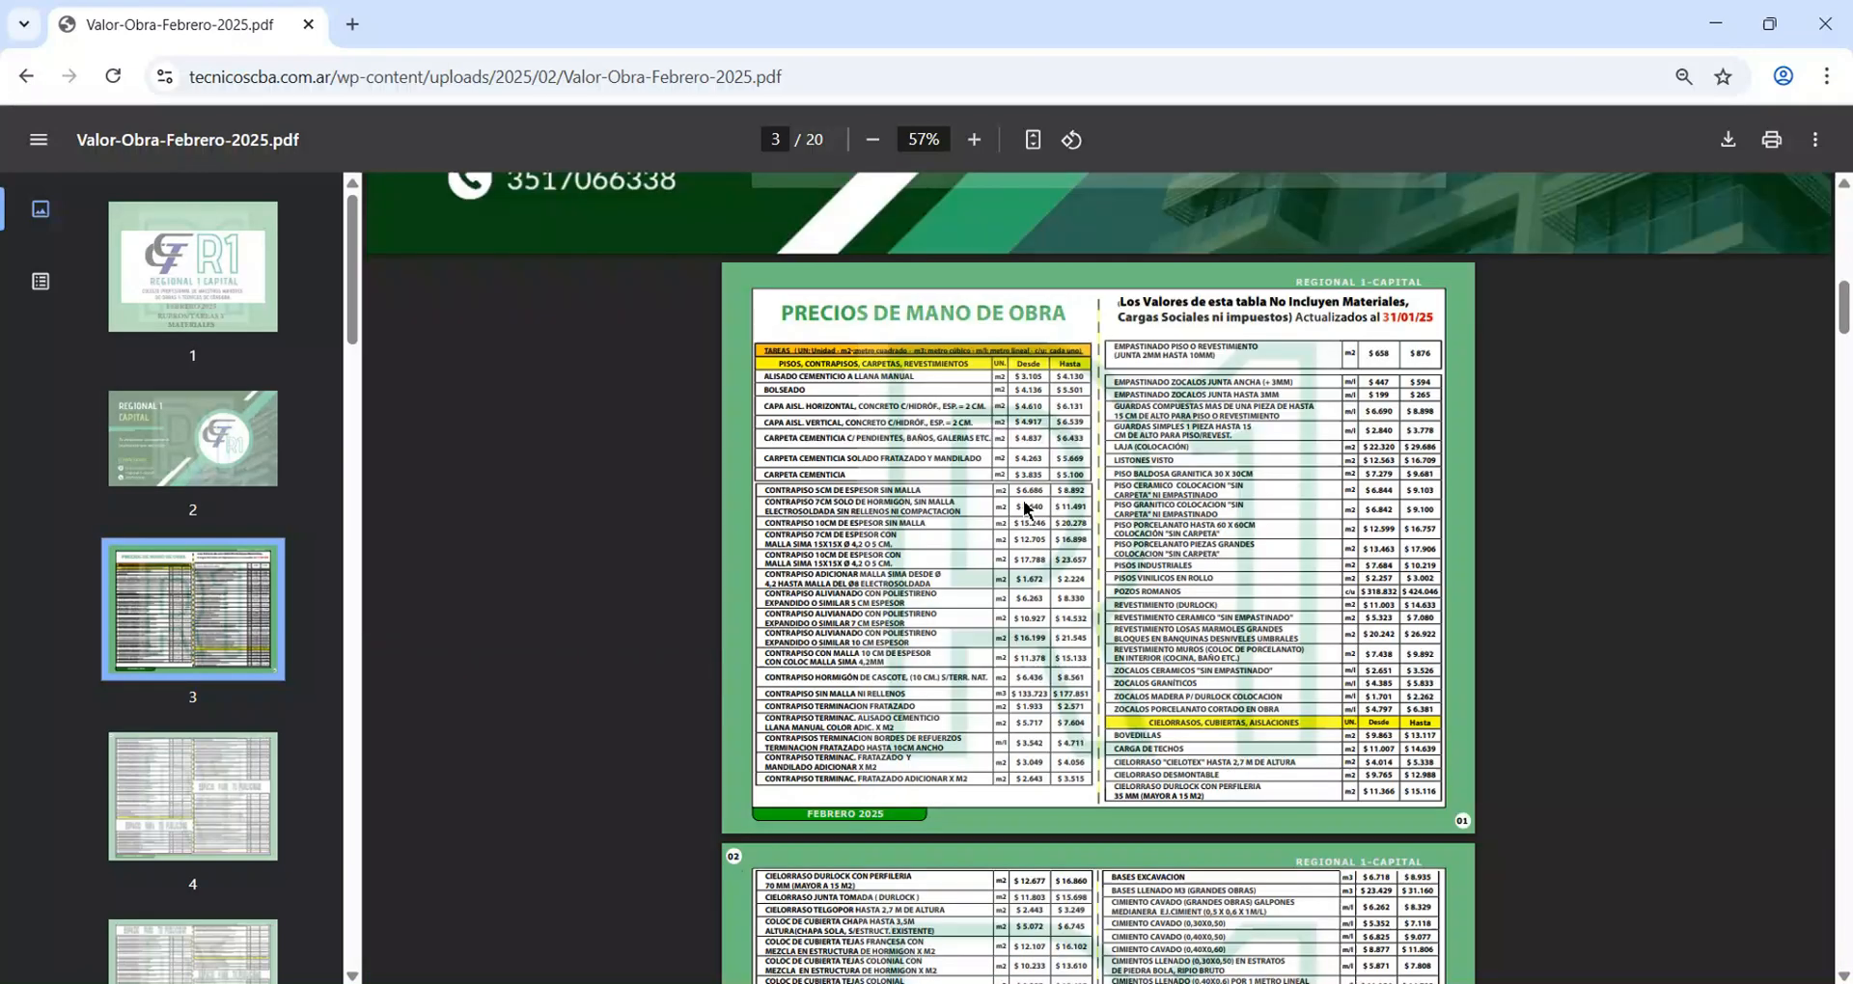
scroll(1023, 505, down, 9)
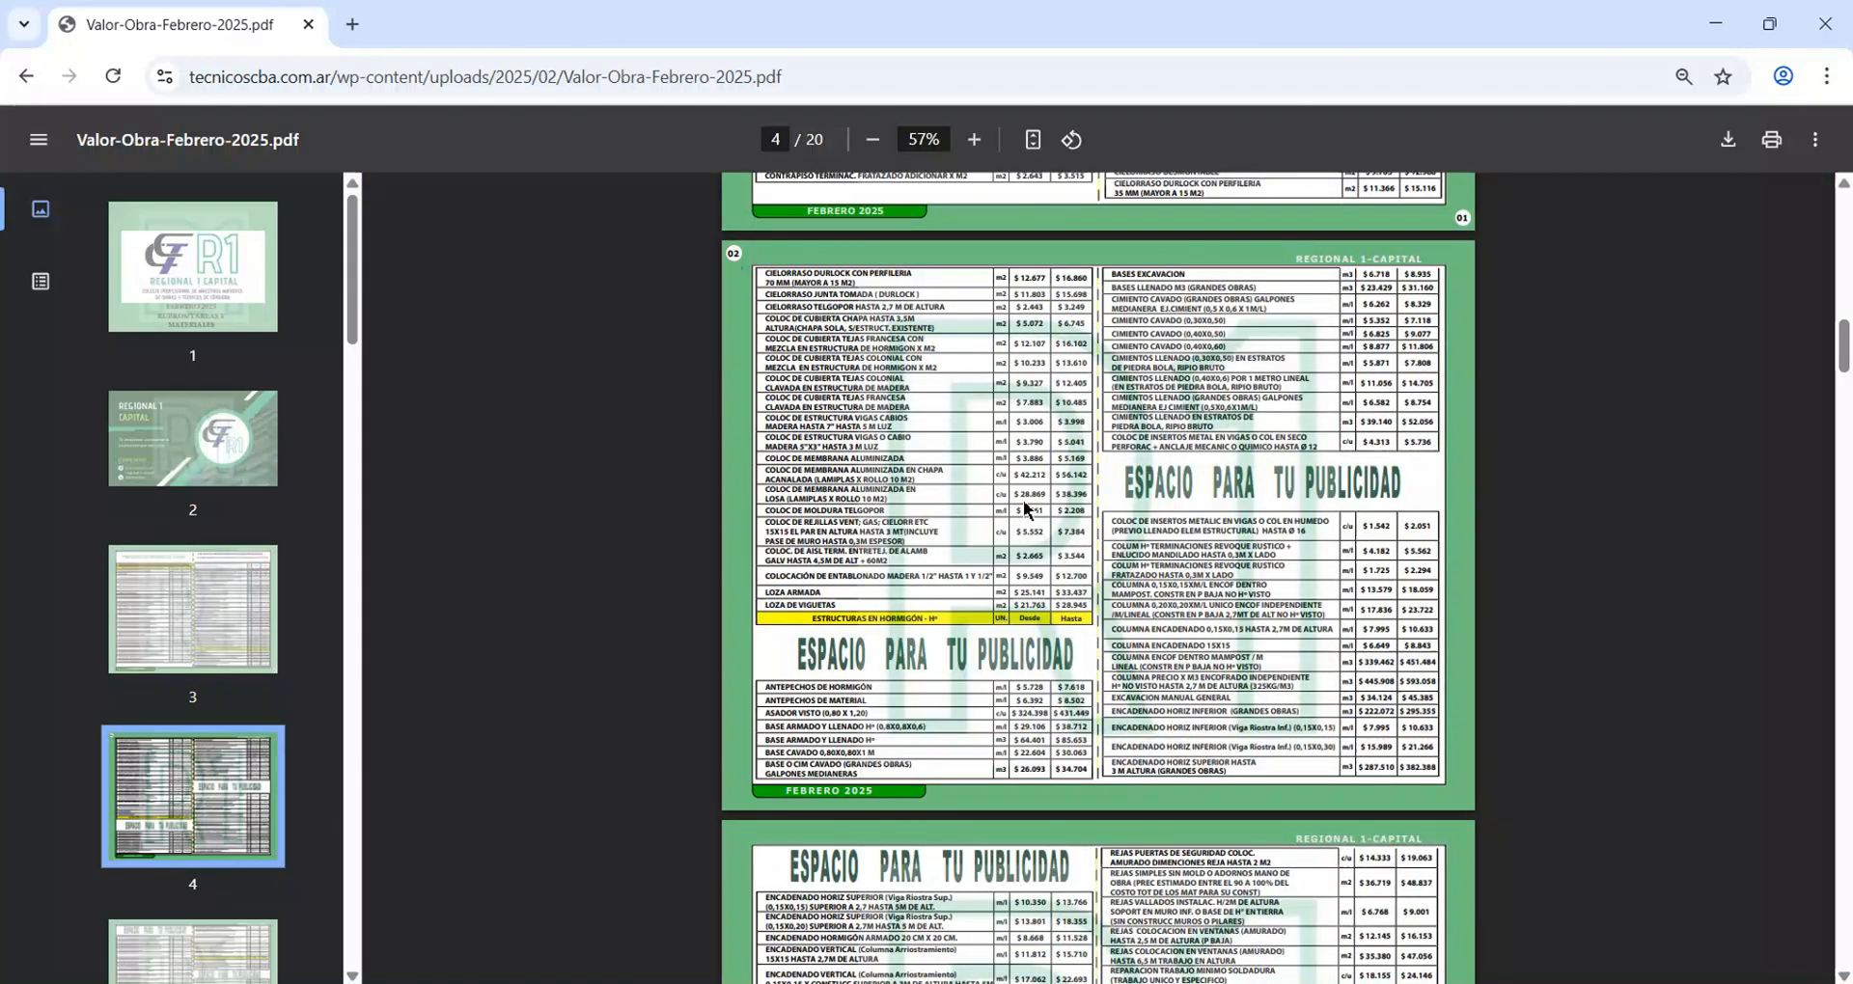
scroll(1023, 500, down, 8)
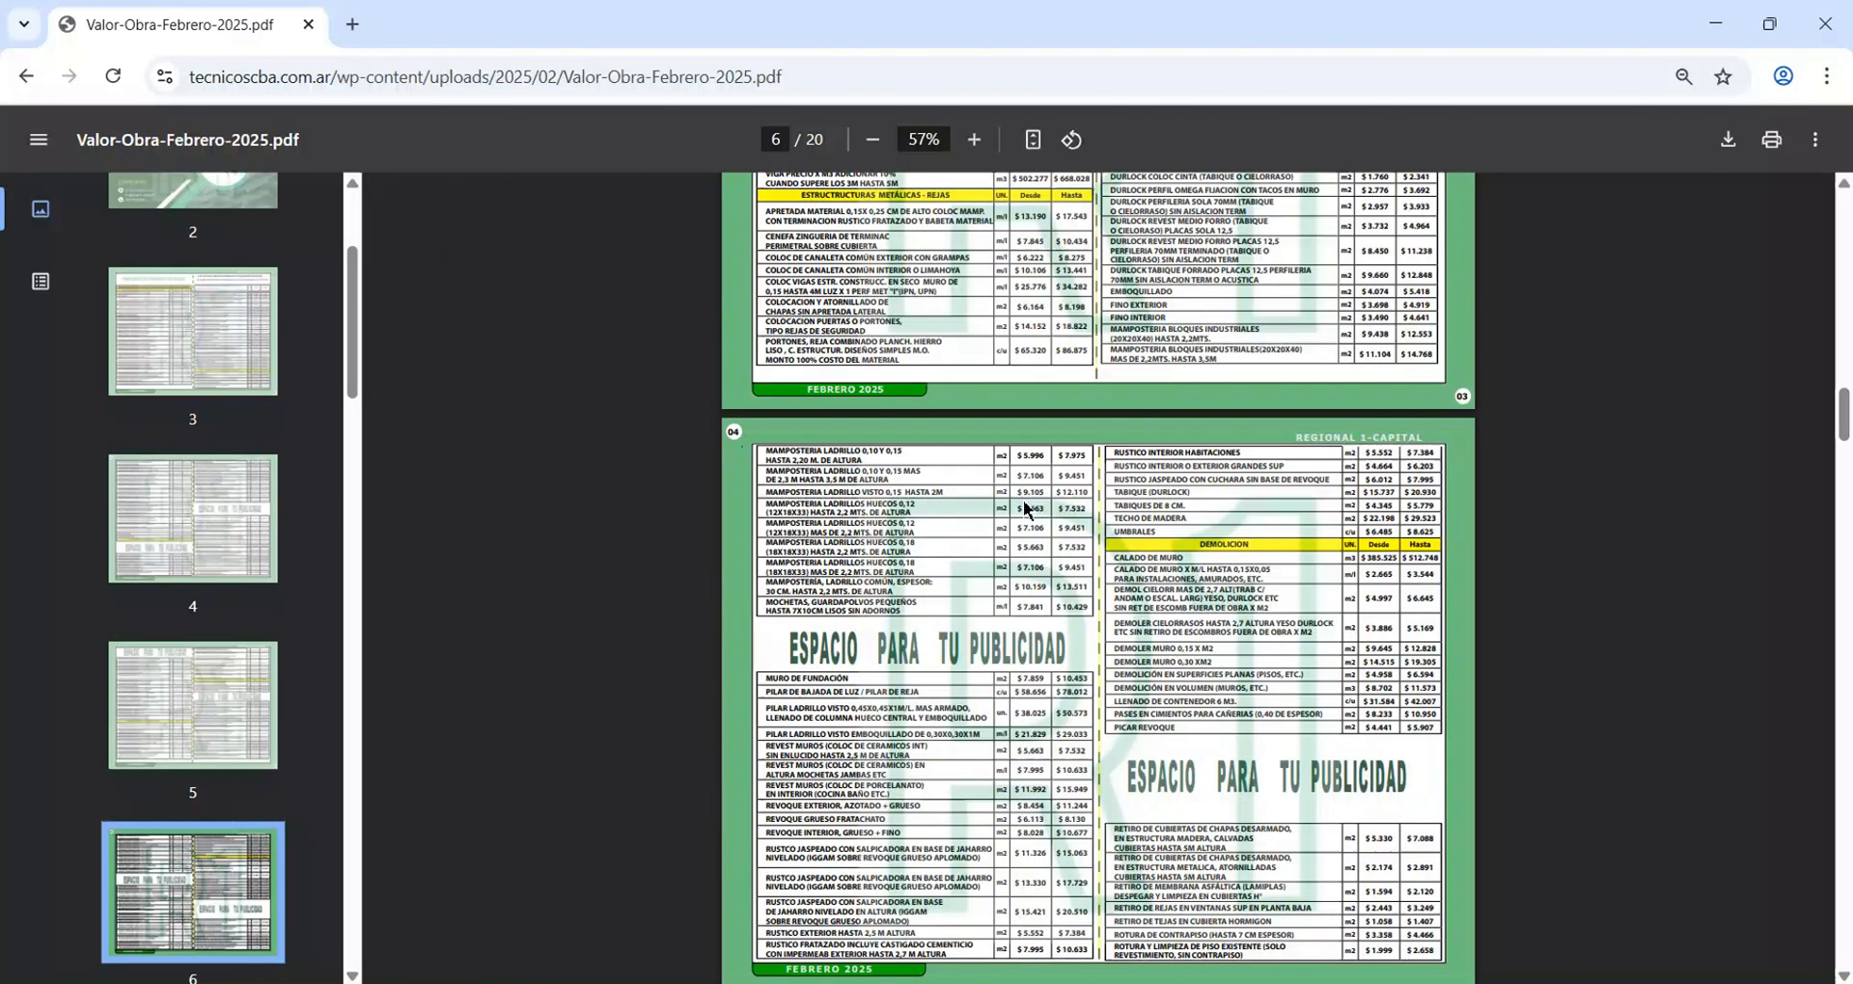
scroll(1025, 506, down, 2)
scroll(1023, 502, down, 4)
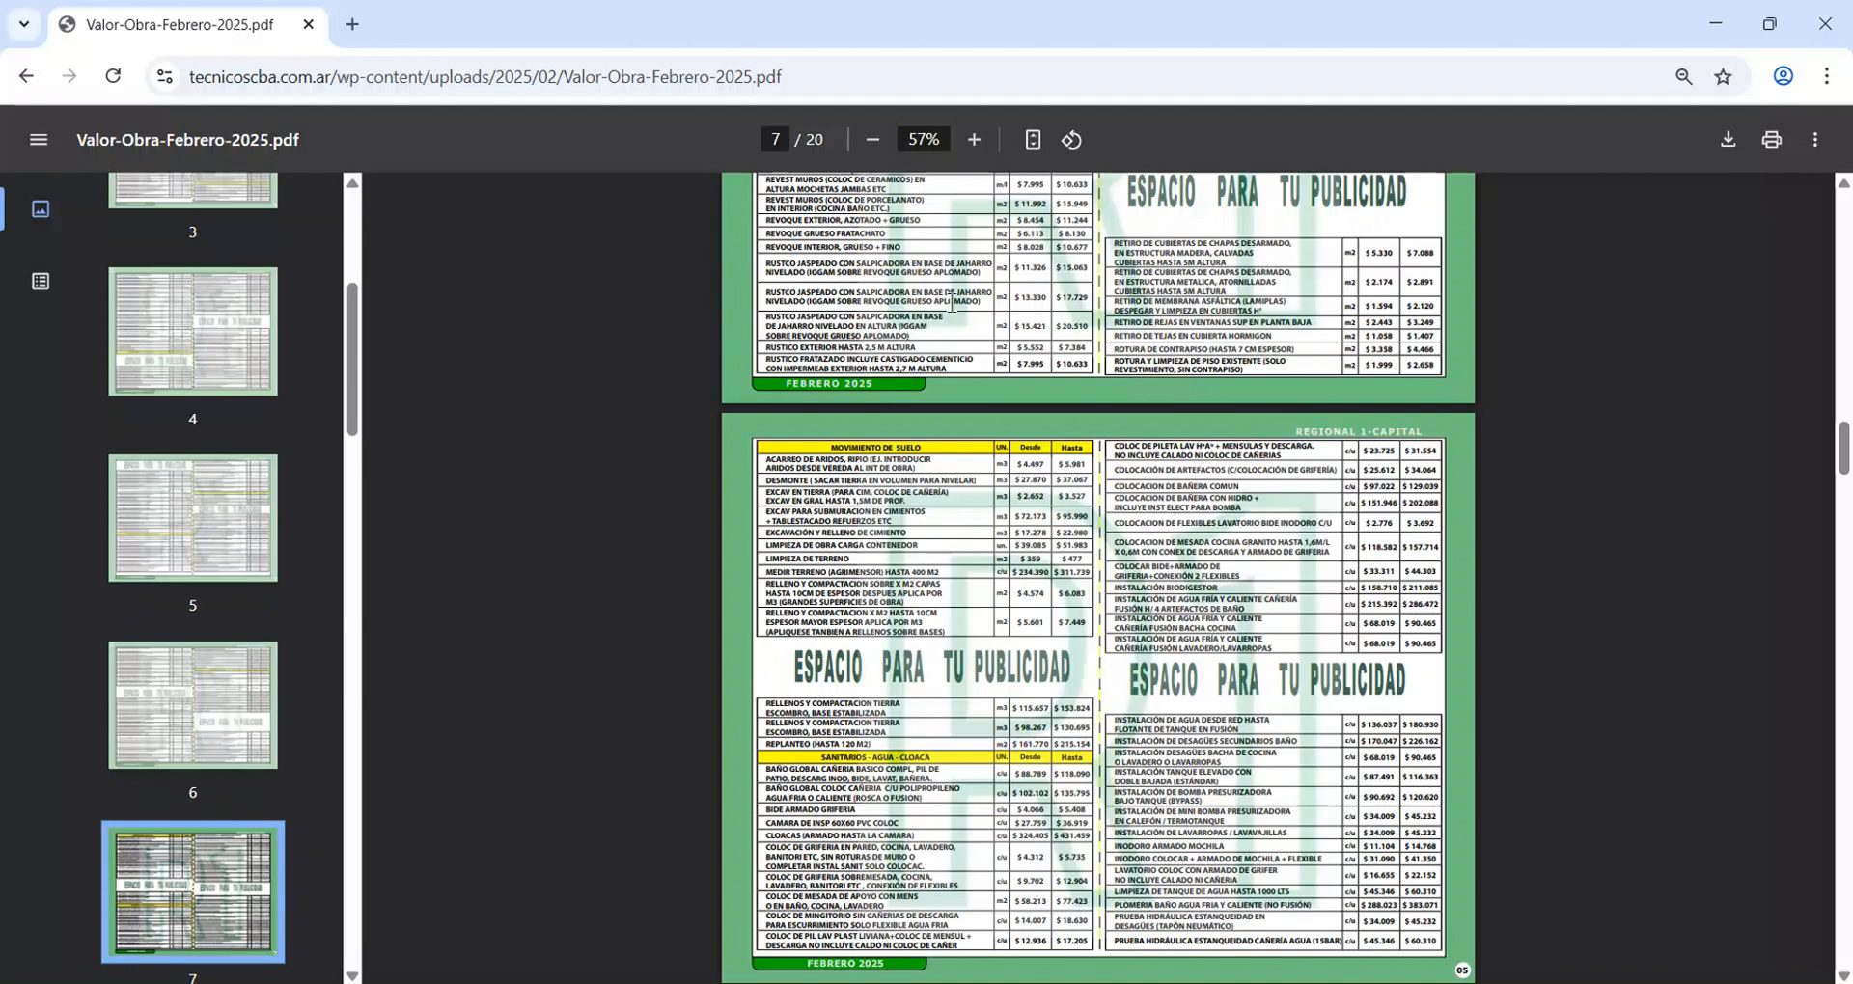
Copy the web address of Valor-Obra-Febrero-2025.pdf and switch back to Excel.
drag(787, 80, 425, 97)
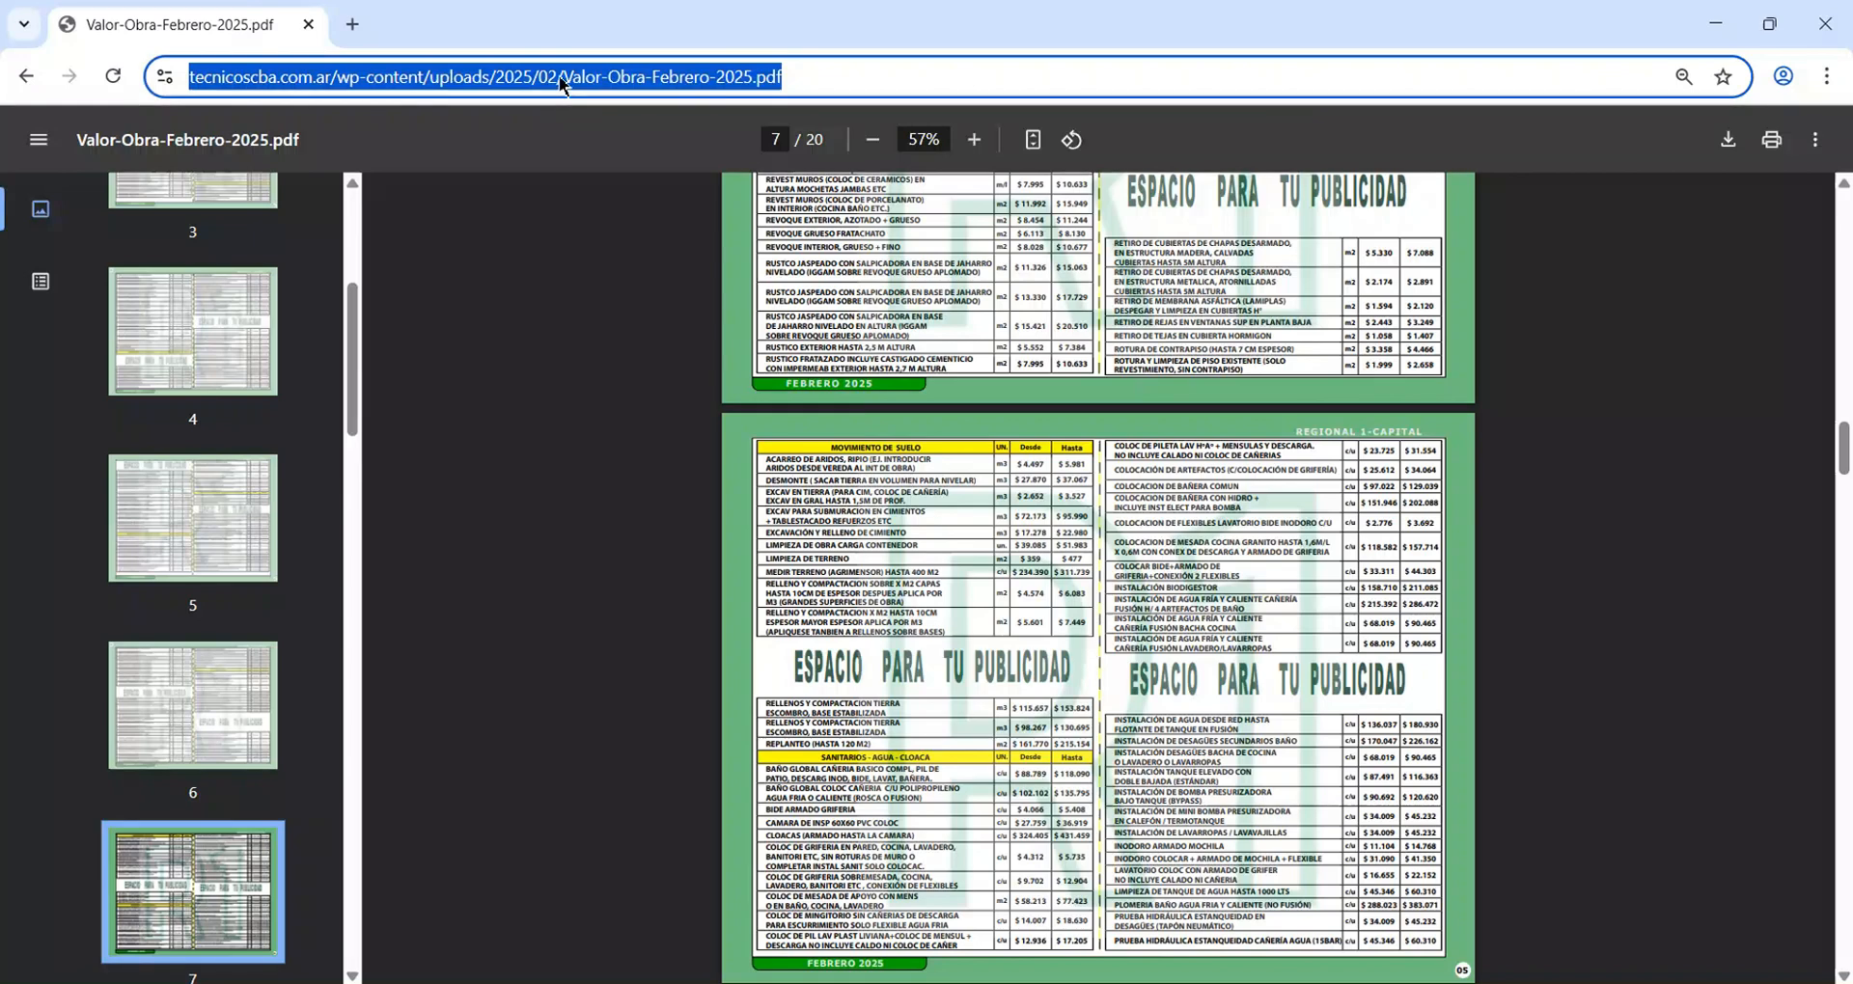
right_click(432, 75)
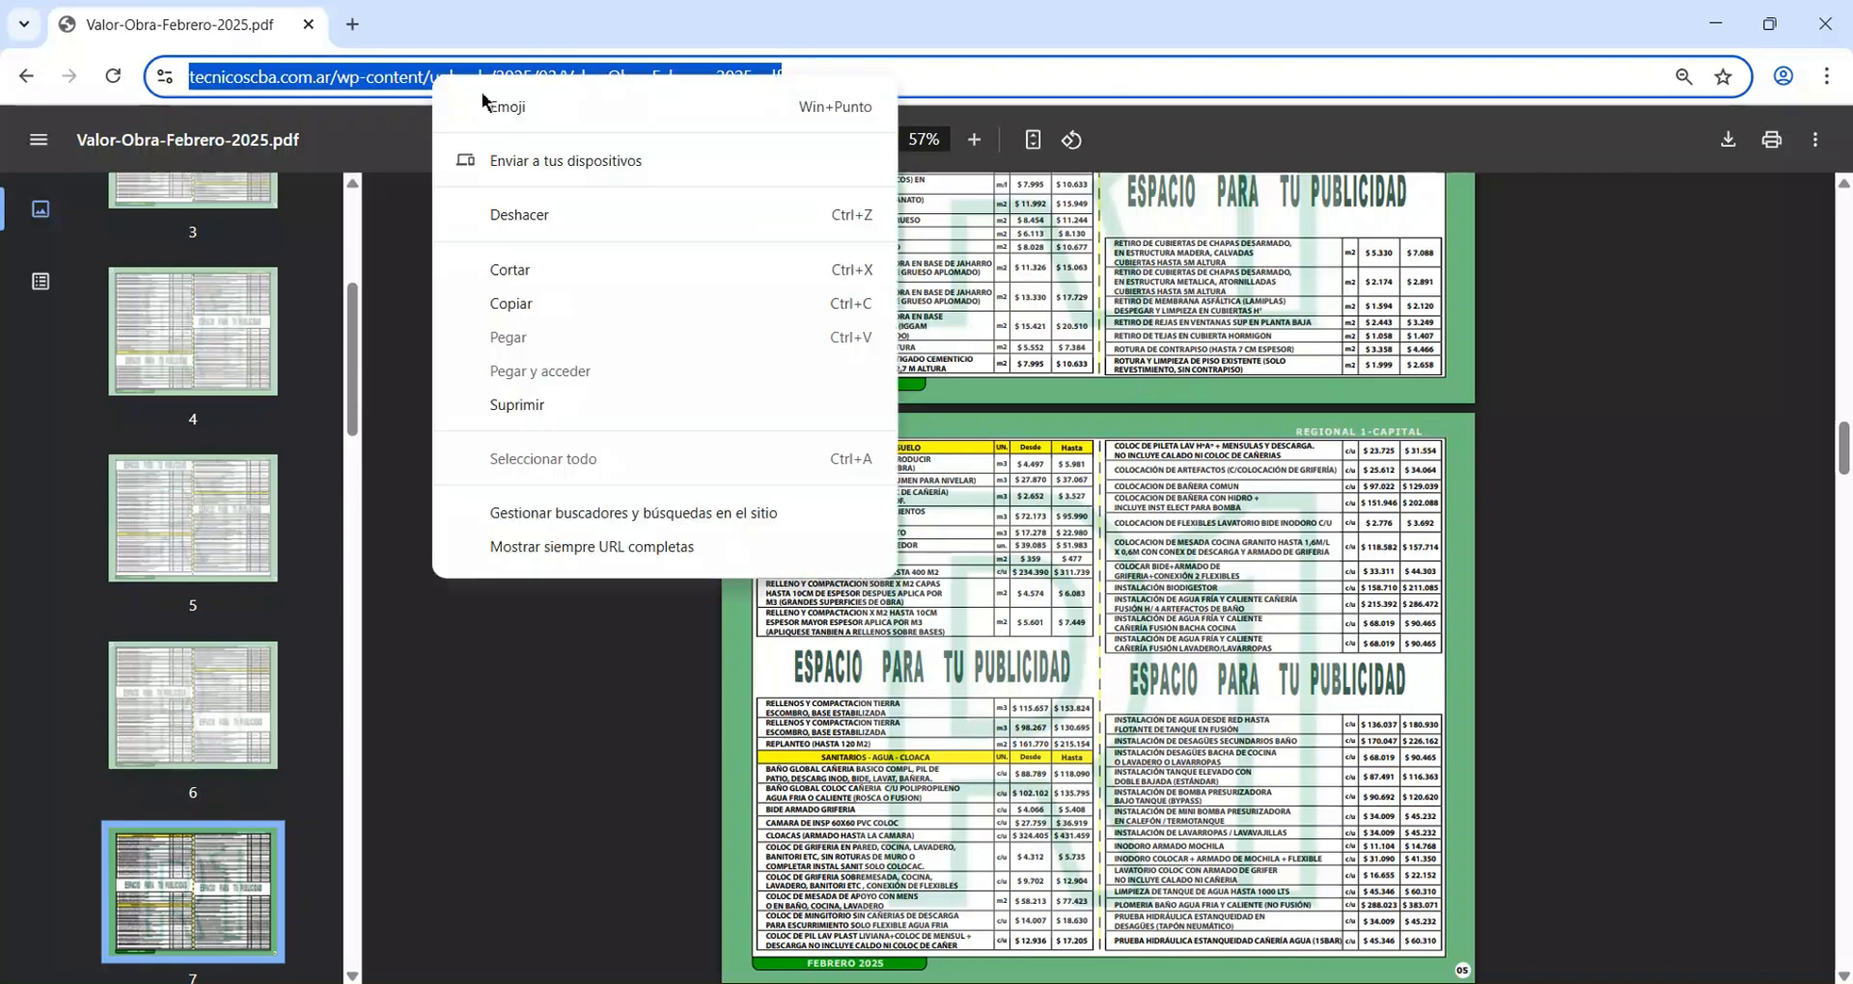
click(521, 307)
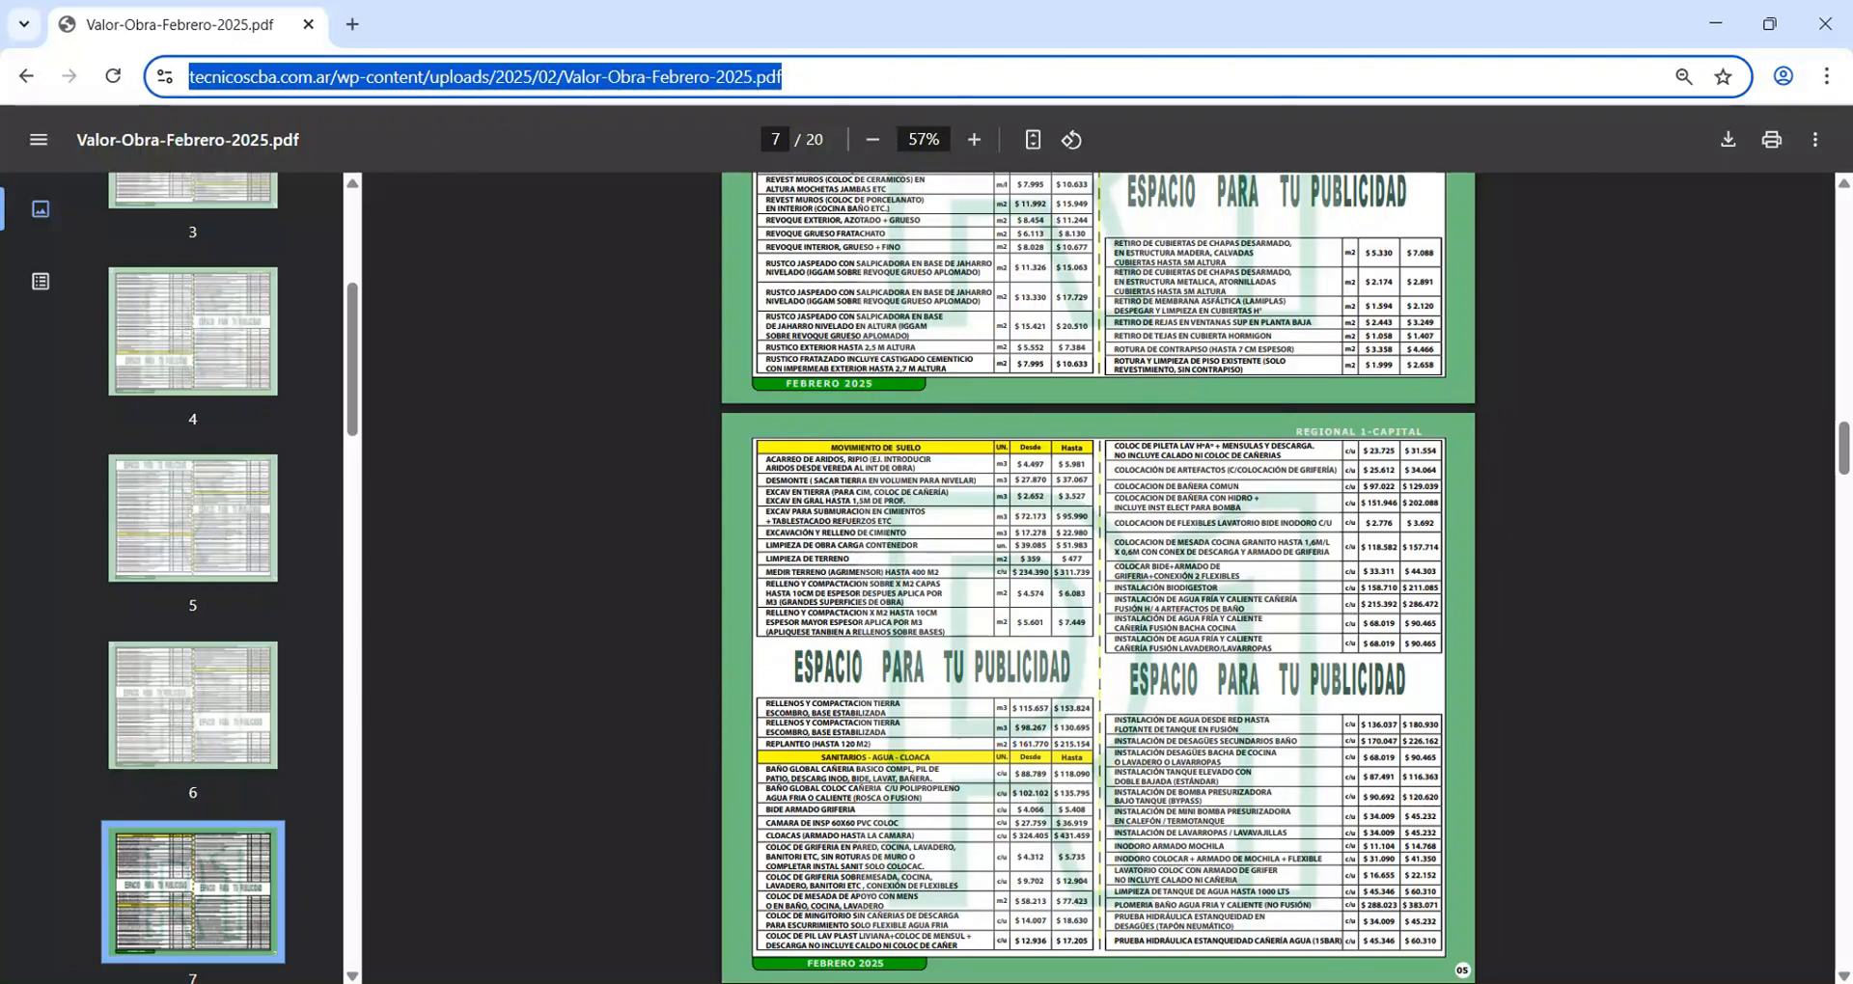
key(alt+Tab)
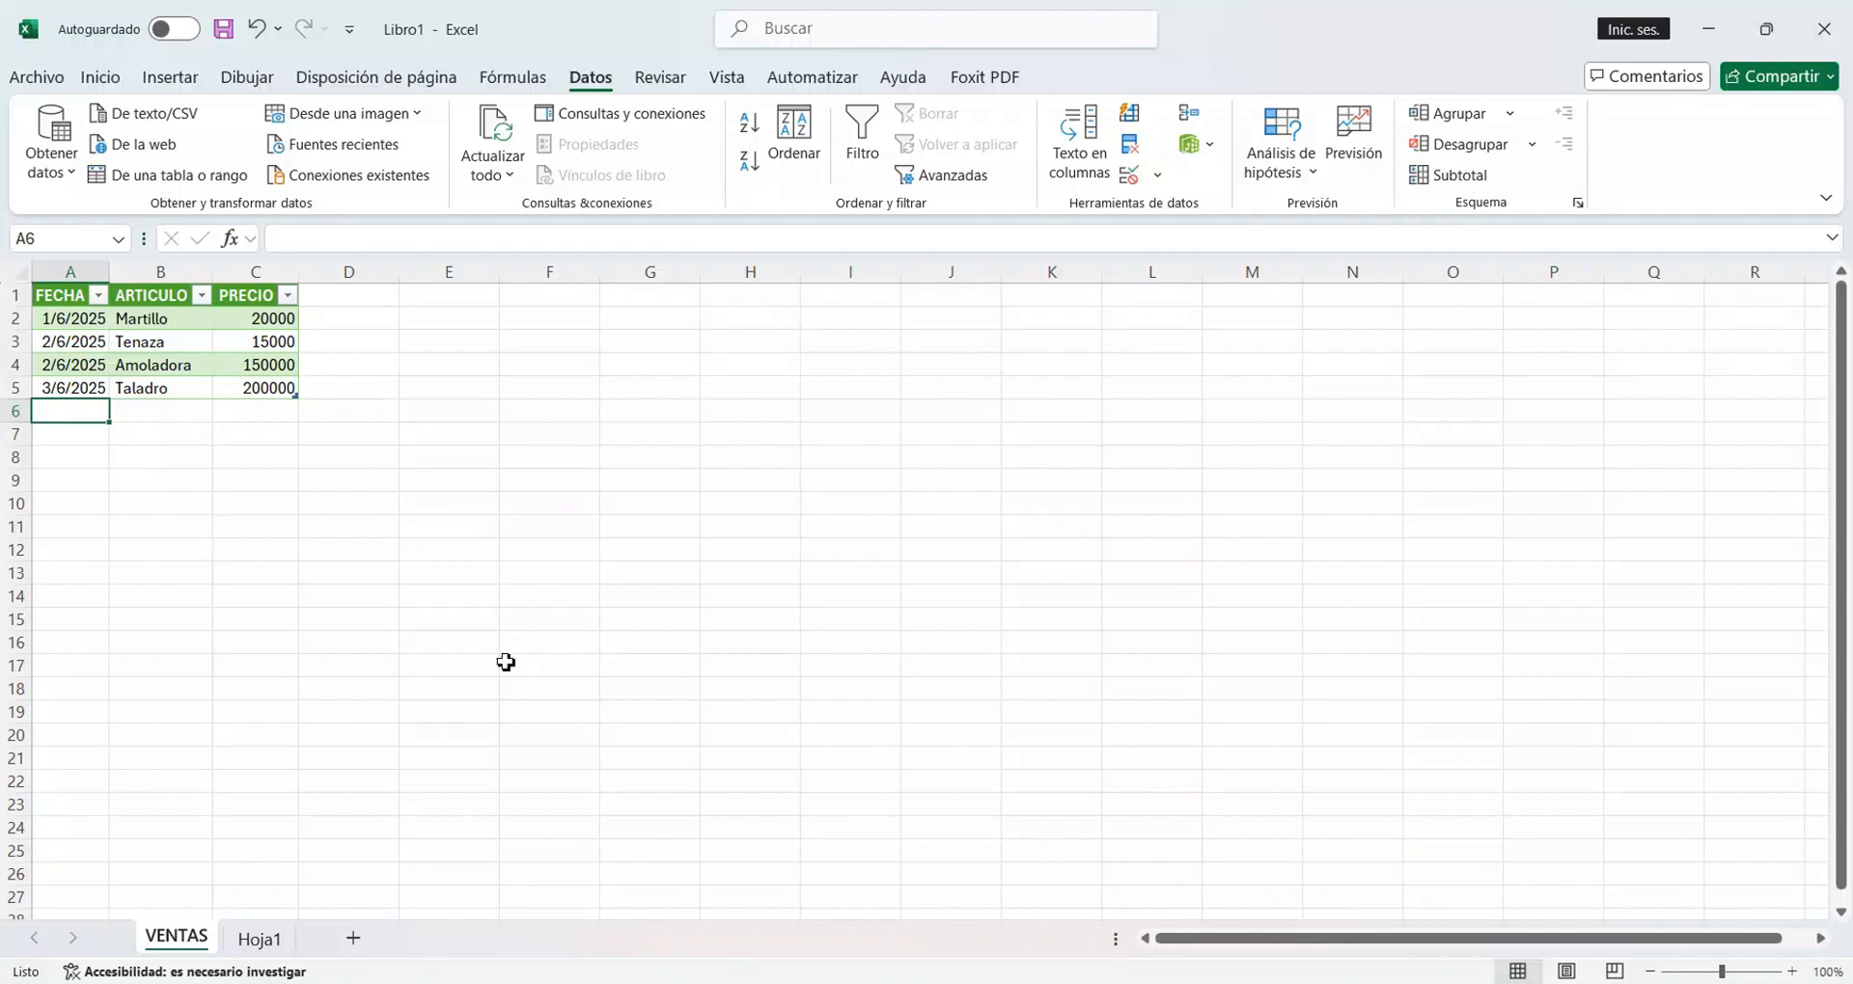
click(148, 143)
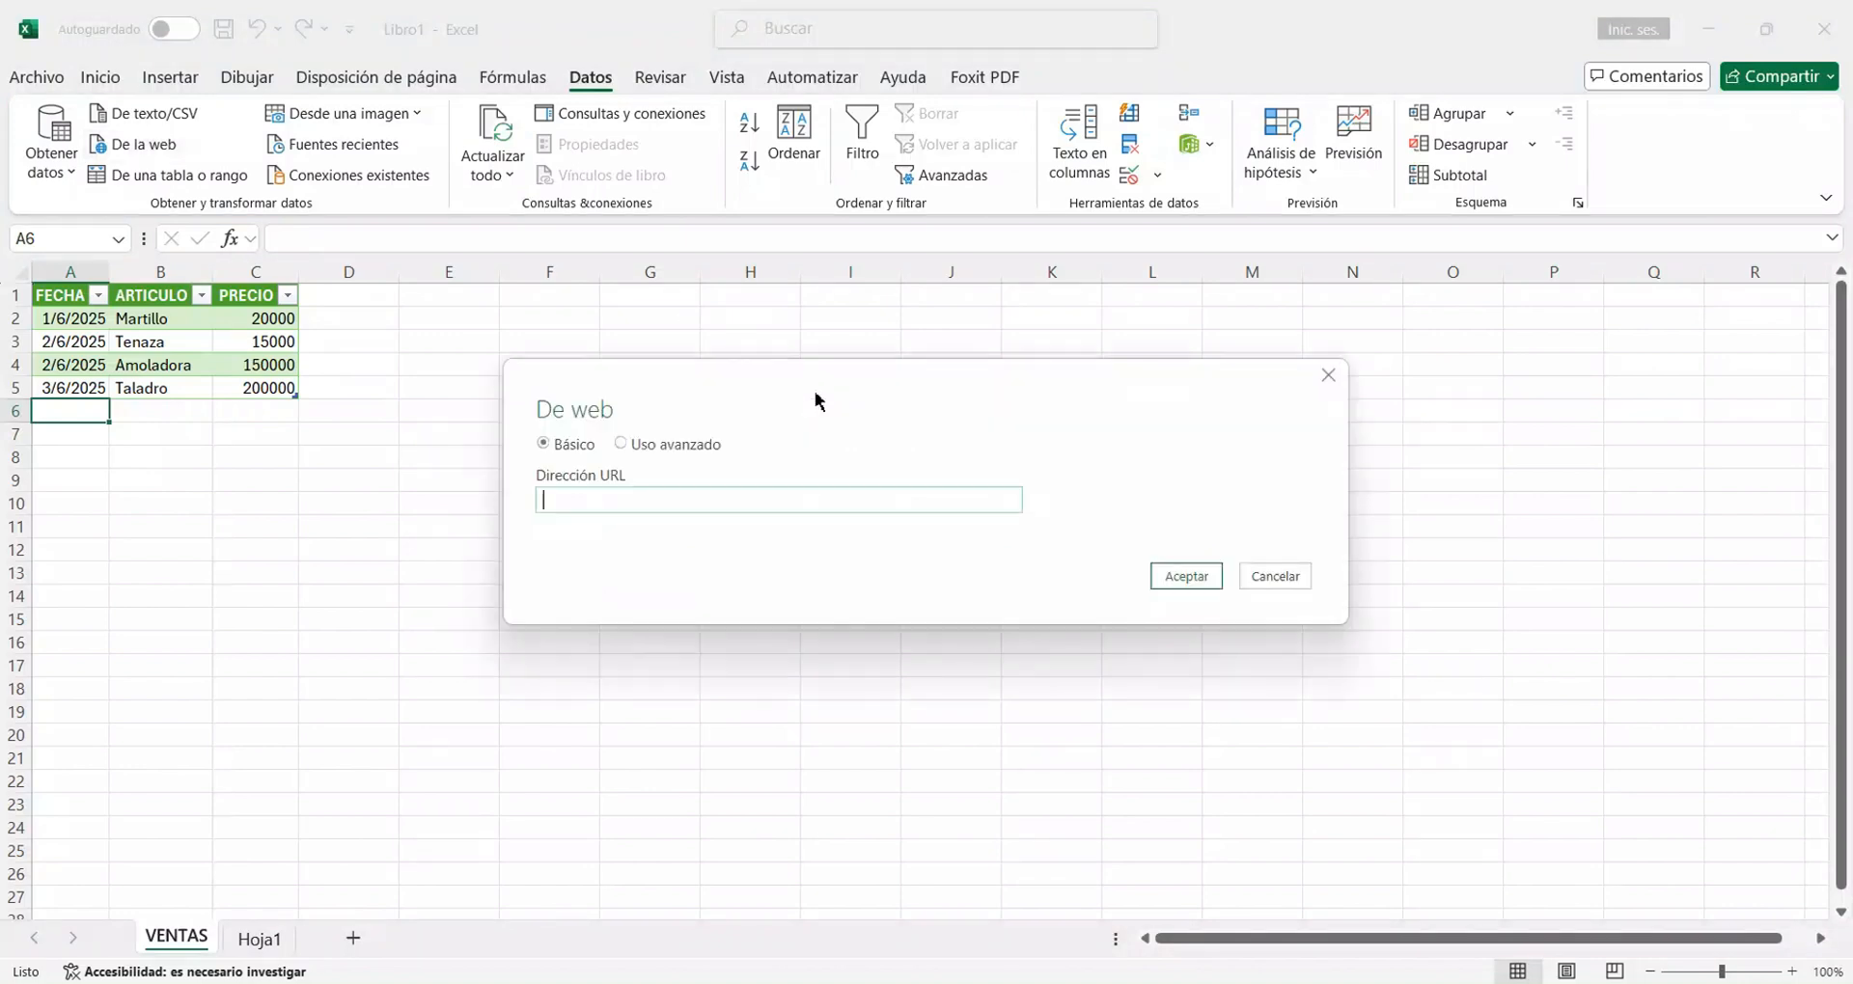
right_click(692, 509)
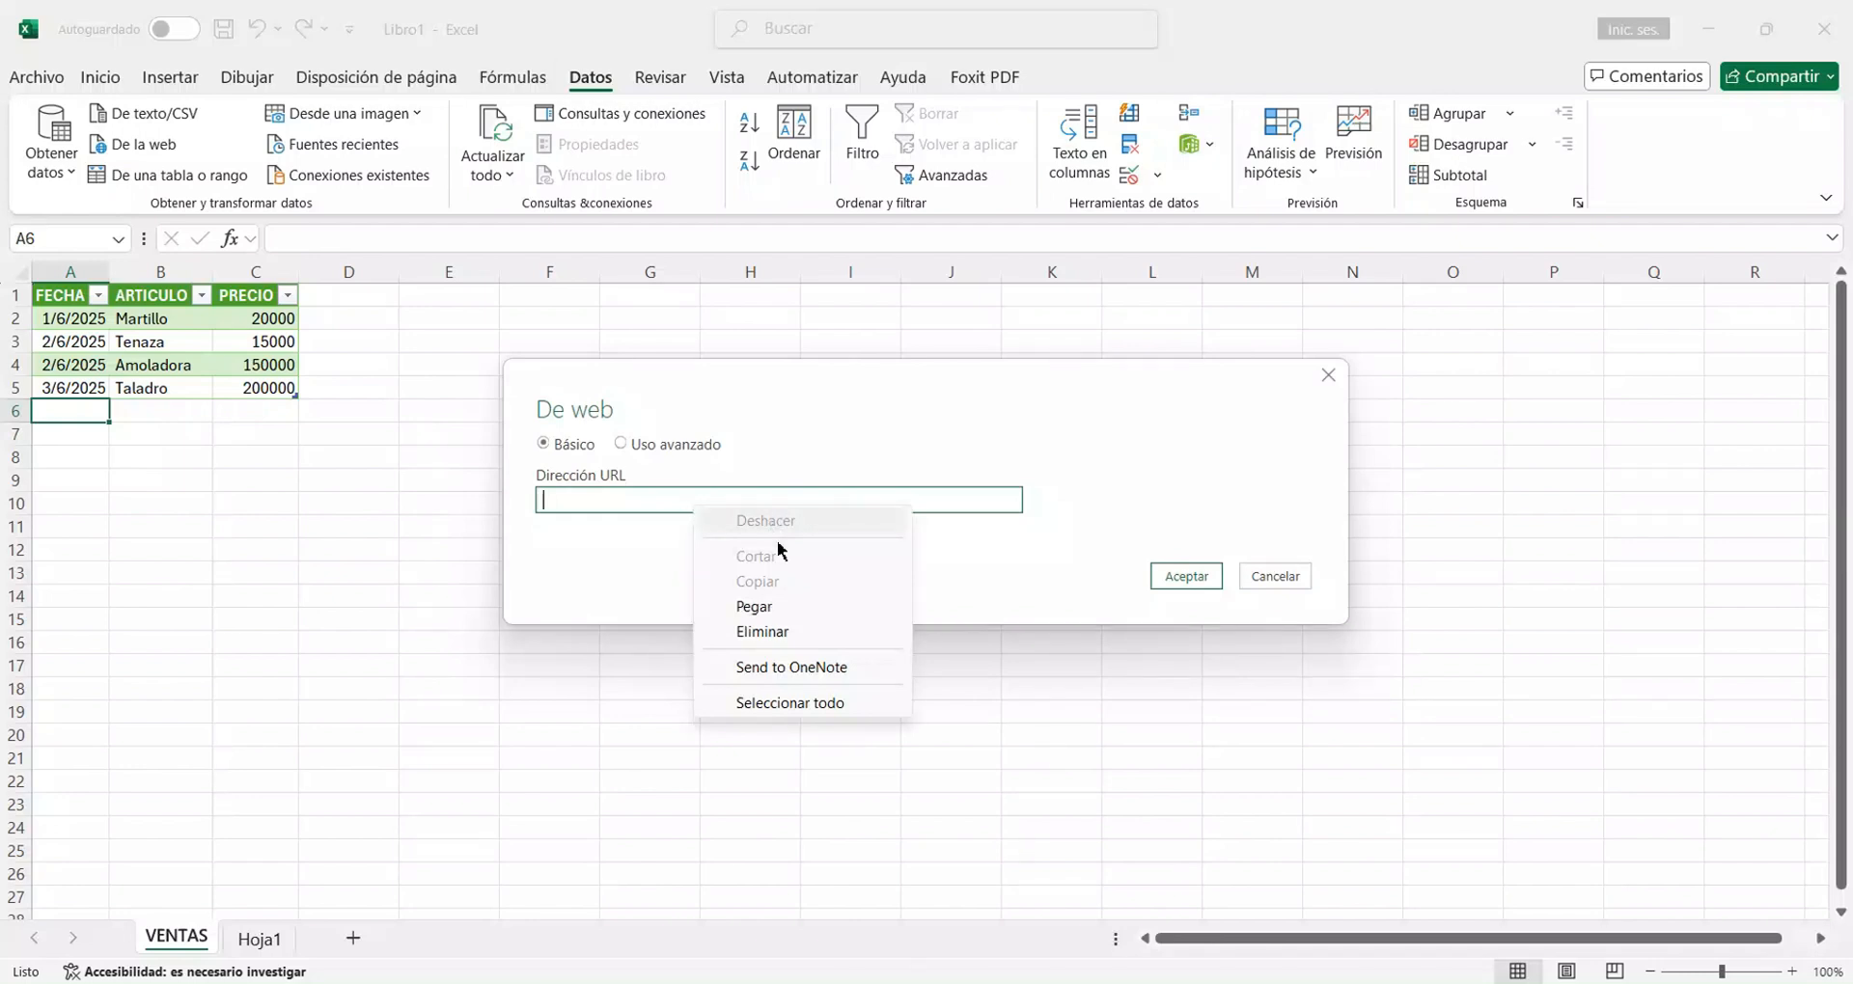
click(776, 607)
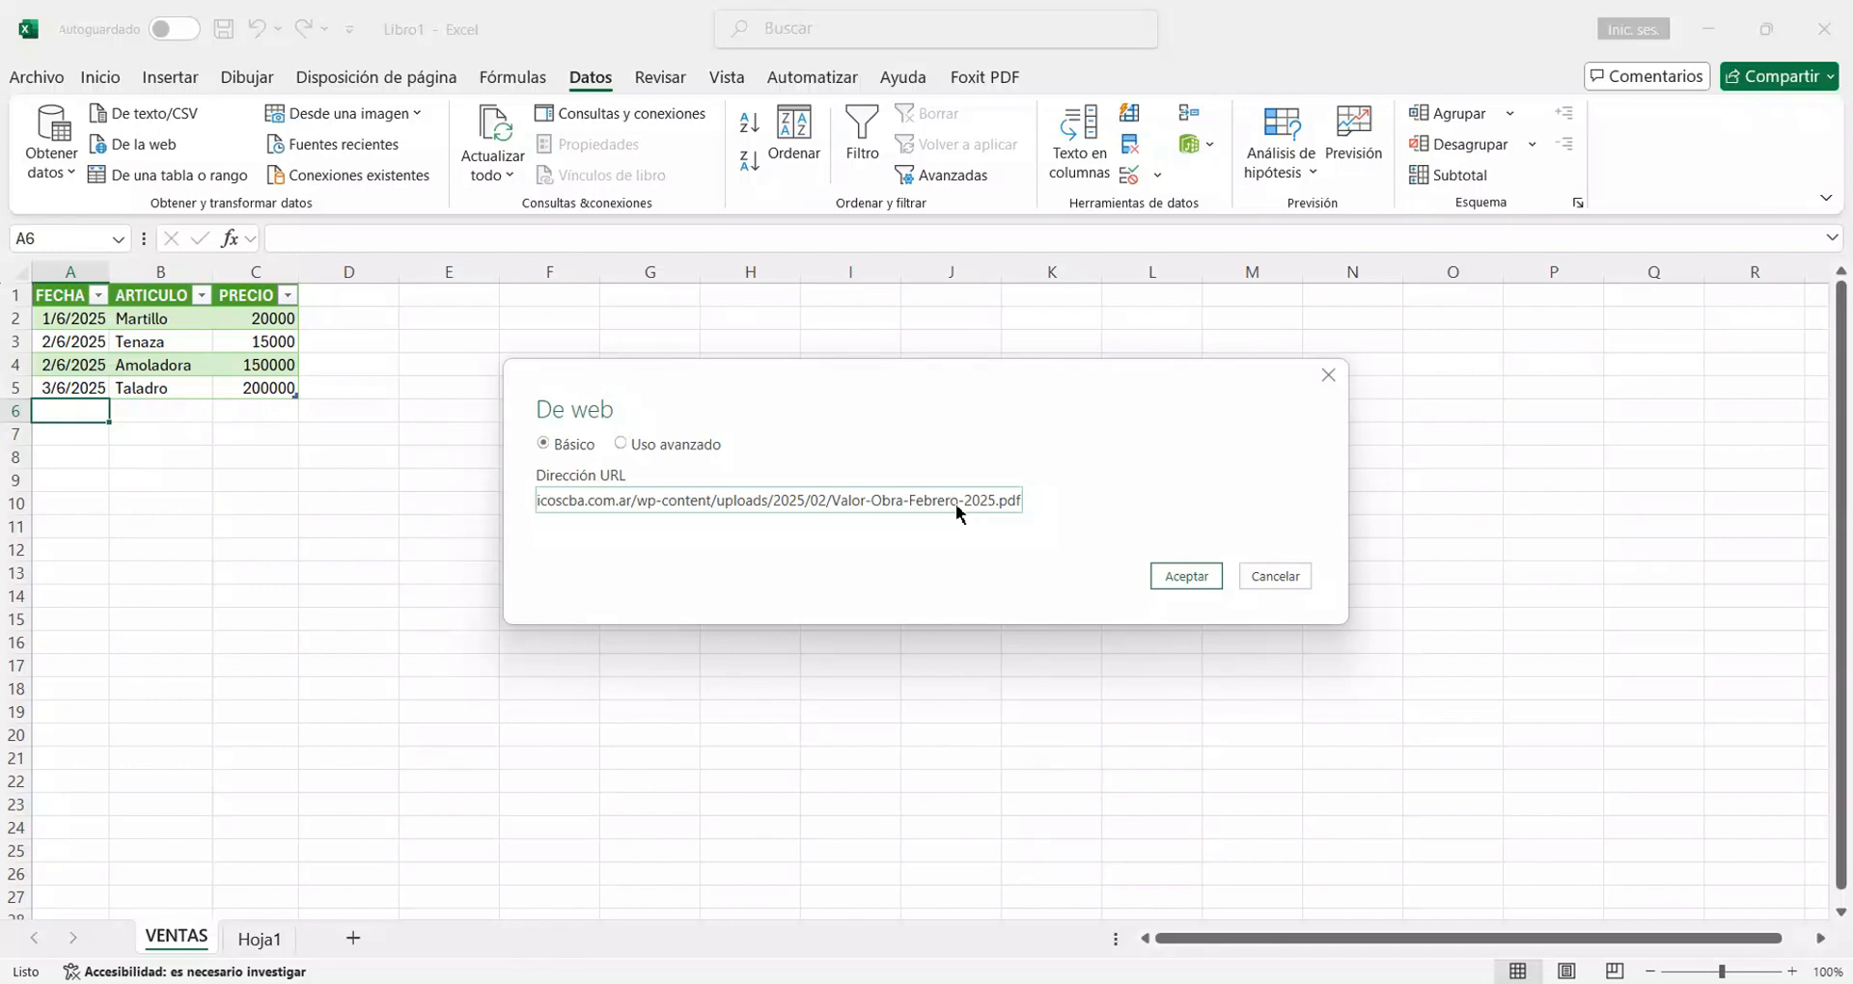
click(1194, 577)
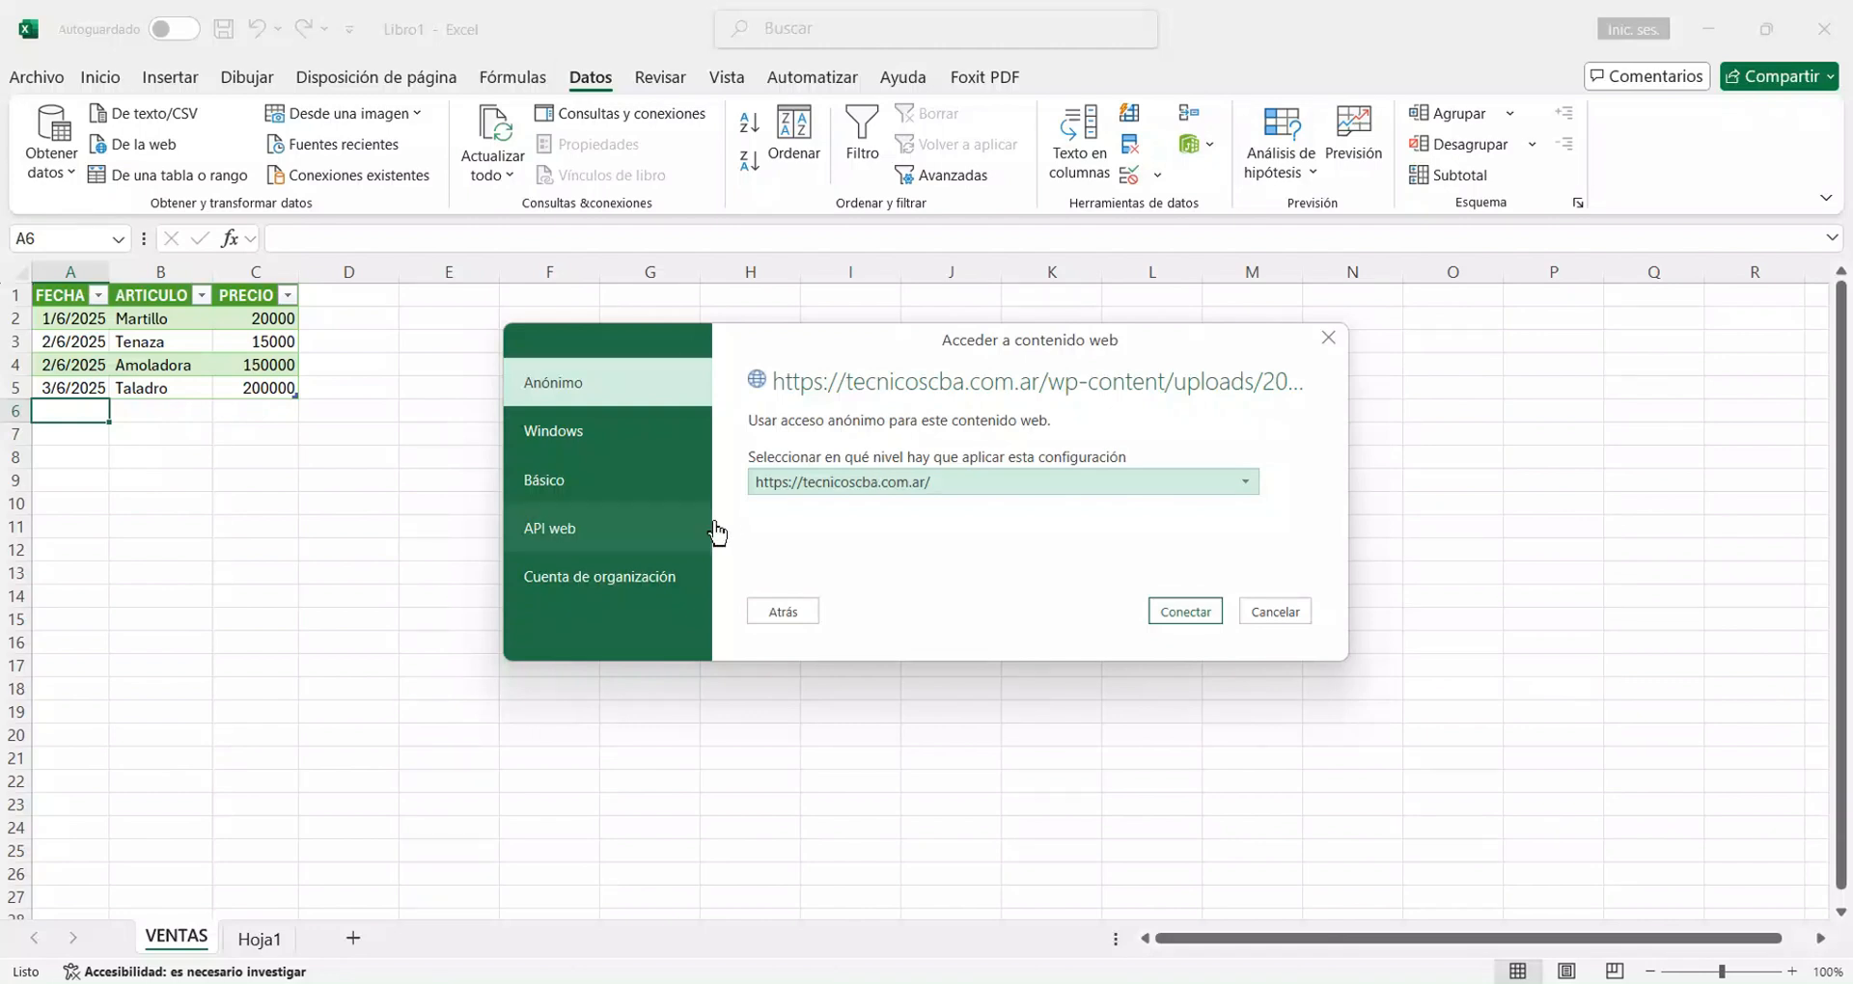
click(1207, 615)
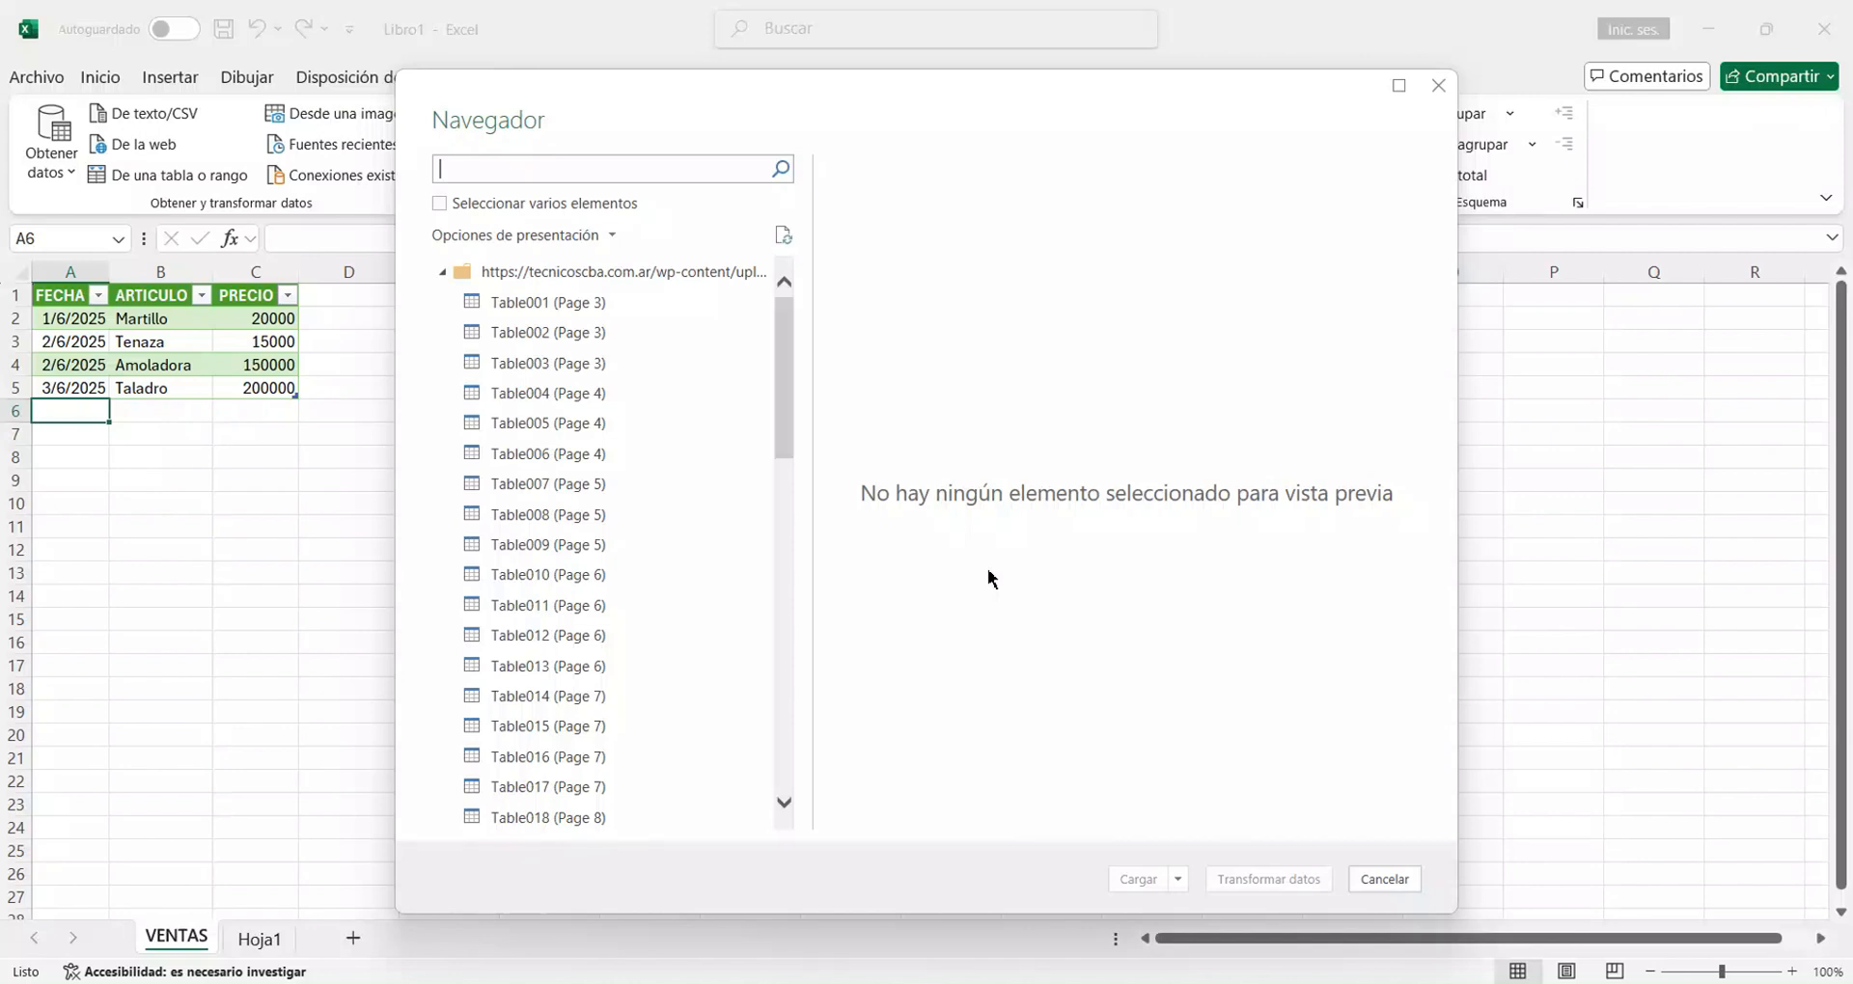
Preview Table001 (Page 3), then load Table002 (Page 3) from the PDF into the workbook and look over its rows.
click(529, 307)
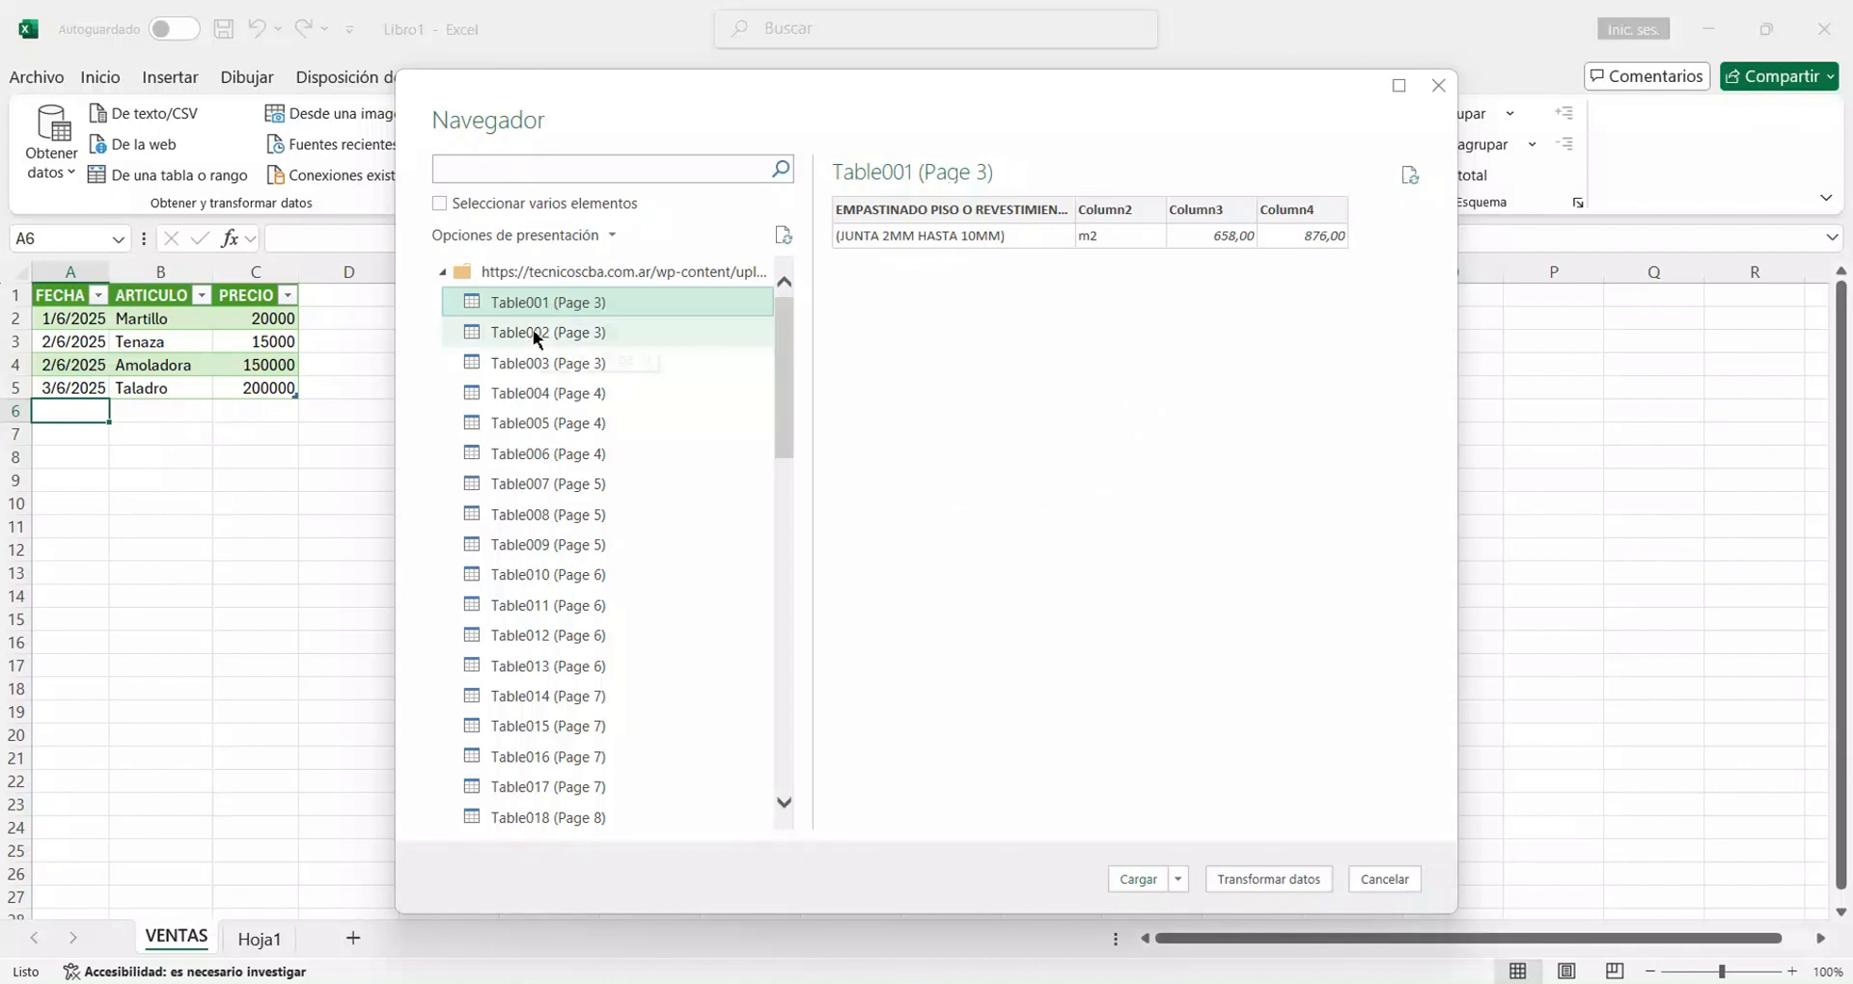
click(530, 332)
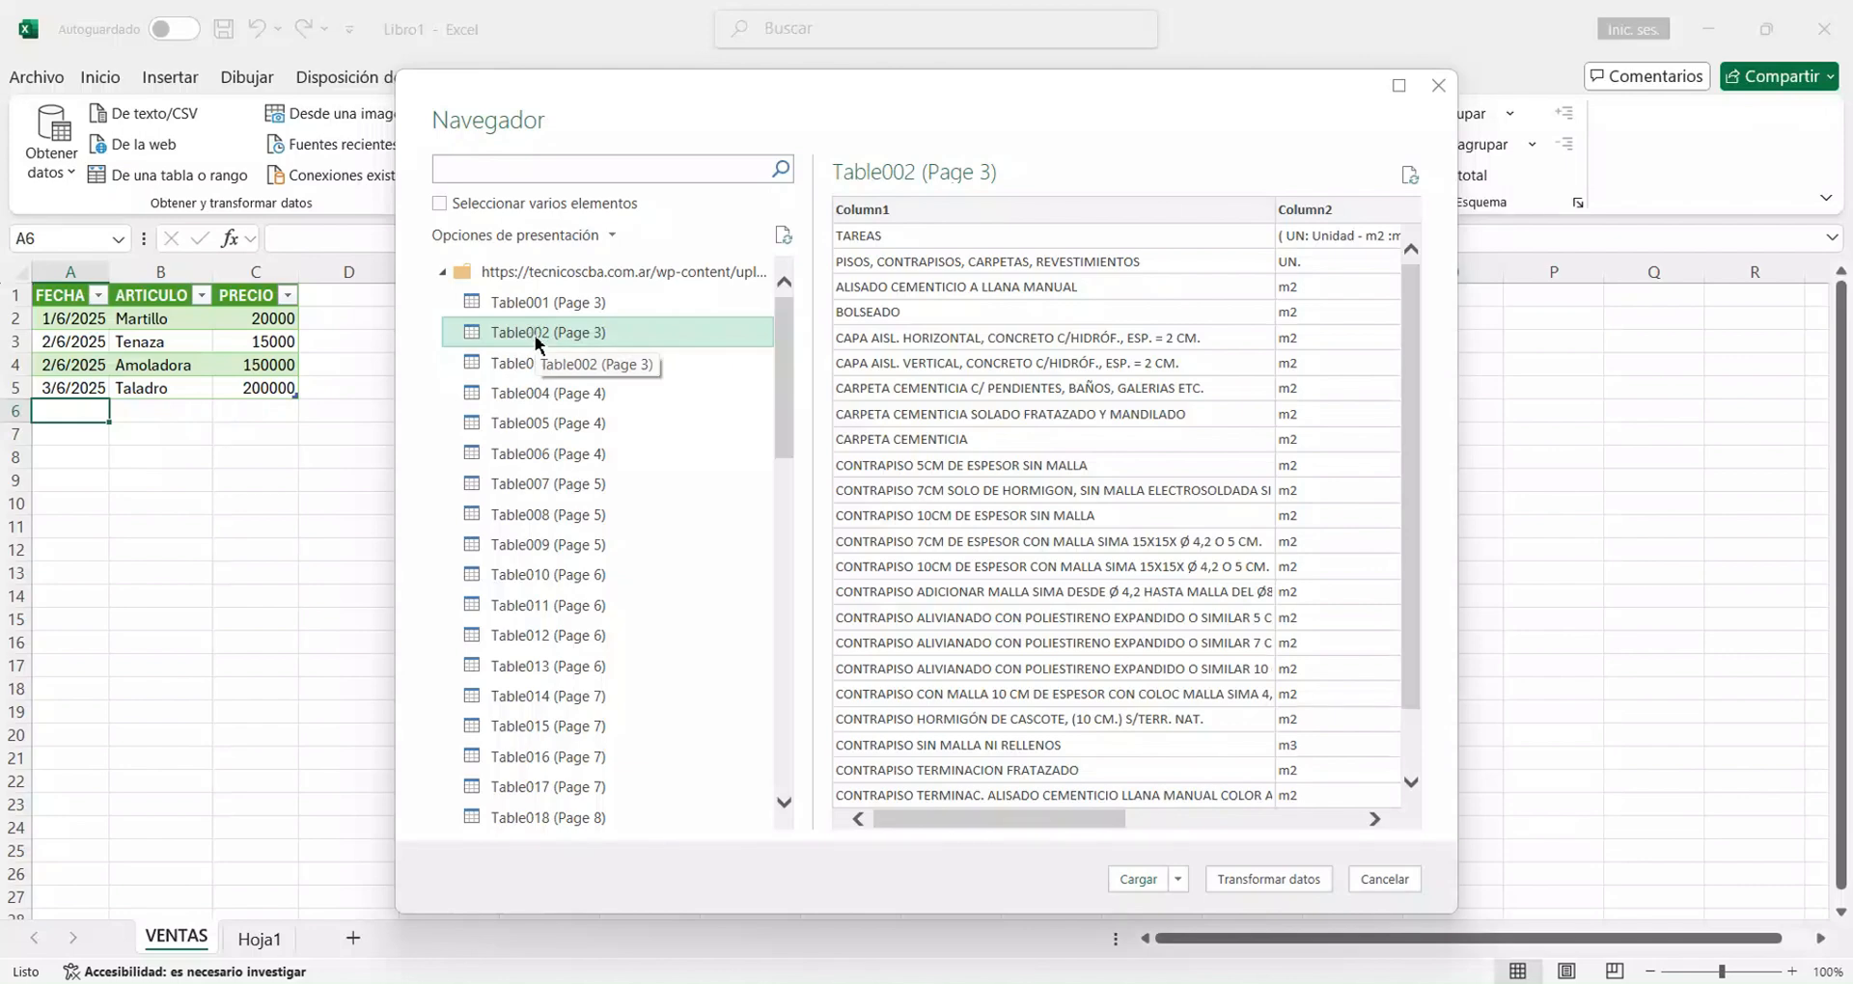
click(1142, 889)
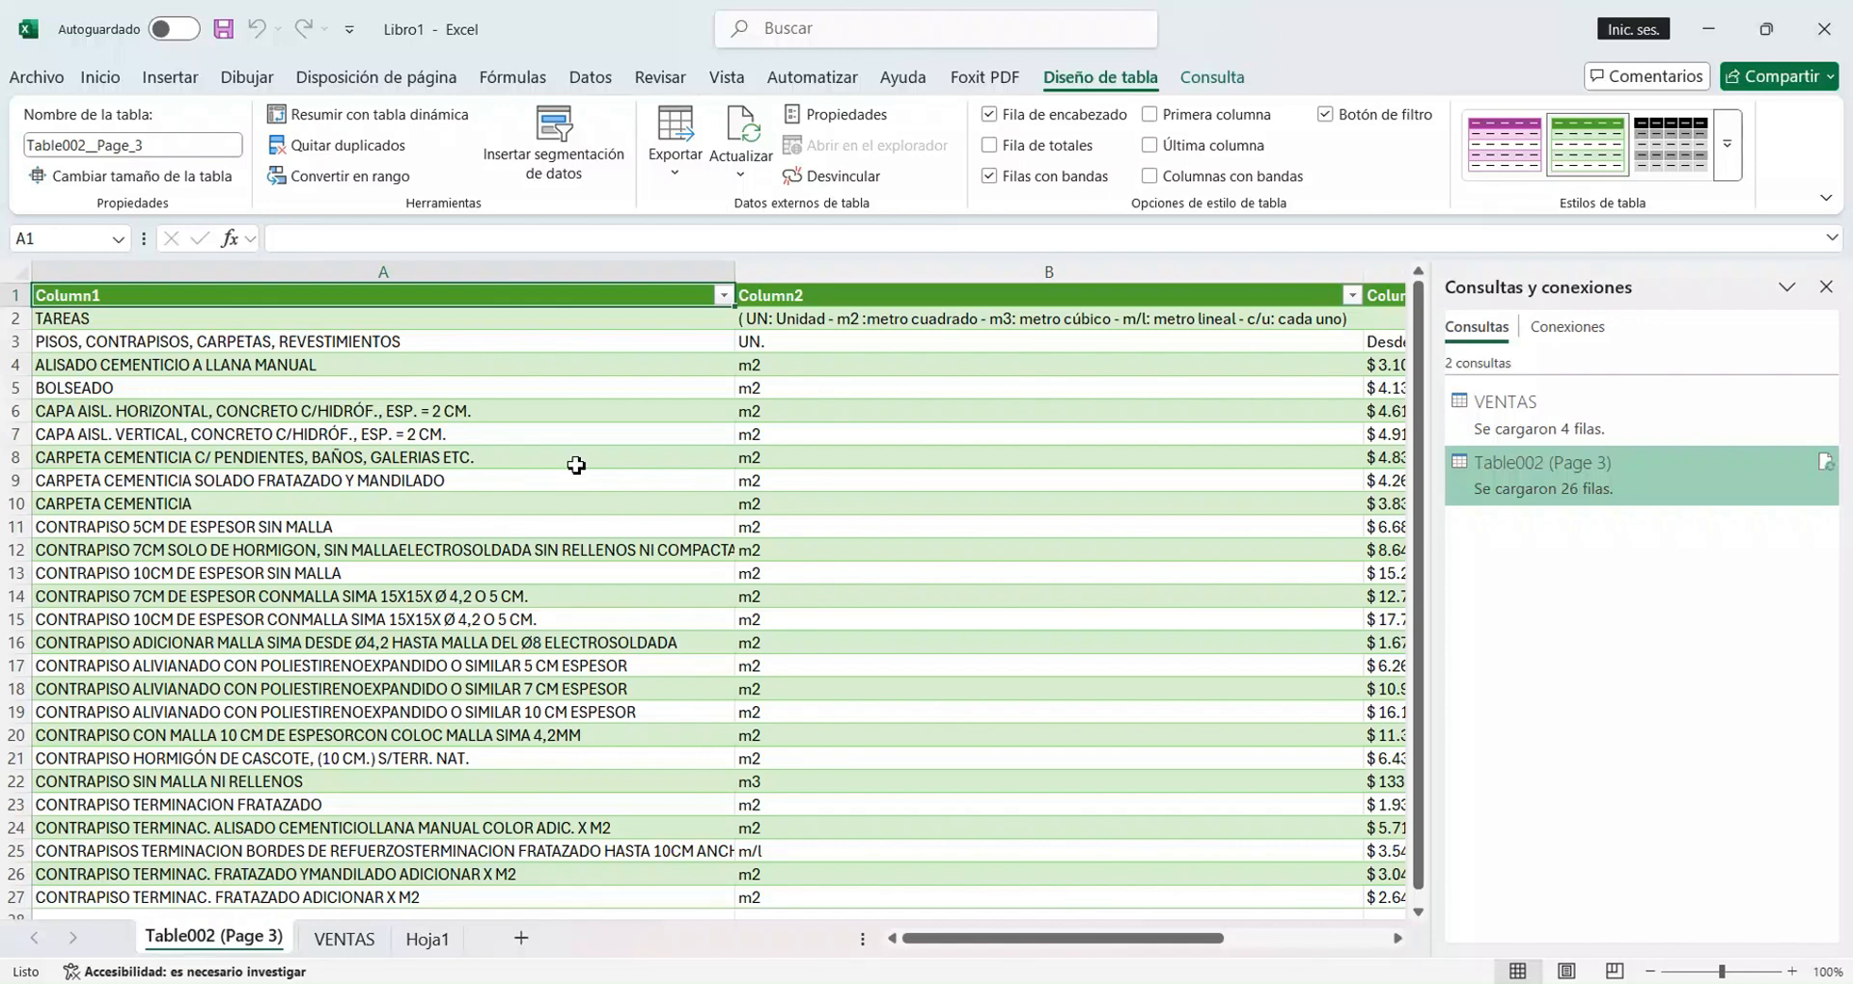
scroll(1013, 530, down, 5)
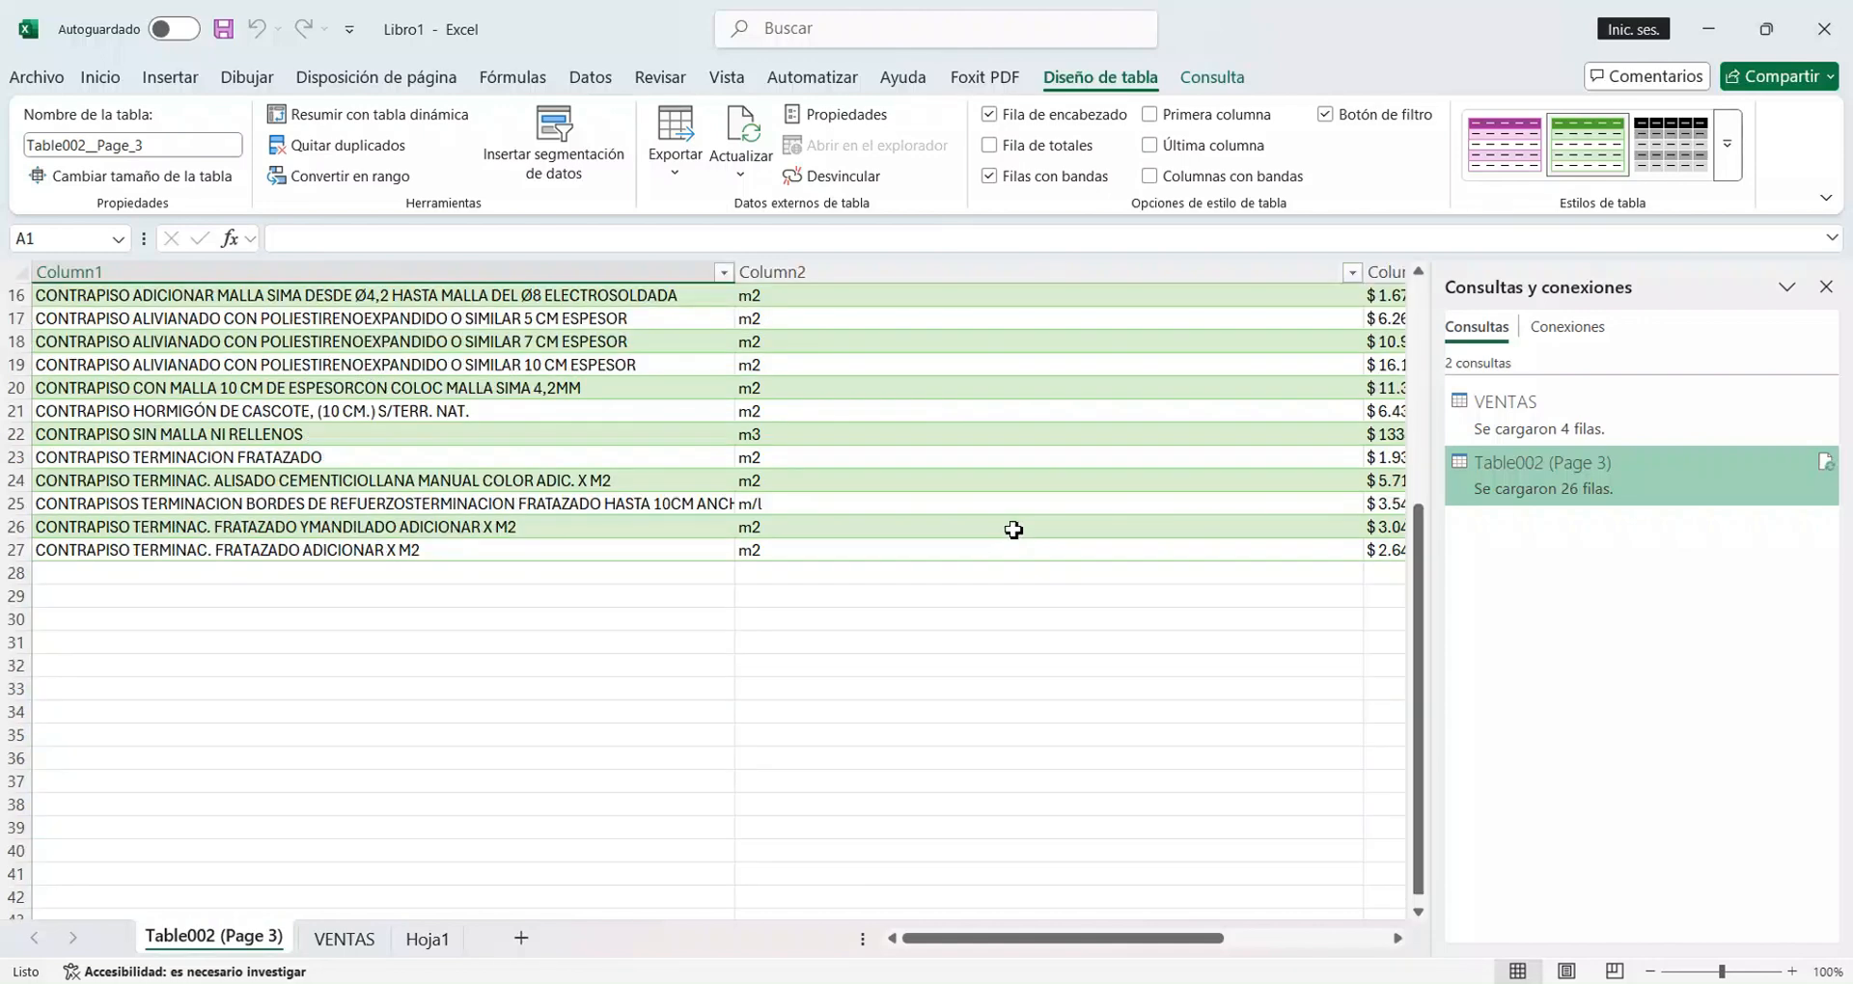
scroll(1013, 530, up, 5)
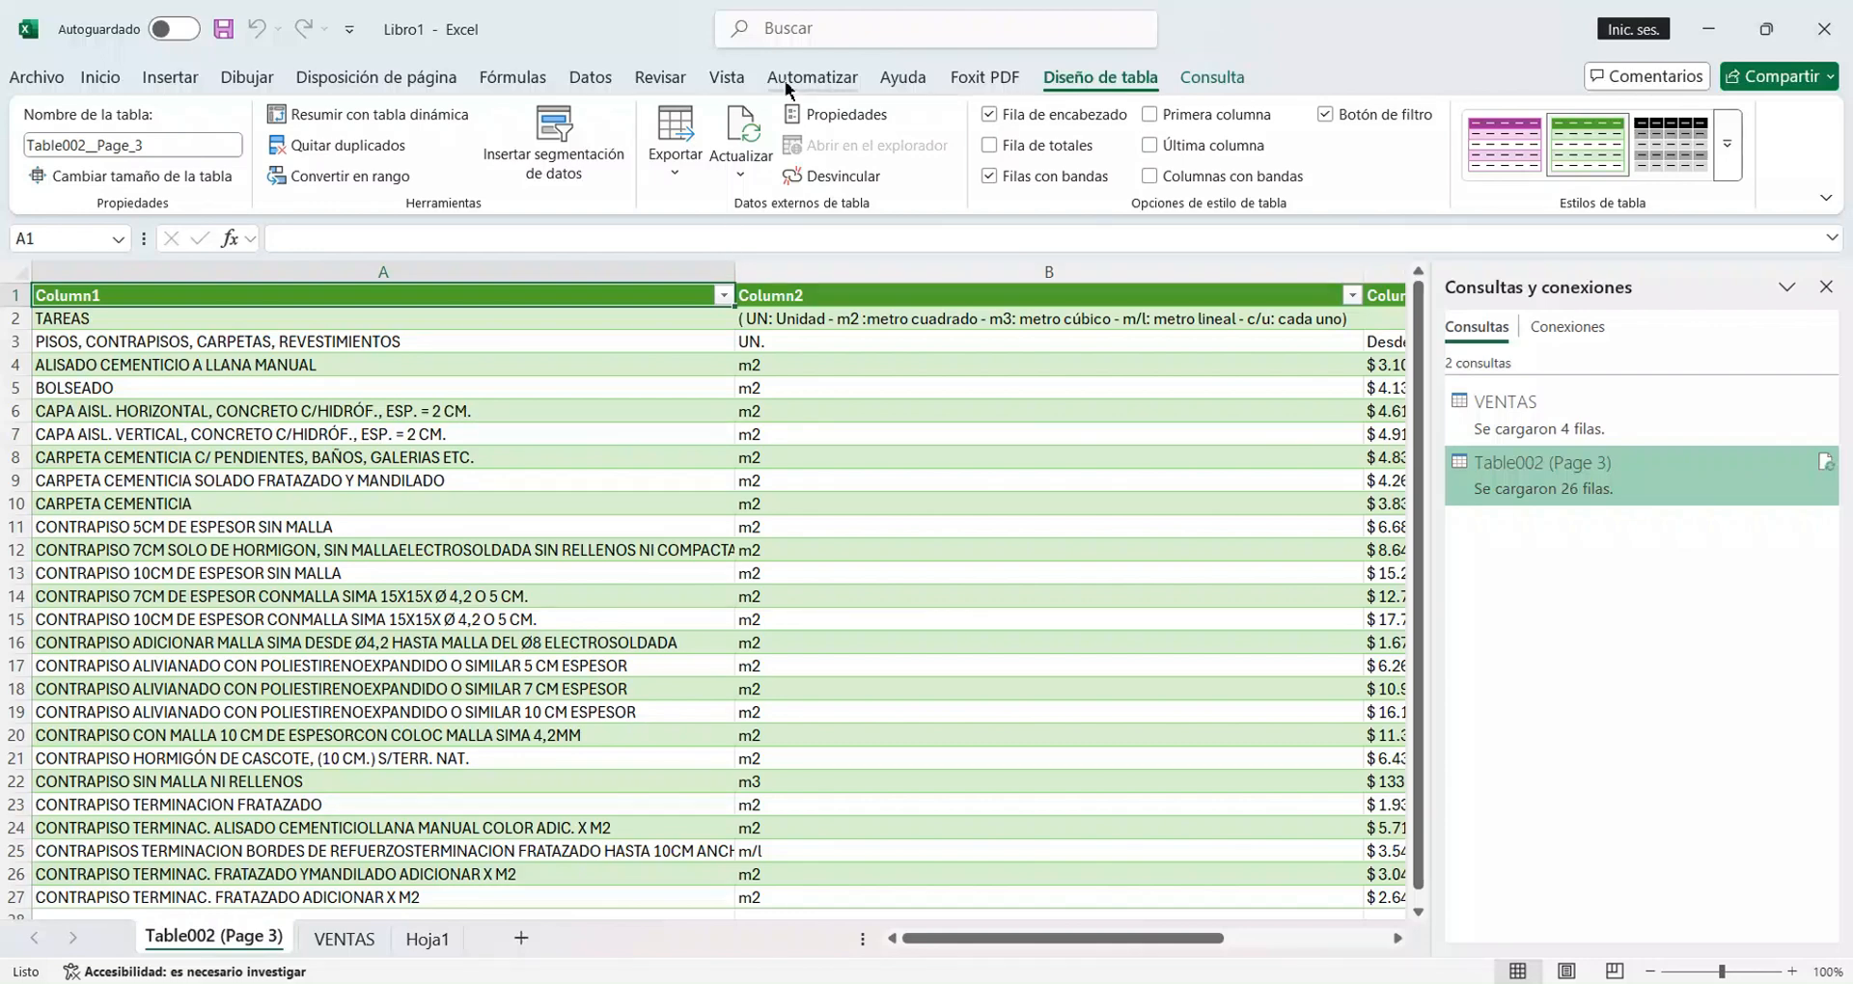
Hide the queries and connections pane and turn off the filter on the header row of the Table002 (Page 3) table.
click(585, 81)
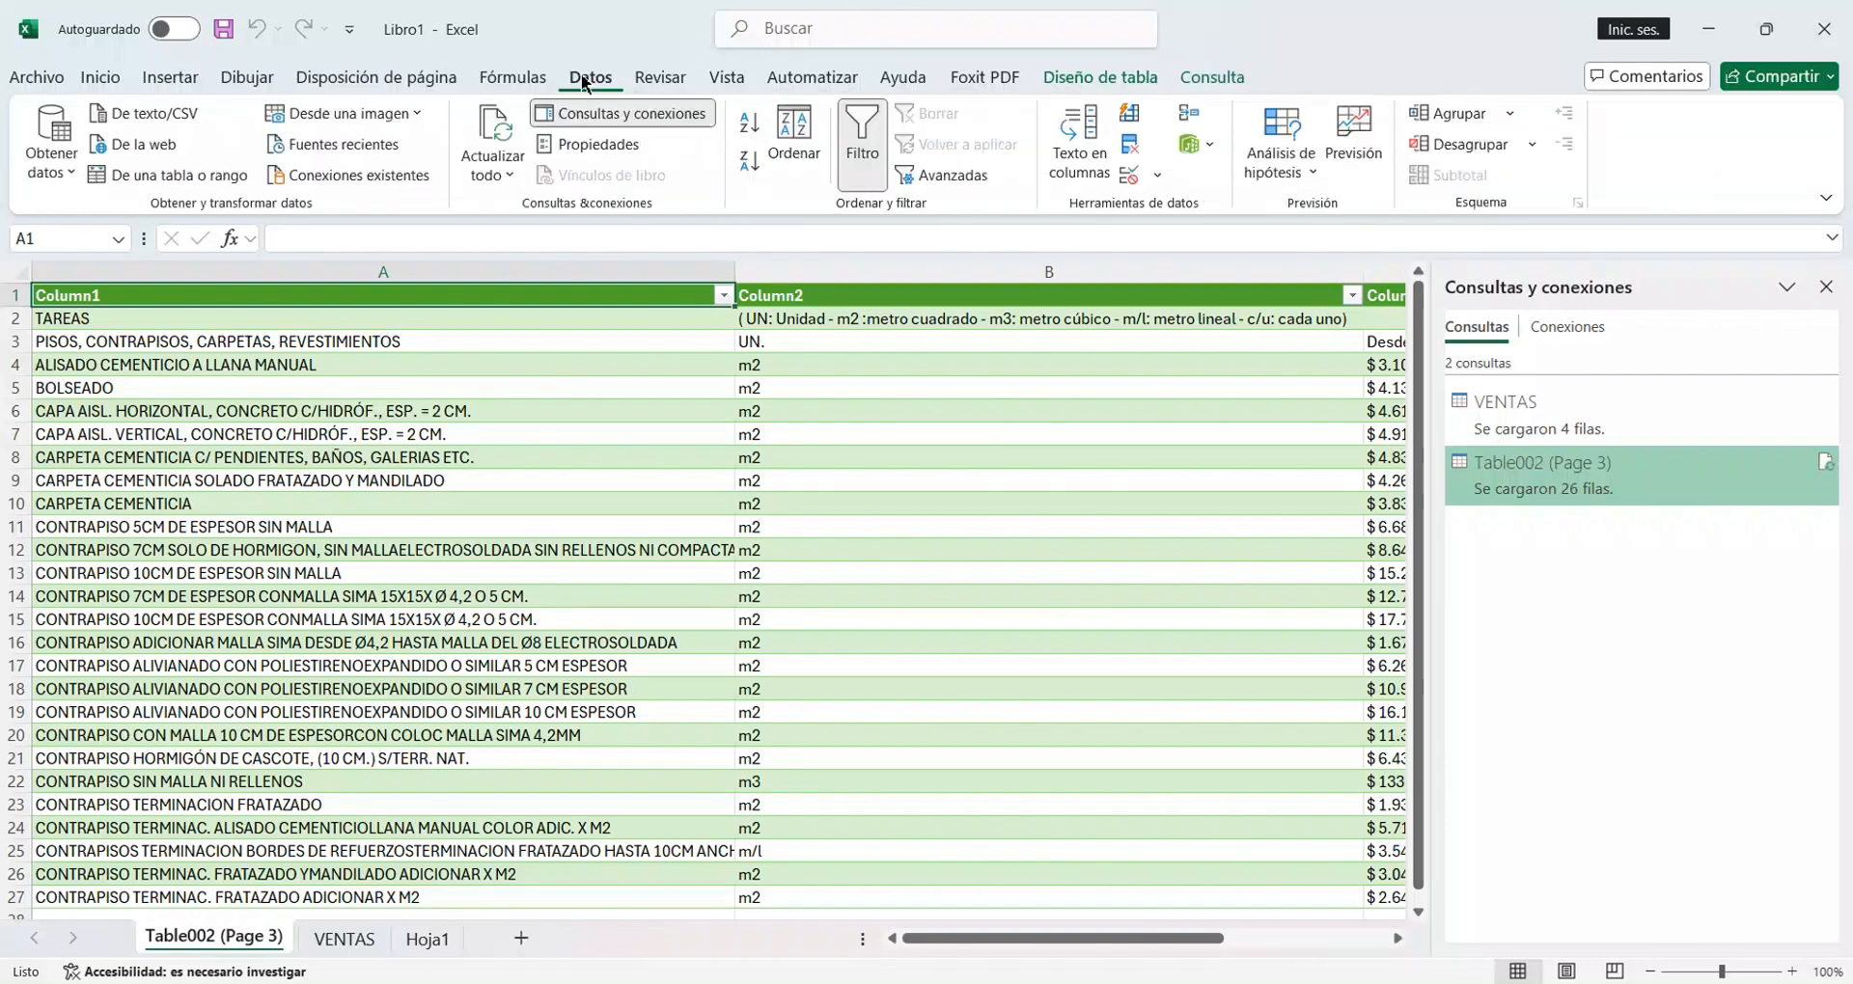
click(656, 118)
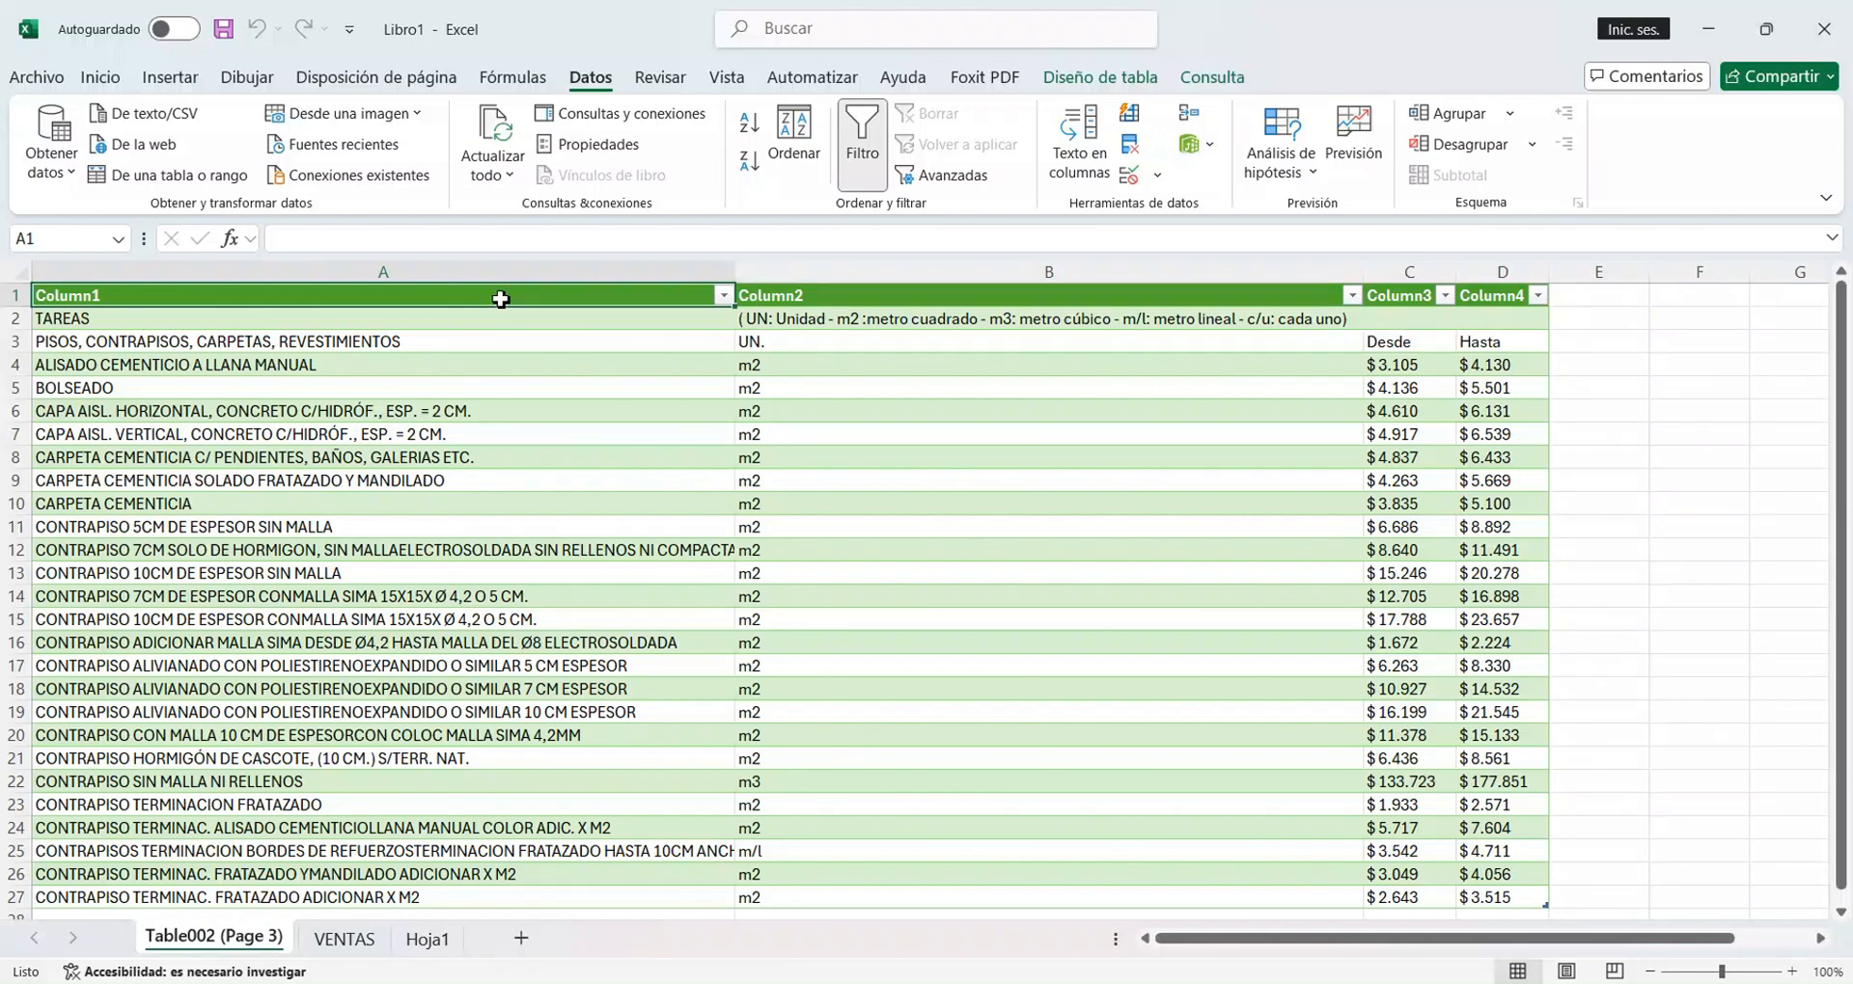
drag(467, 301, 1534, 290)
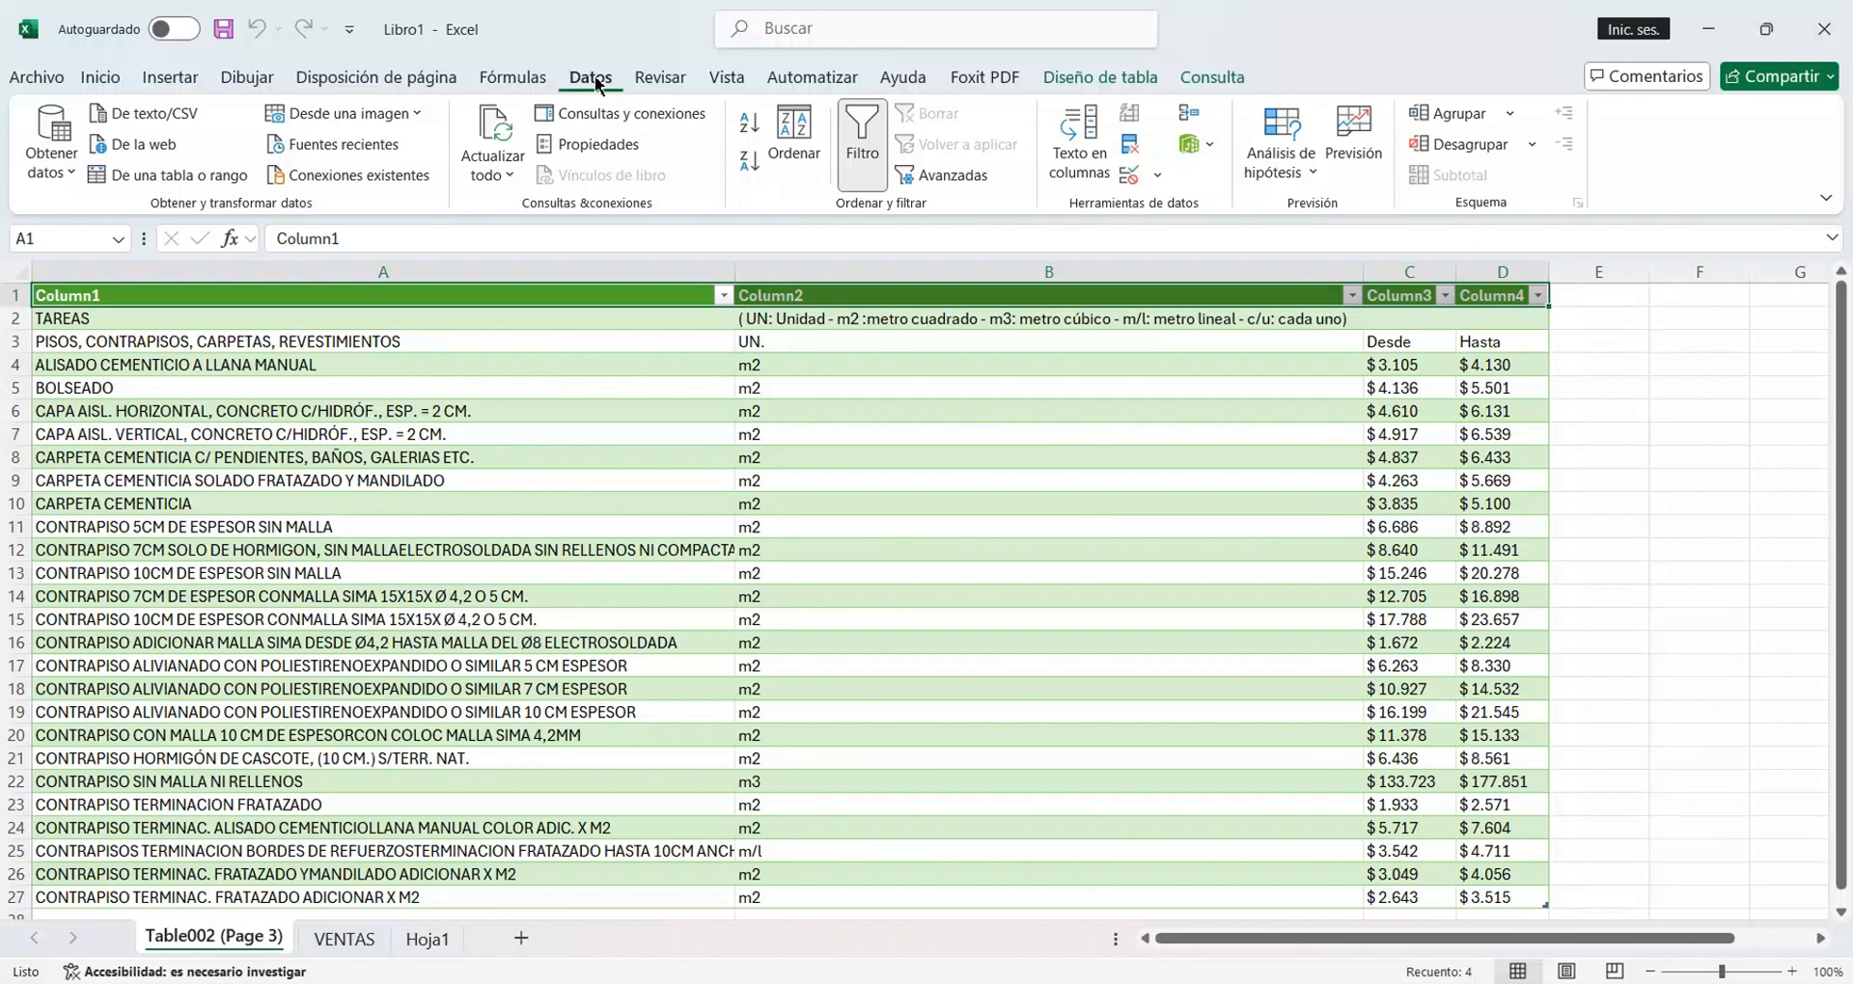
click(864, 172)
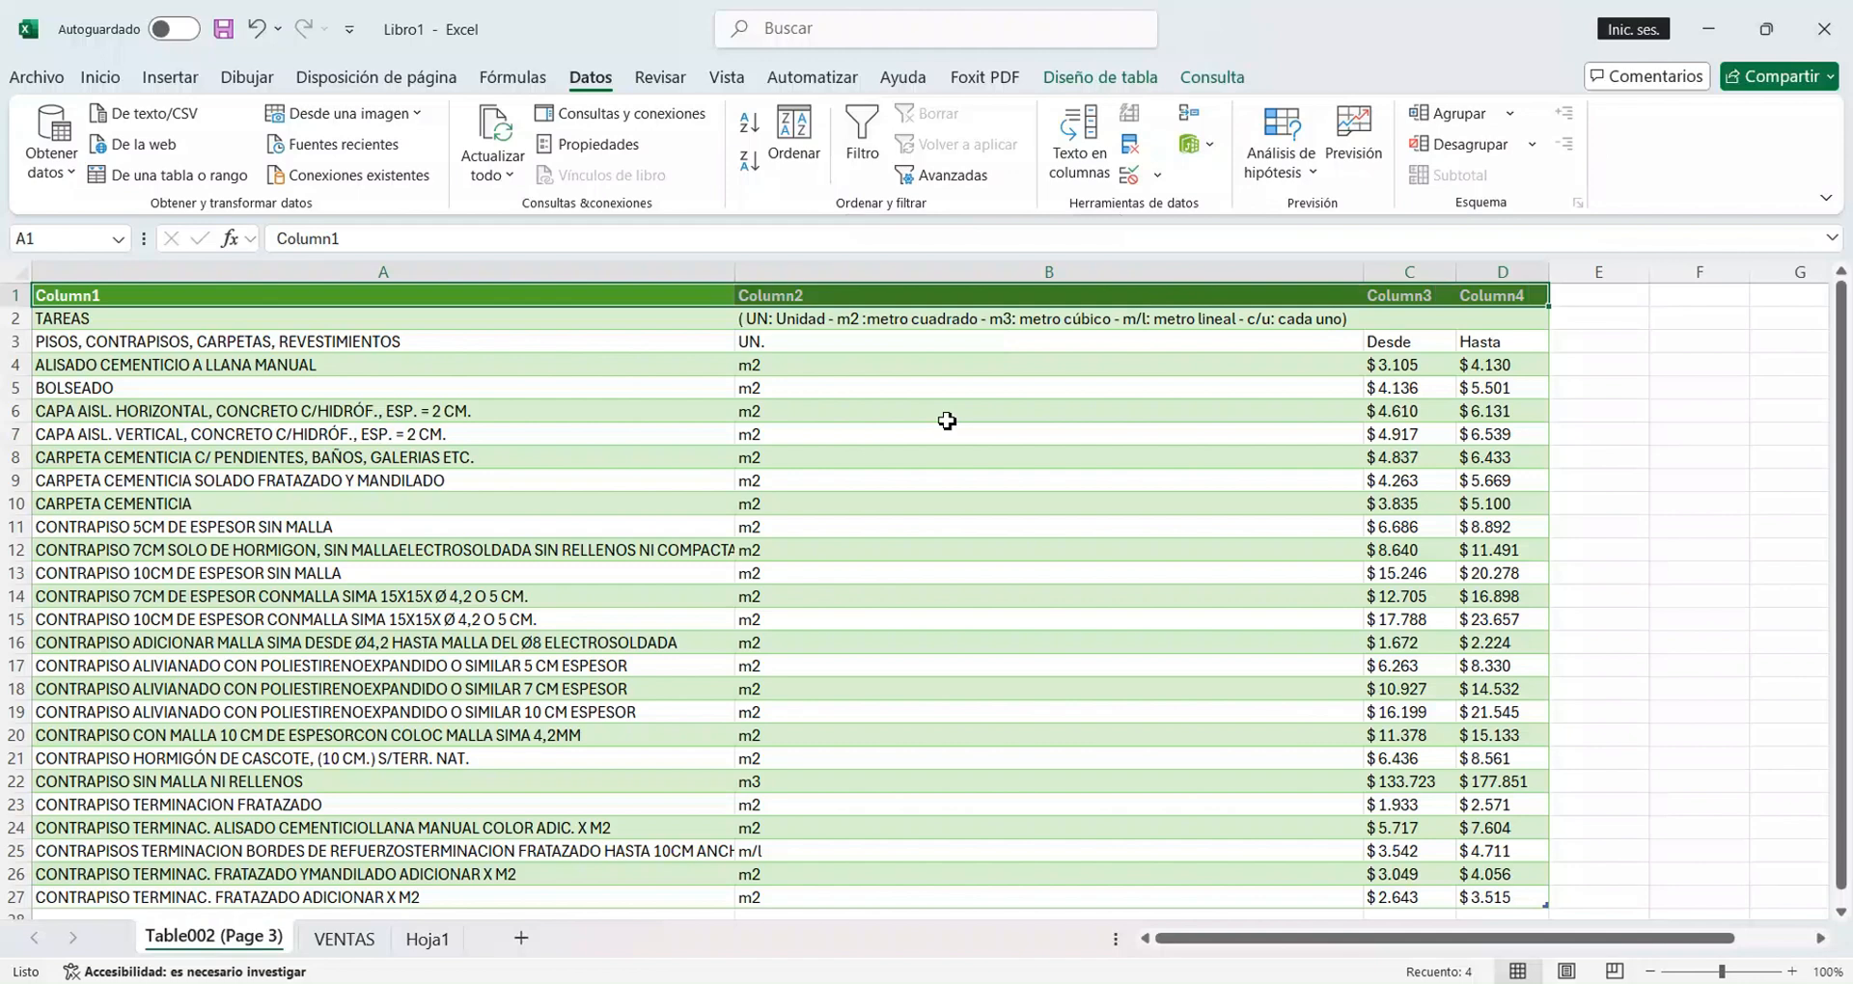
click(680, 321)
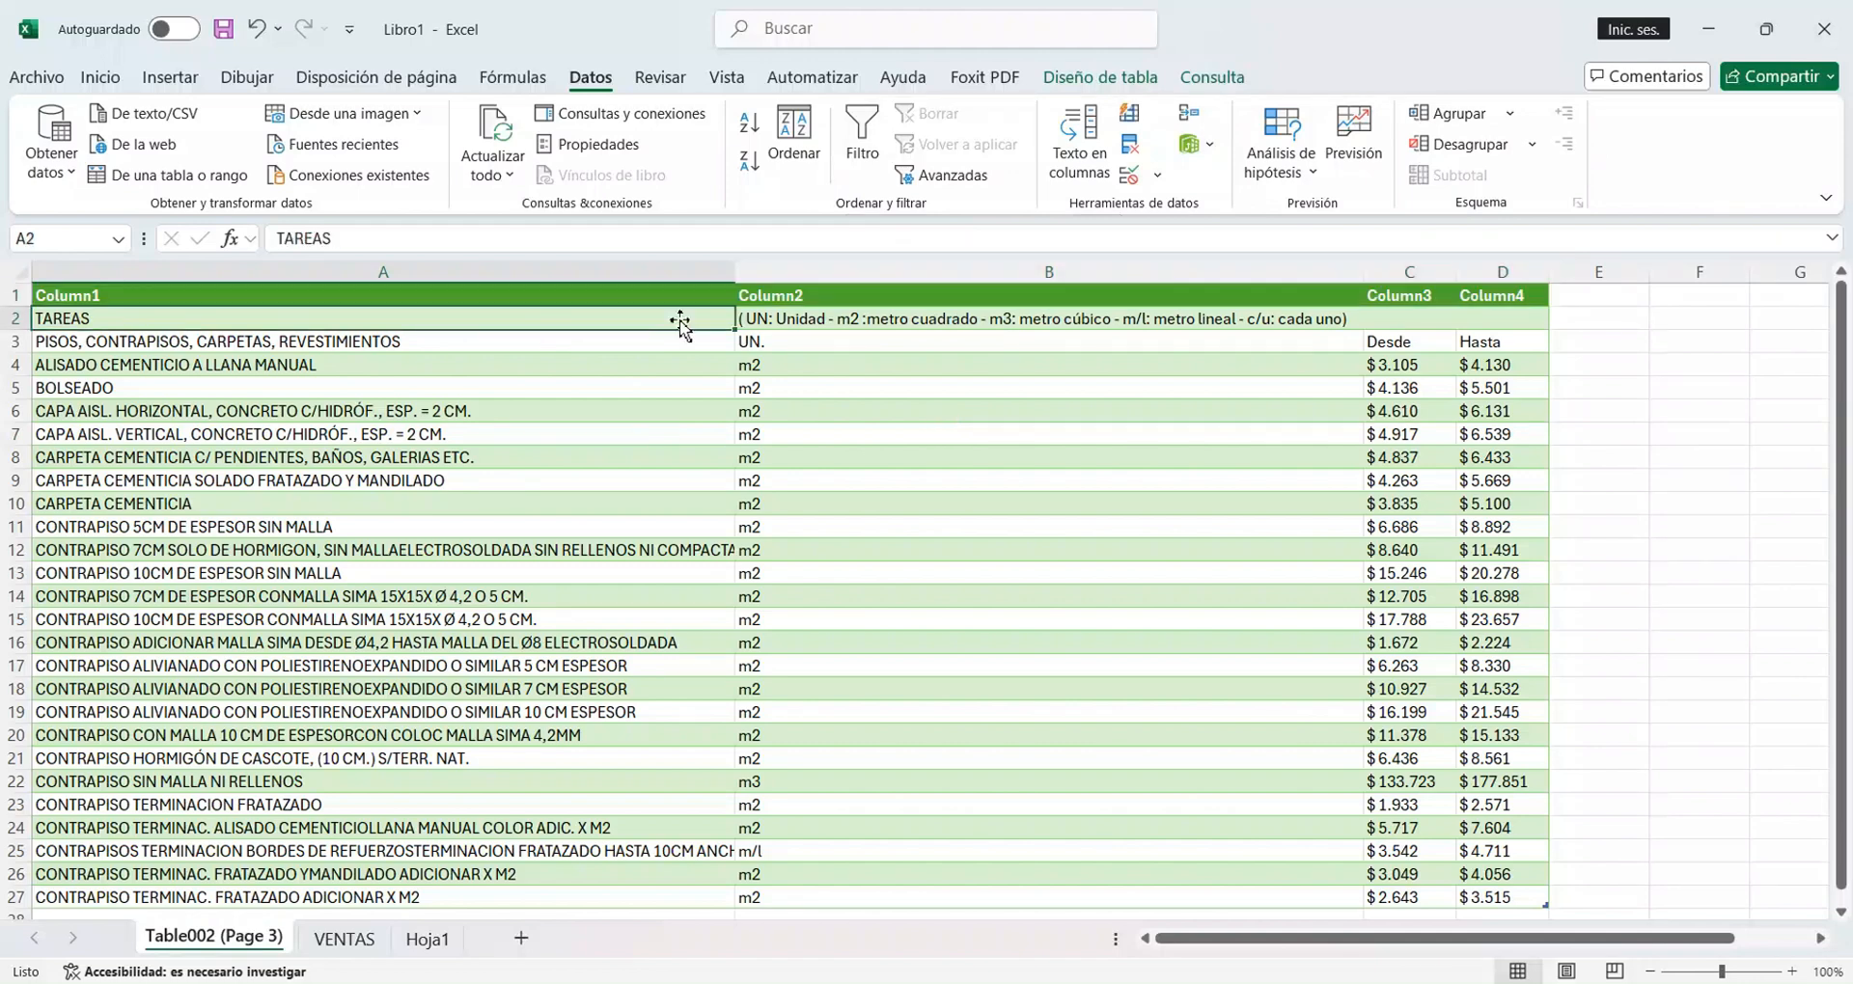
Select the whole imported price table, A1 to D27, and set its table style to Ninguno.
click(440, 300)
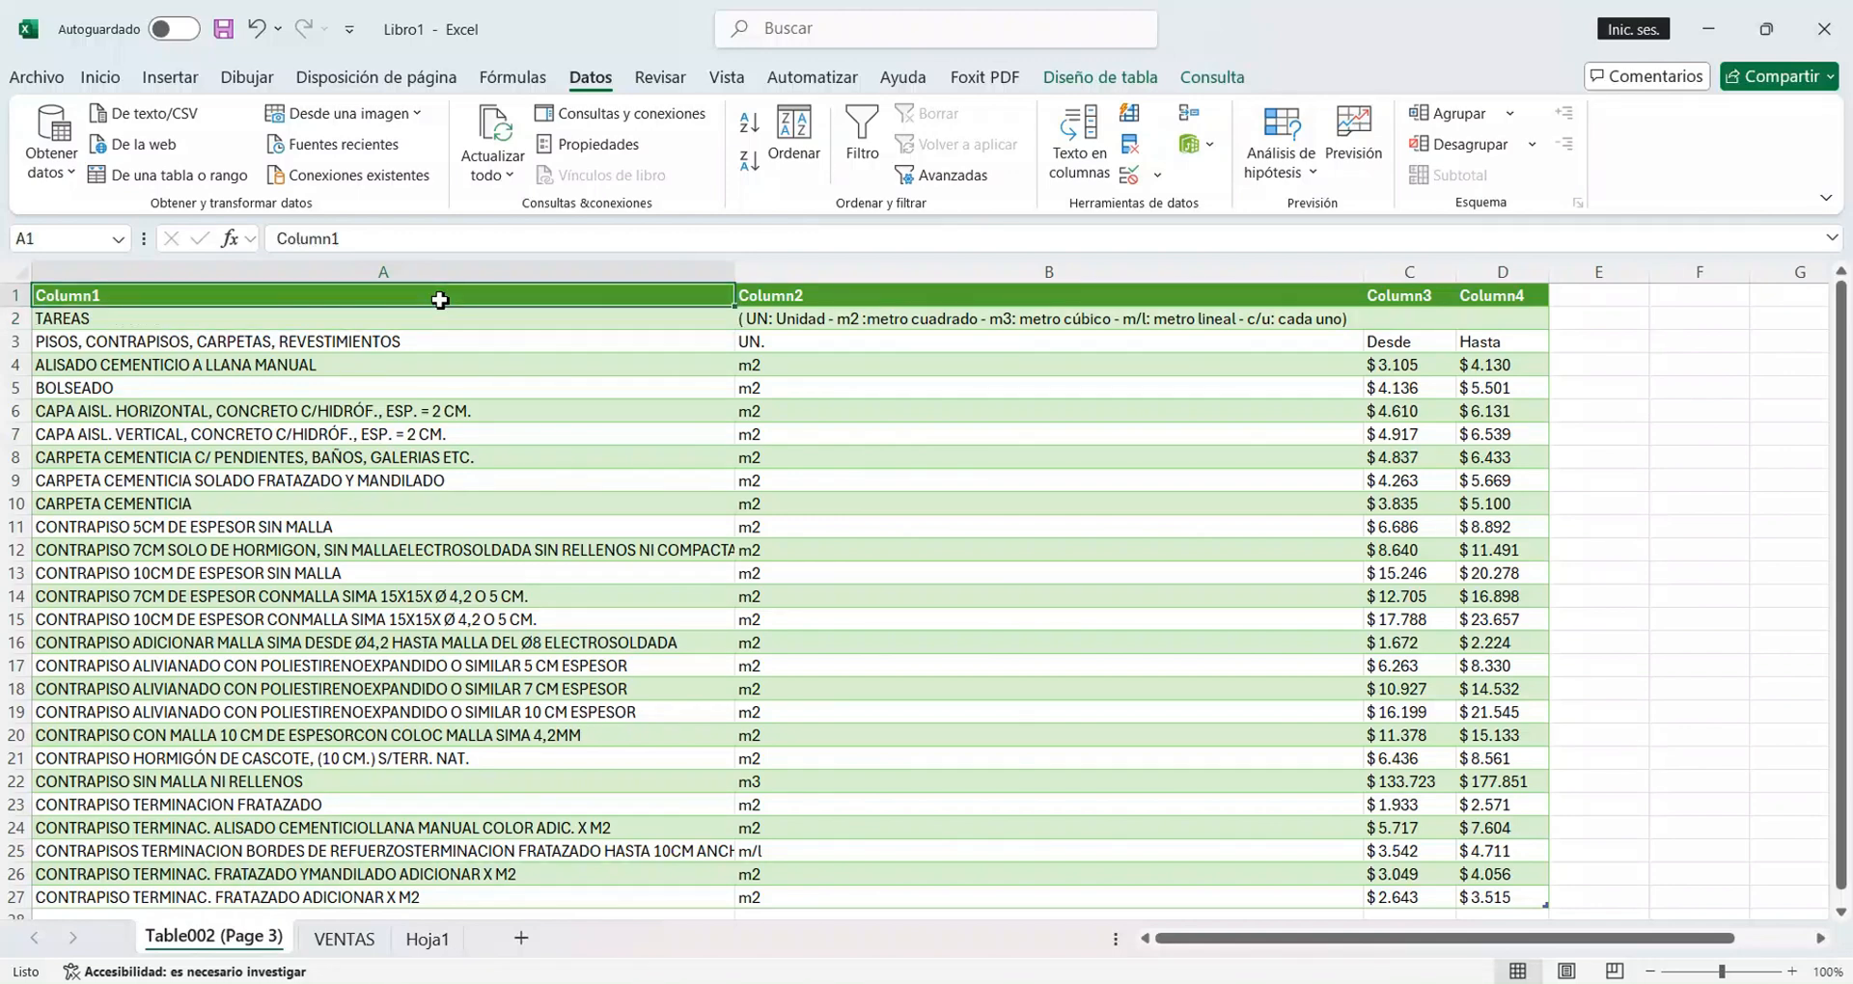
drag(440, 300, 628, 373)
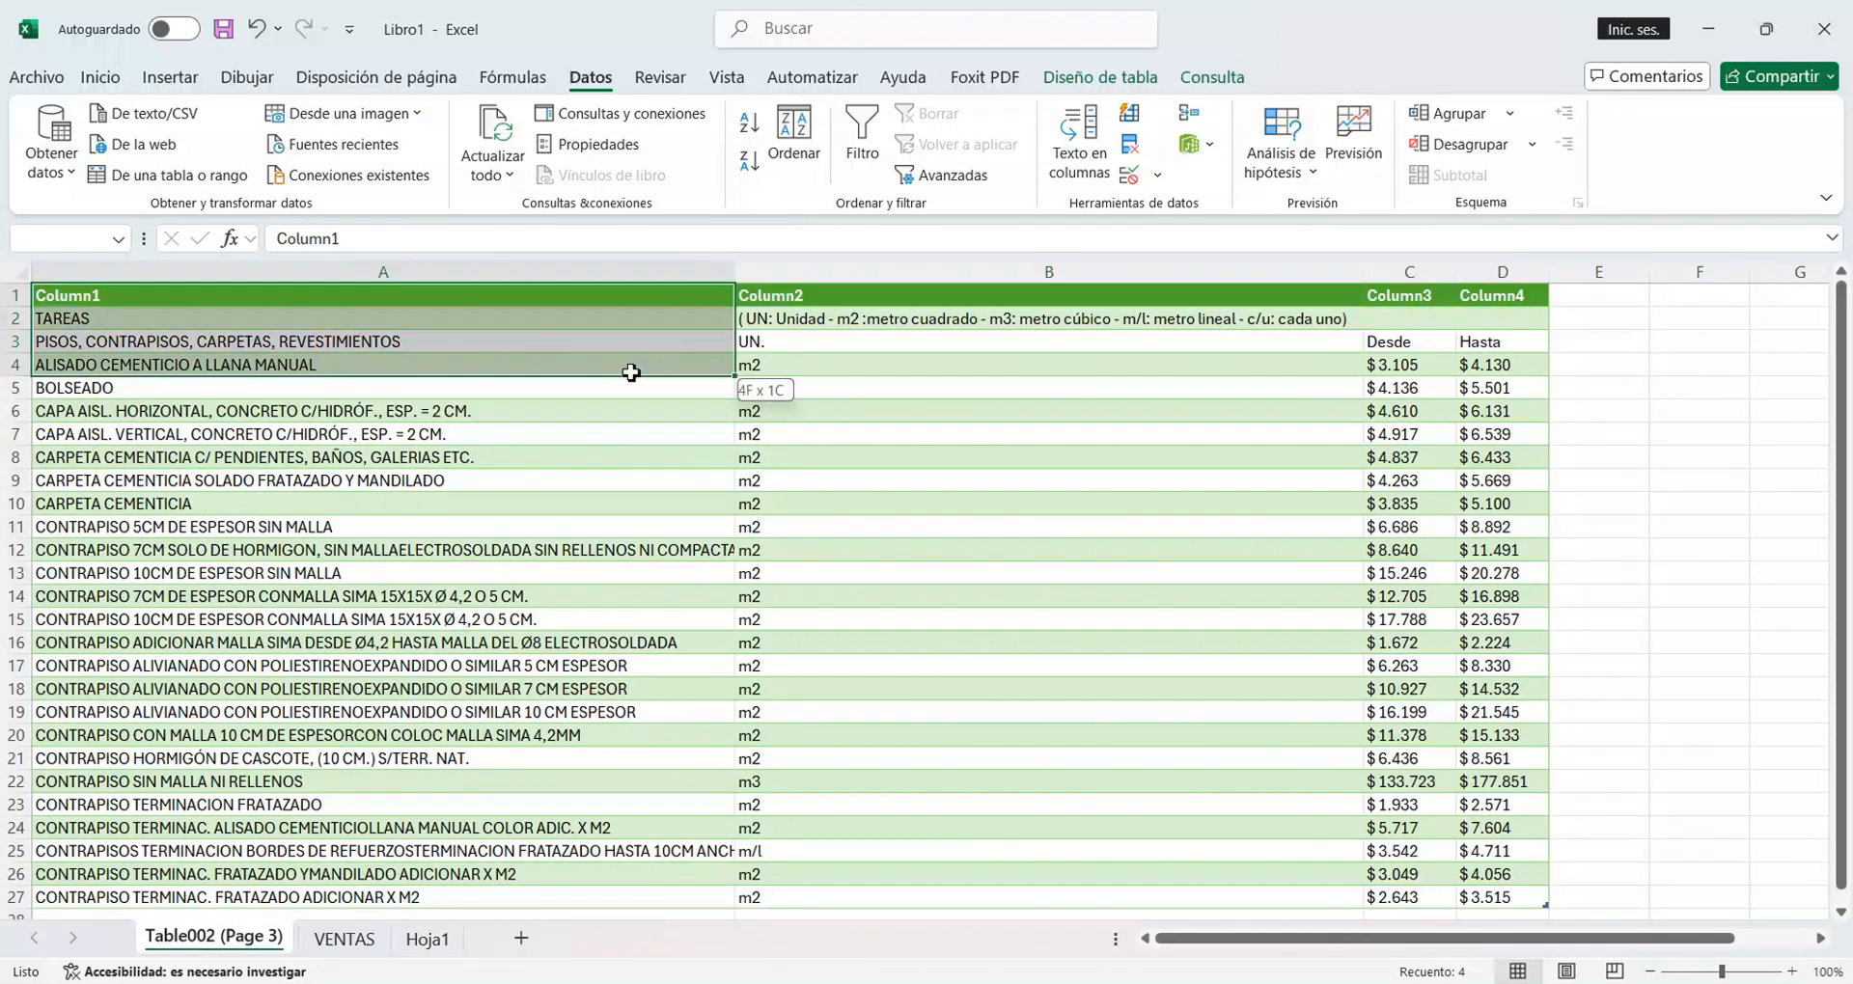
drag(632, 297, 1496, 896)
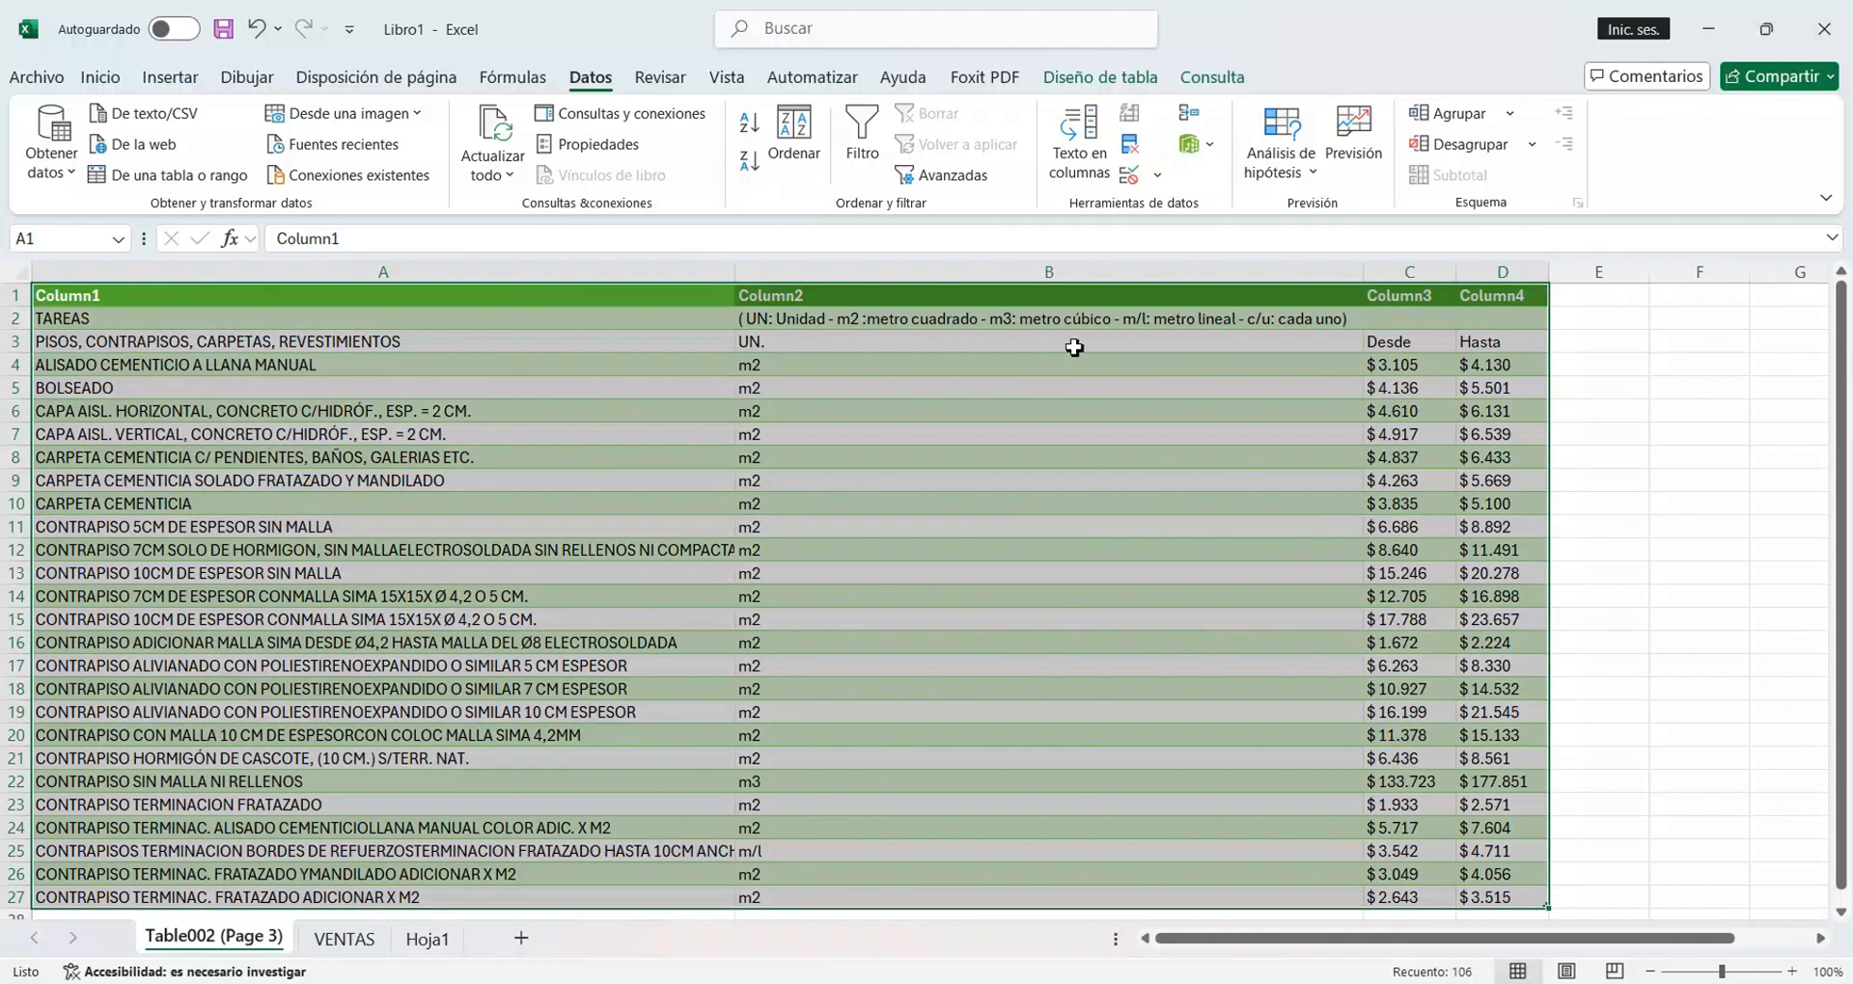
click(1100, 77)
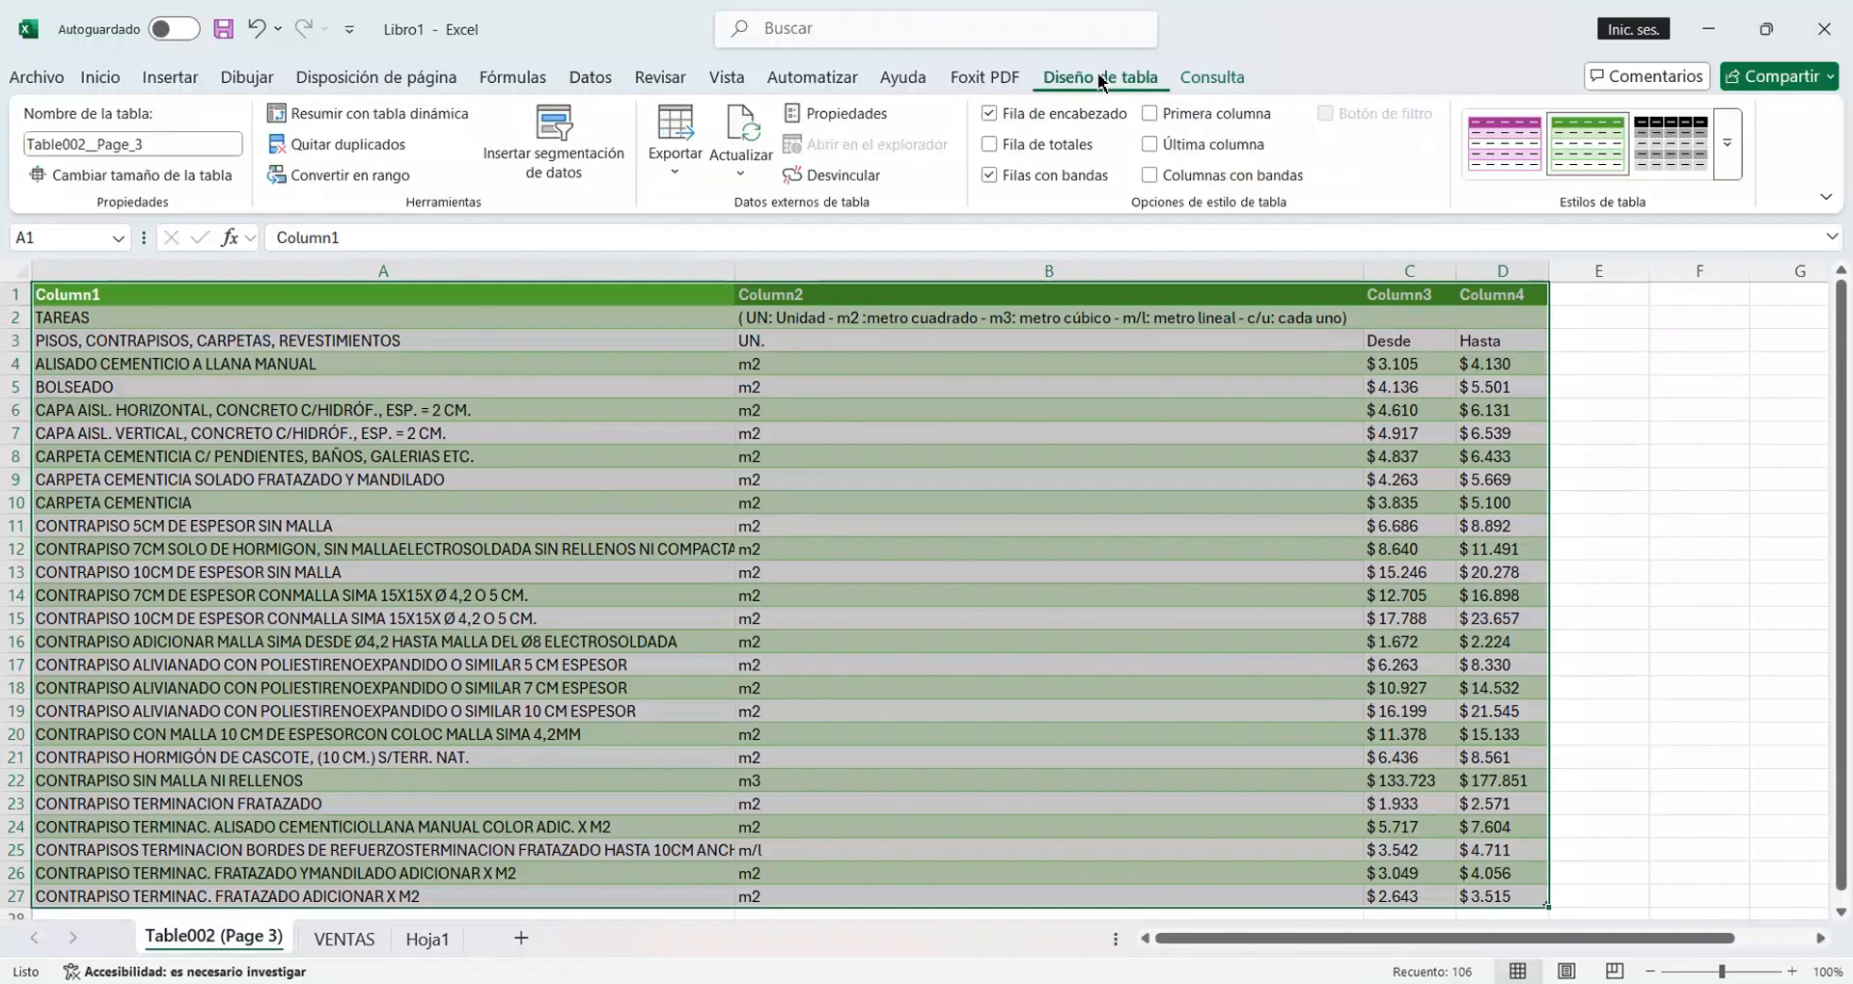
click(1727, 143)
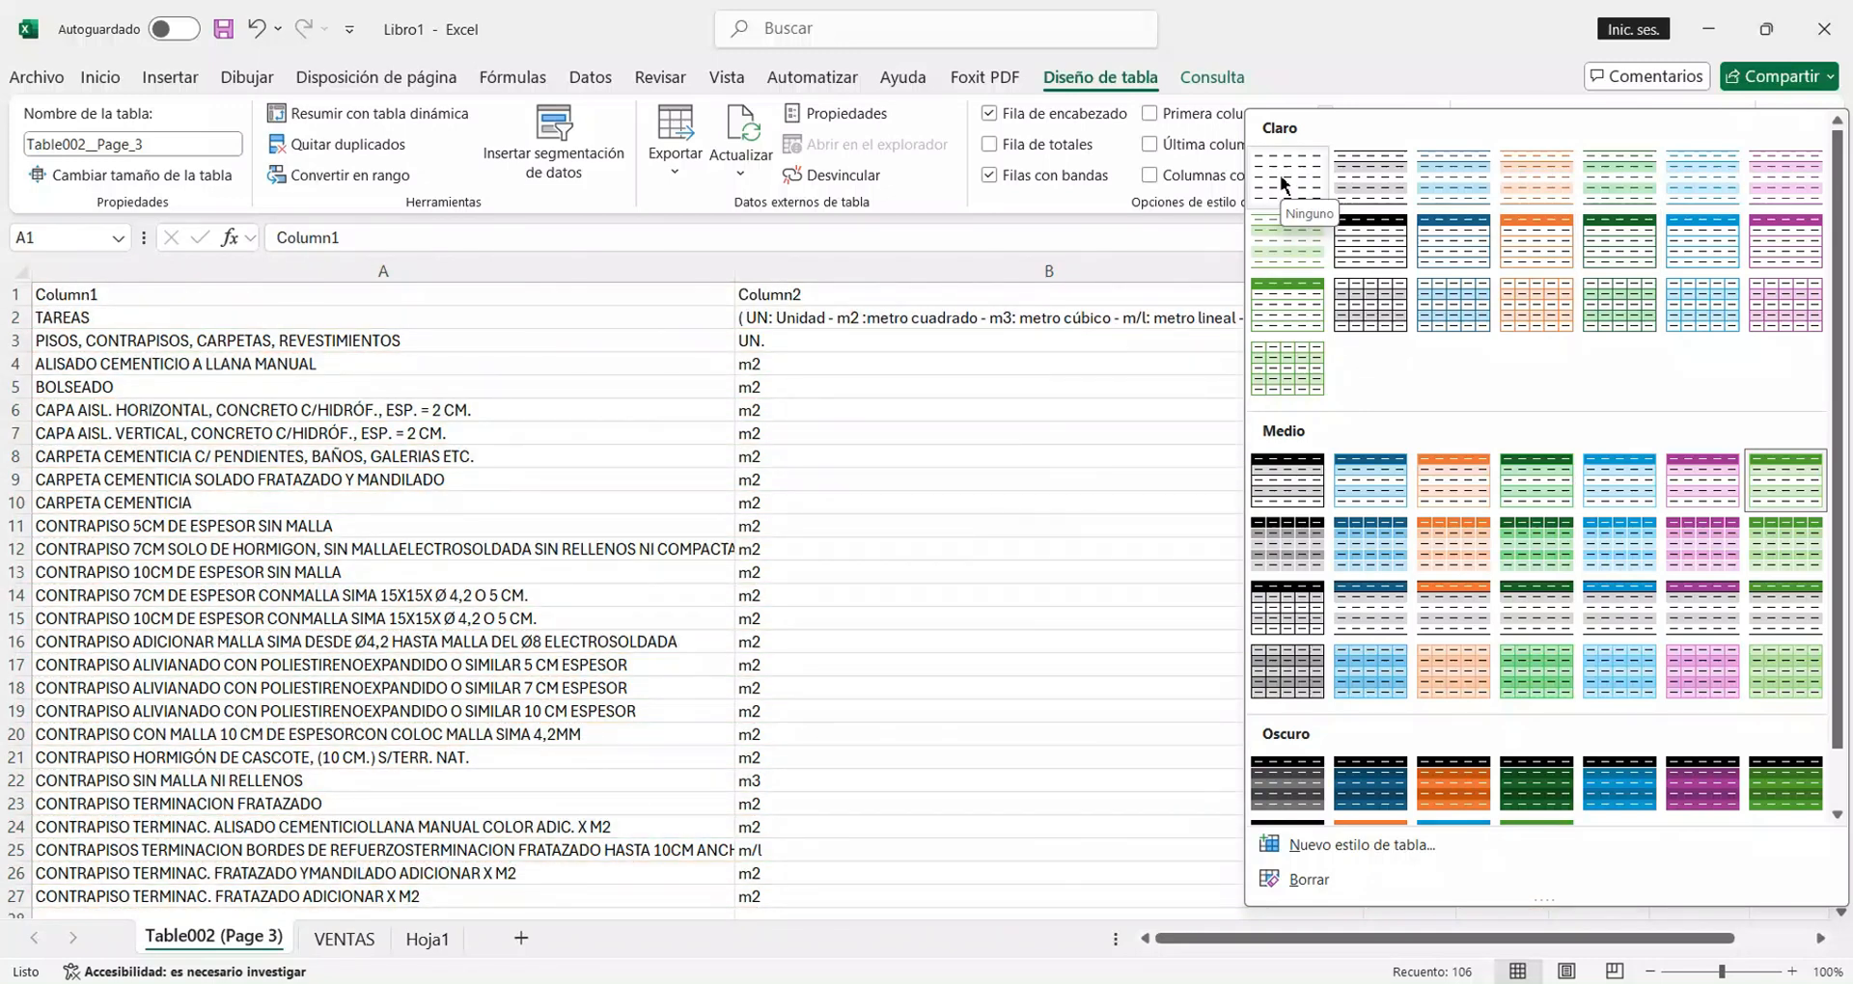
click(1282, 182)
click(458, 296)
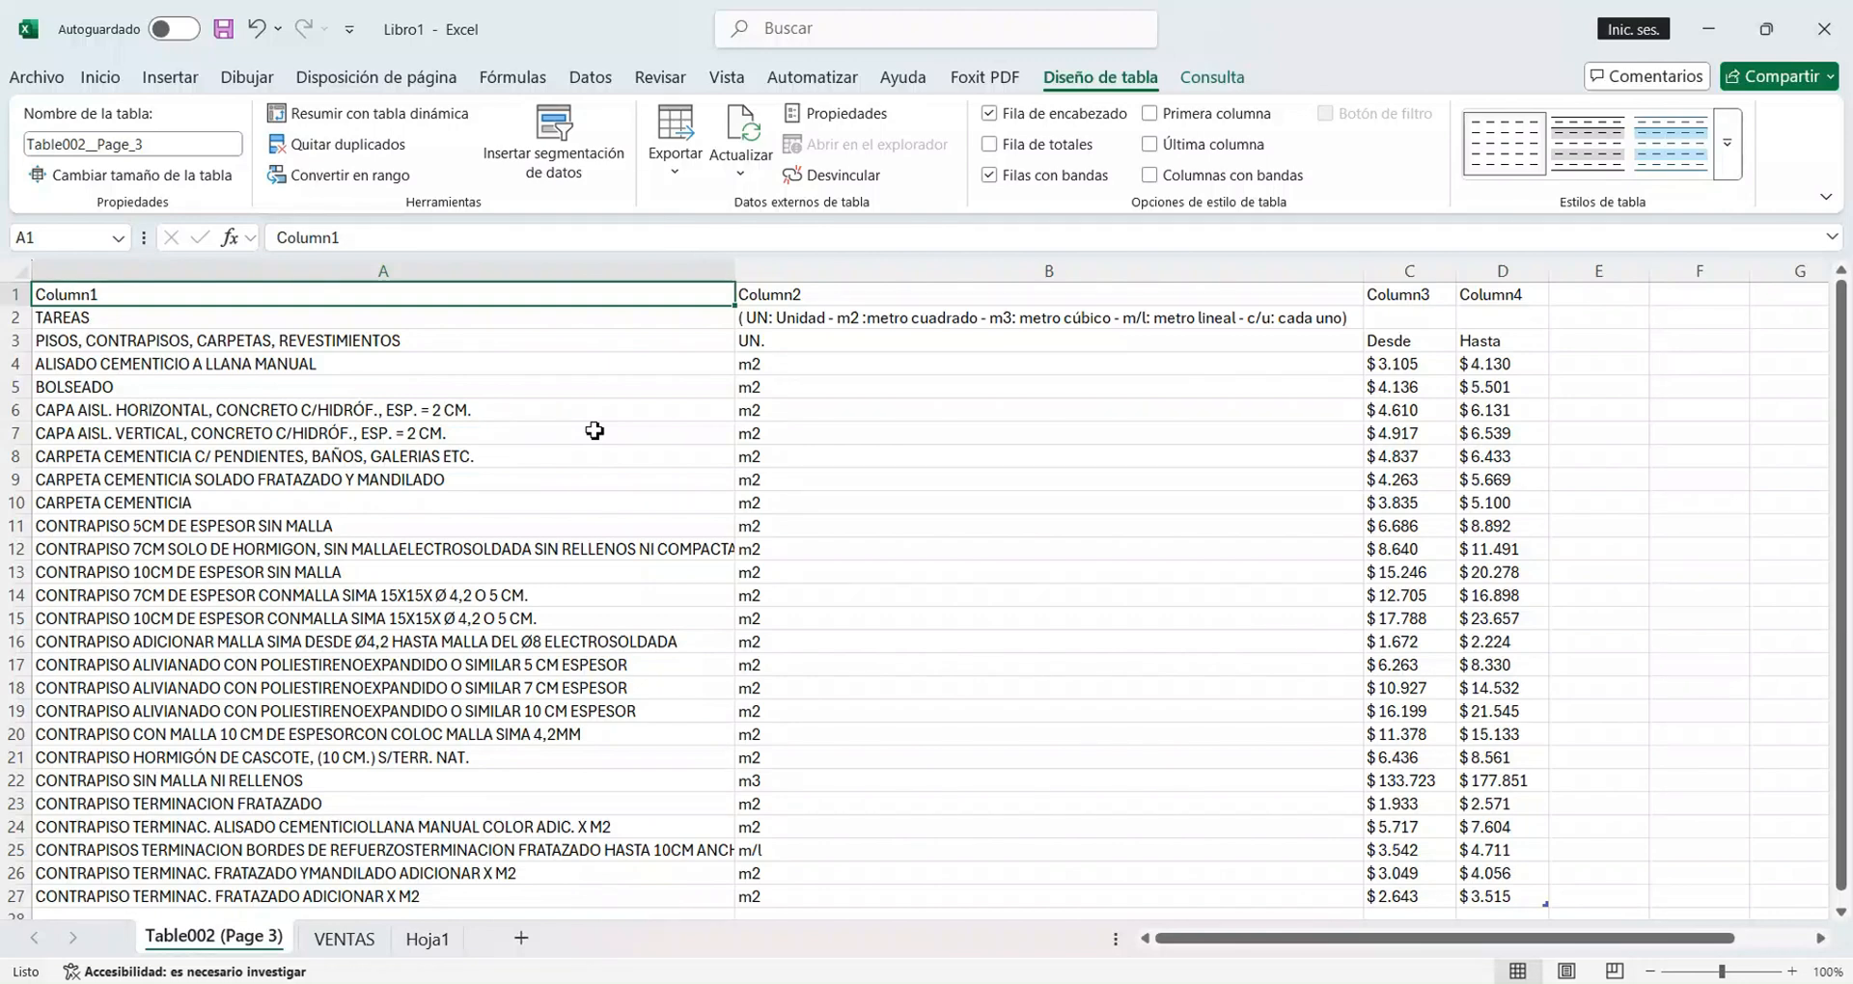
On the VENTAS sheet, set the sales table's style to Ninguno.
click(349, 942)
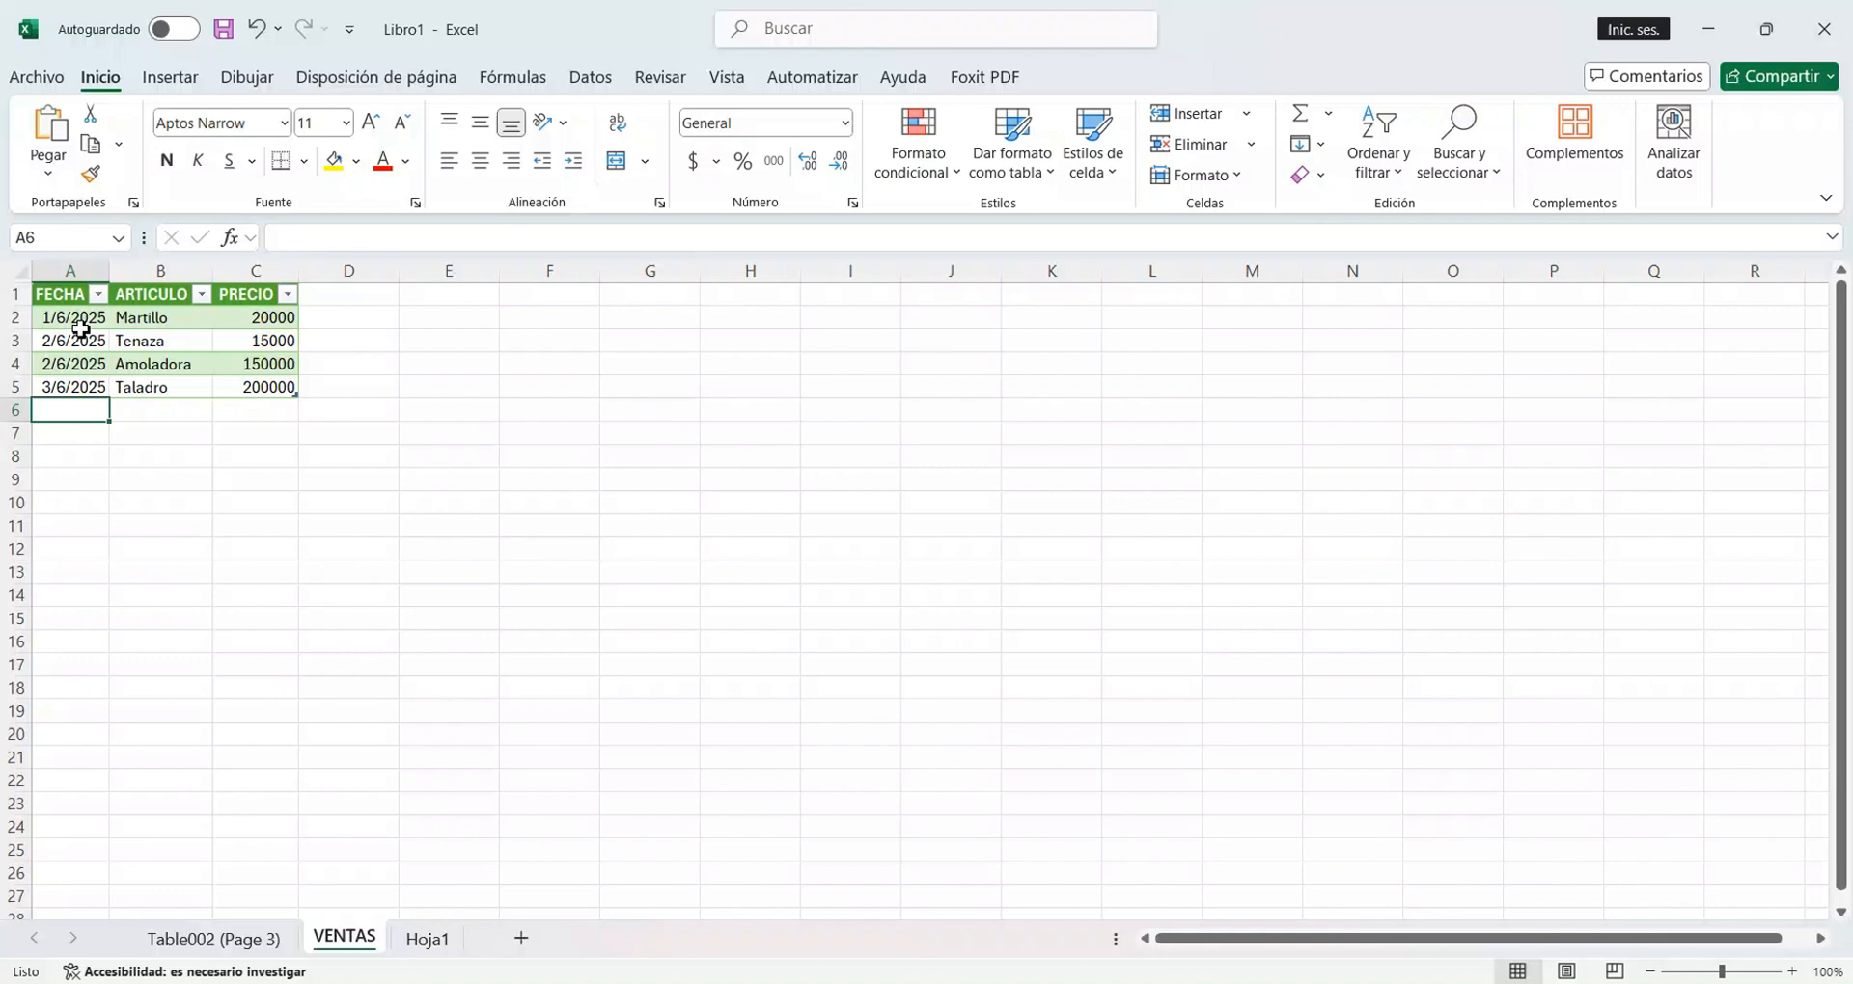
drag(56, 301, 255, 392)
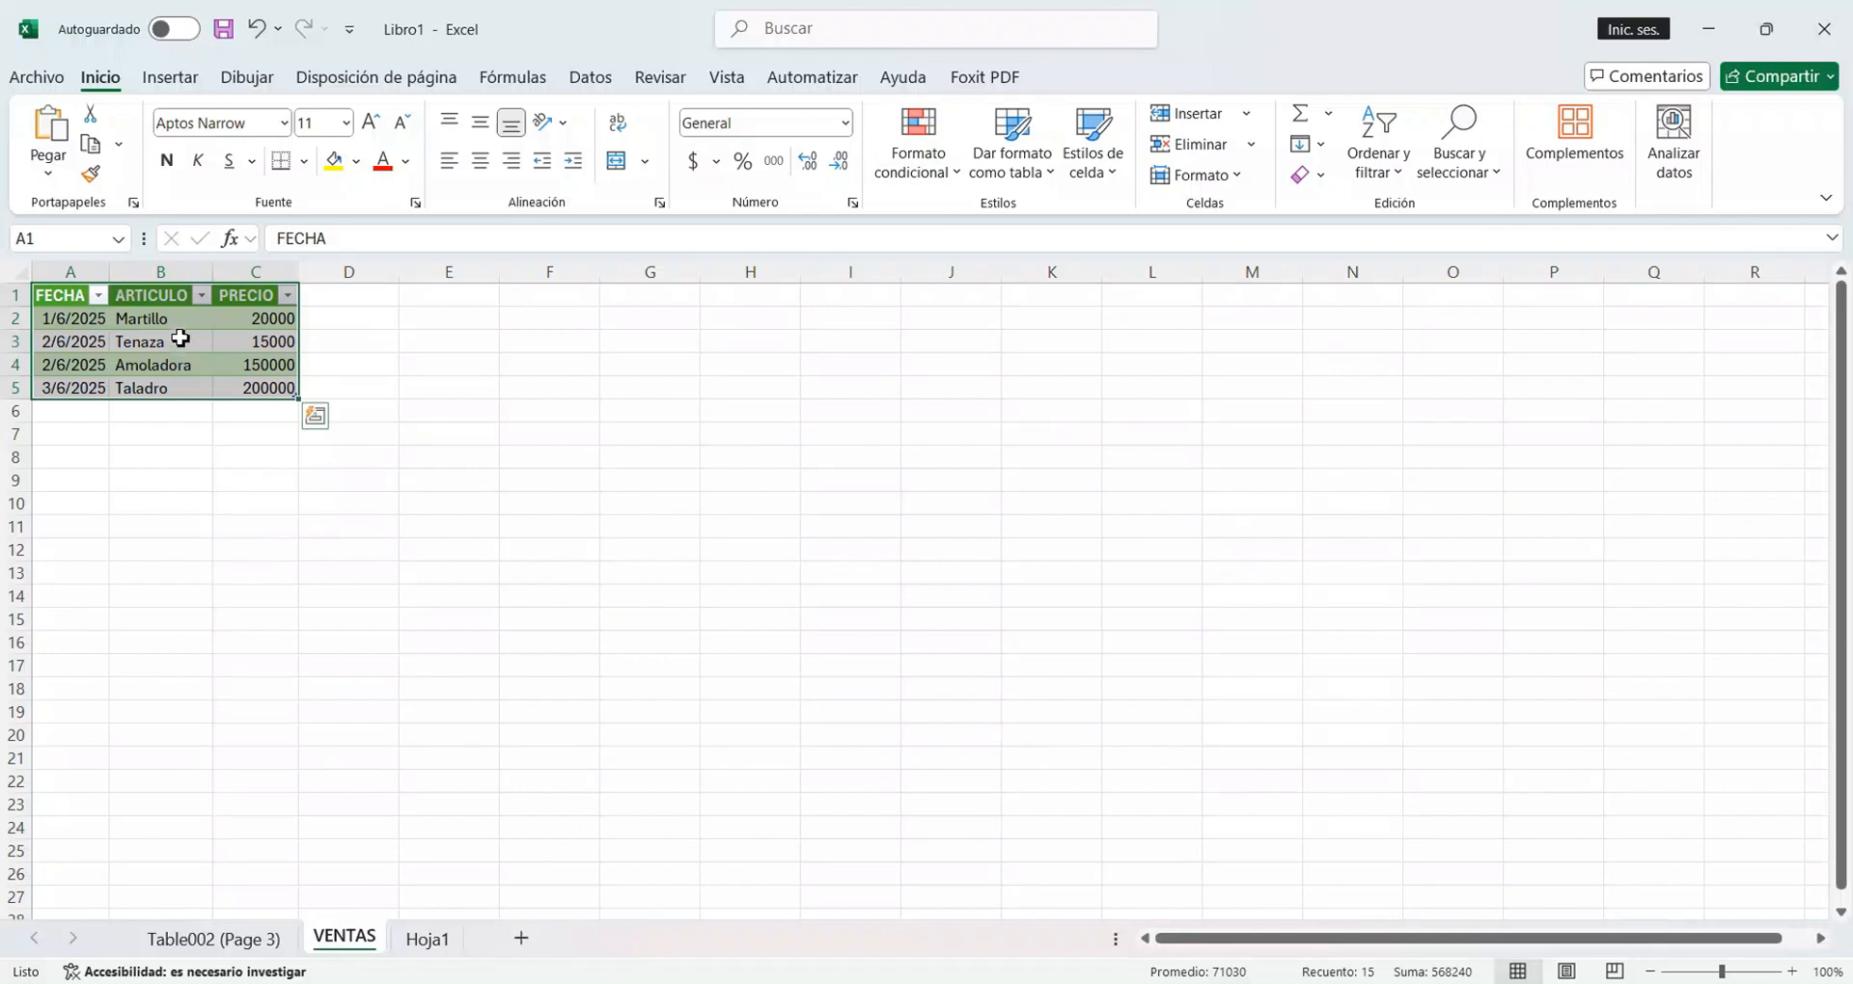
click(181, 343)
drag(88, 319, 280, 386)
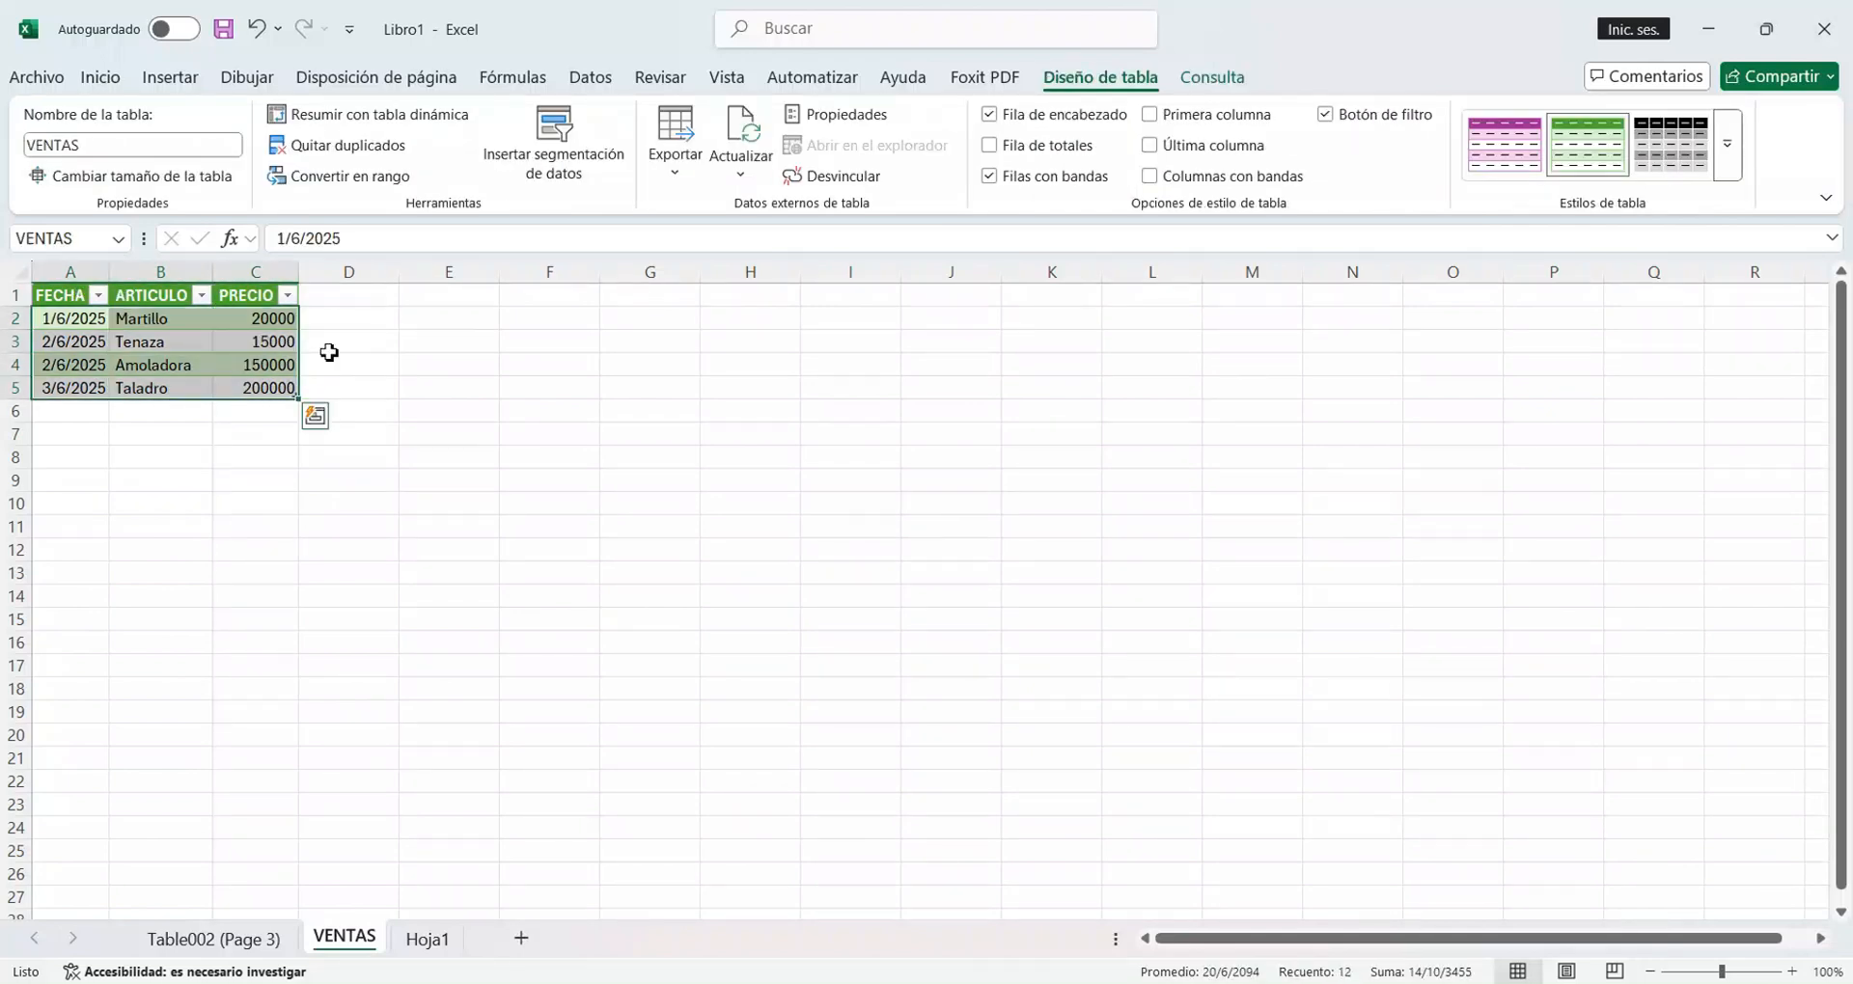
click(1724, 147)
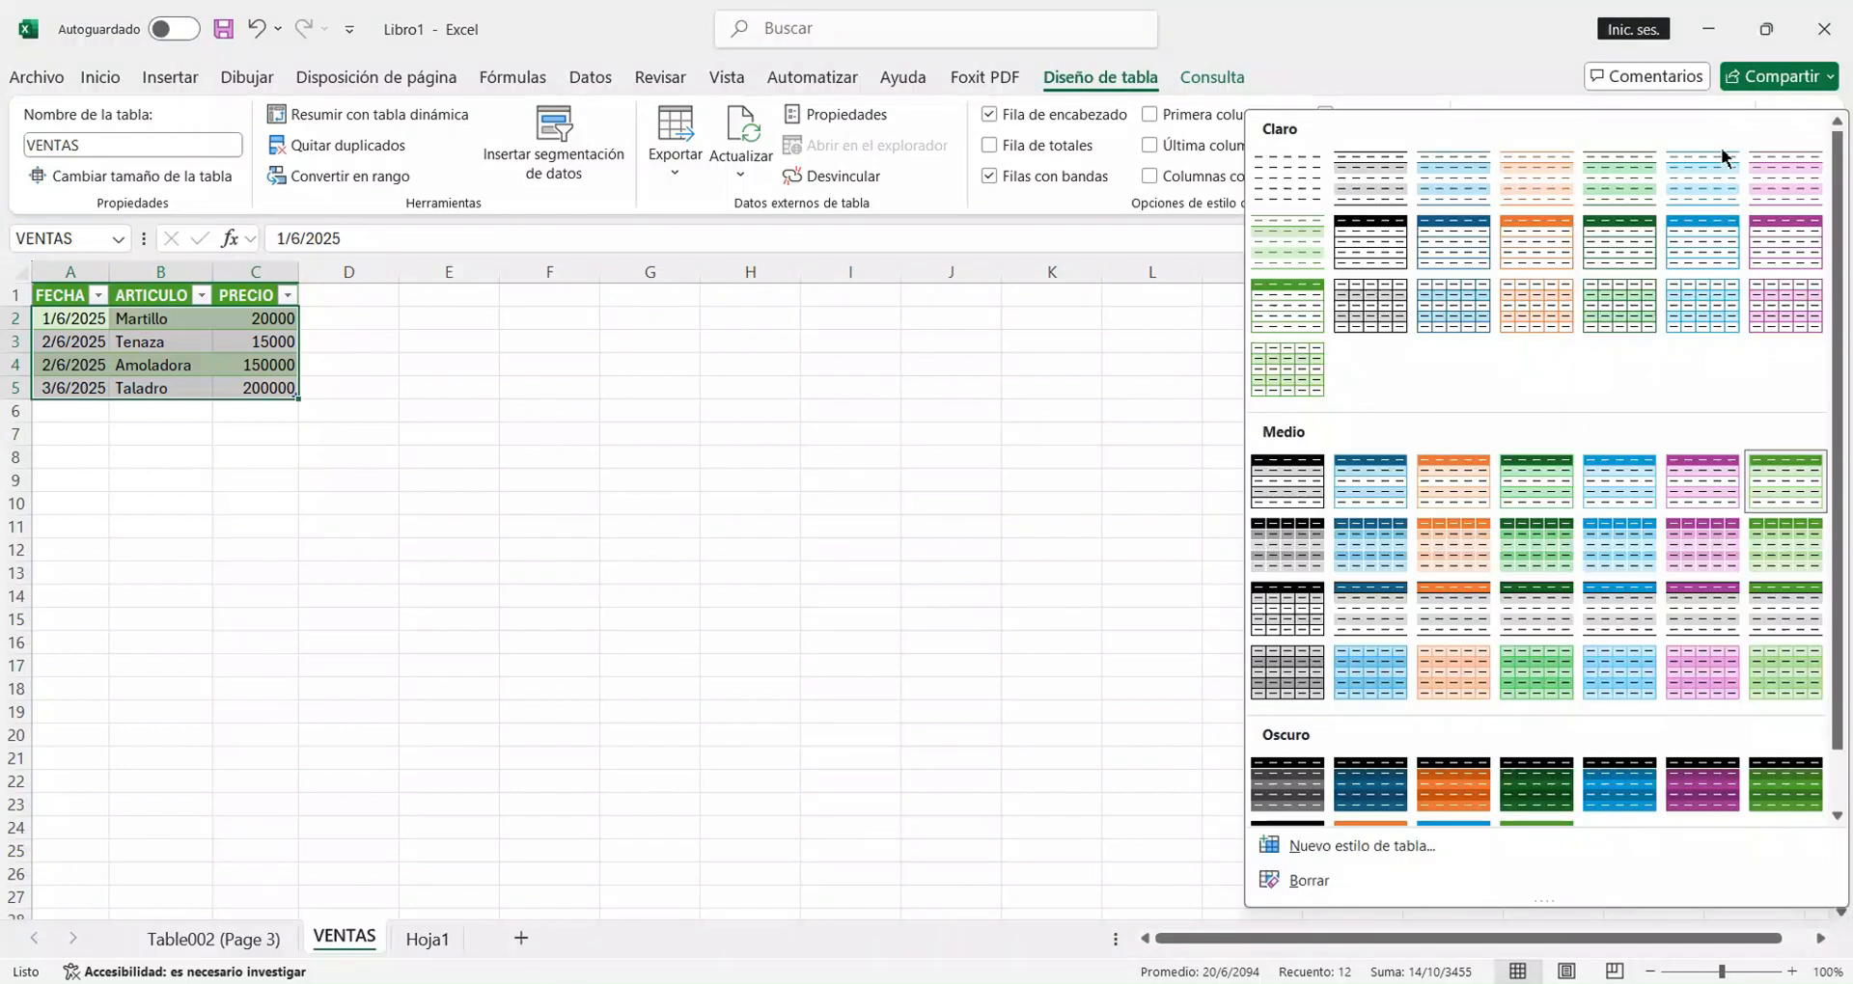
click(1282, 191)
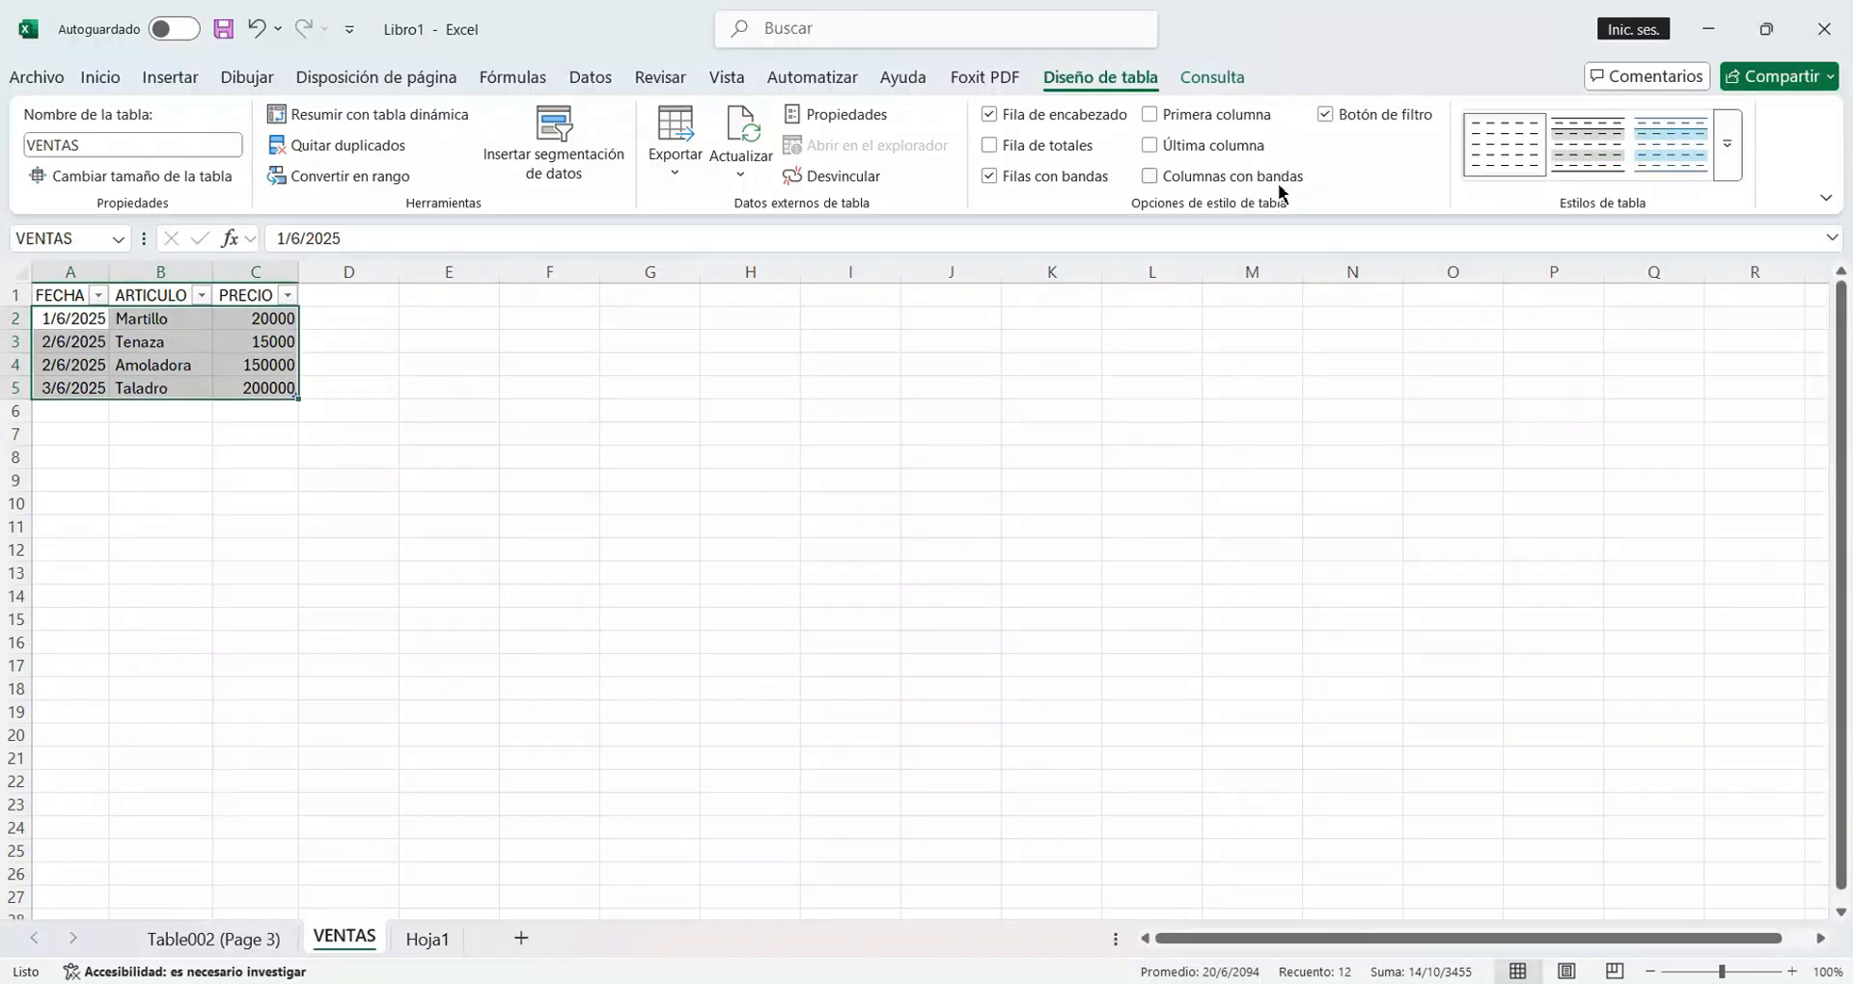
Turn off the filter on the FECHA, ARTICULO and PRECIO headers of the VENTAS table.
click(584, 76)
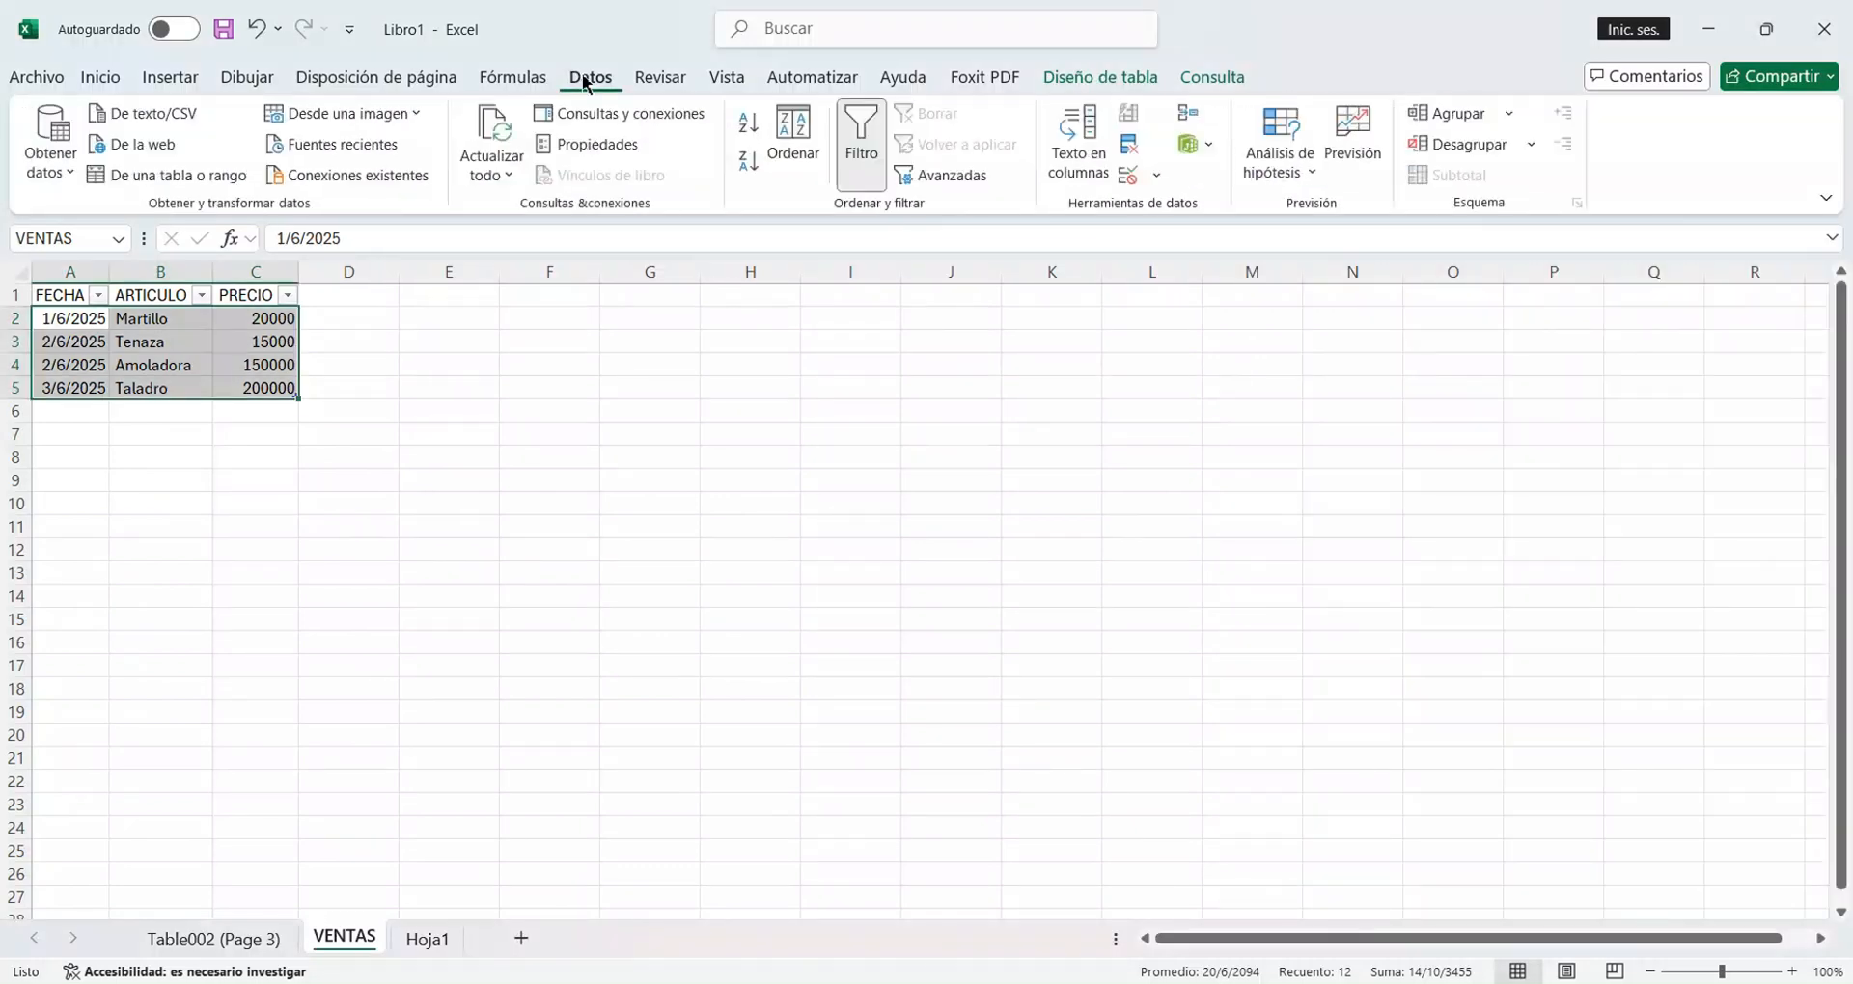
click(862, 140)
click(256, 295)
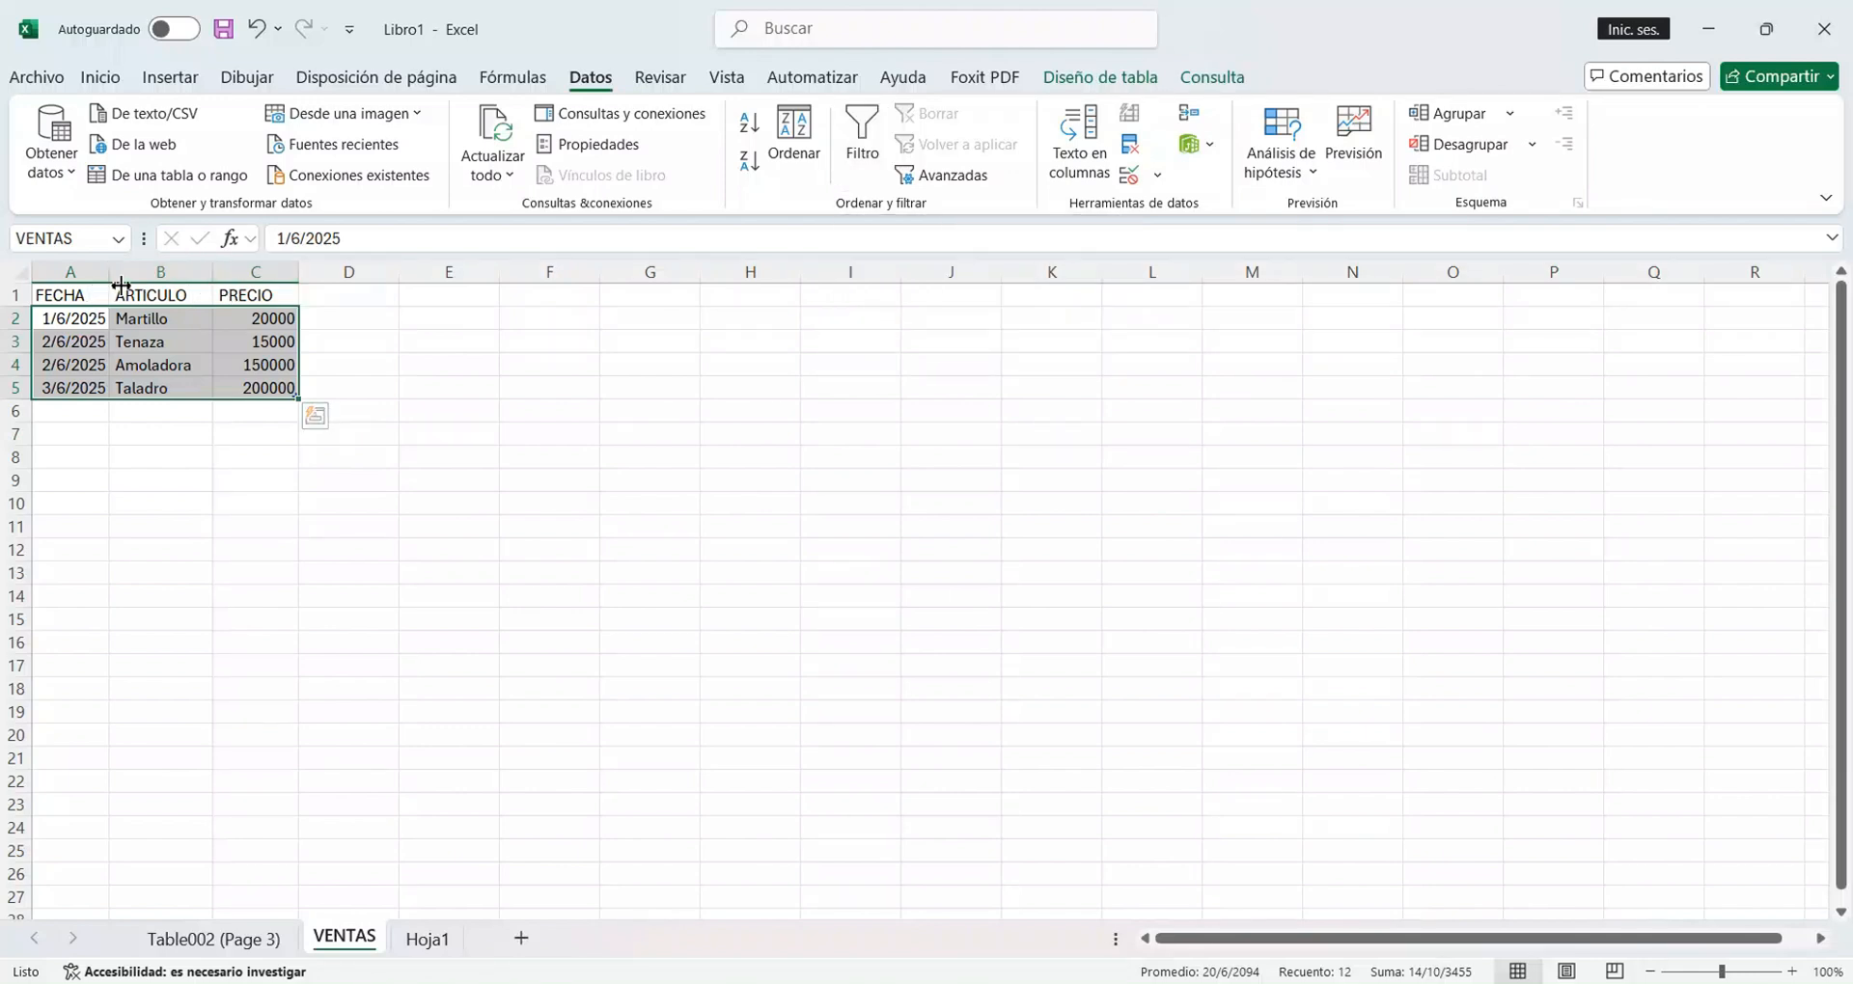
click(81, 301)
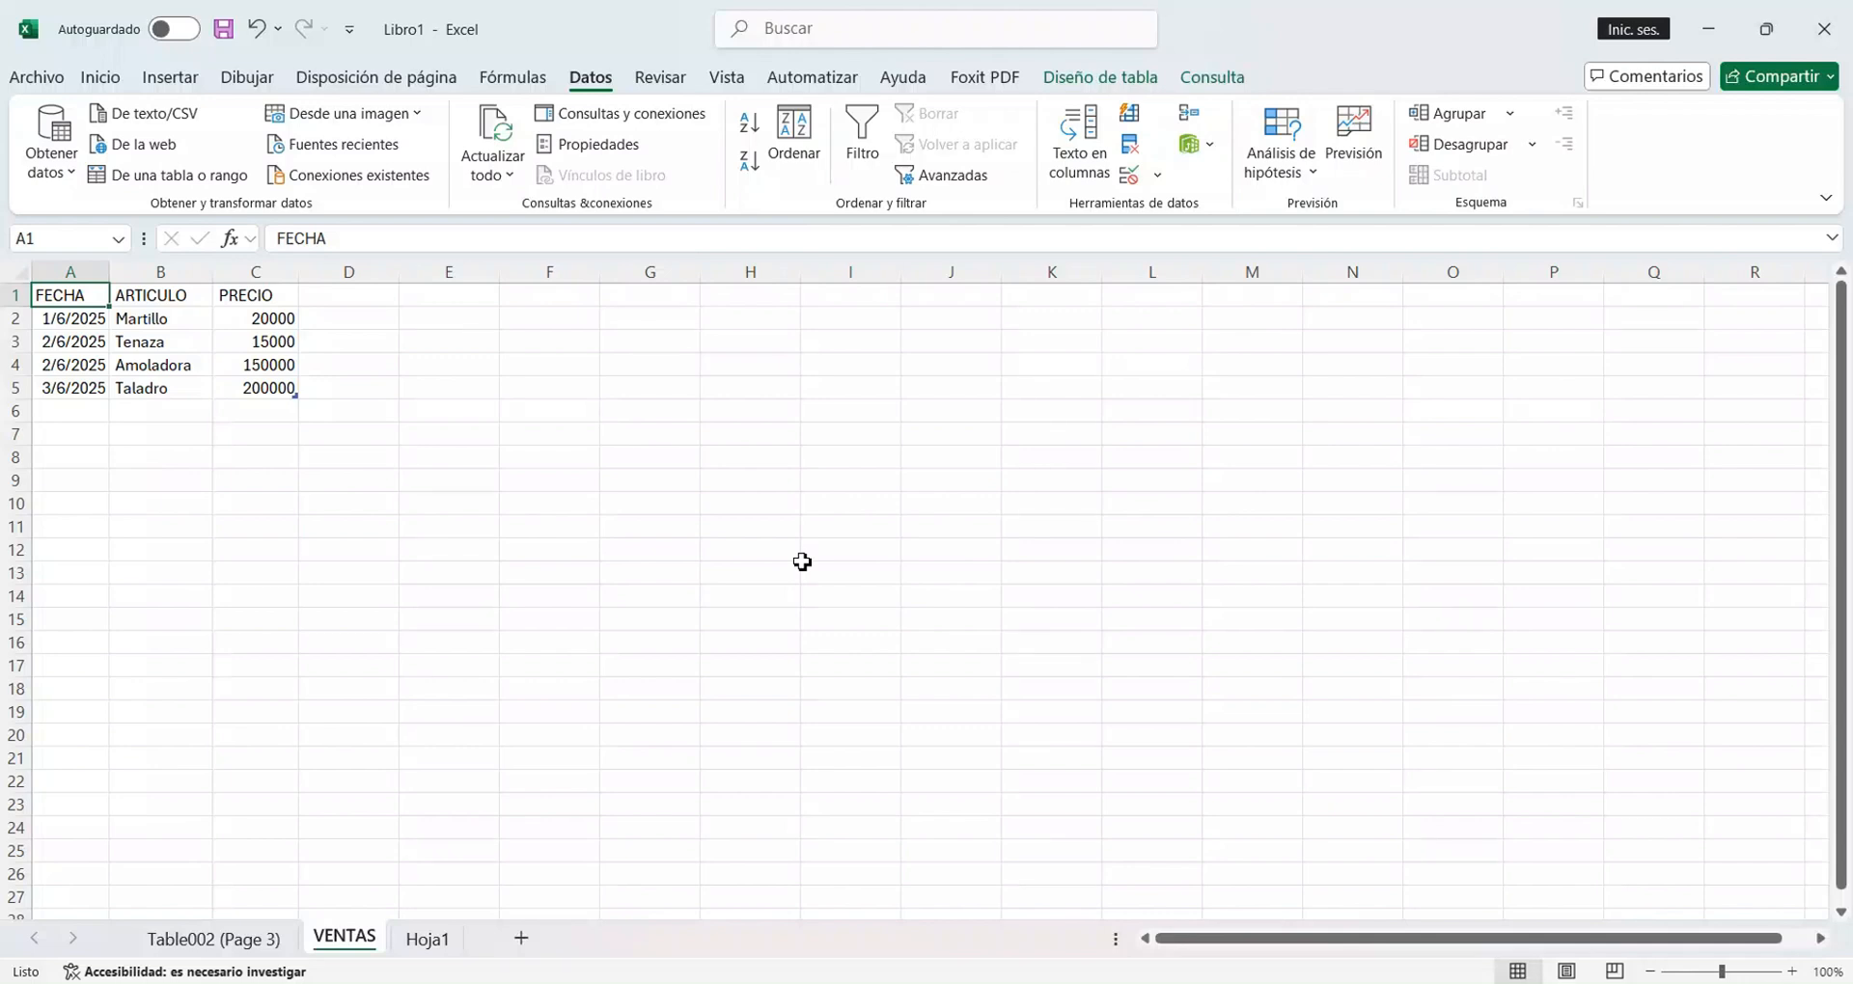
Delete the Table002 (Page 3) and VENTAS sheets permanently, keeping only Hoja1.
right_click(228, 942)
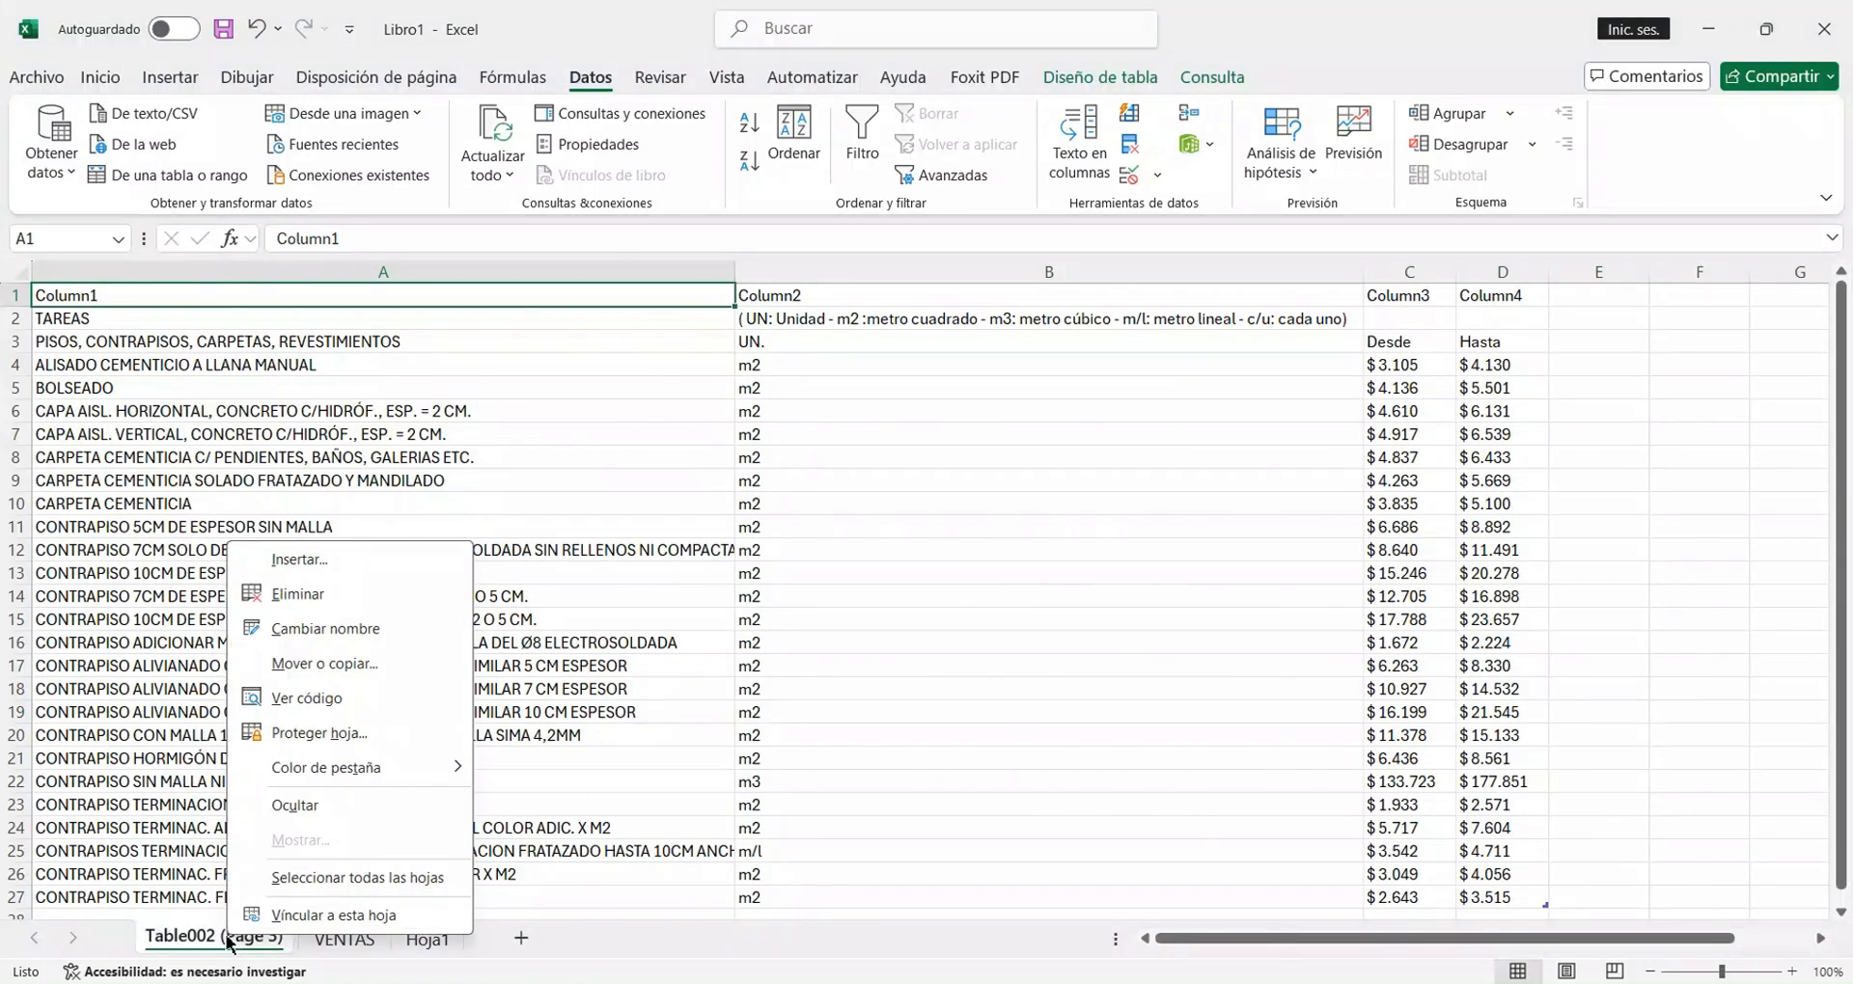
click(332, 593)
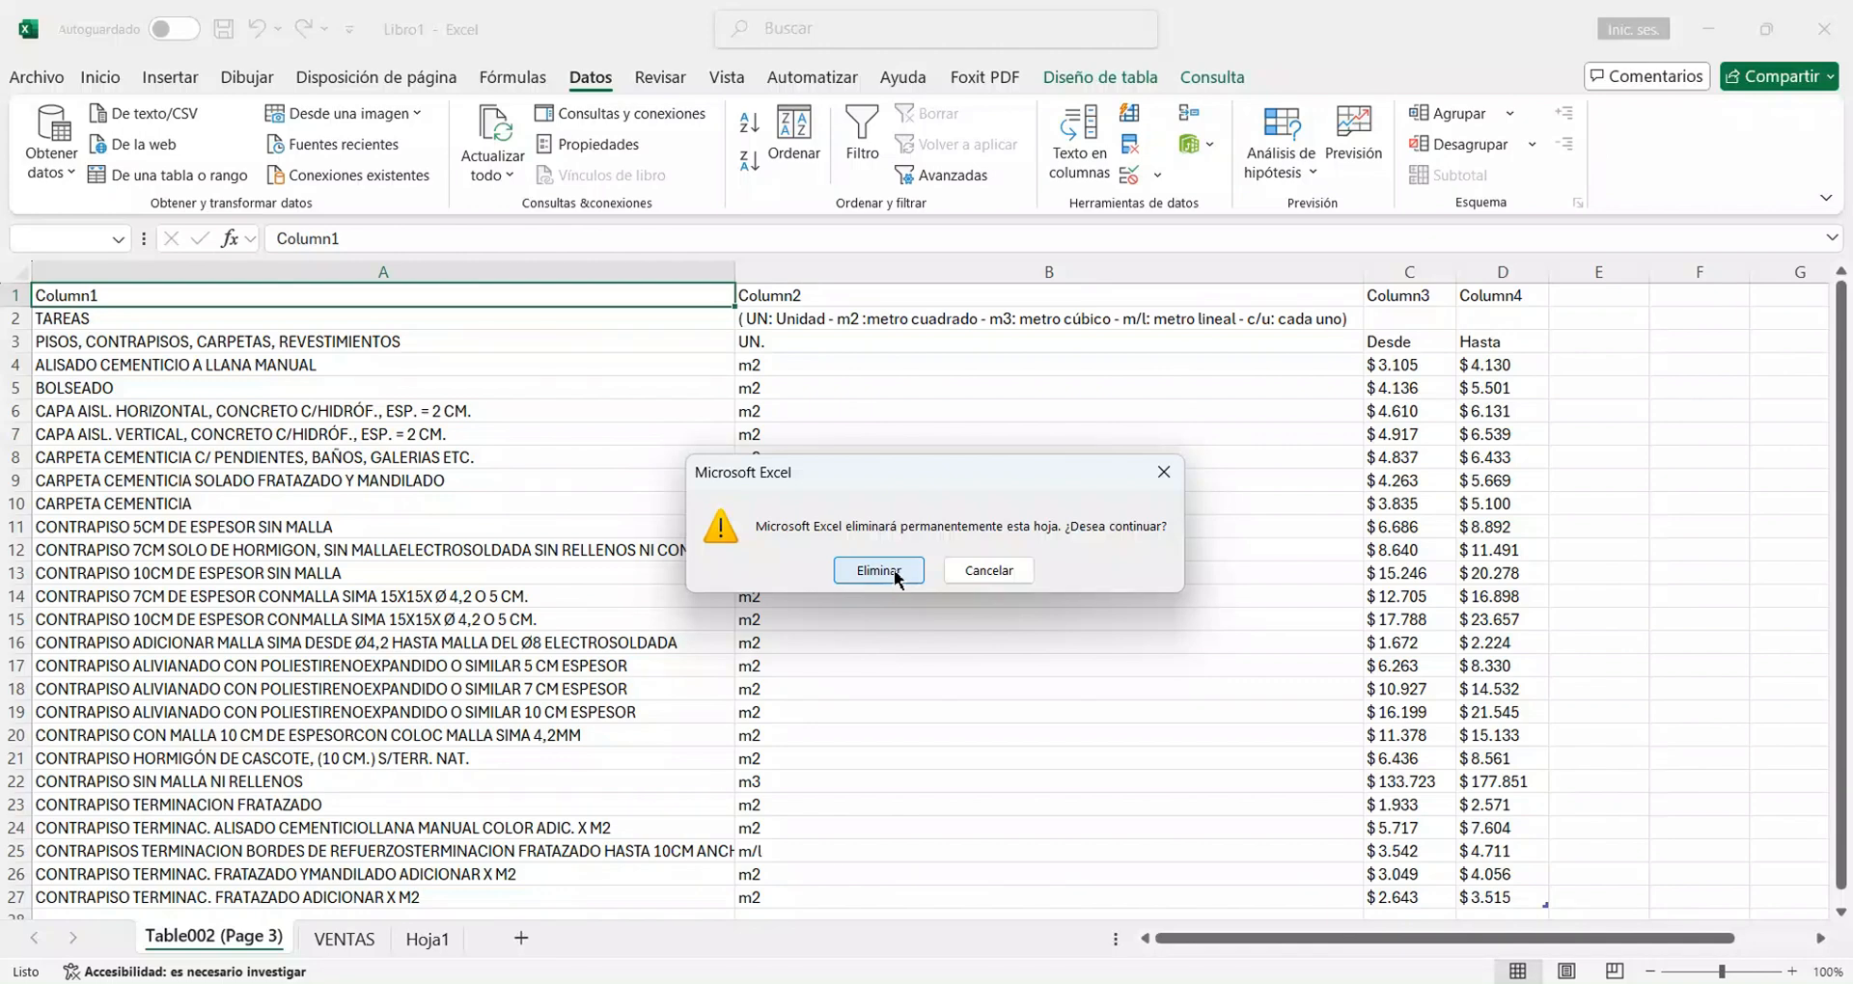
click(895, 573)
right_click(185, 942)
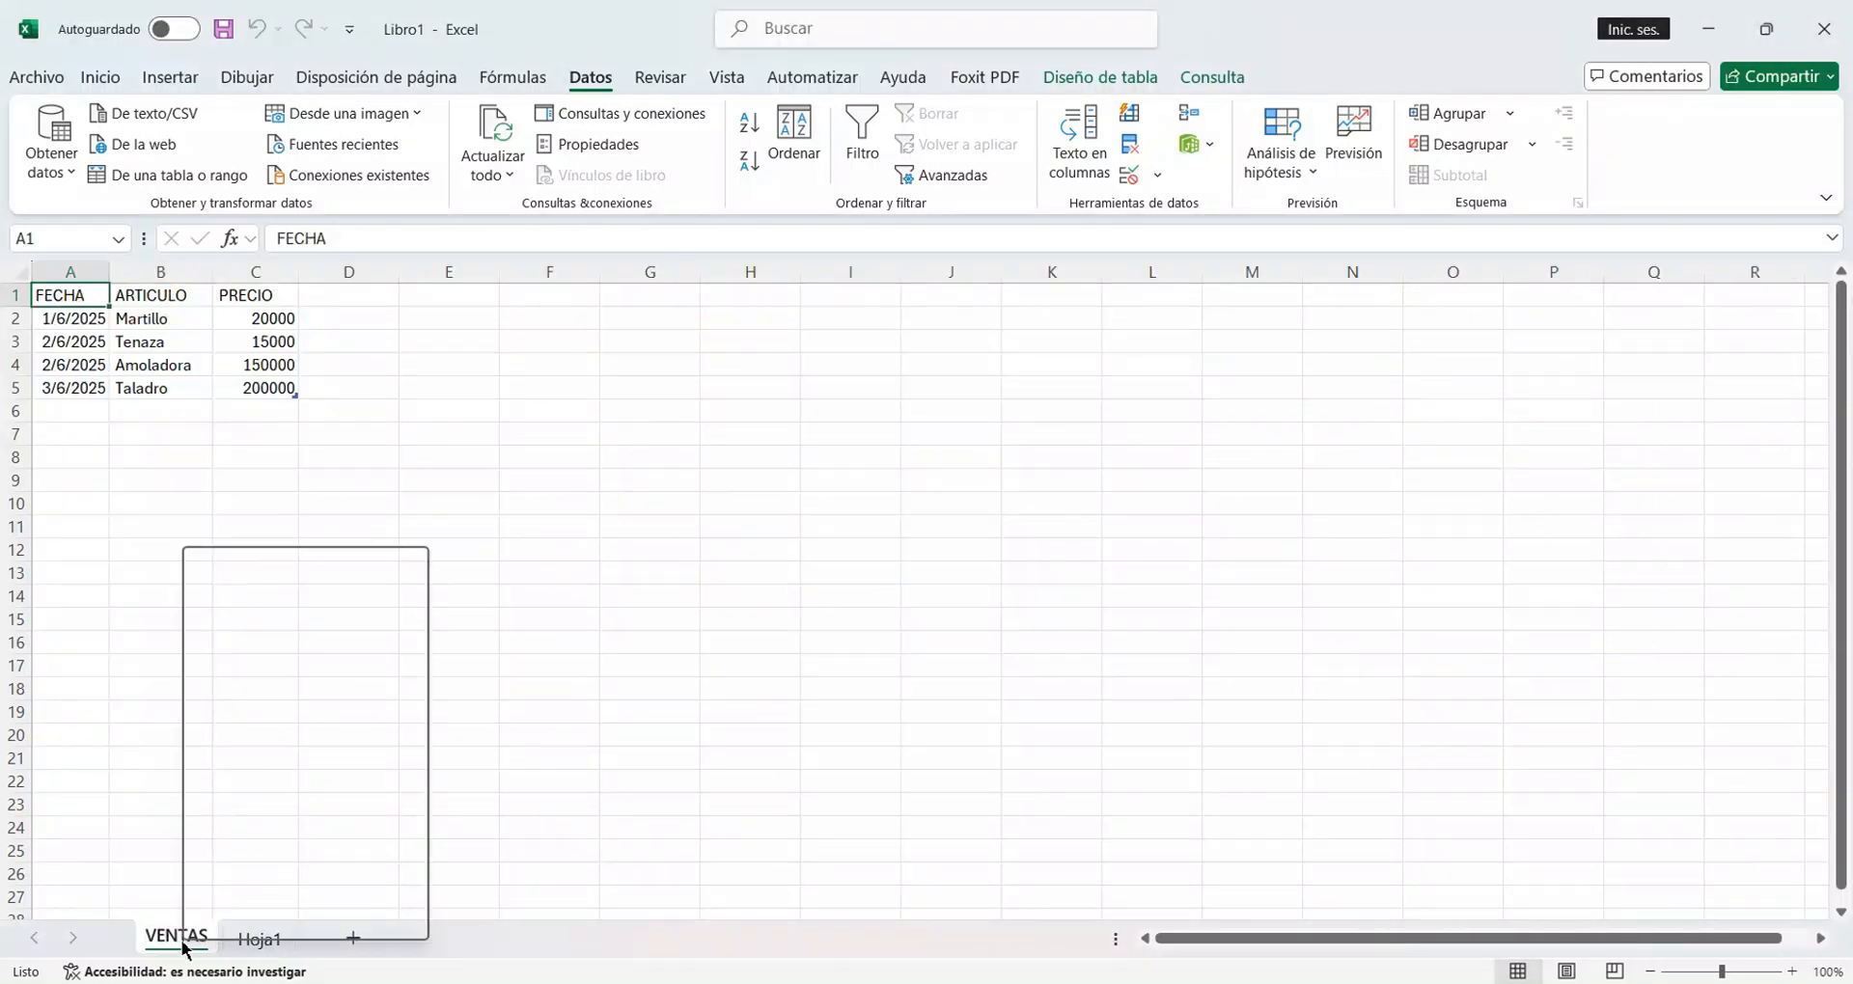
click(330, 600)
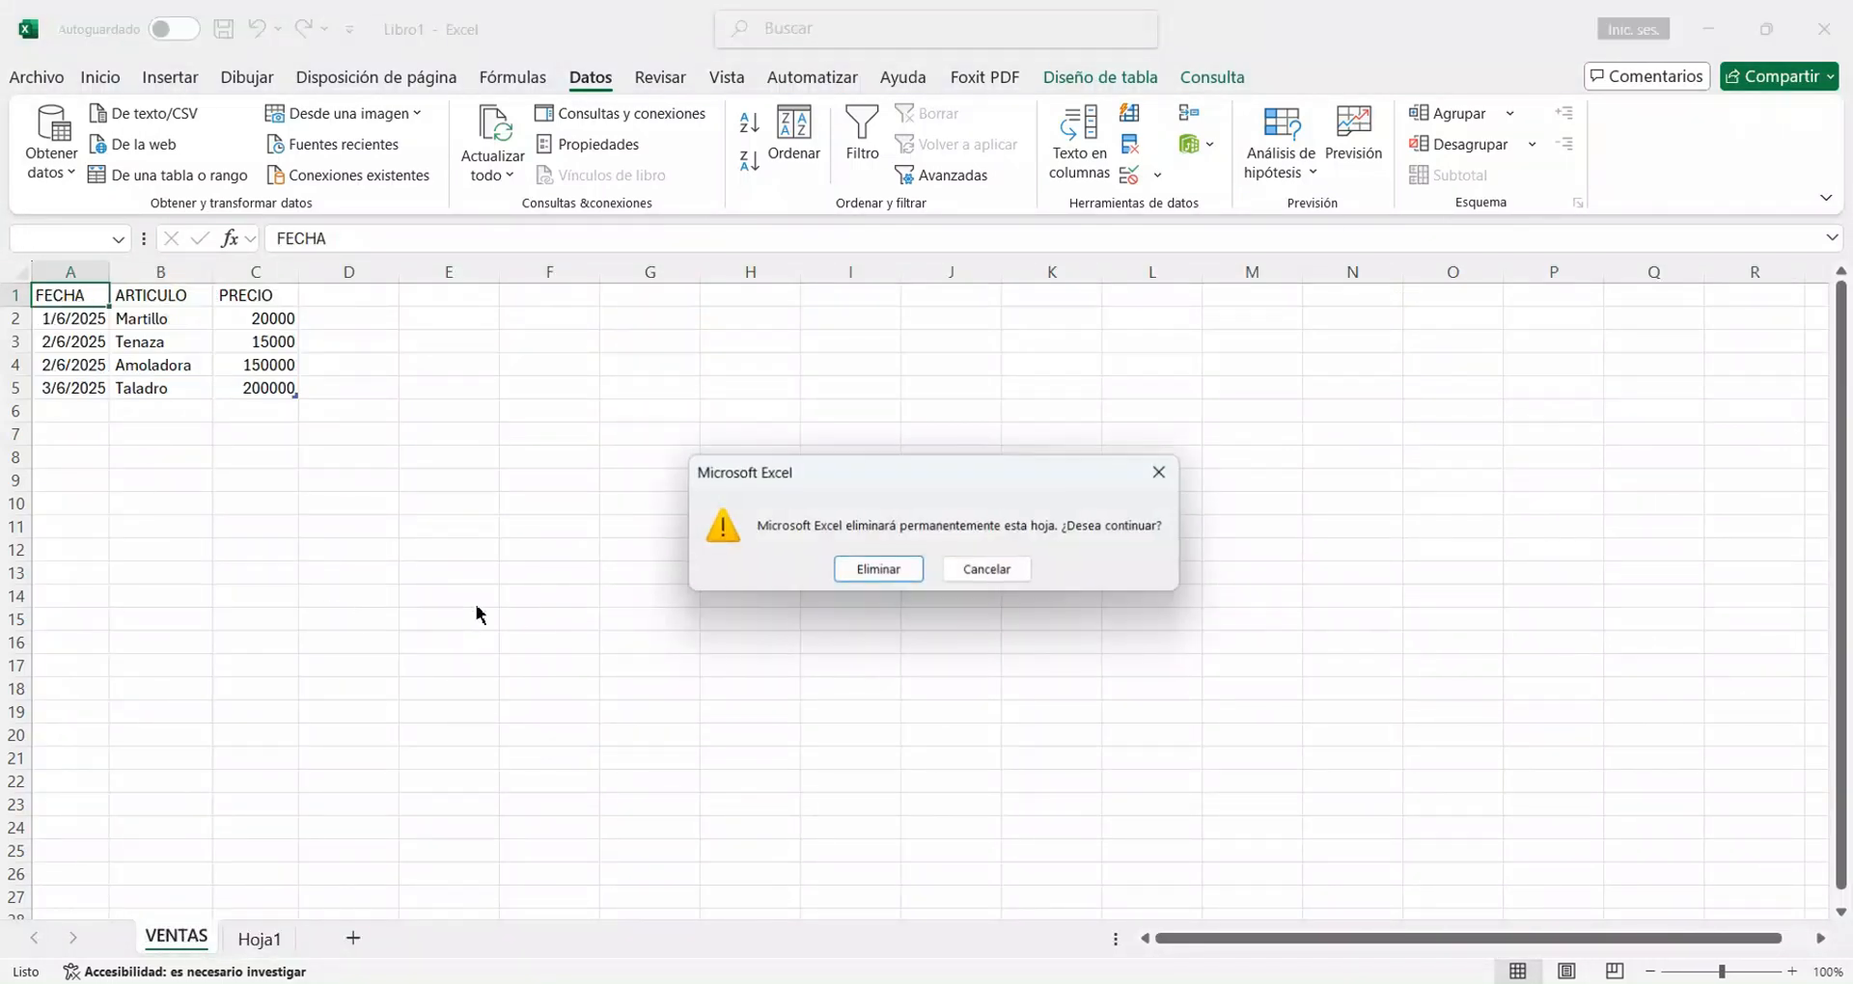
click(874, 577)
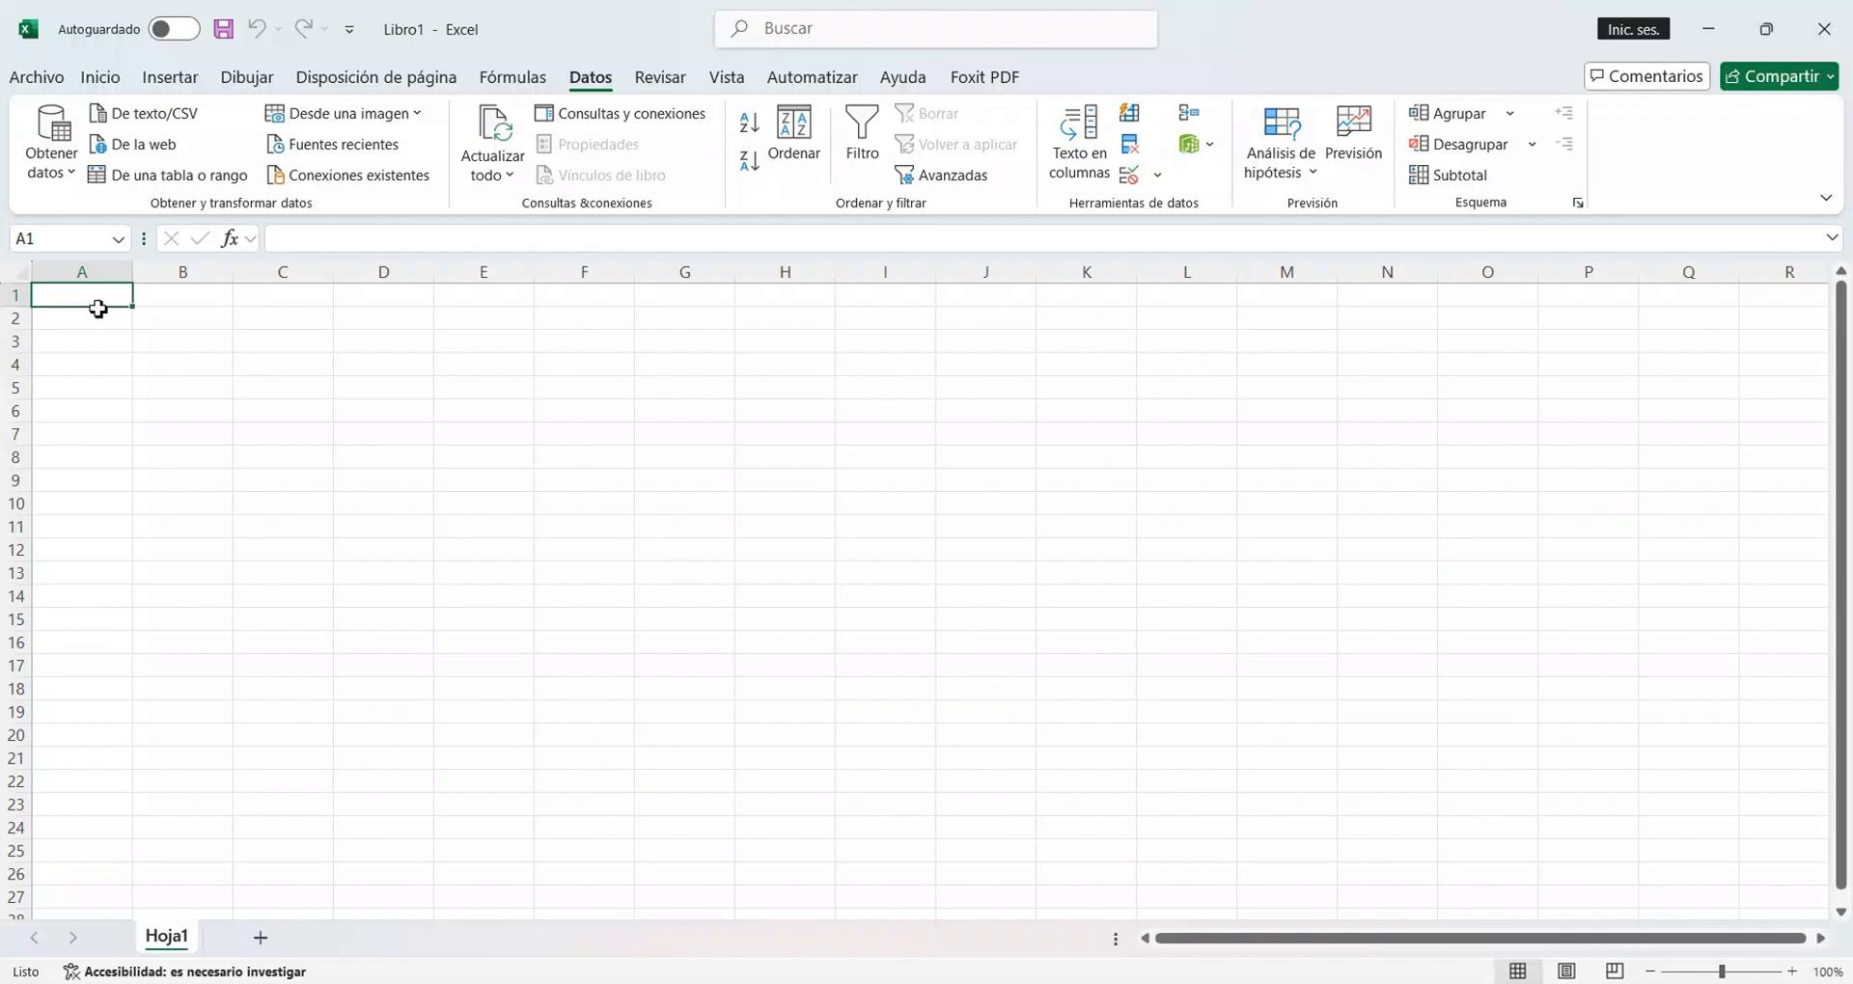
Enter the text CODIGO ARTICULO PRECIO in cell A1 of Hoja1.
text(CODIGO)
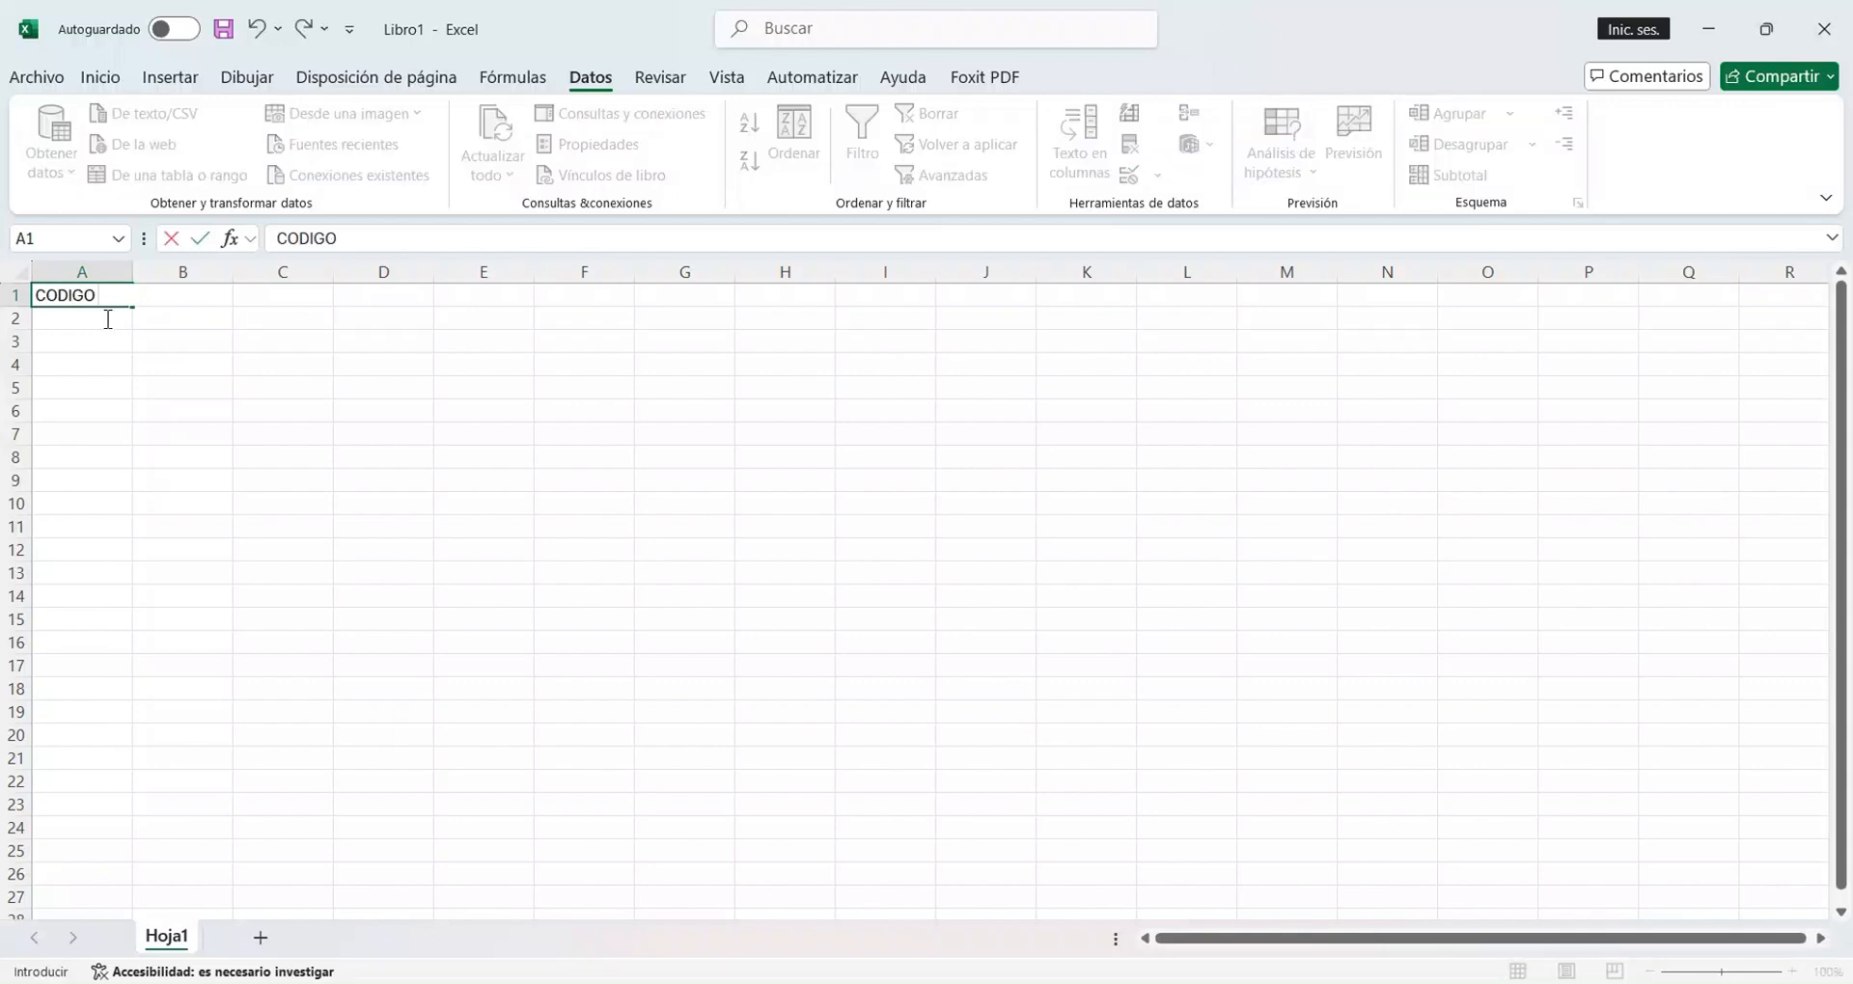
text( ARTICULO PRECIO)
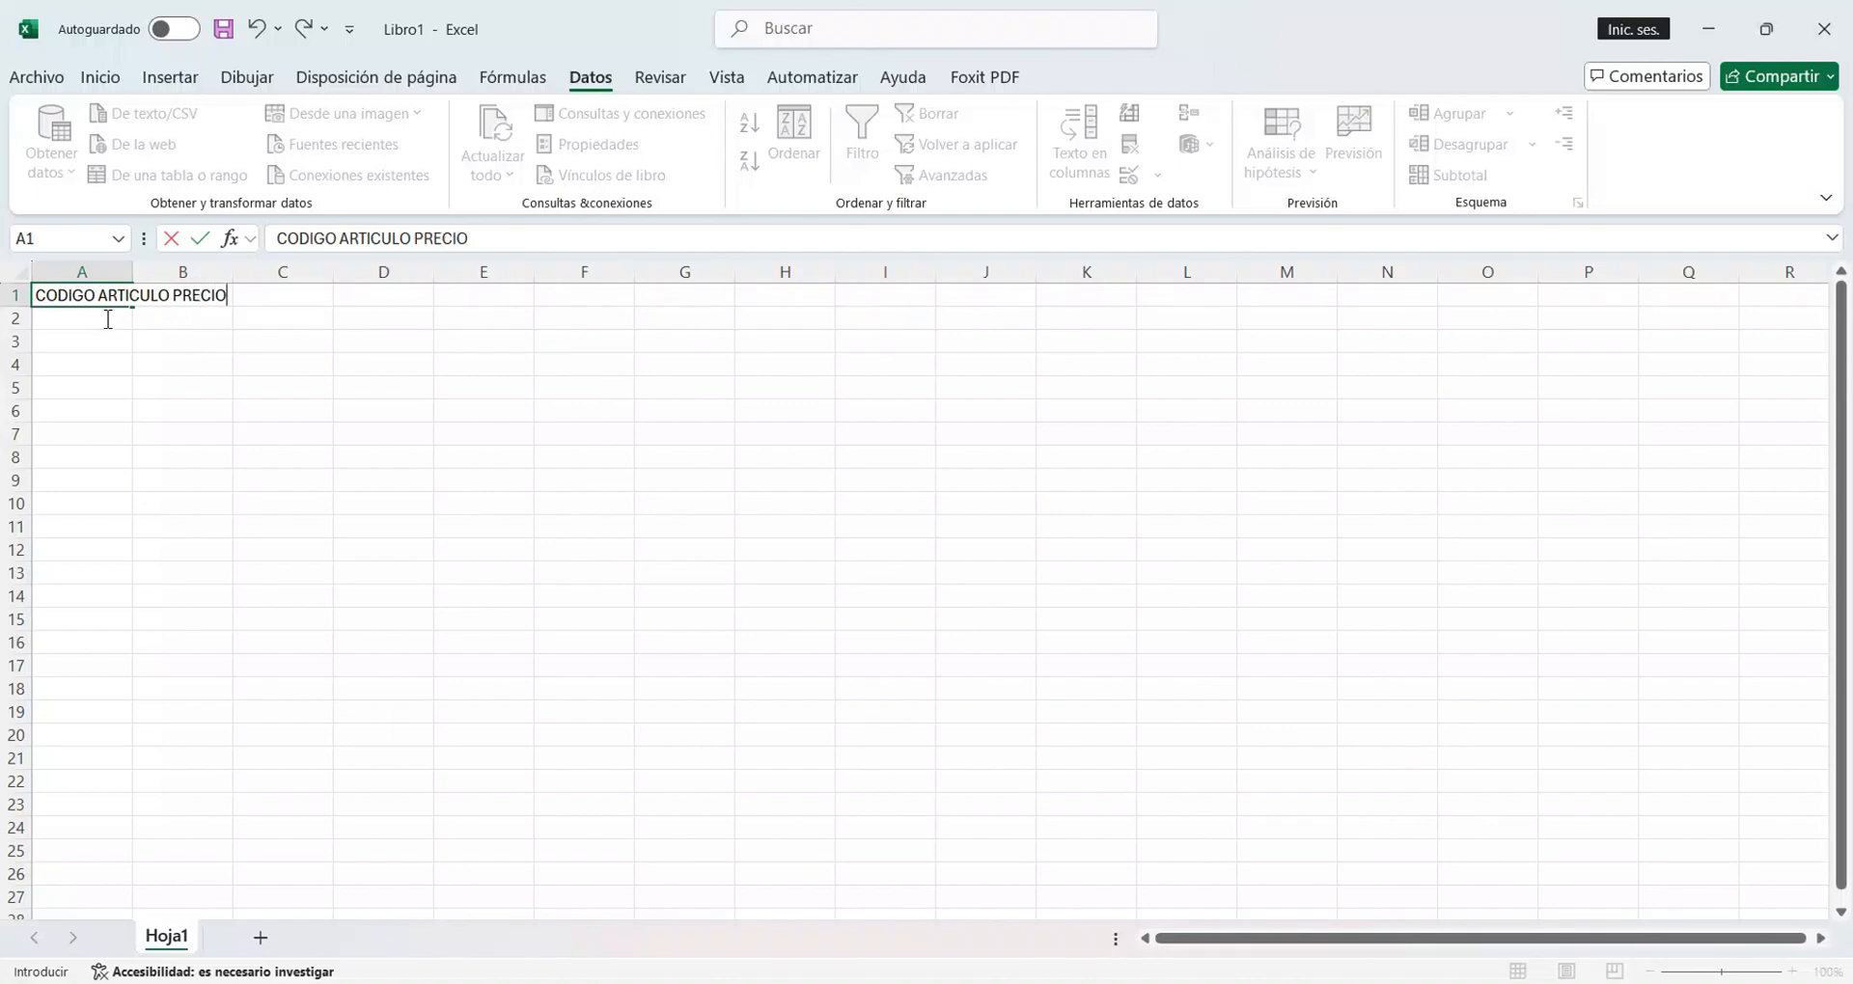
key(Tab)
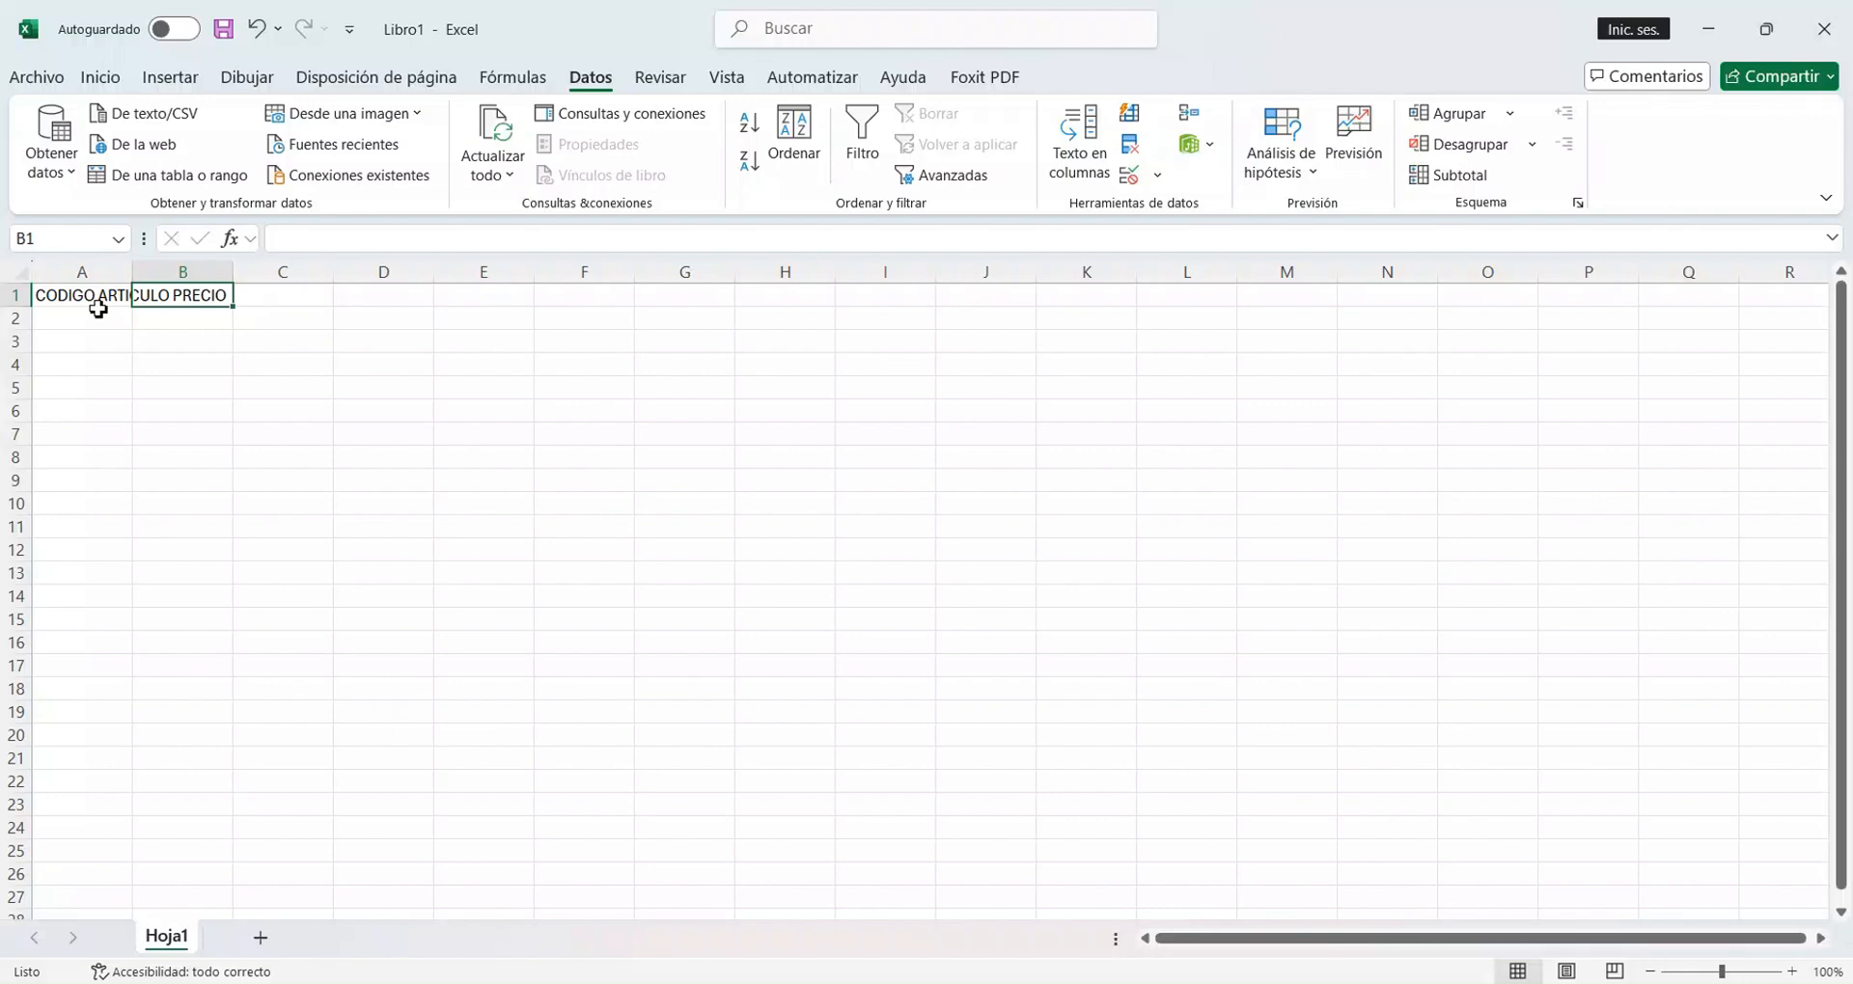
Split the text in A1 into columns by fixed width, accepting the suggested breaks between CODIGO, ARTICULO and PRECIO.
click(97, 309)
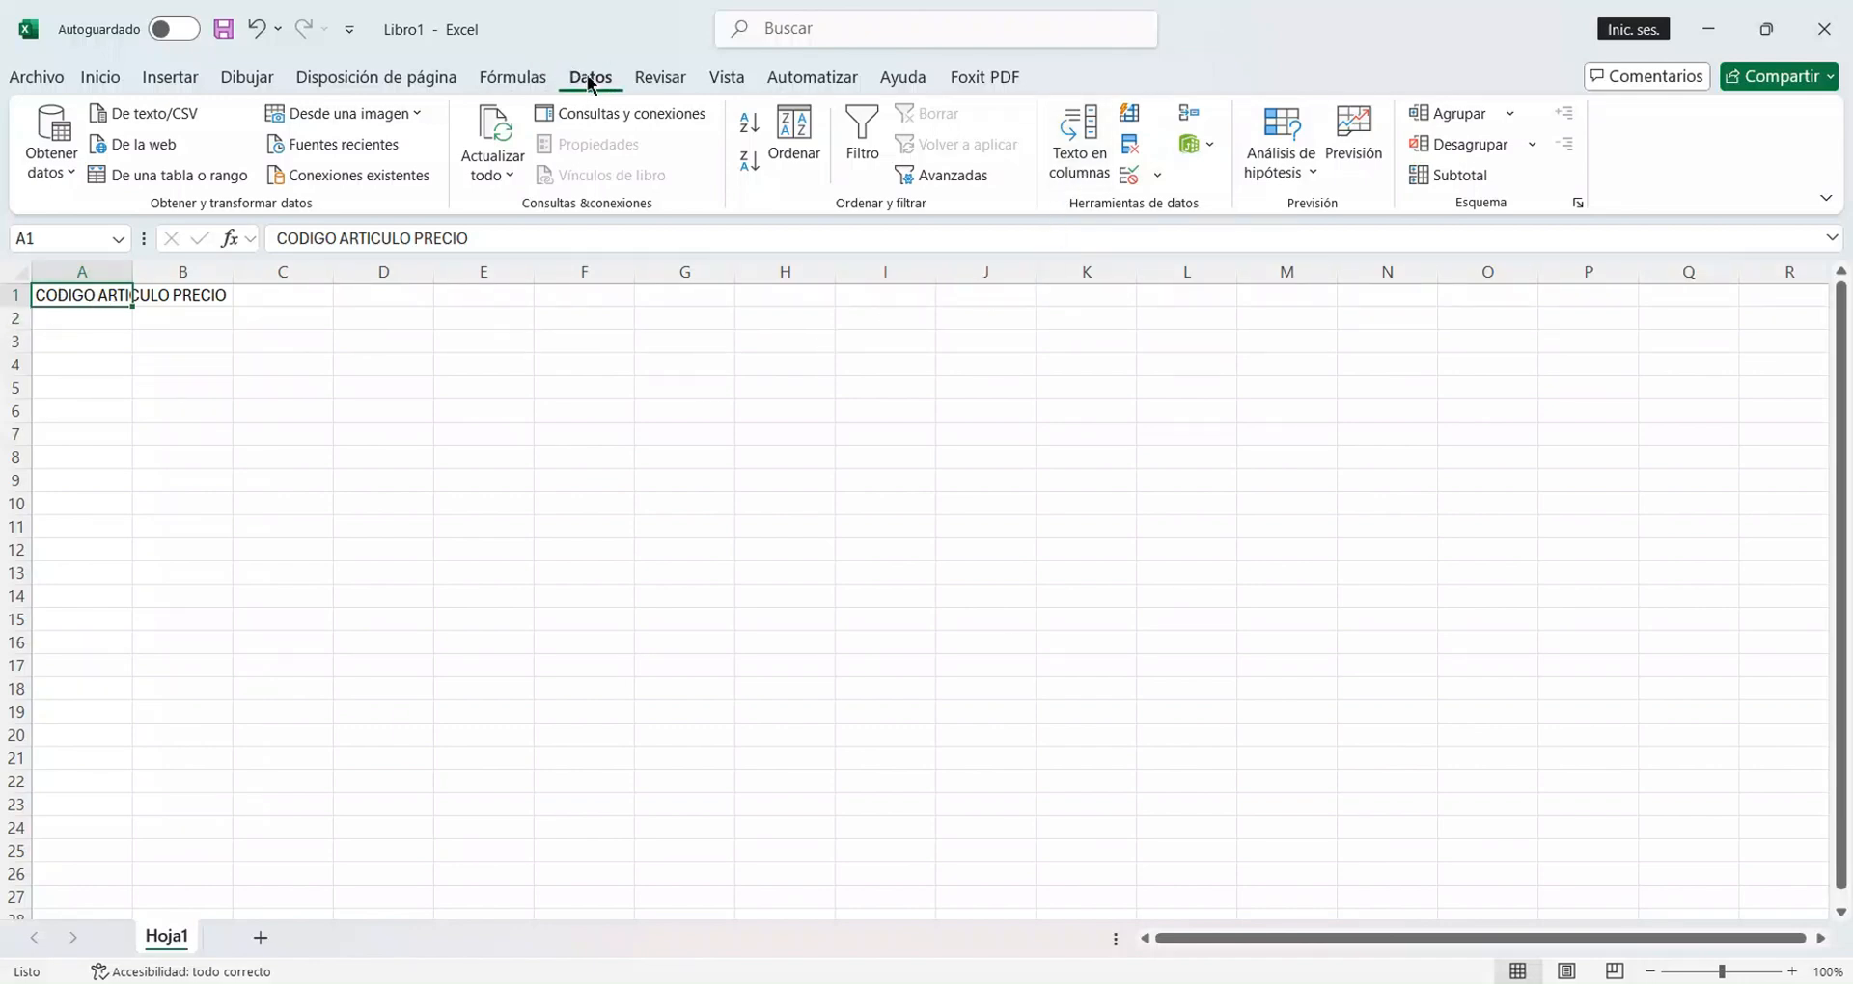
click(1077, 169)
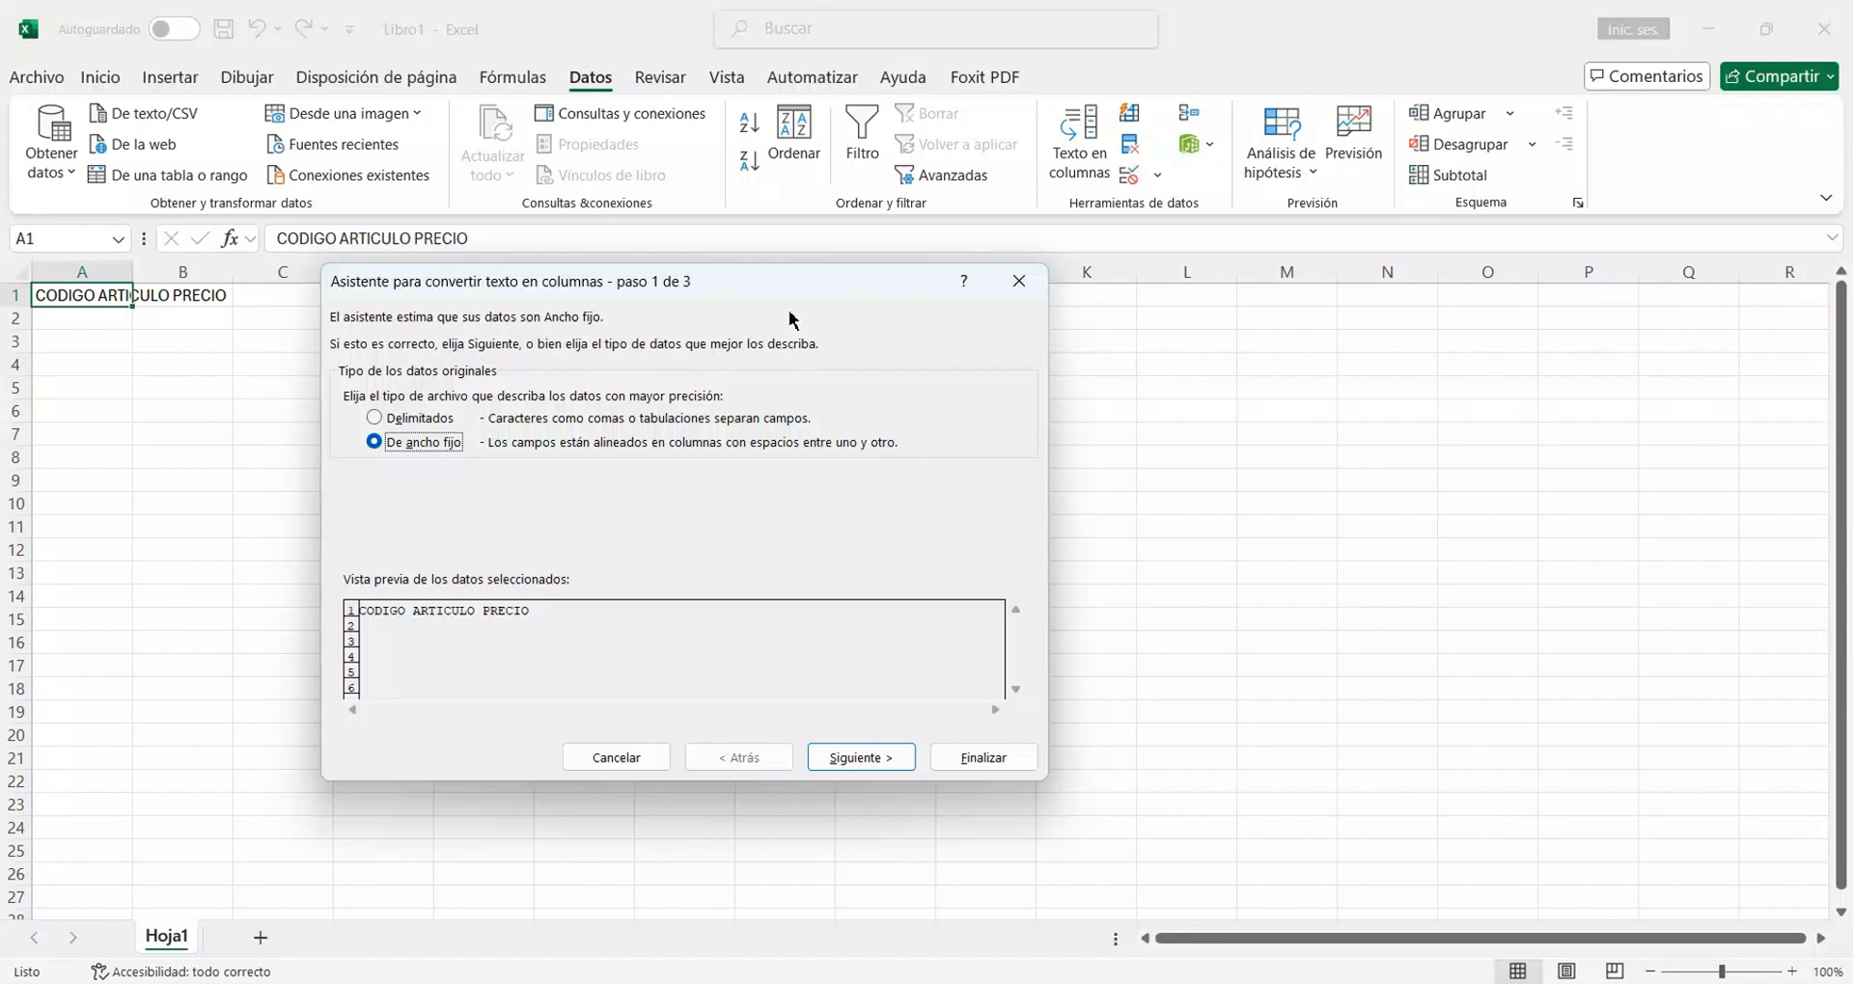
click(377, 415)
click(374, 444)
click(866, 758)
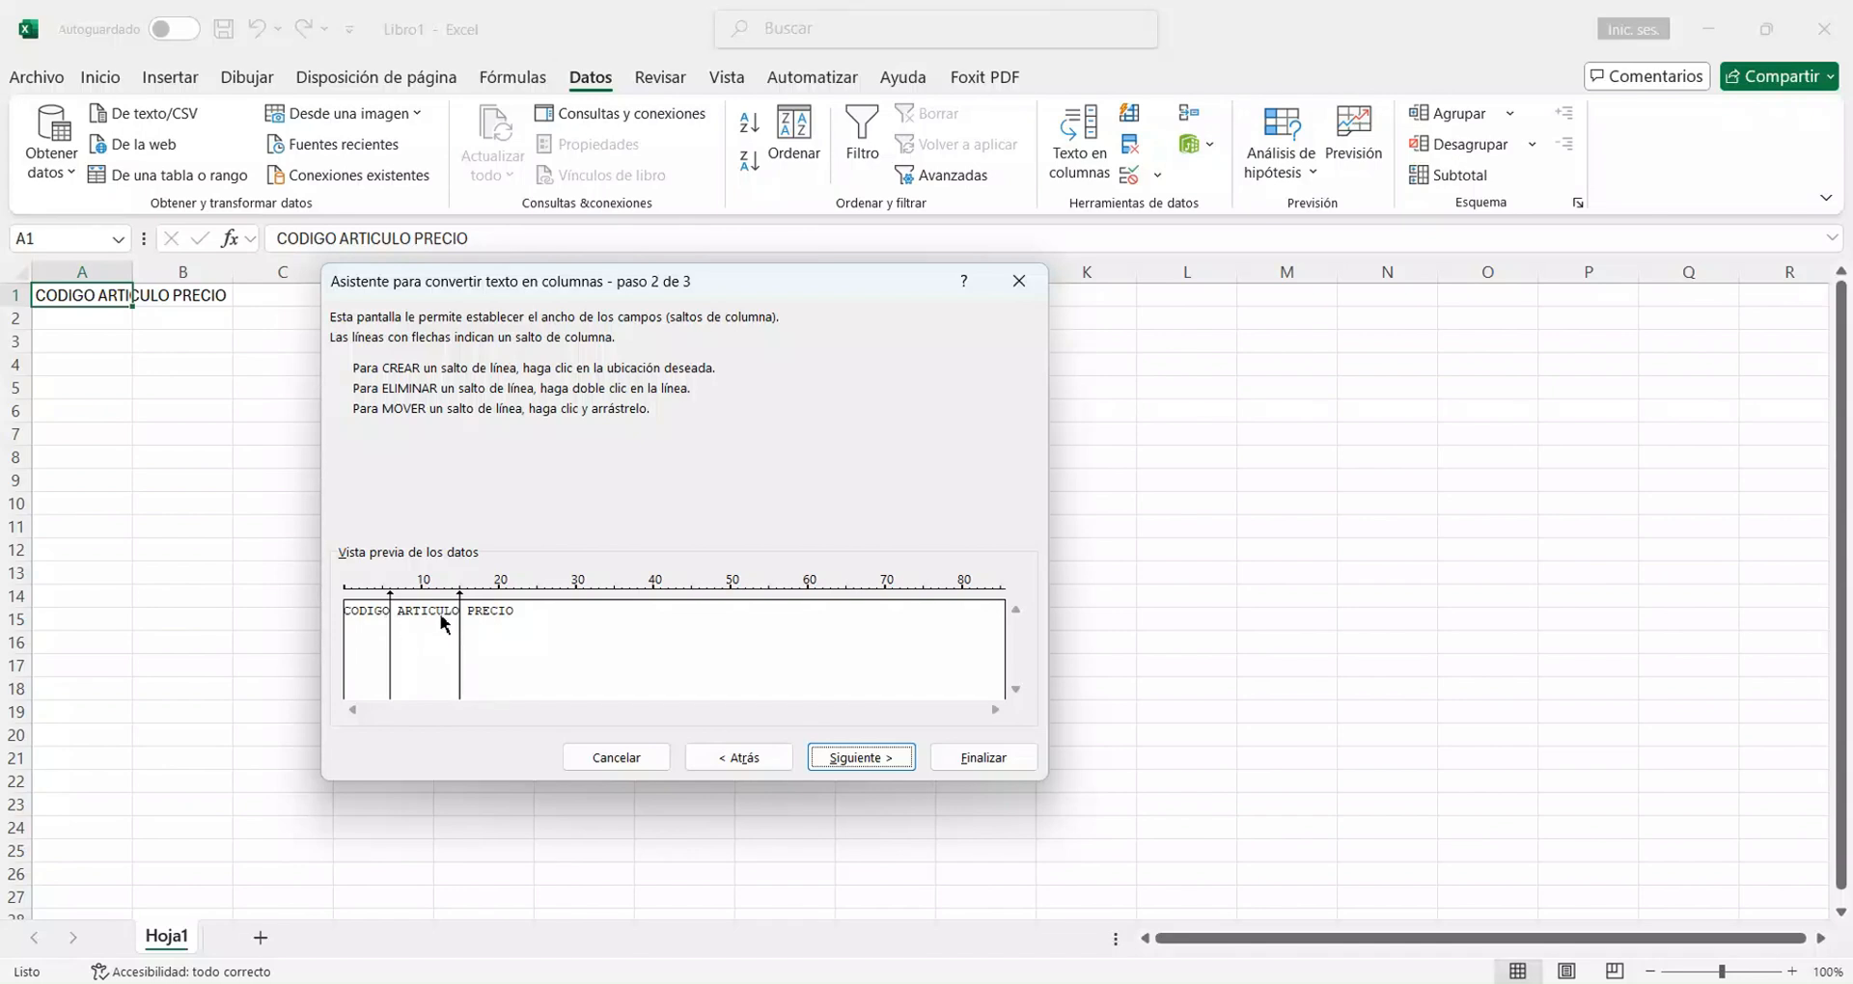
click(858, 767)
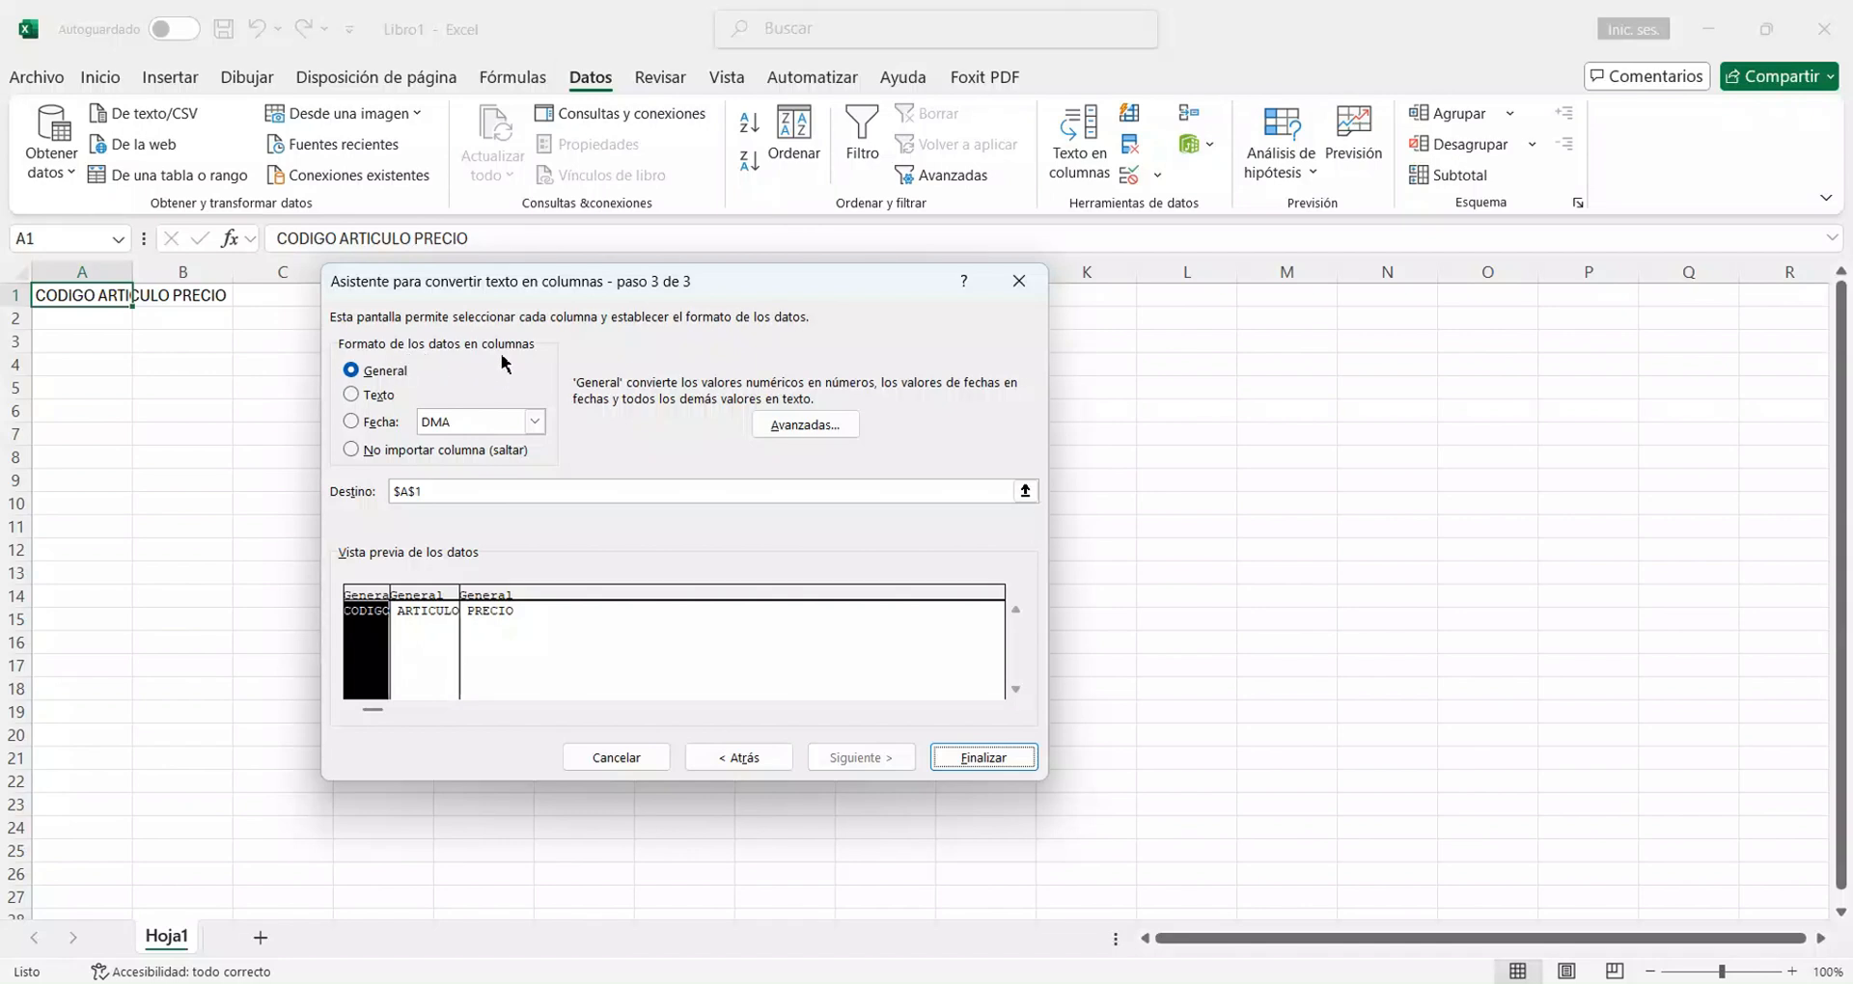
Try the other data formats for the CODIGO column, return it to General, and finish the split with destination $A$1.
click(351, 396)
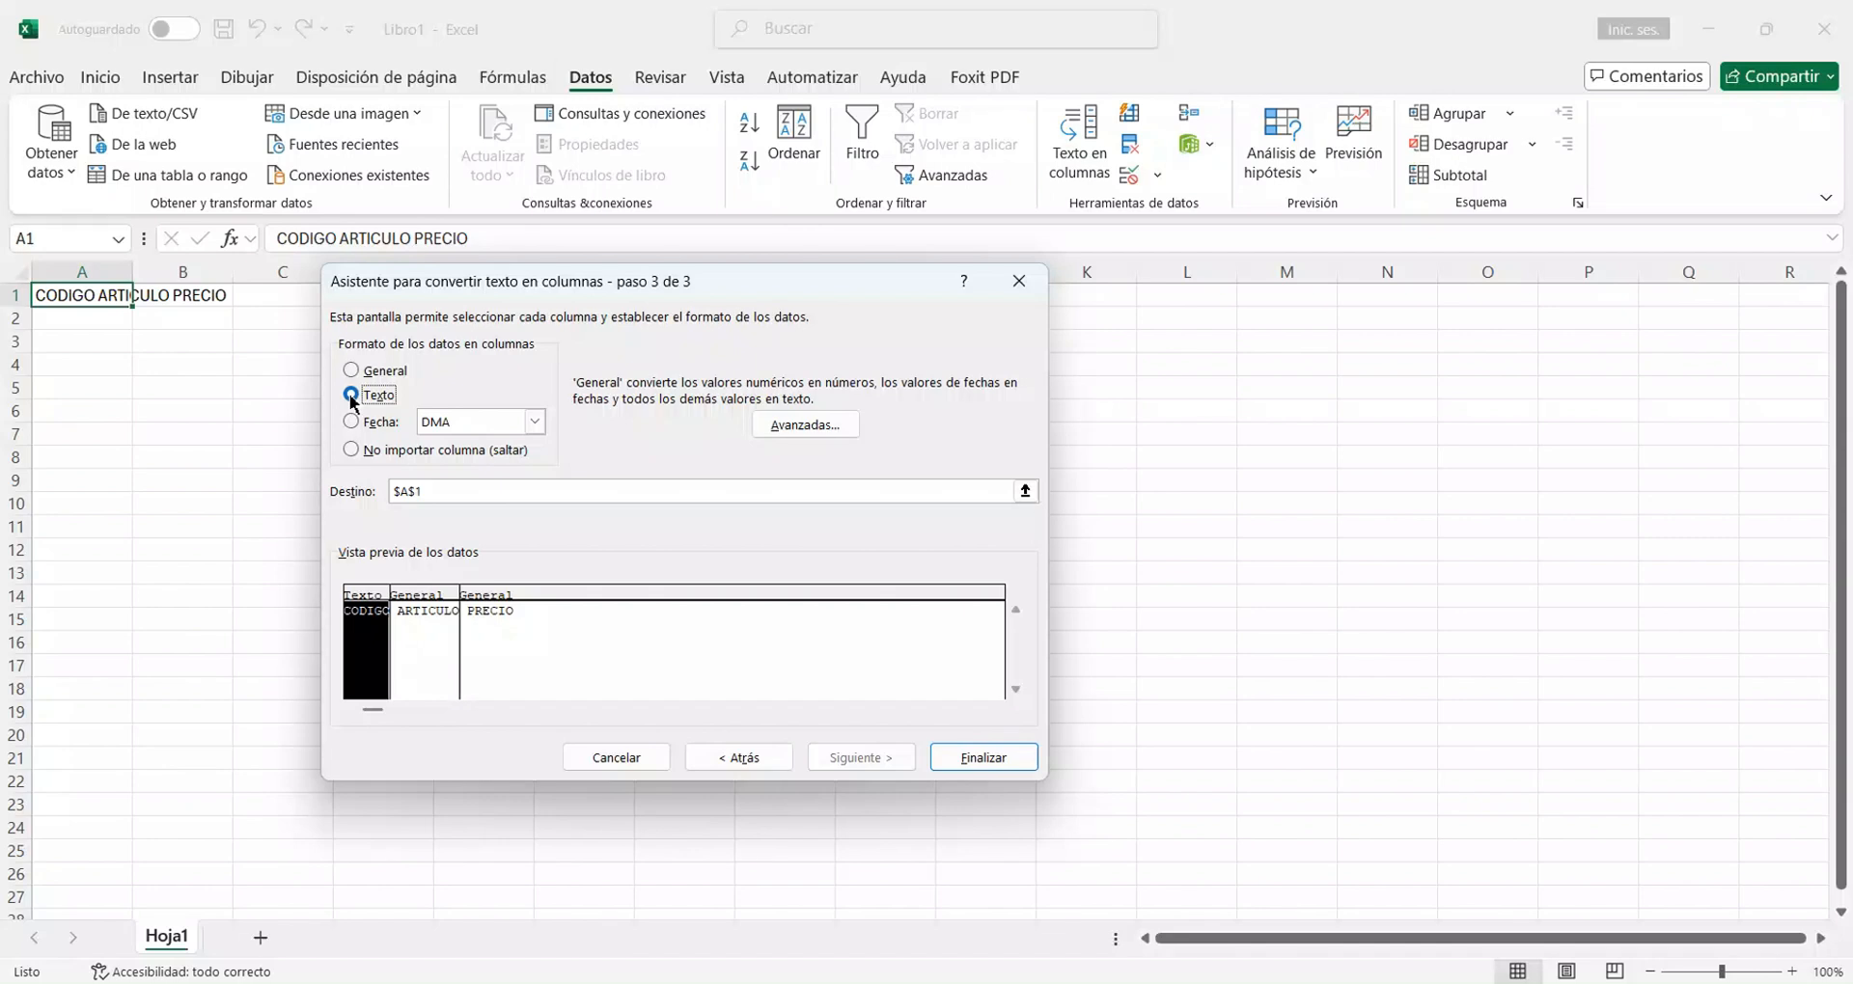
click(350, 423)
click(350, 450)
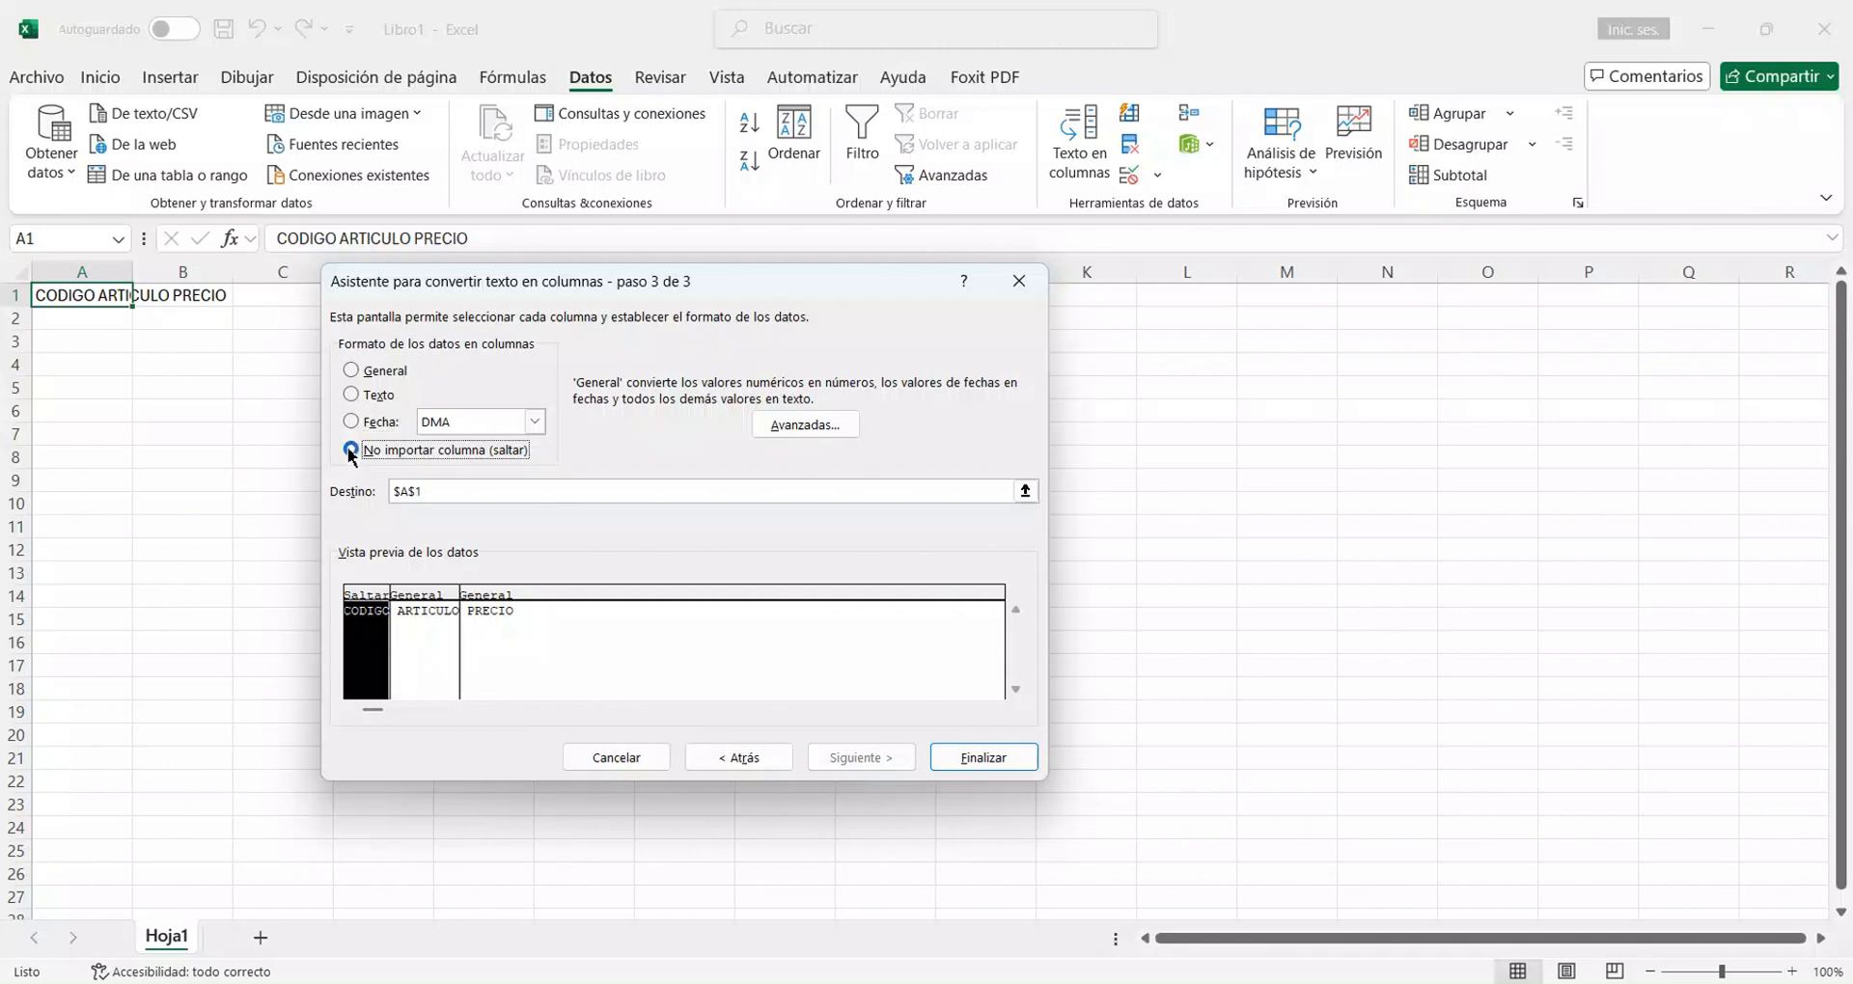
click(352, 373)
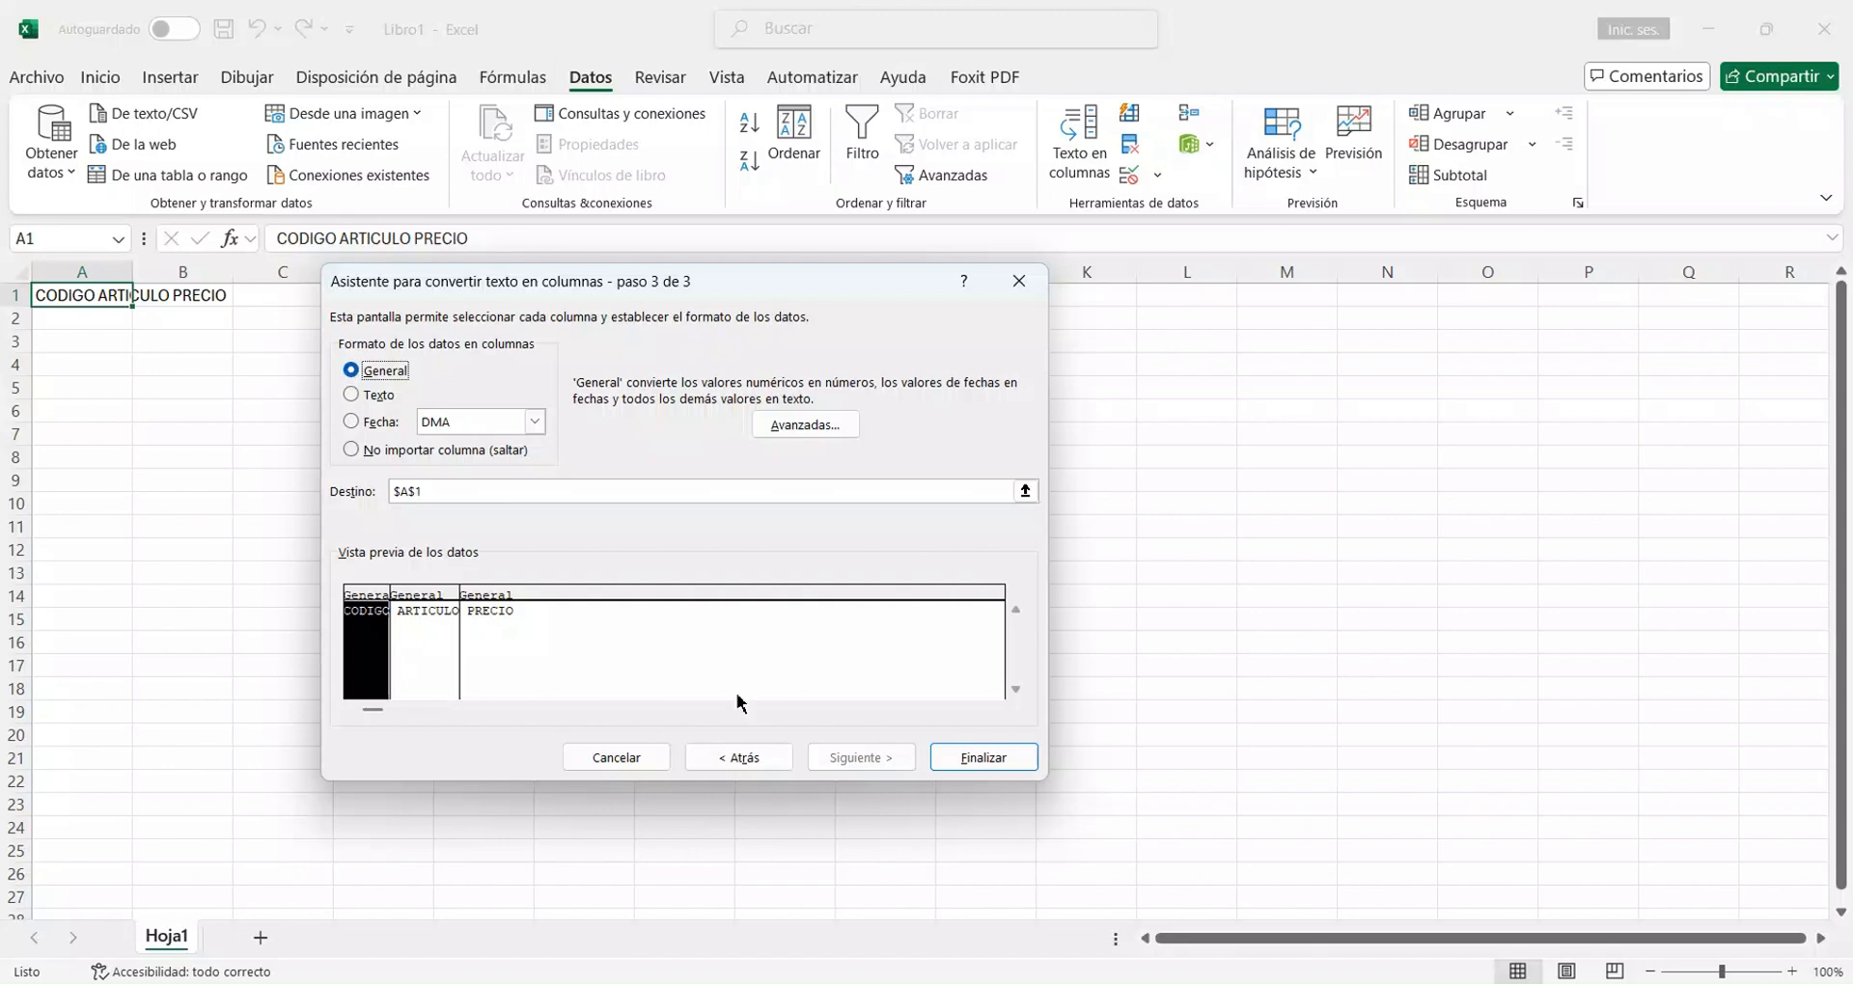
click(1004, 767)
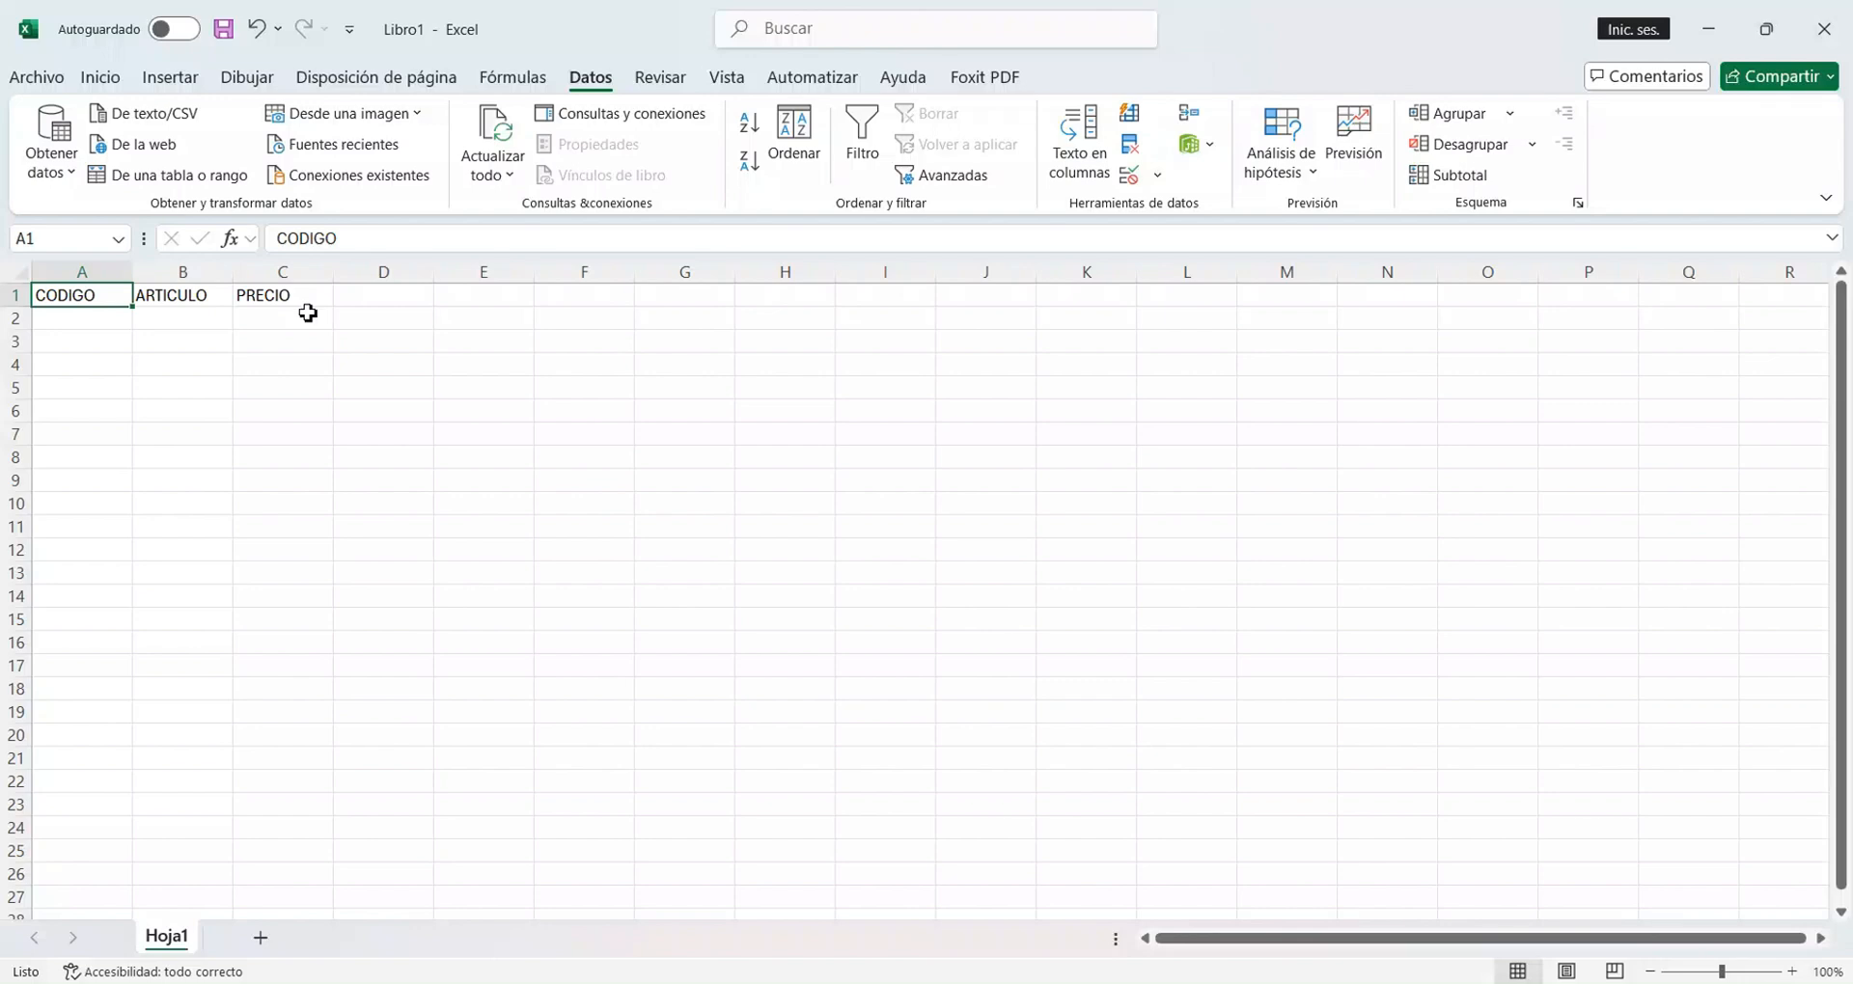
Fill A2:C6 with item rows: 1 LAPIZ 2500 twice, 3 GOMA DE BOR… 2000 once, and 5 TEMPERA 1500 twice.
click(79, 321)
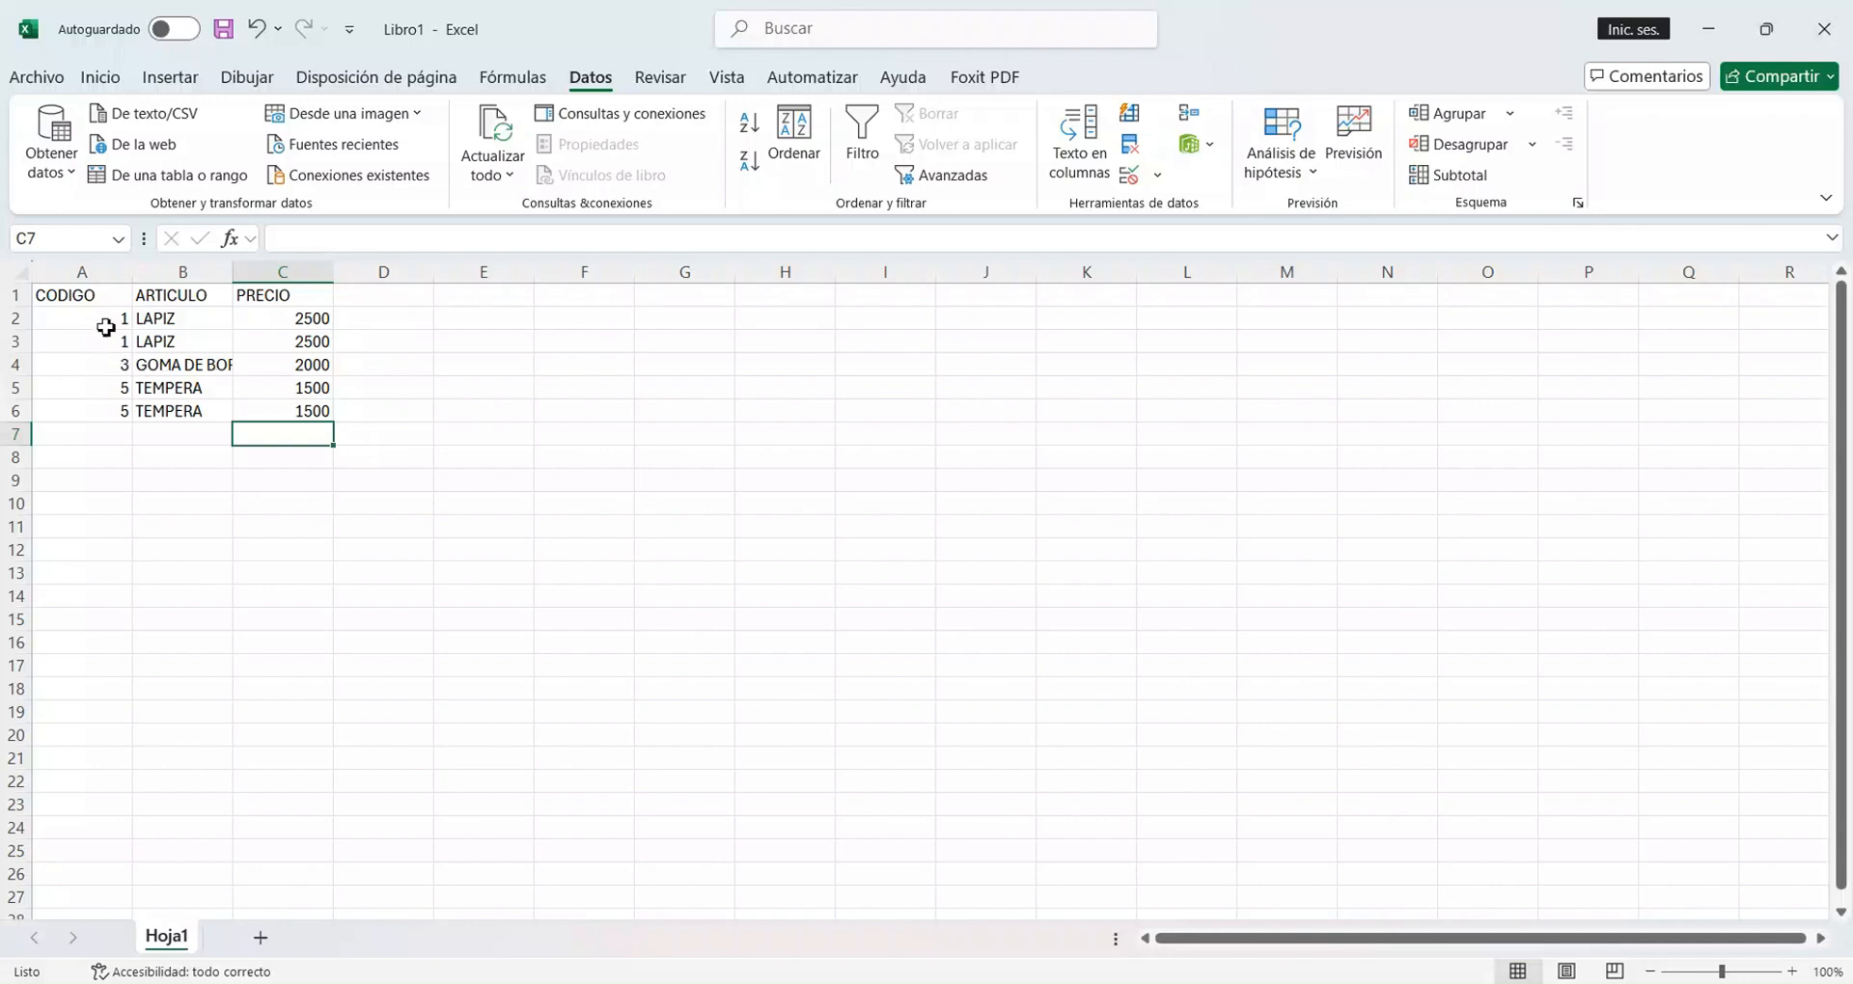
Start removing duplicates from the item rows in A2:C6.
drag(97, 328, 275, 434)
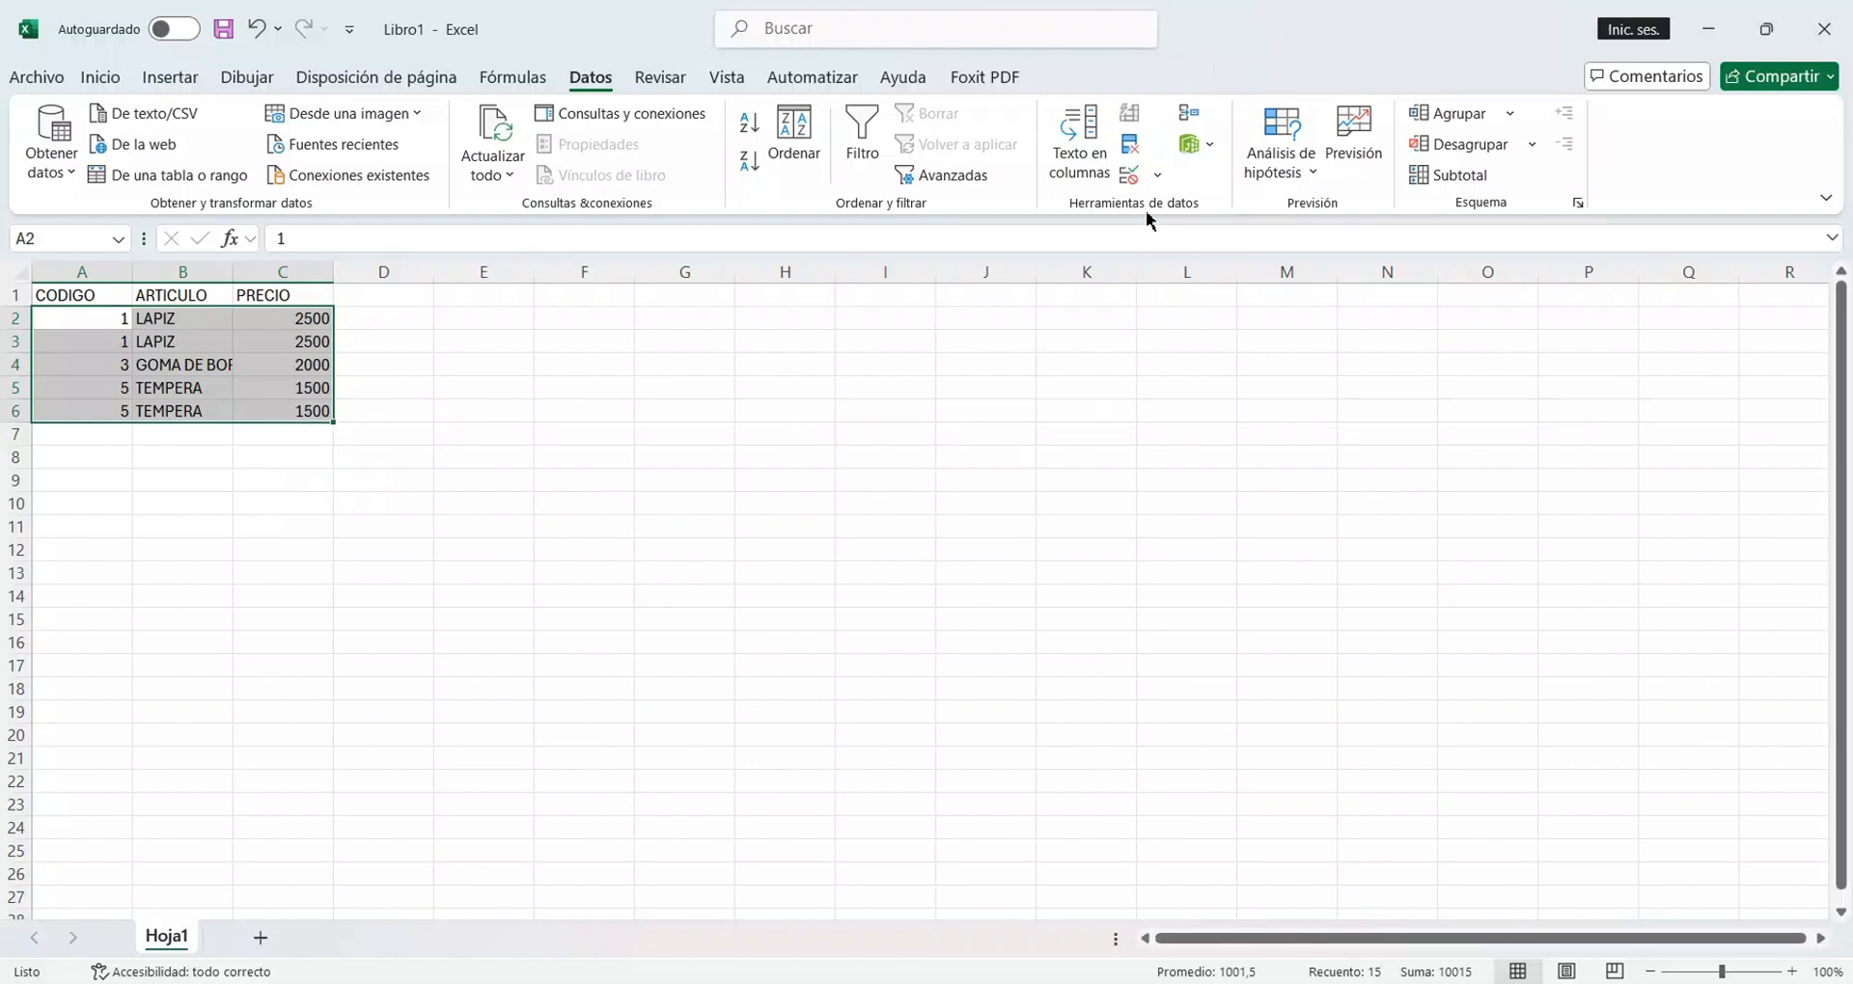
click(1131, 147)
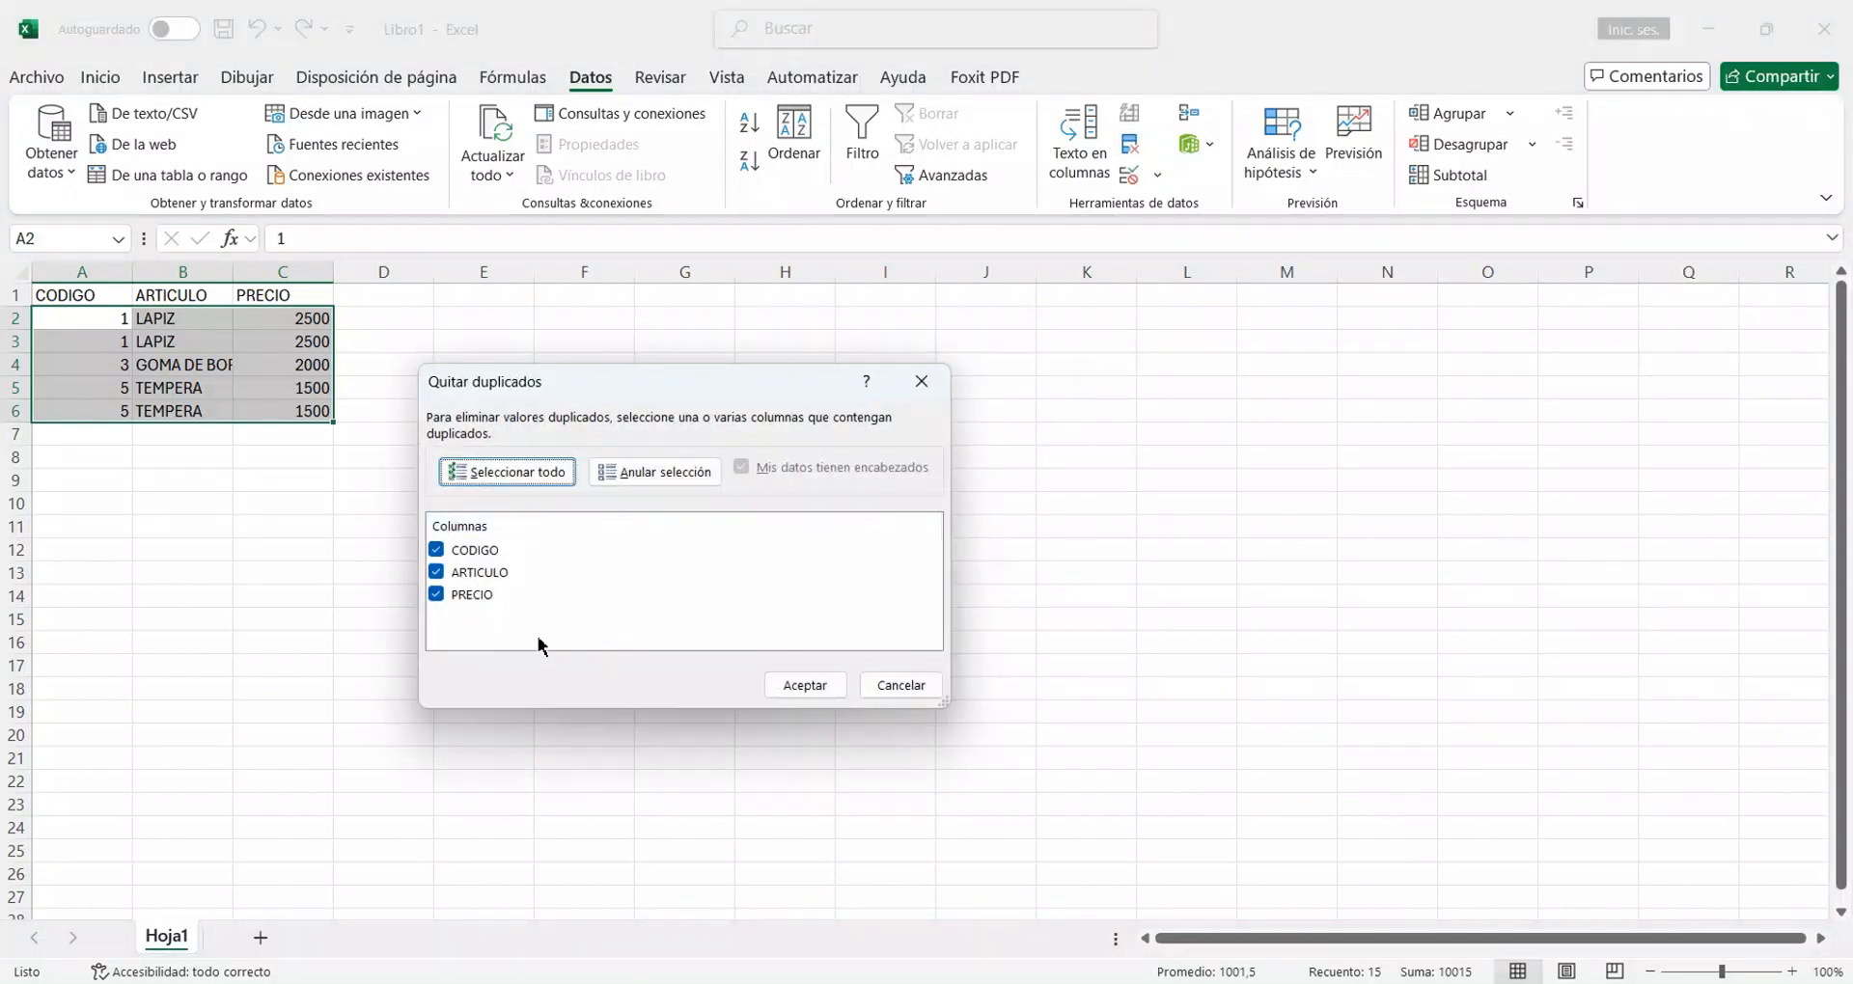
Try different selections of CODIGO, ARTICULO and PRECIO as the columns to compare, ending with all of them cleared.
click(436, 552)
click(435, 573)
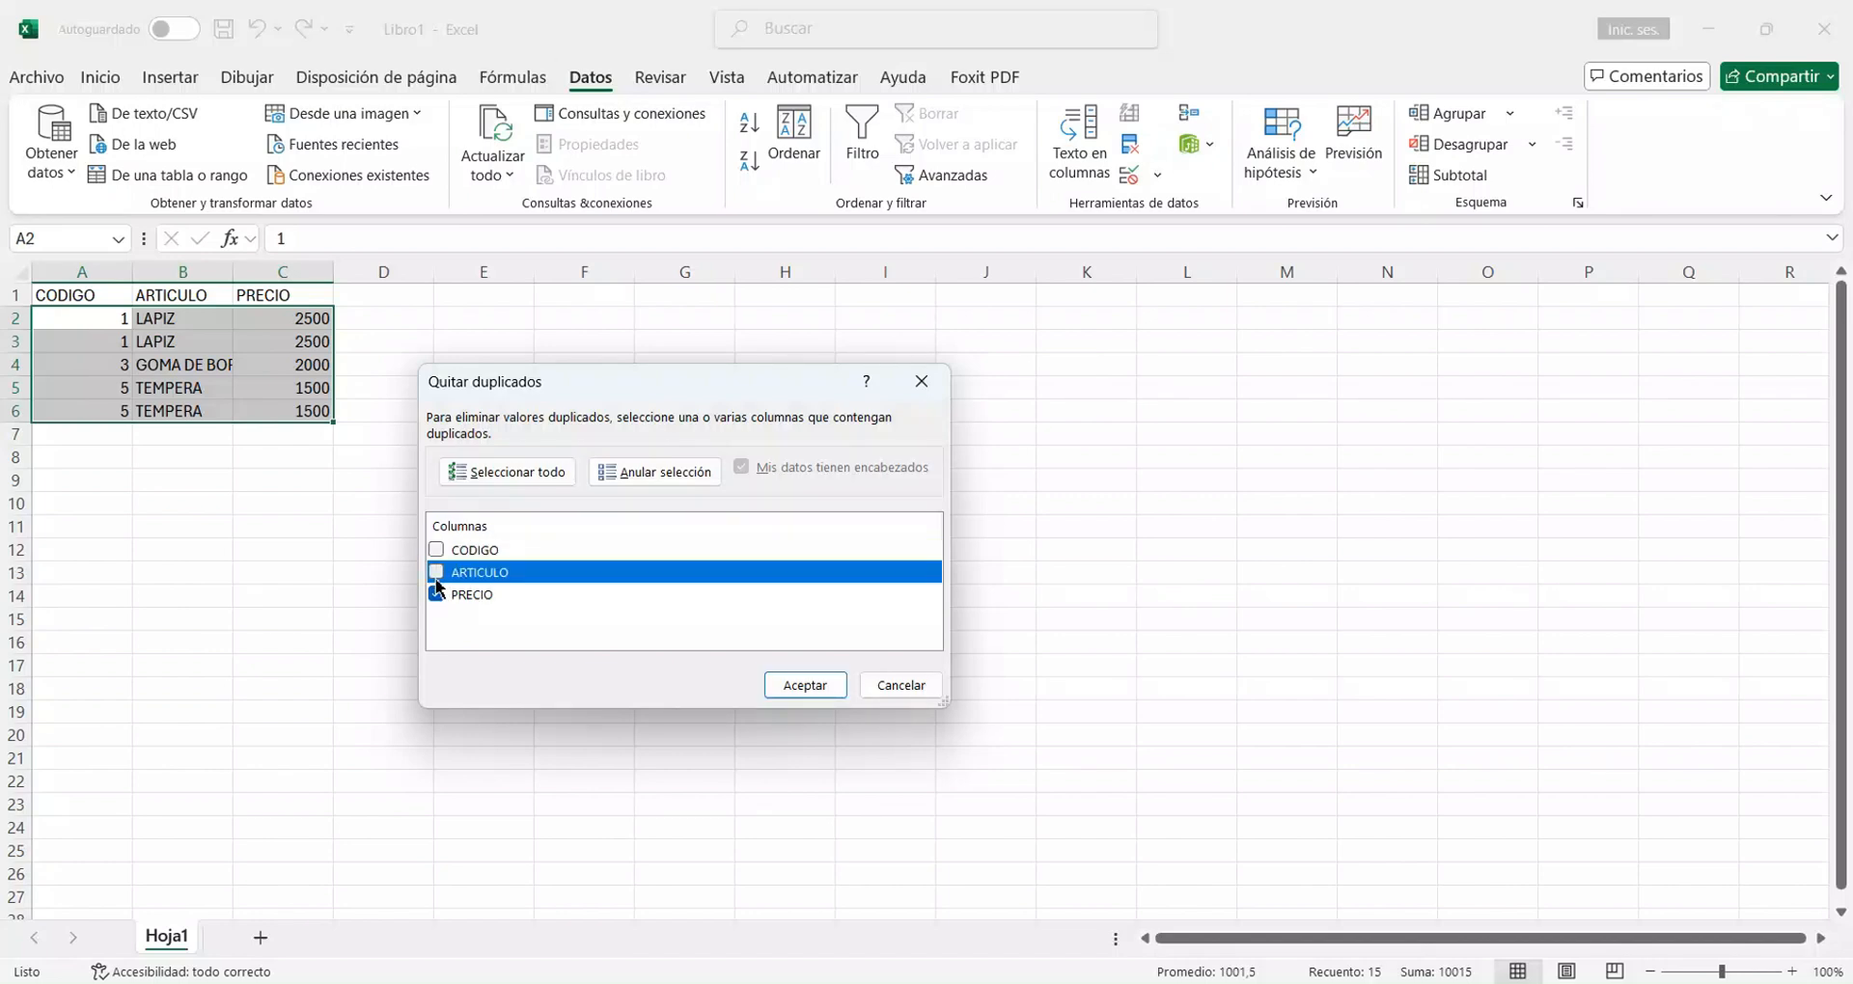
click(437, 596)
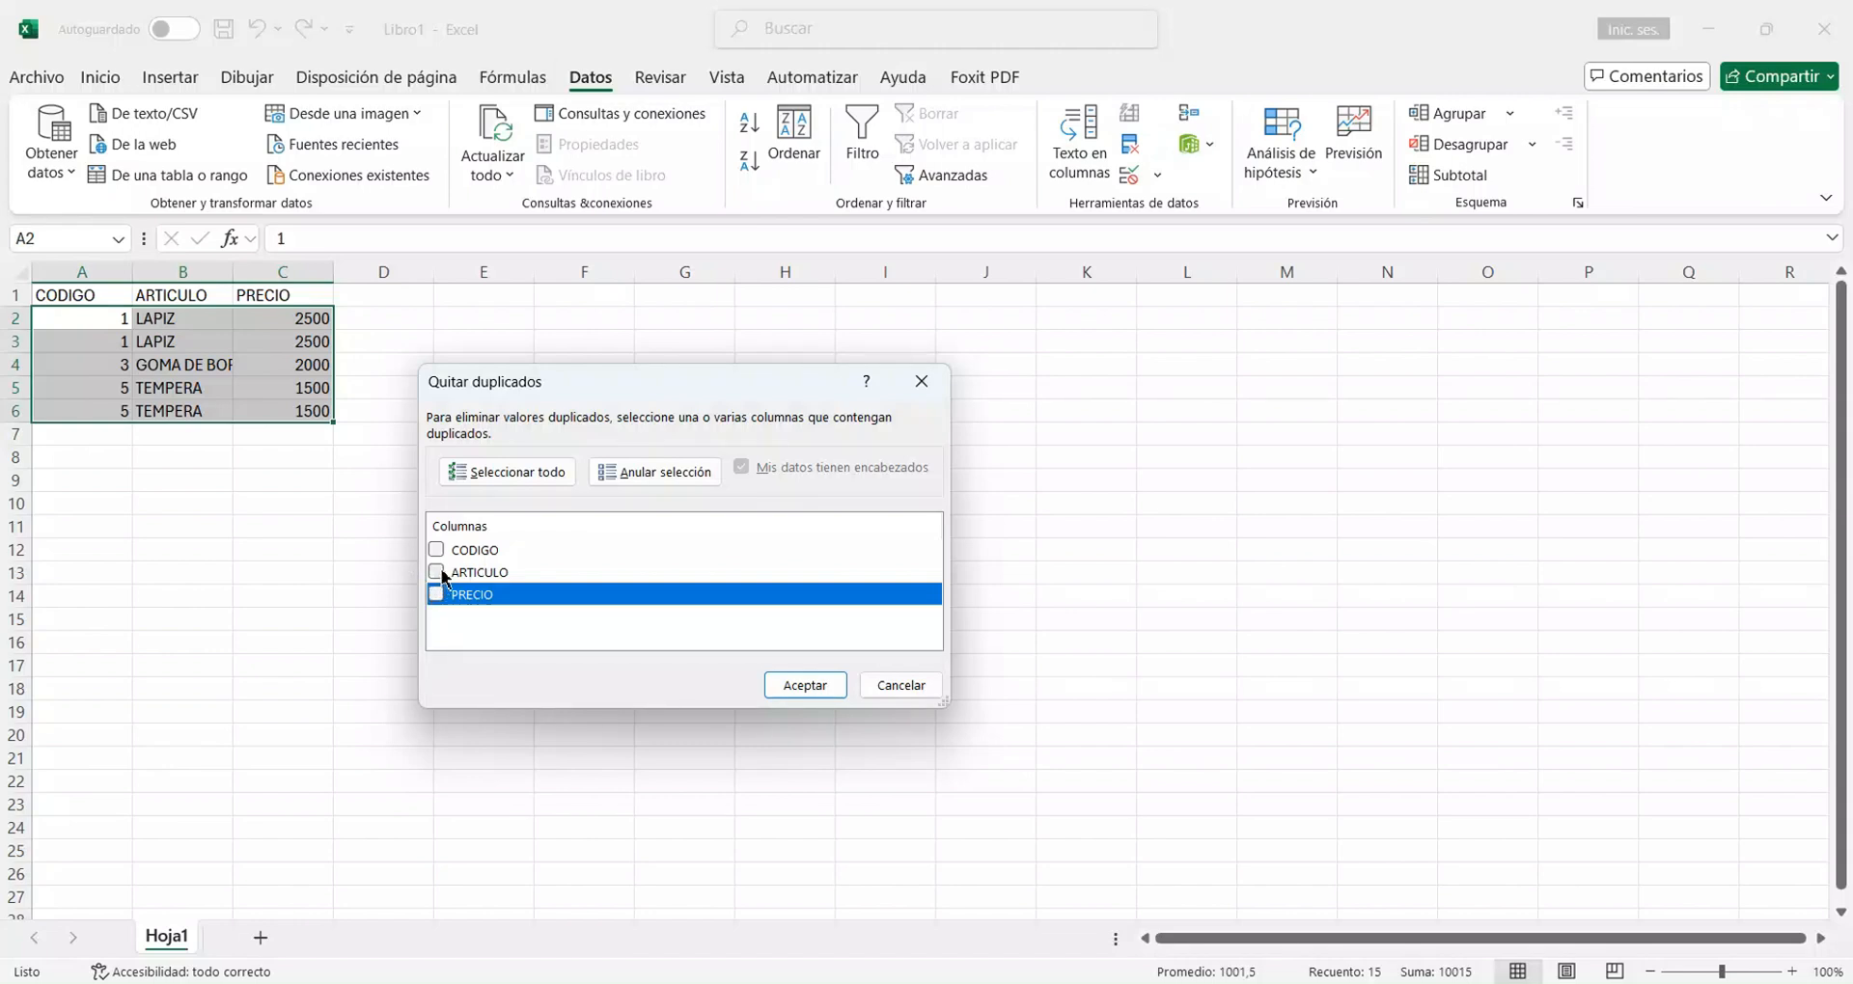
click(435, 573)
click(437, 596)
click(436, 550)
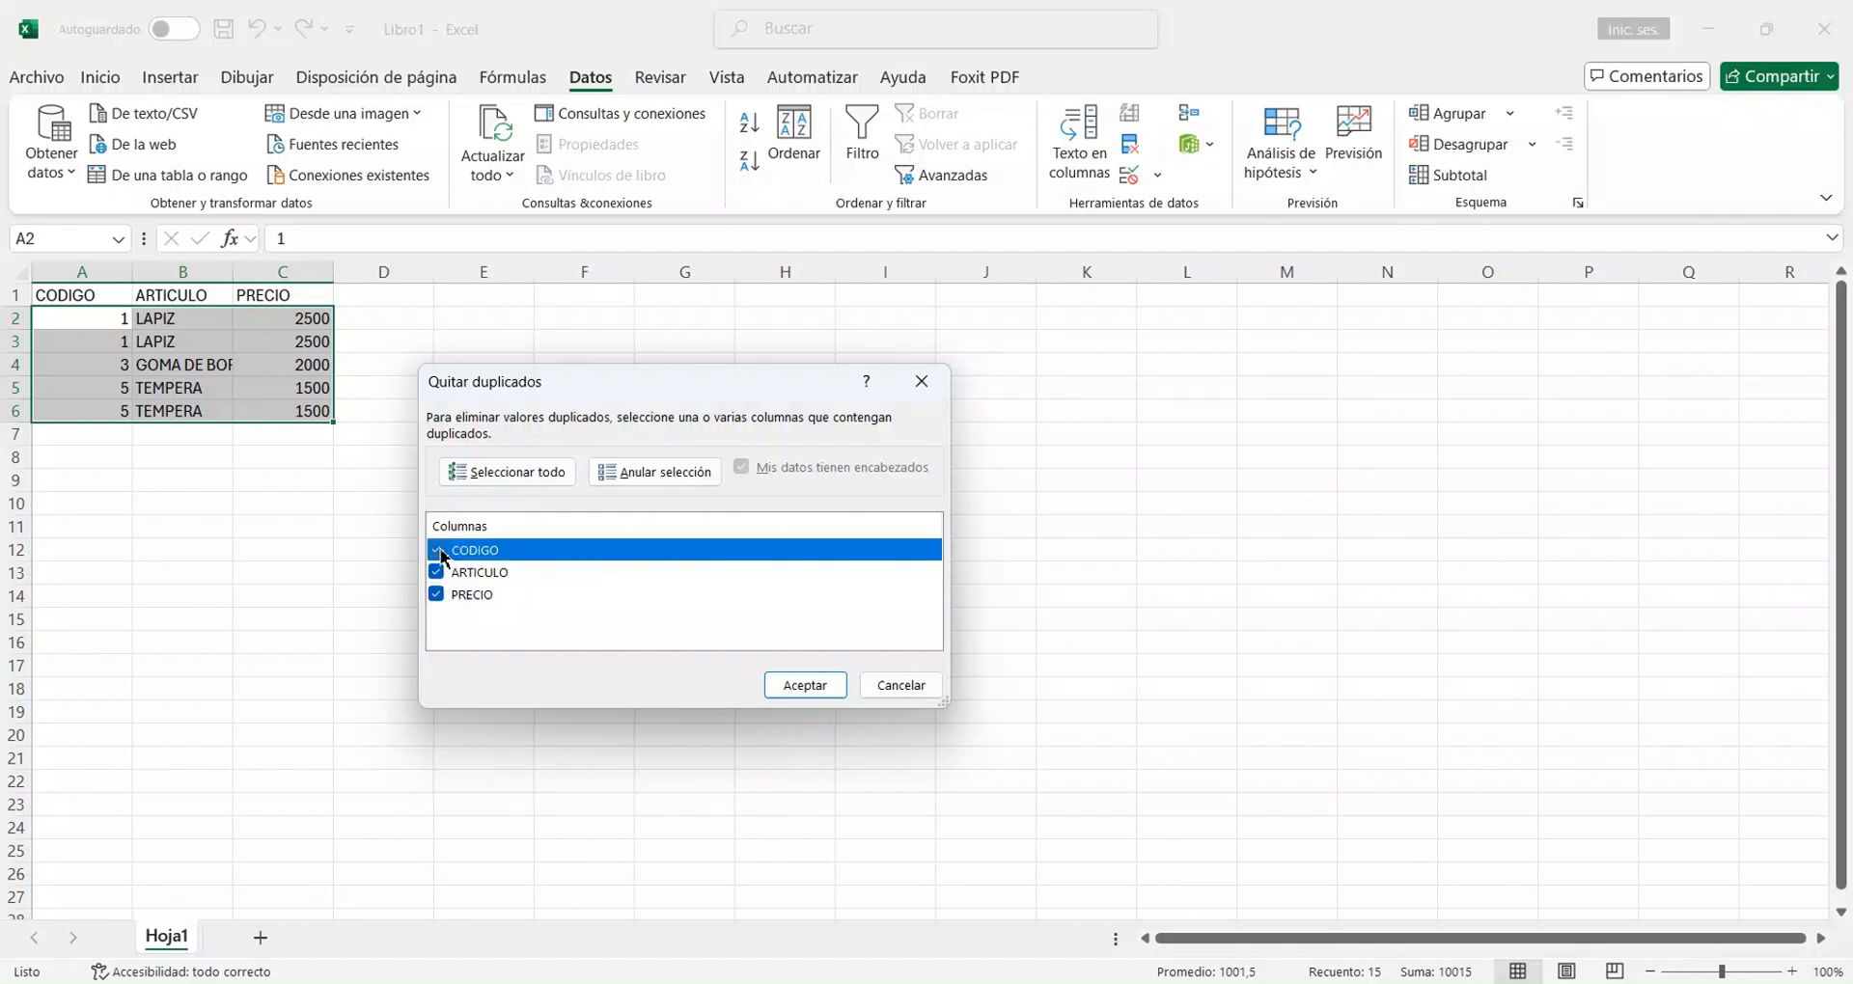
click(435, 572)
click(437, 594)
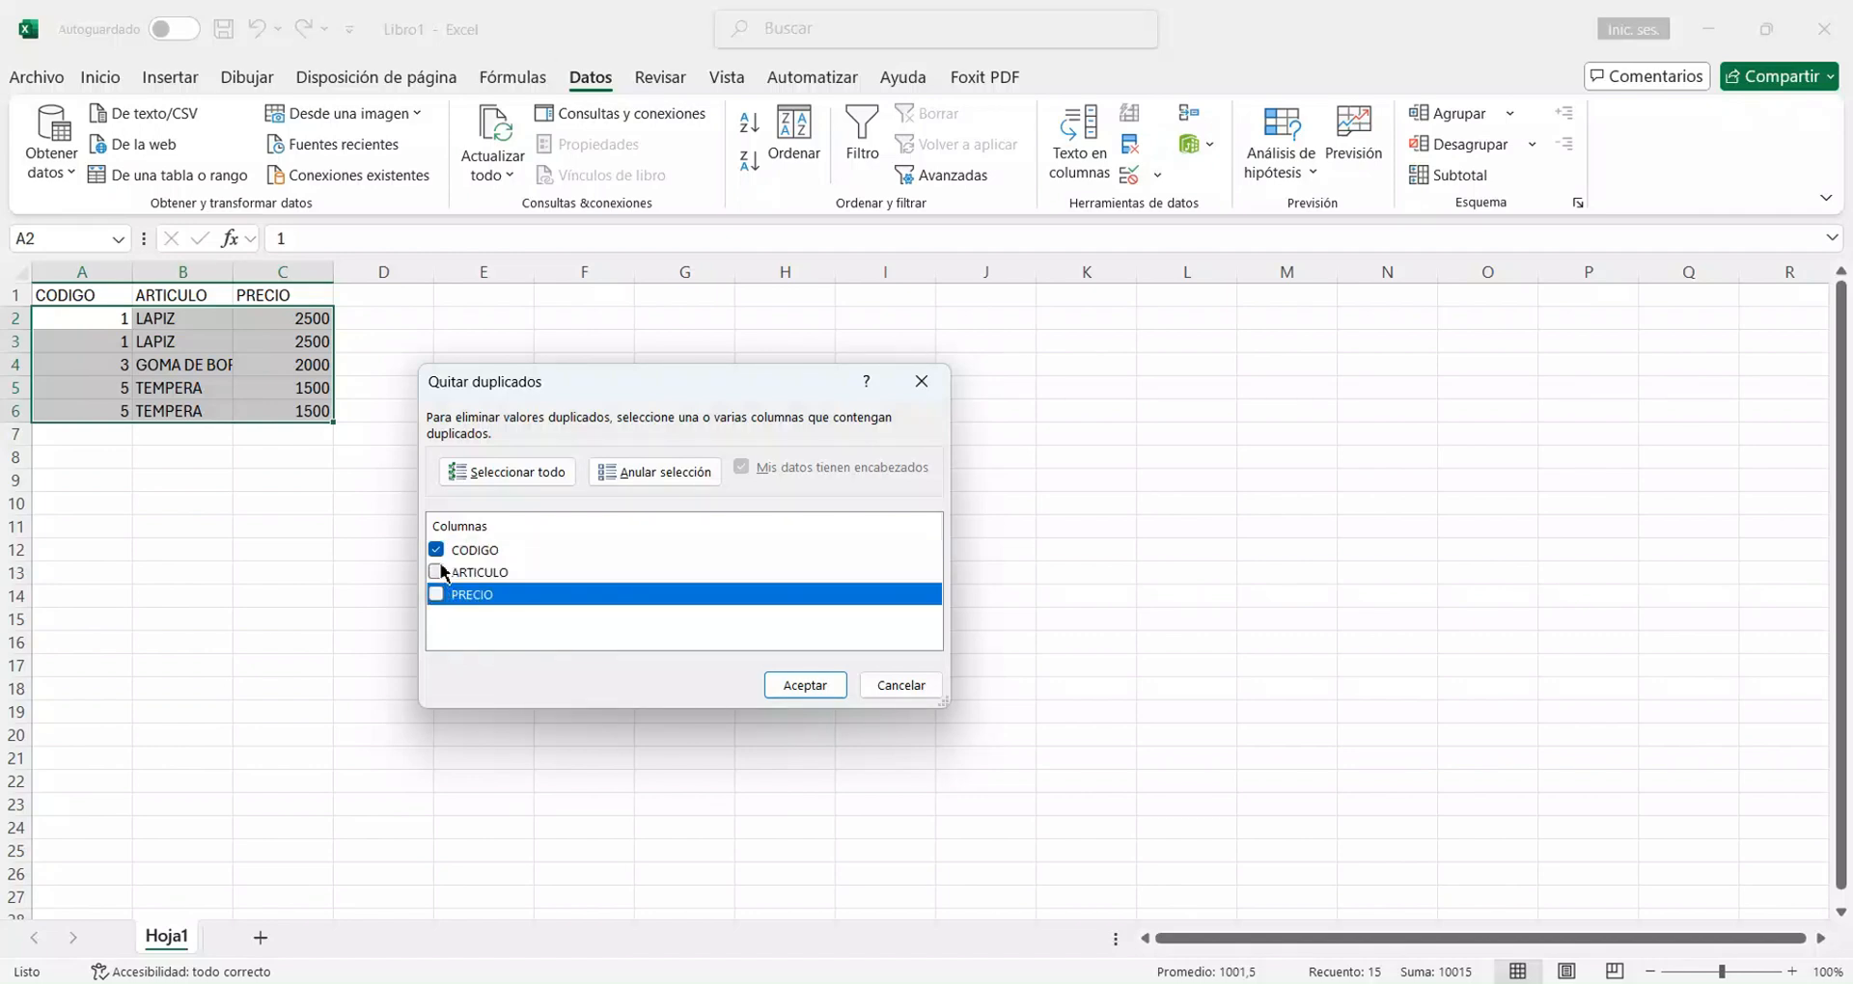
click(436, 550)
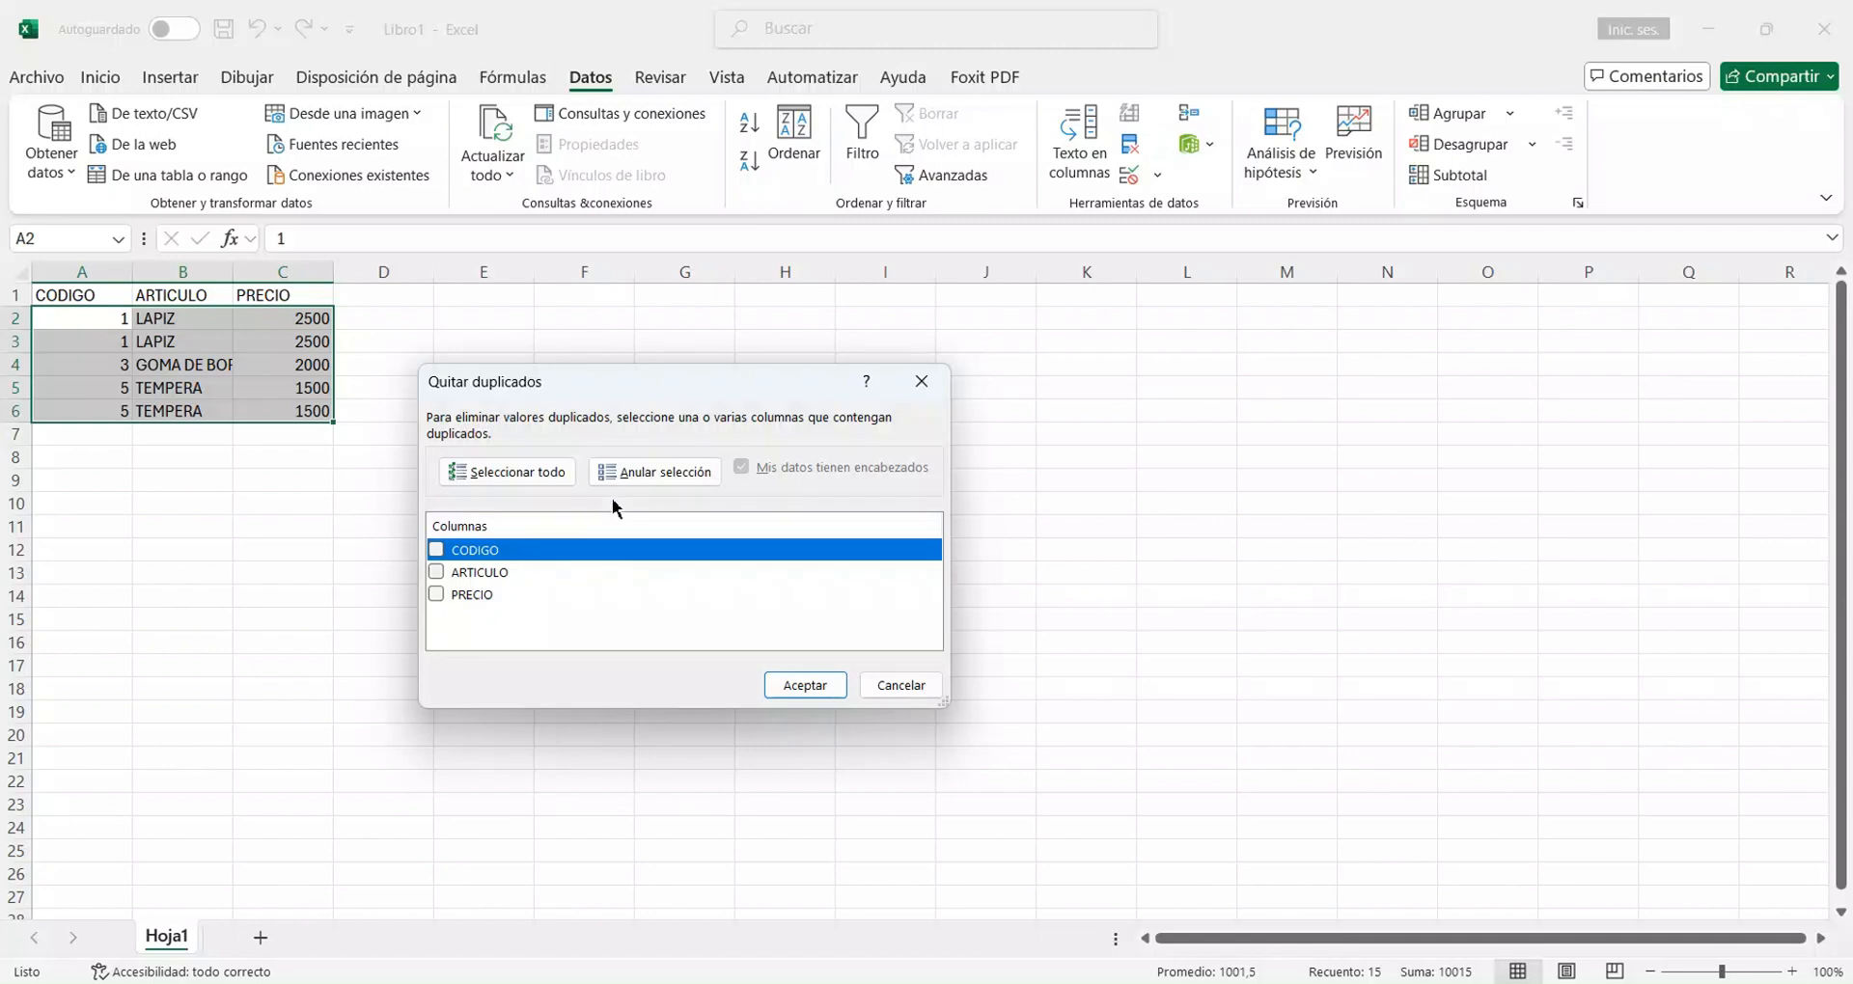
click(533, 473)
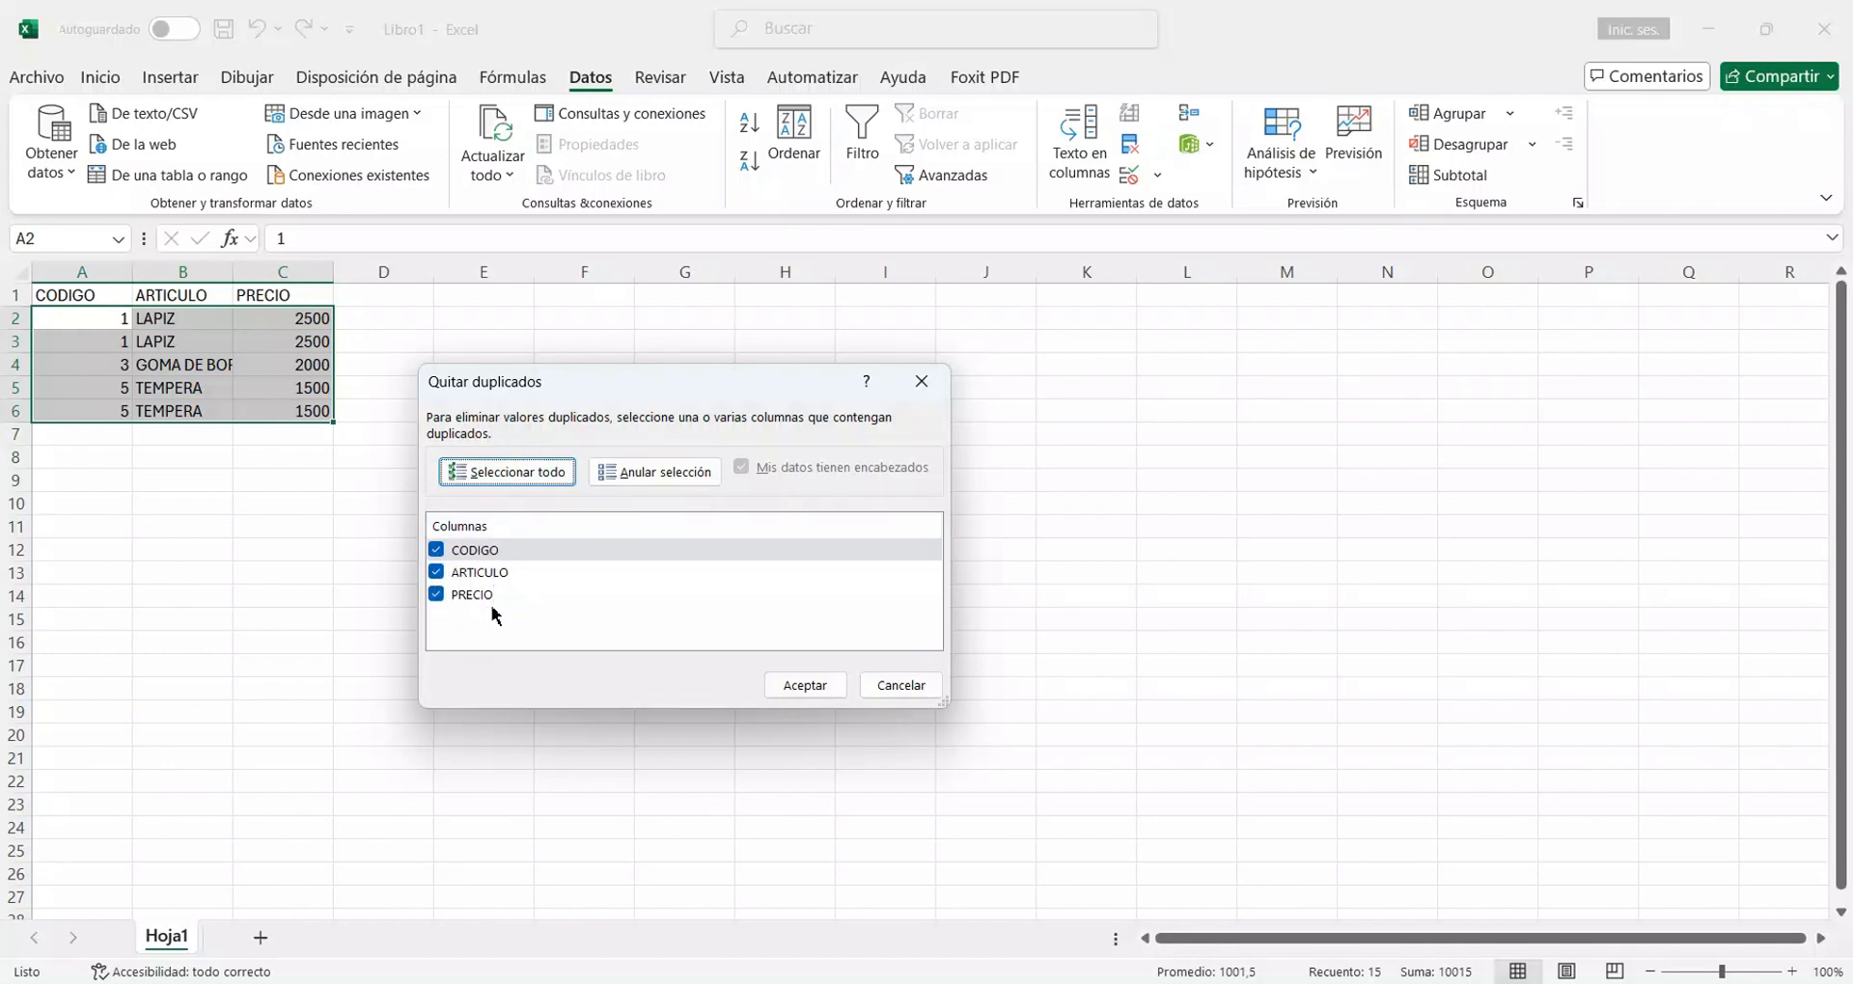
click(657, 483)
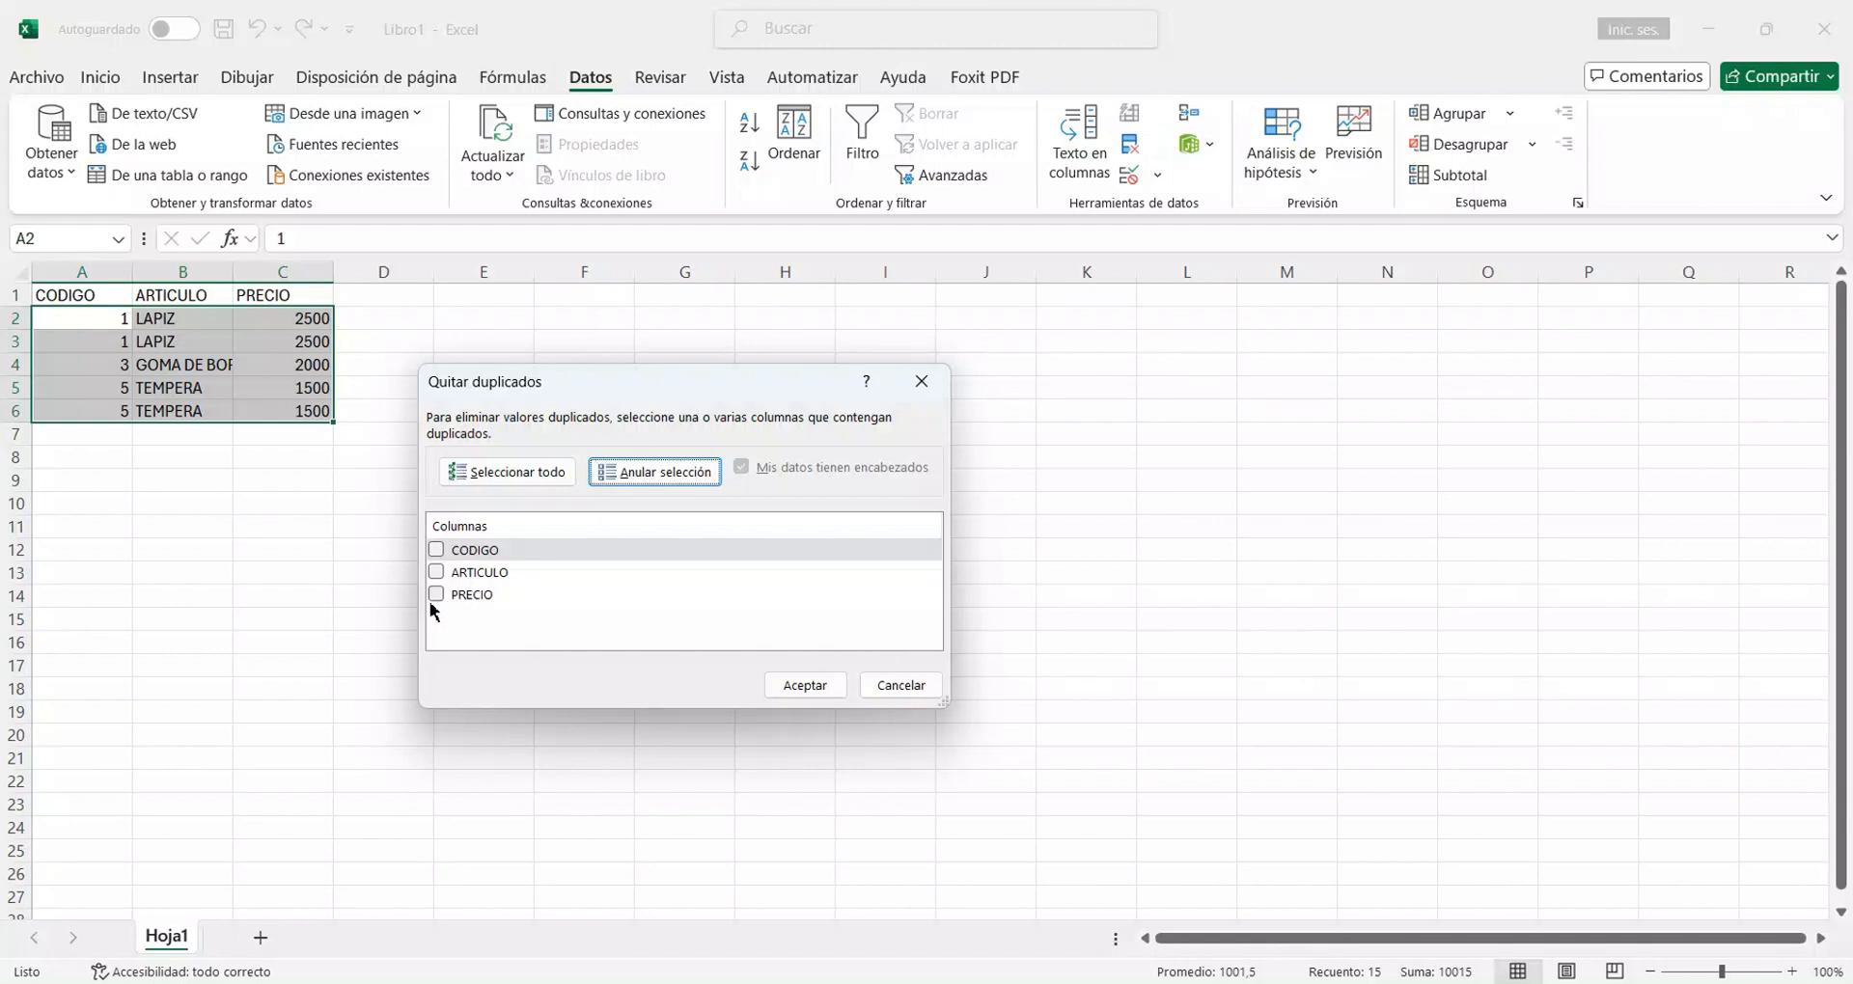
Remove the duplicate rows, comparing all three columns CODIGO, ARTICULO and PRECIO, and deselect the data.
click(529, 475)
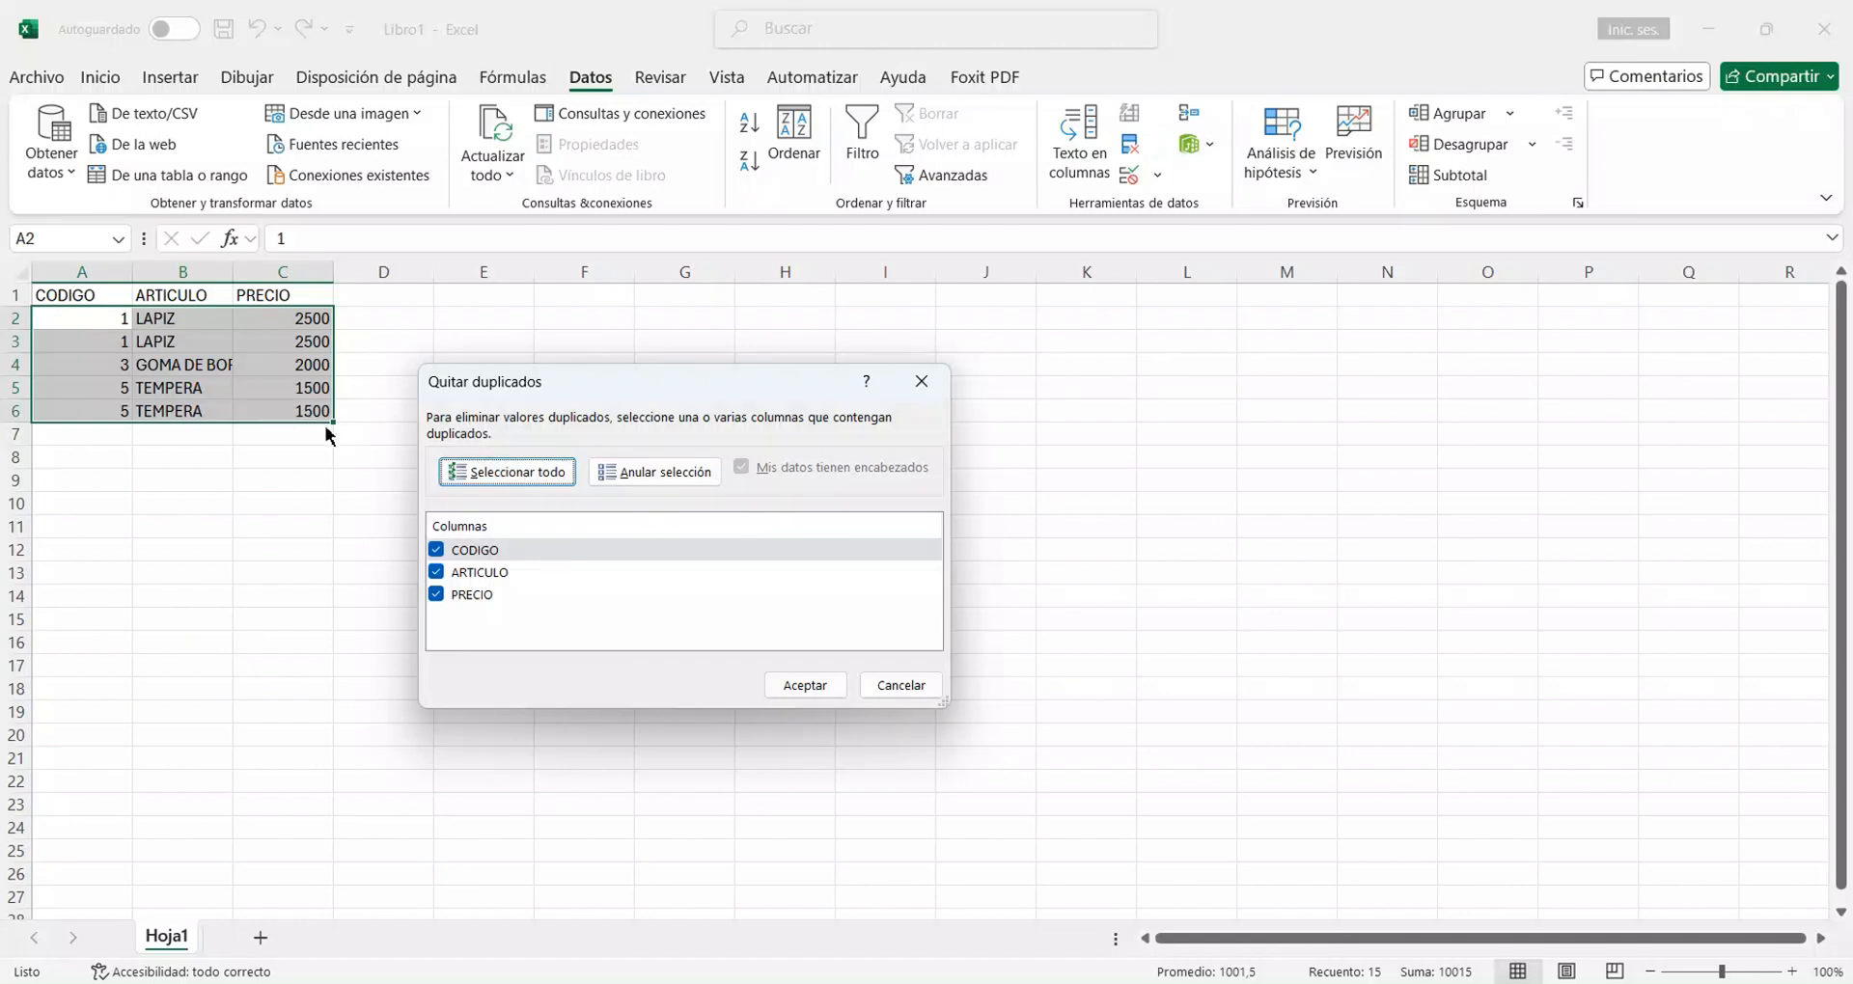
click(797, 687)
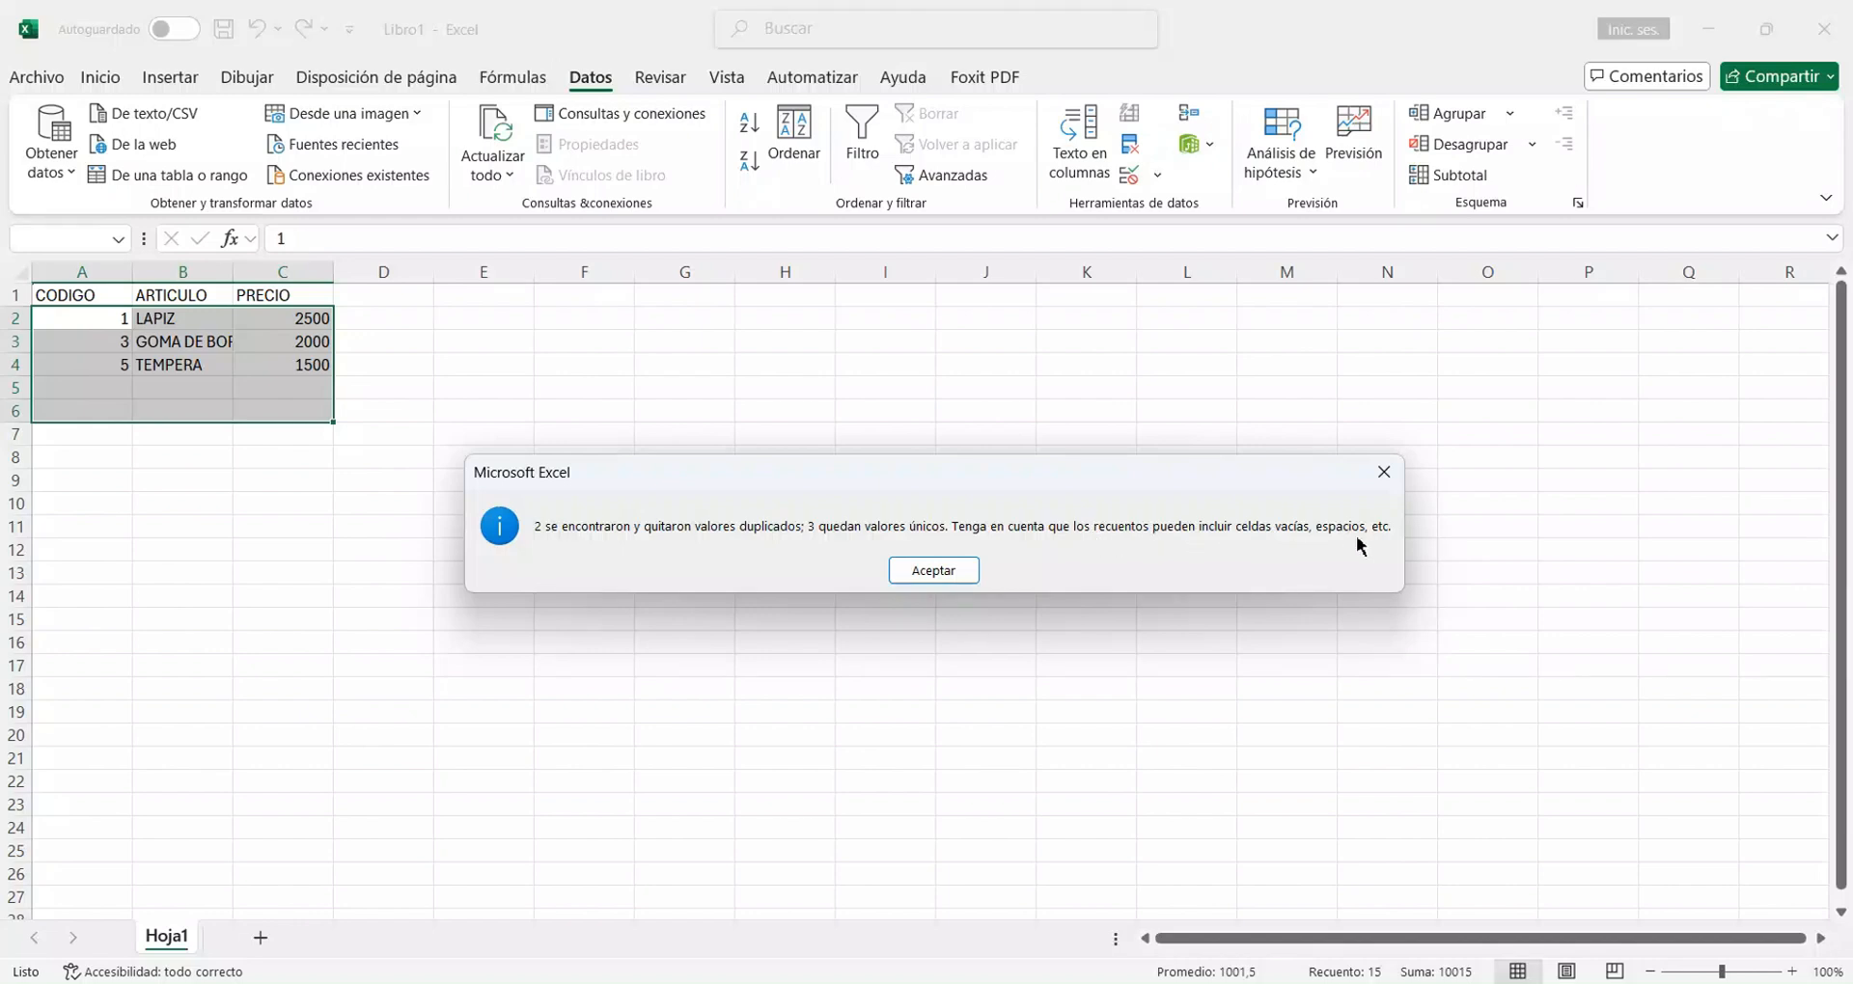
click(944, 575)
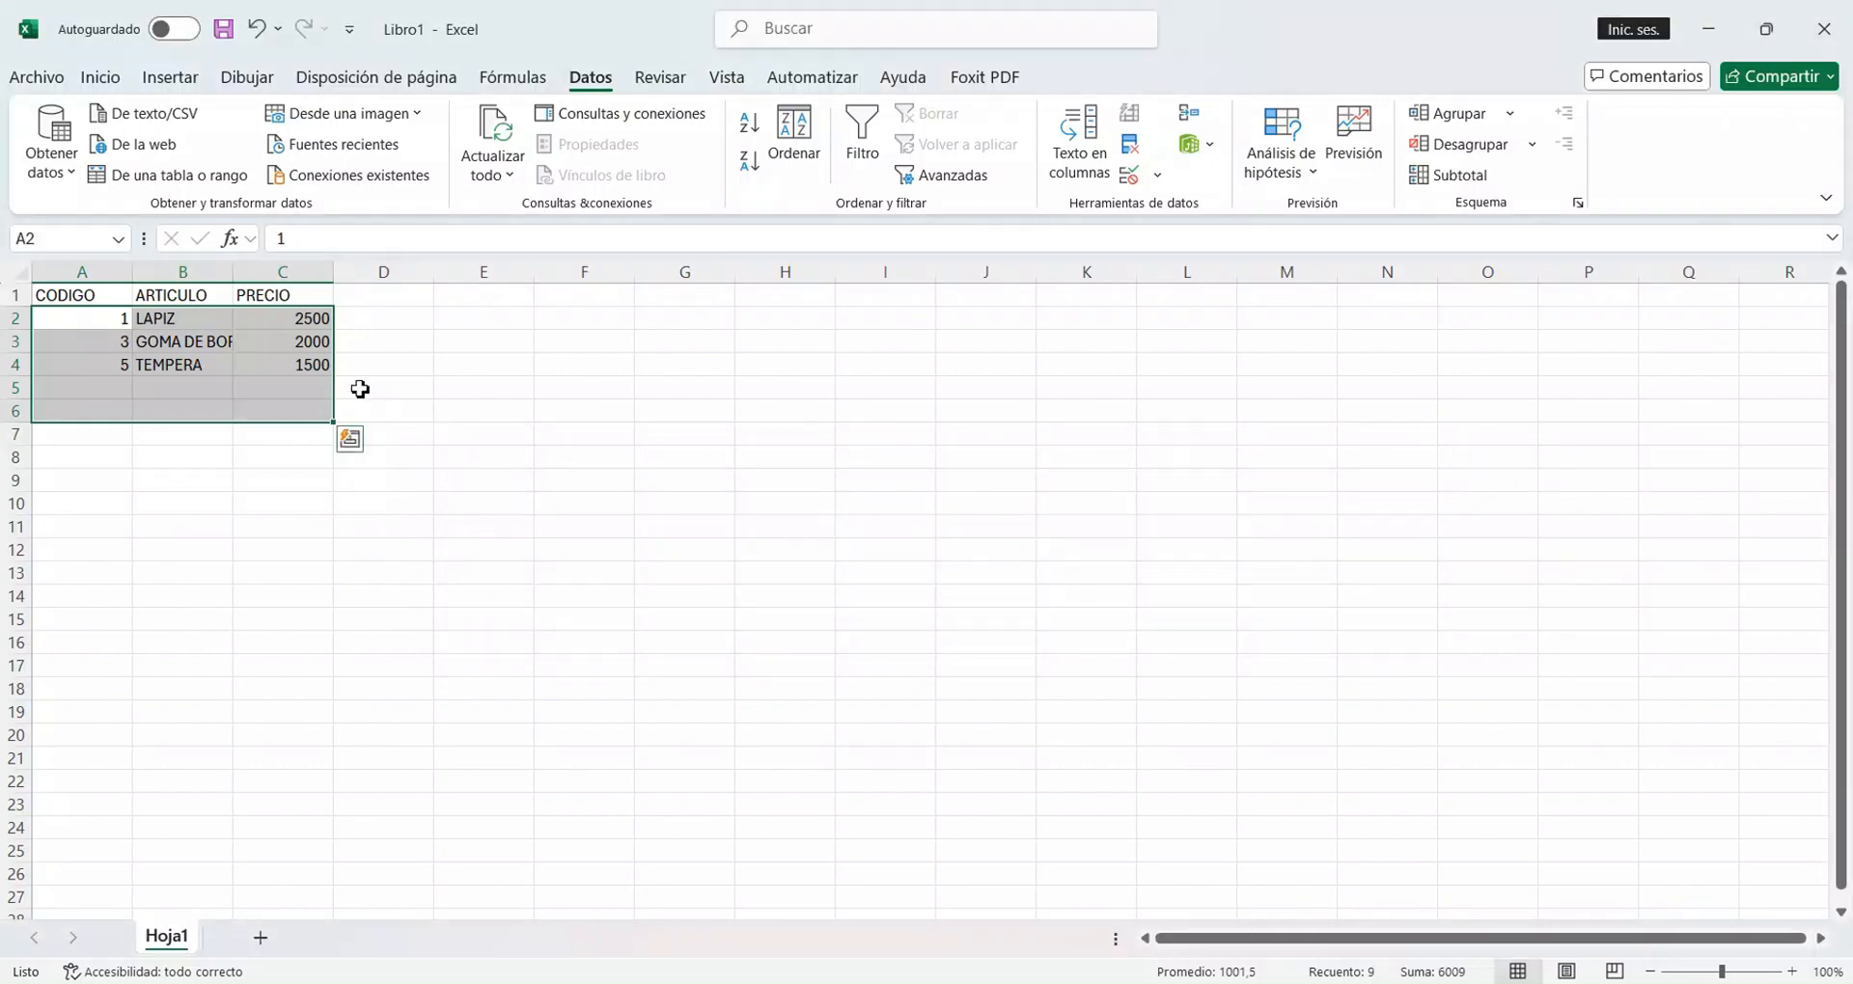
click(369, 369)
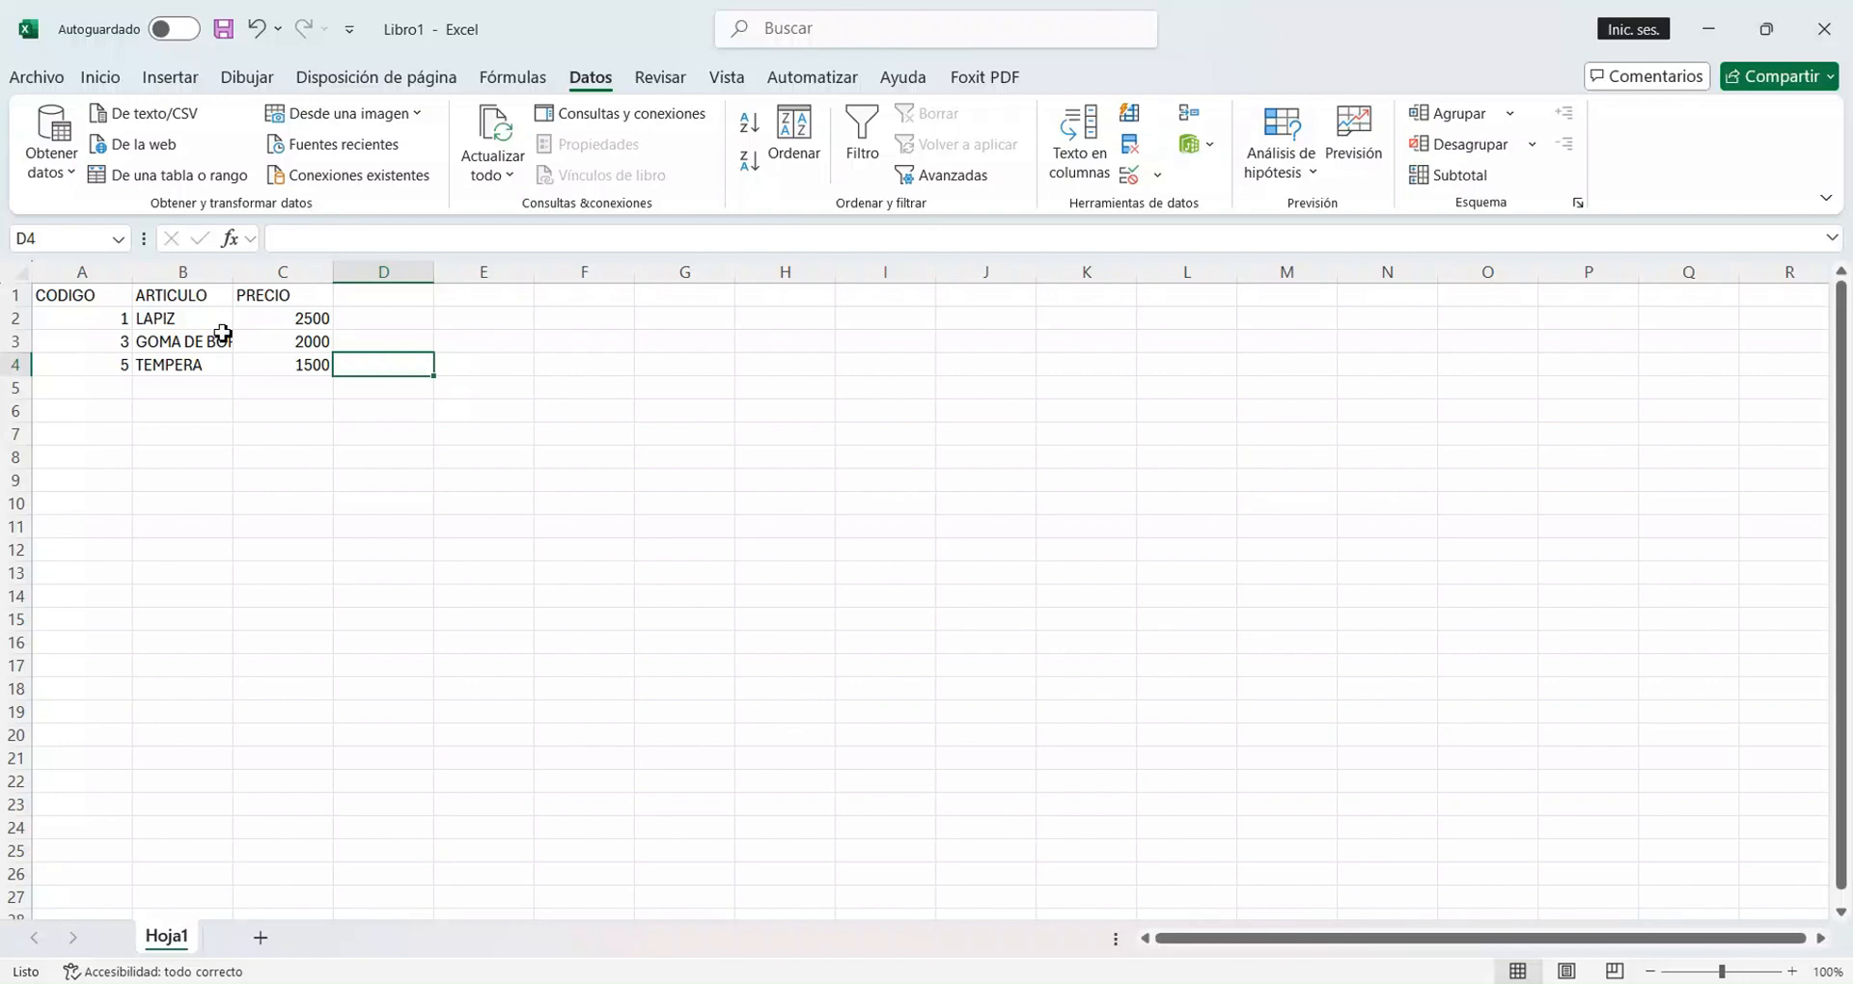
click(420, 296)
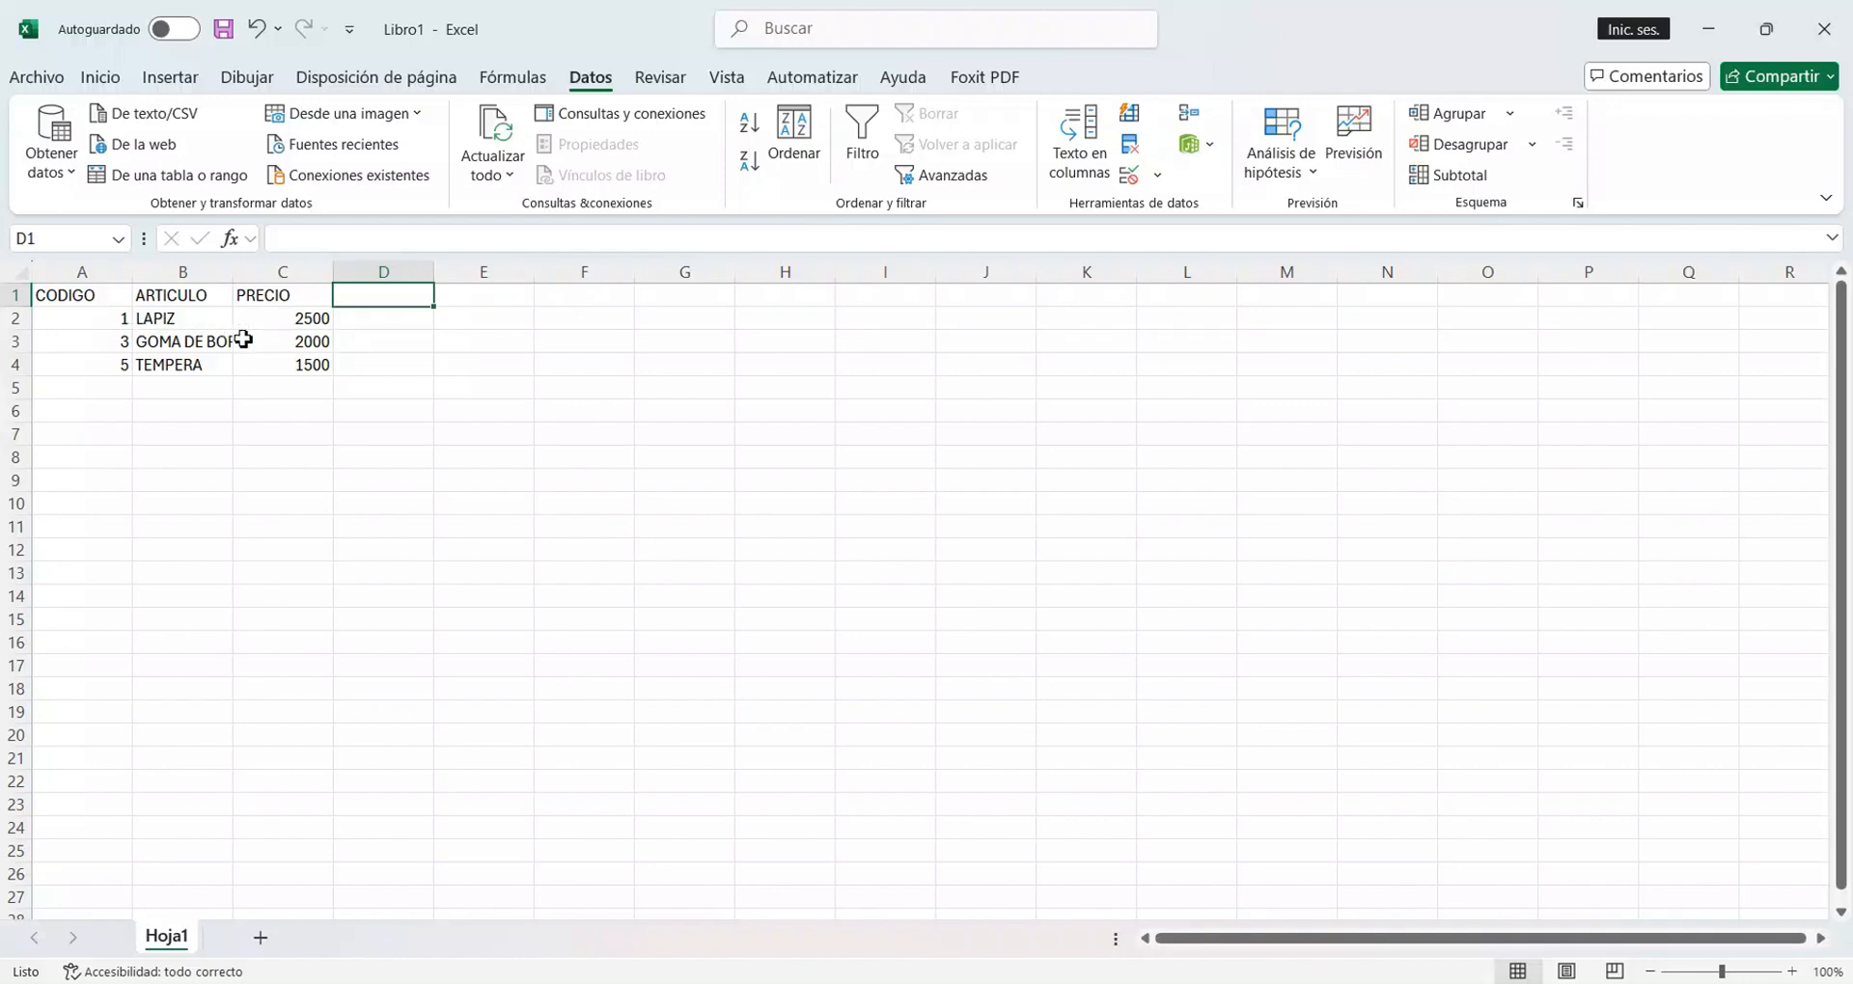
Sort the CODIGO values in A2:A4 from smallest to largest, continuing with the current selection only.
drag(98, 326, 101, 367)
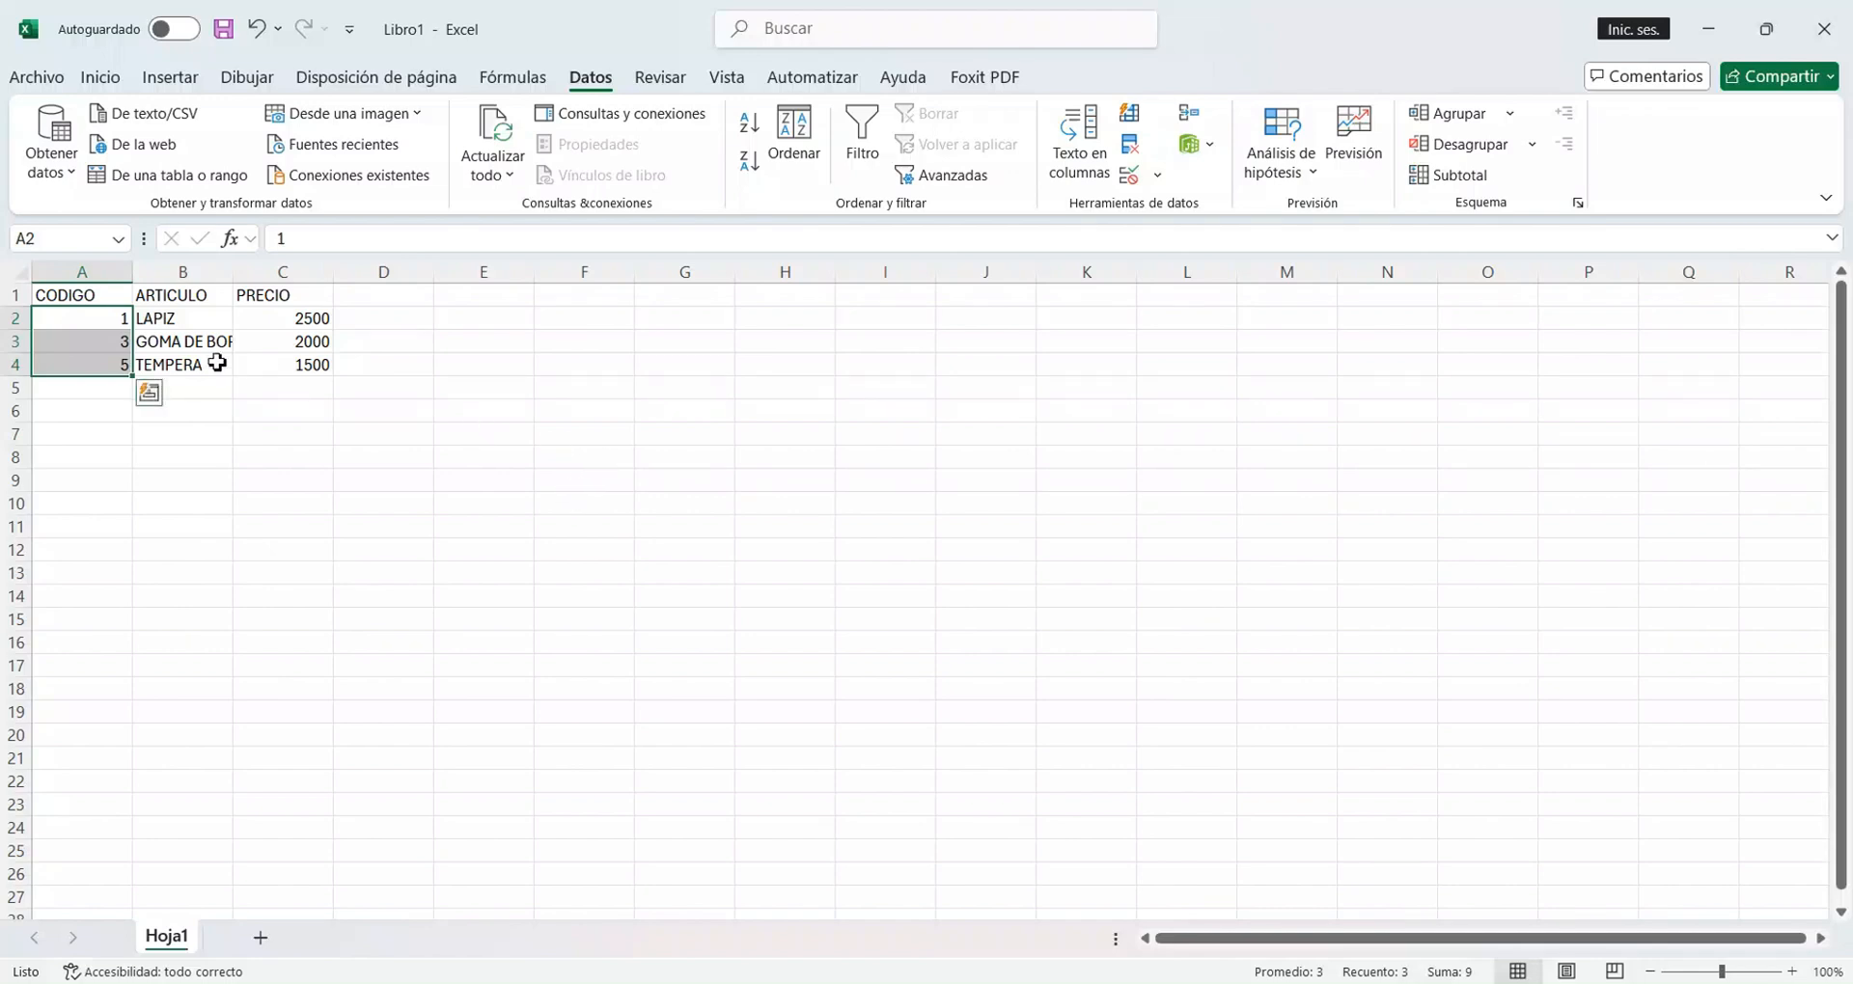
click(90, 329)
drag(90, 329, 298, 372)
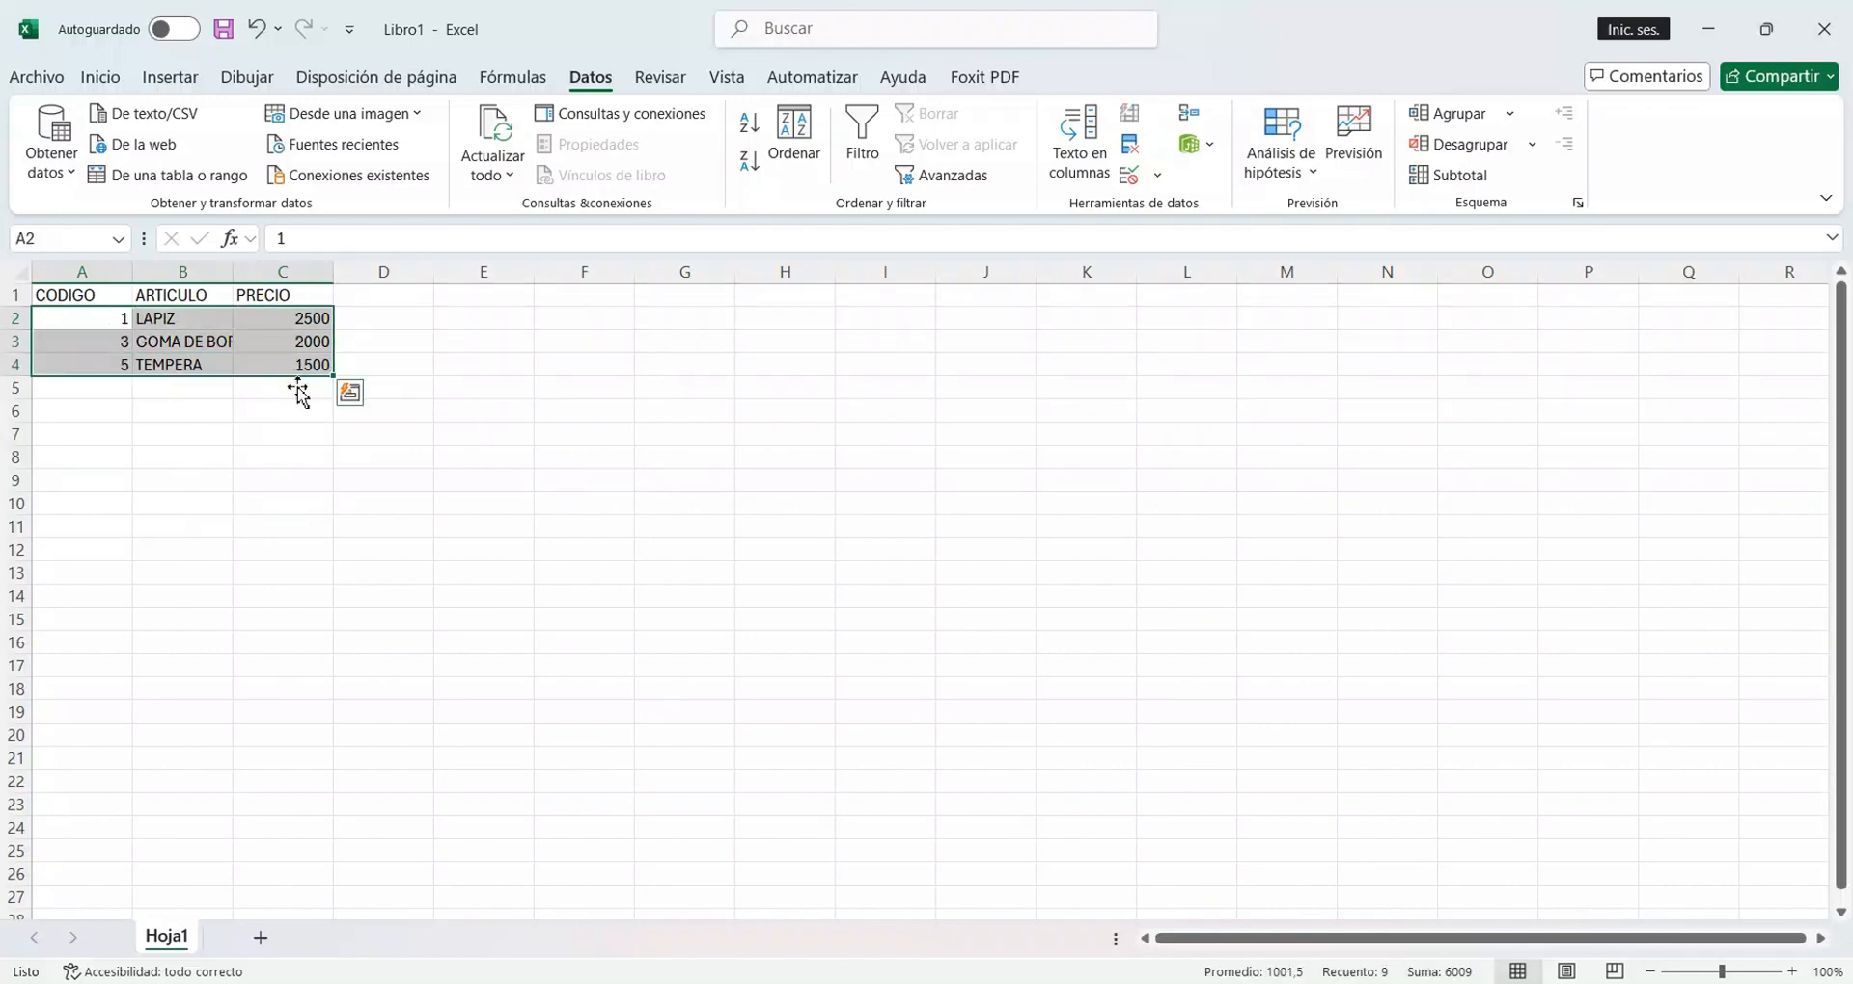
drag(89, 331, 95, 368)
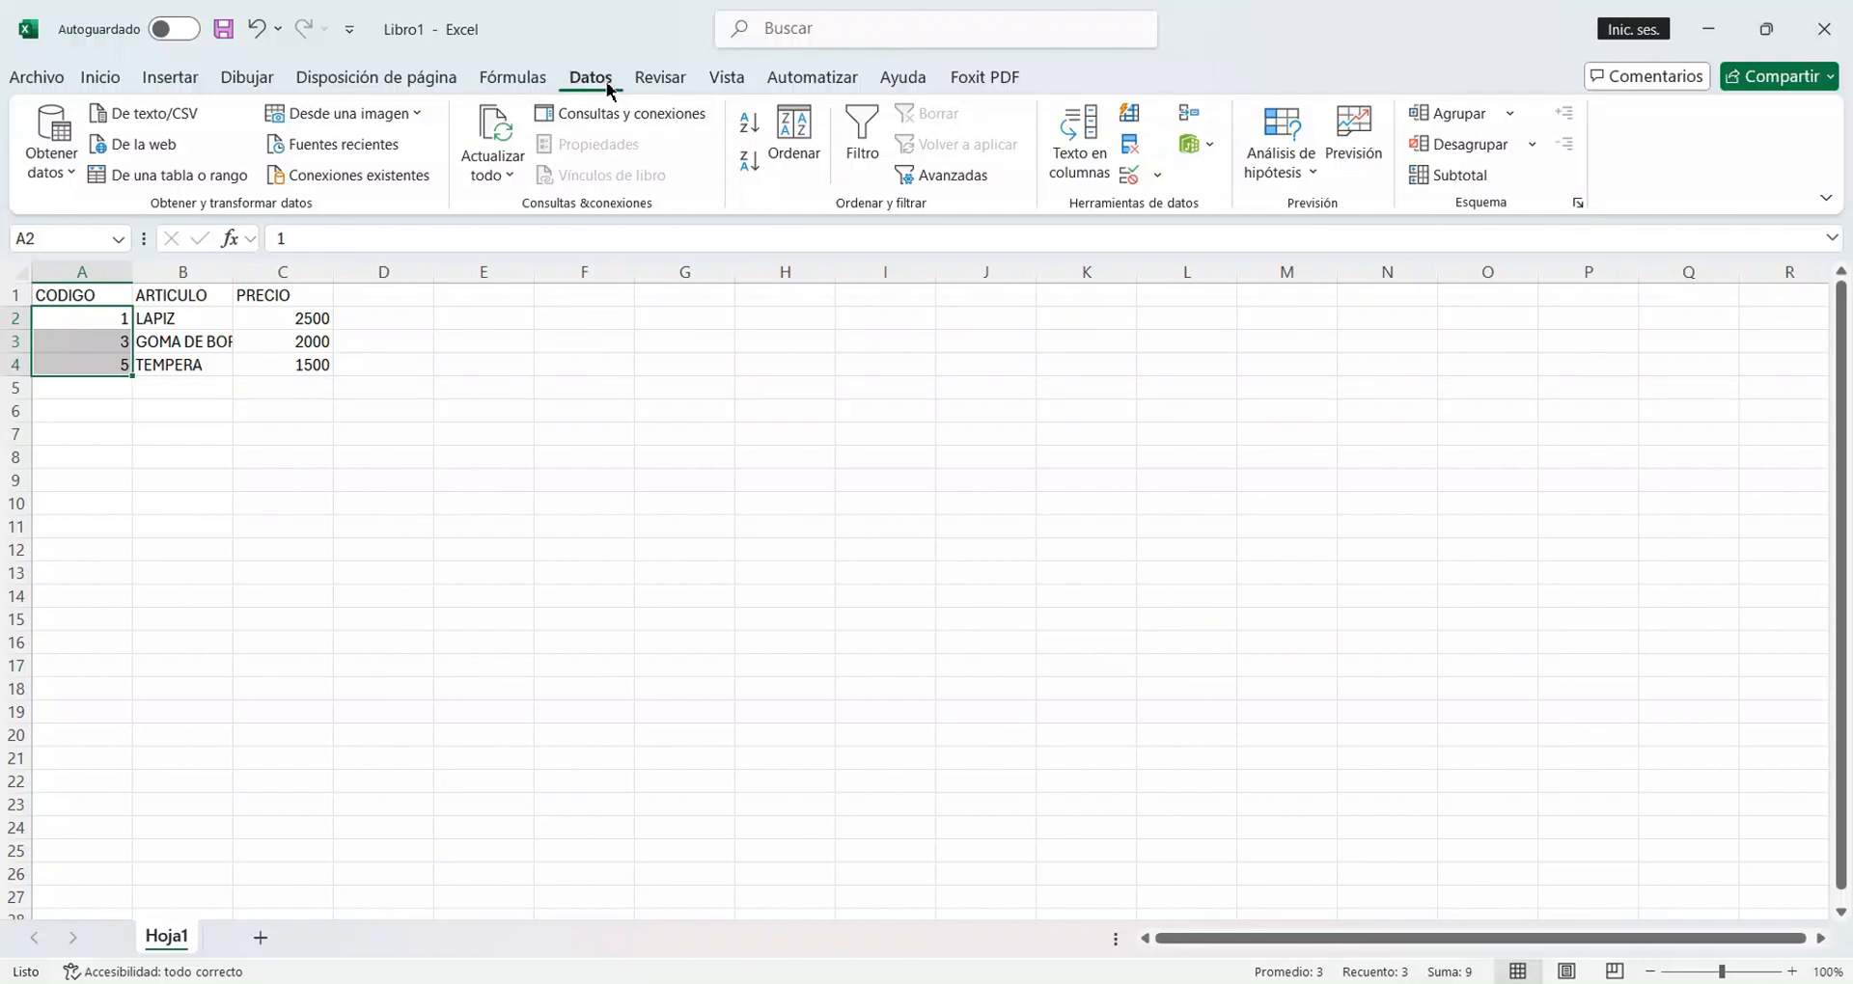
click(749, 130)
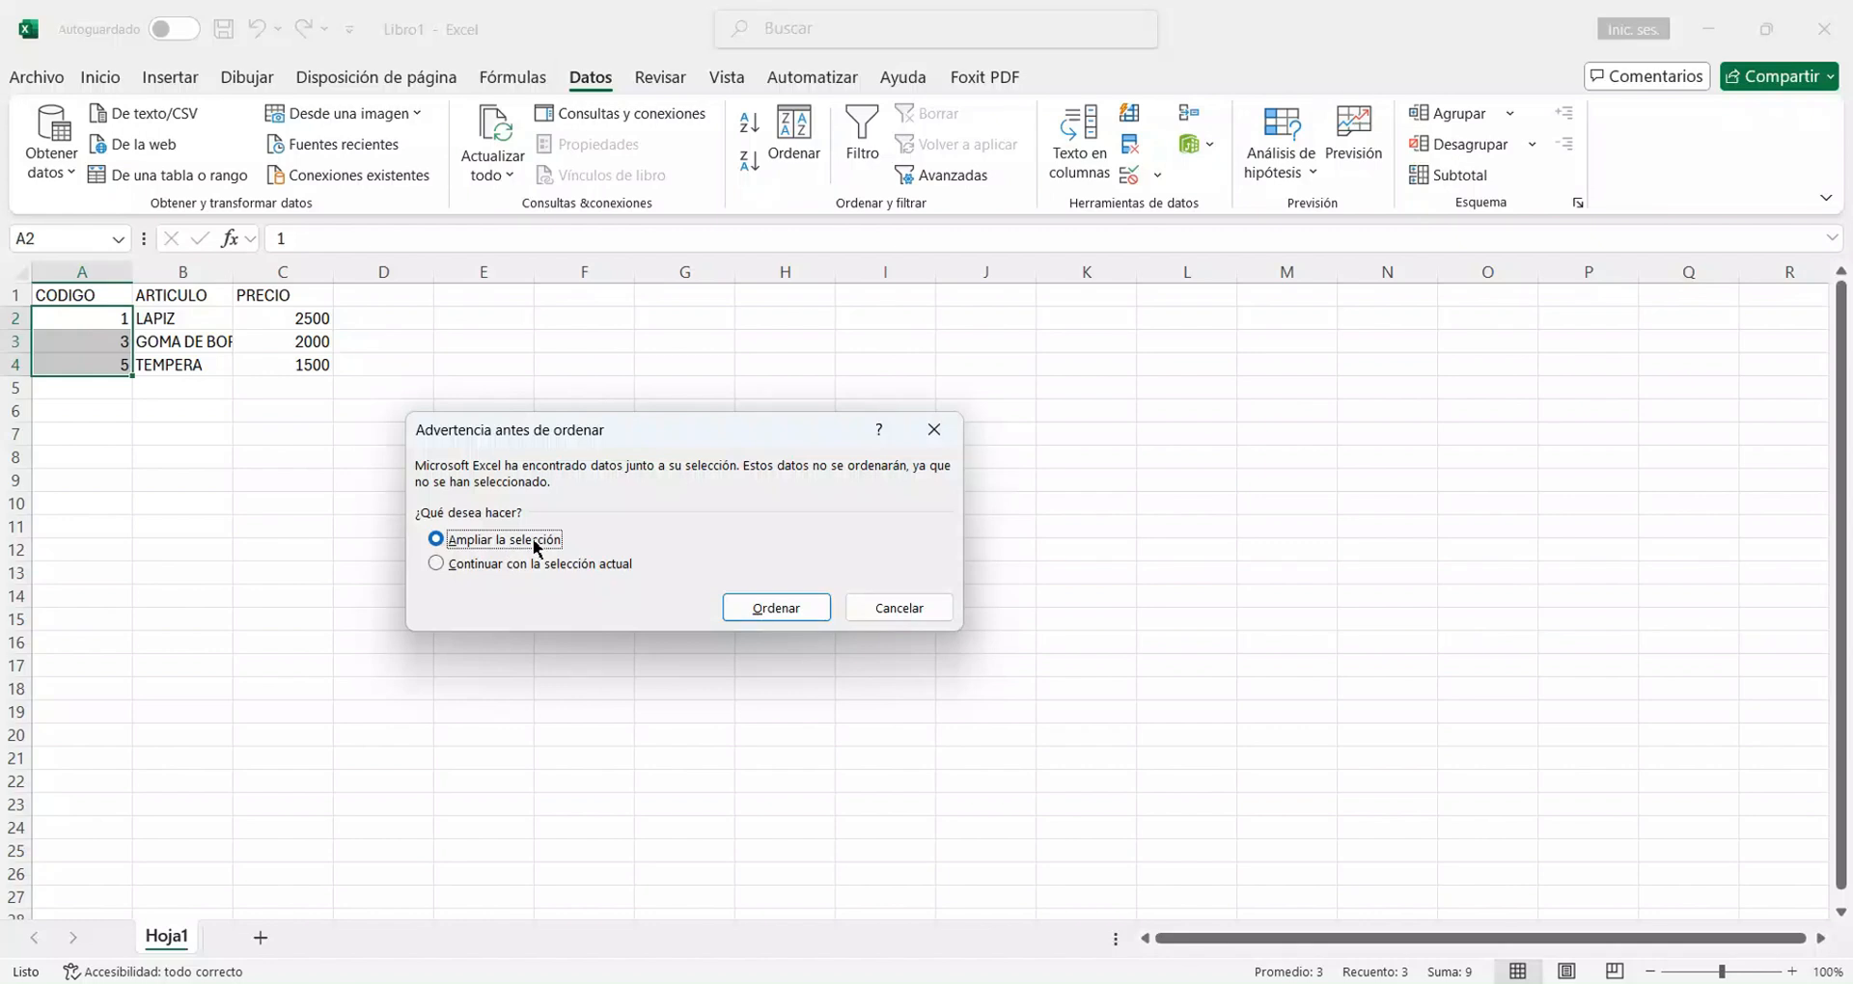
click(435, 568)
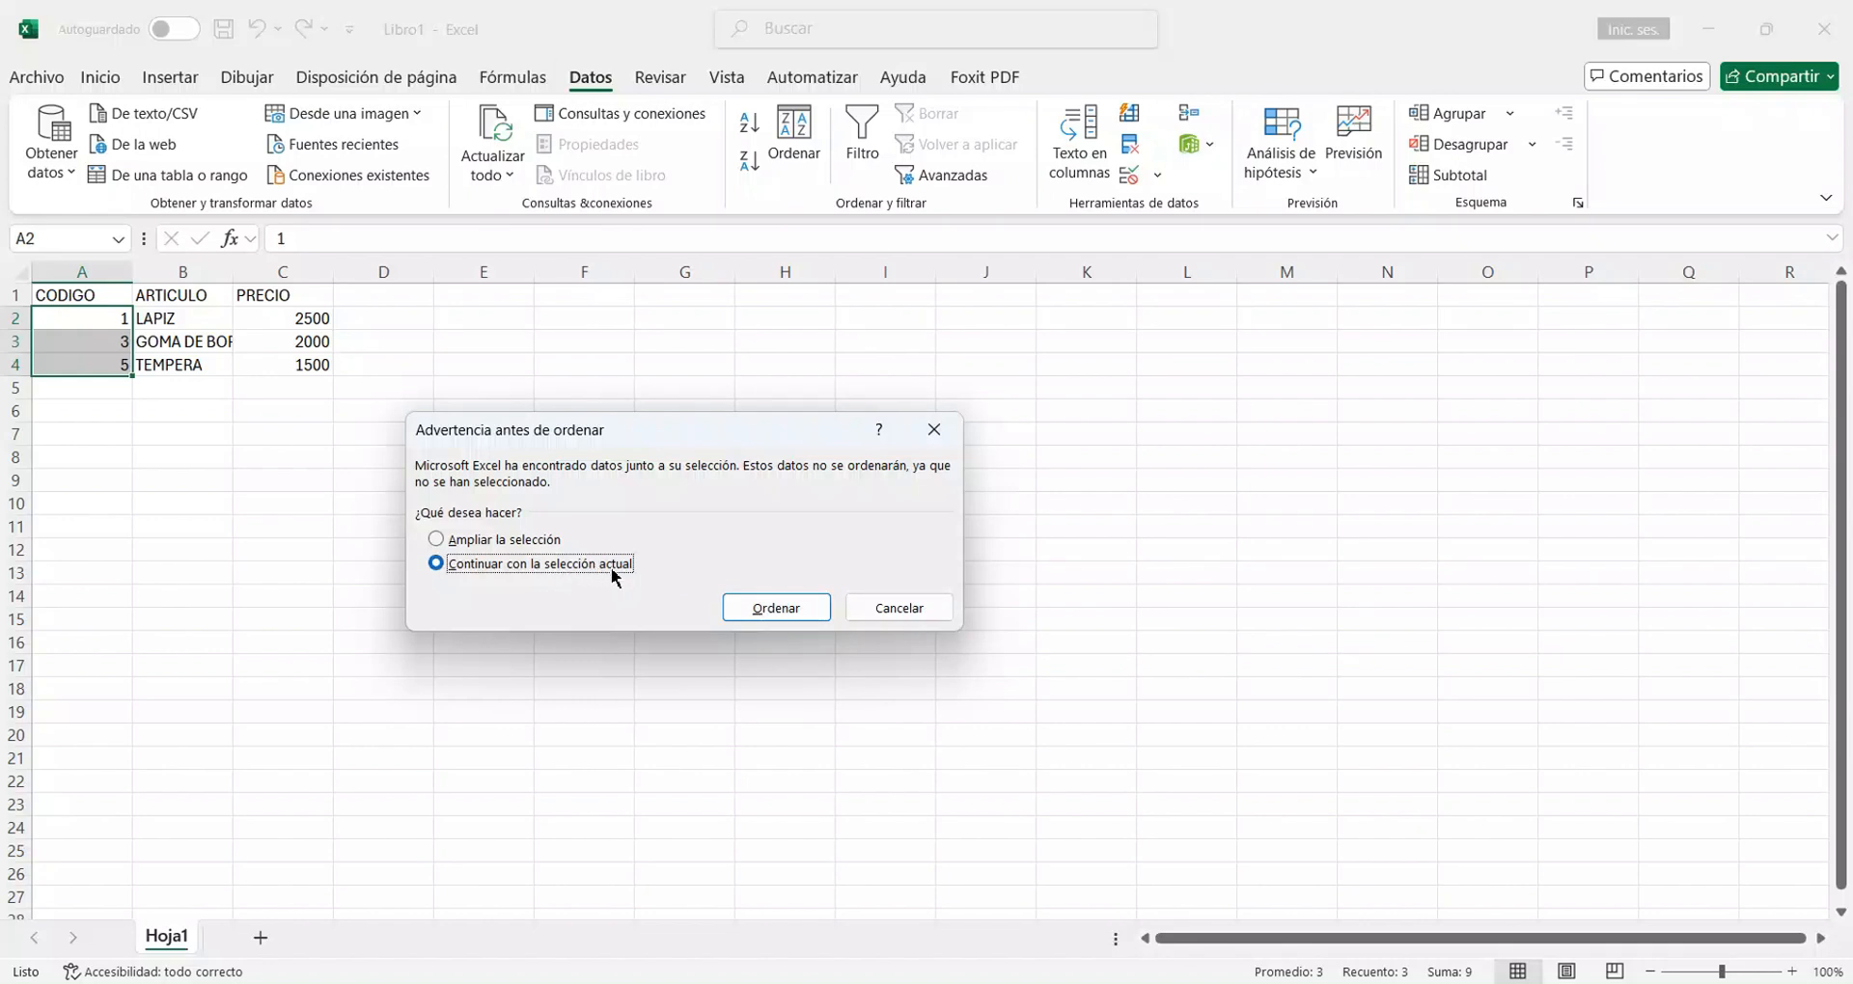
click(784, 610)
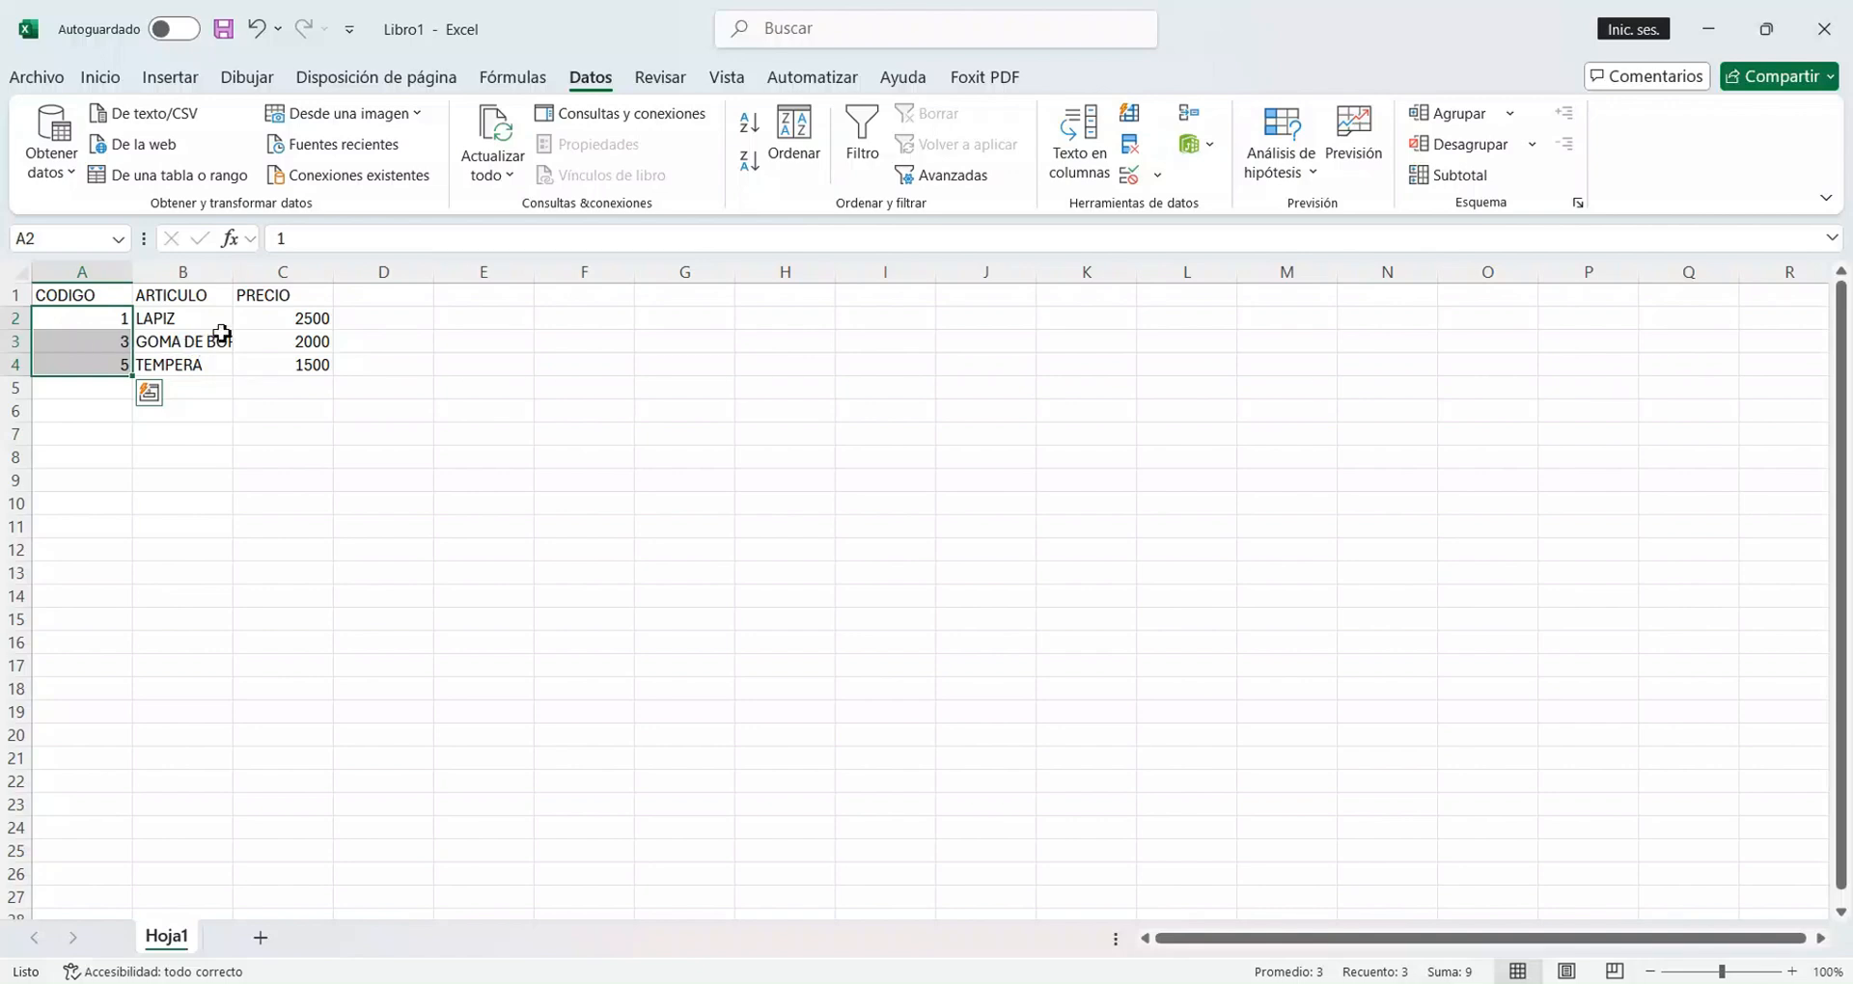
Select the article names in B2:B4 and autofit the width of column B.
drag(225, 326, 223, 378)
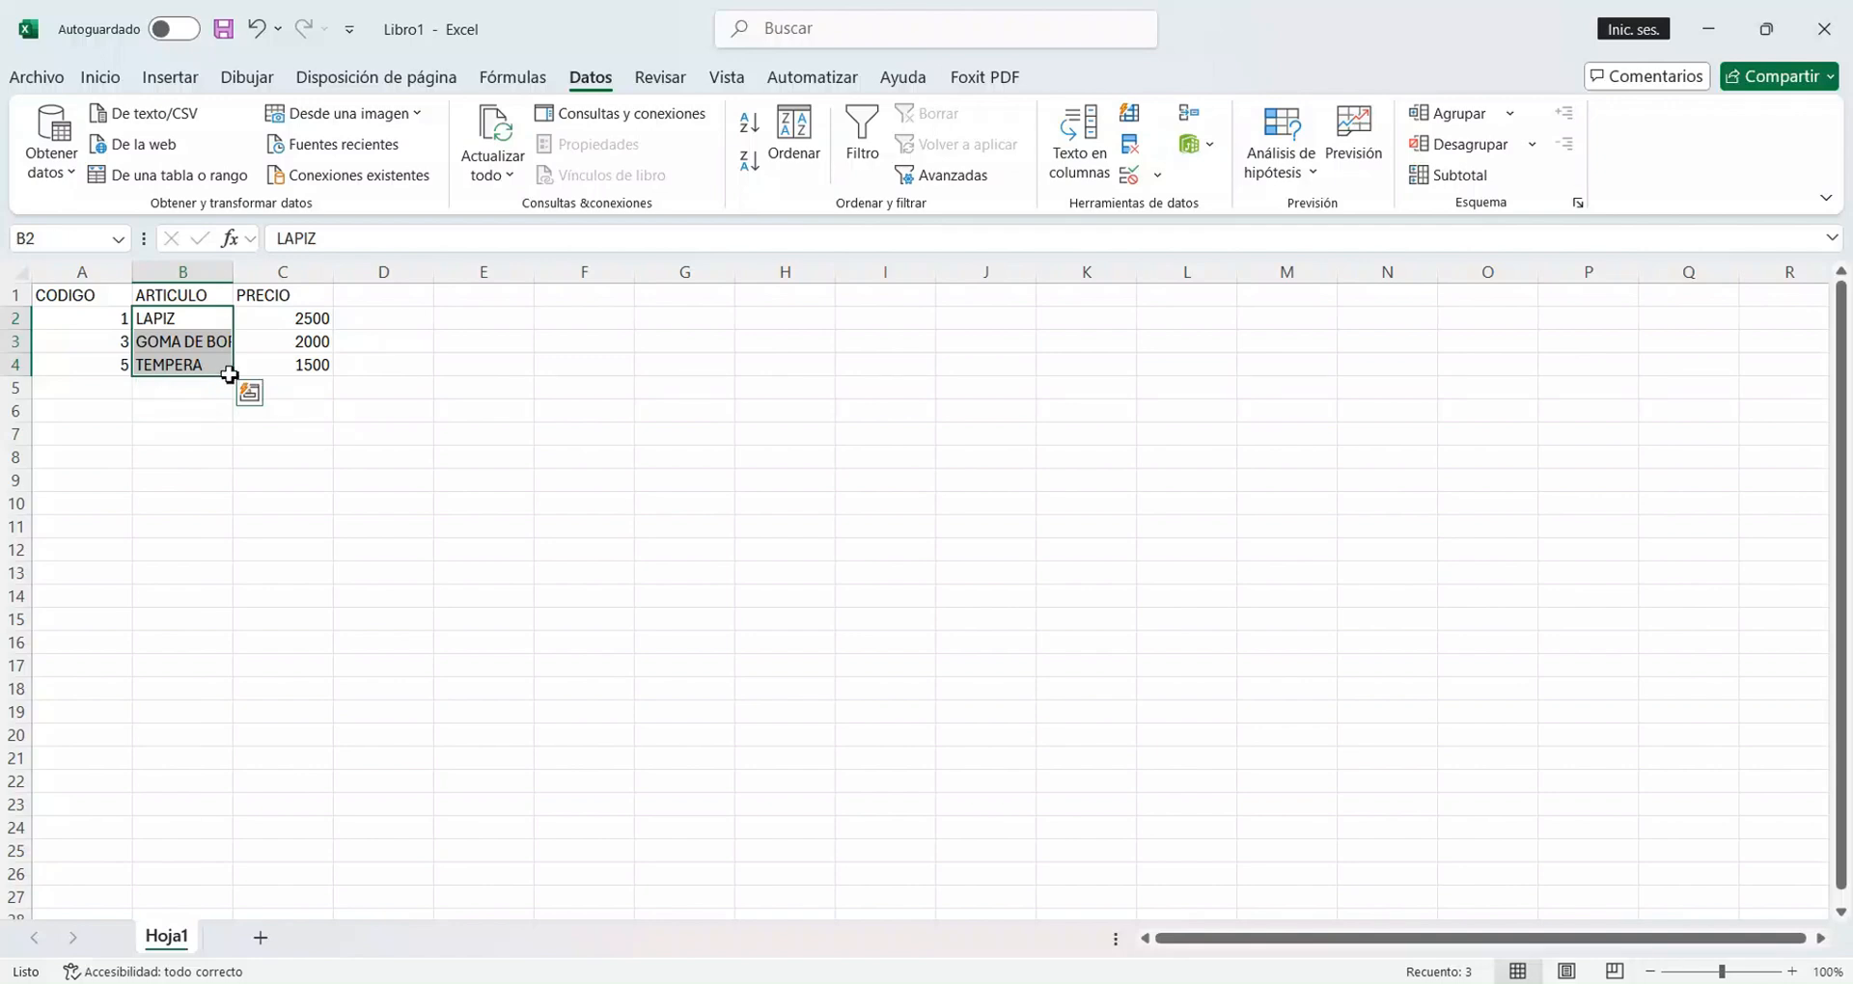
double_click(232, 273)
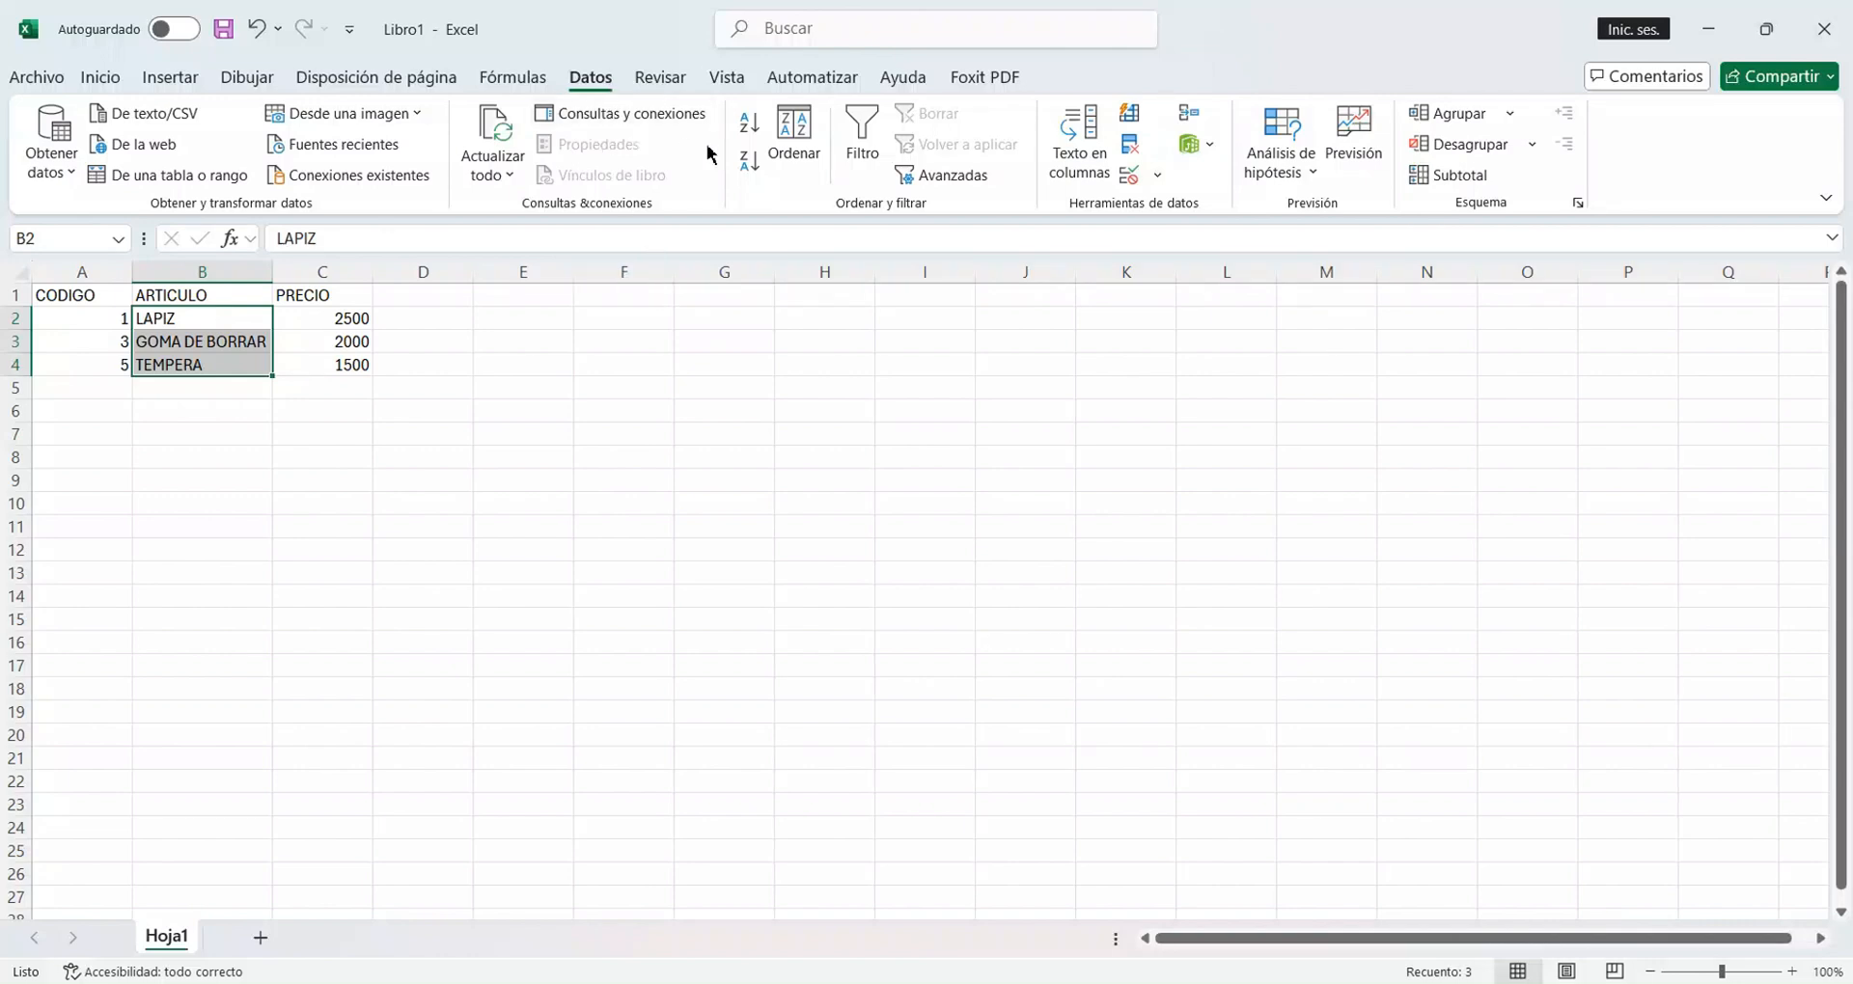
Try sorting only the article names in B2:B4 from A to Z without expanding the selection, and undo that sort.
click(753, 131)
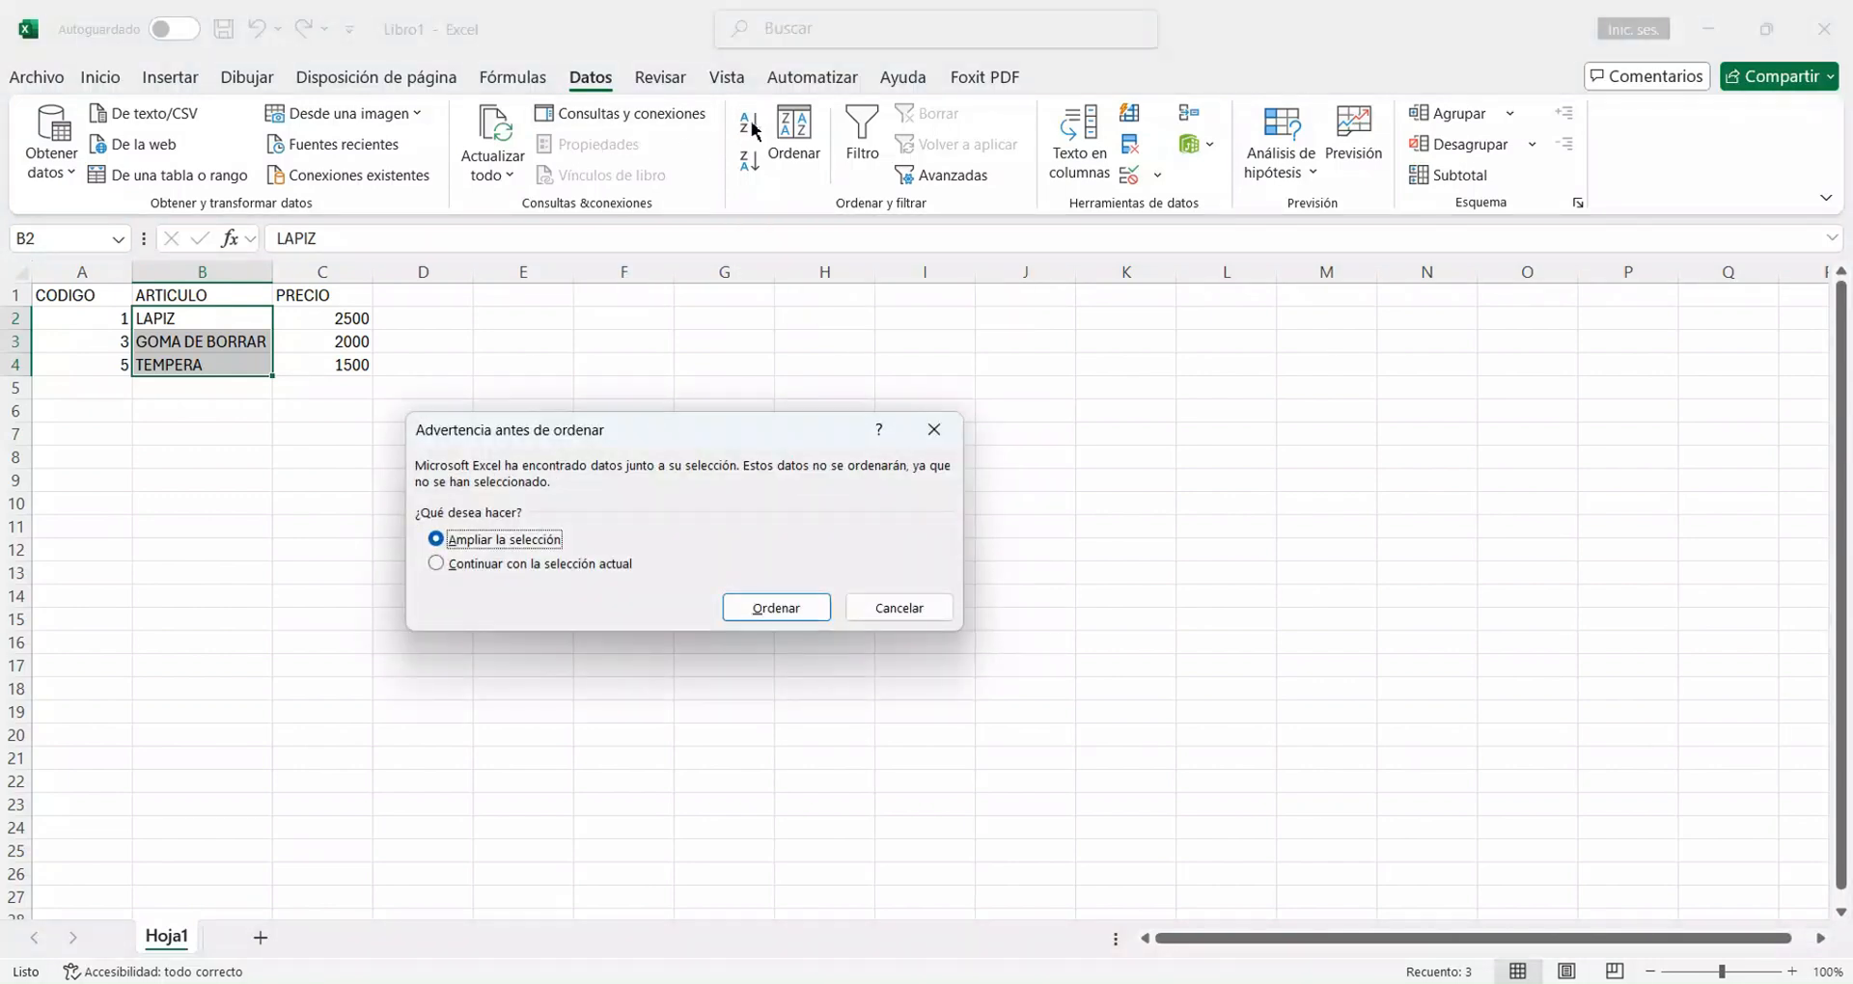
click(488, 567)
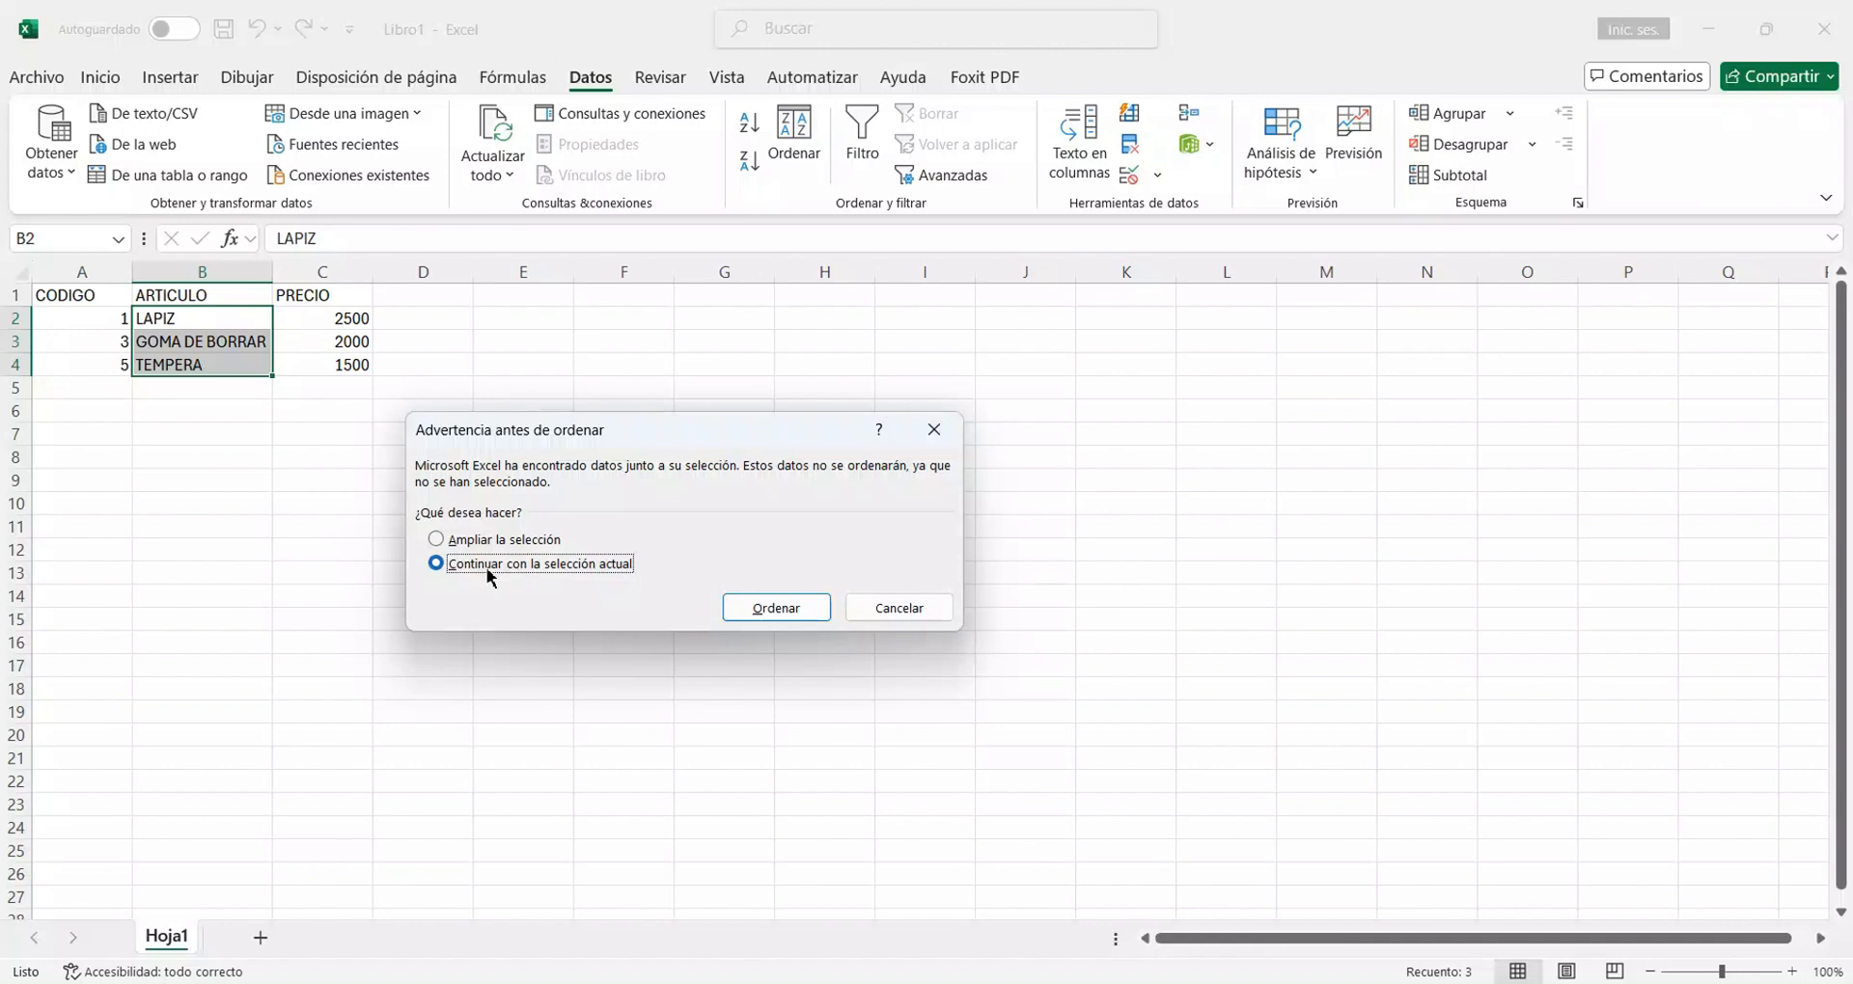
click(797, 615)
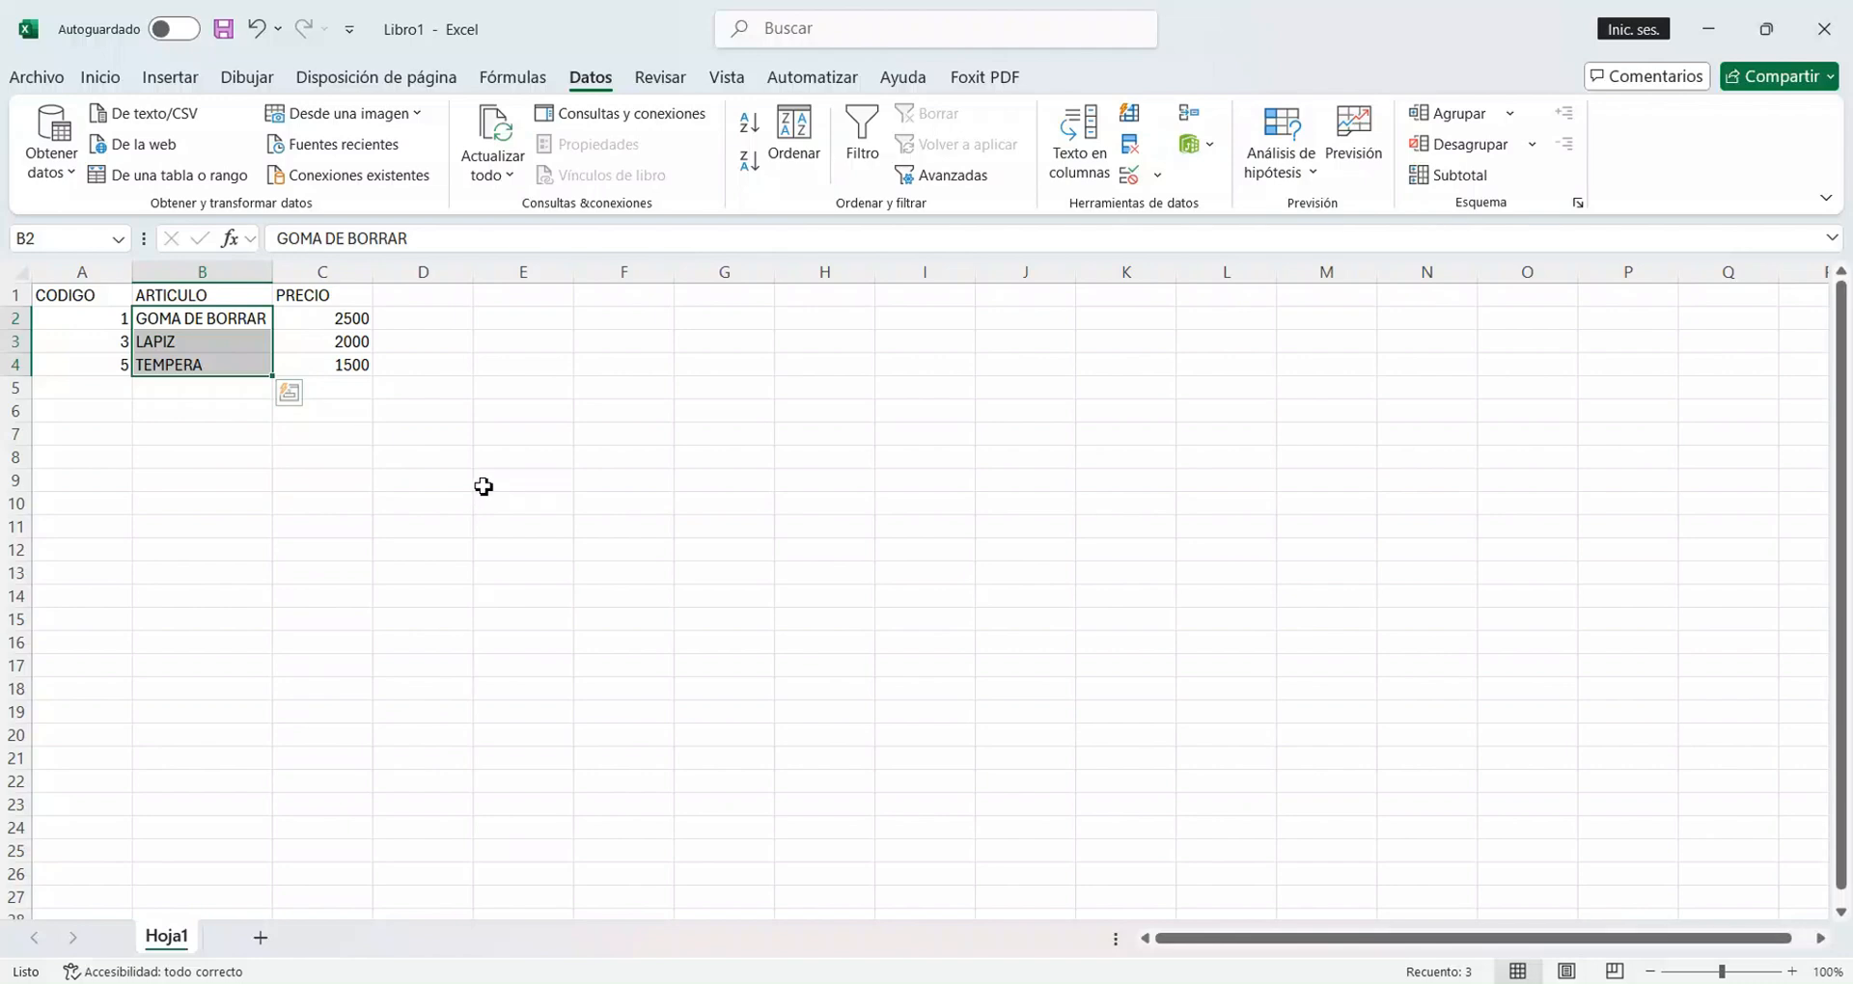
click(258, 29)
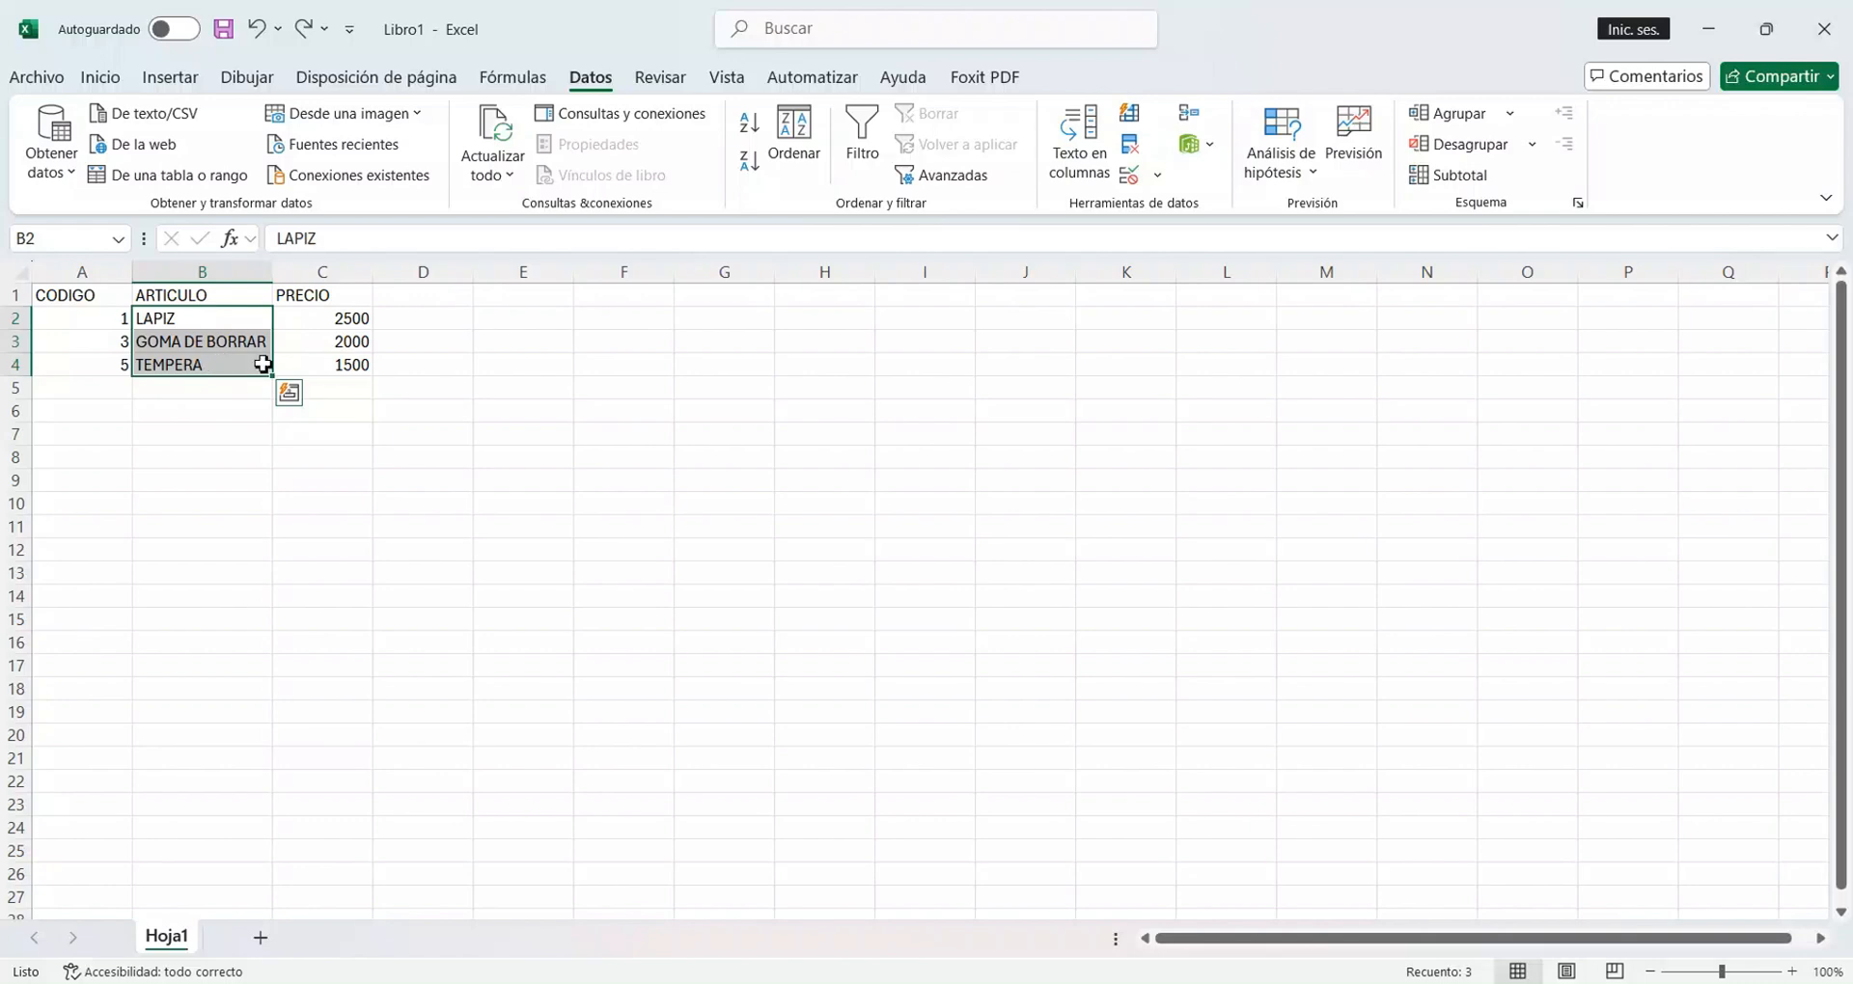
Sort the item rows by ARTICULO with the selection expanded, first from A to Z, and re-sort them from Z to A.
click(757, 124)
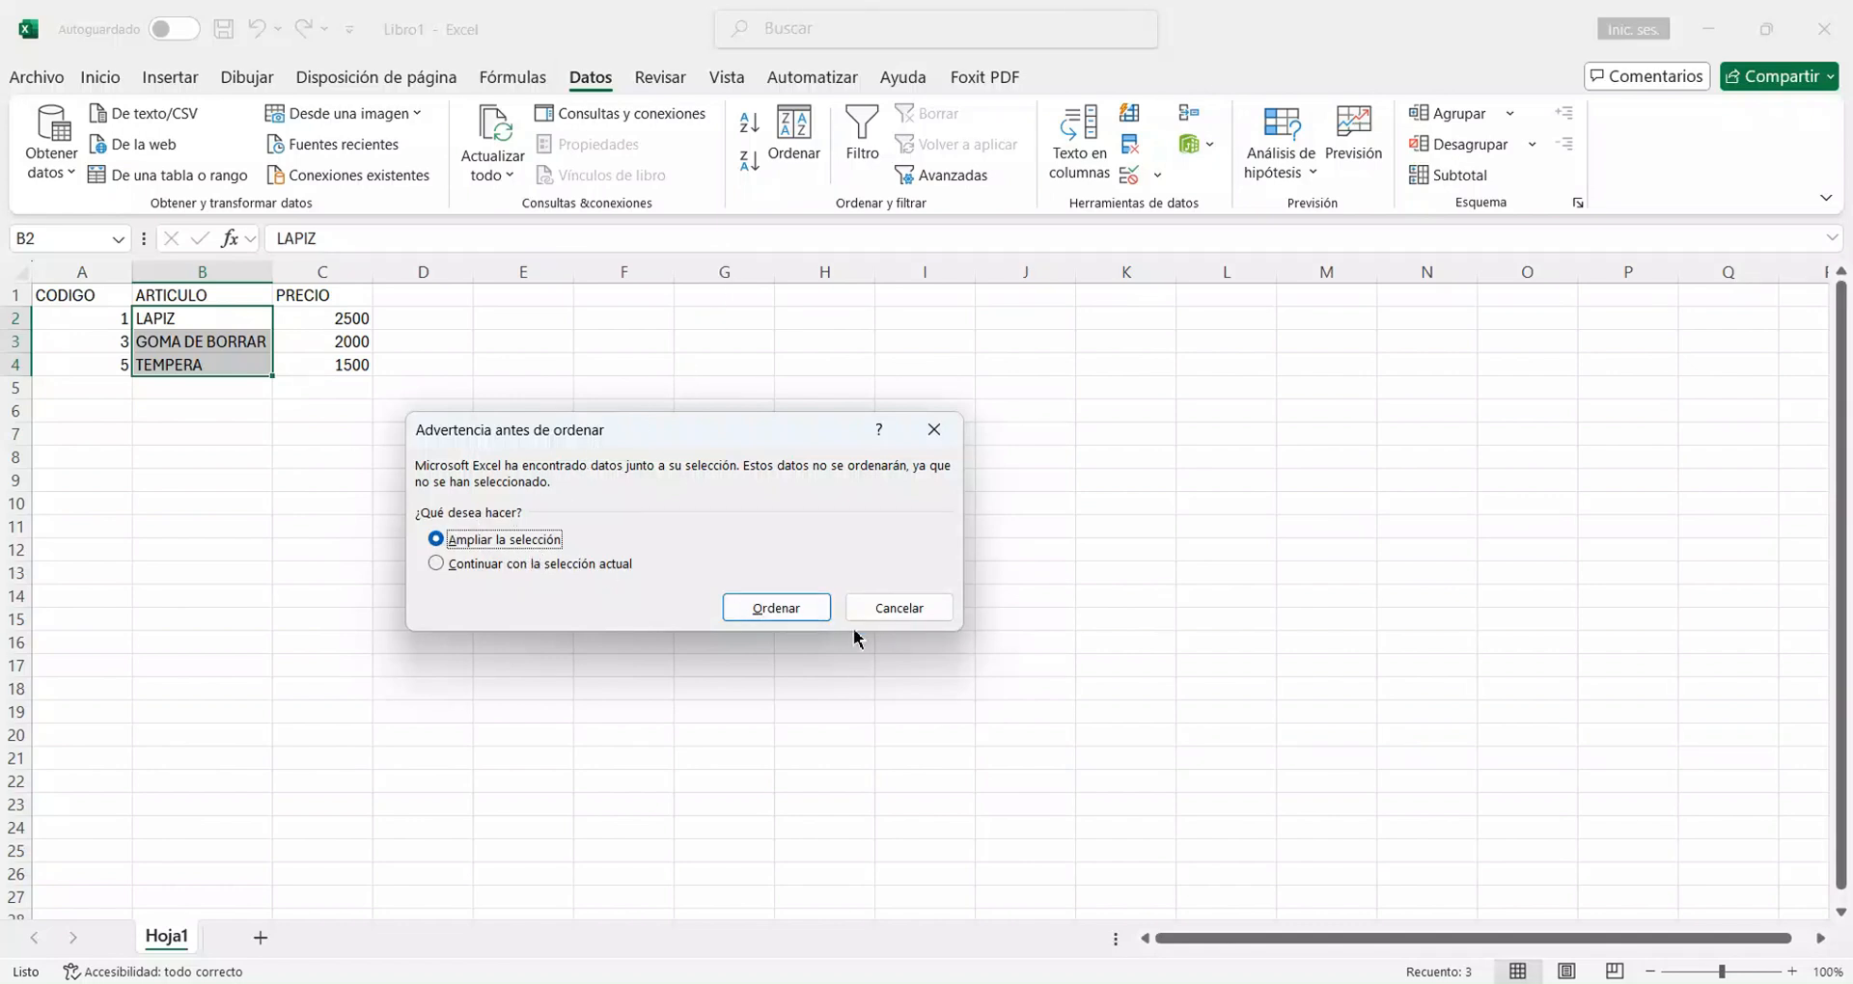
click(820, 618)
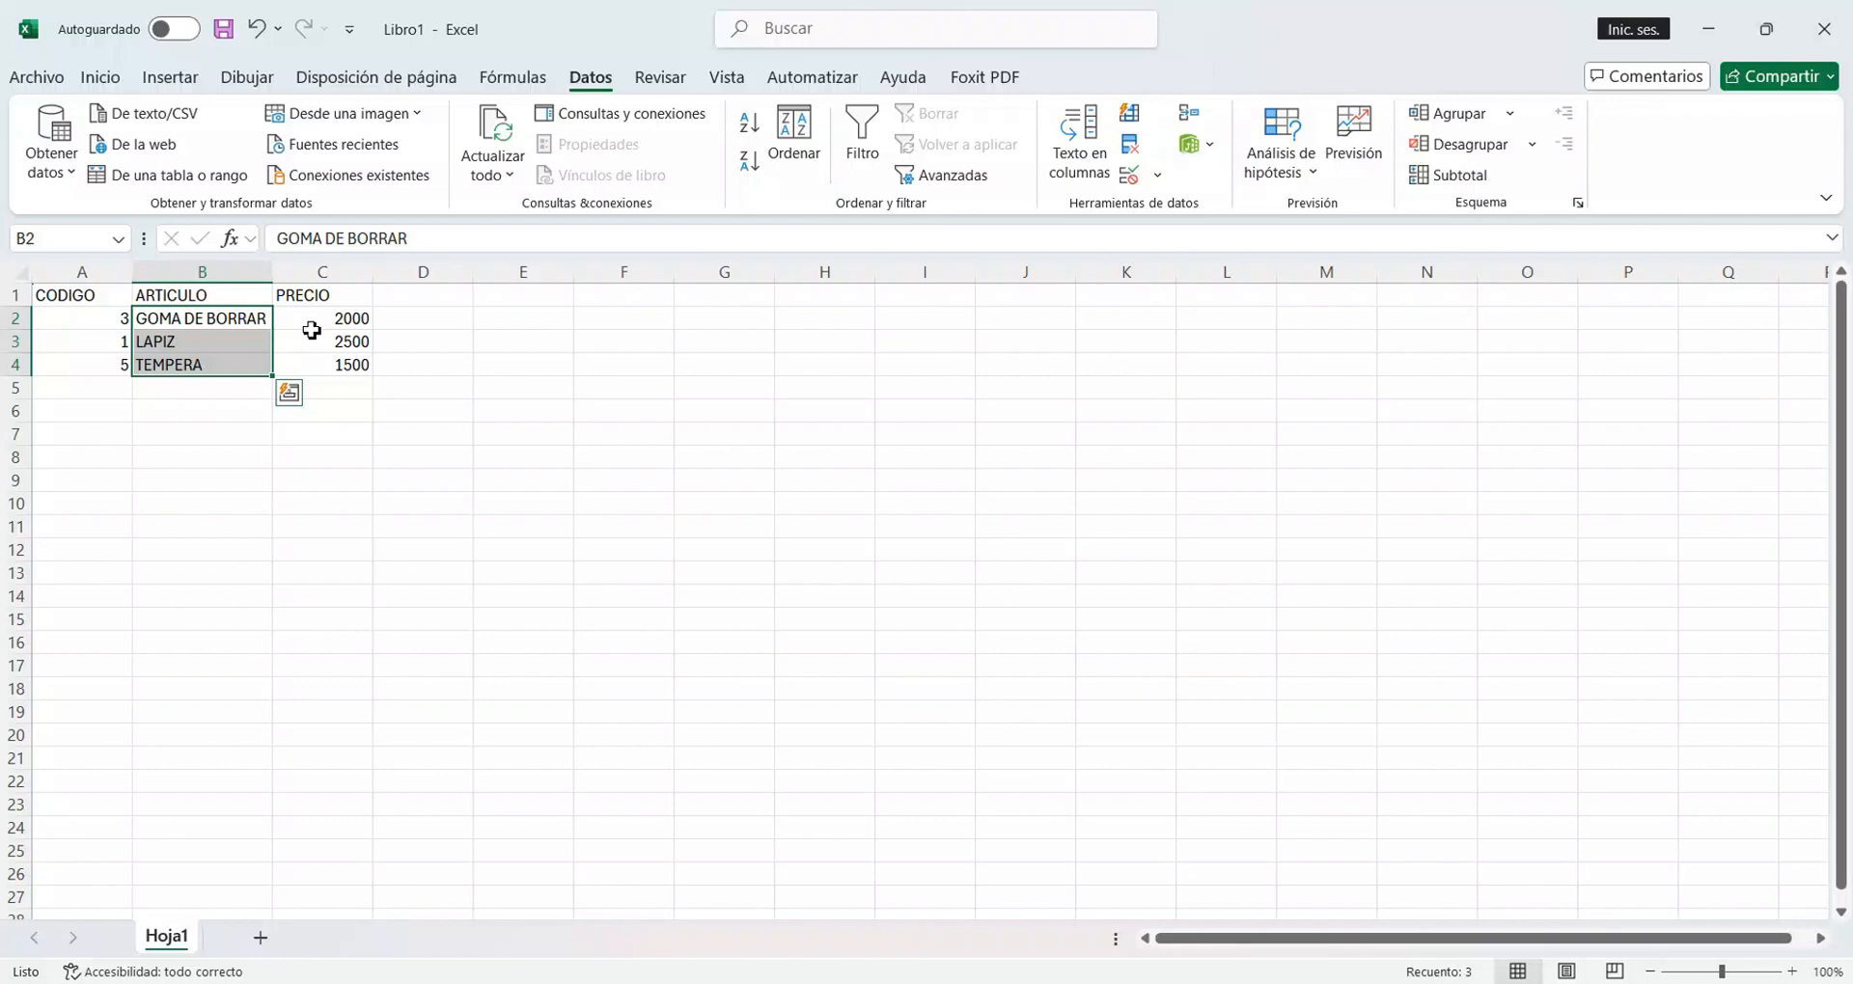
click(750, 121)
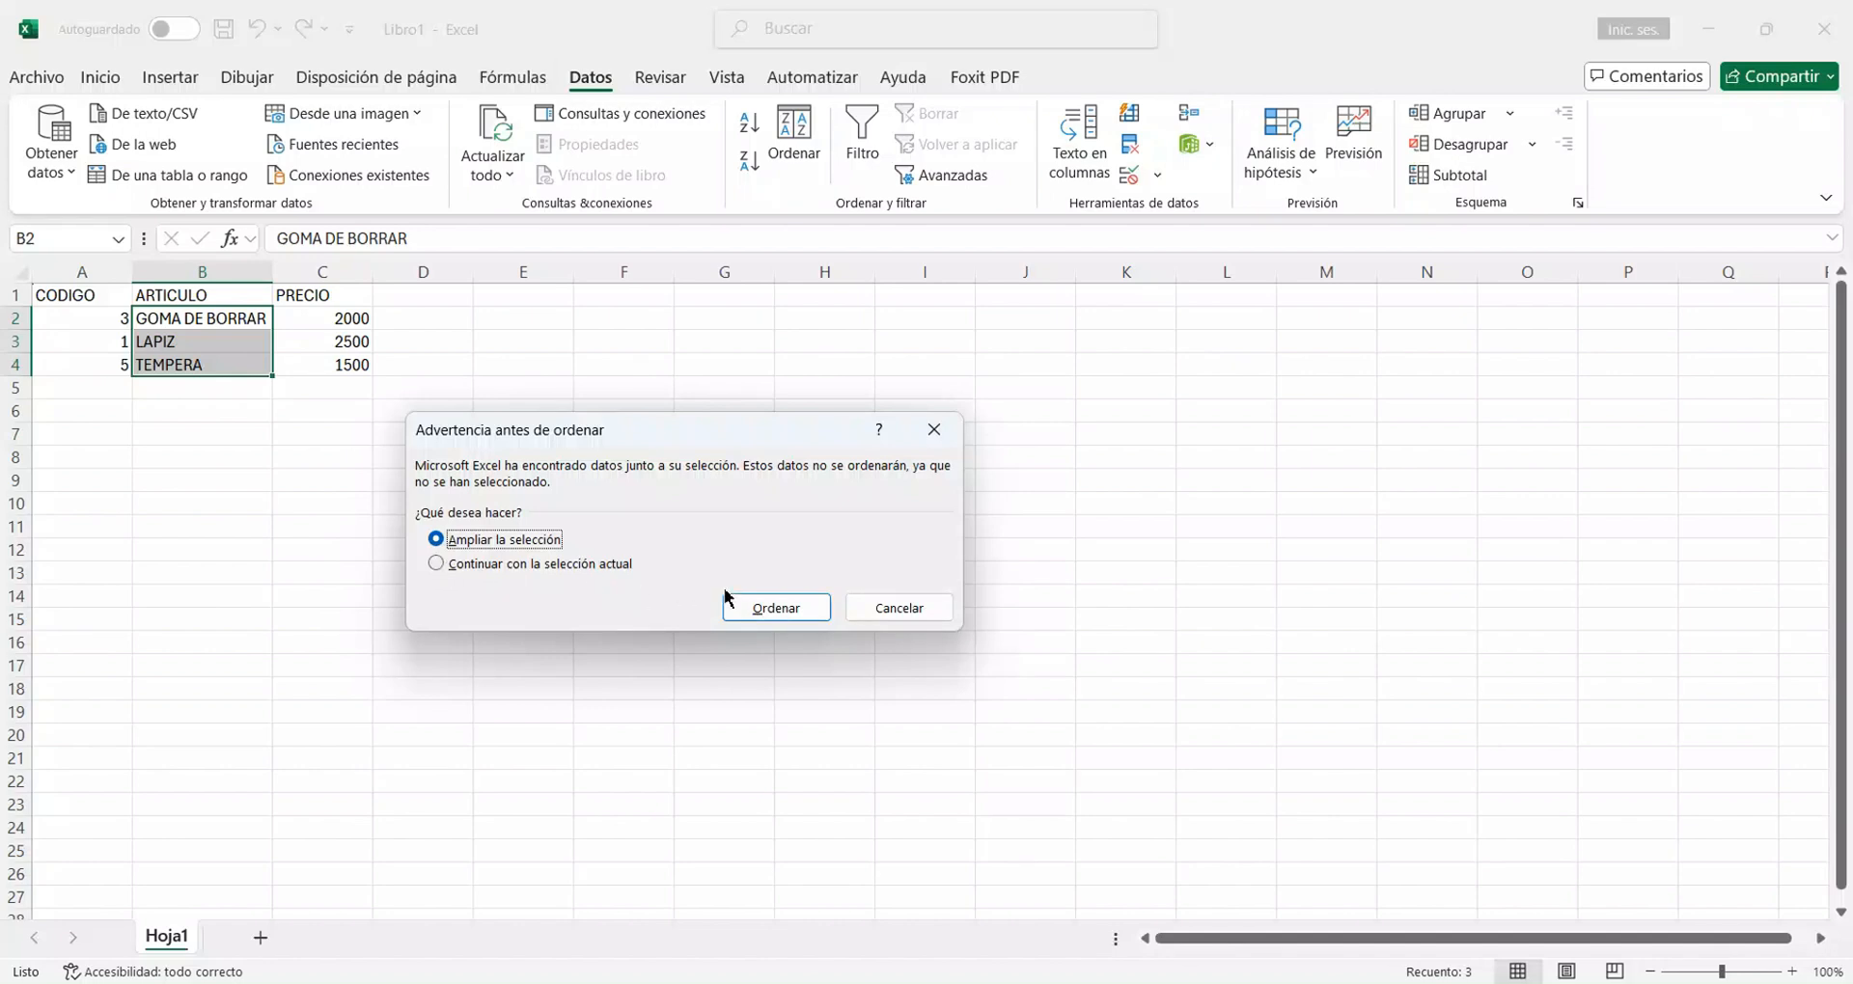
click(899, 608)
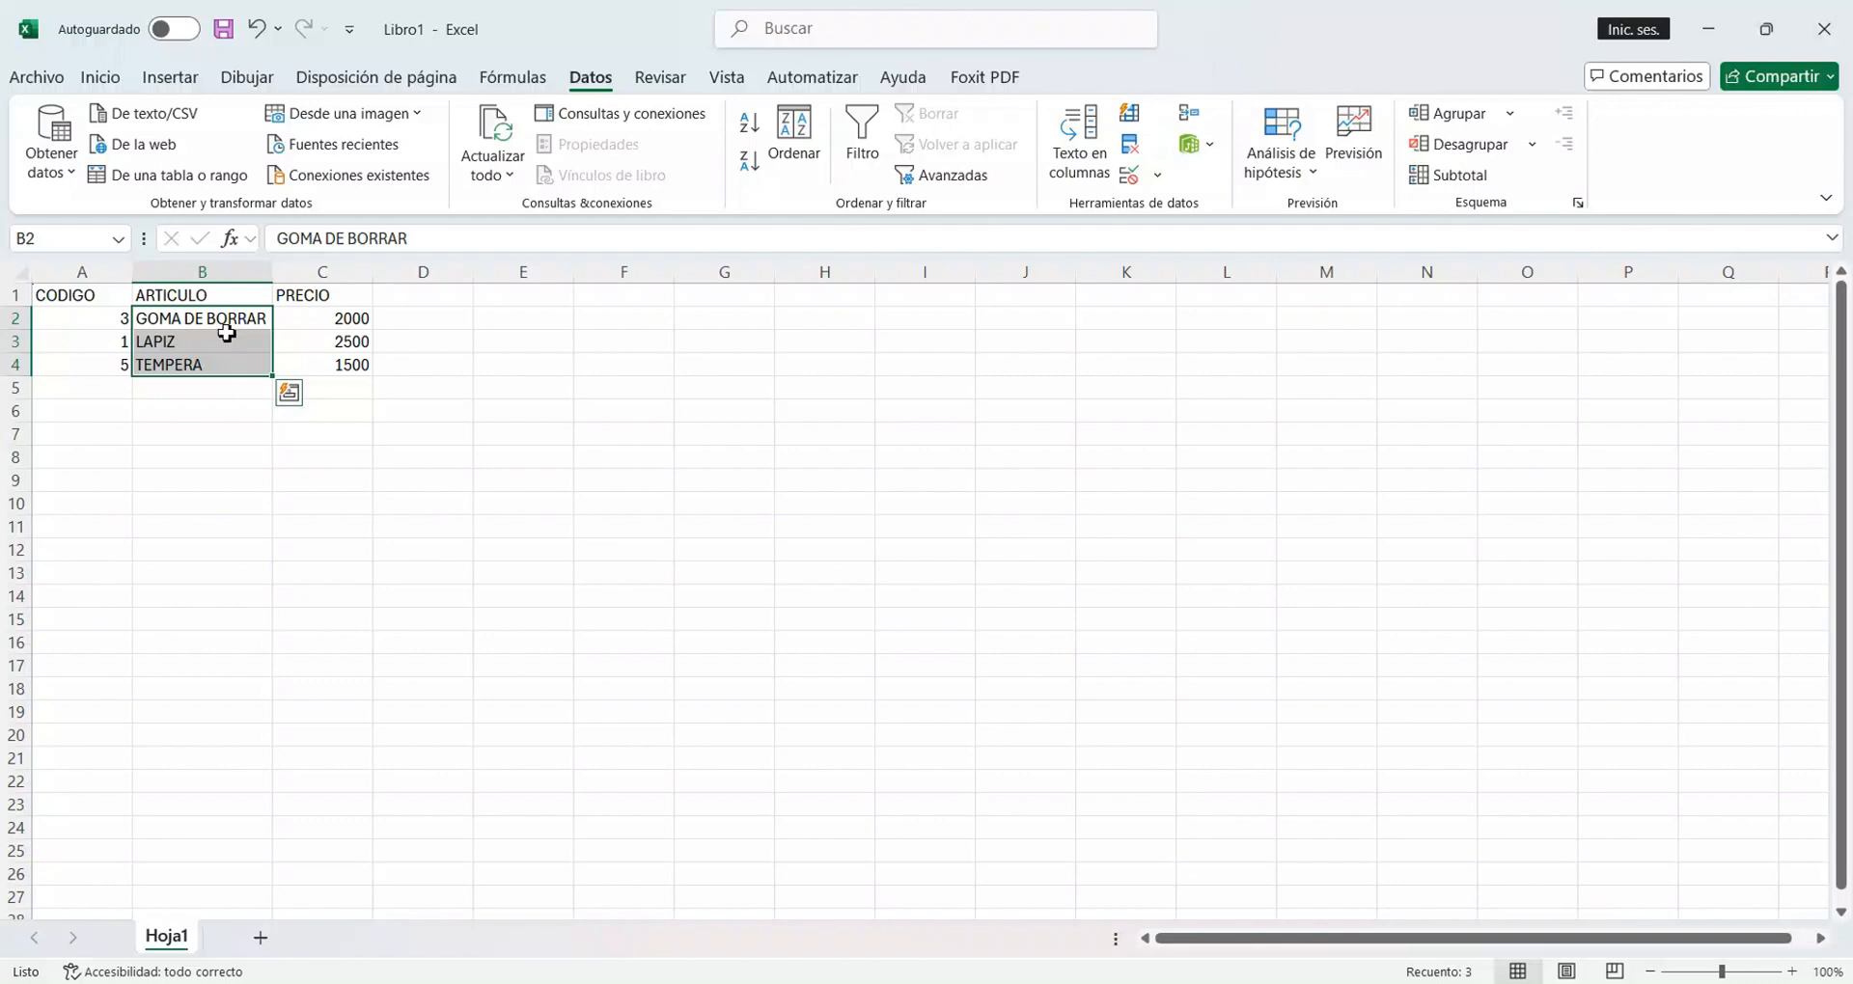
click(753, 172)
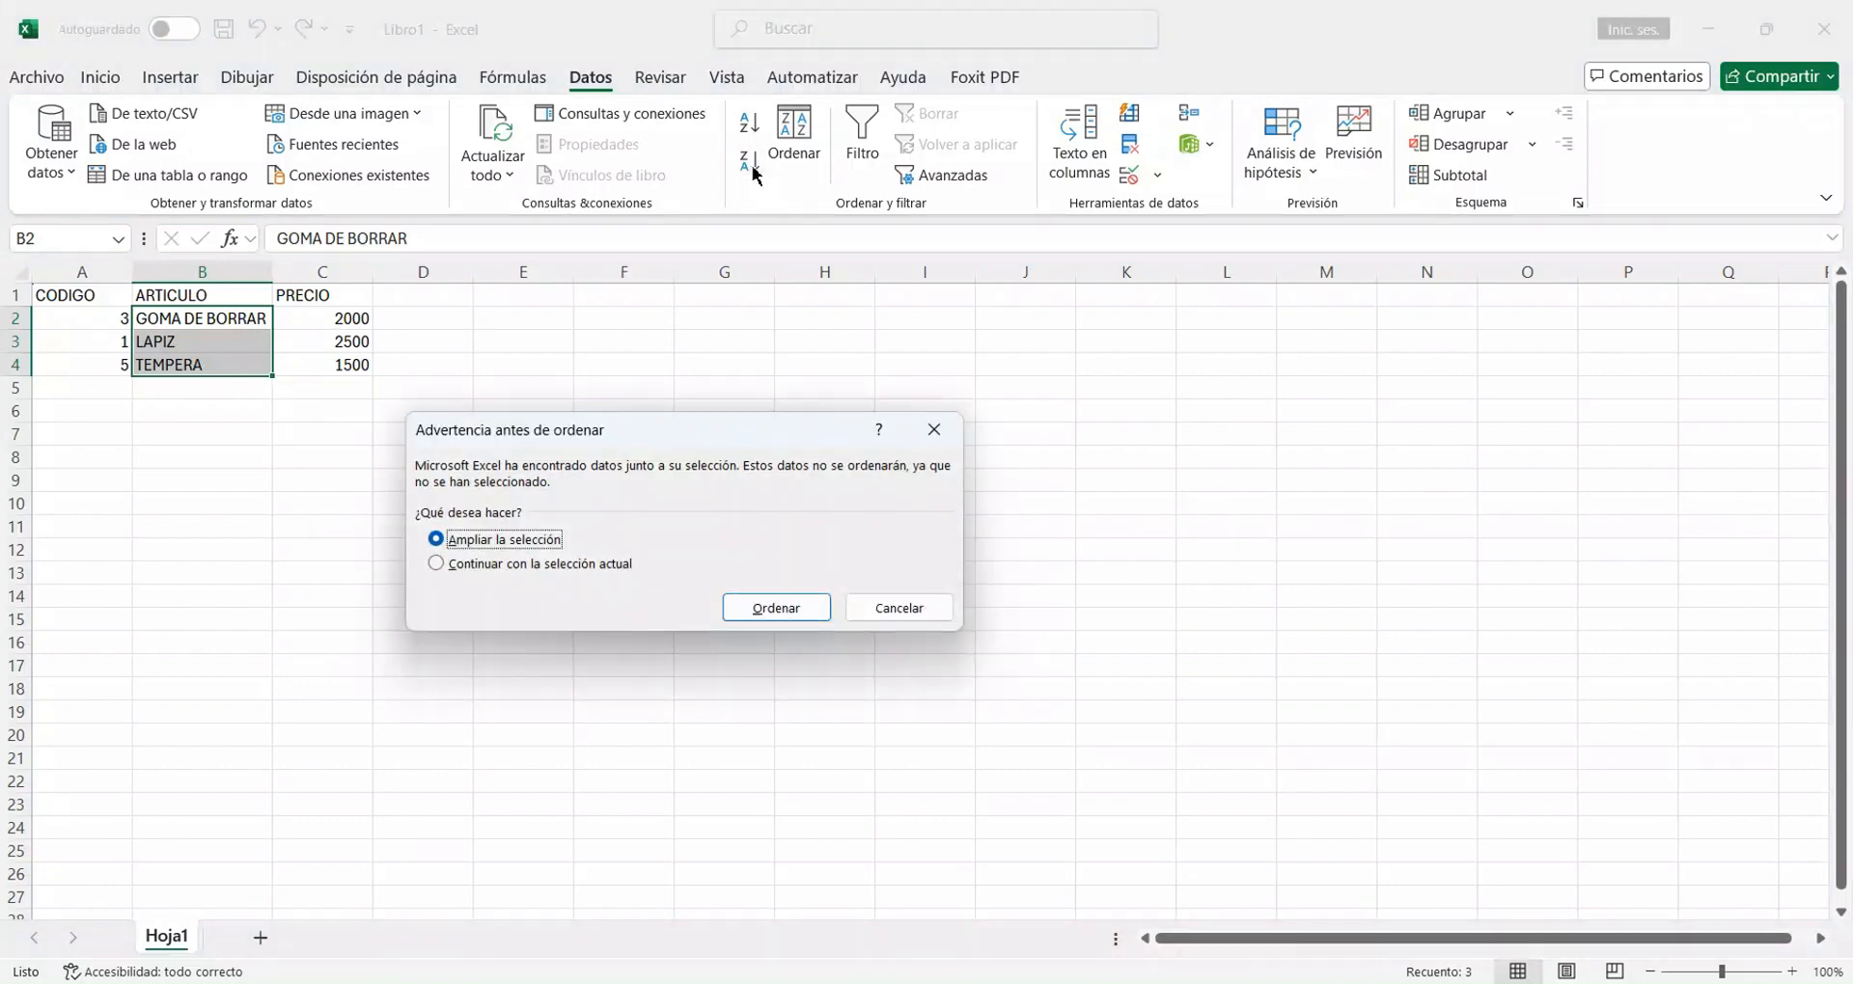
click(761, 611)
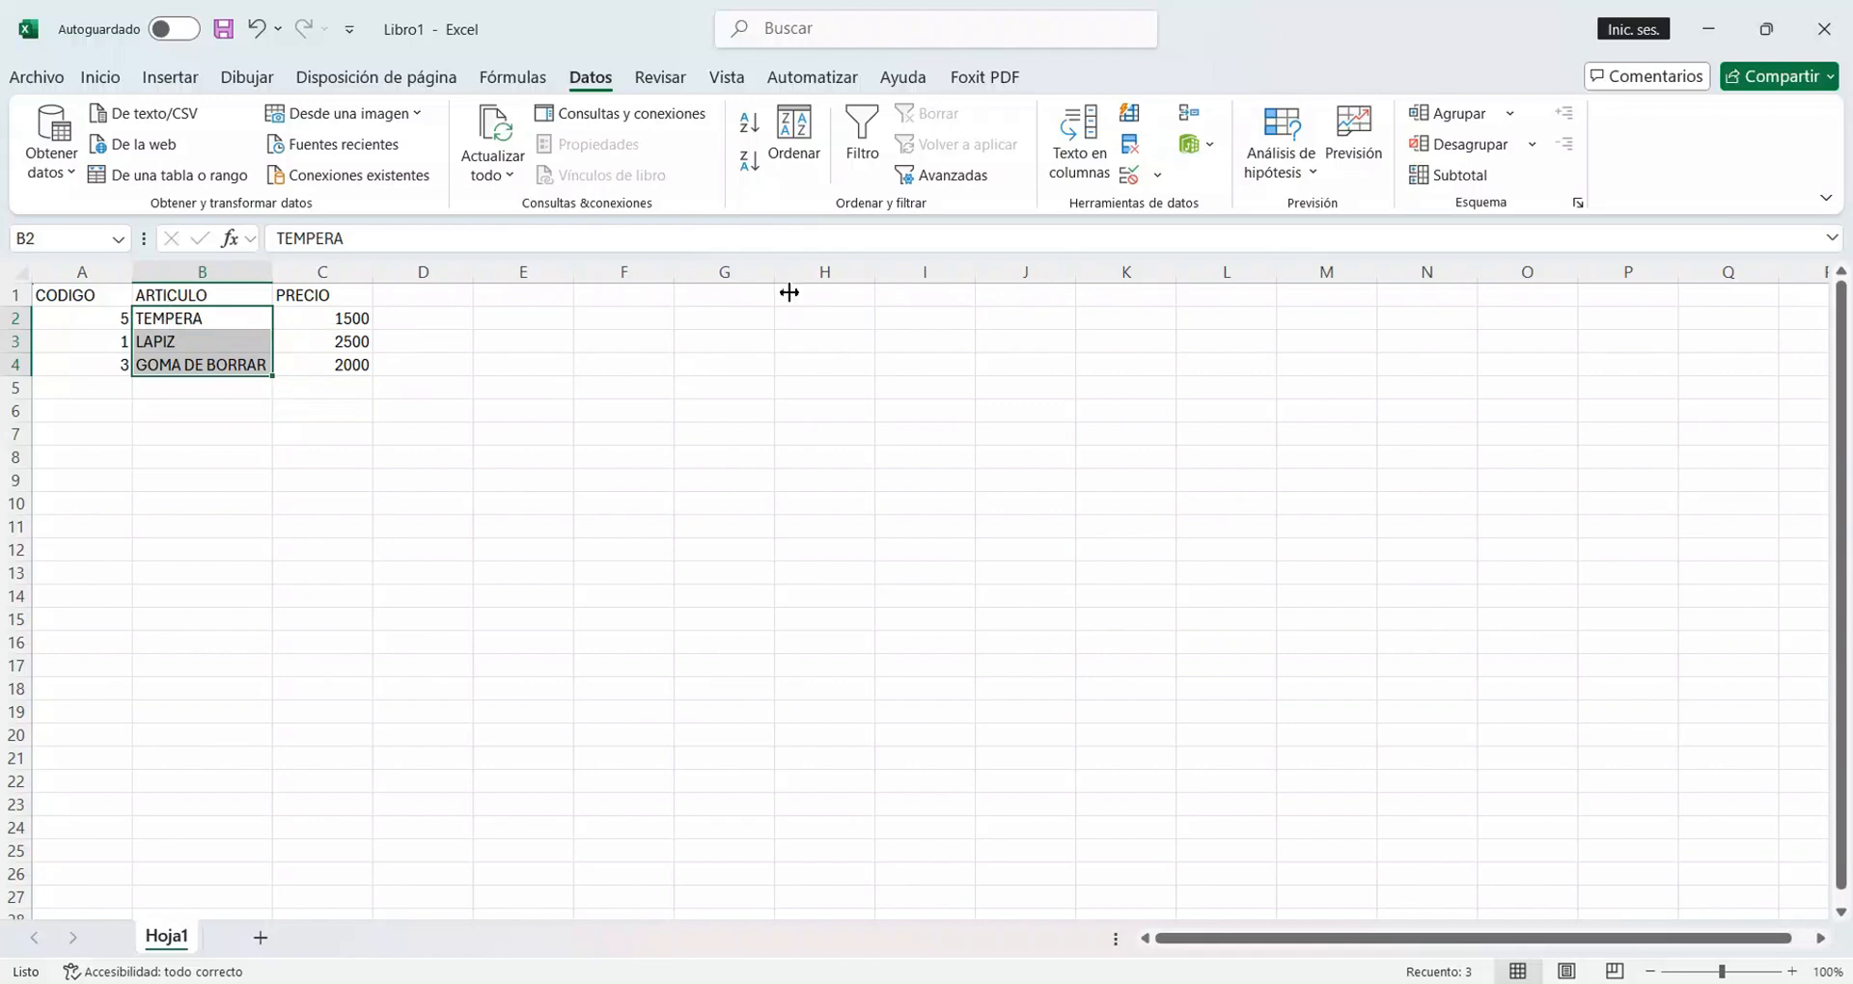
Set up a custom sort of the expanded item rows by PRECIO, using cell values in smallest-to-largest order.
click(807, 147)
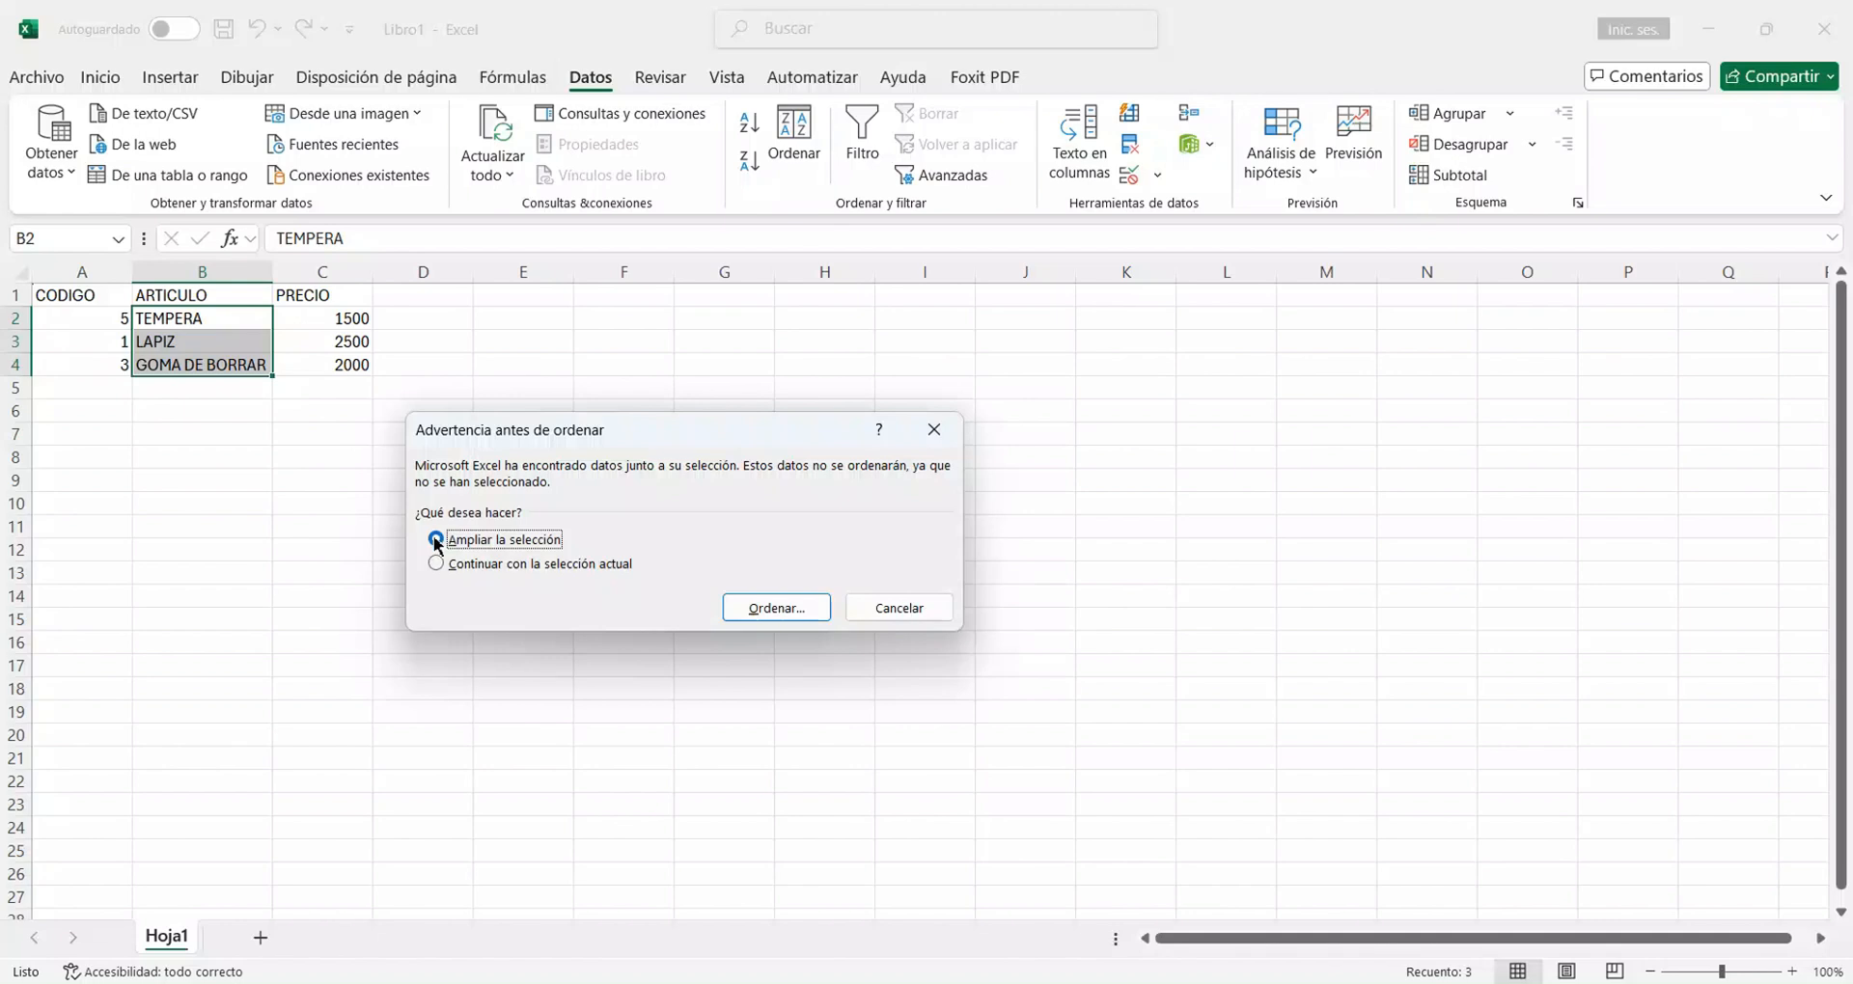
click(772, 608)
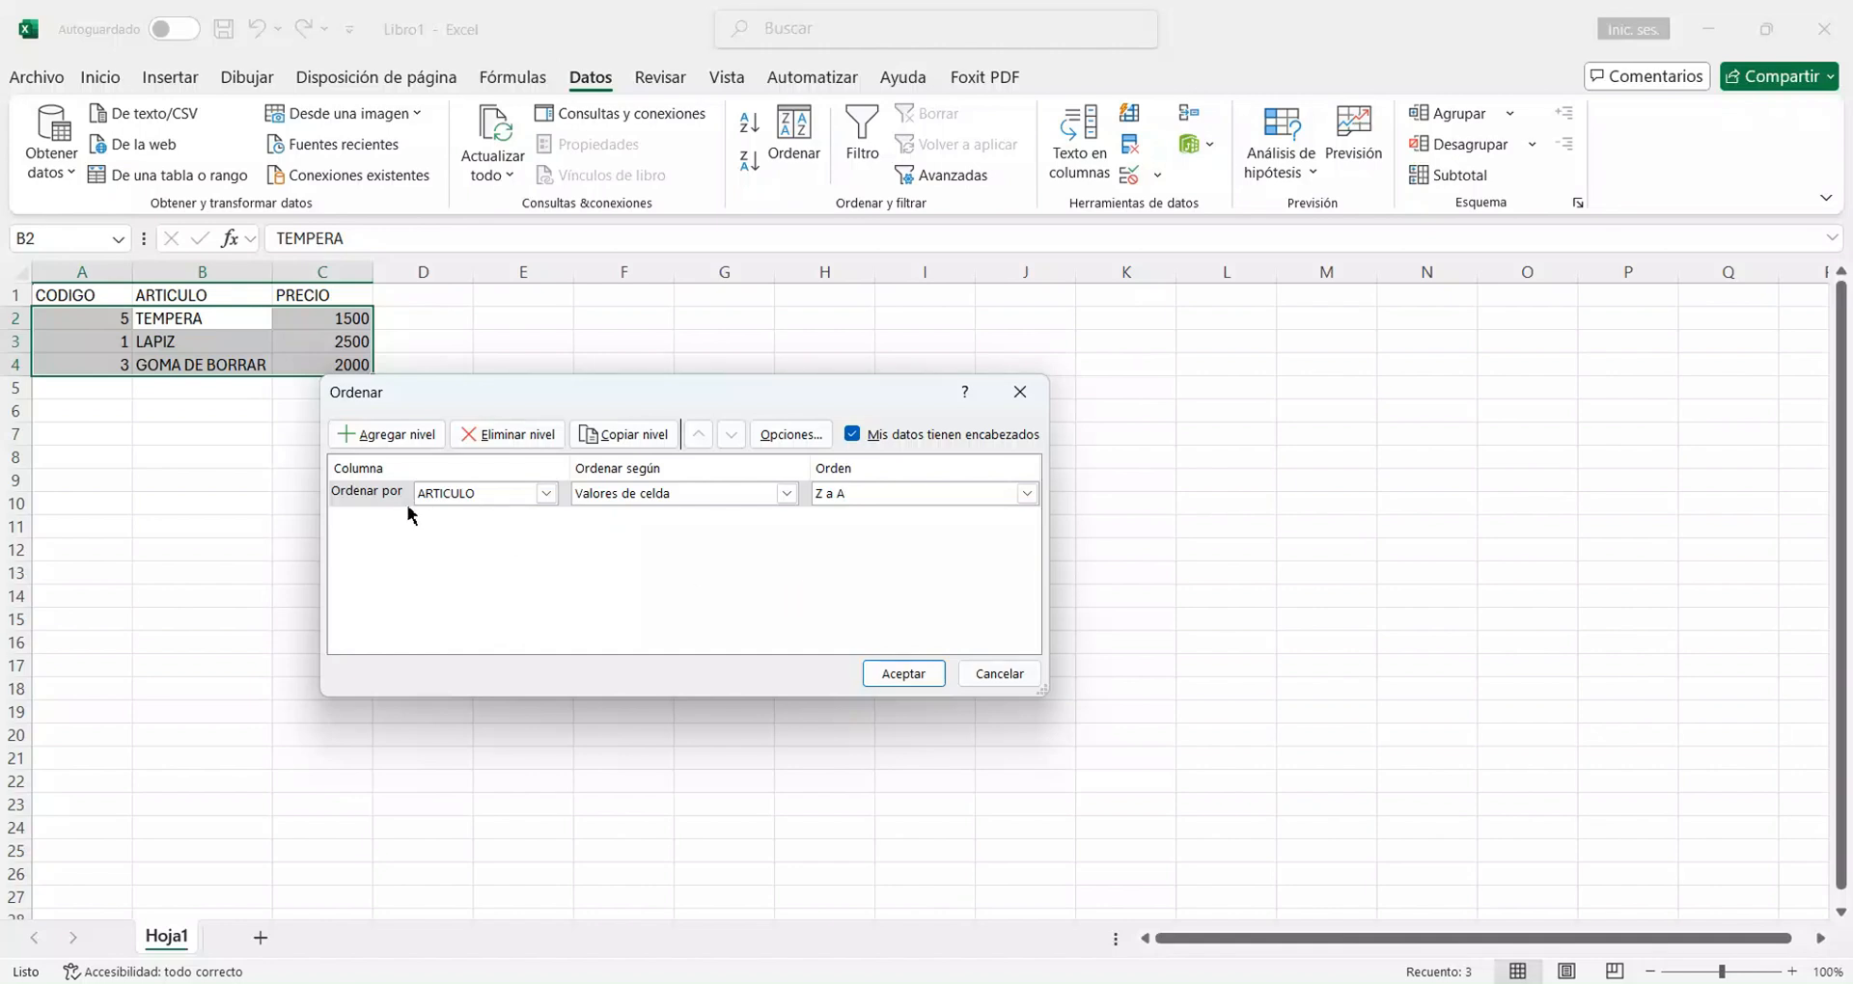
click(547, 496)
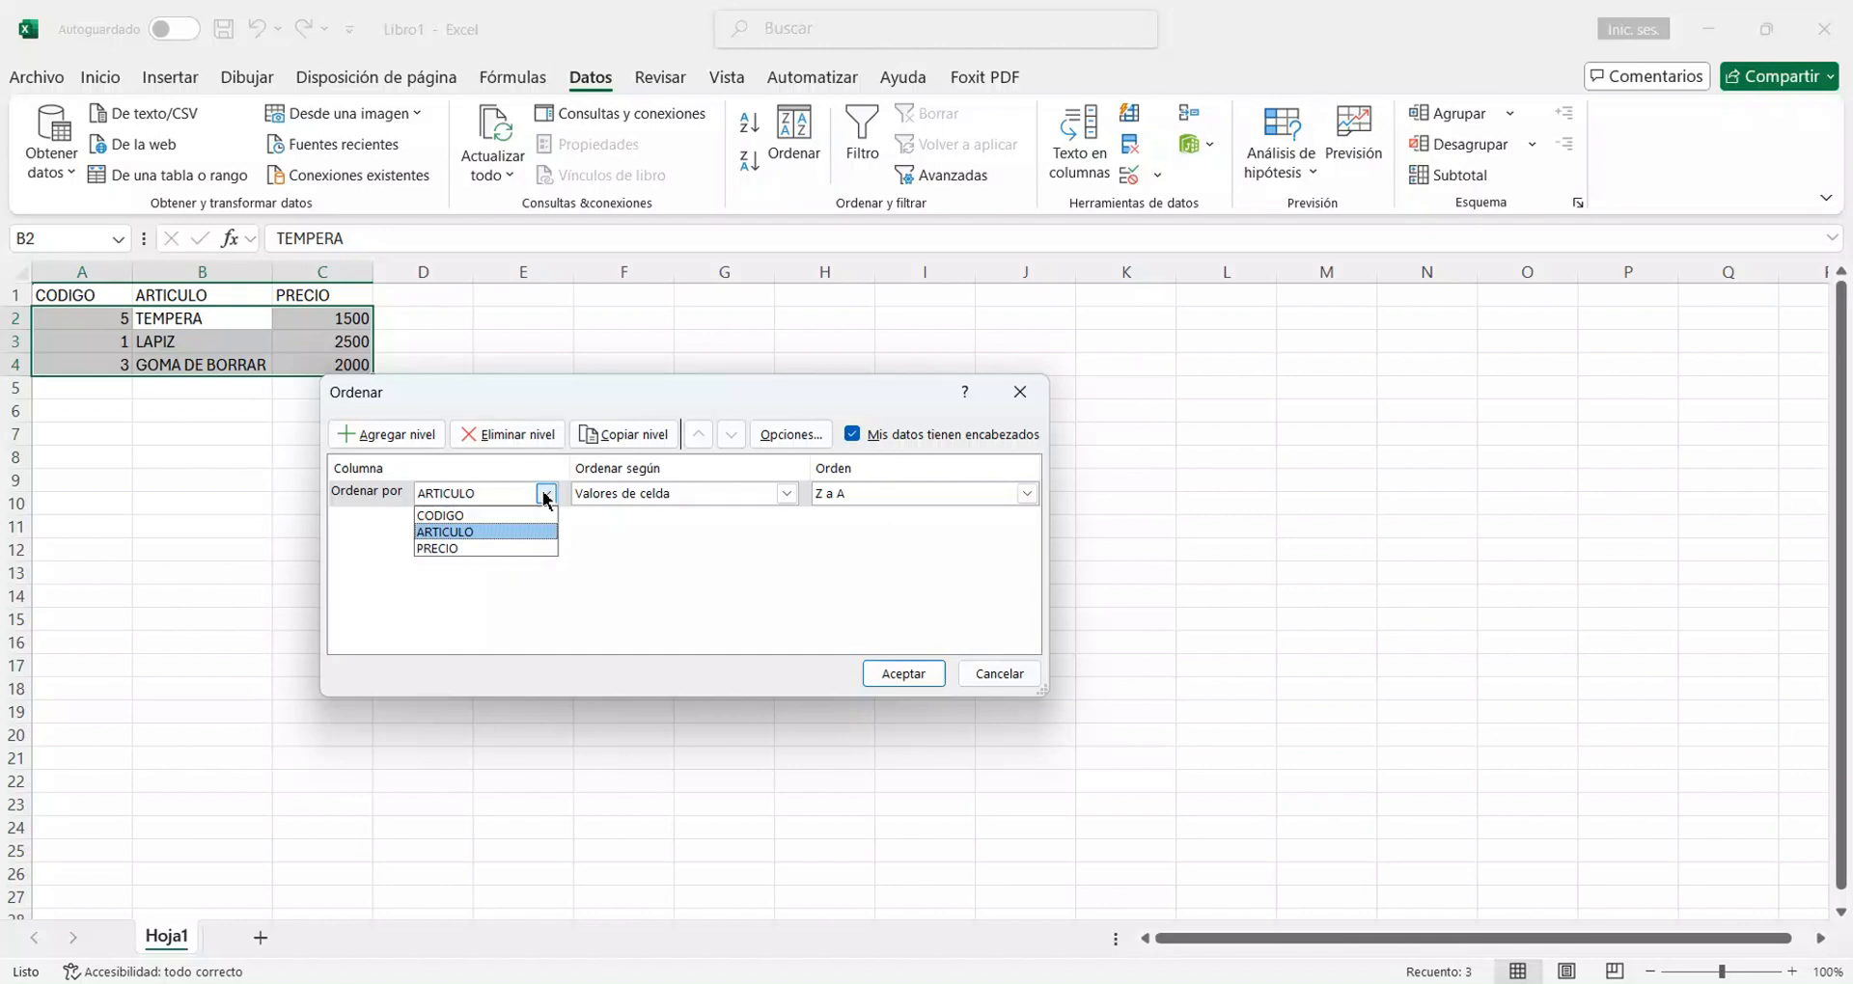
click(484, 519)
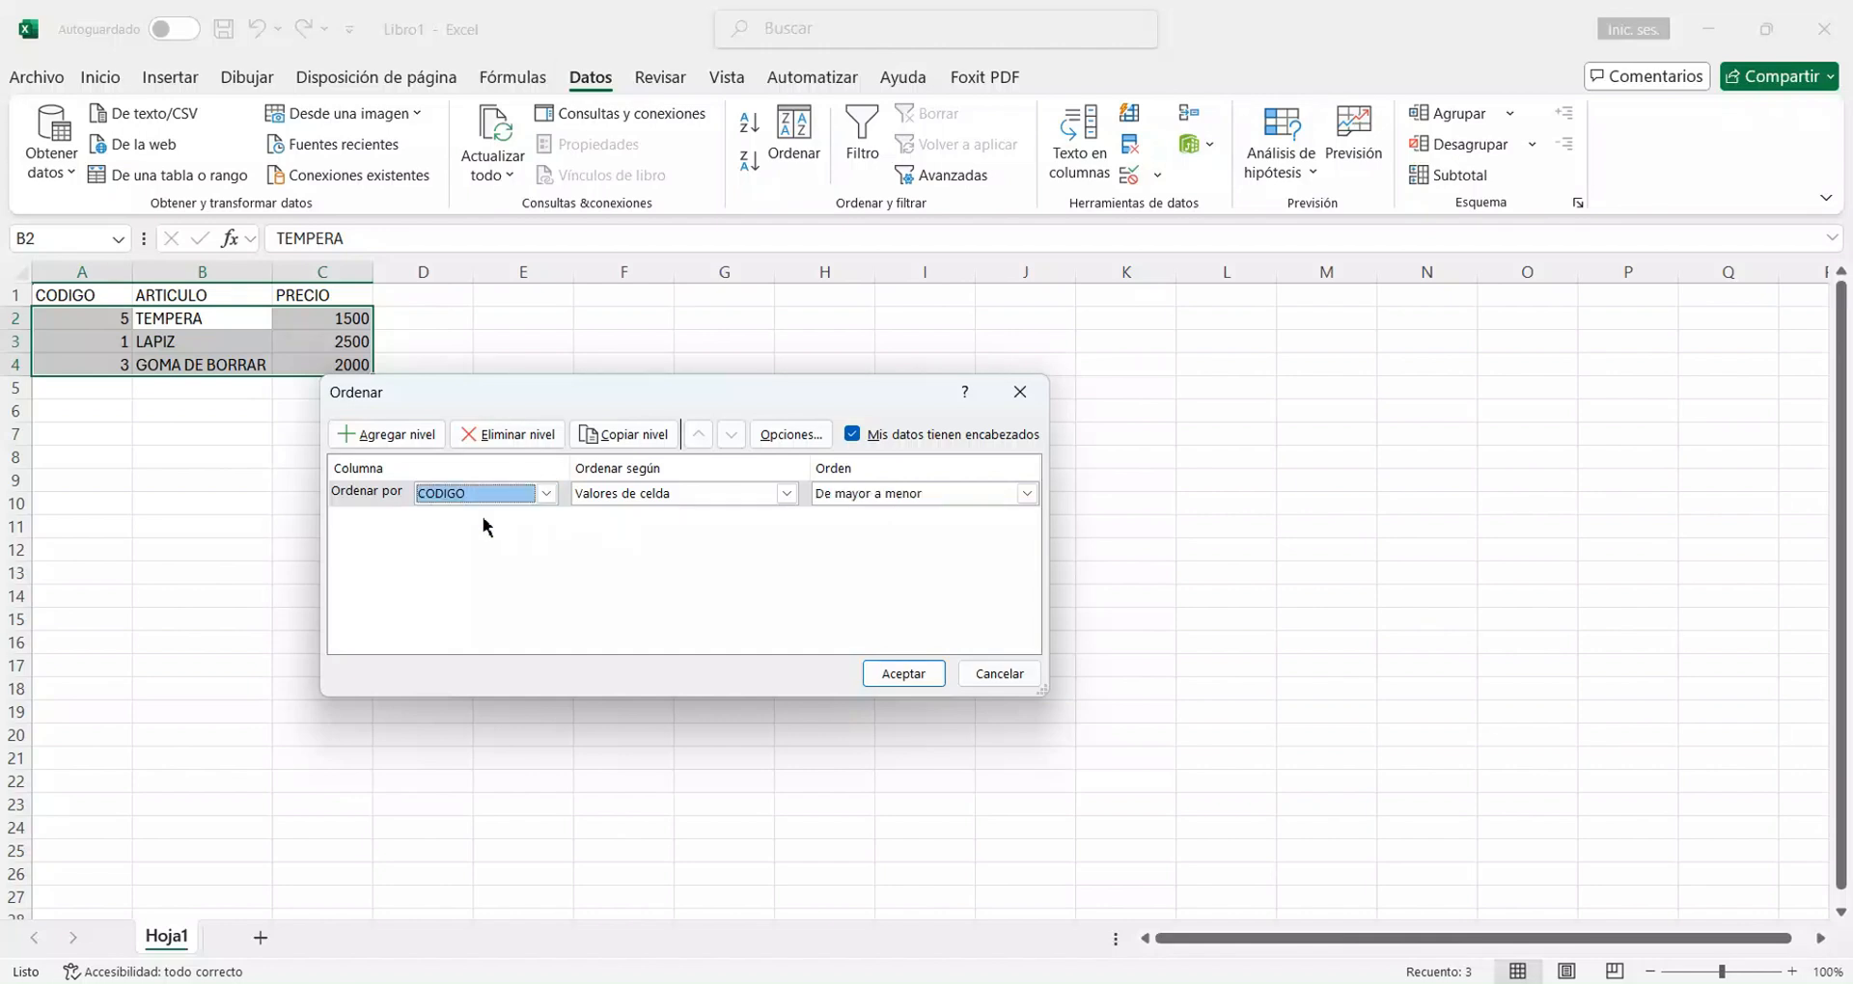
click(546, 494)
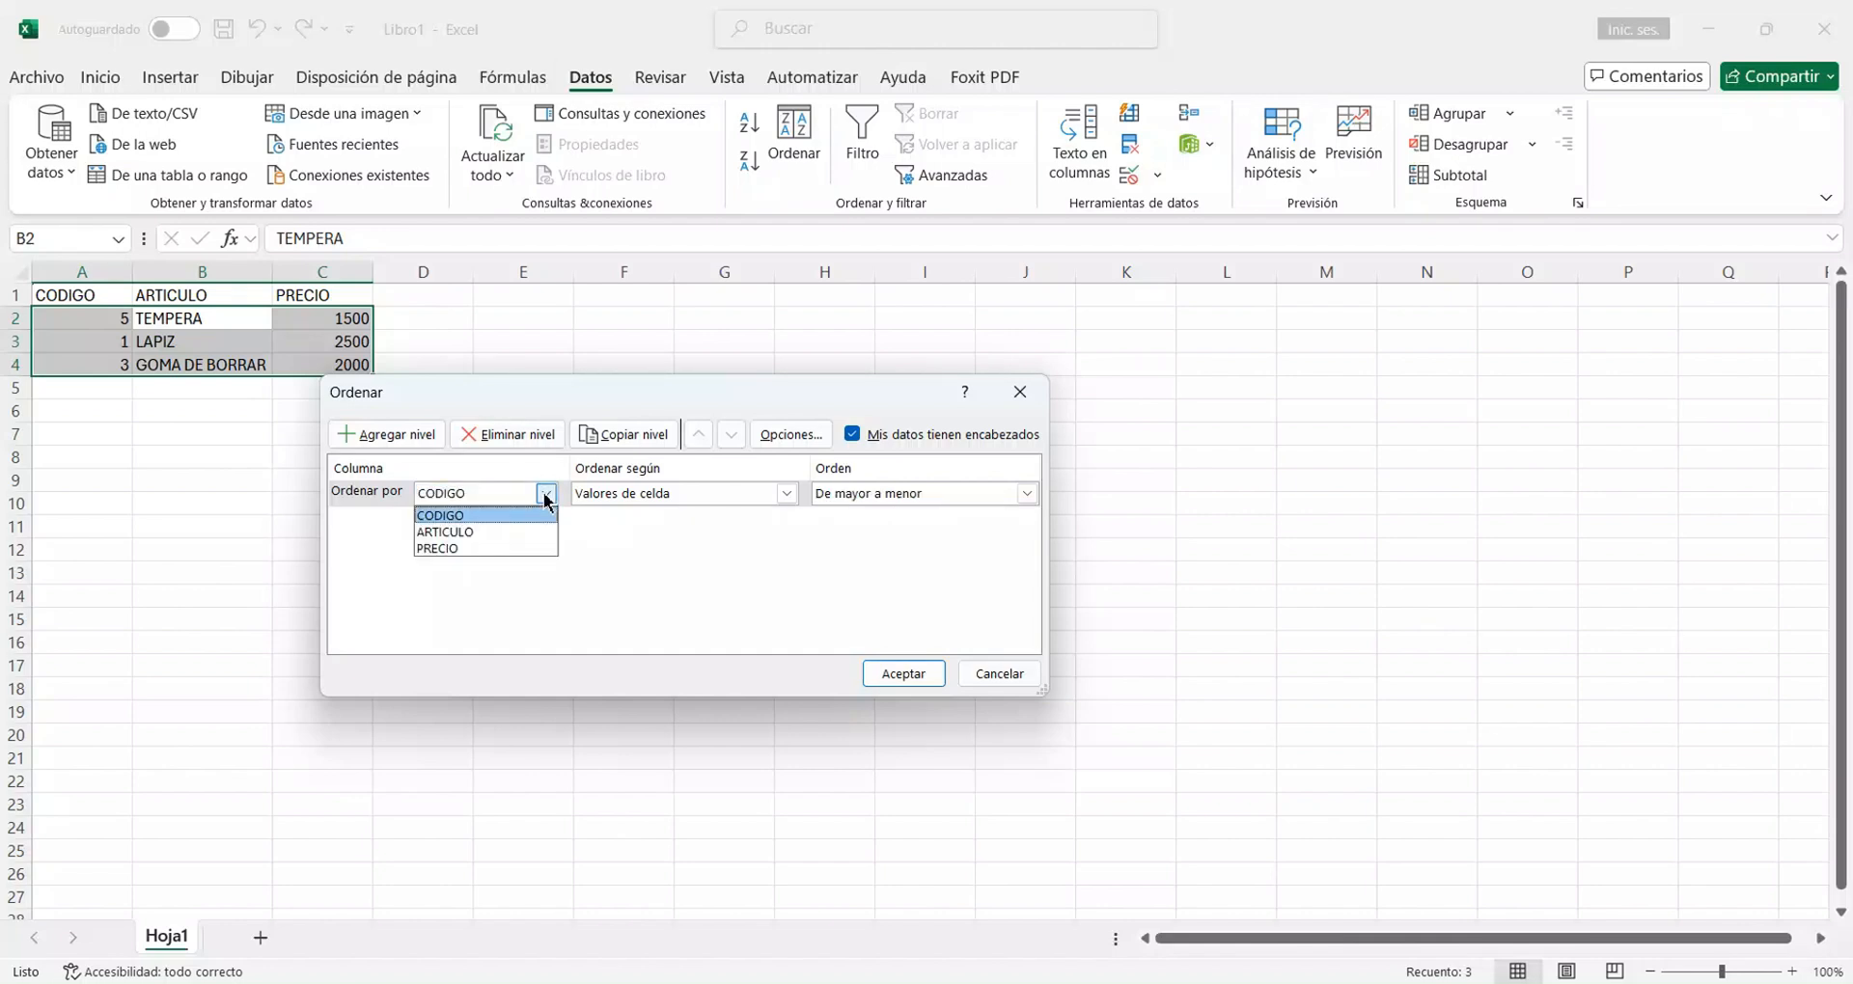
click(475, 548)
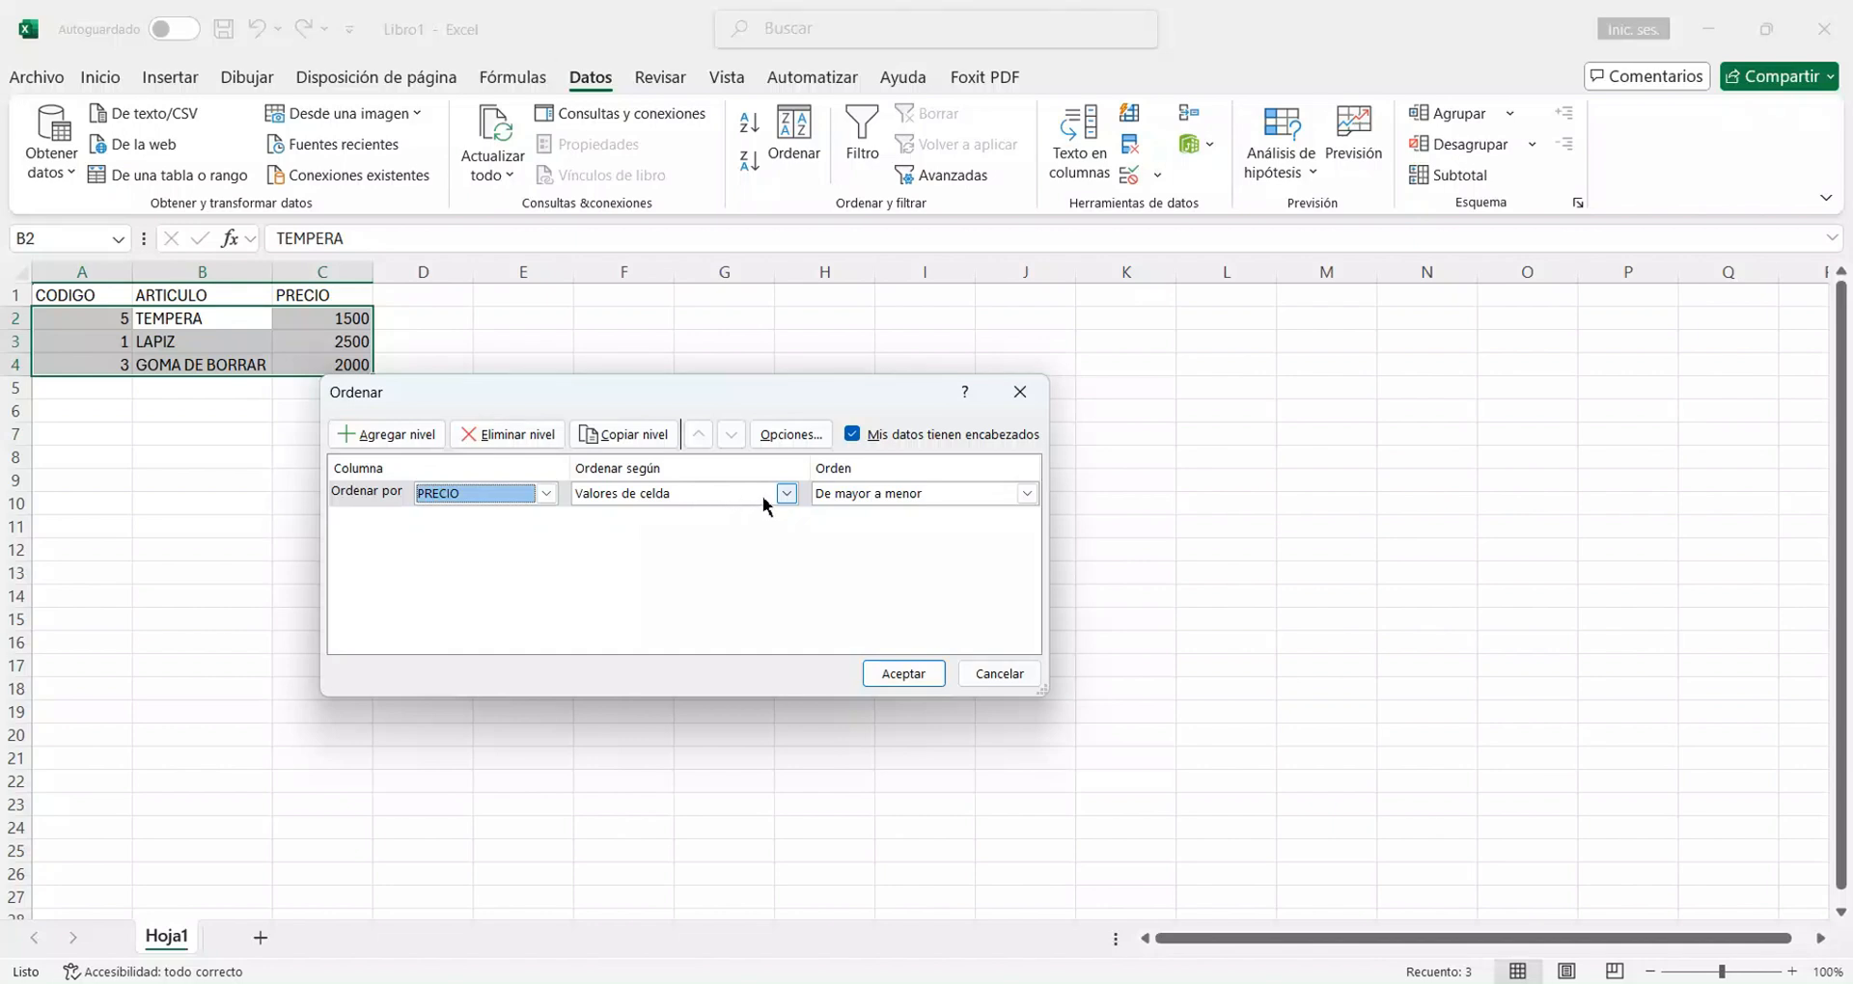
click(786, 494)
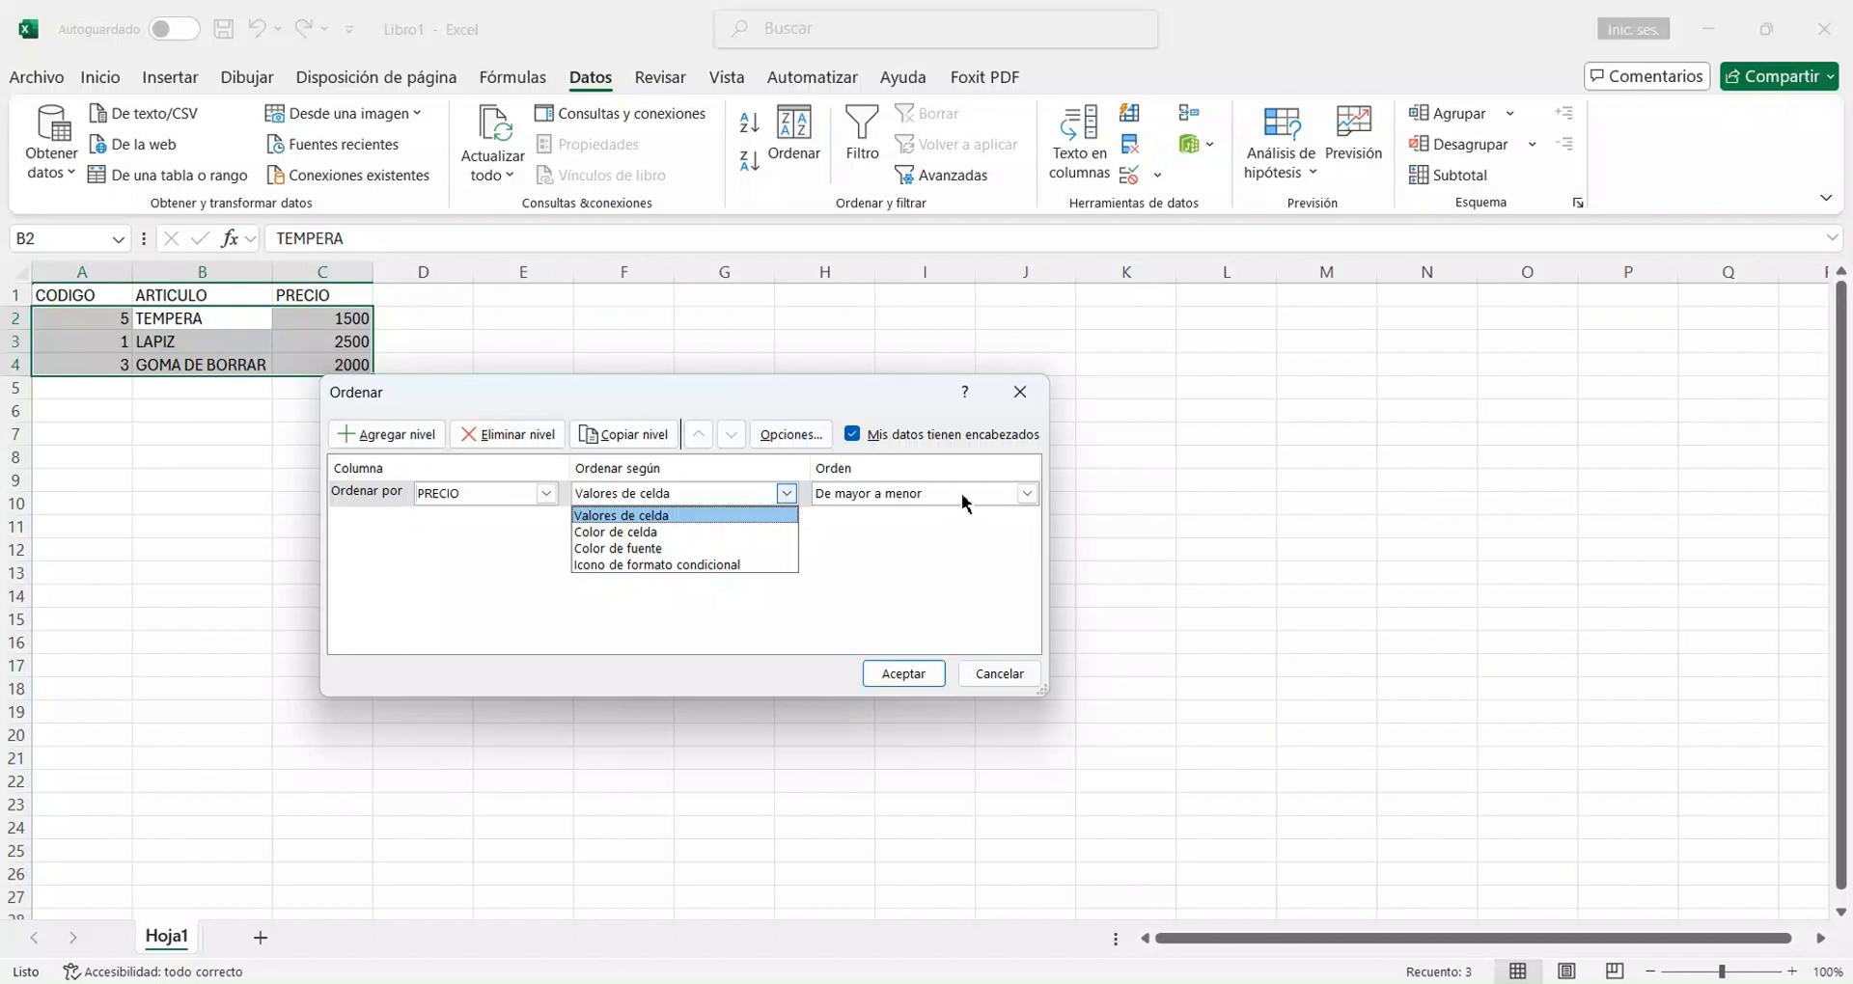
click(1027, 498)
click(1028, 494)
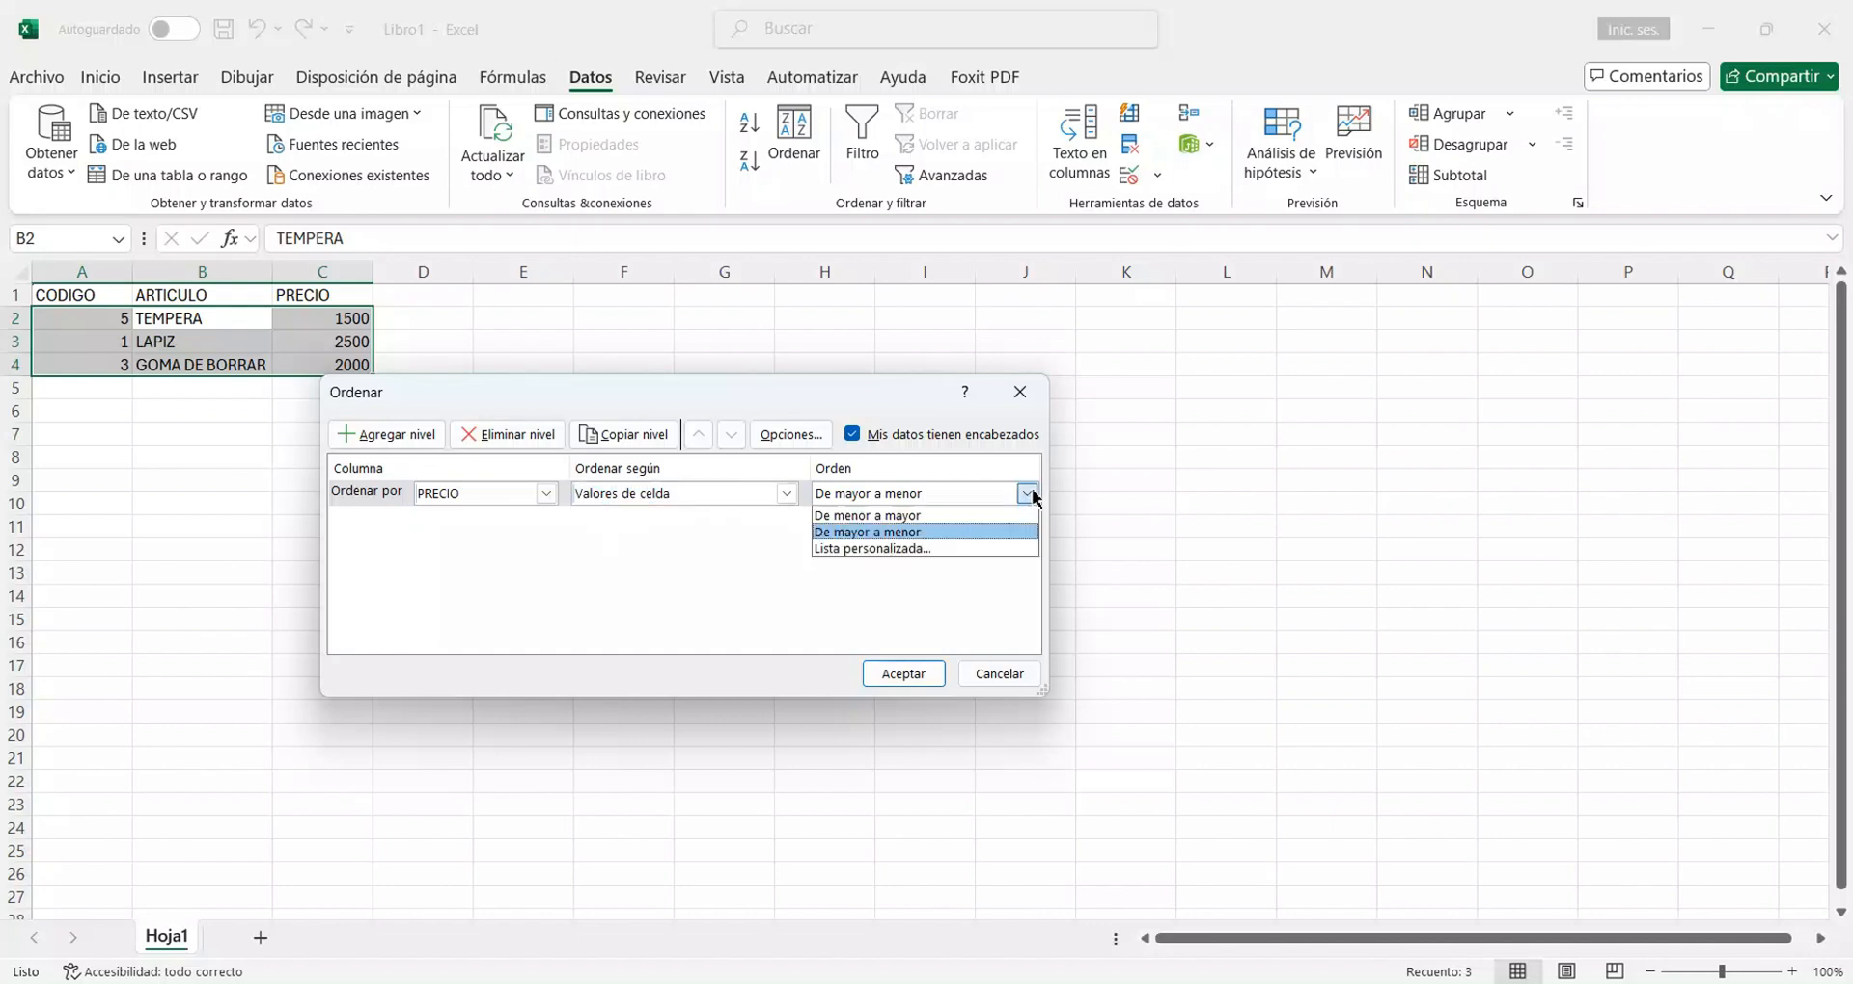
click(919, 517)
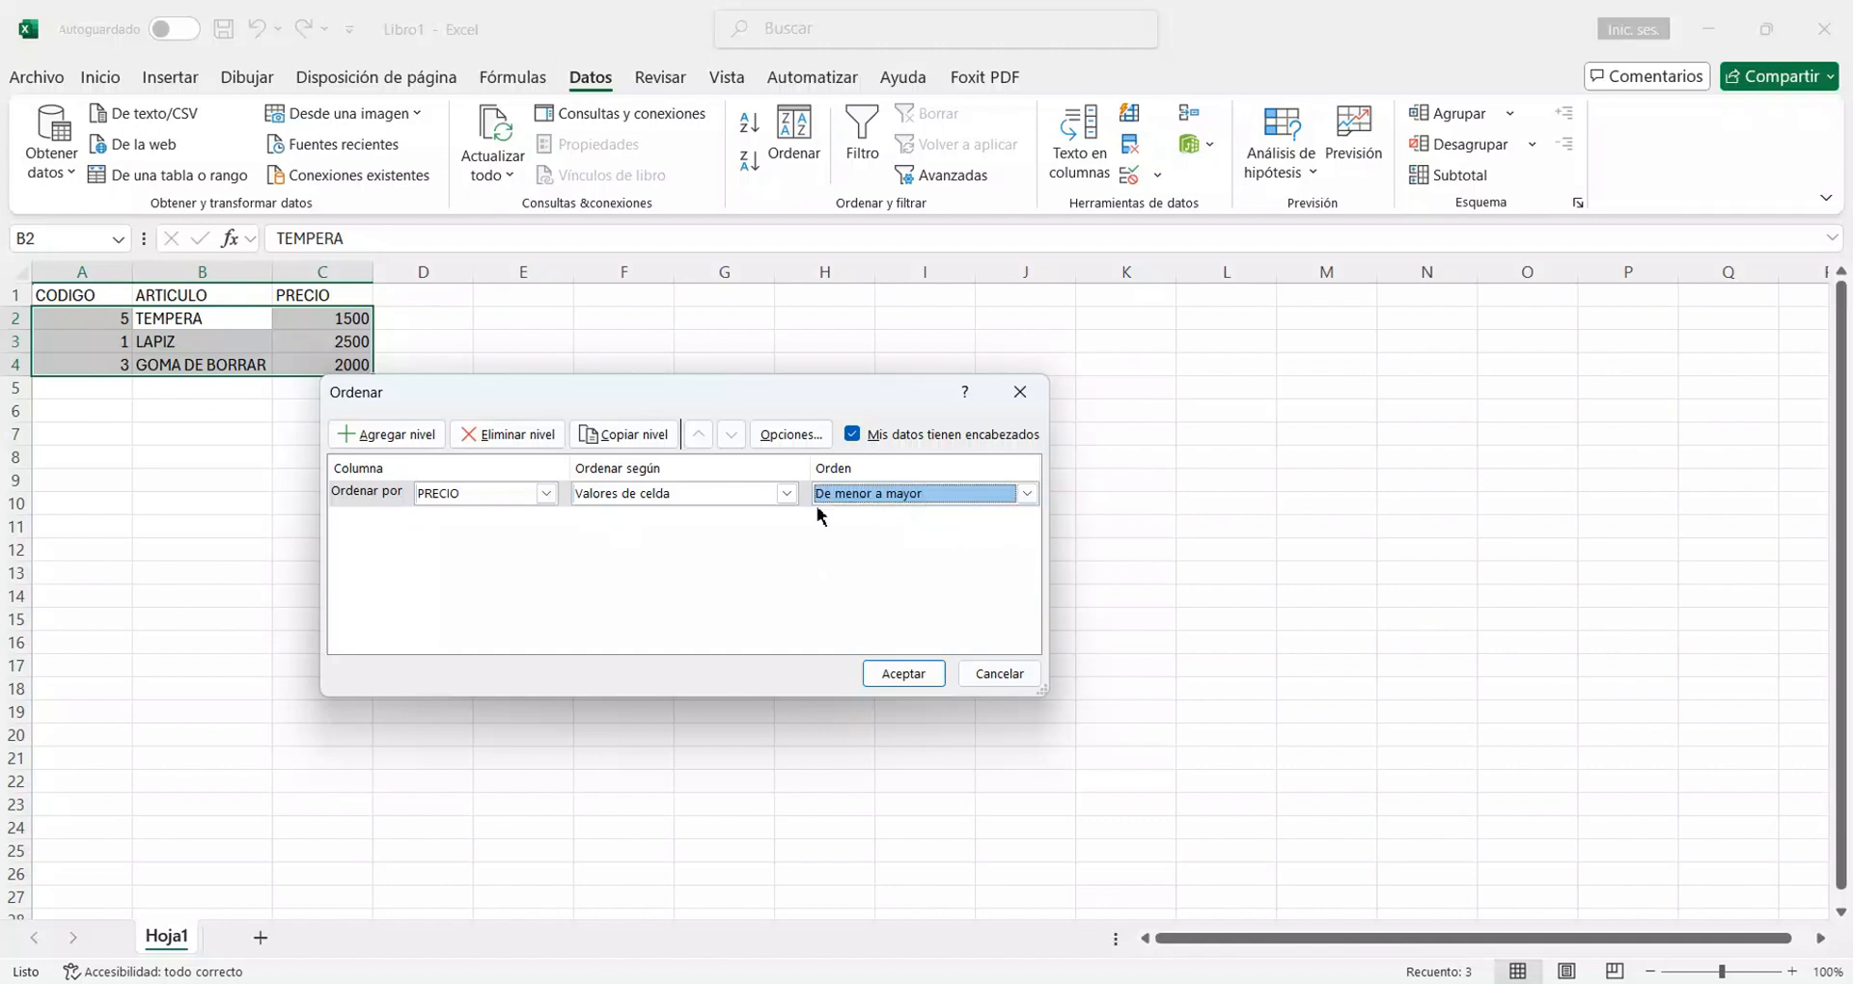
Change the sort column to CODIGO in smallest-to-largest order and apply the custom sort.
click(546, 493)
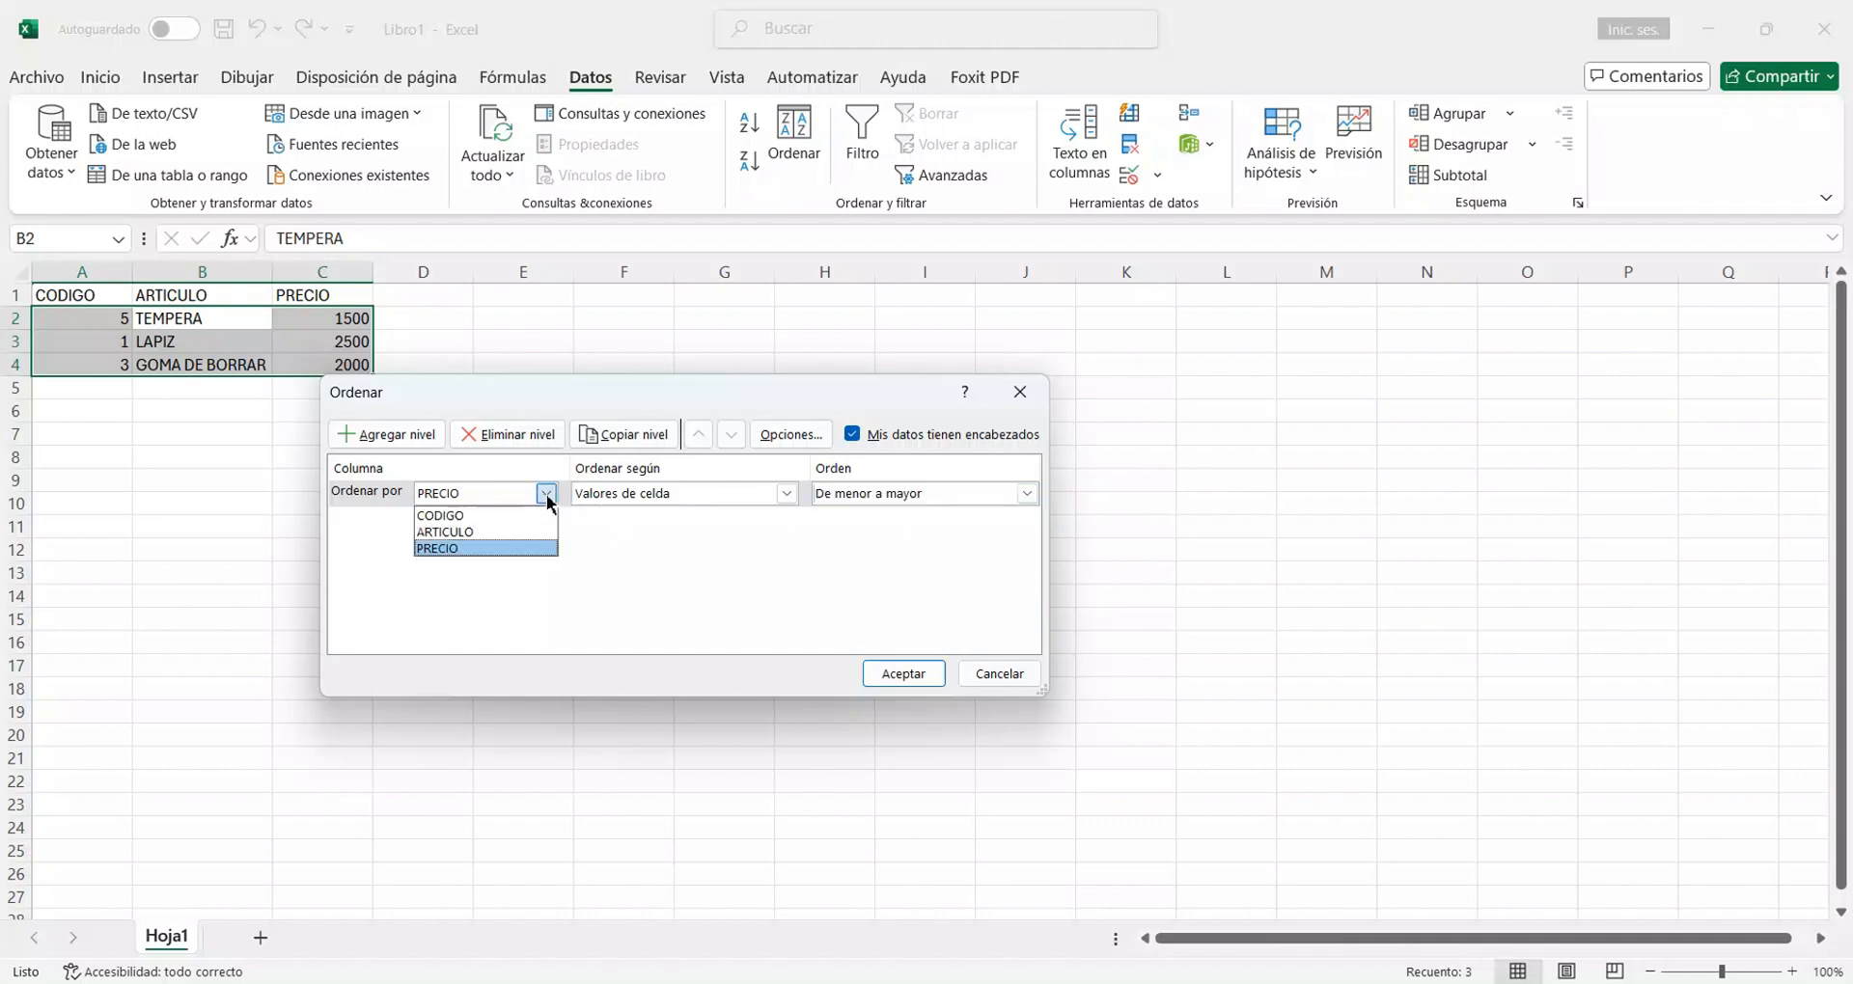
click(484, 516)
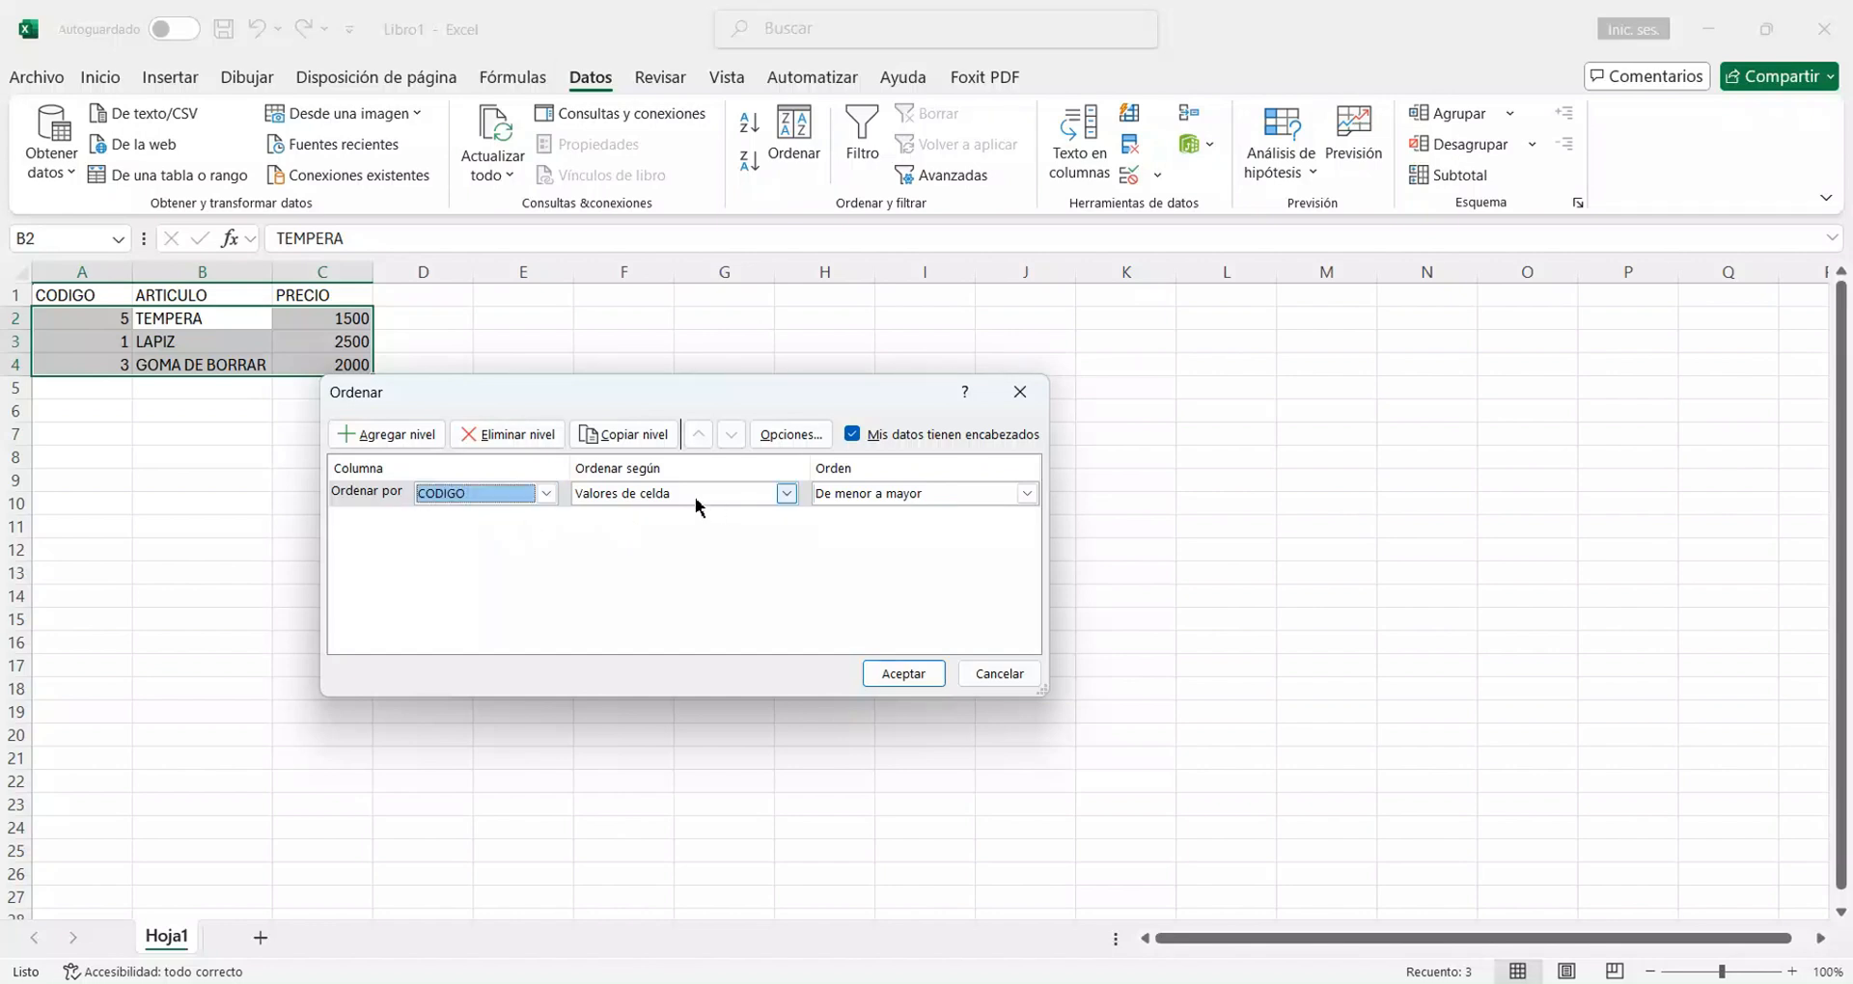
click(1025, 495)
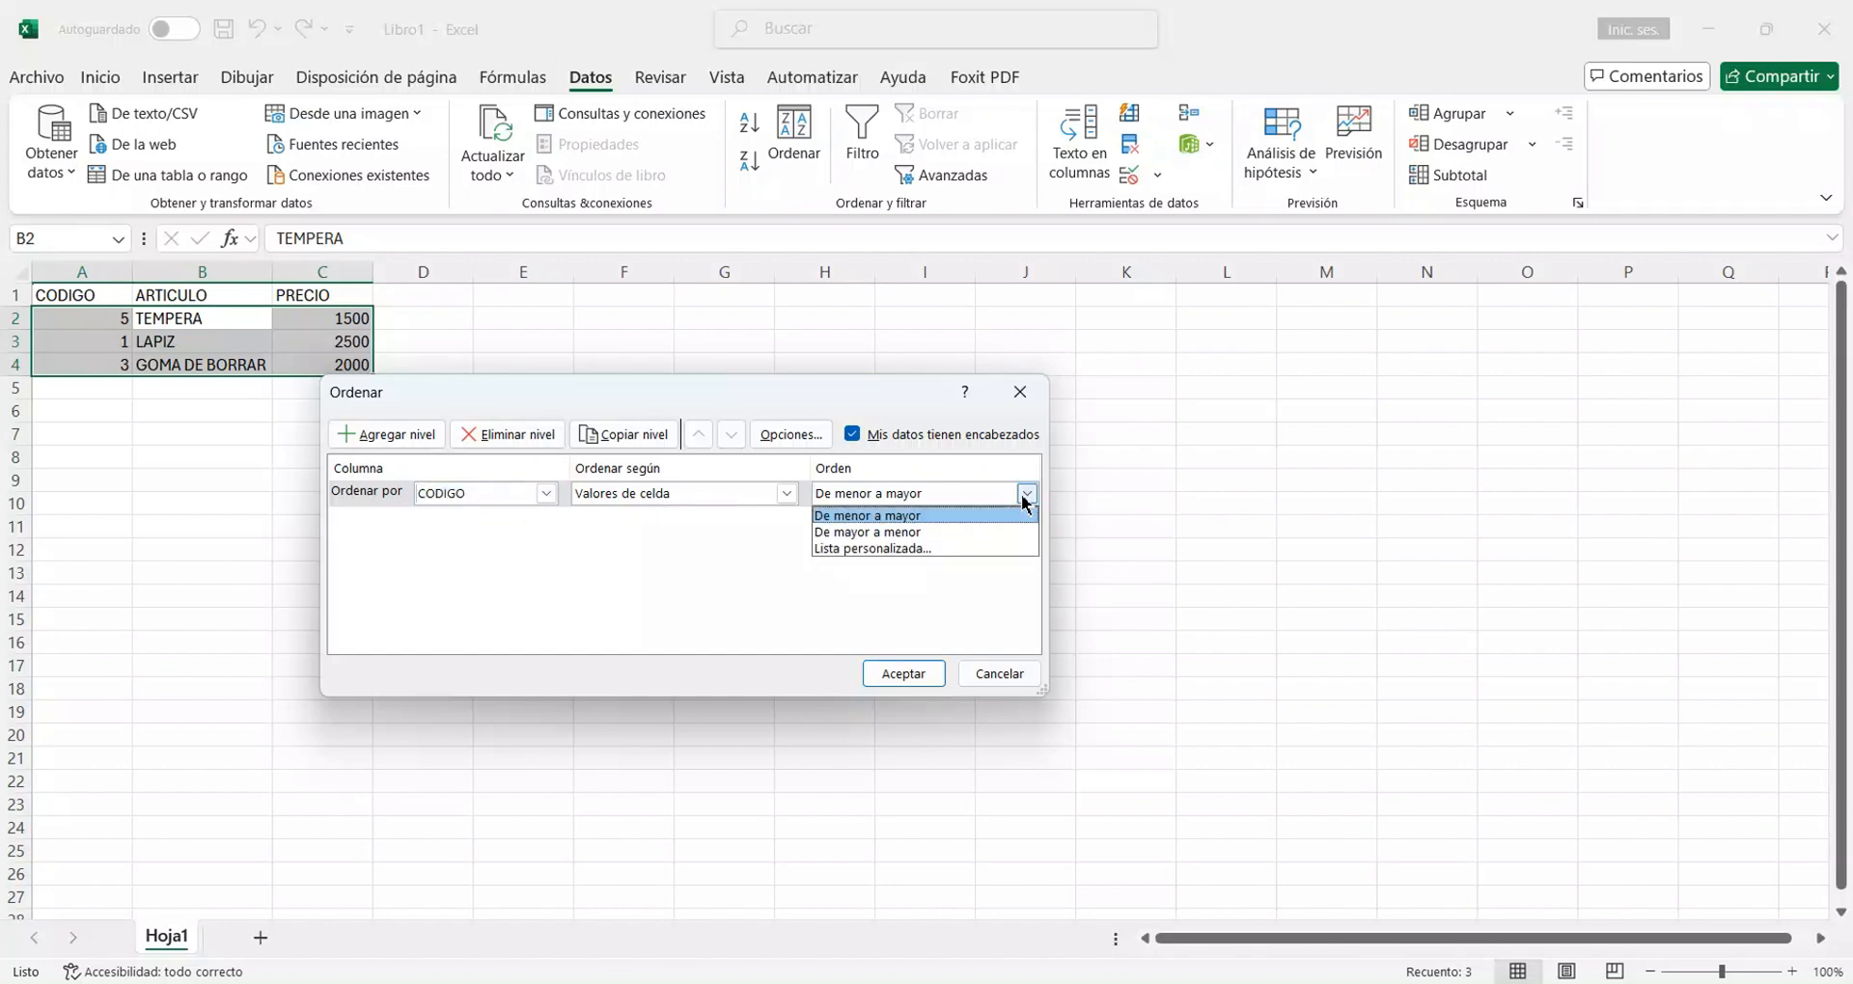
click(925, 518)
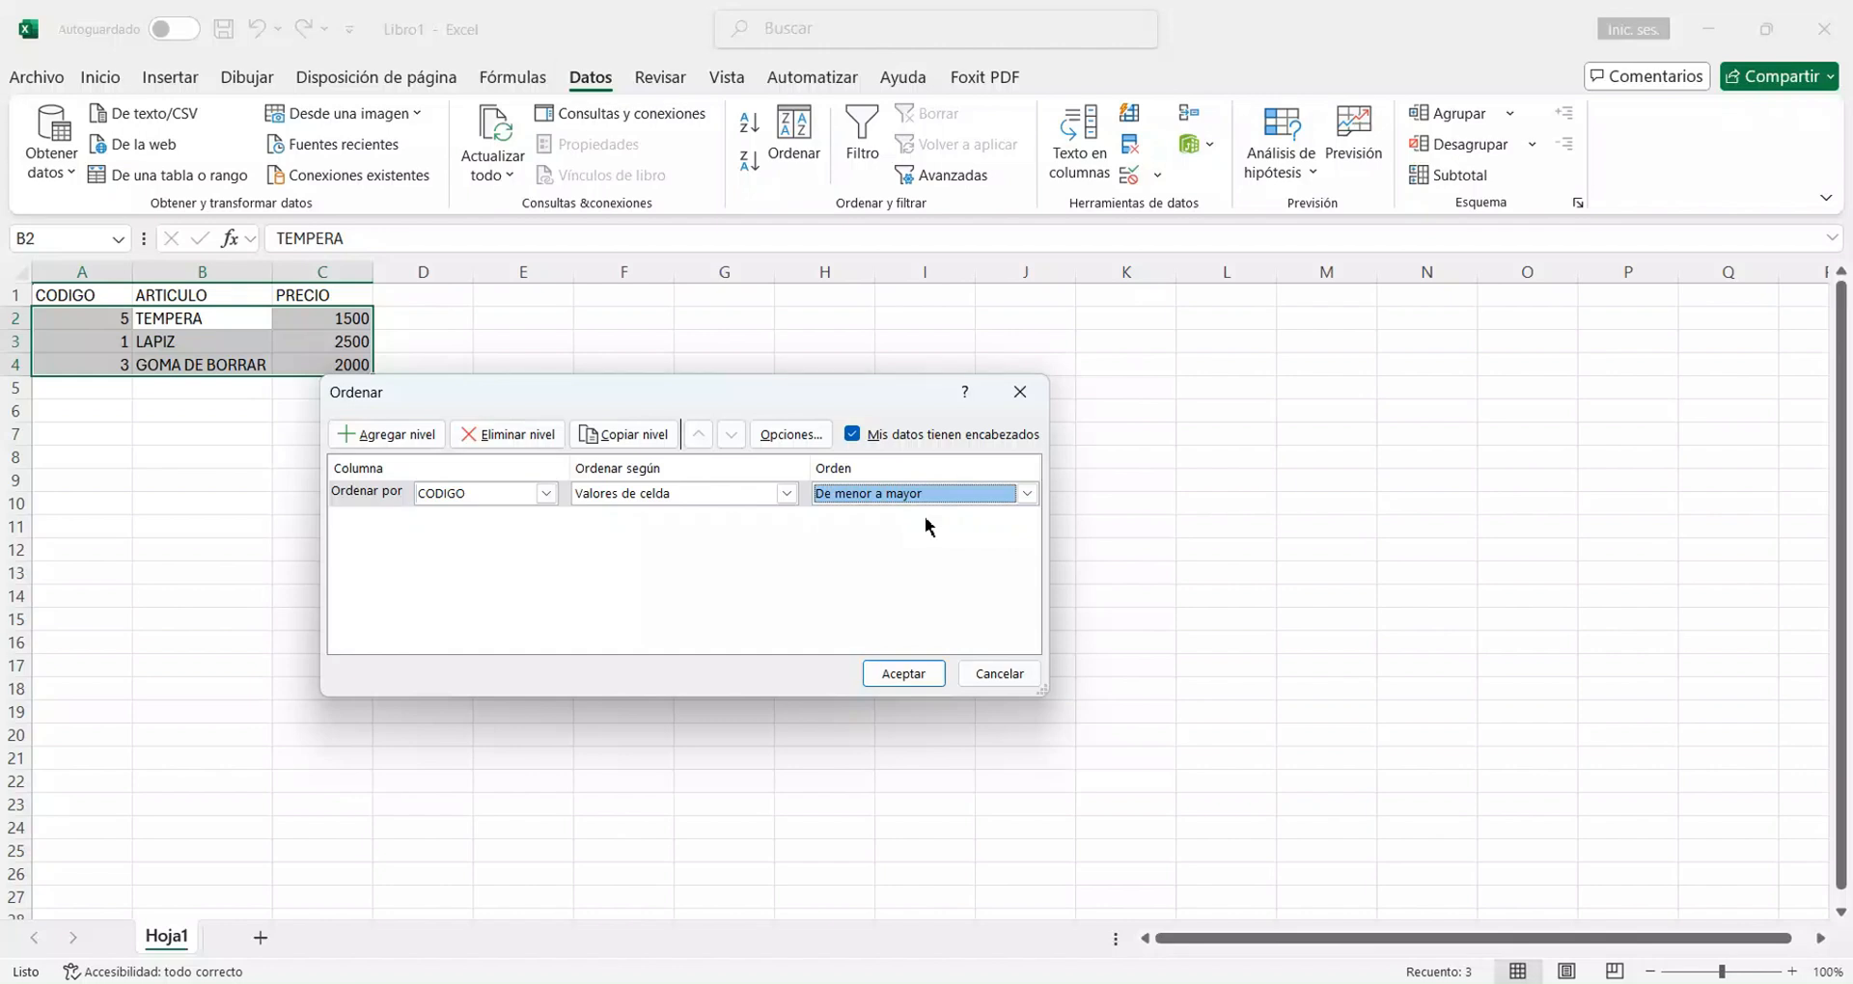
click(901, 675)
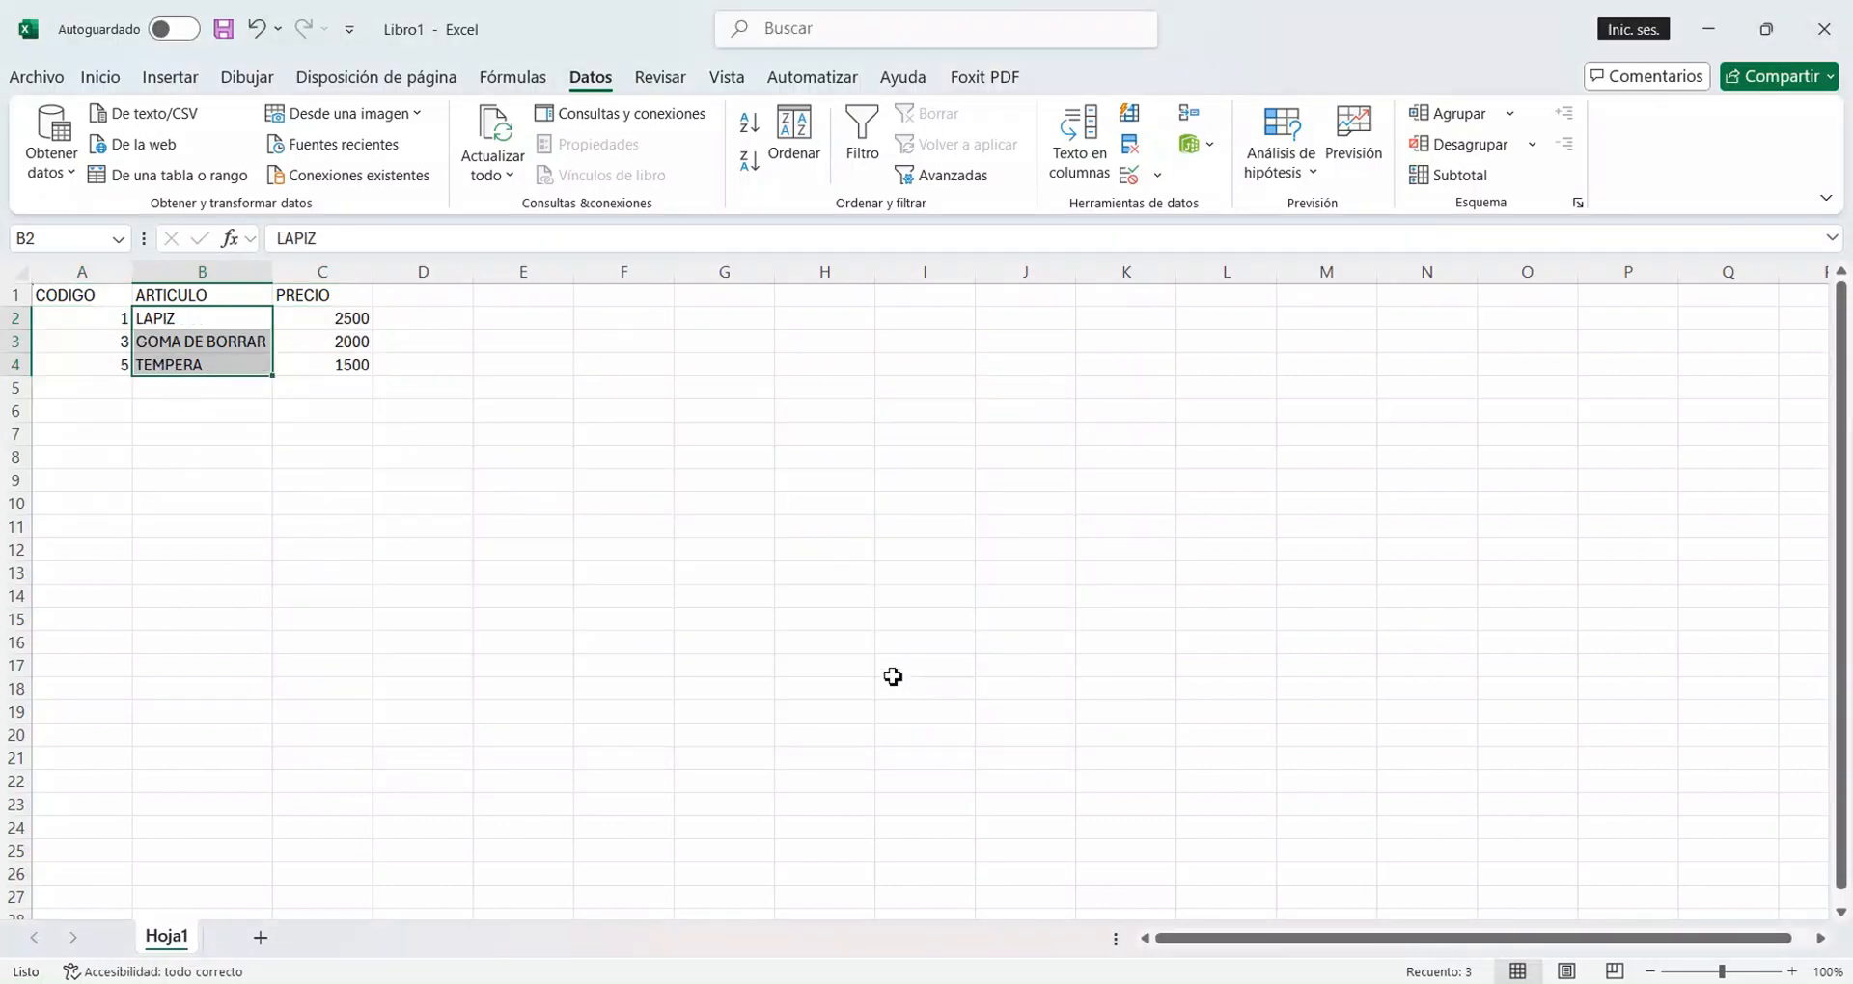
Turn on filtering for the header row A1:C1 with CODIGO, ARTICULO and PRECIO.
click(127, 320)
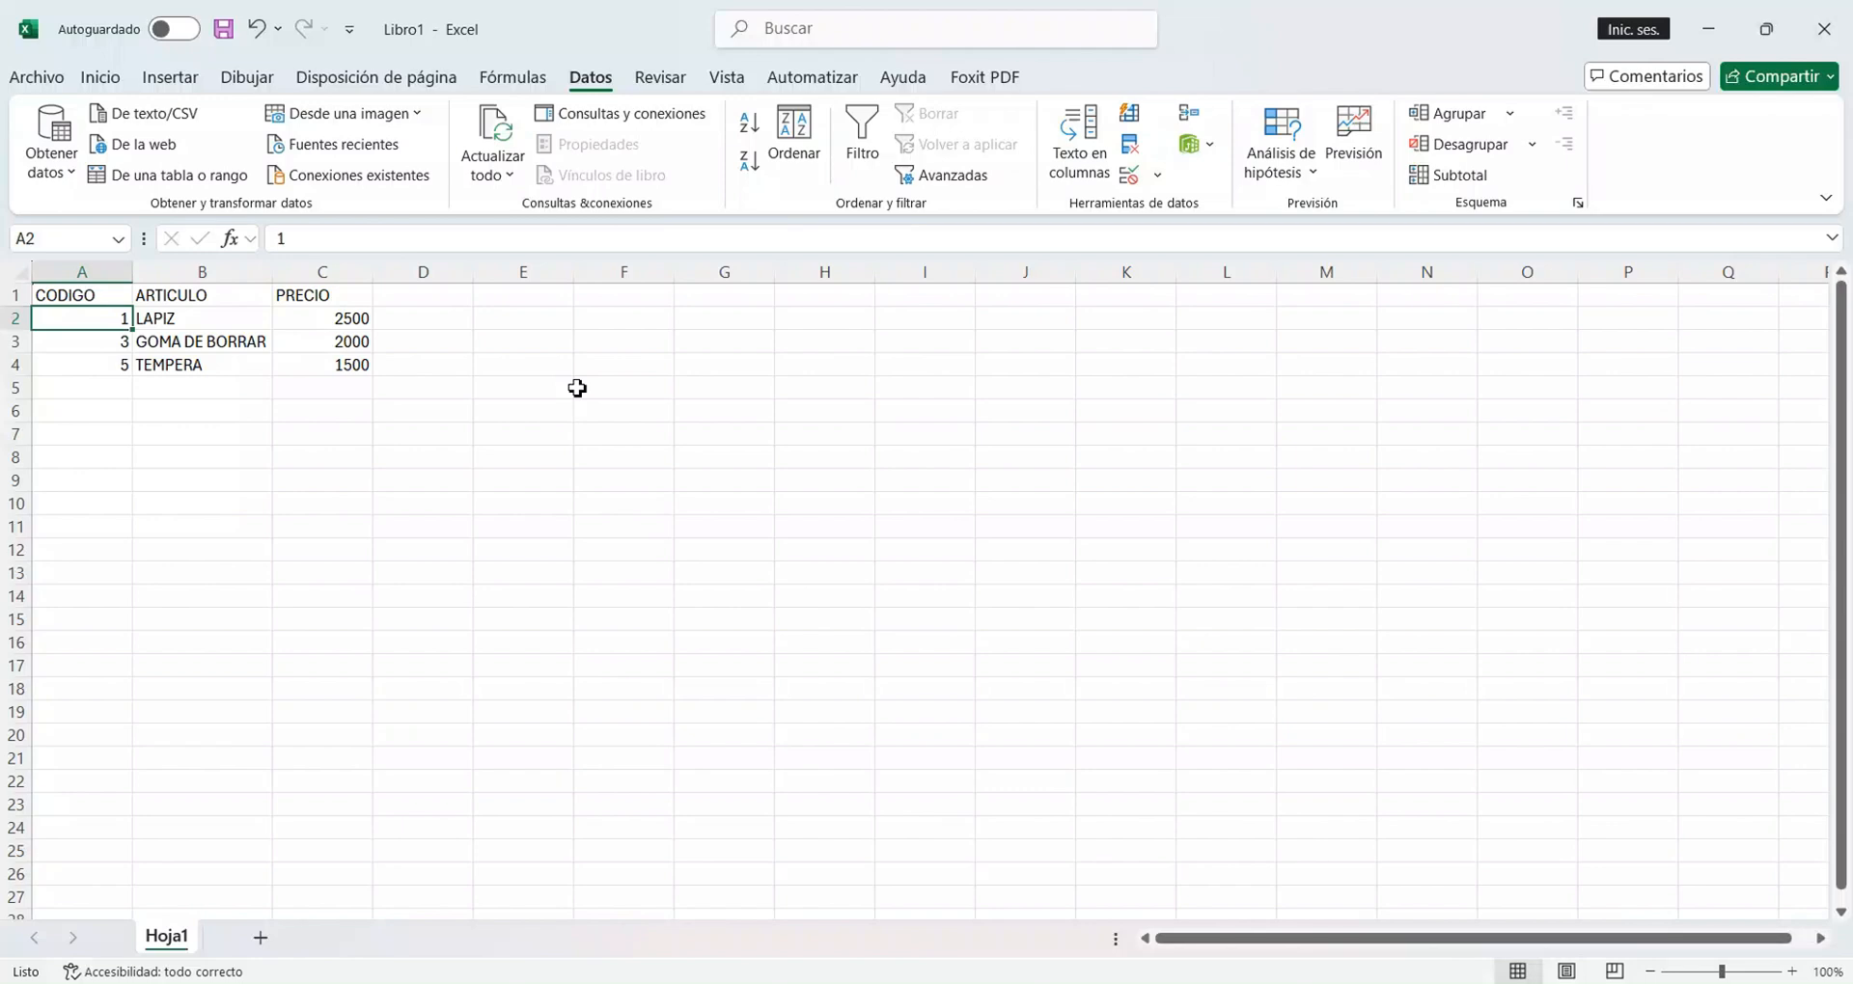
click(109, 304)
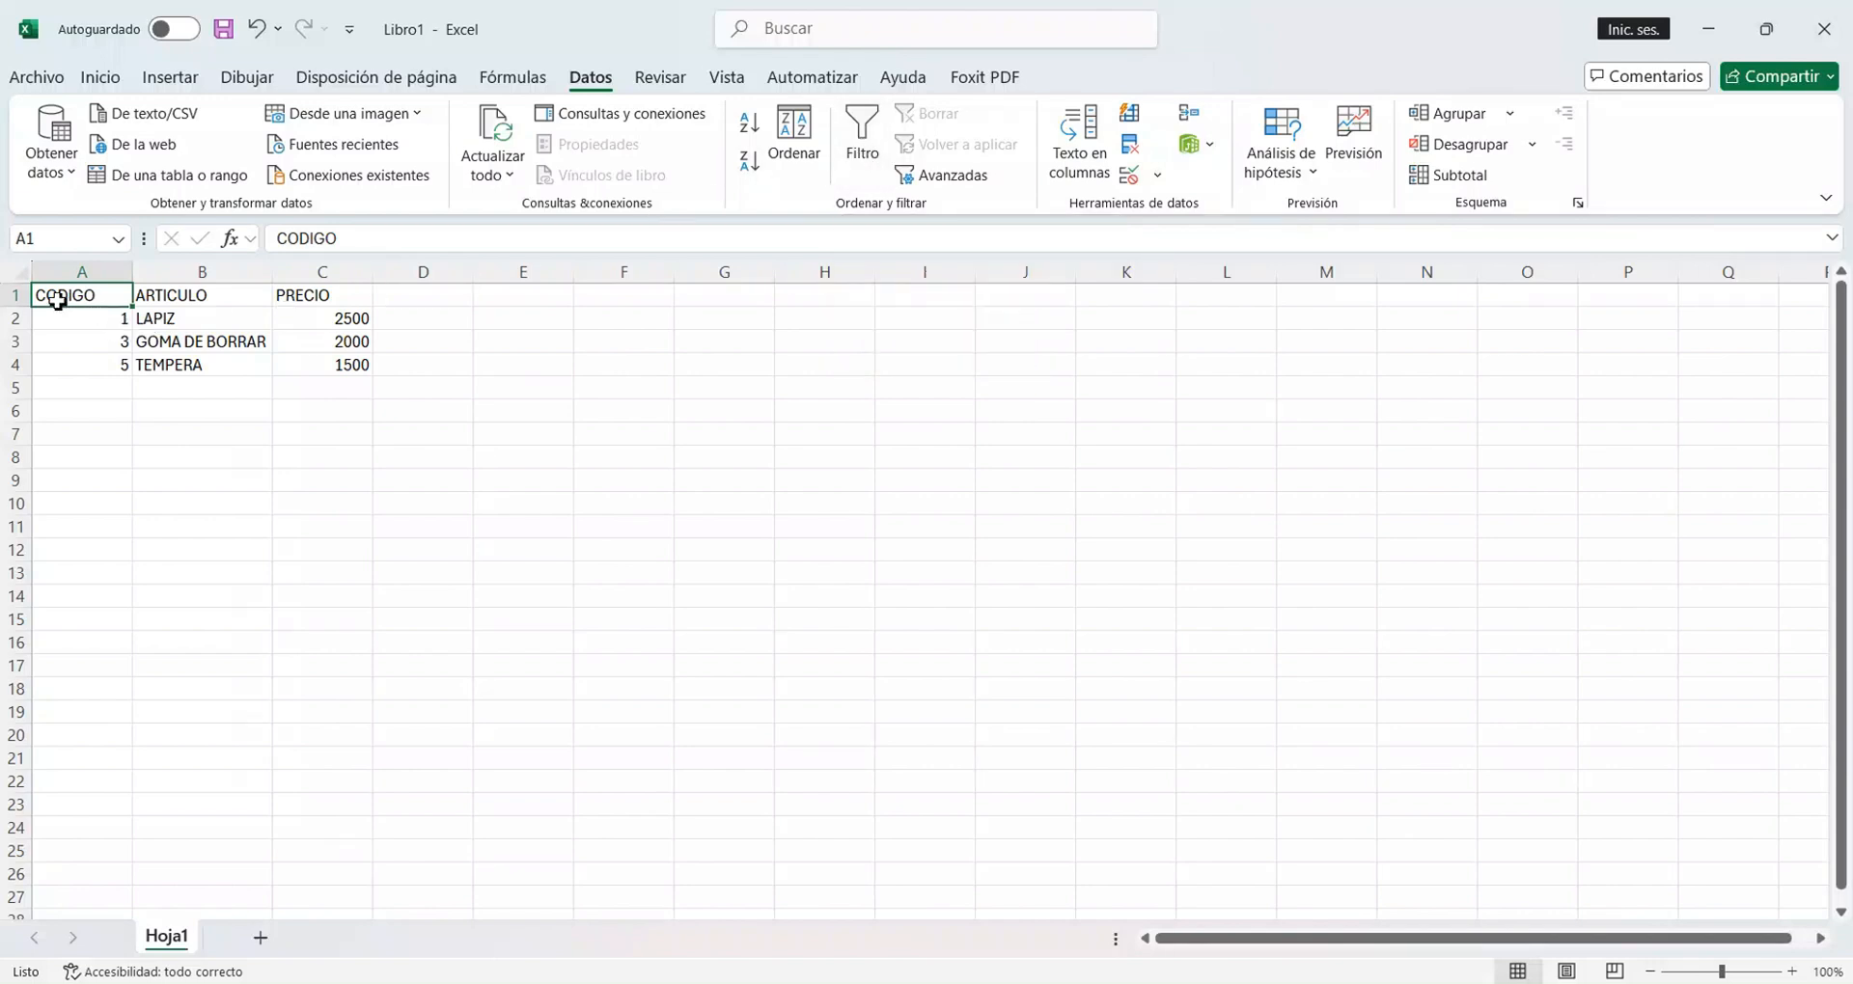
drag(58, 297, 343, 305)
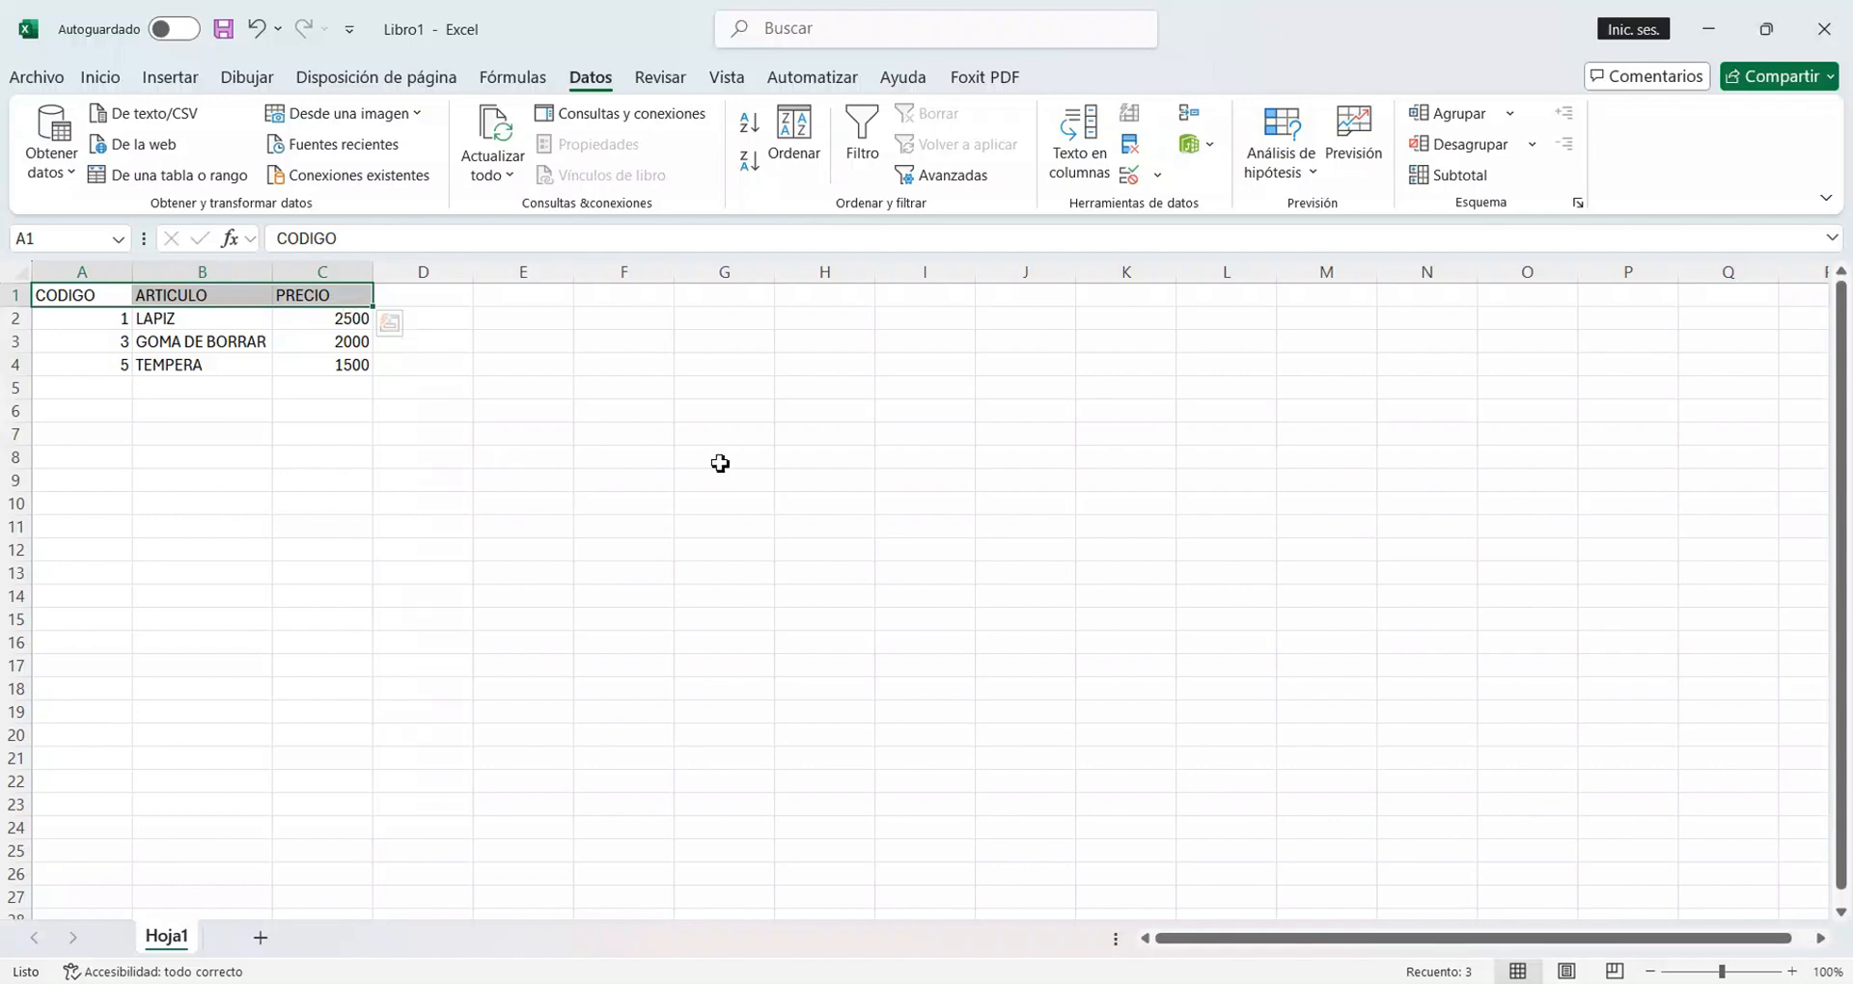
click(859, 144)
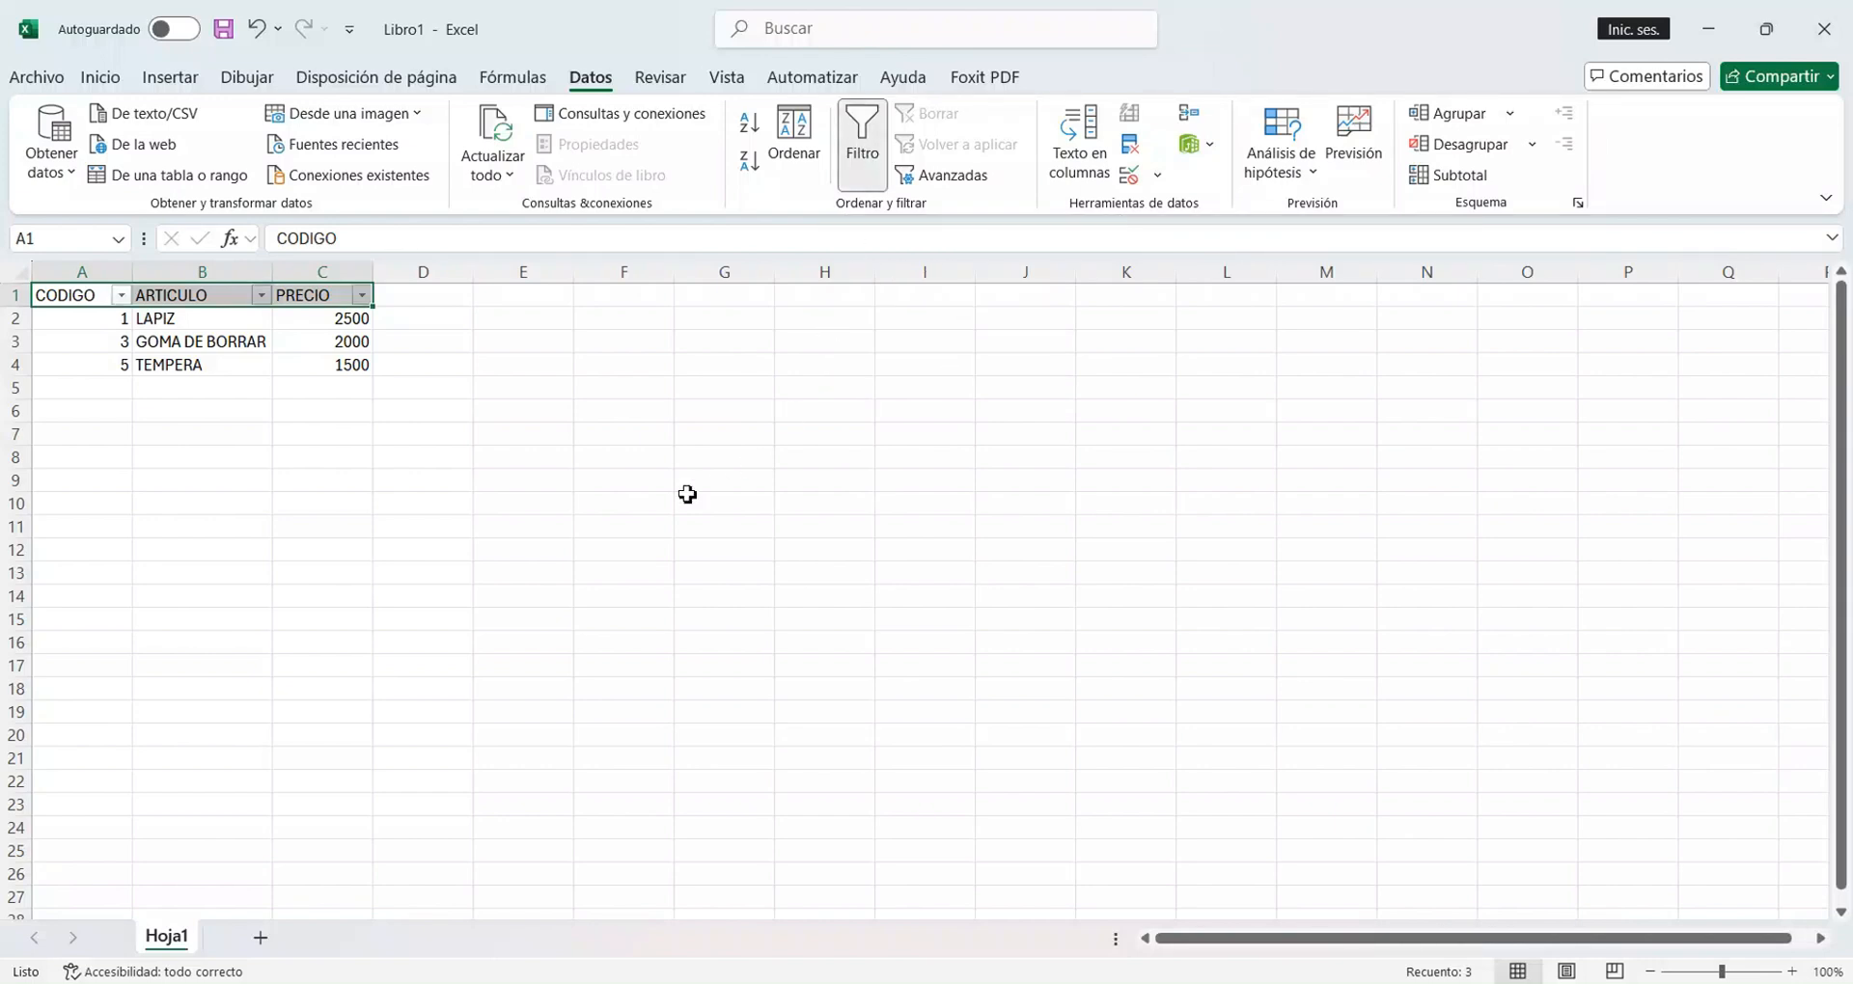
click(449, 297)
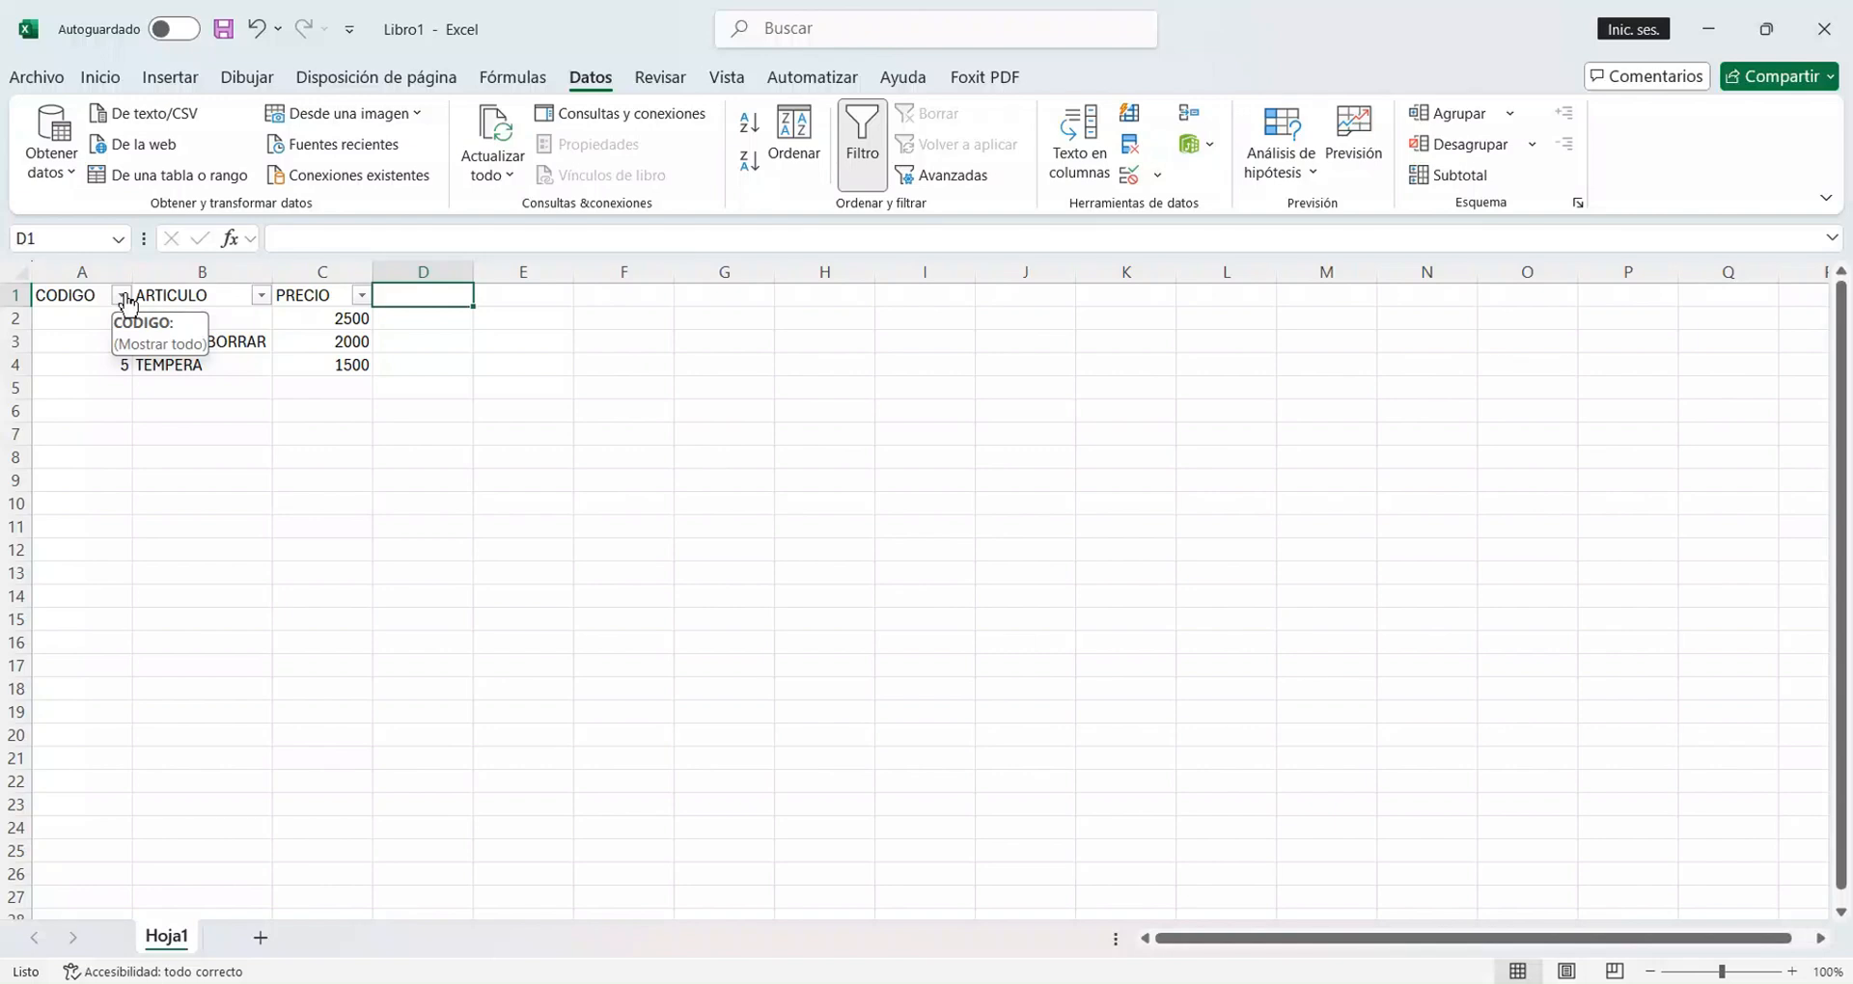
Add two item rows in rows 5 and 6: 6, FELPA, 1400 and 7, PAPEL CREPE, 2000.
click(114, 390)
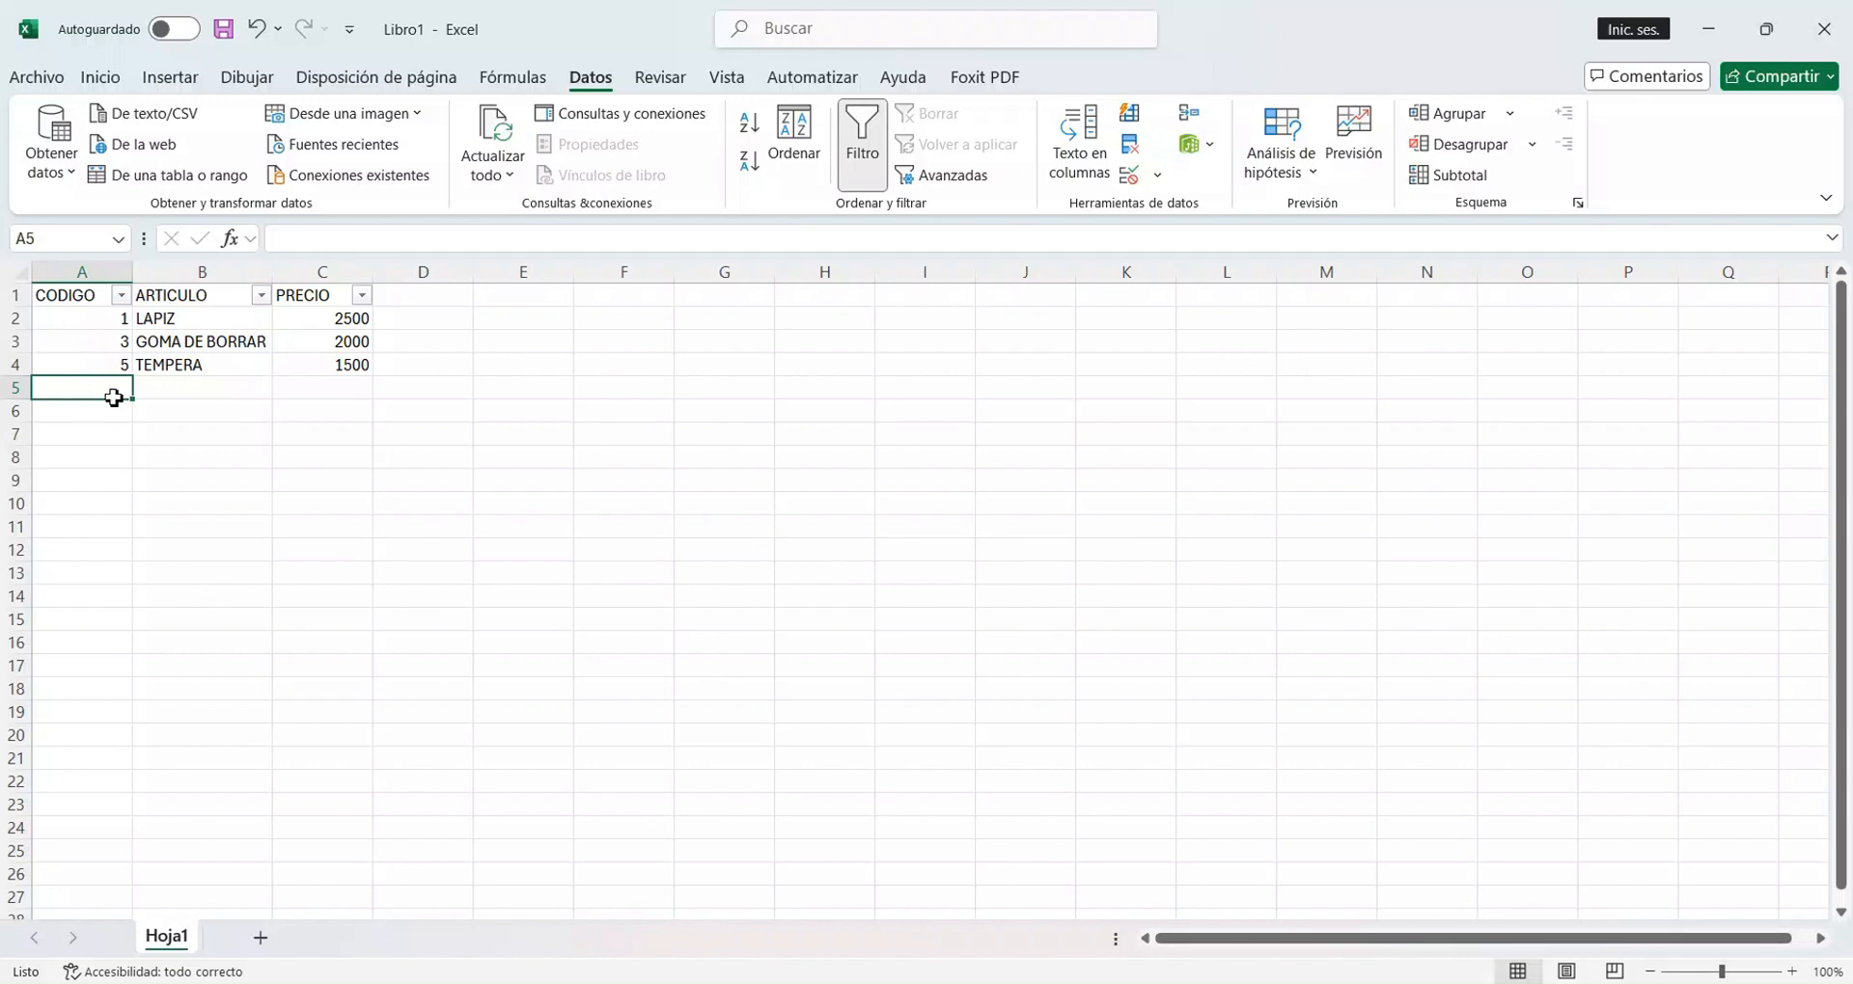
text(6)
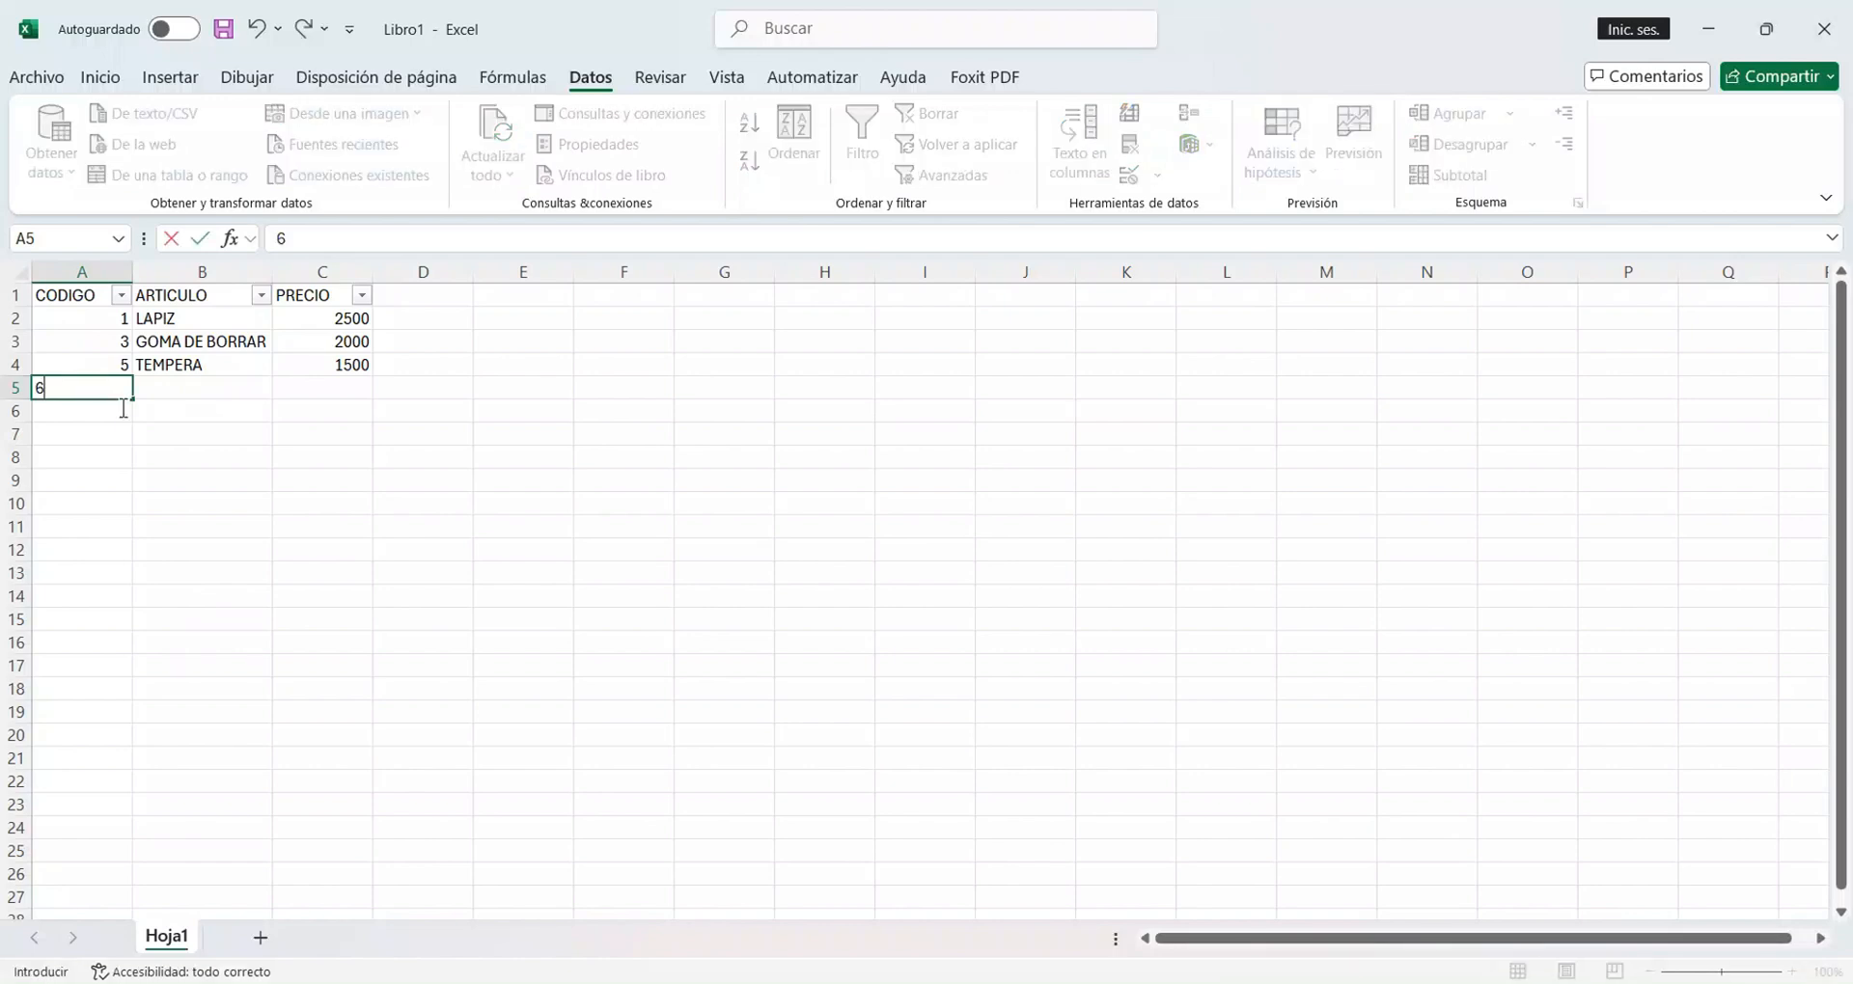
key(Tab)
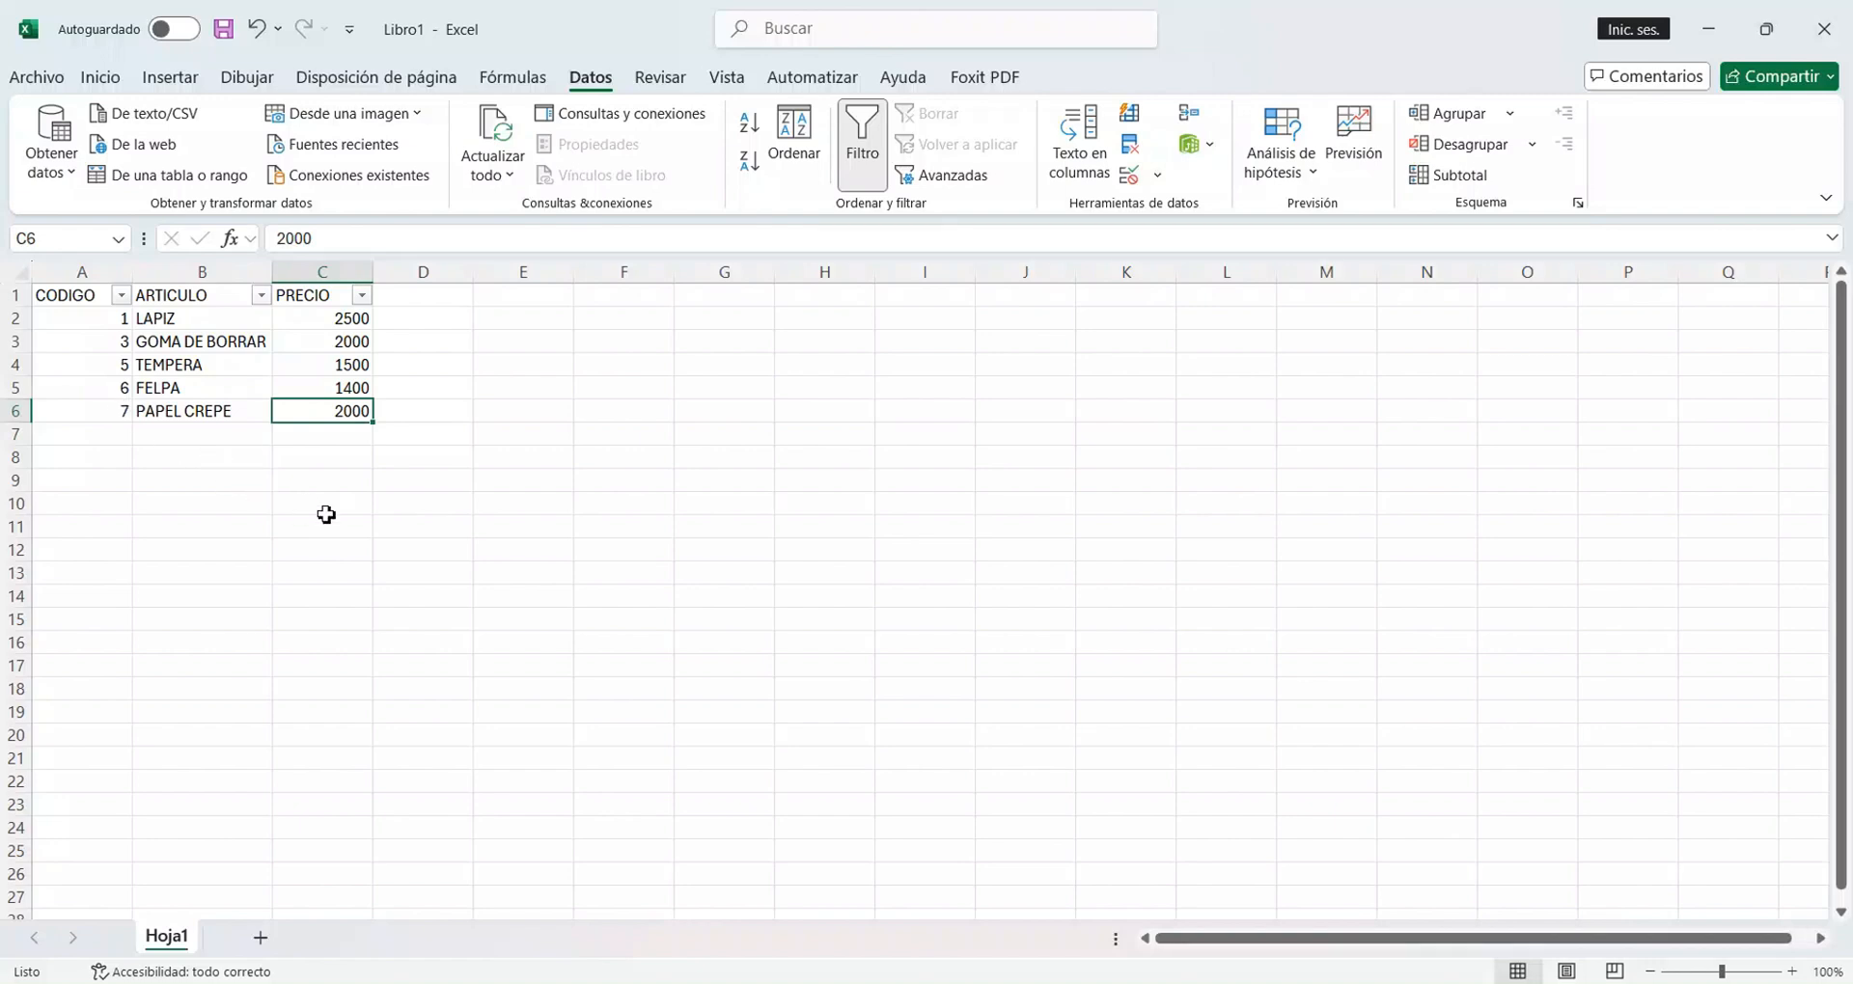
Filter the CODIGO column to show only the item with code 1.
click(122, 296)
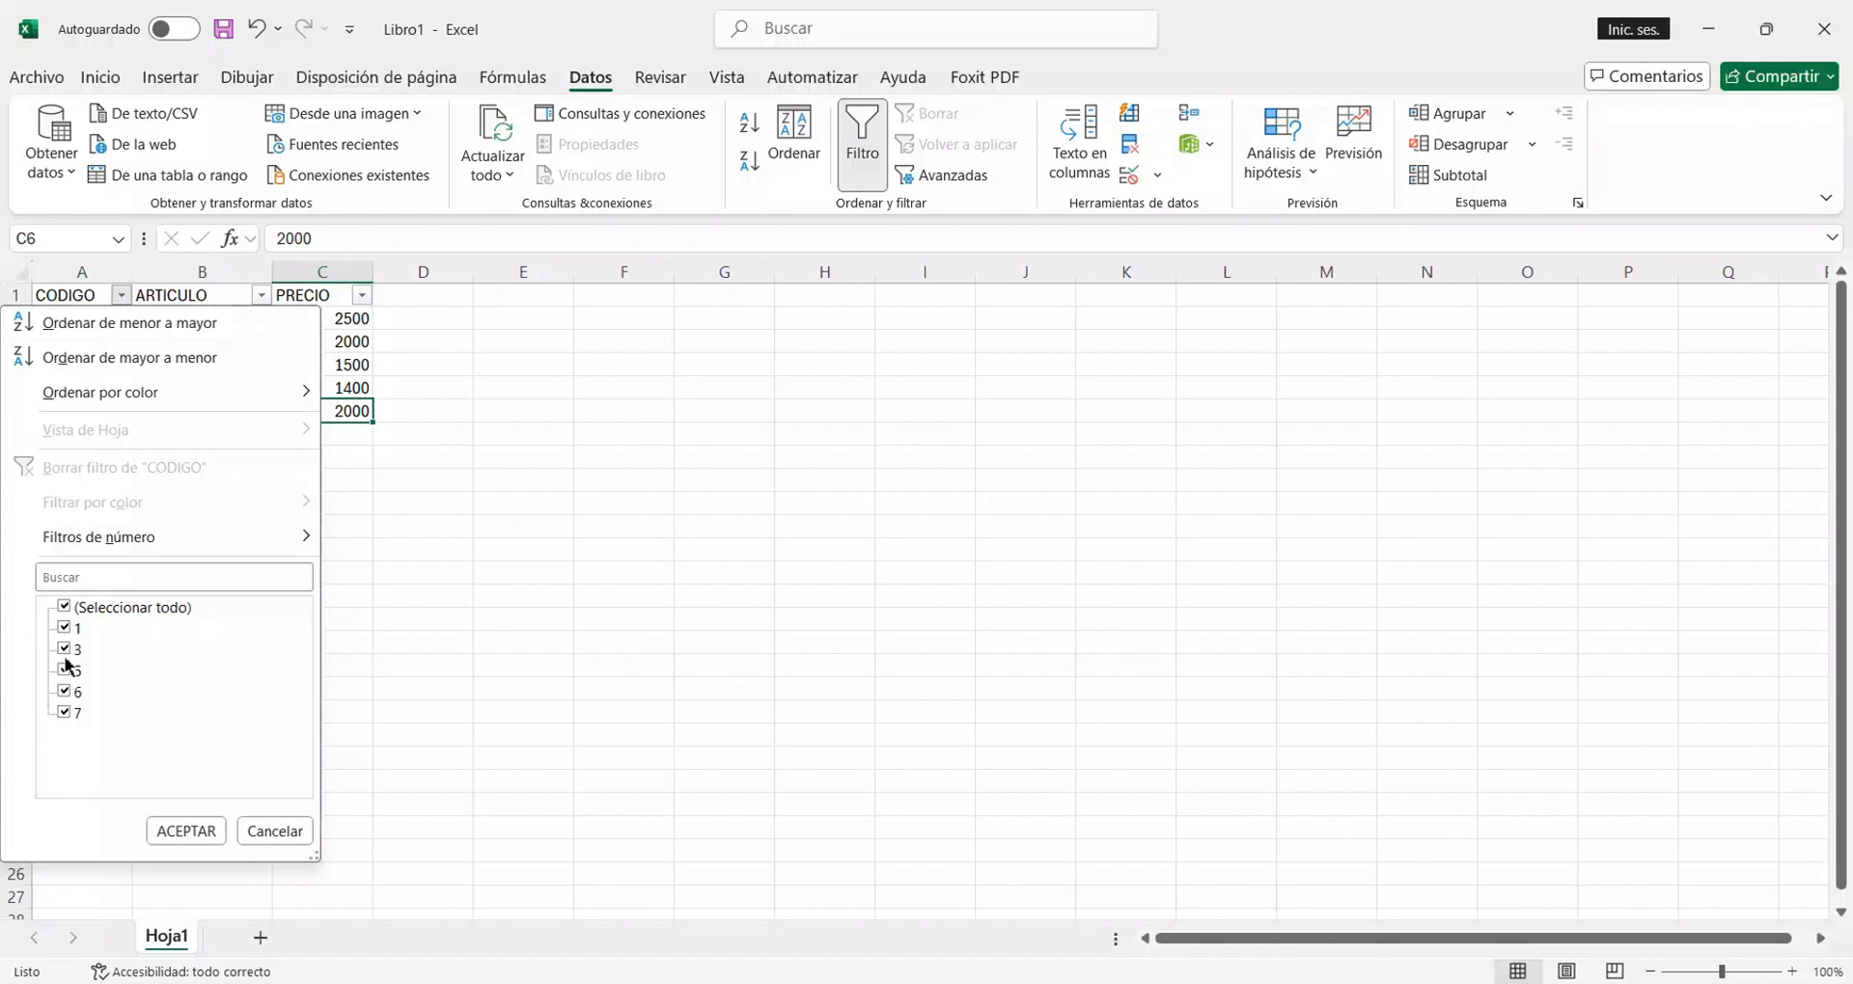
click(64, 608)
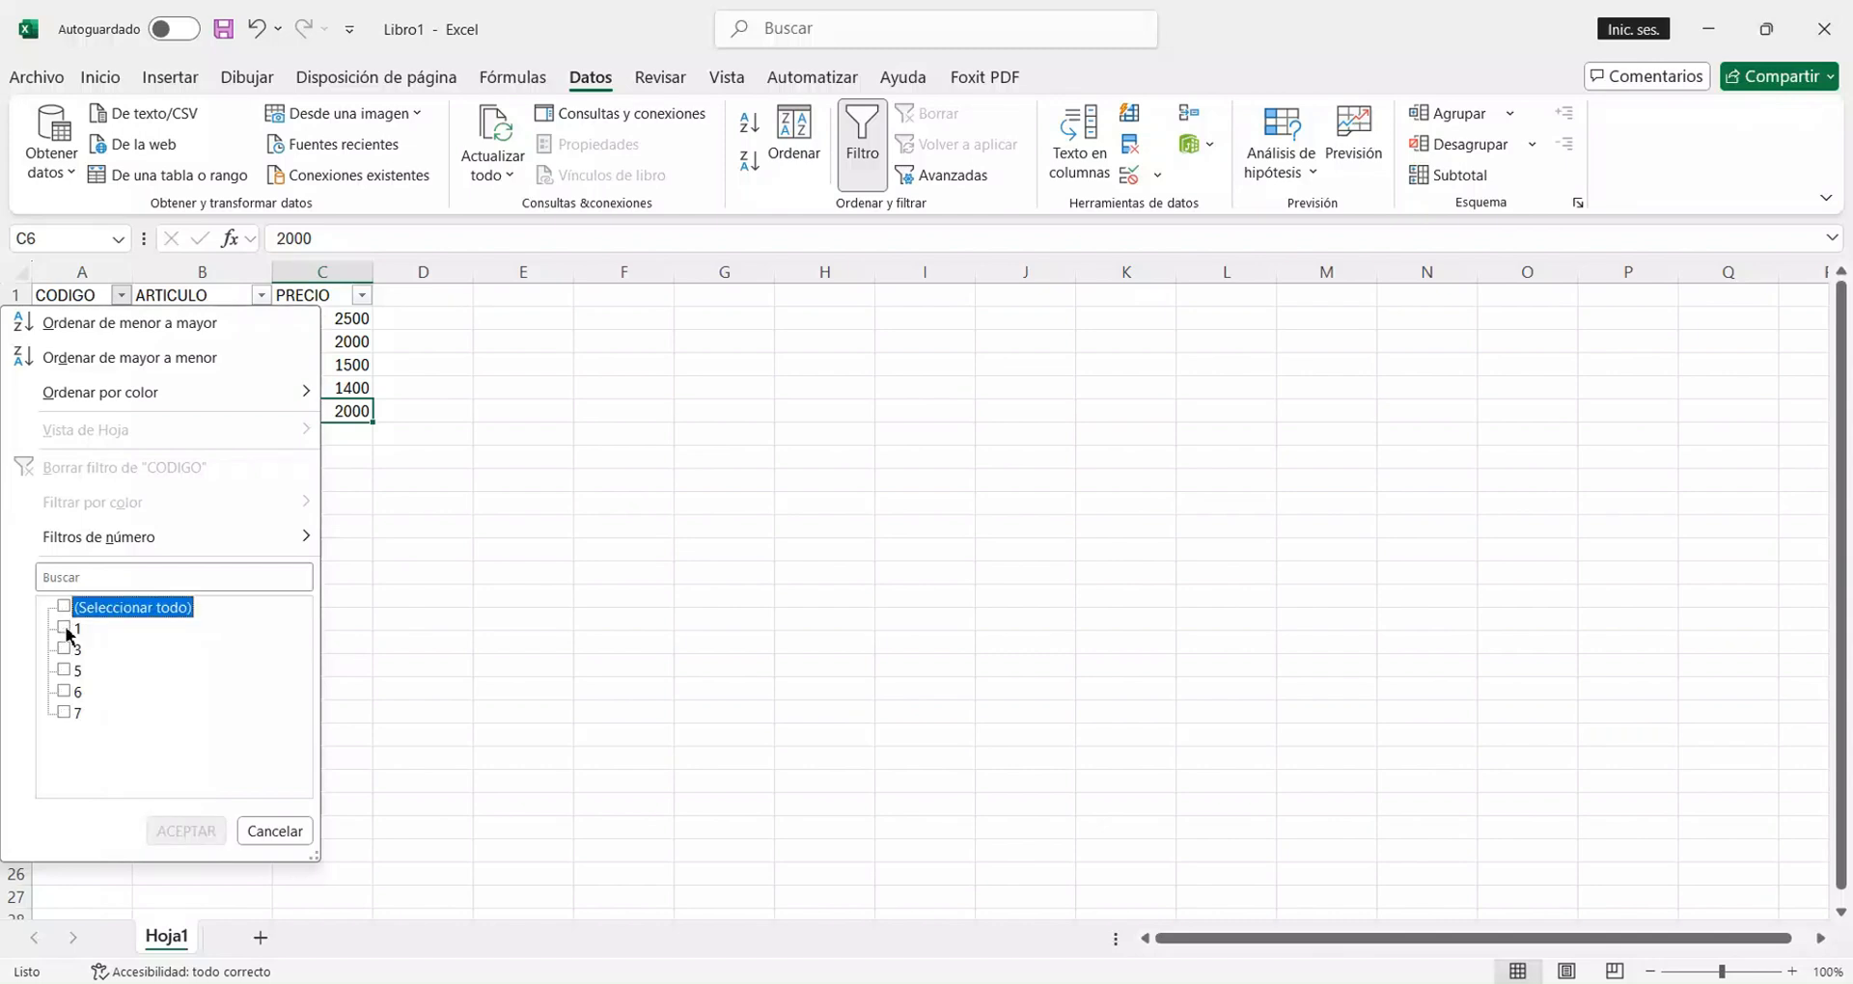
click(64, 628)
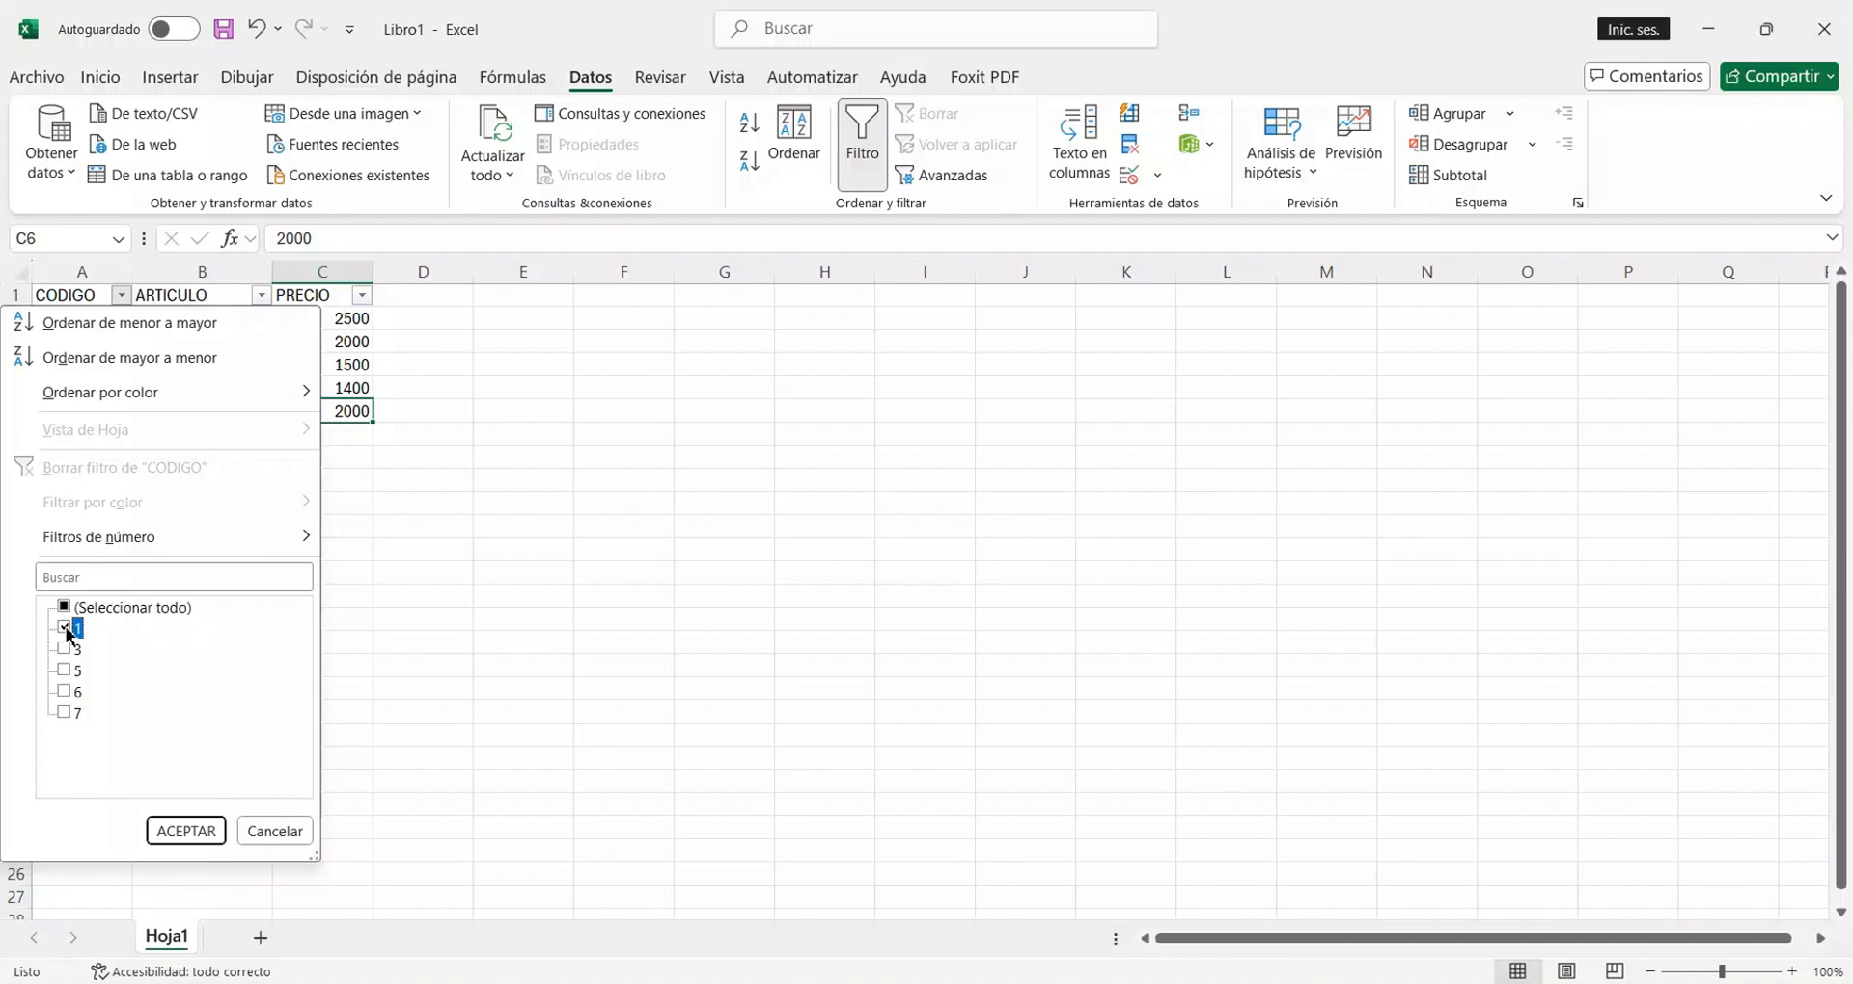
click(188, 831)
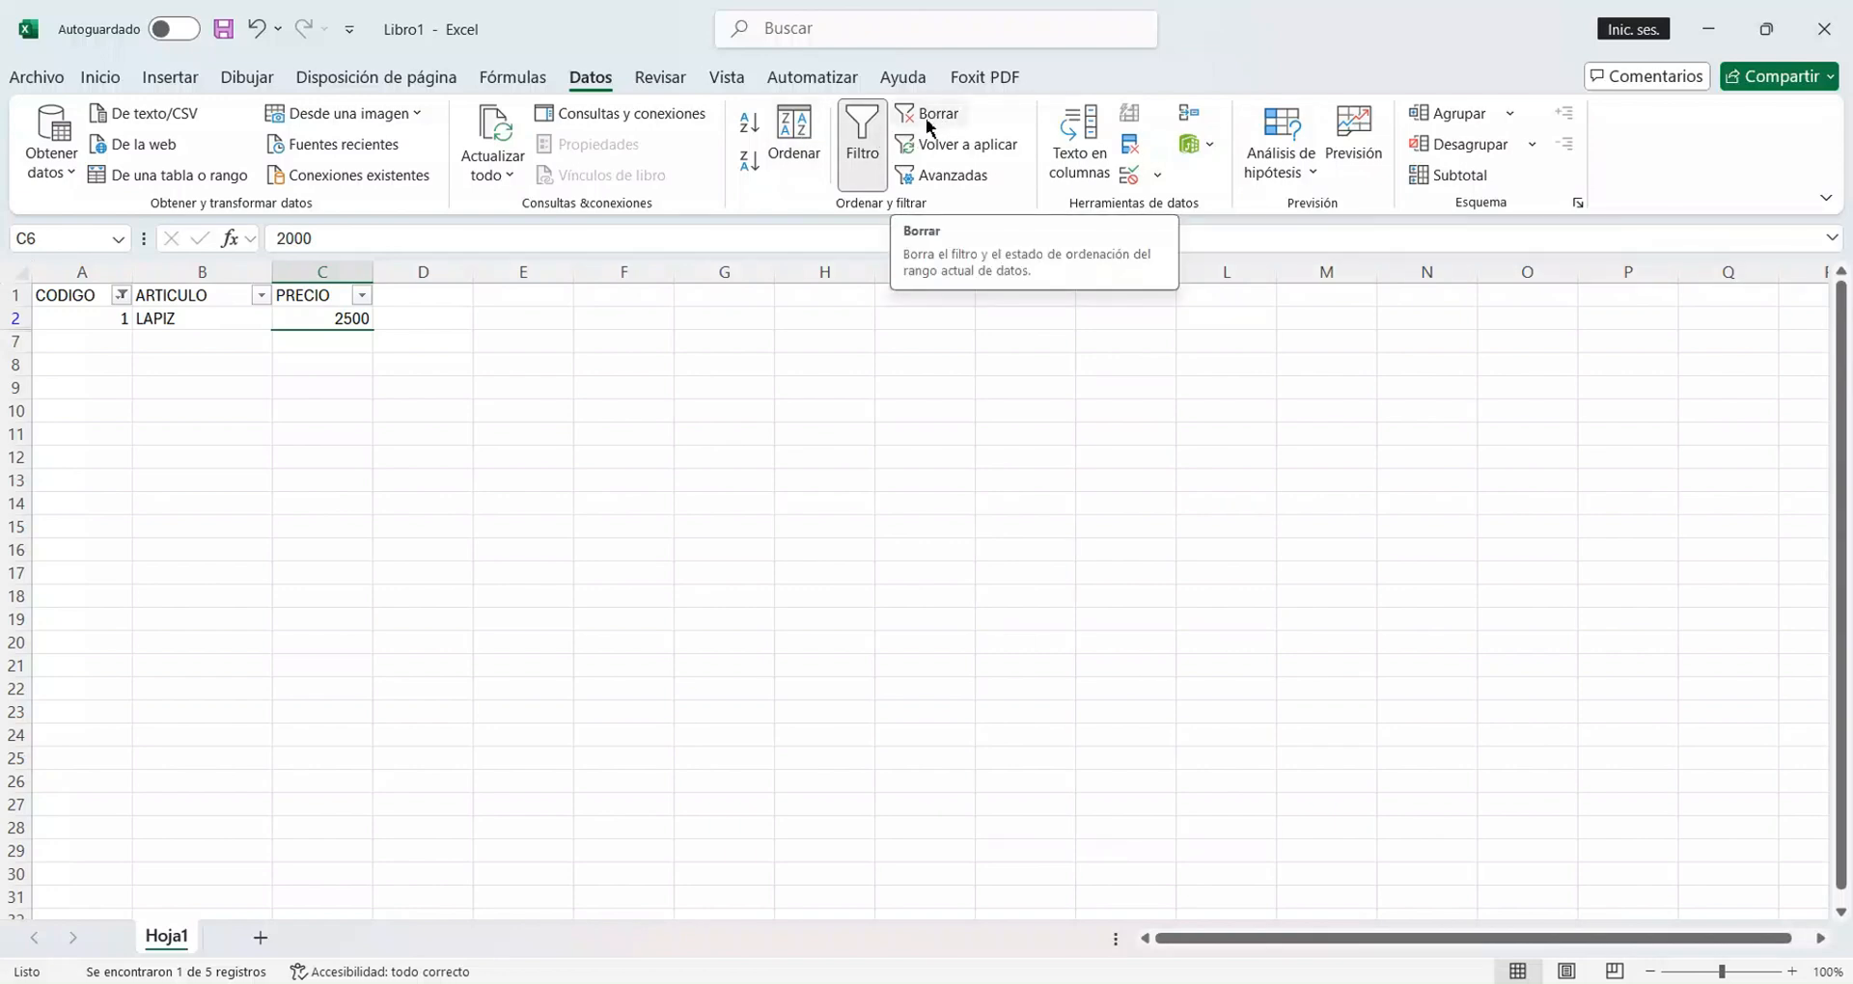
Reselect all values in the CODIGO filter to show every item again.
click(122, 296)
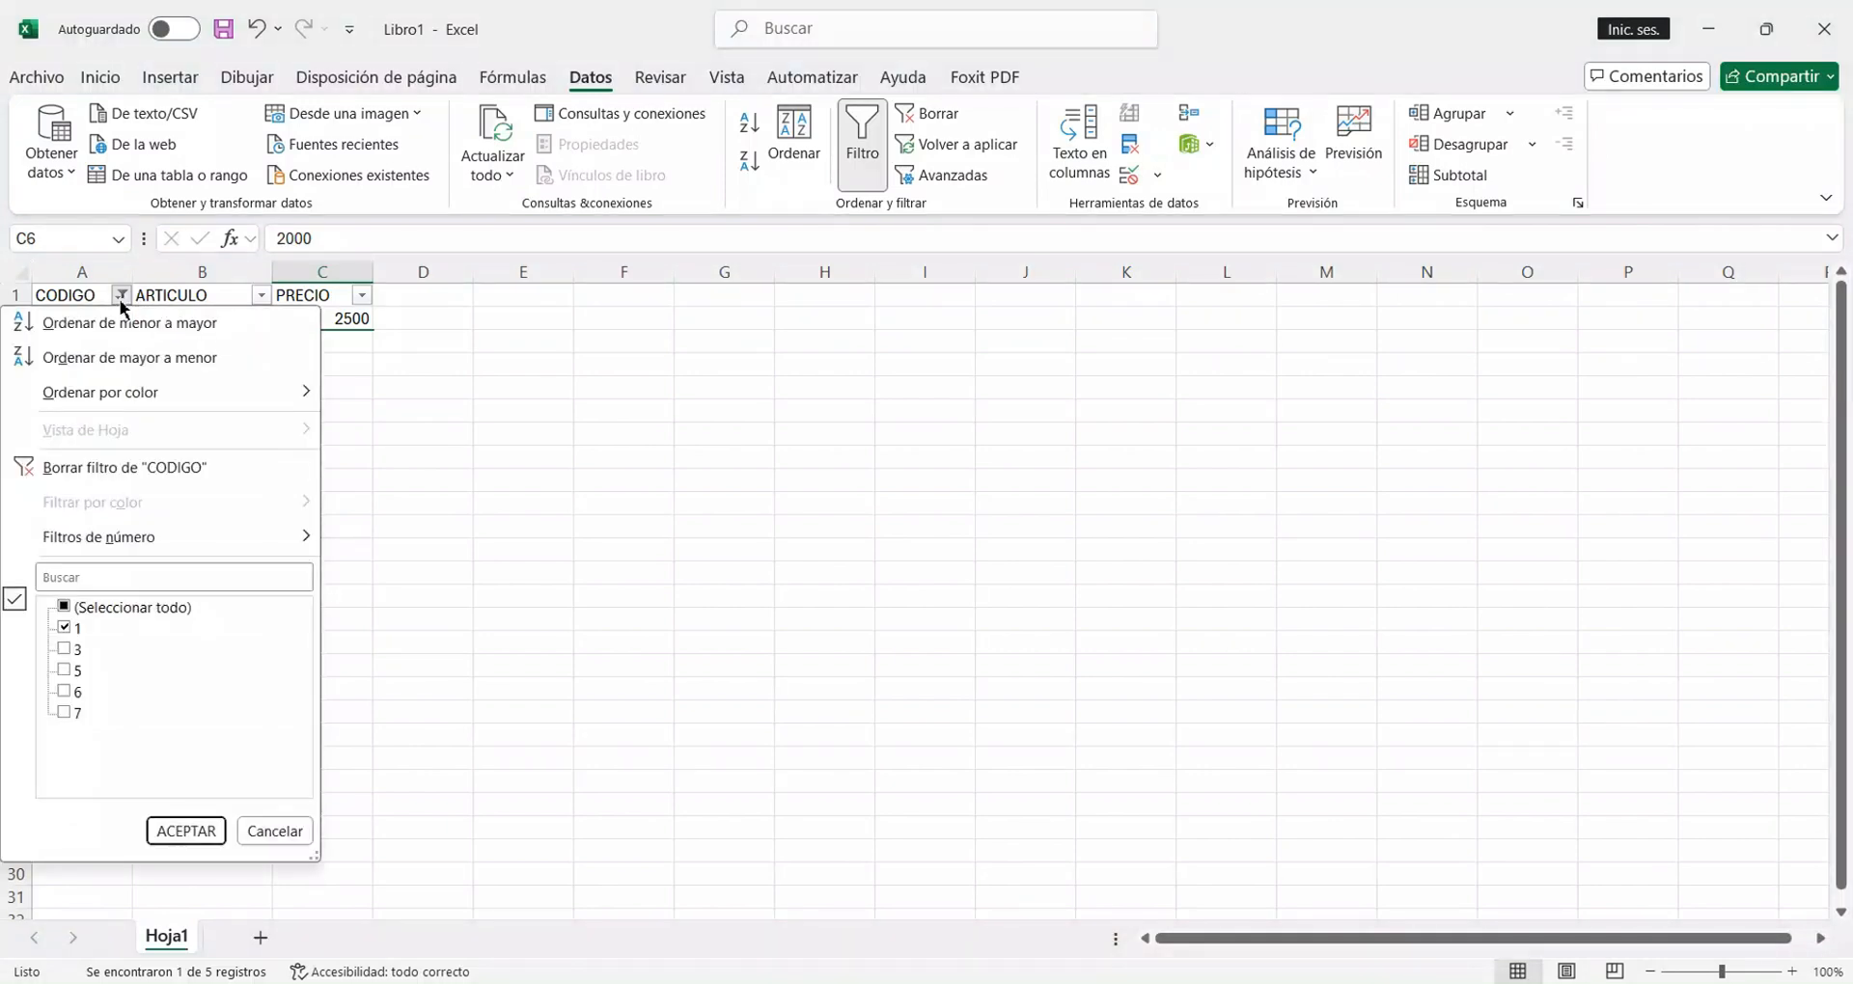
click(65, 626)
click(64, 607)
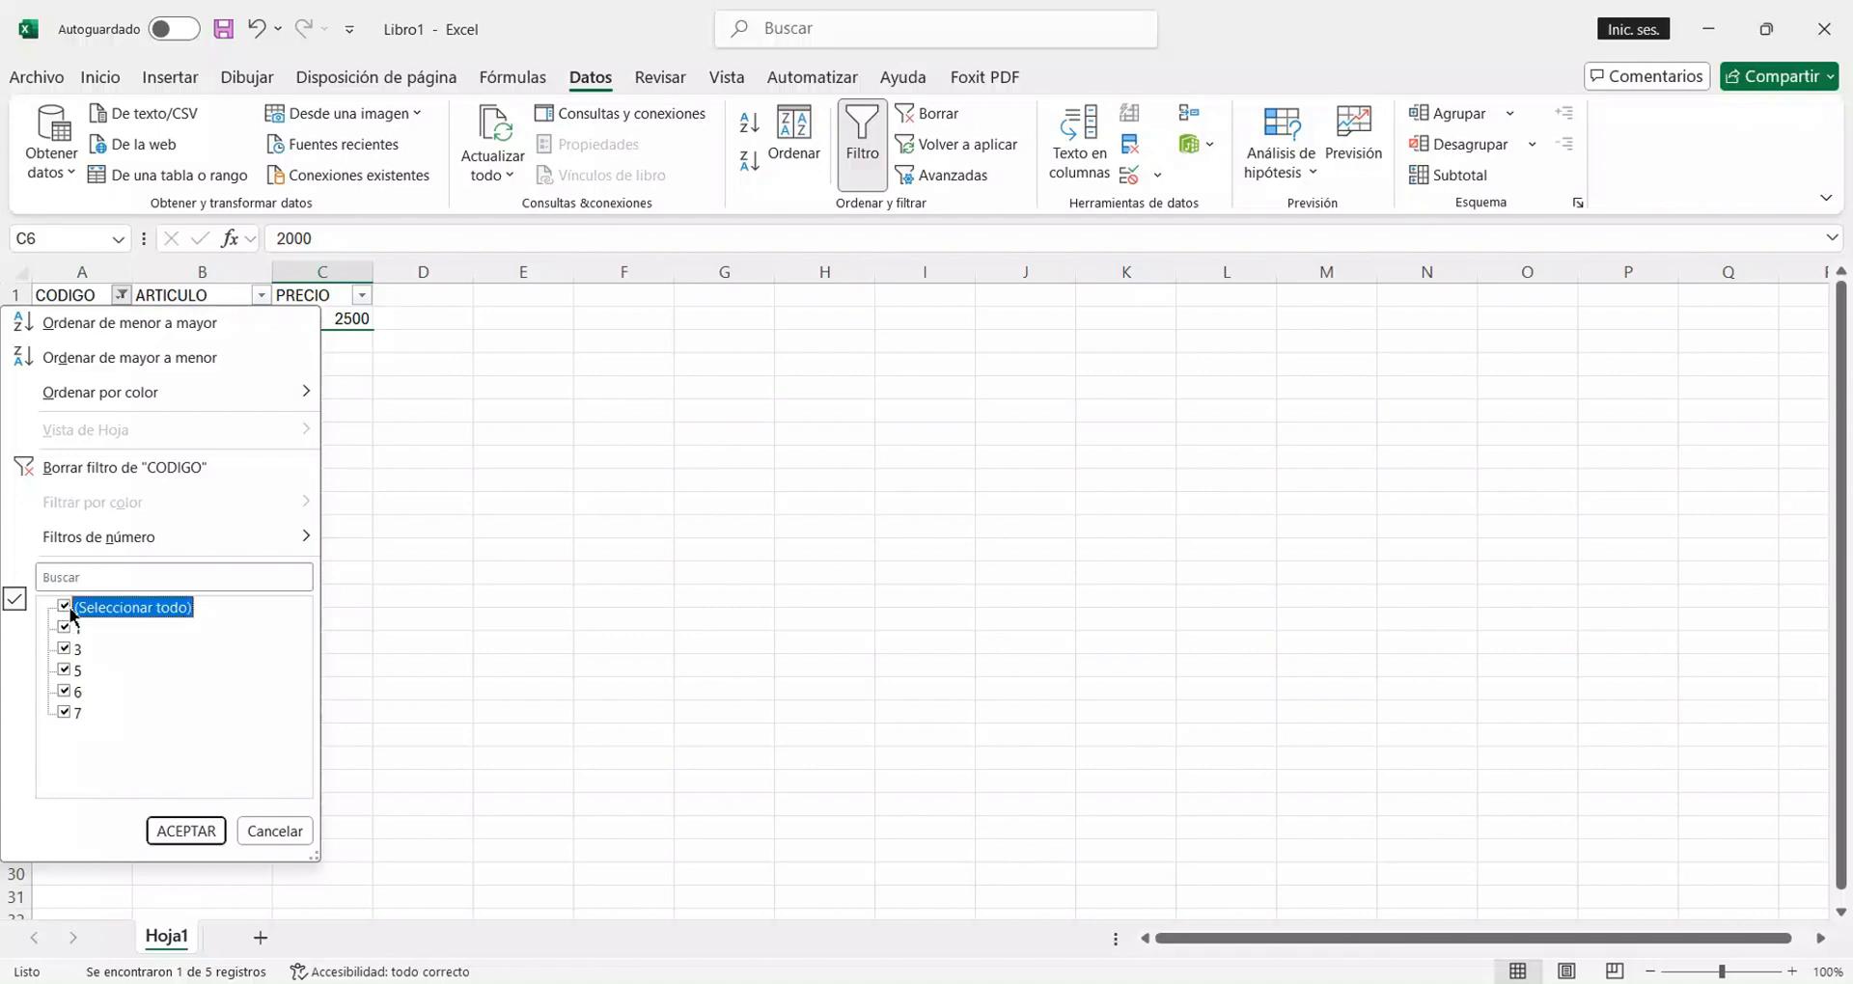
click(213, 842)
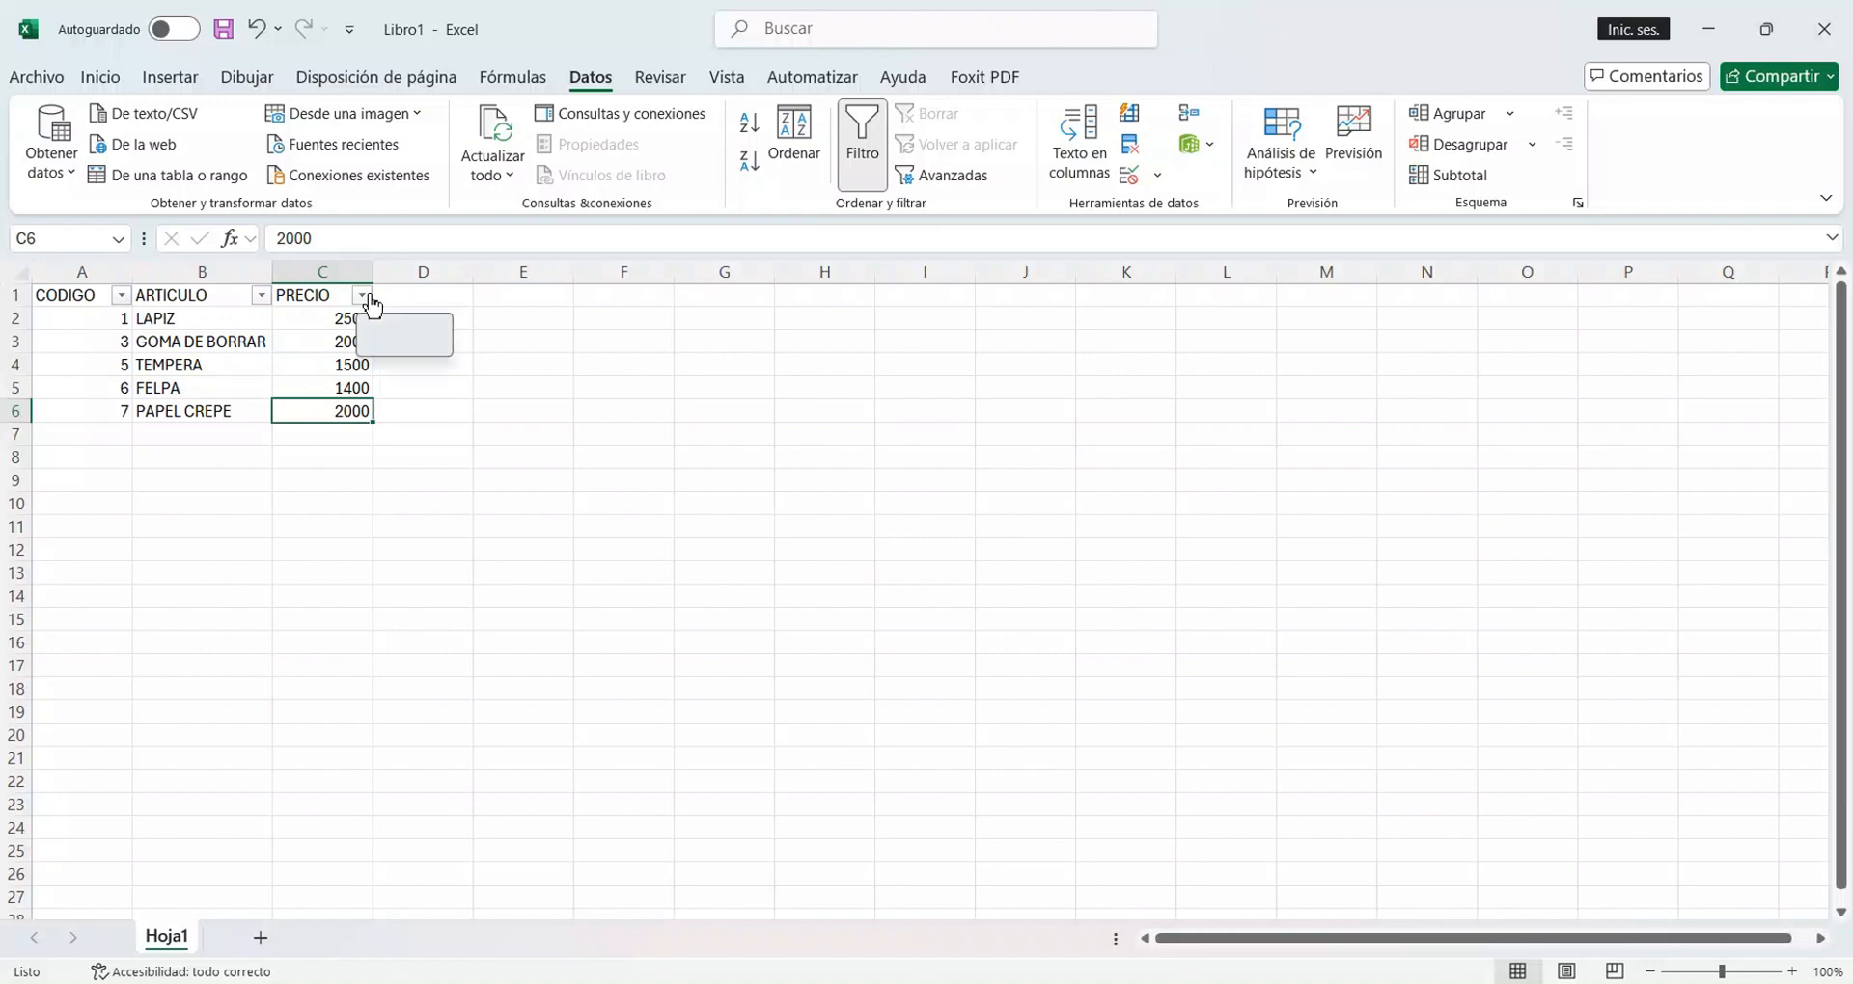
Filter the PRECIO column by searching its values for 2000 and applying the match.
click(363, 297)
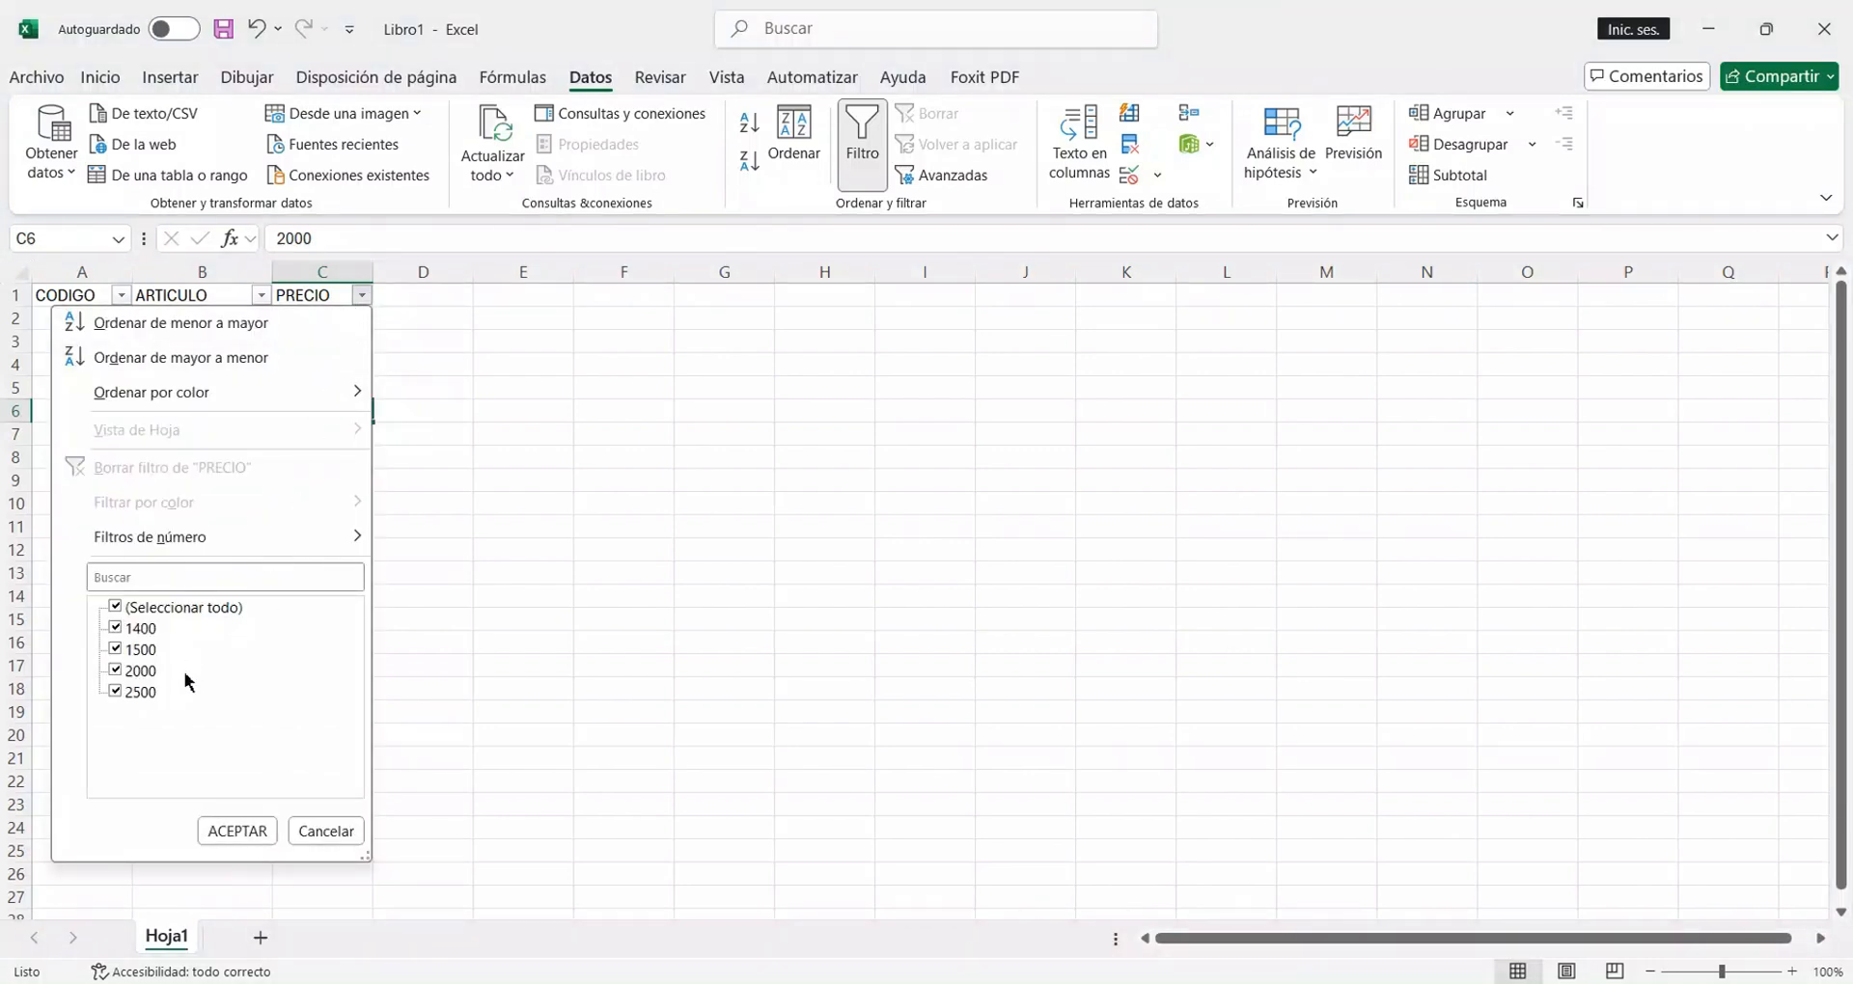
click(116, 609)
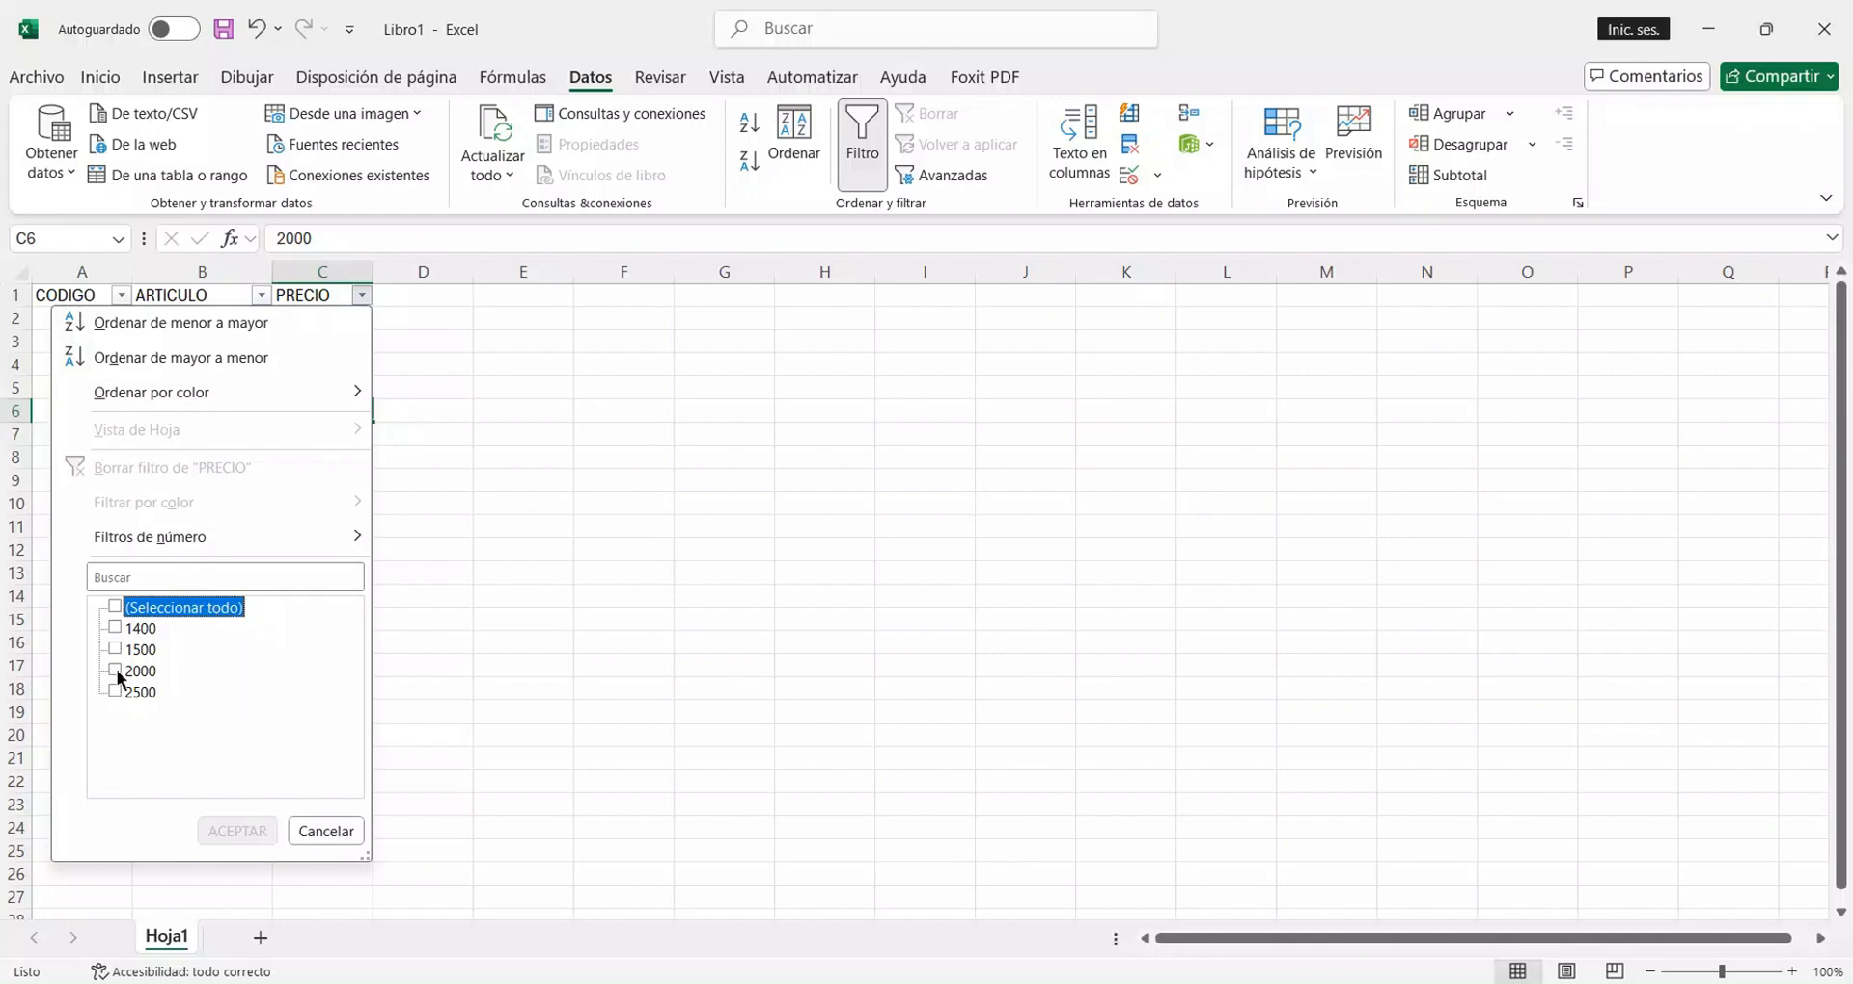
click(205, 579)
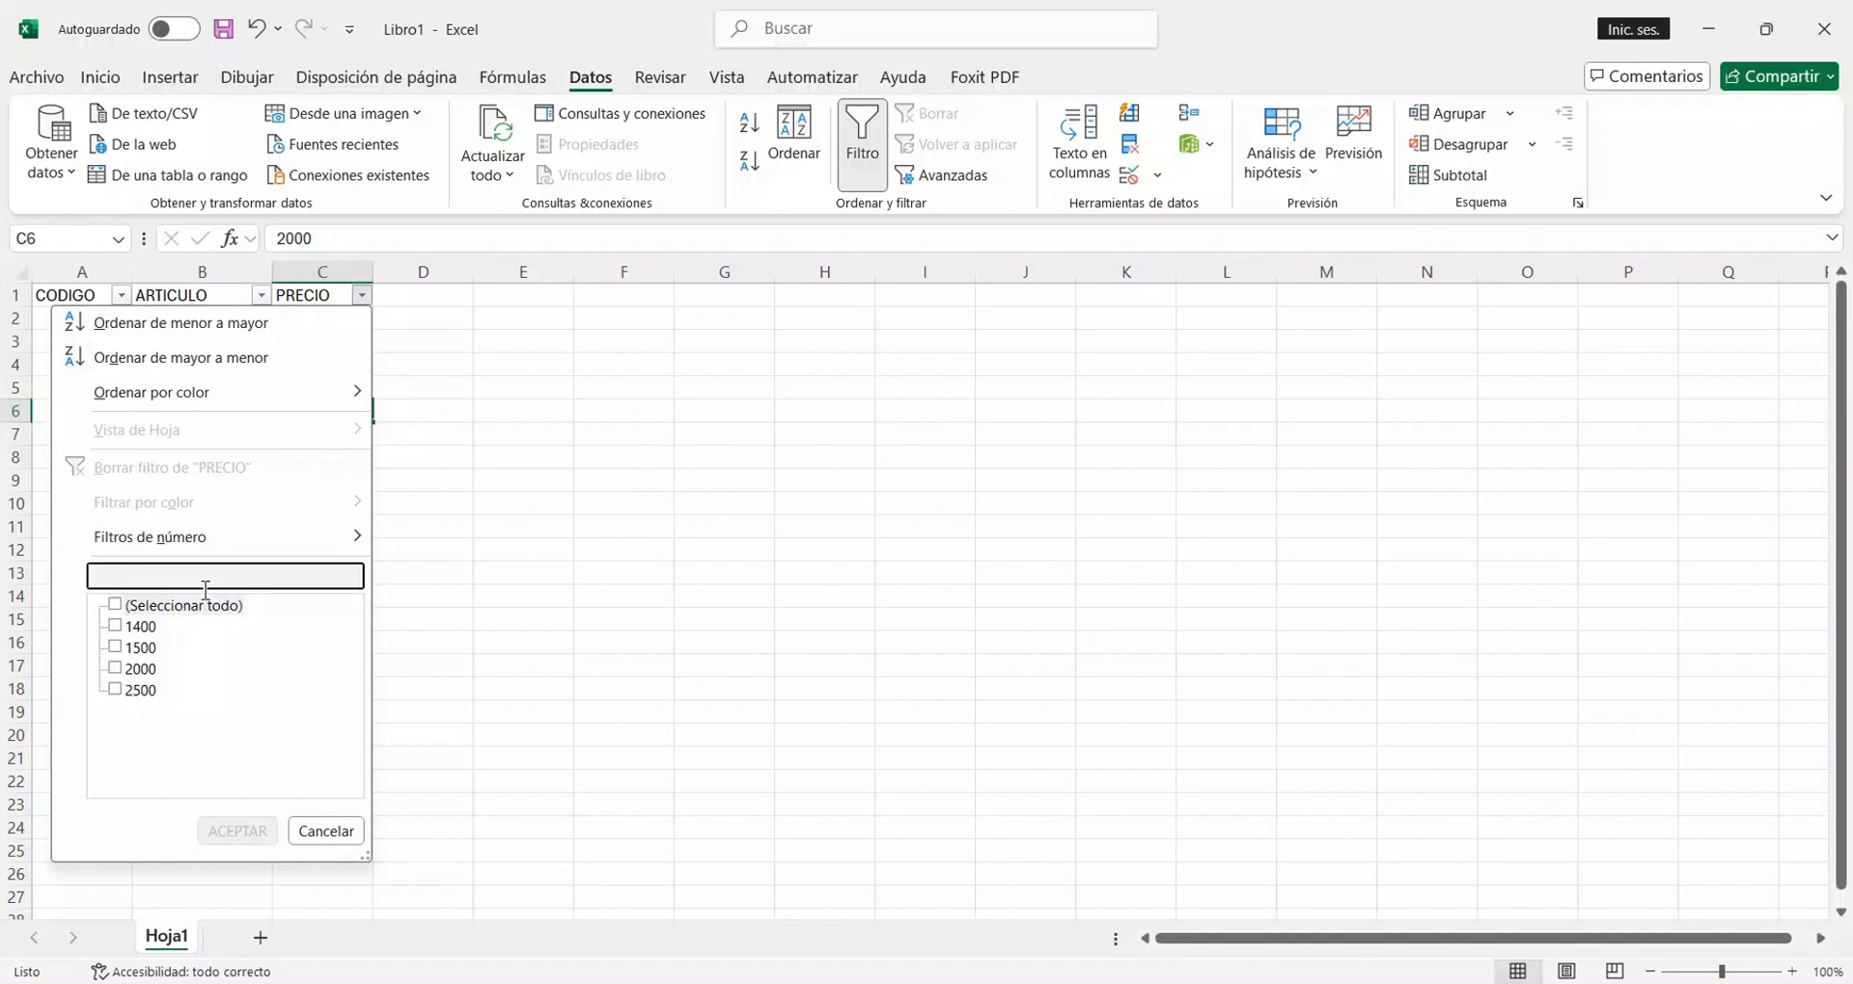
text(2000)
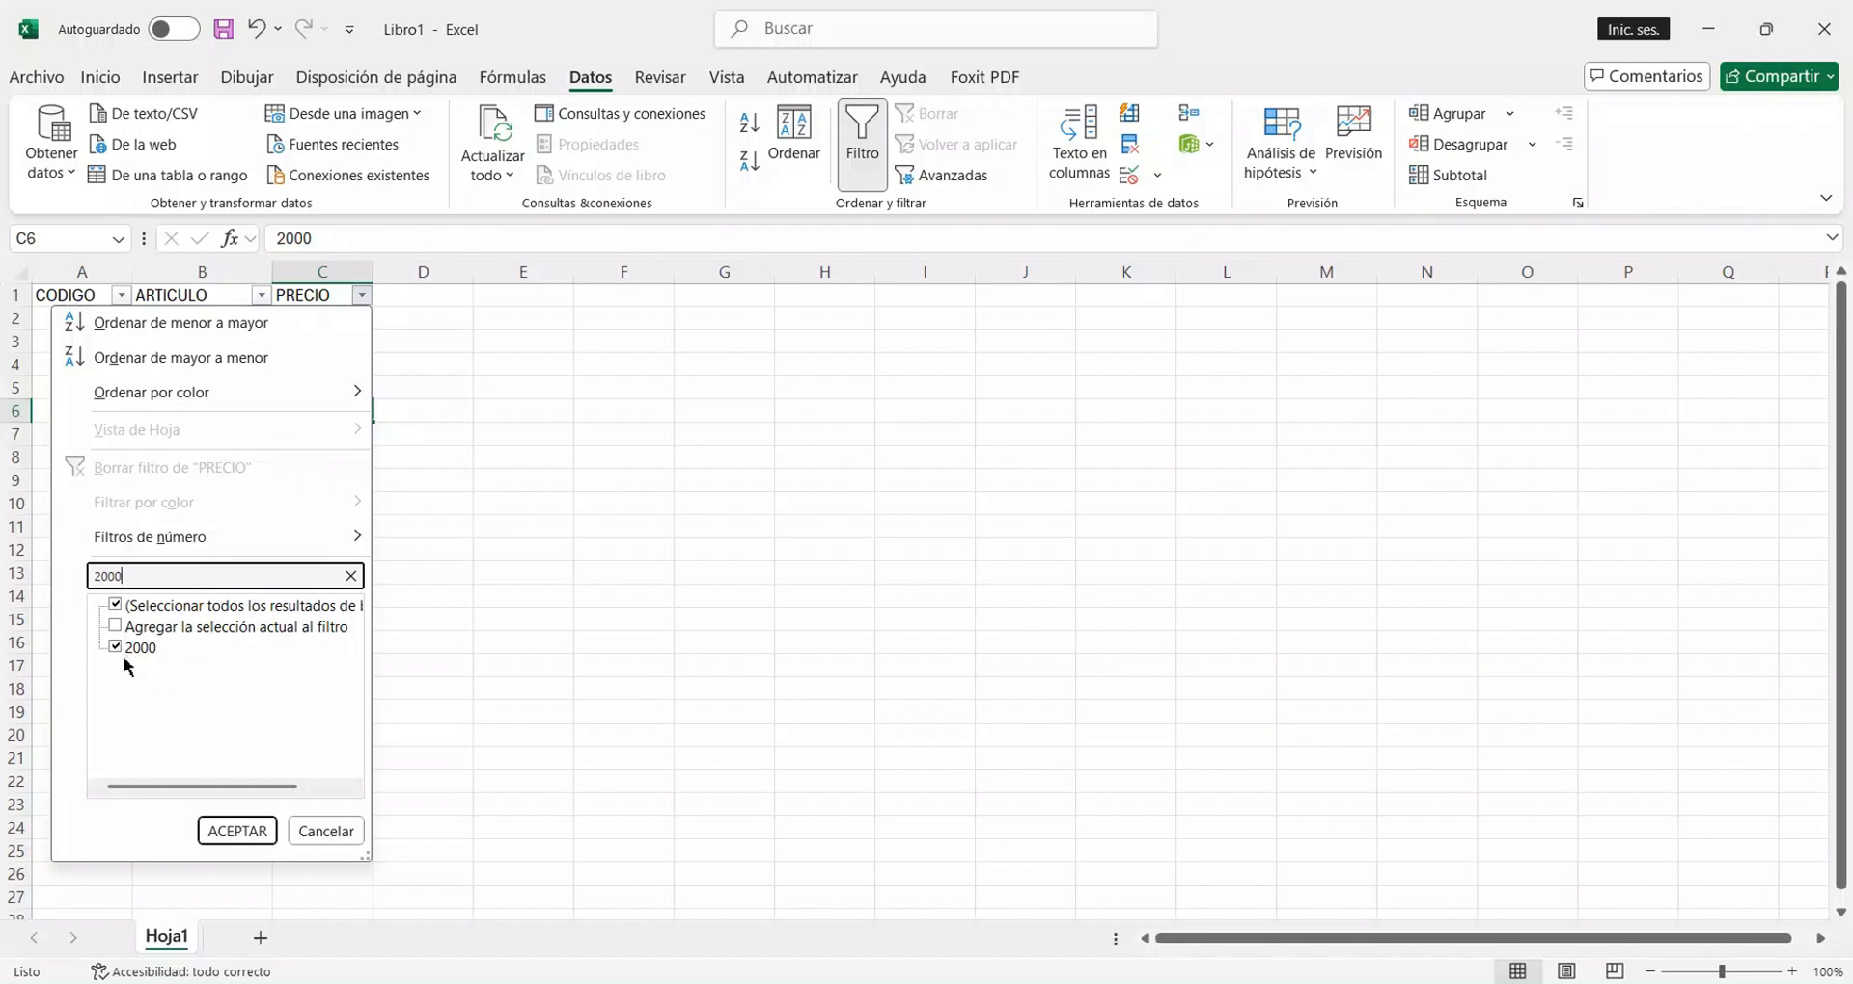
click(249, 836)
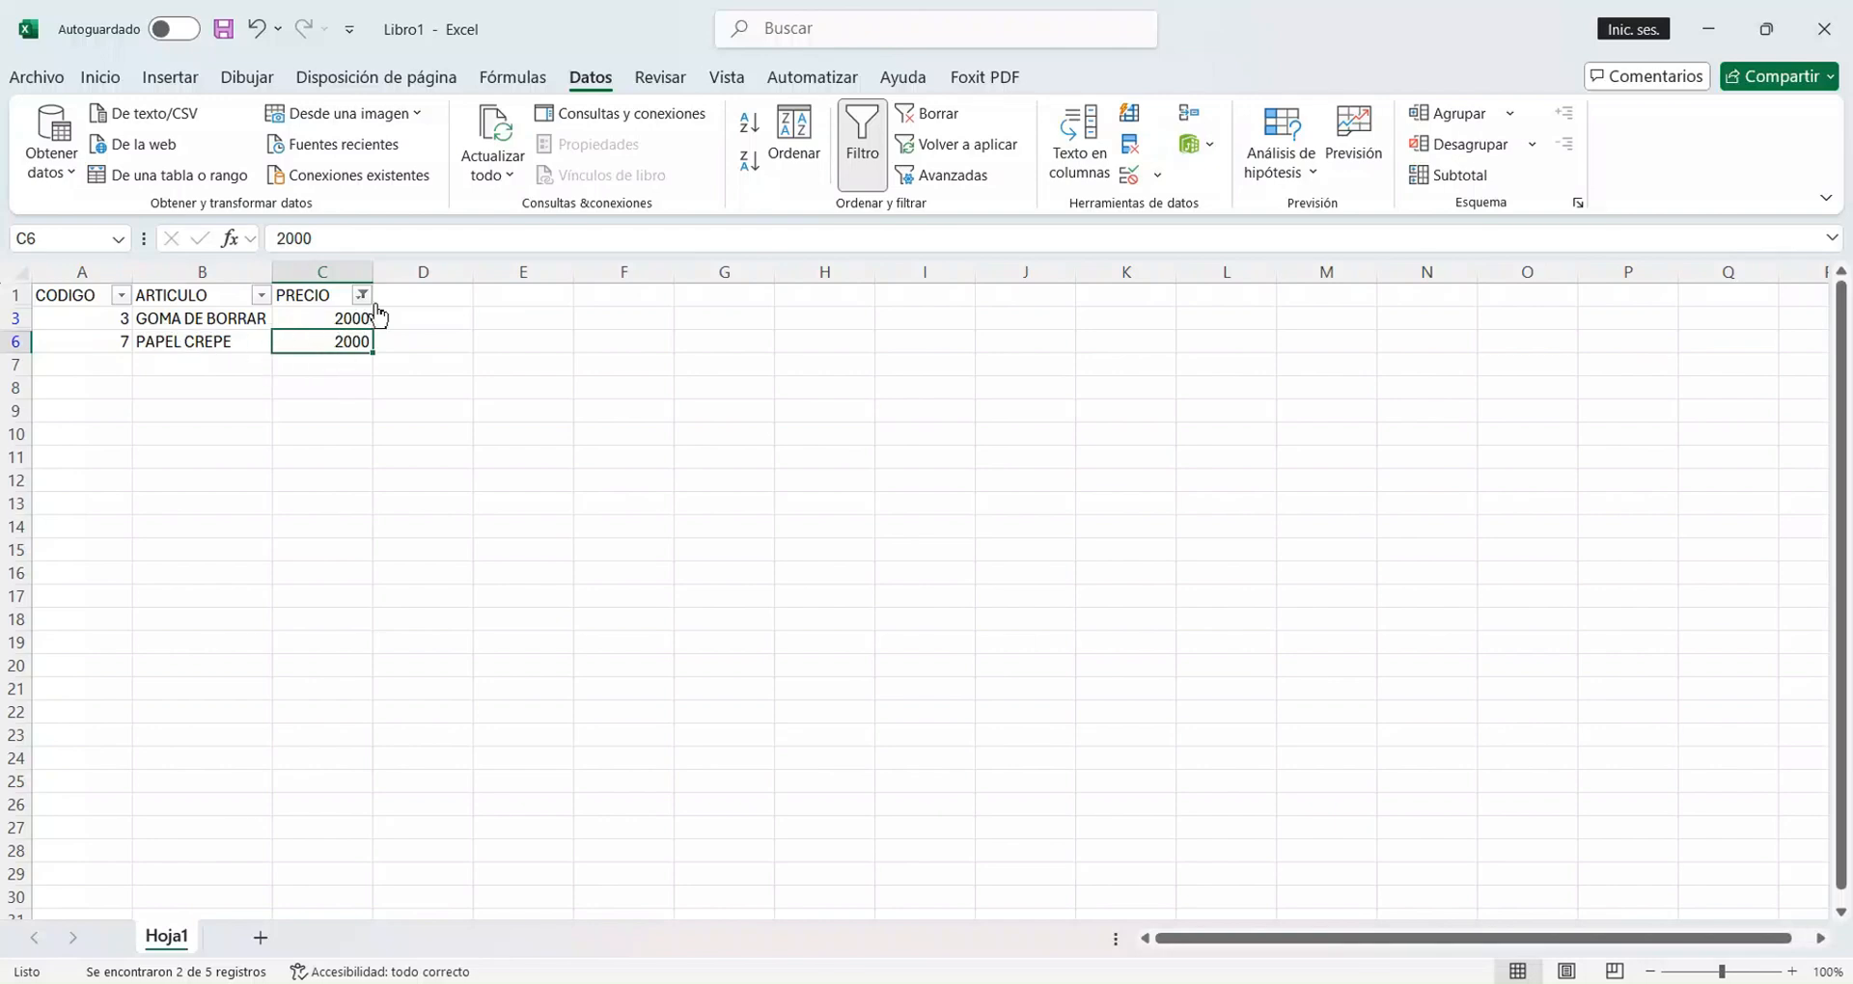
Check the PRECIO filter's selected values without changing them, and clear the filter from the table.
mouse_move(377, 311)
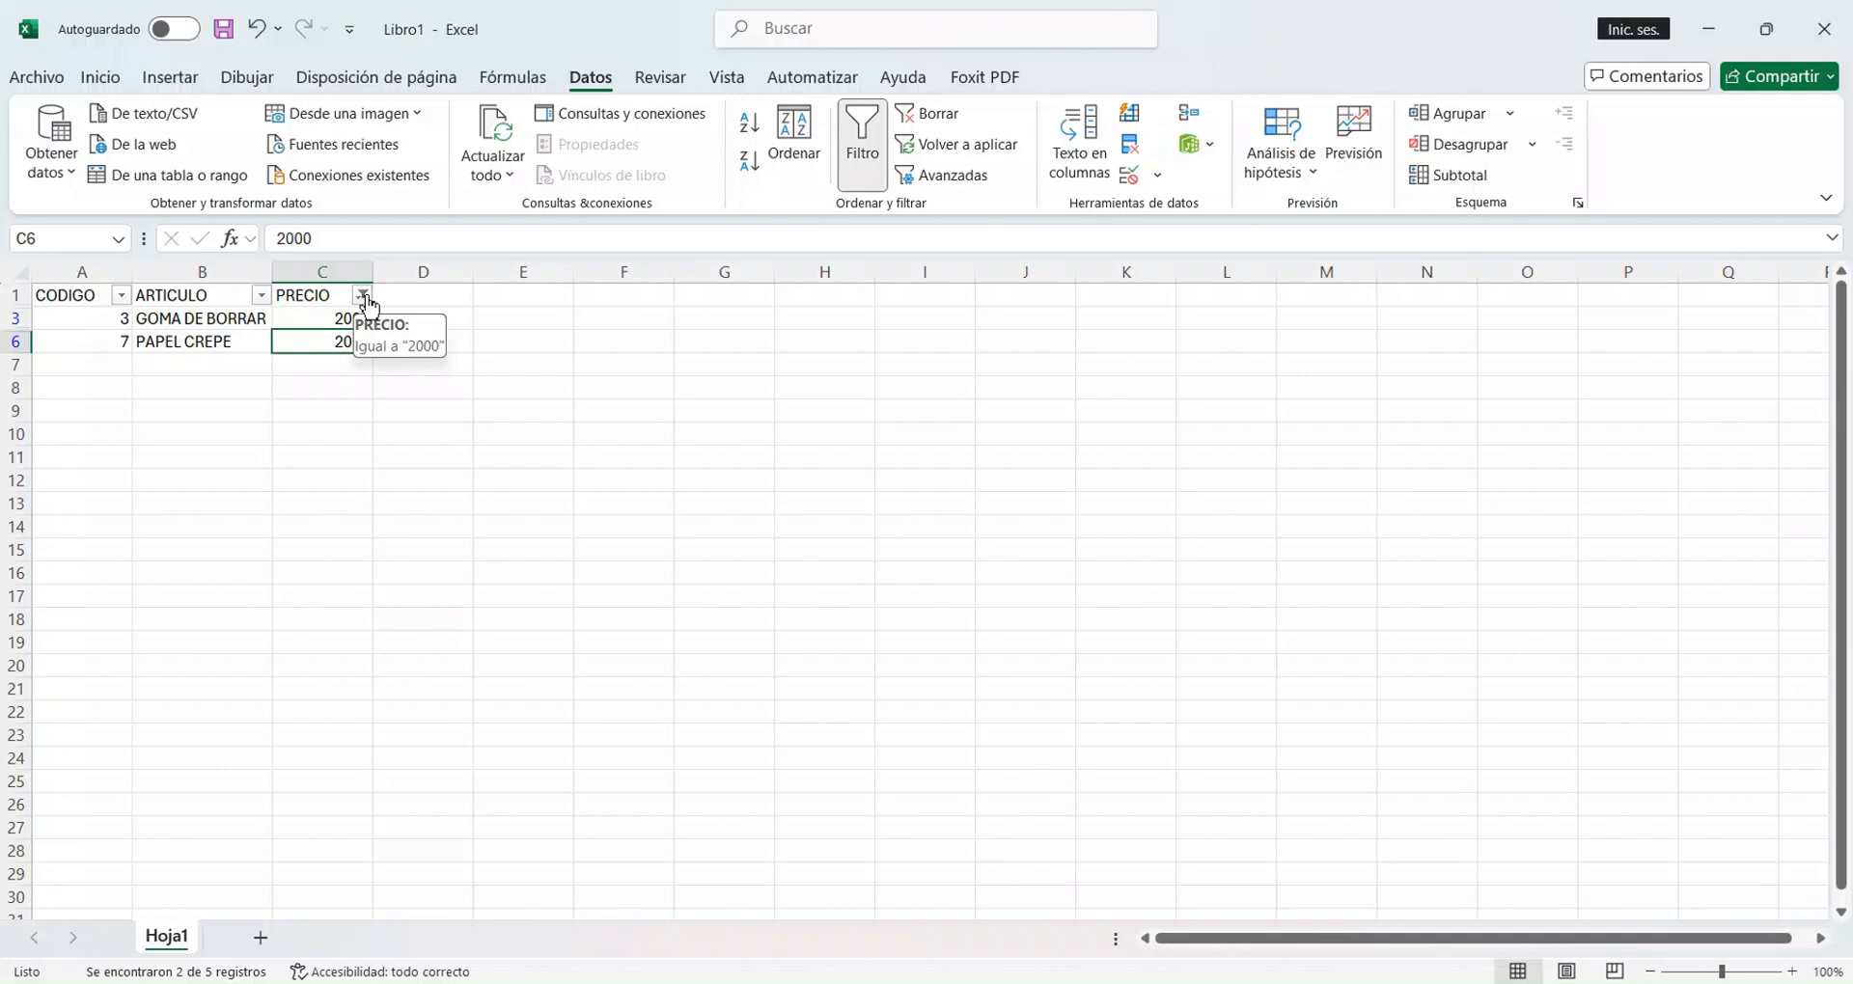
click(364, 298)
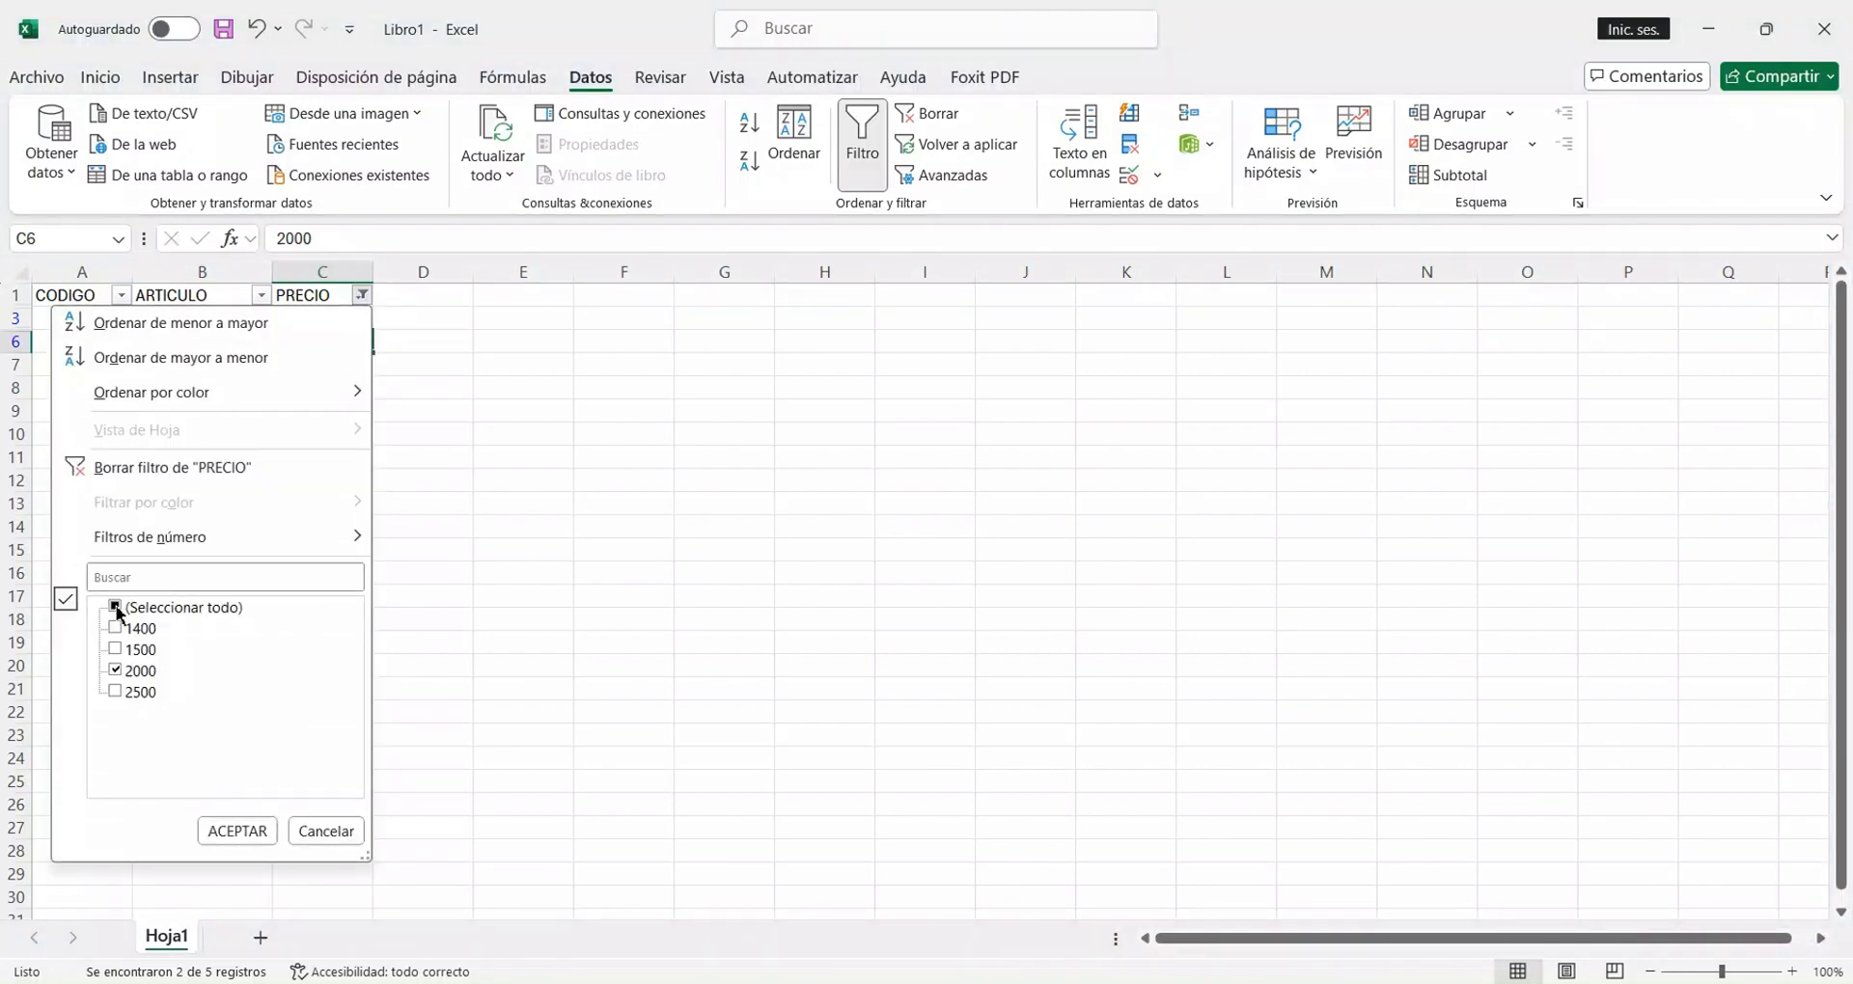
click(326, 834)
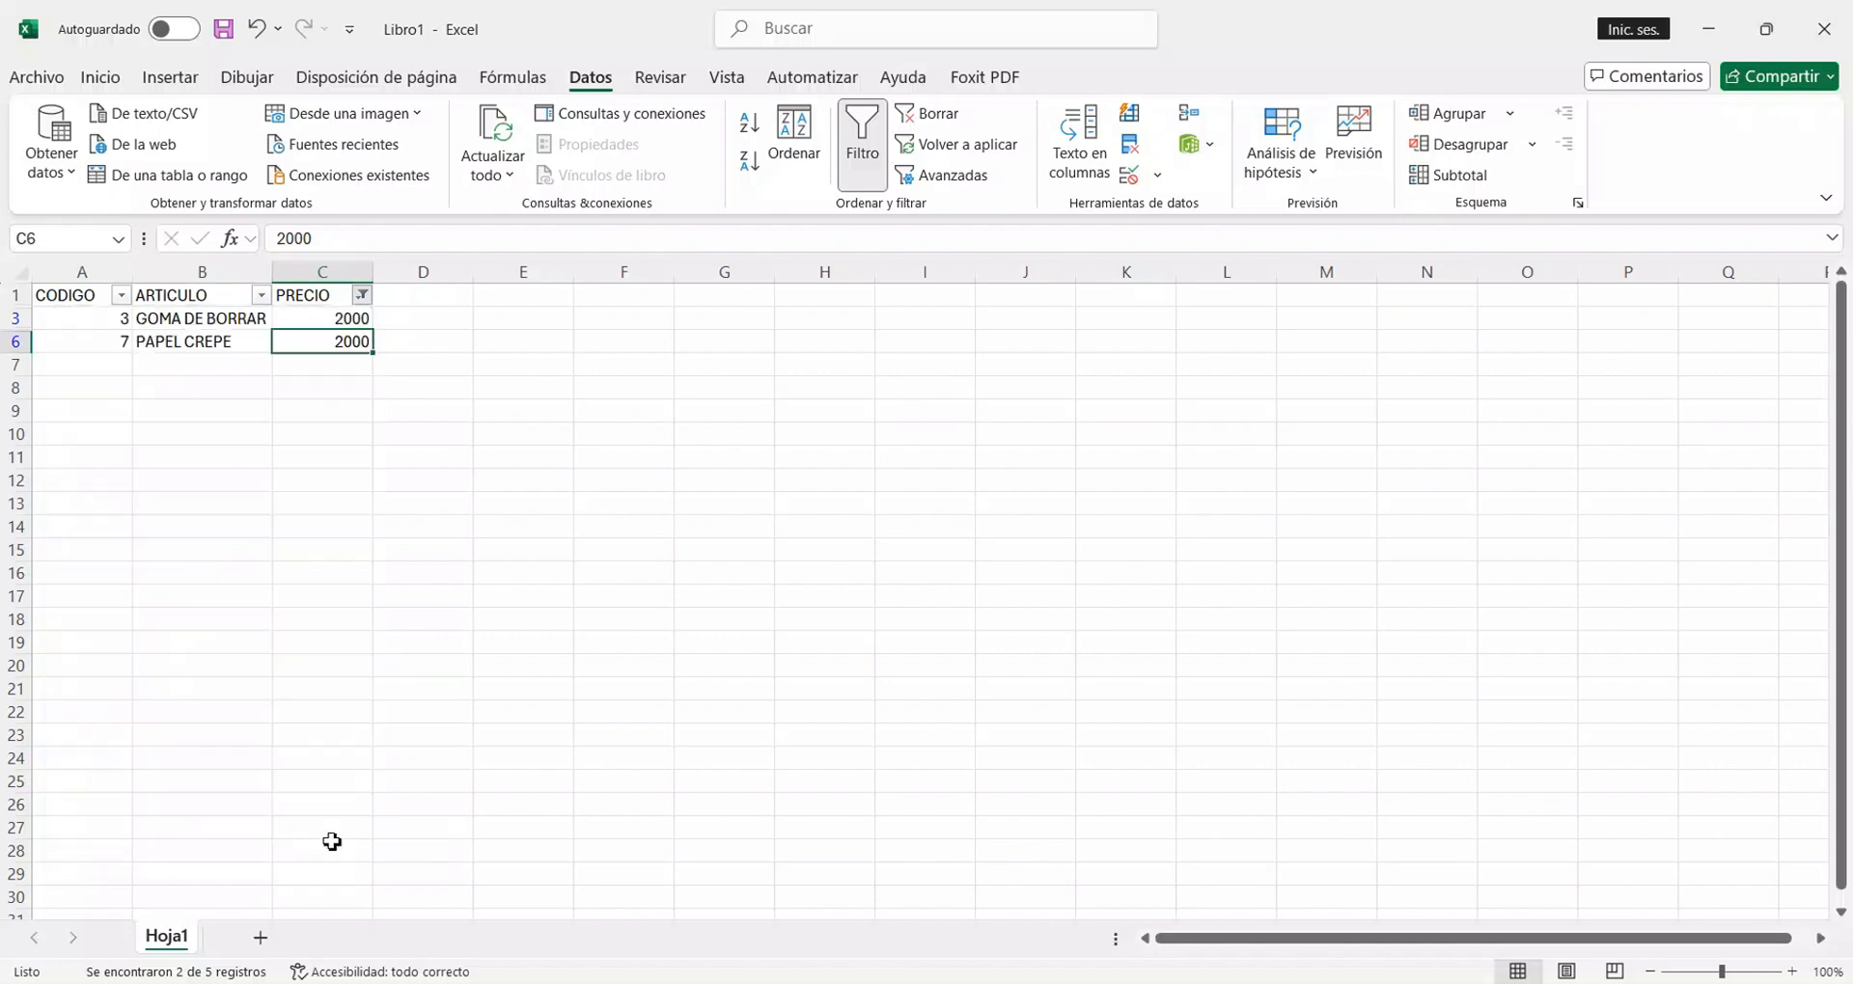
click(937, 115)
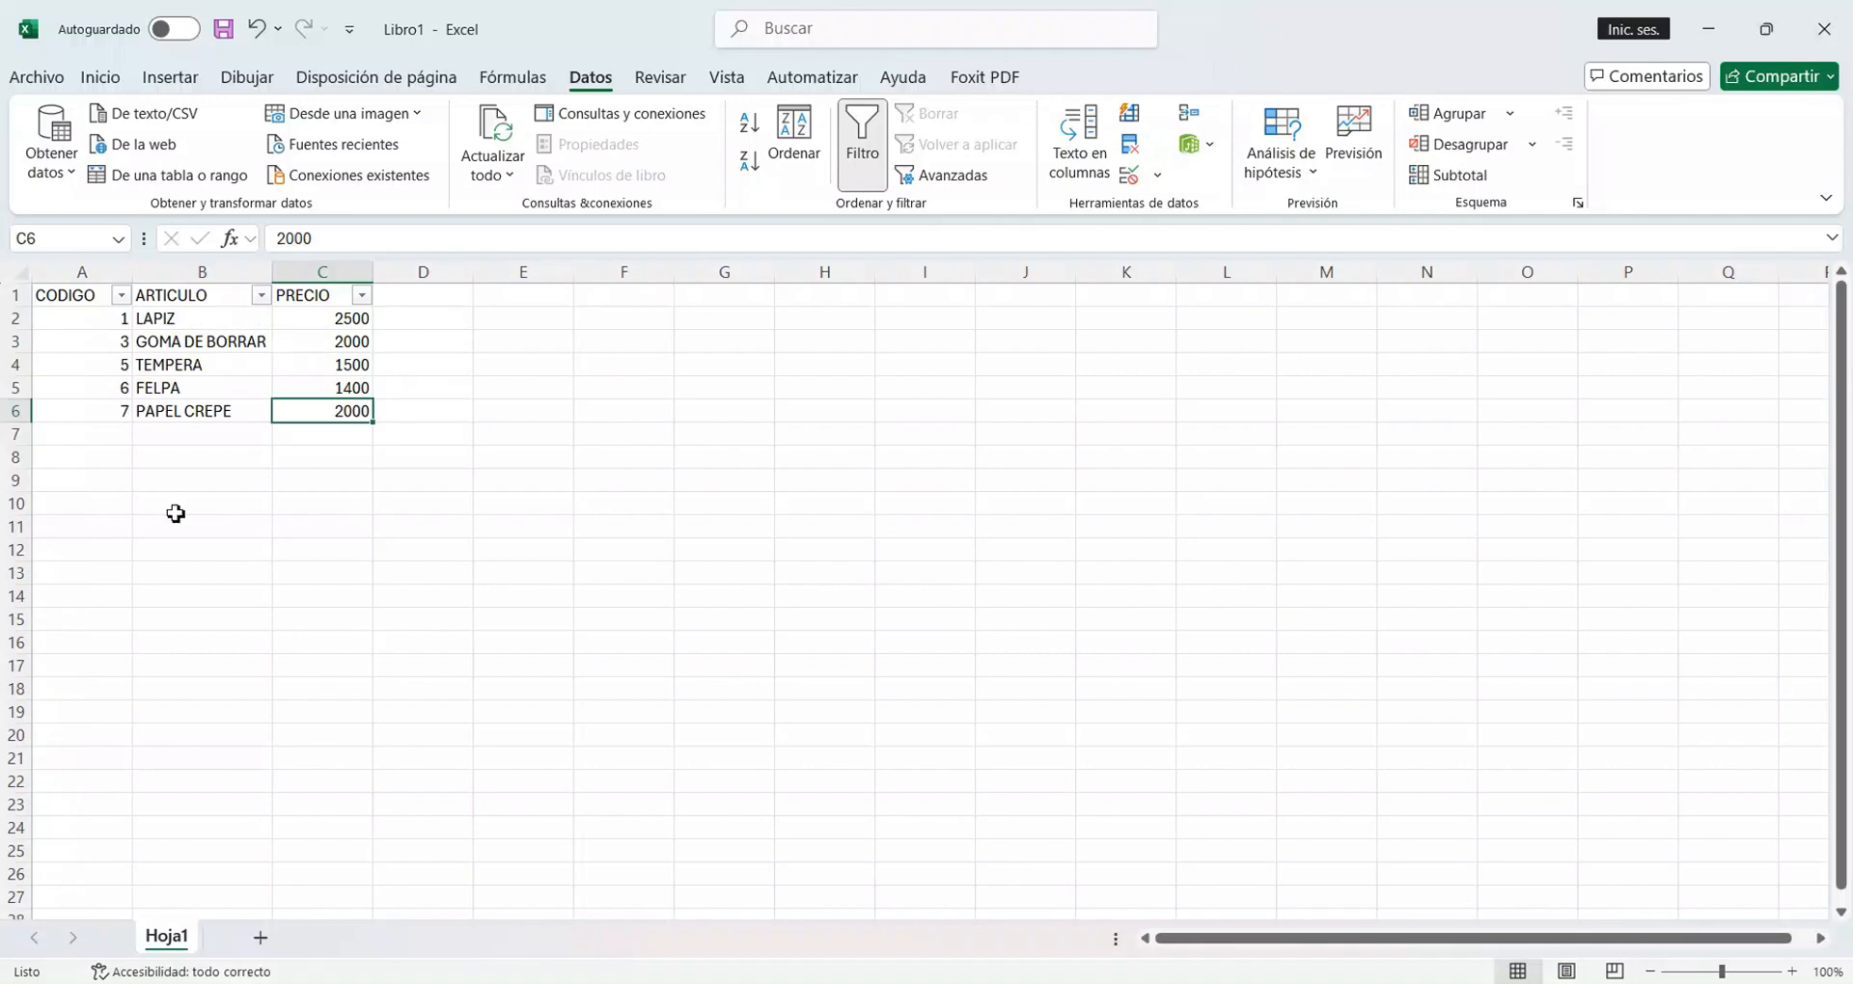
click(722, 481)
click(444, 300)
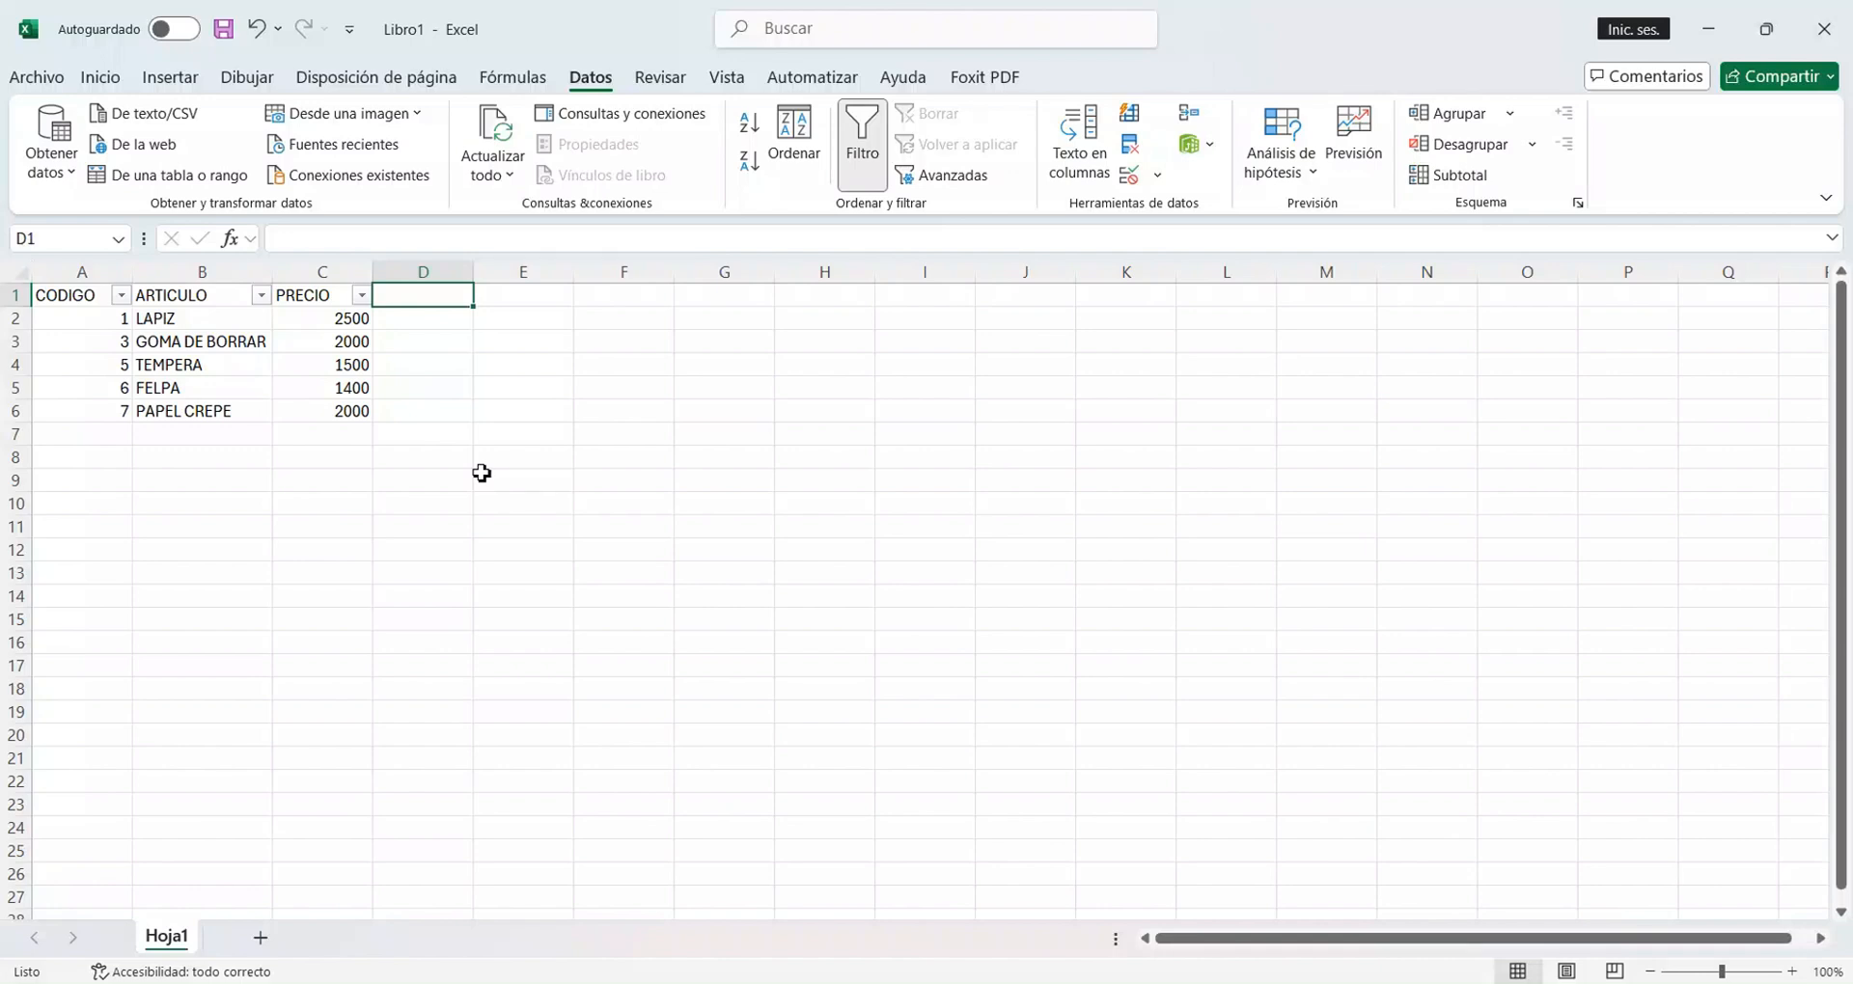
Add a new worksheet and enter the headers FECHA in A1 and CODIGO in B1.
click(258, 938)
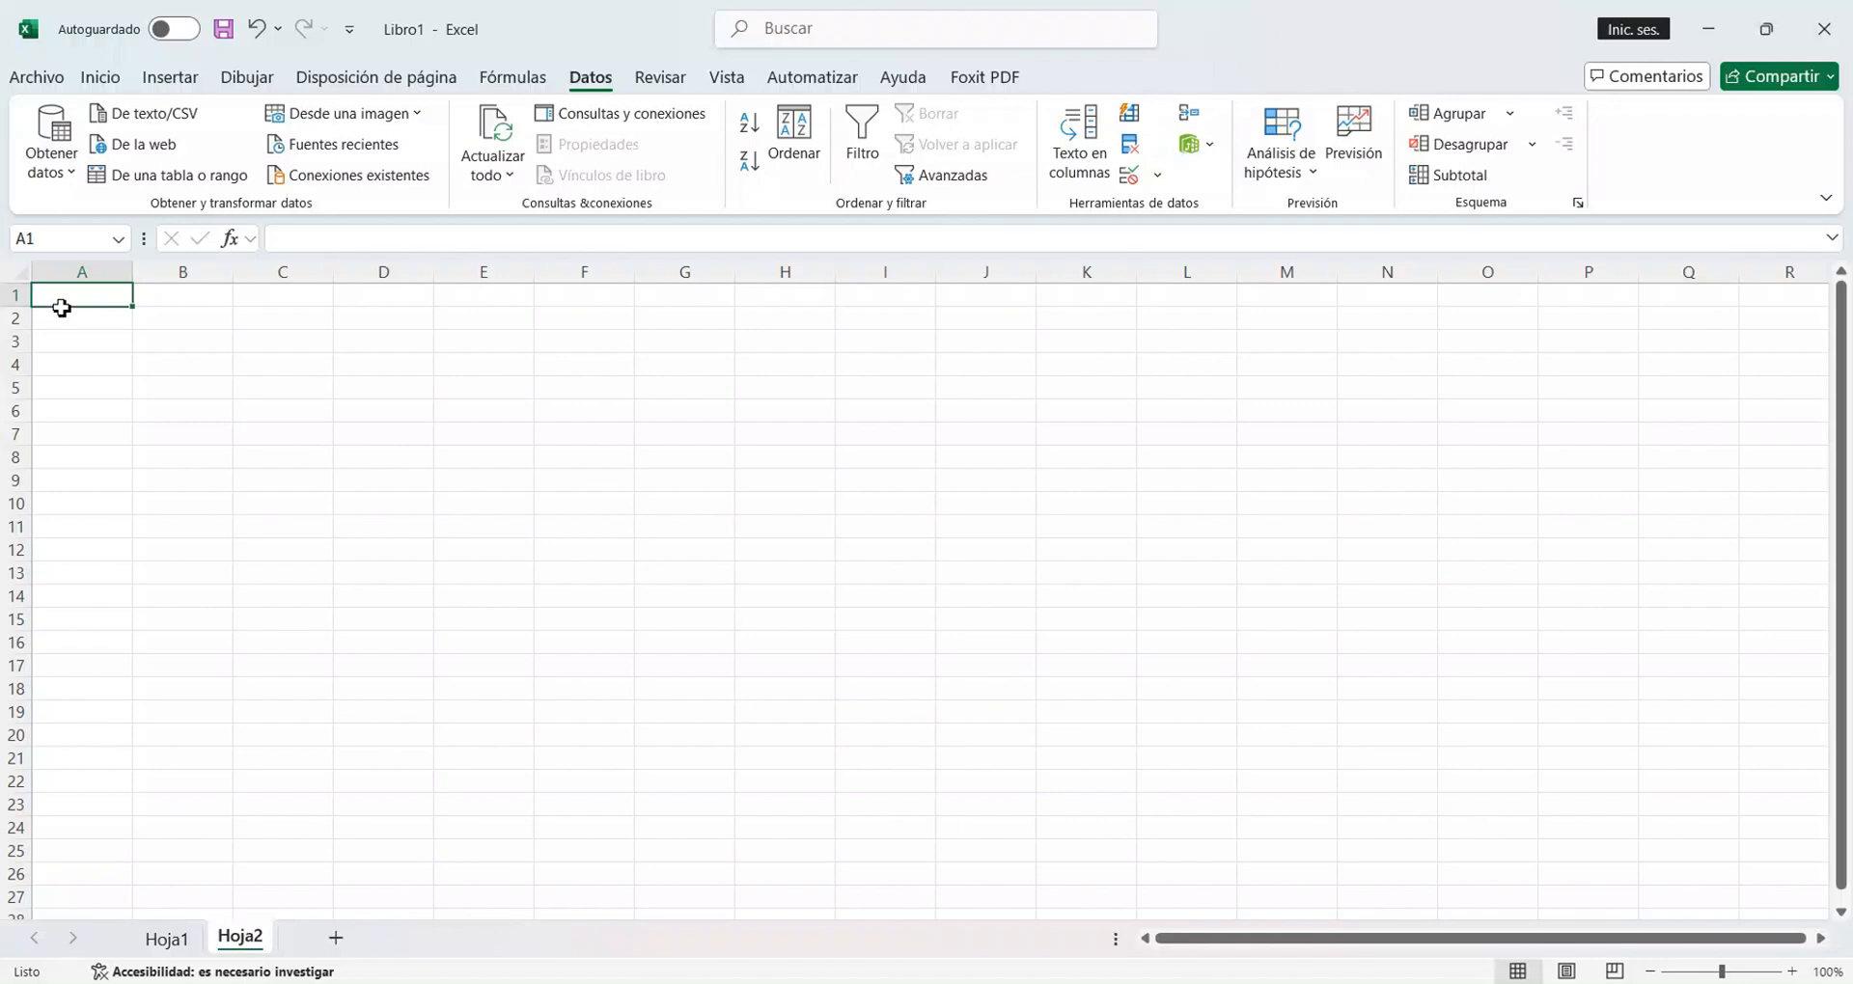
text(FECHA)
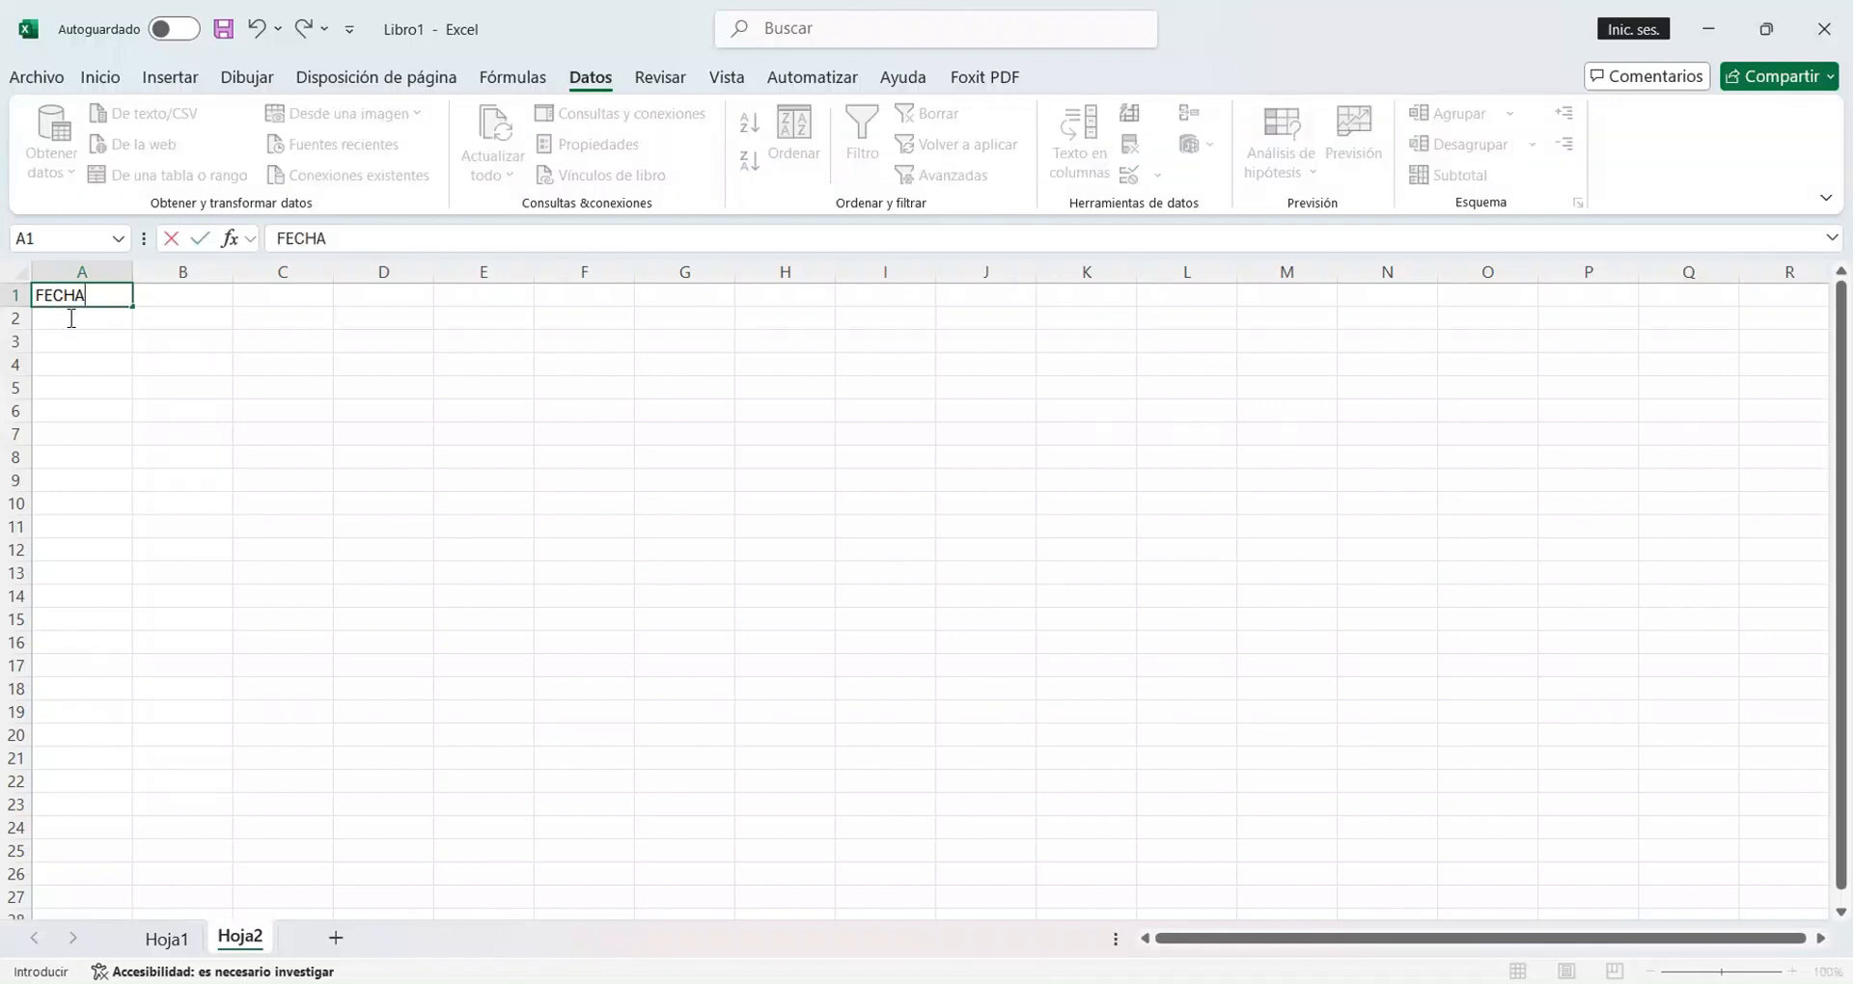
key(Tab)
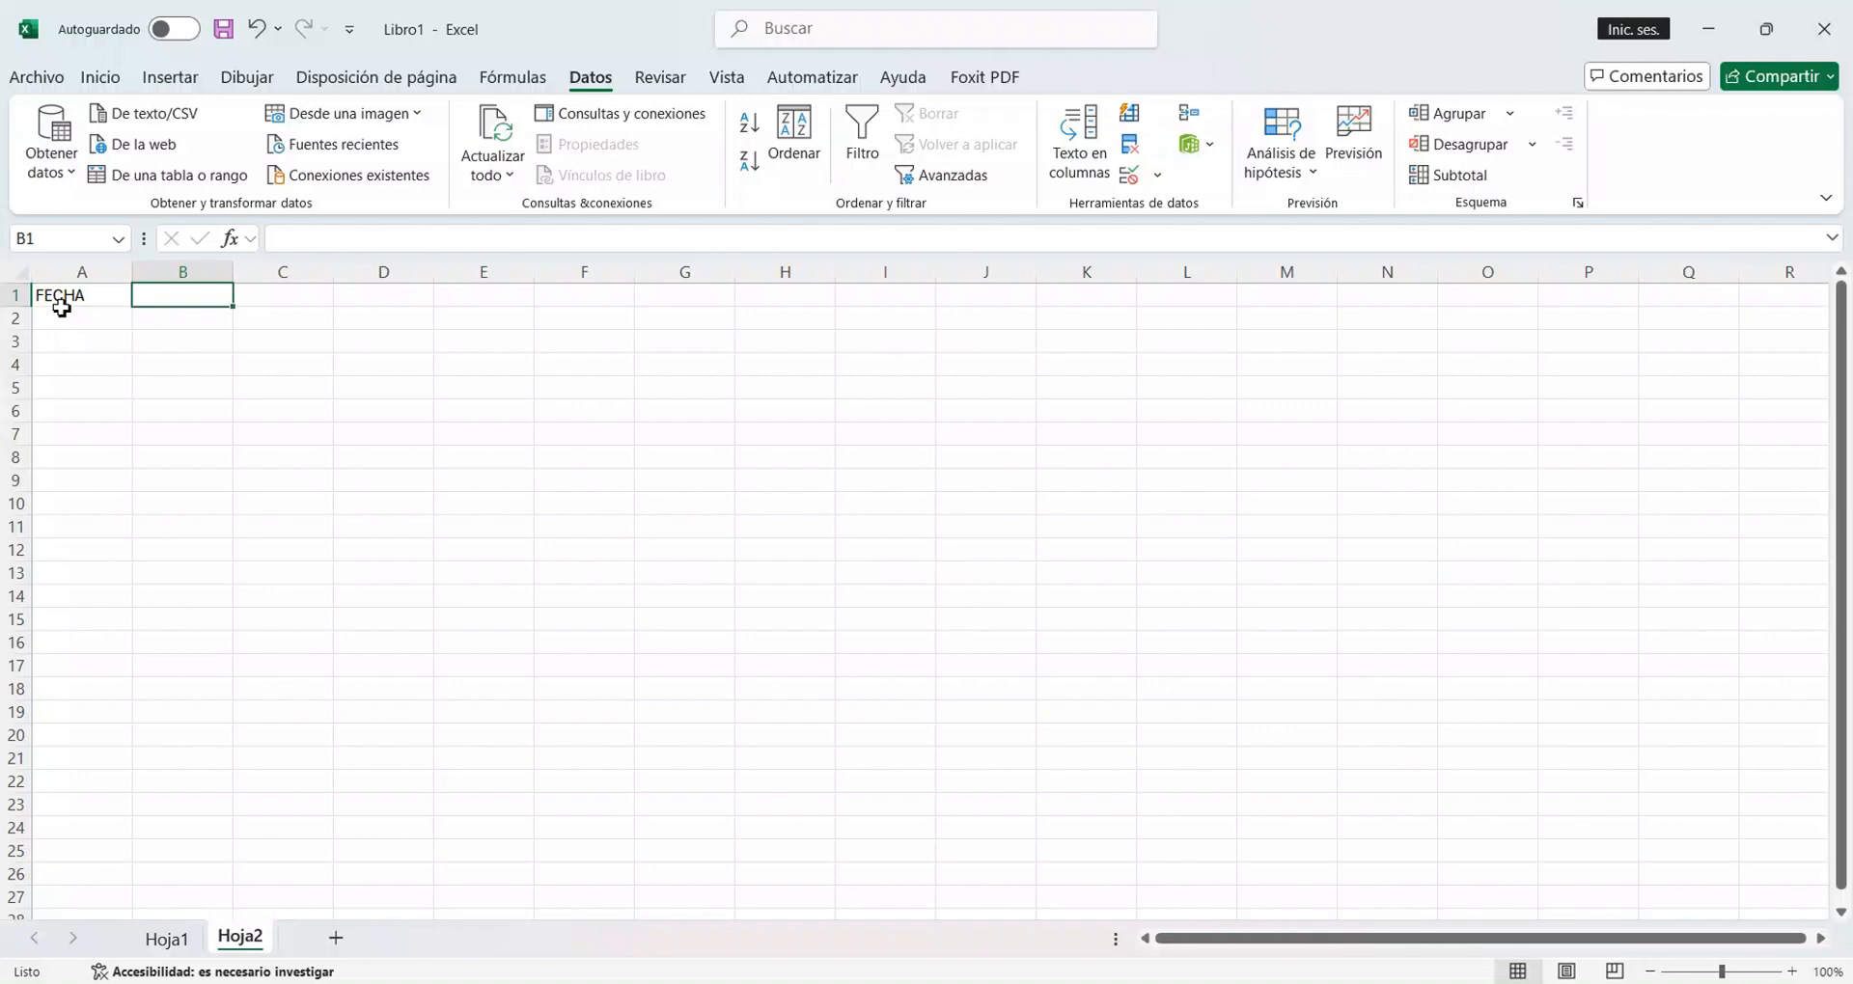
text(CODIGO)
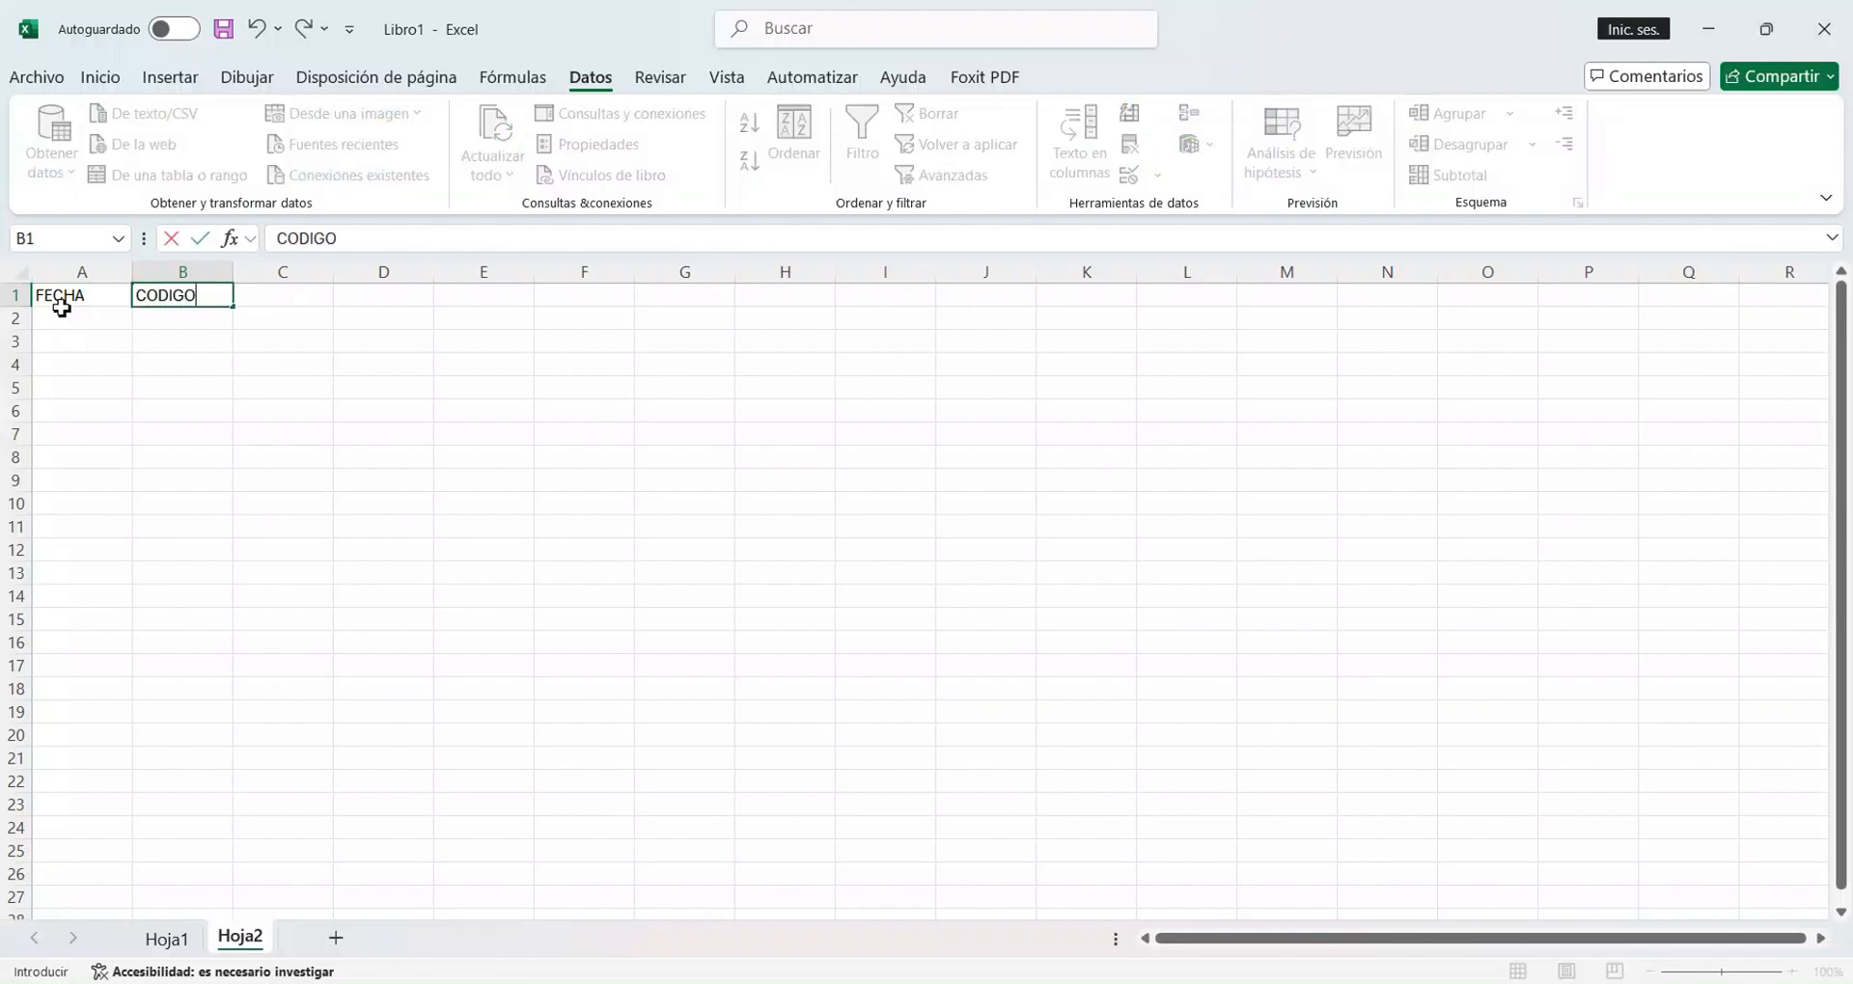
key(Tab)
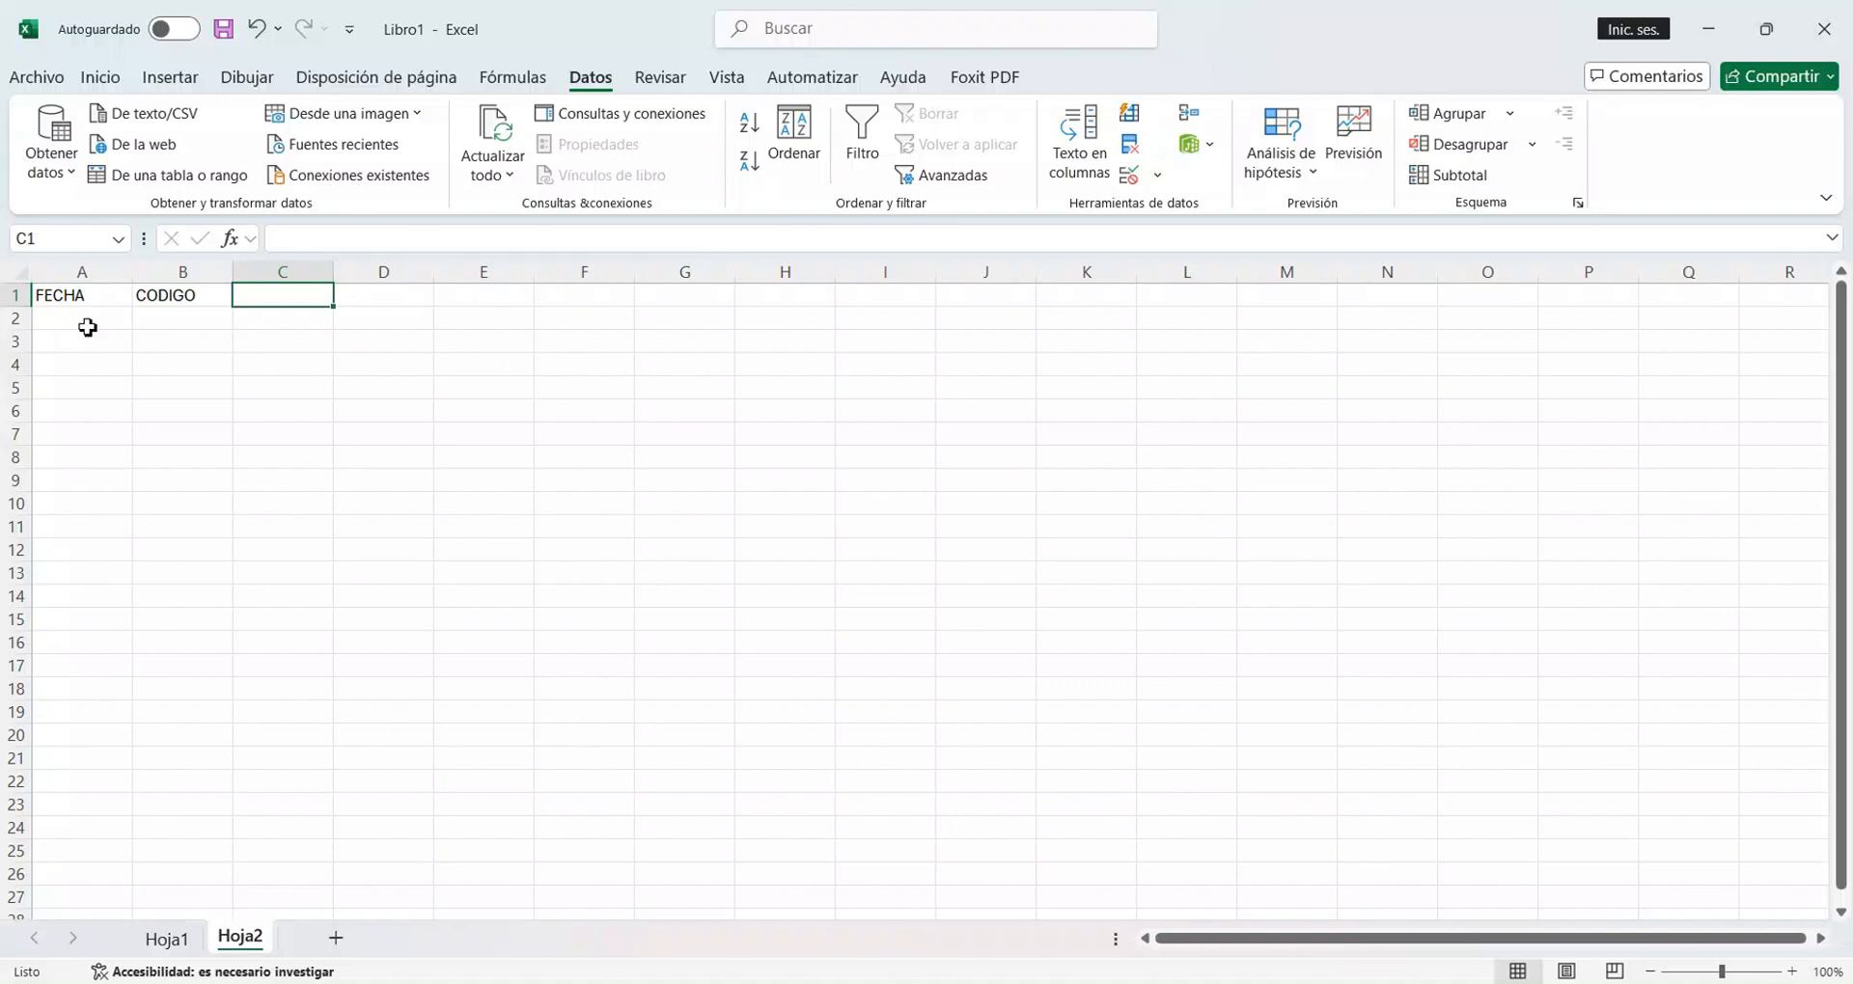
Enter the header ARTICULO in C1, correcting the mistyped letters.
text(ARTC)
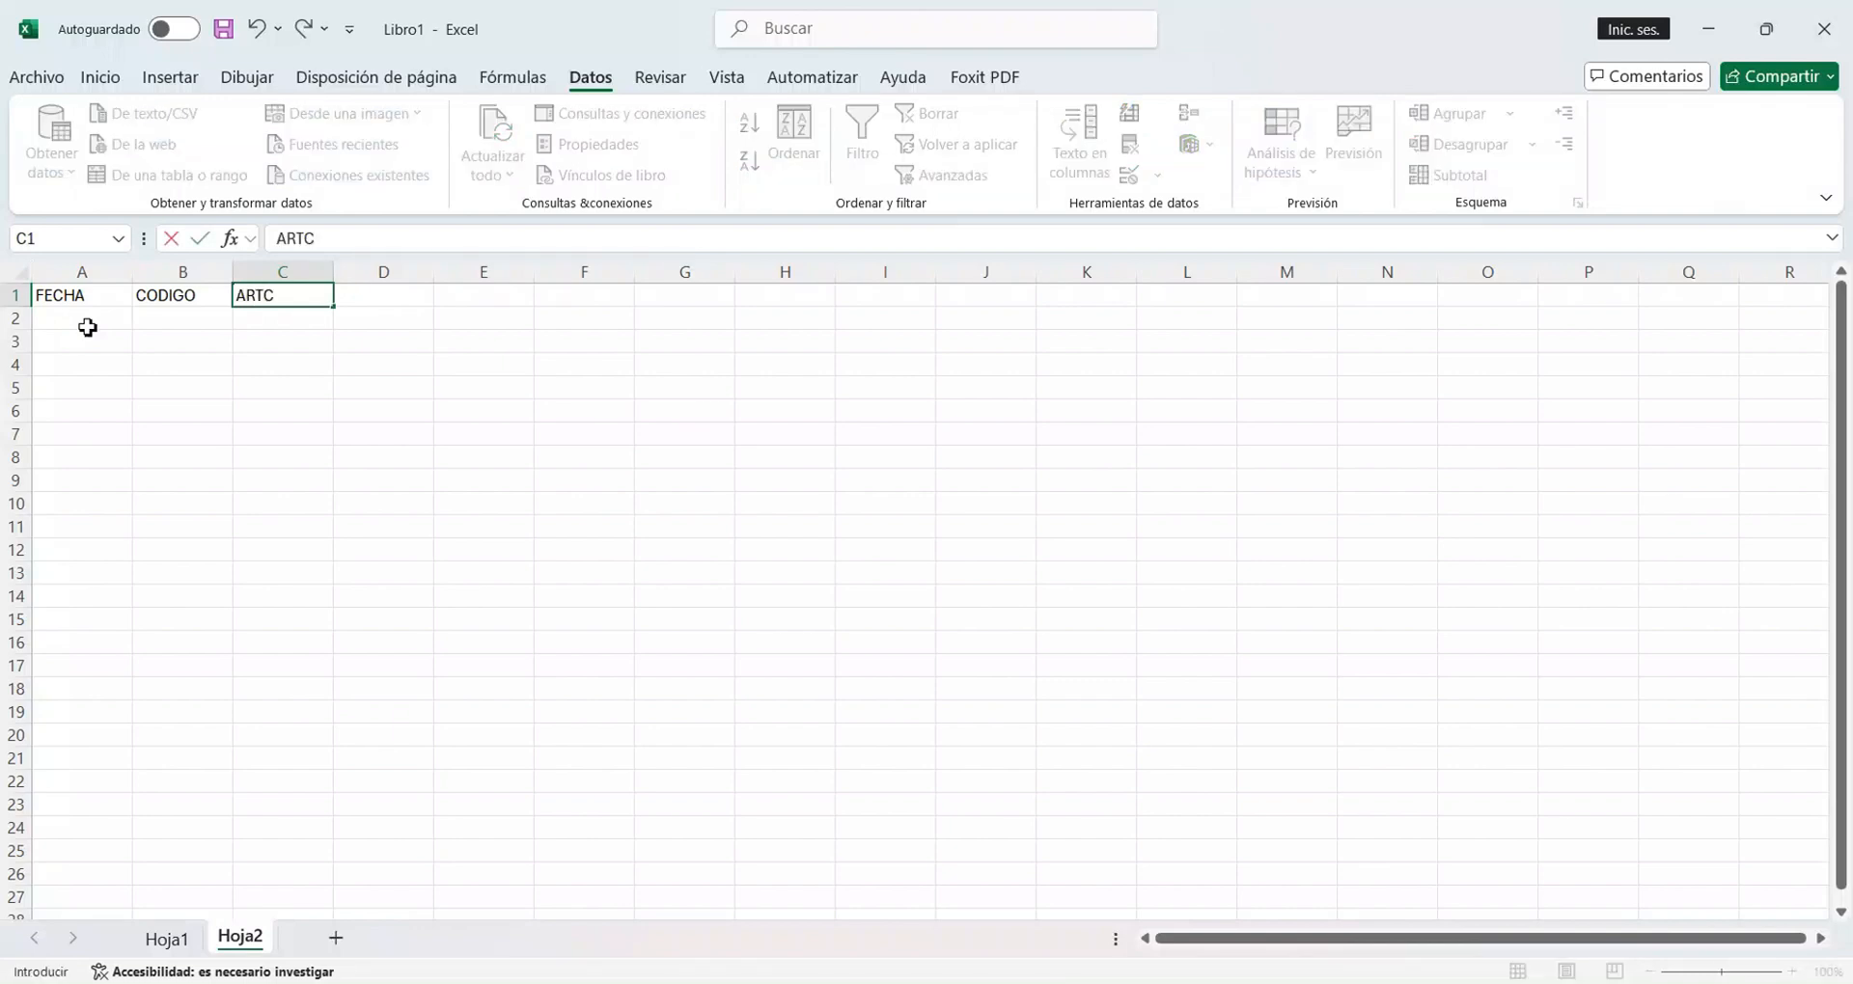
text(IV)
key(BackSpace)
text(CU)
key(BackSpace)
key(BackSpace)
key(BackSpace)
text(UC¿)
key(BackSpace)
key(BackSpace)
key(BackSpace)
key(BackSpace)
key(BackSpace)
key(BackSpace)
text(ARTICULO)
key(Tab)
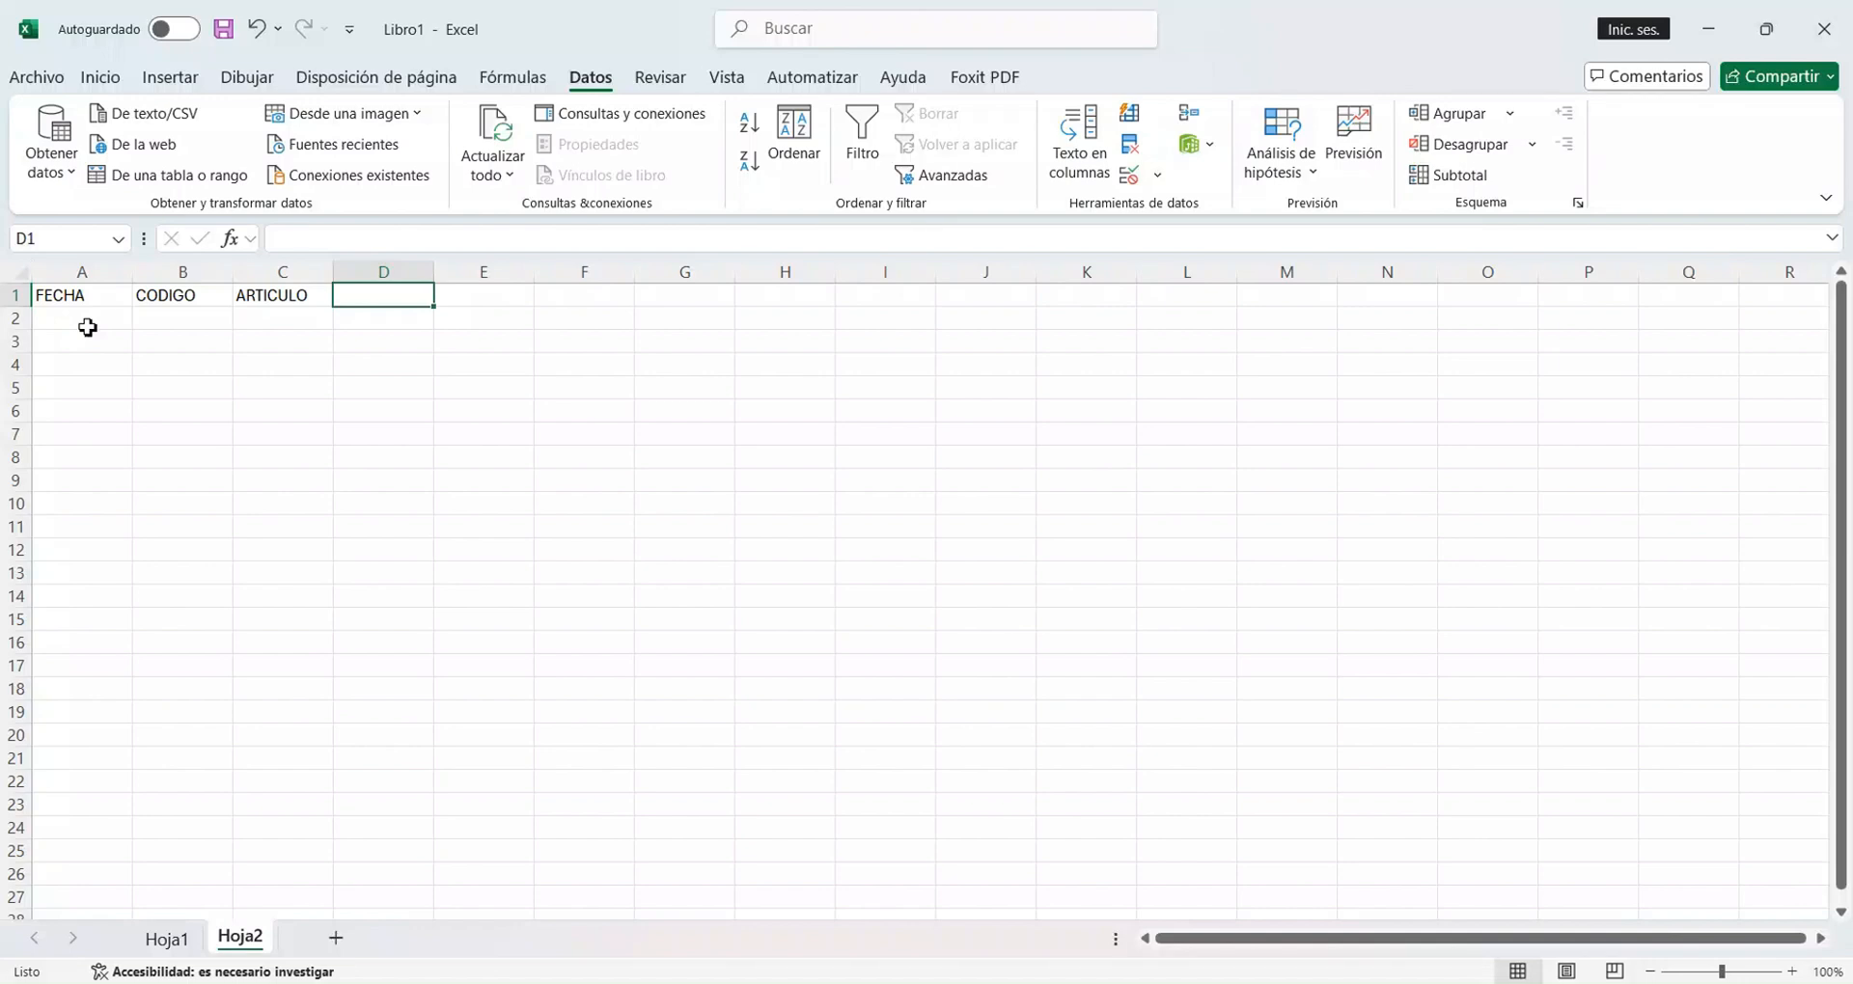
Start a data validation rule for A2:A10 that allows only Fecha values, using the entre condition.
click(87, 328)
drag(87, 328, 92, 511)
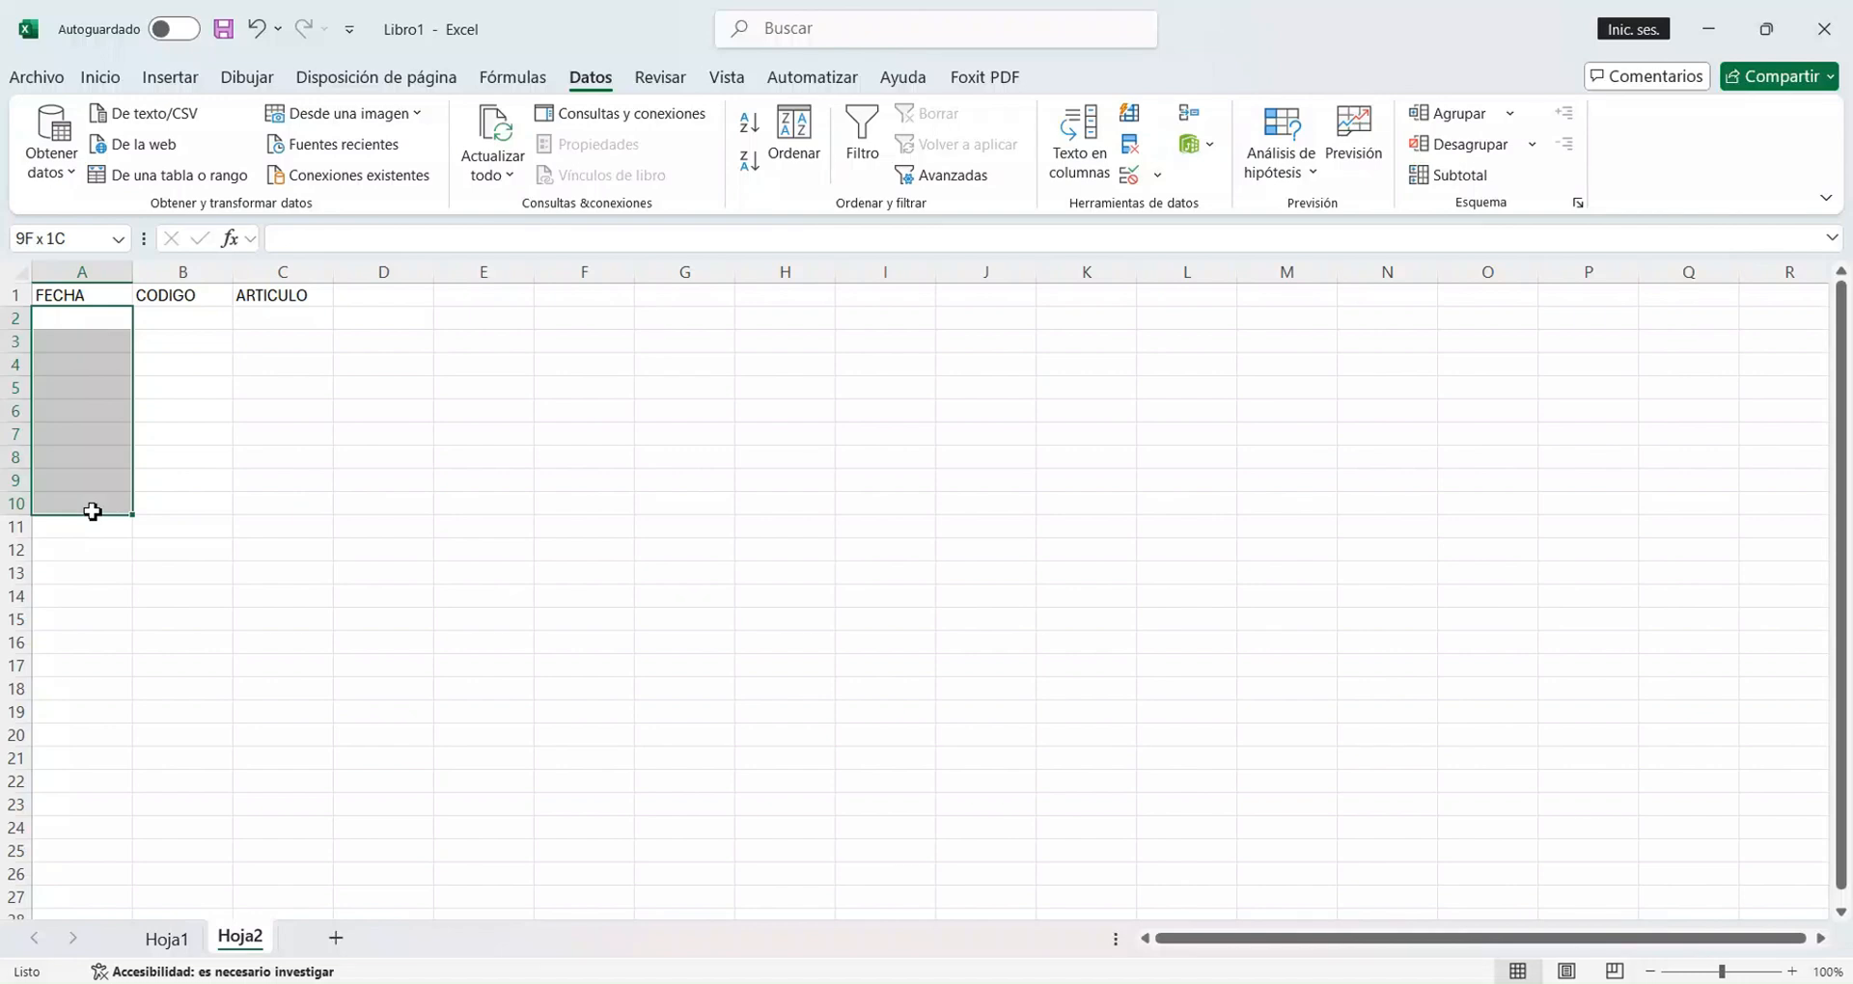
drag(92, 511, 92, 511)
click(1159, 178)
click(1160, 178)
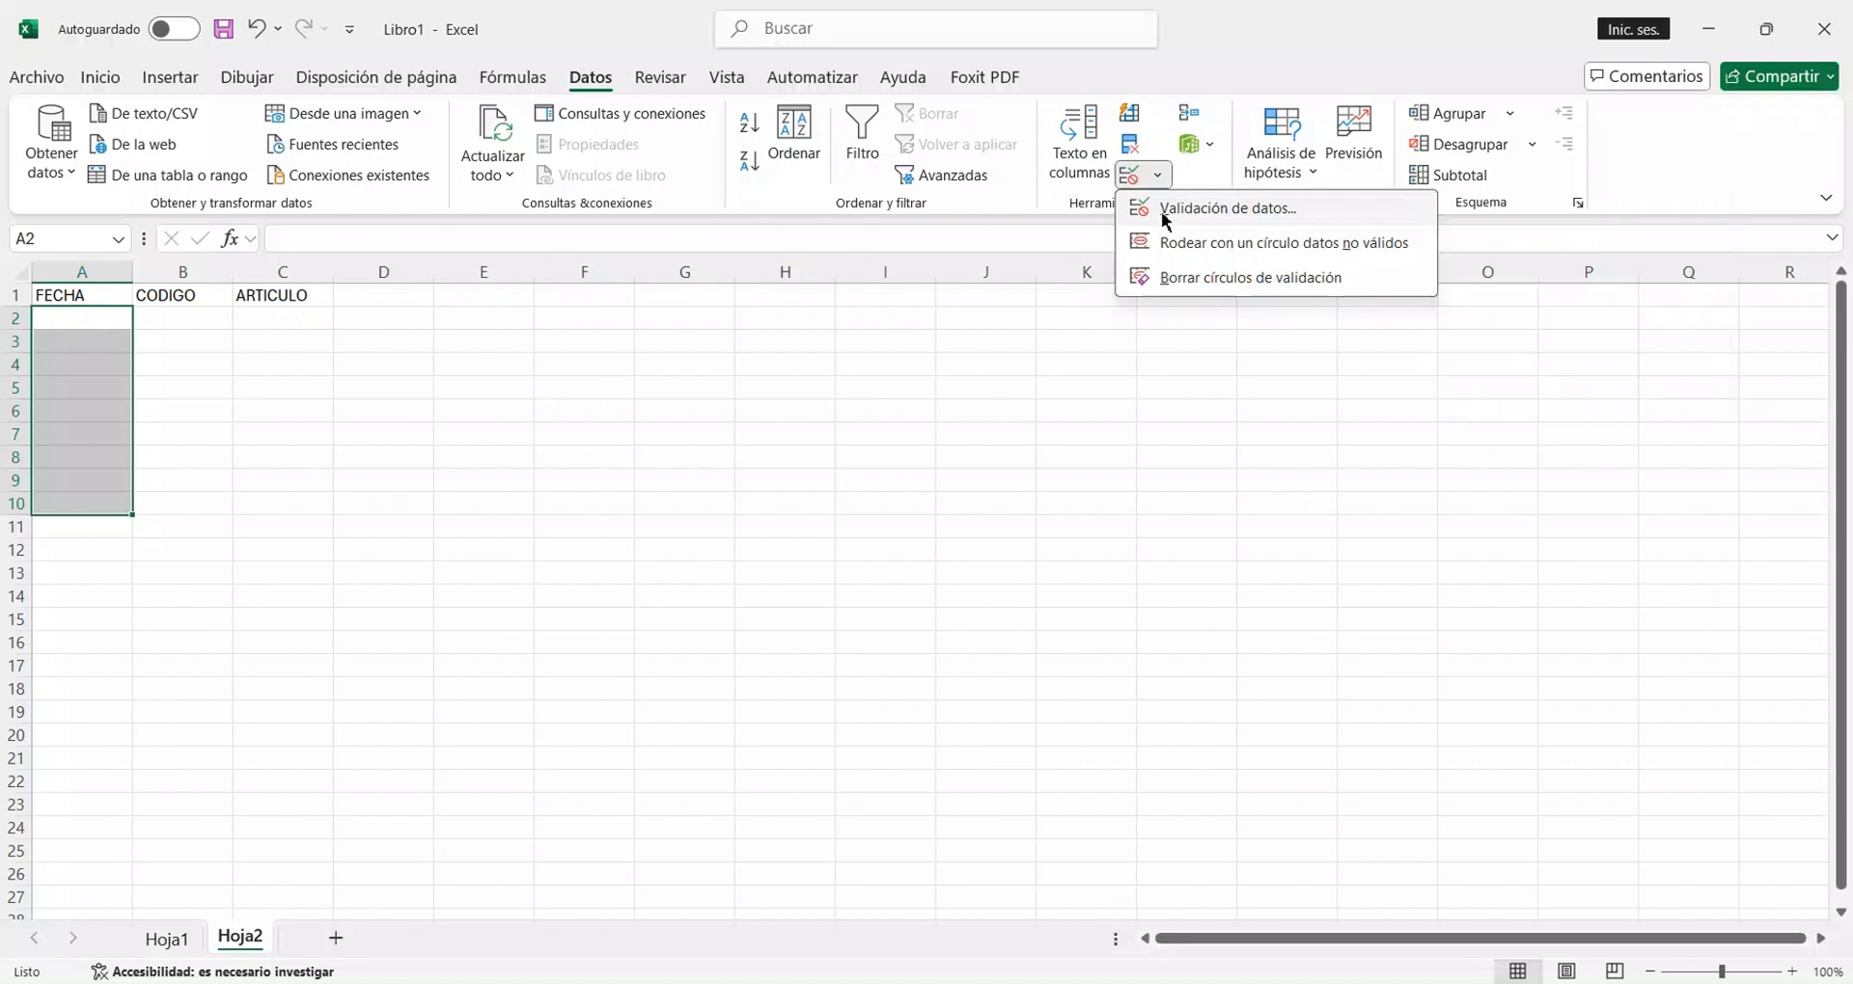
click(1161, 210)
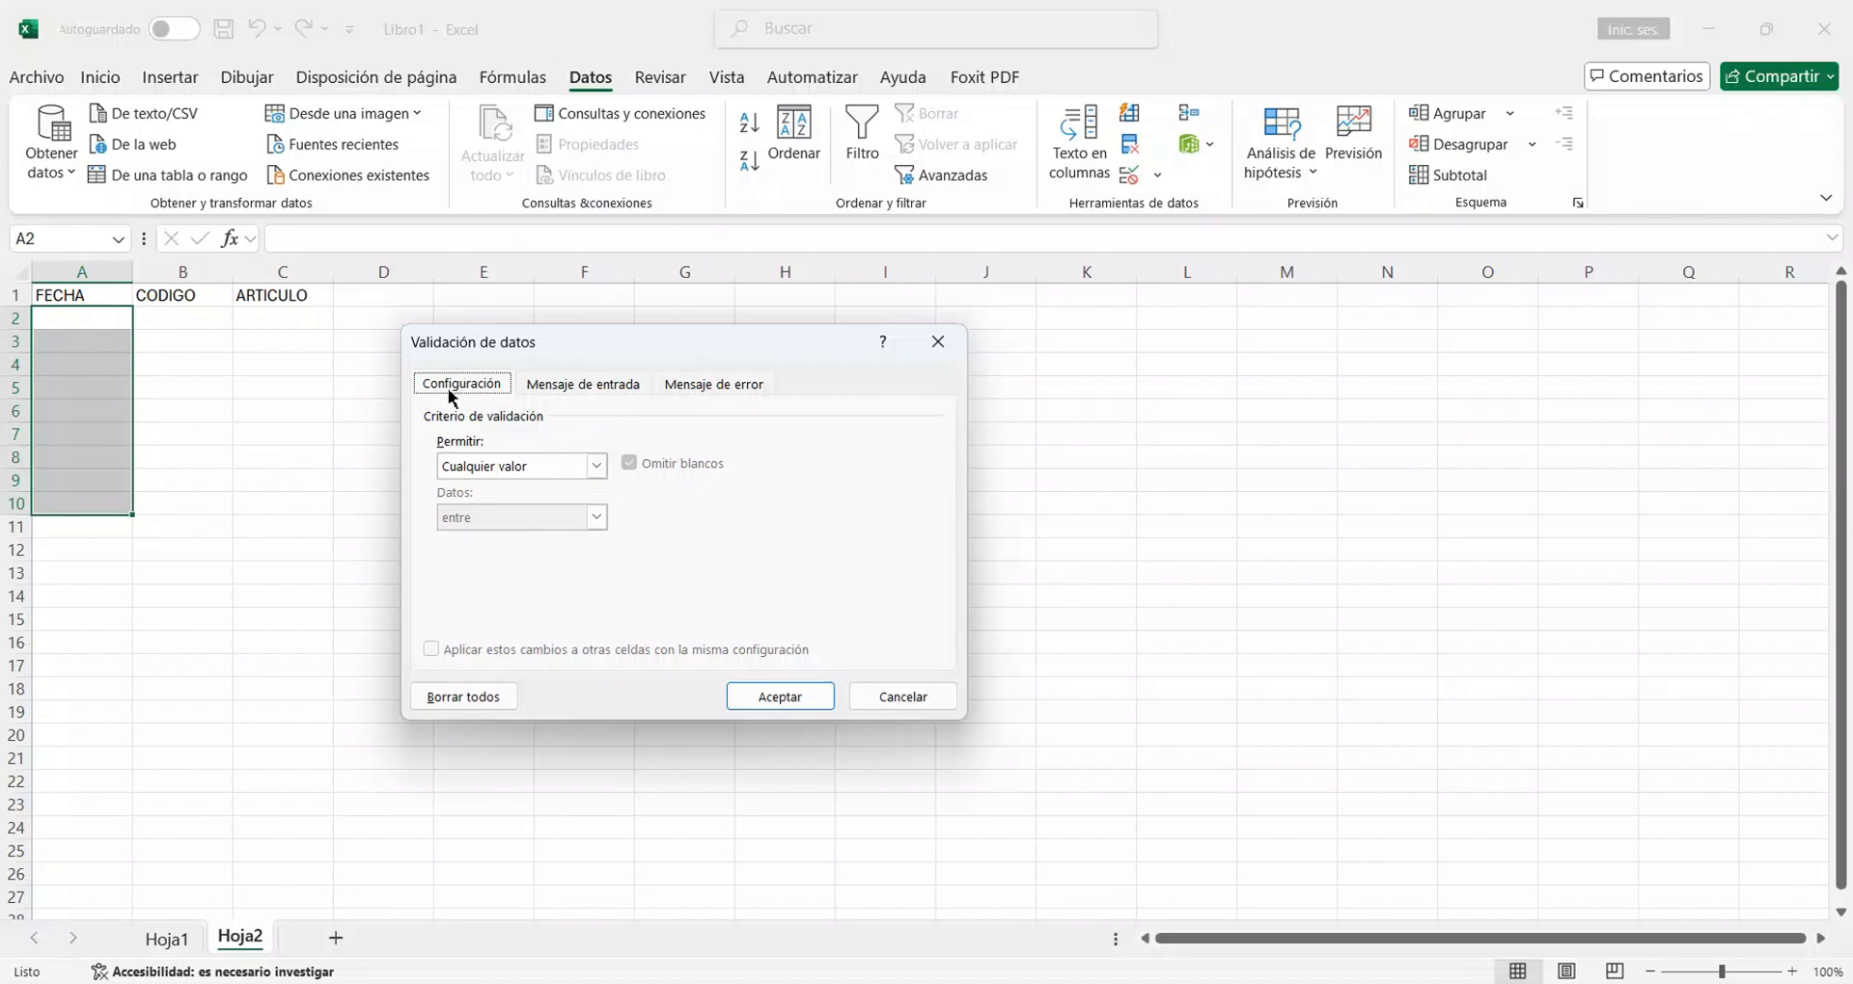
click(537, 467)
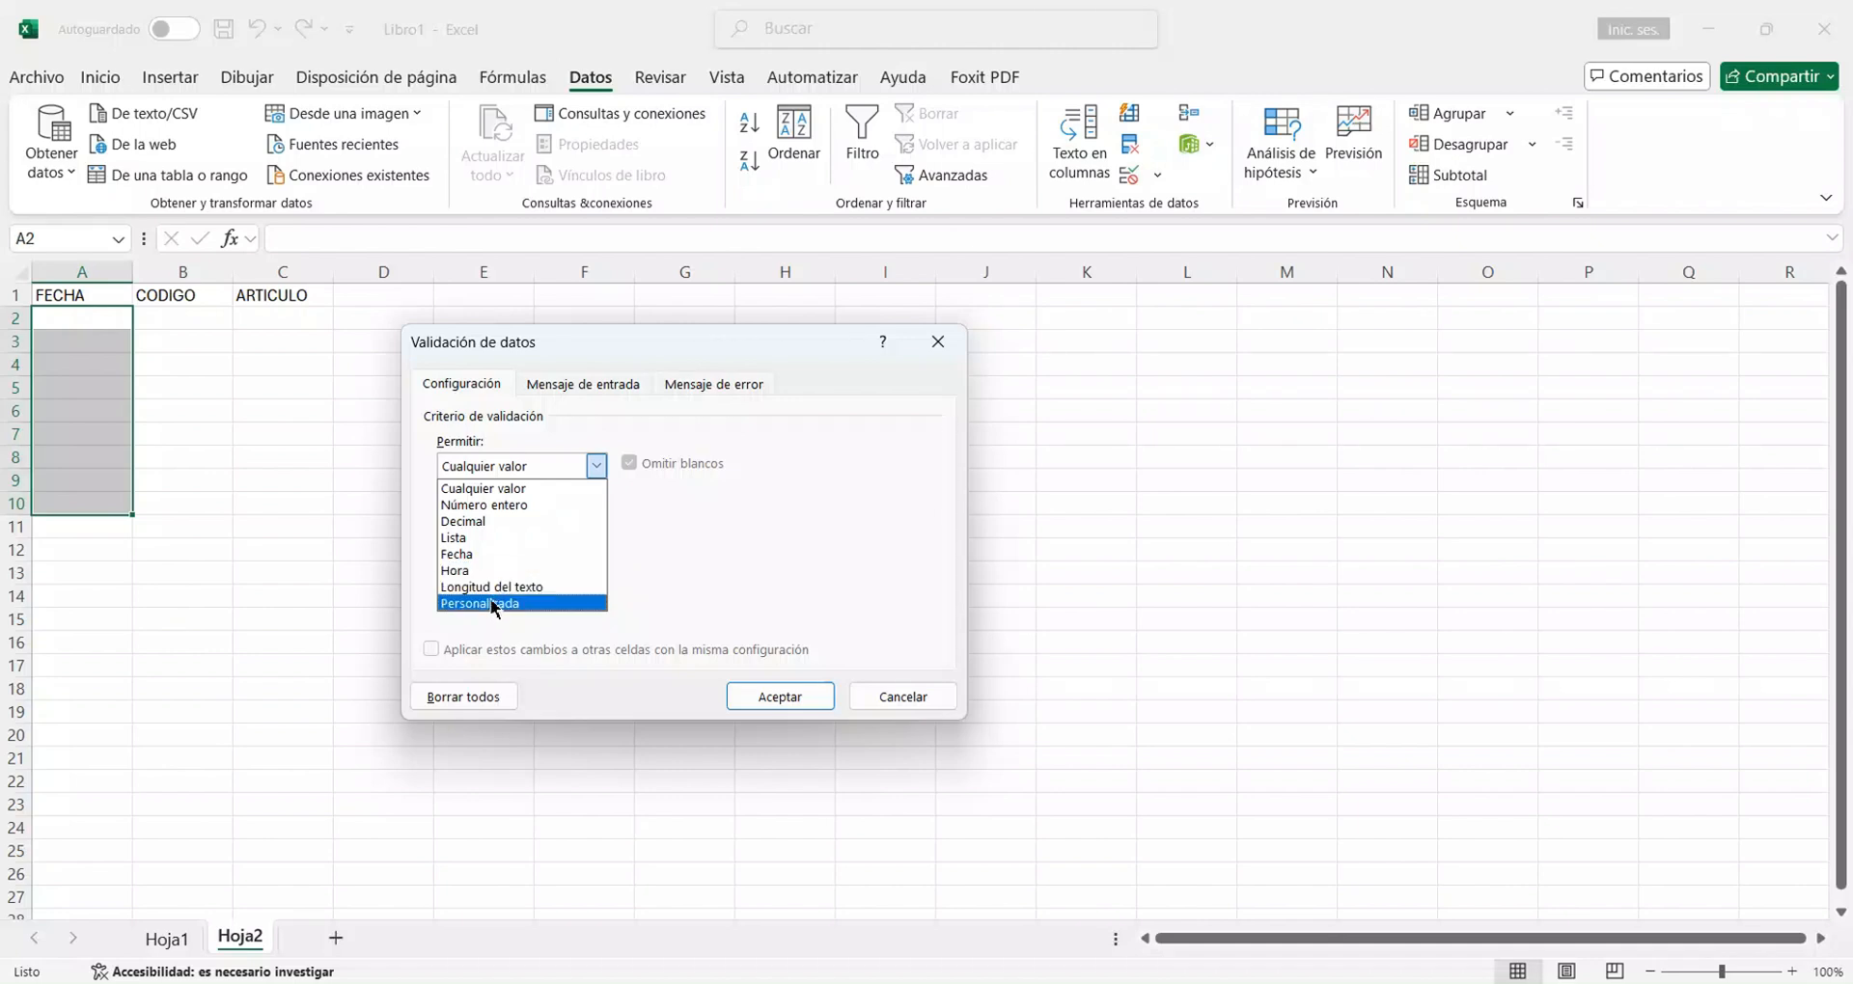
click(461, 553)
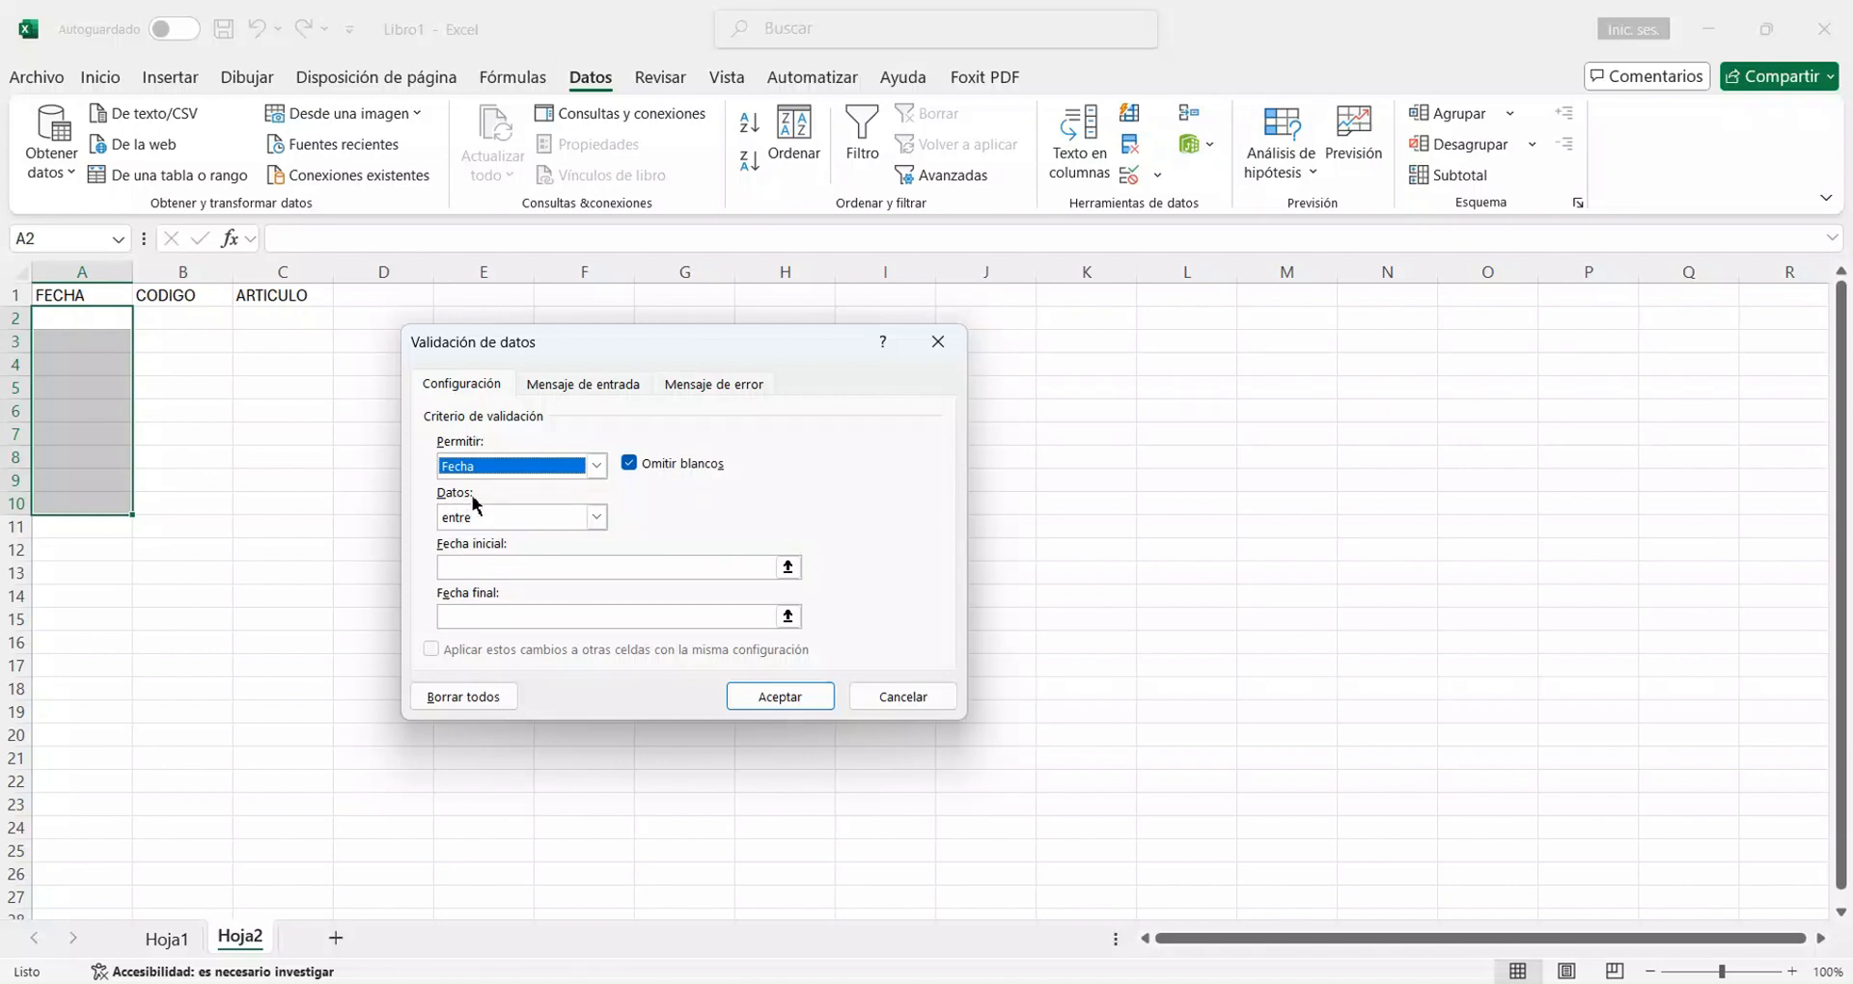
click(596, 519)
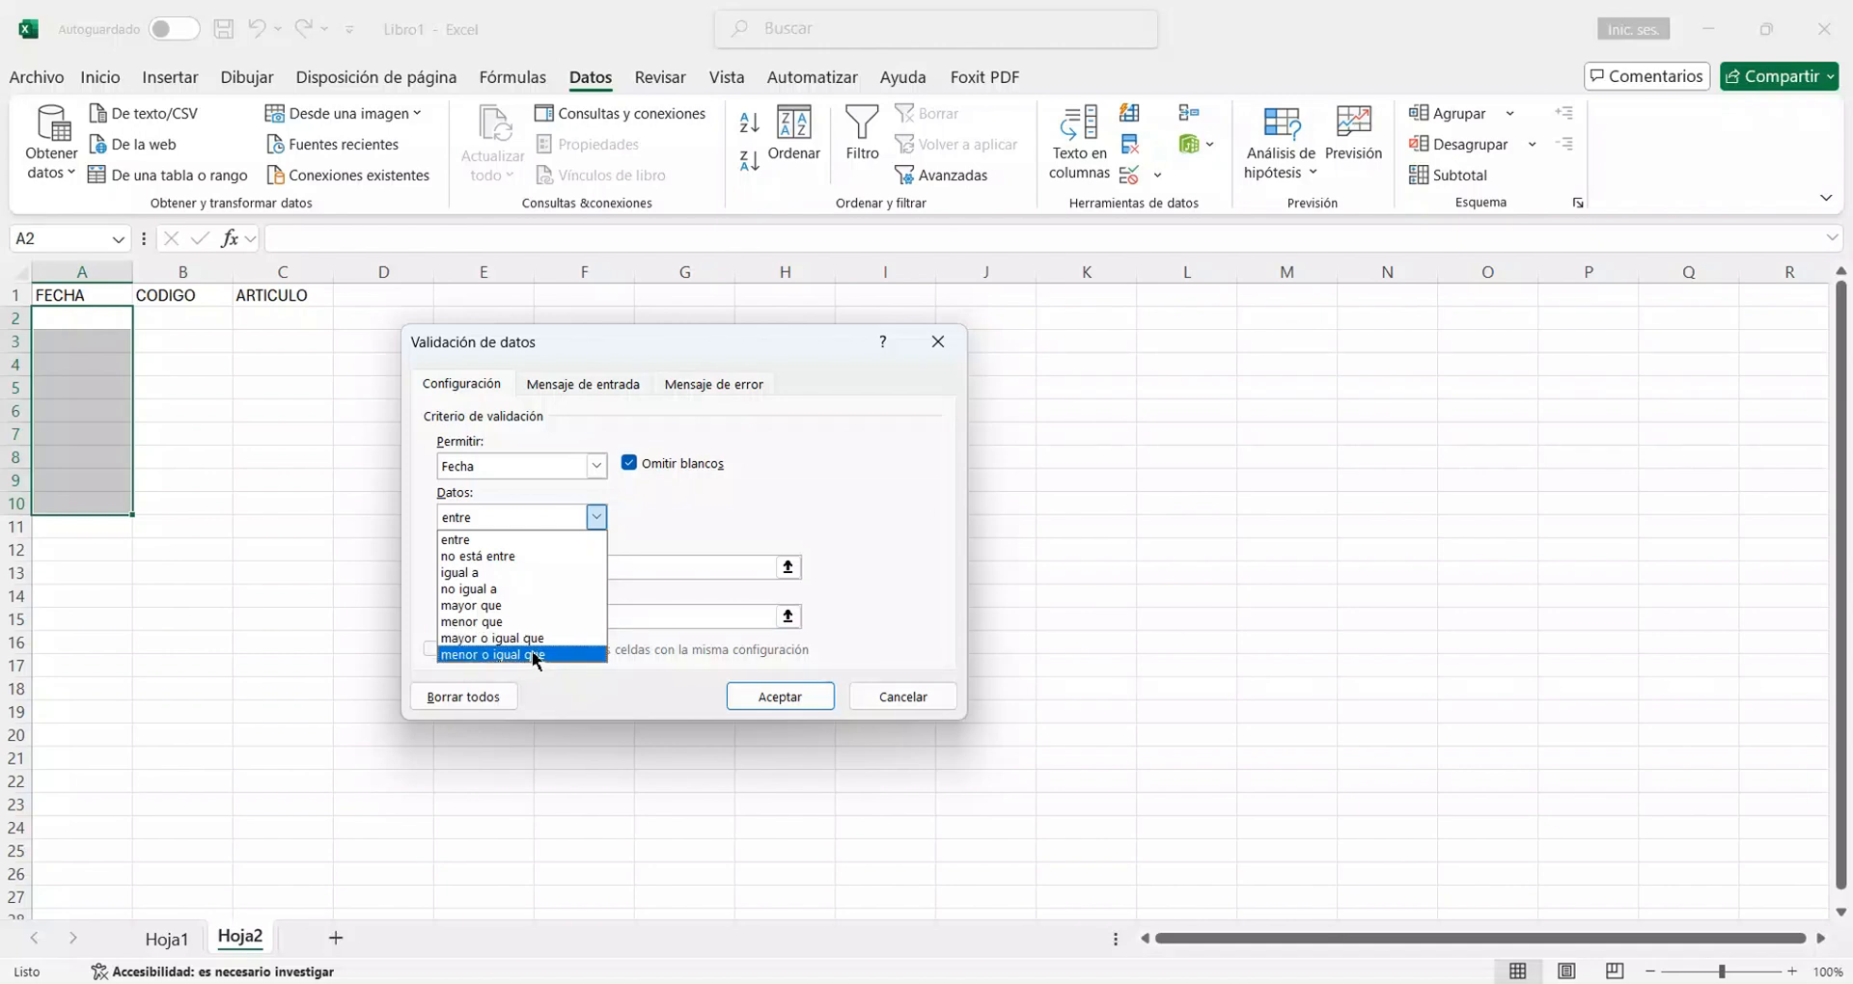
click(529, 541)
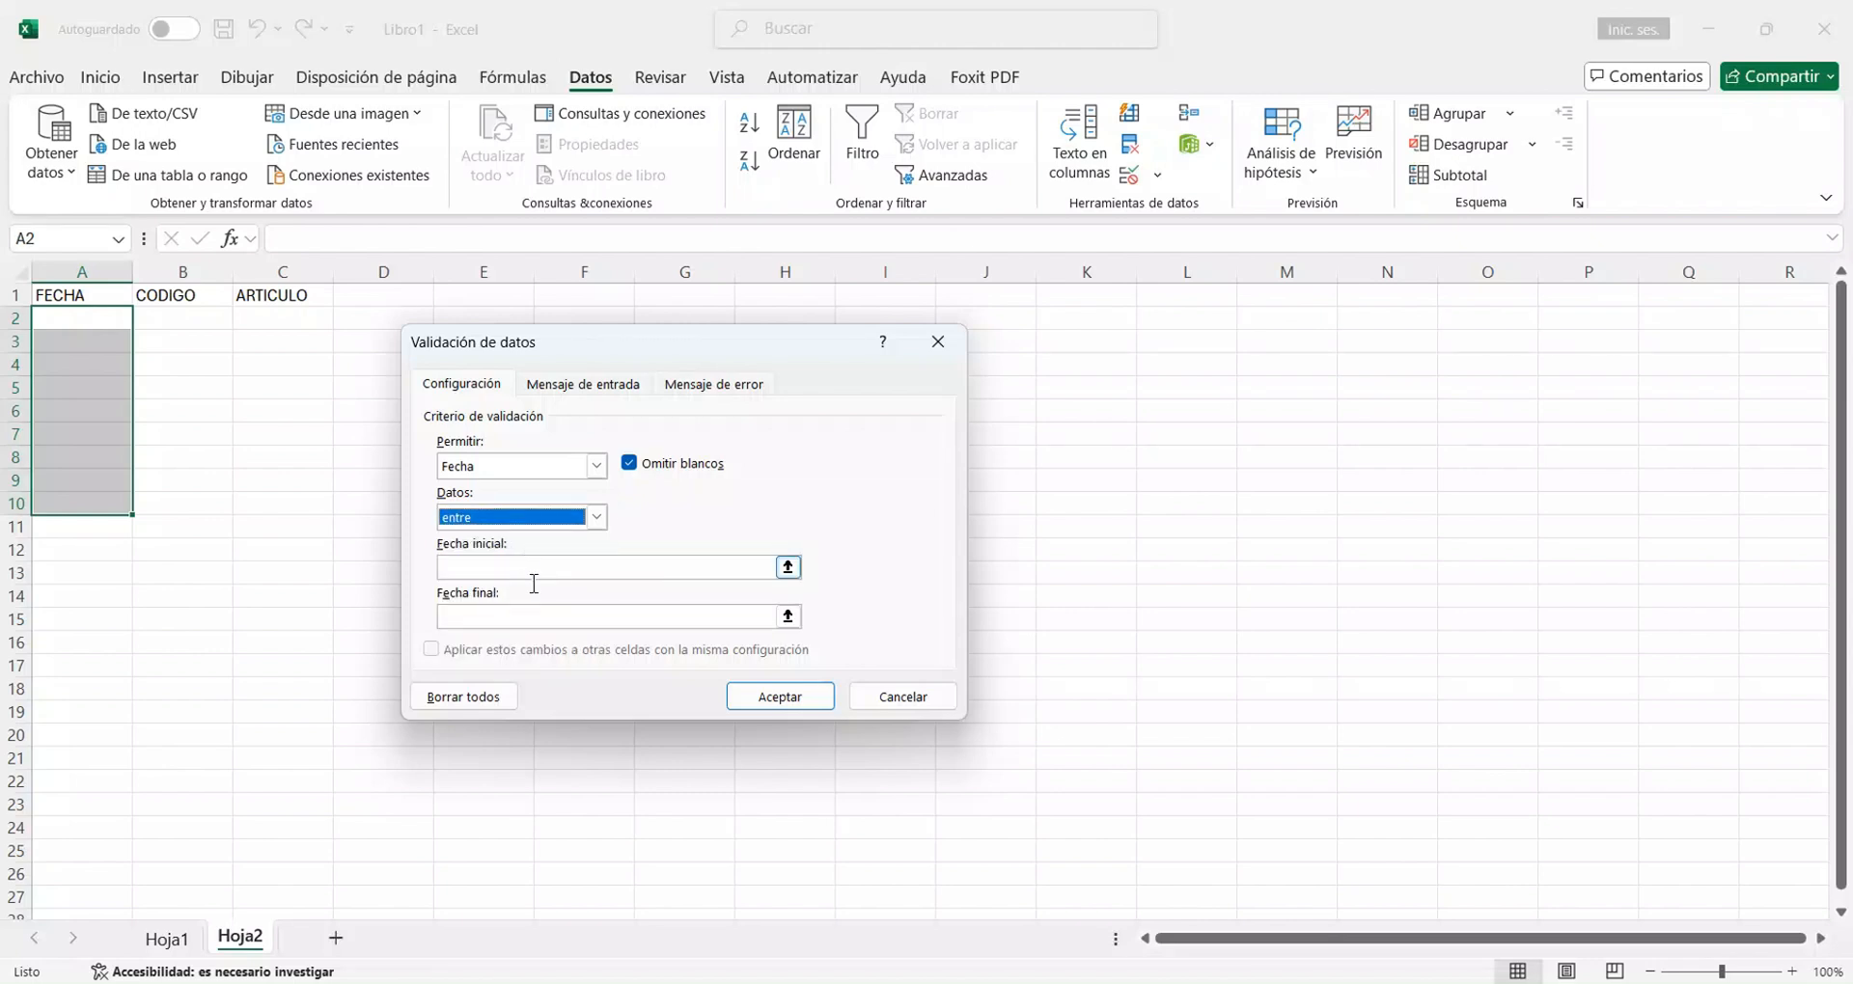
Set the rule's start date to 1/6/2025 and end date to 10/6/2025, turn off Omitir blancos, and apply it.
click(489, 576)
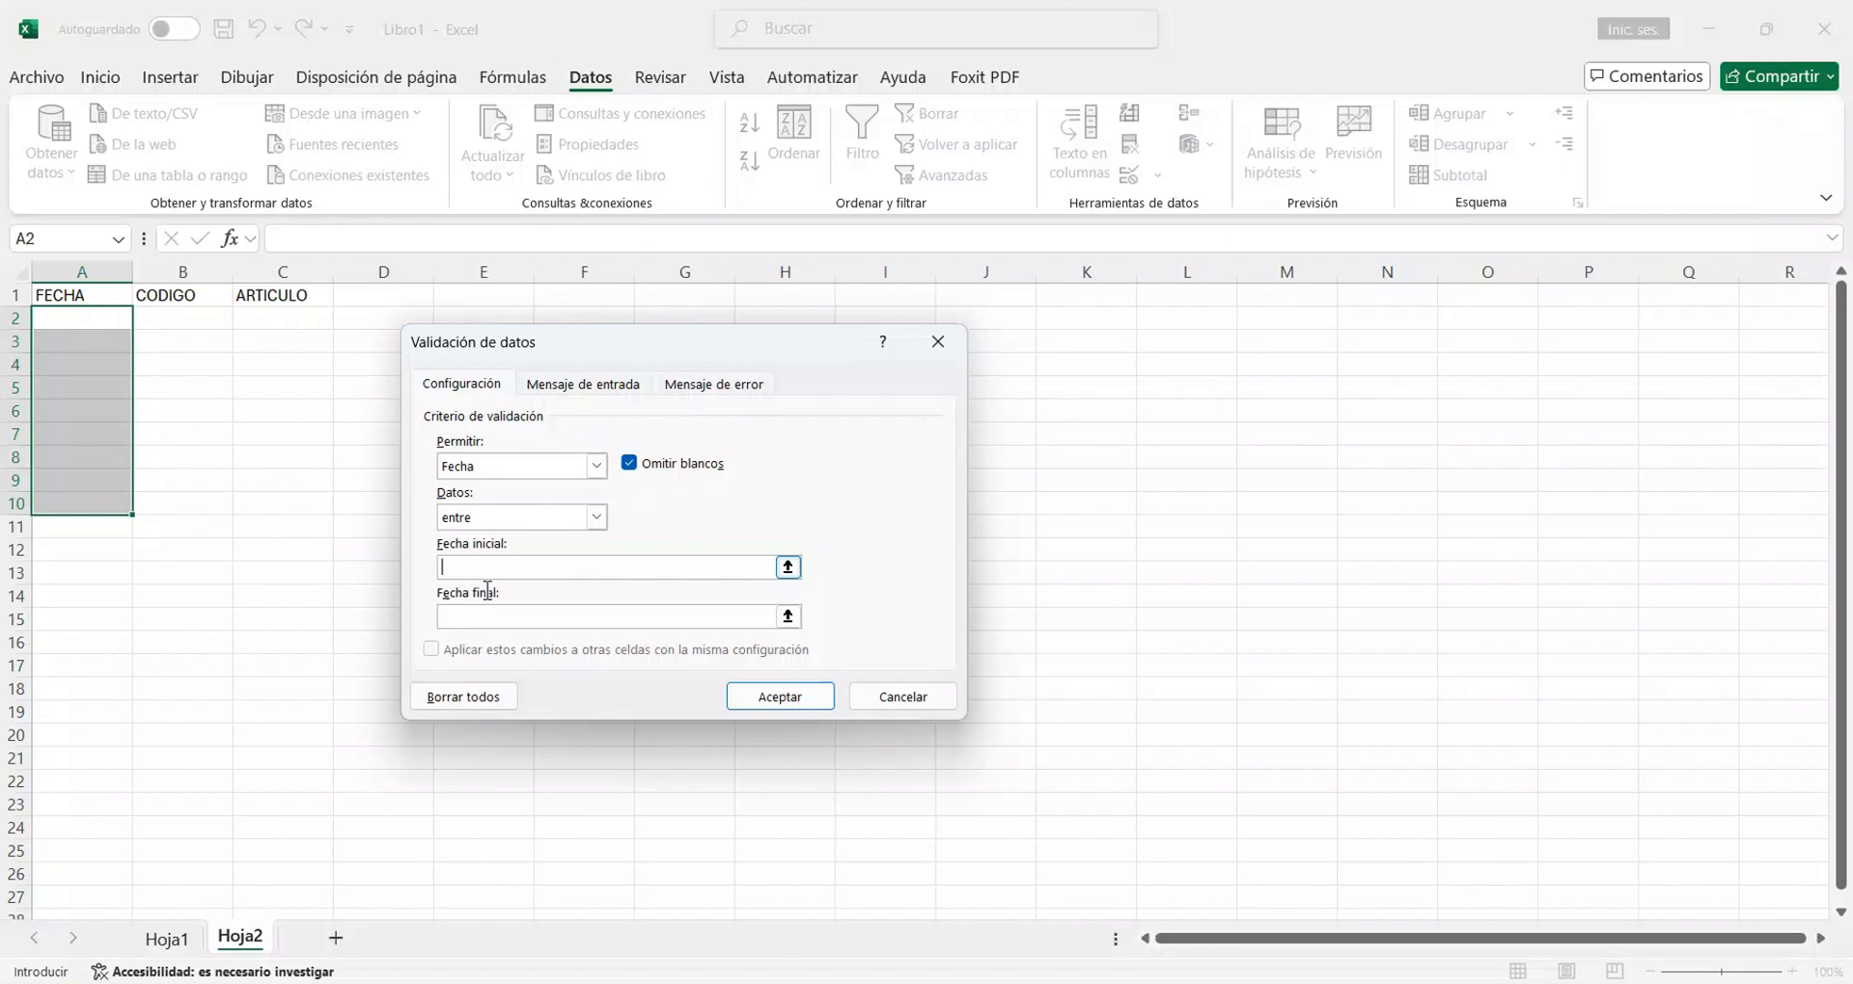
text(1/6/2025)
click(491, 617)
text(10/6/2025)
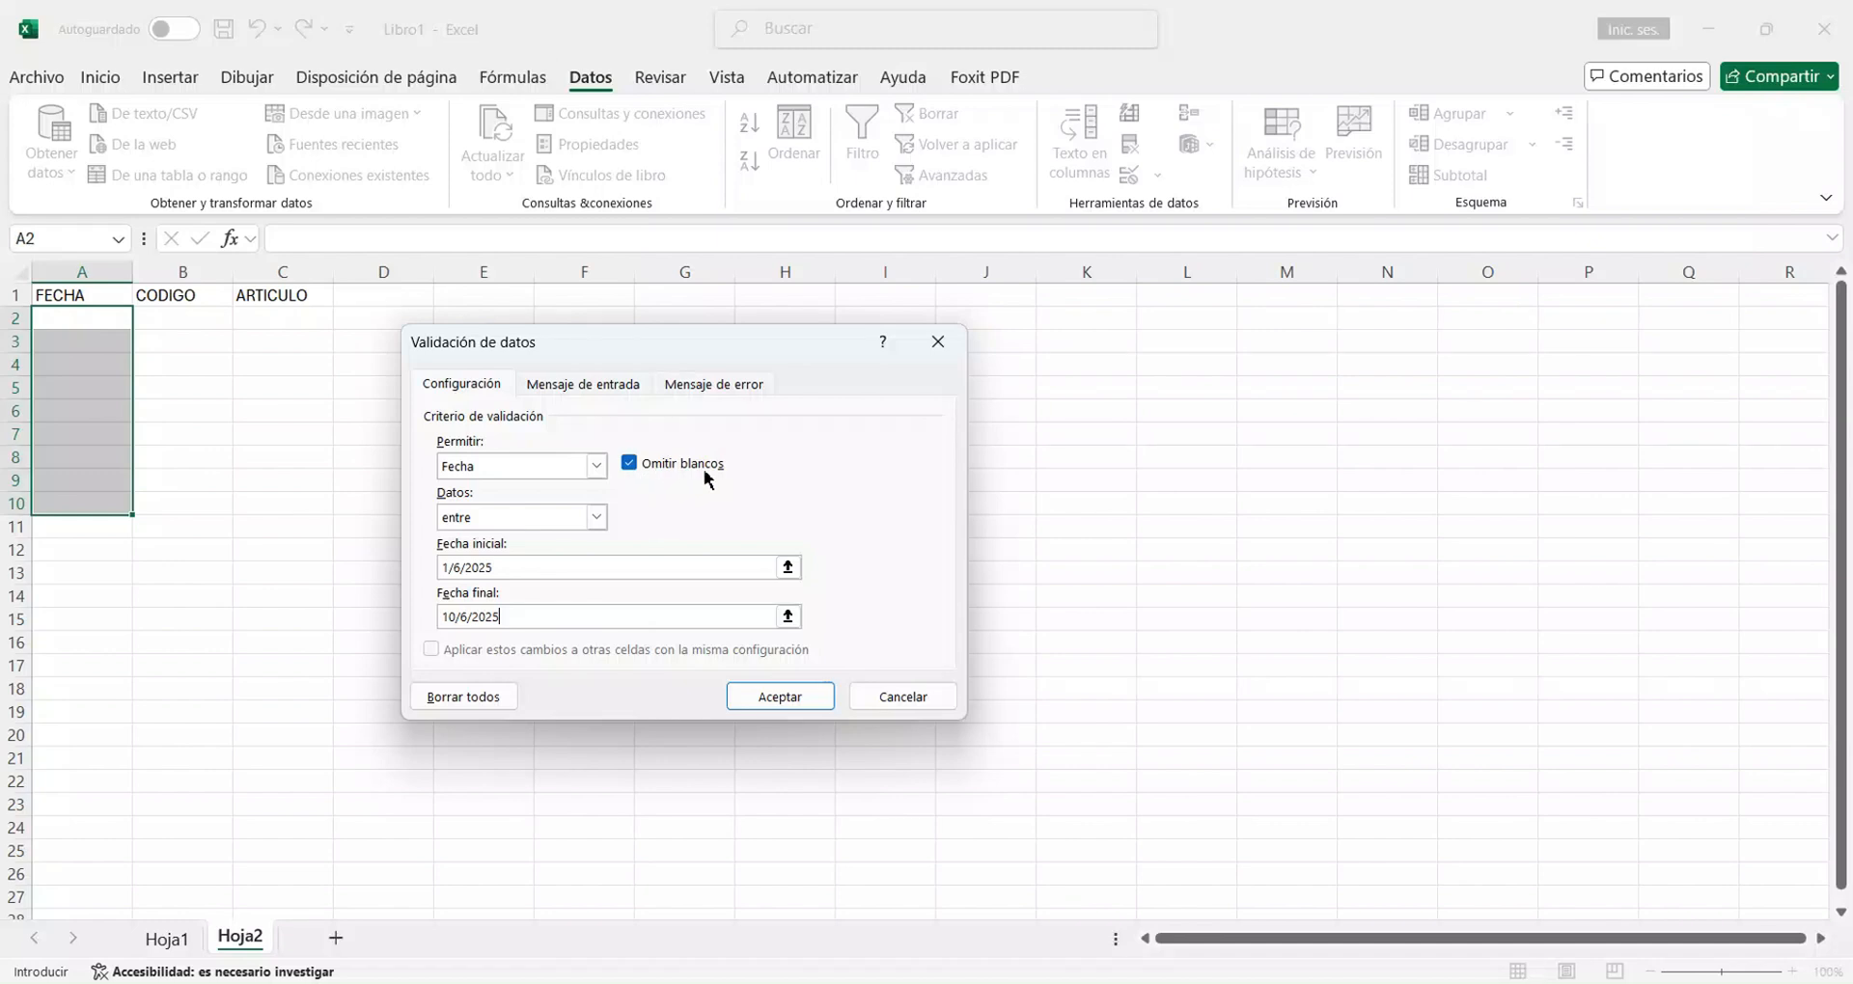
click(631, 464)
click(769, 699)
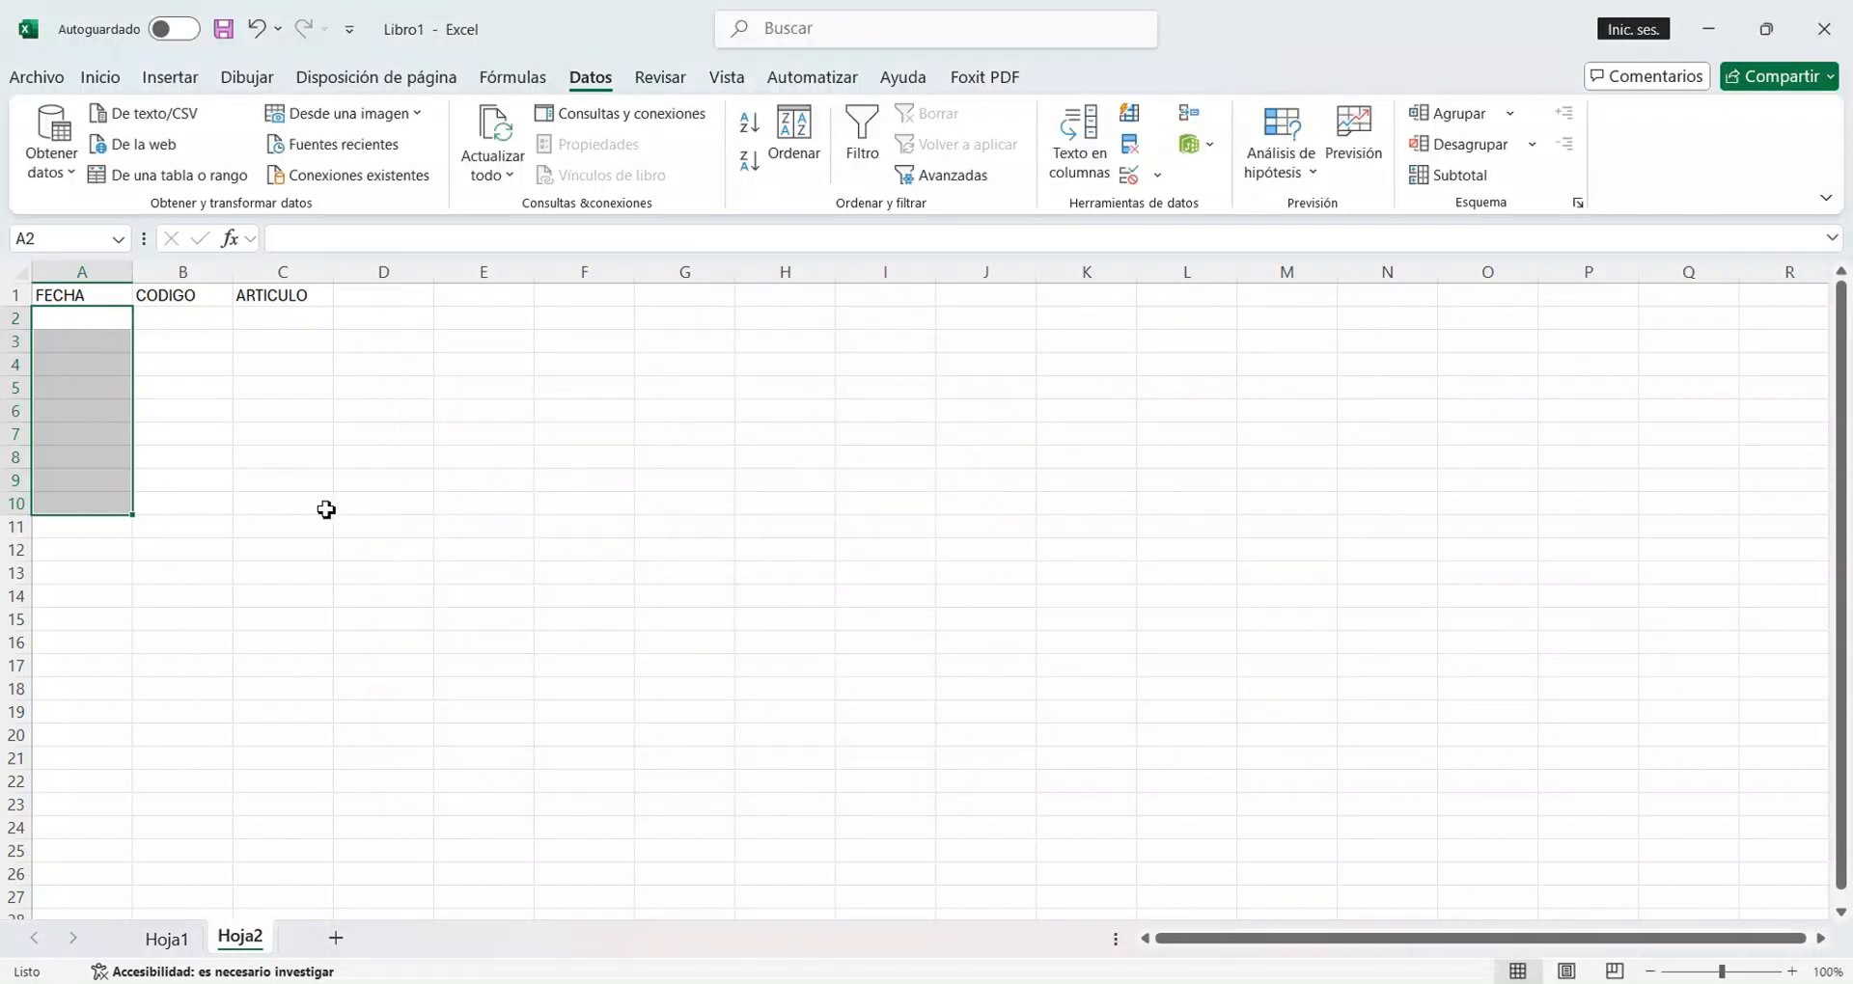
Test the date validation by trying to enter 25/6/2025 in A2, and cancel the entry.
click(101, 329)
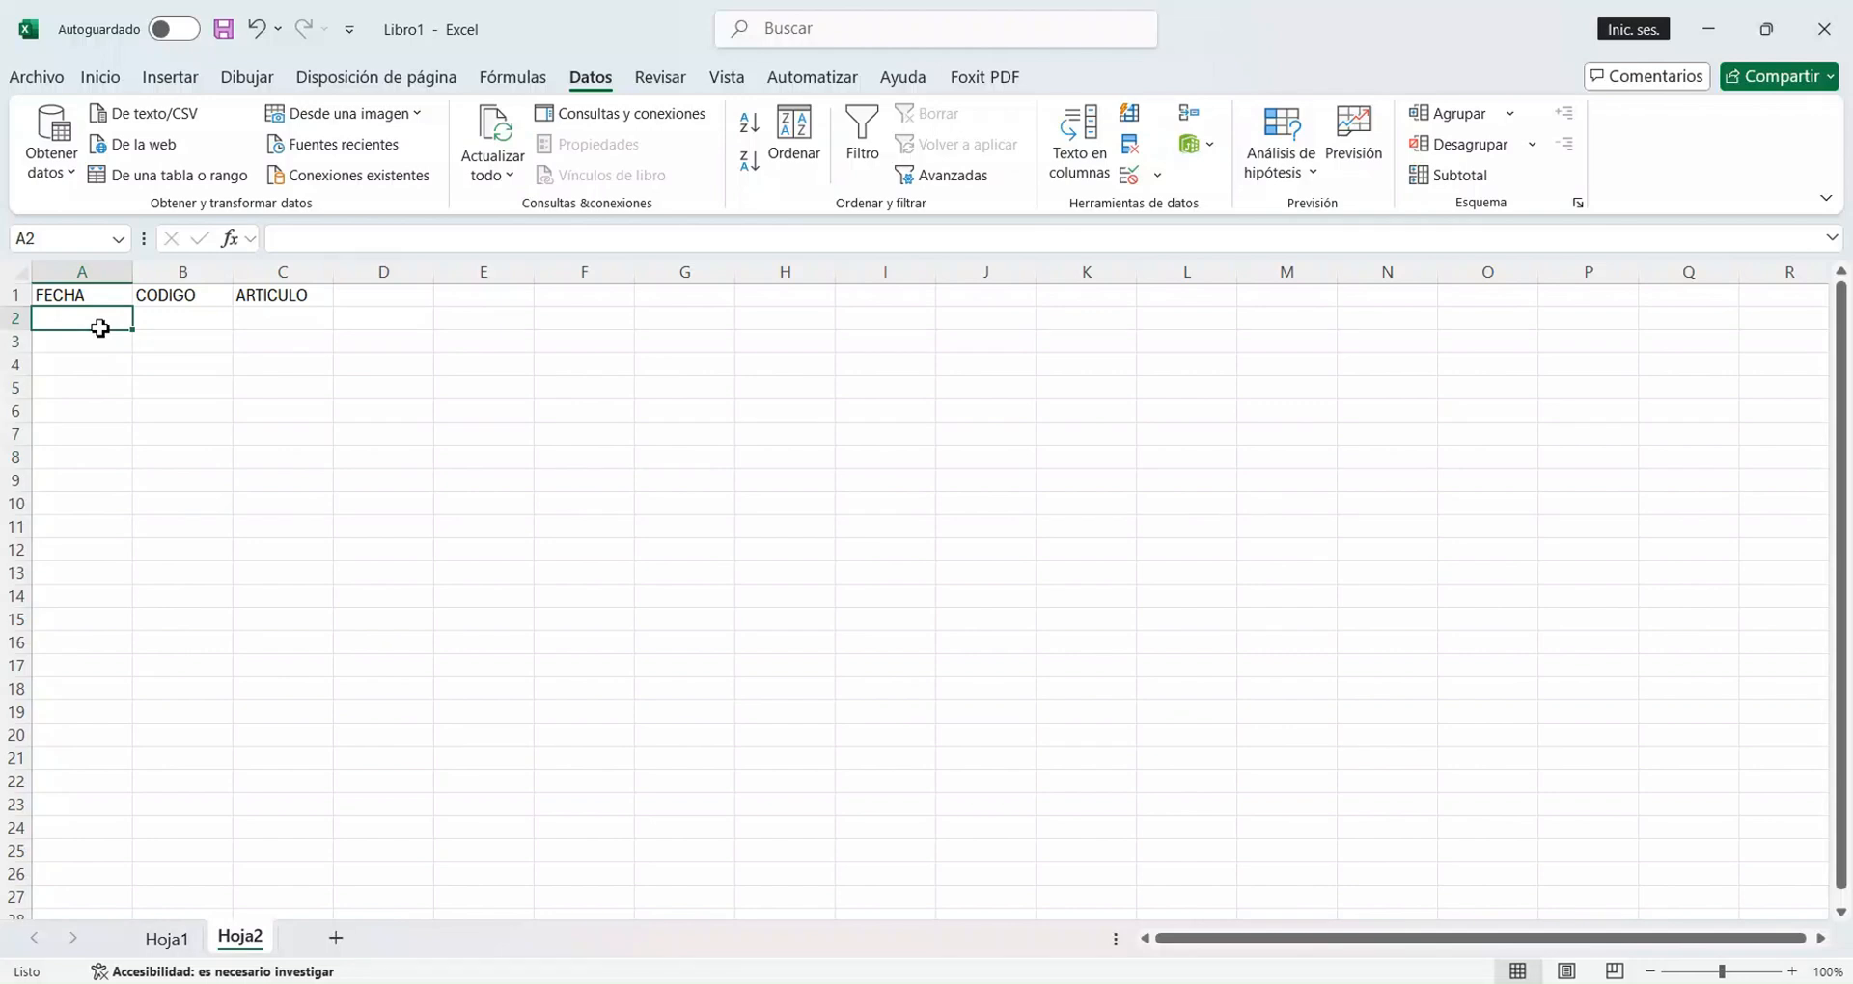
text(25/6)
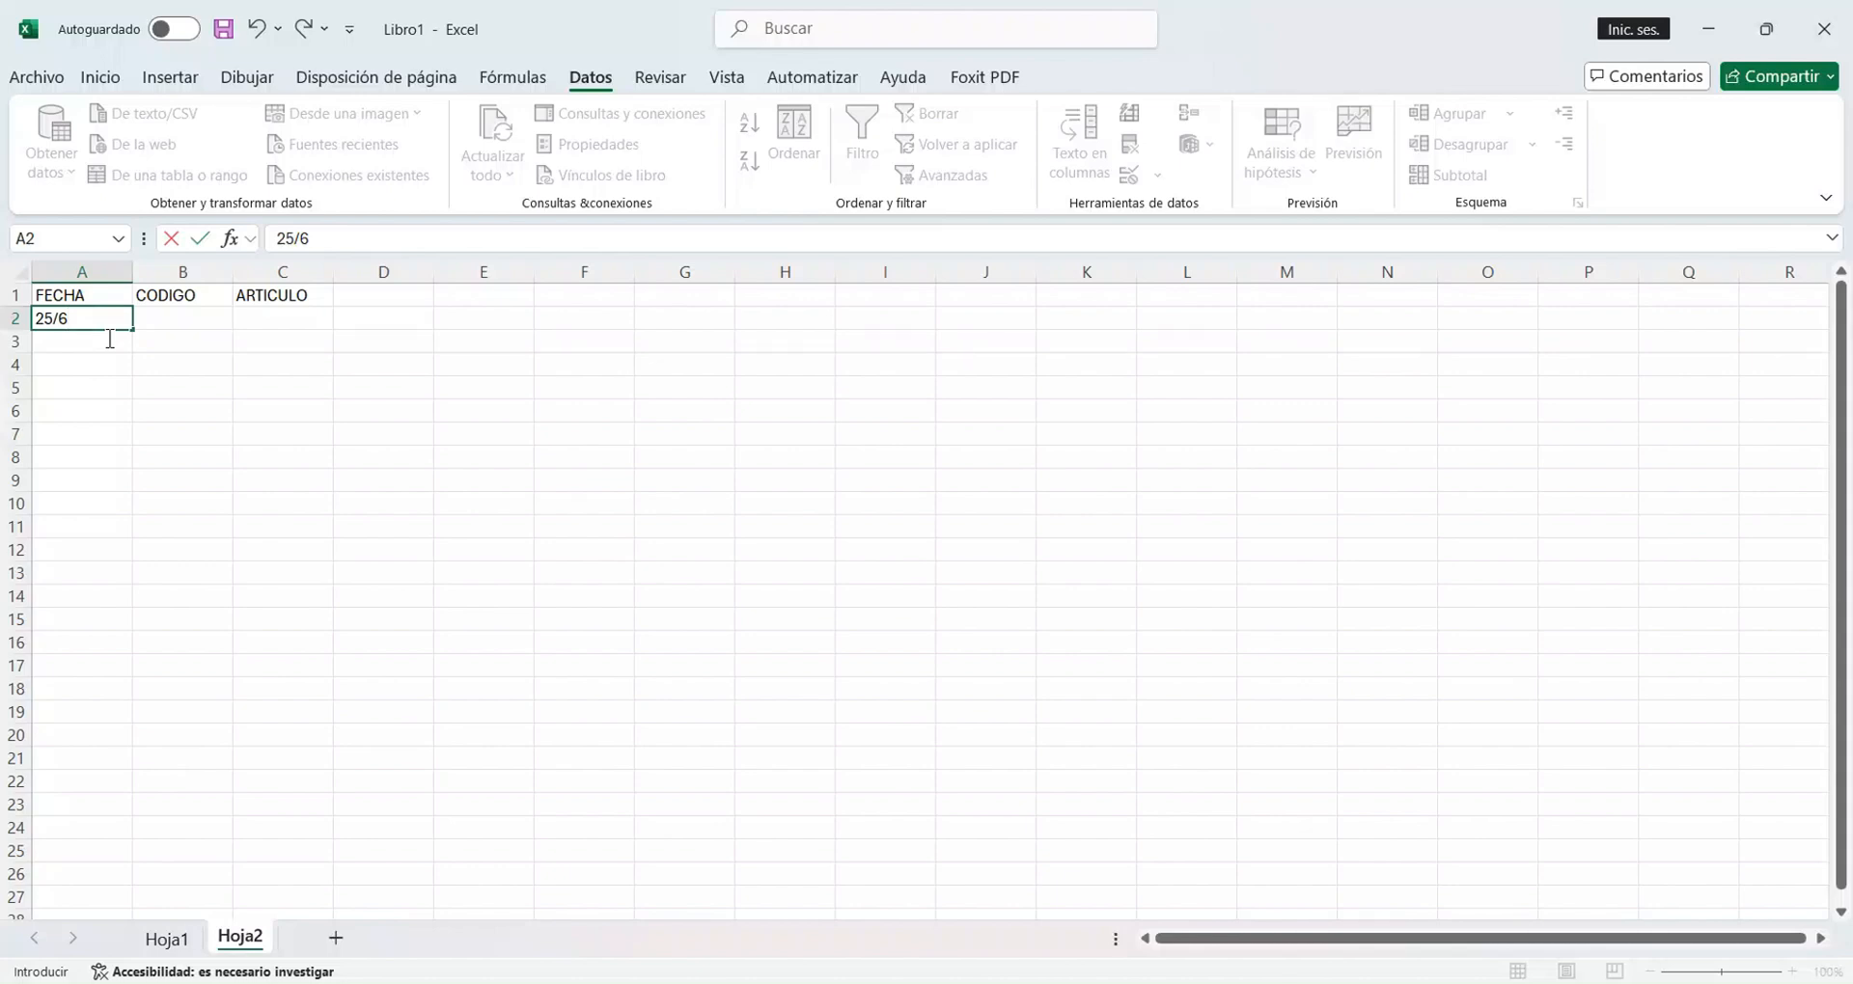
text(/2025)
key(Return)
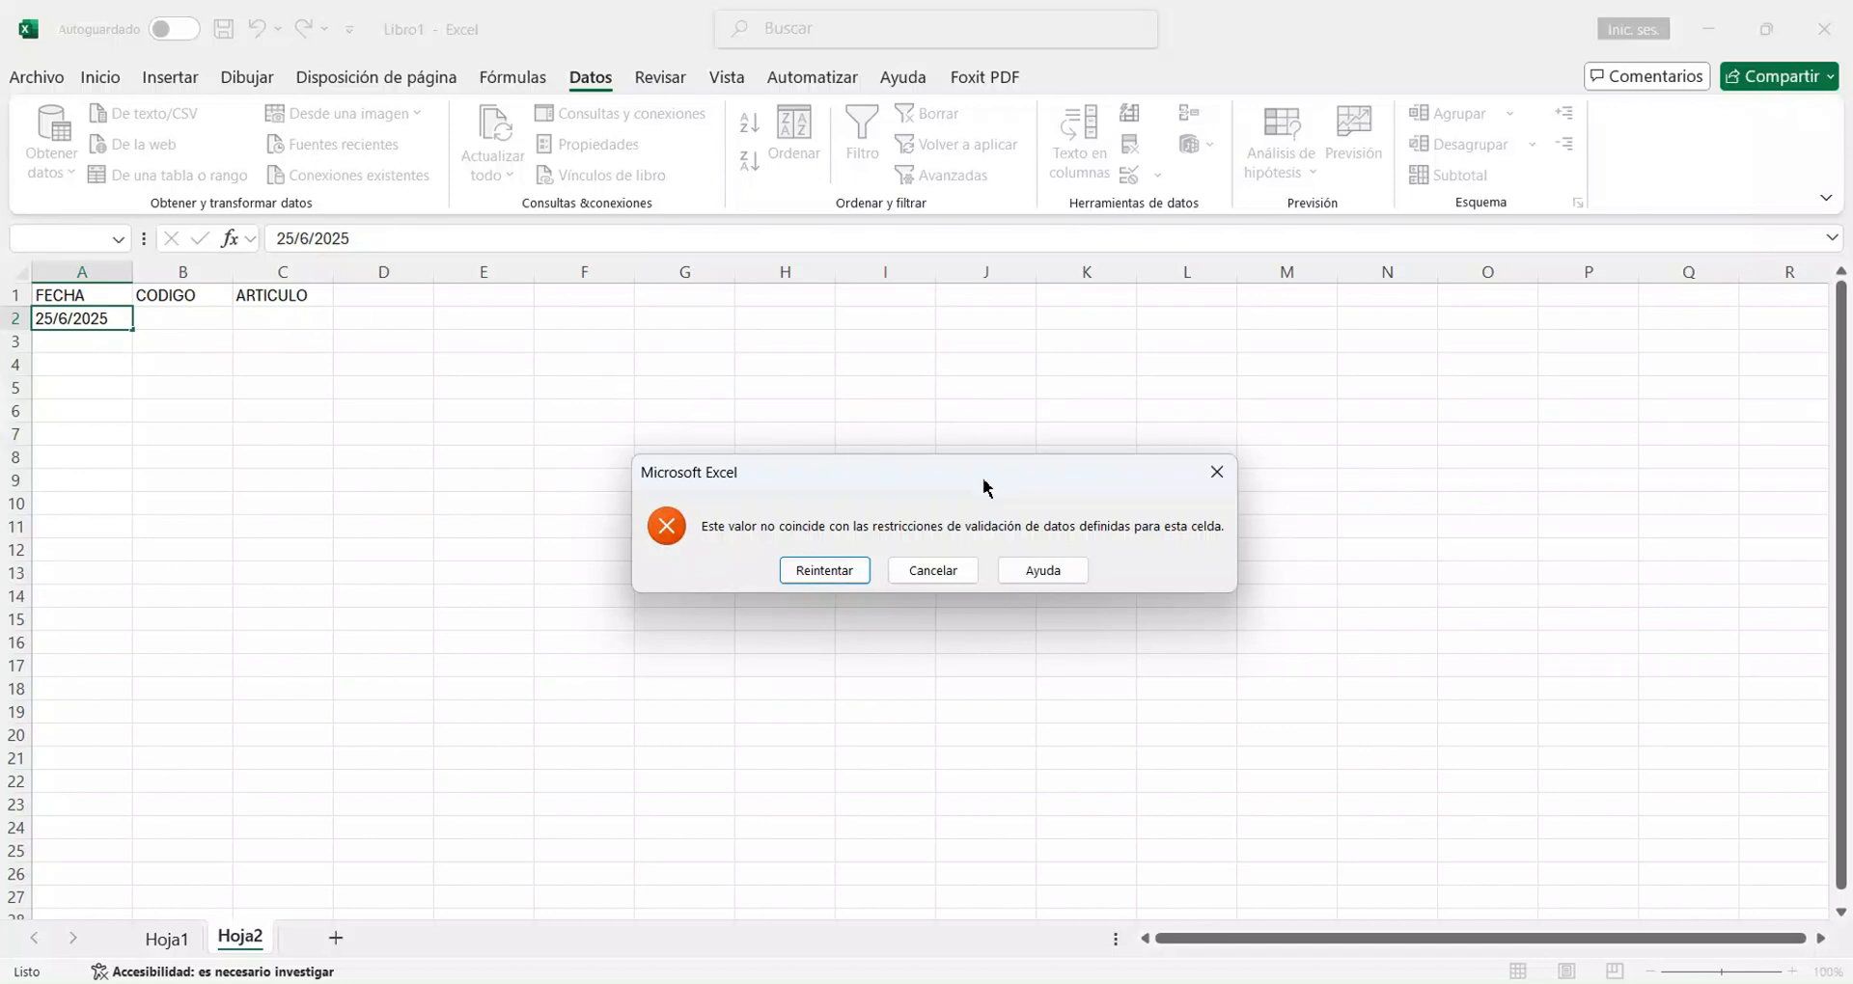
click(963, 572)
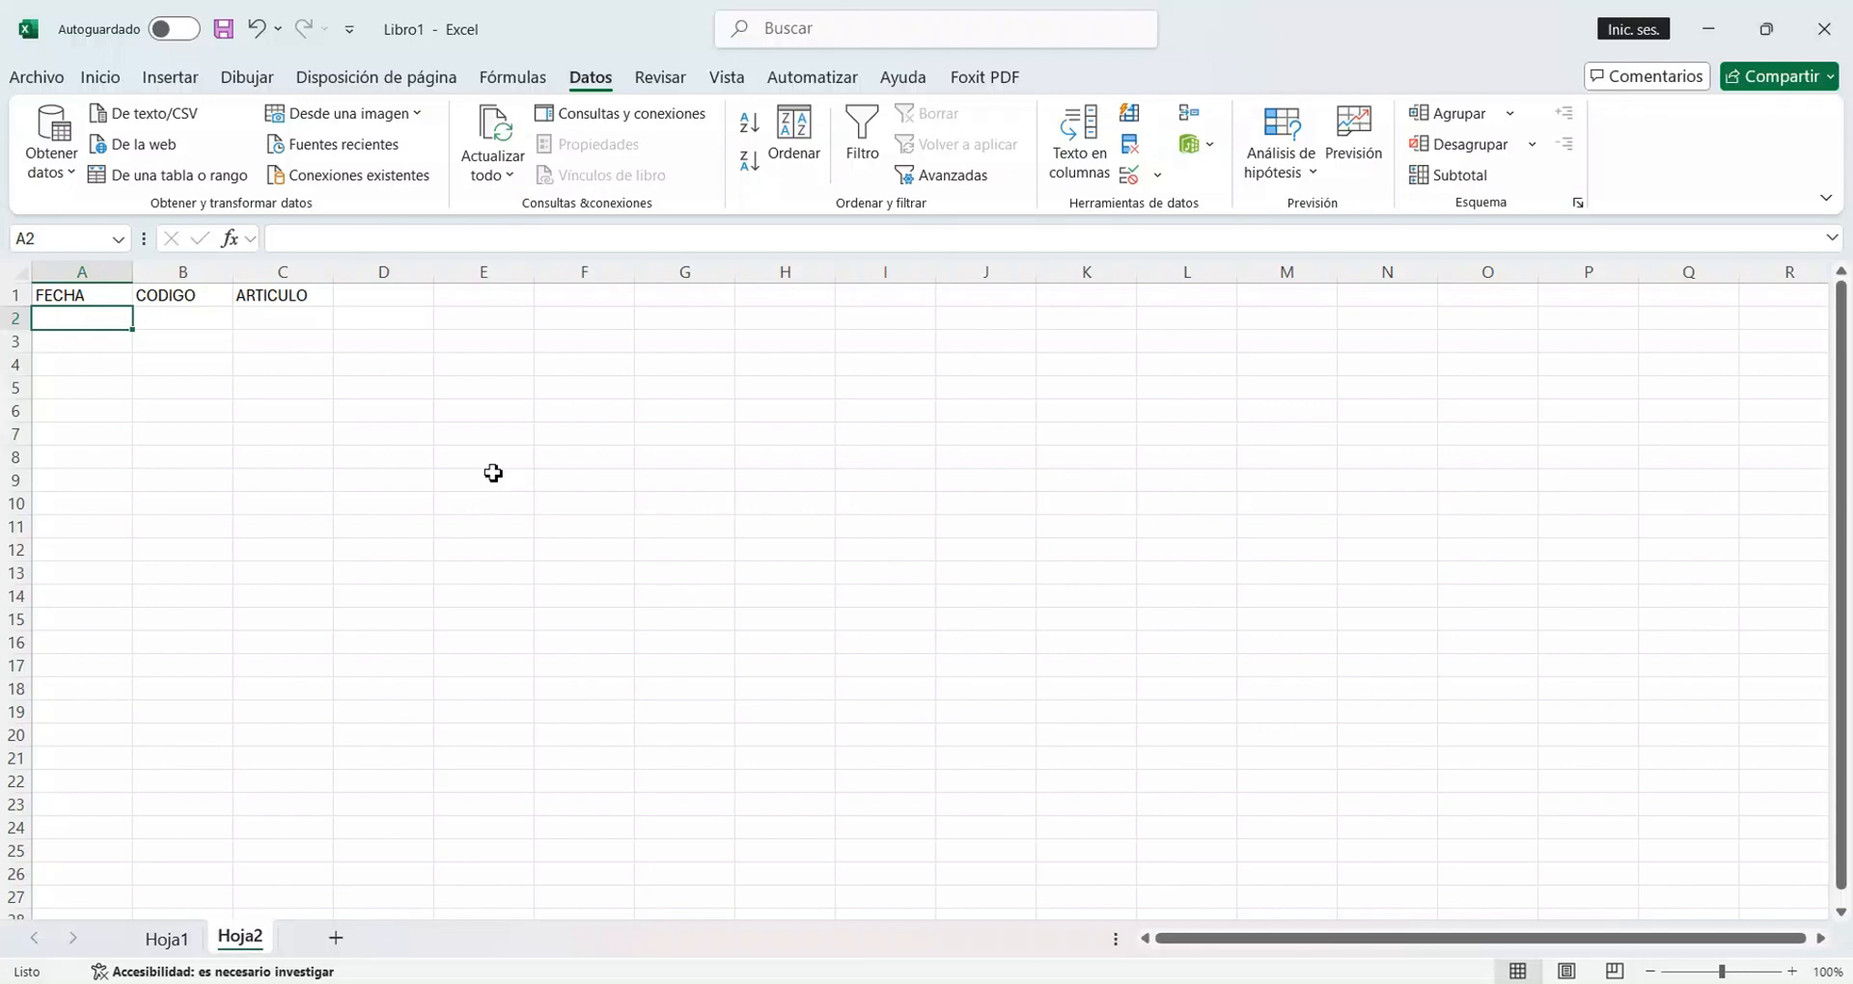
Enter the date 2/6/2025 in A2 under FECHA.
text(2/)
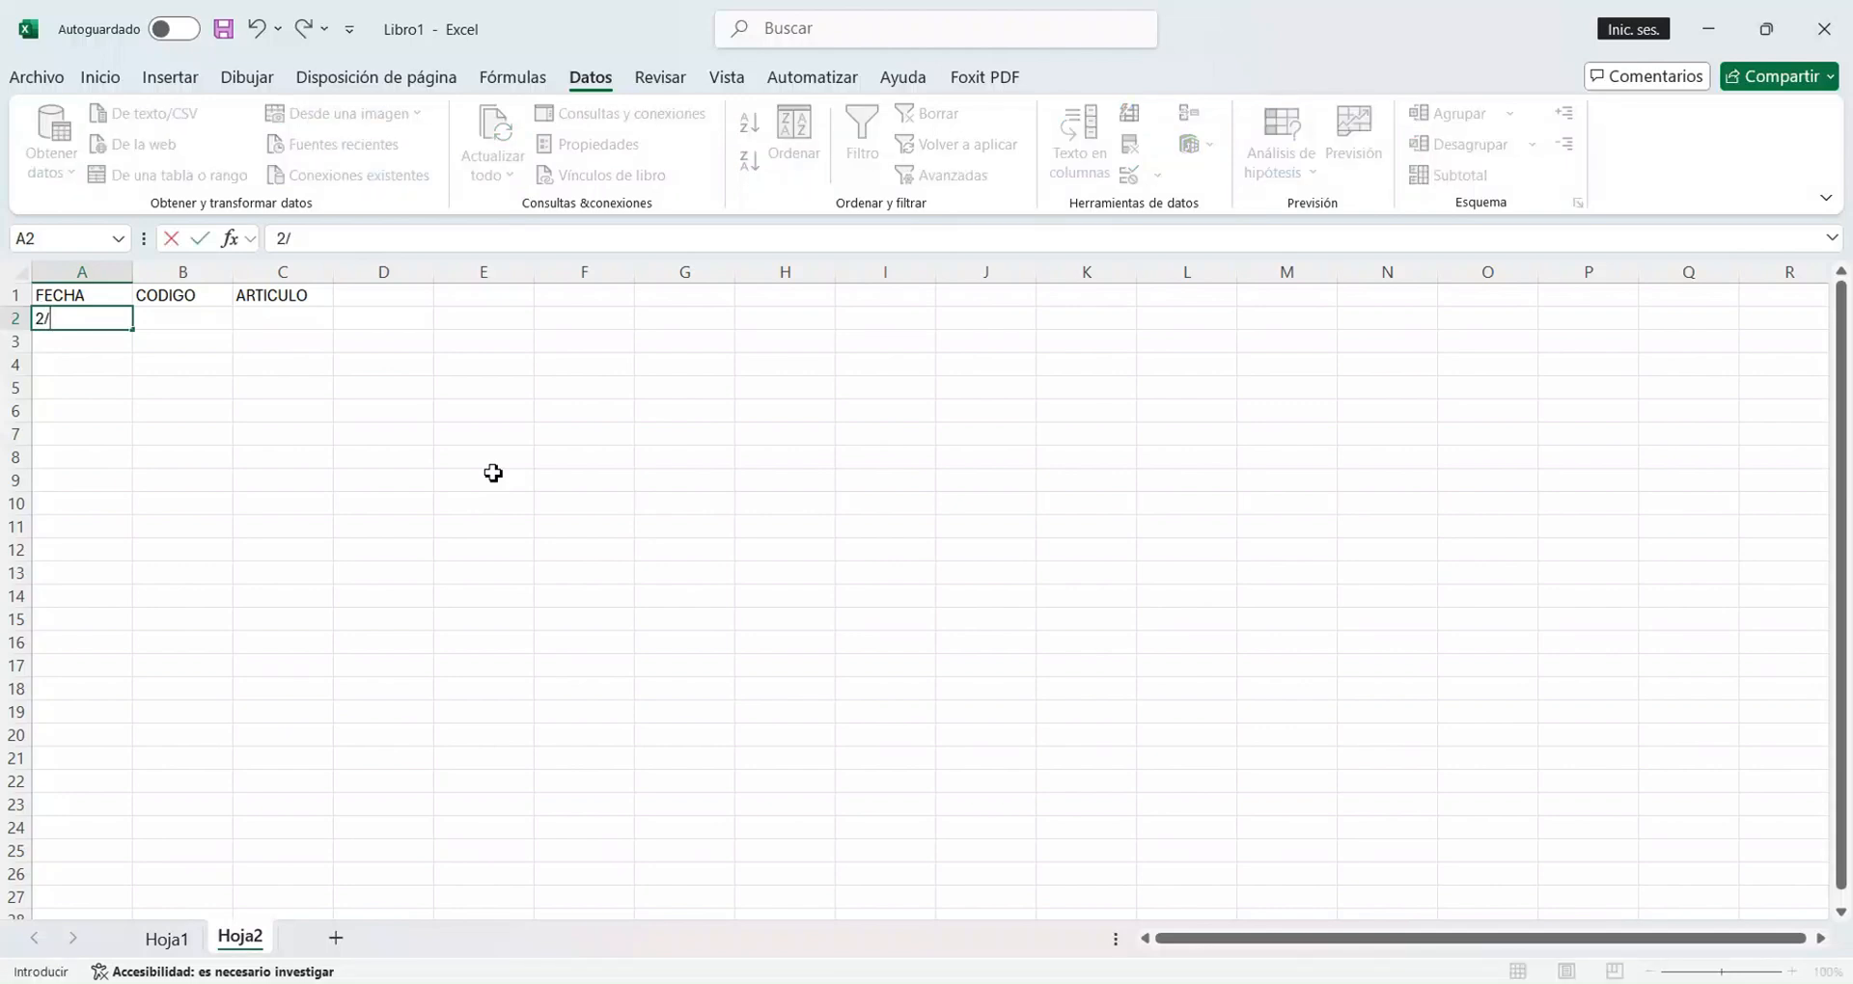
text(6/2025)
key(Return)
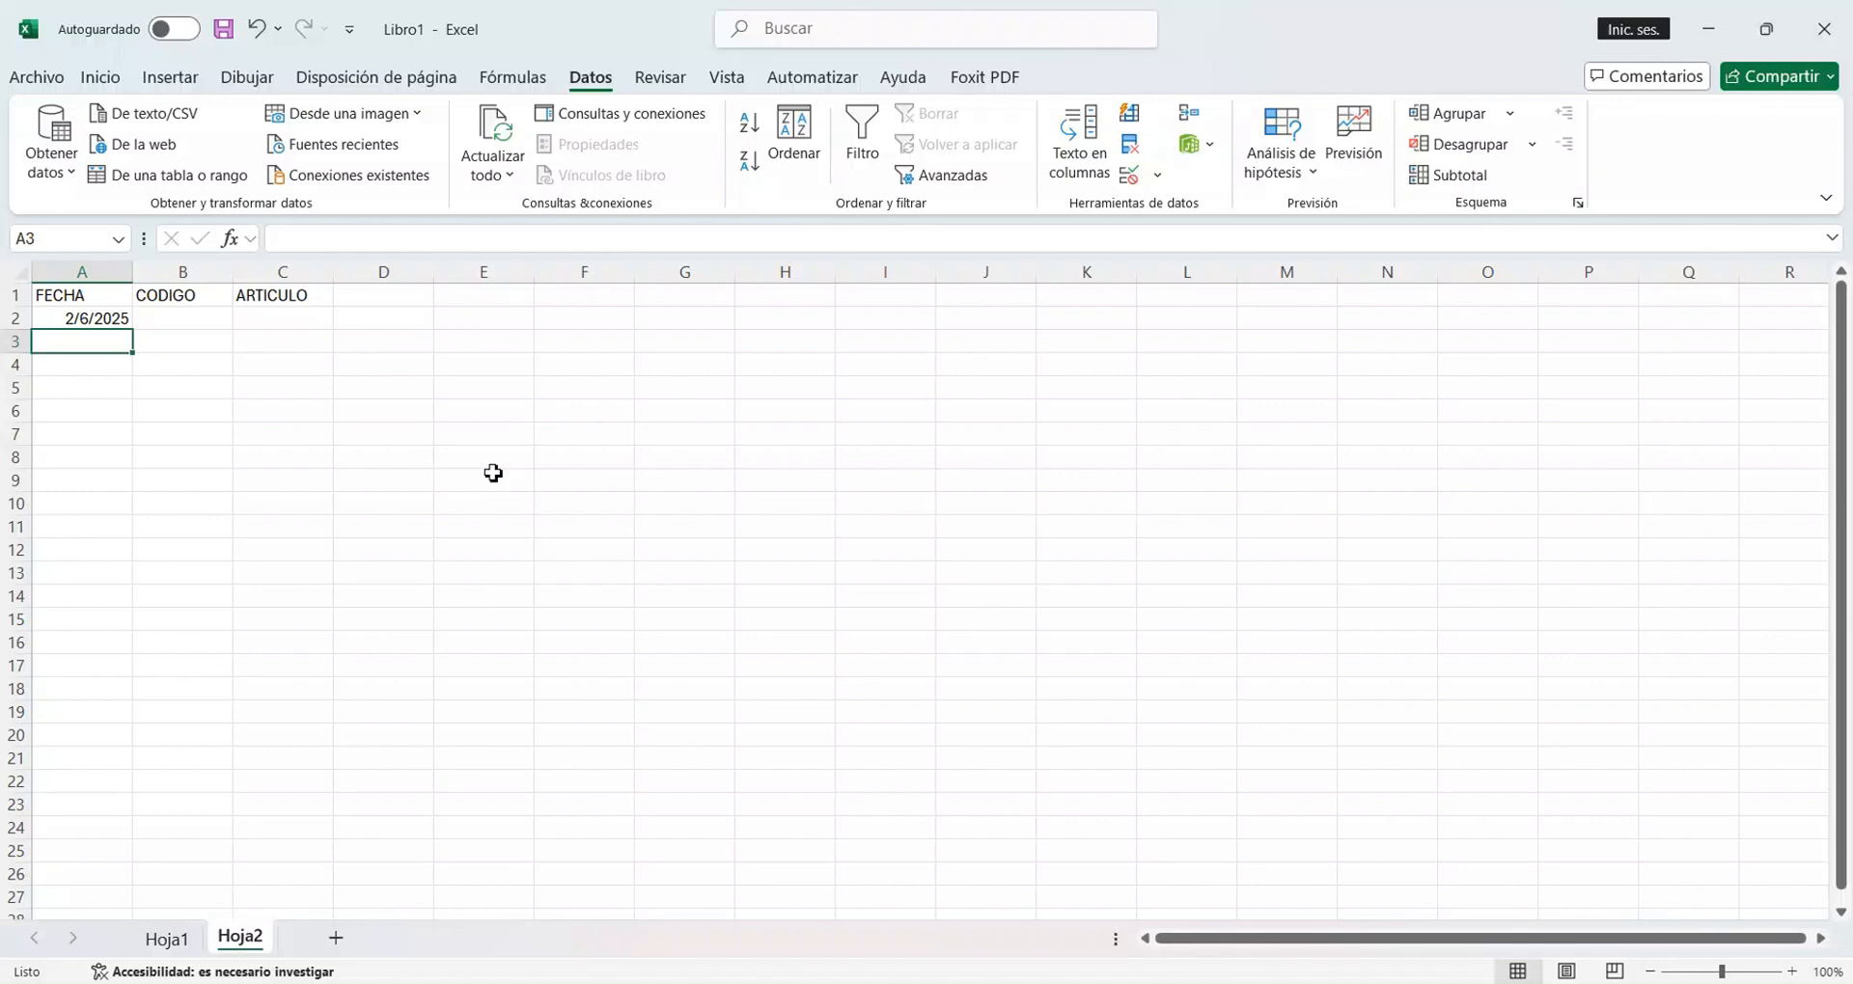
Test the date validation by trying to enter 13/6/2025 in A3, and cancel the entry.
text(13/6)
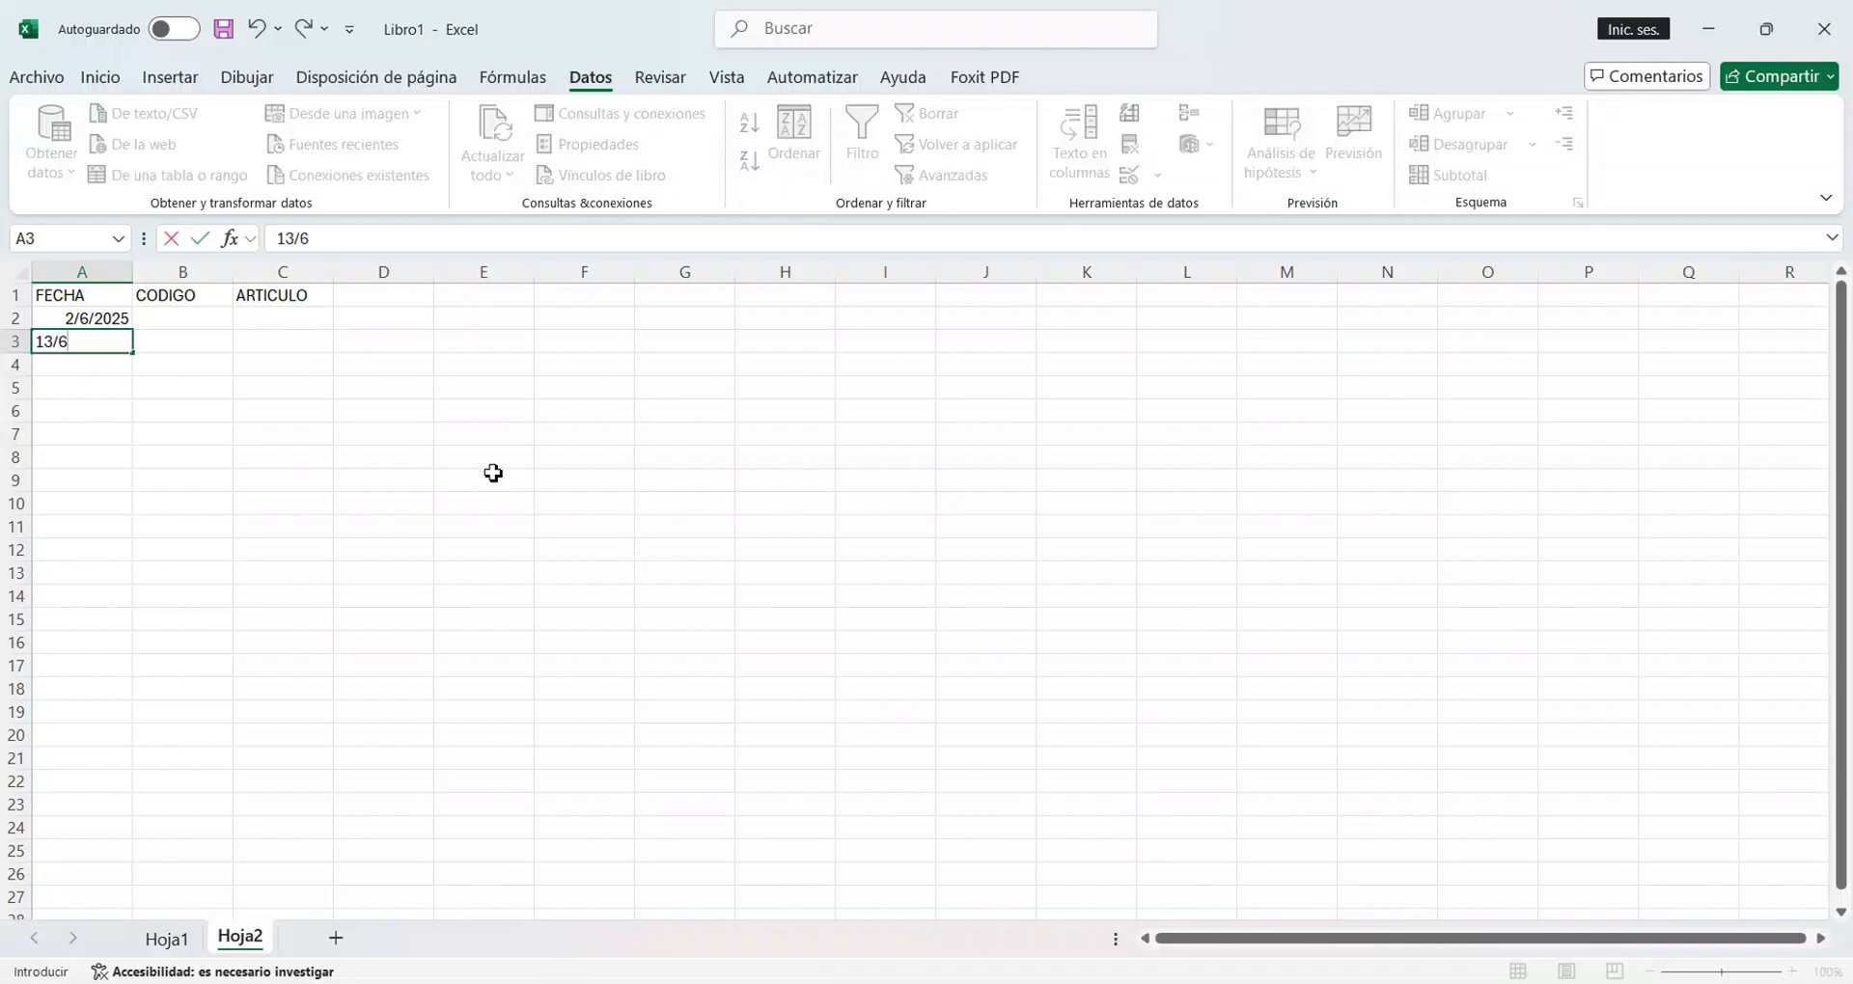
text(/2025)
key(Return)
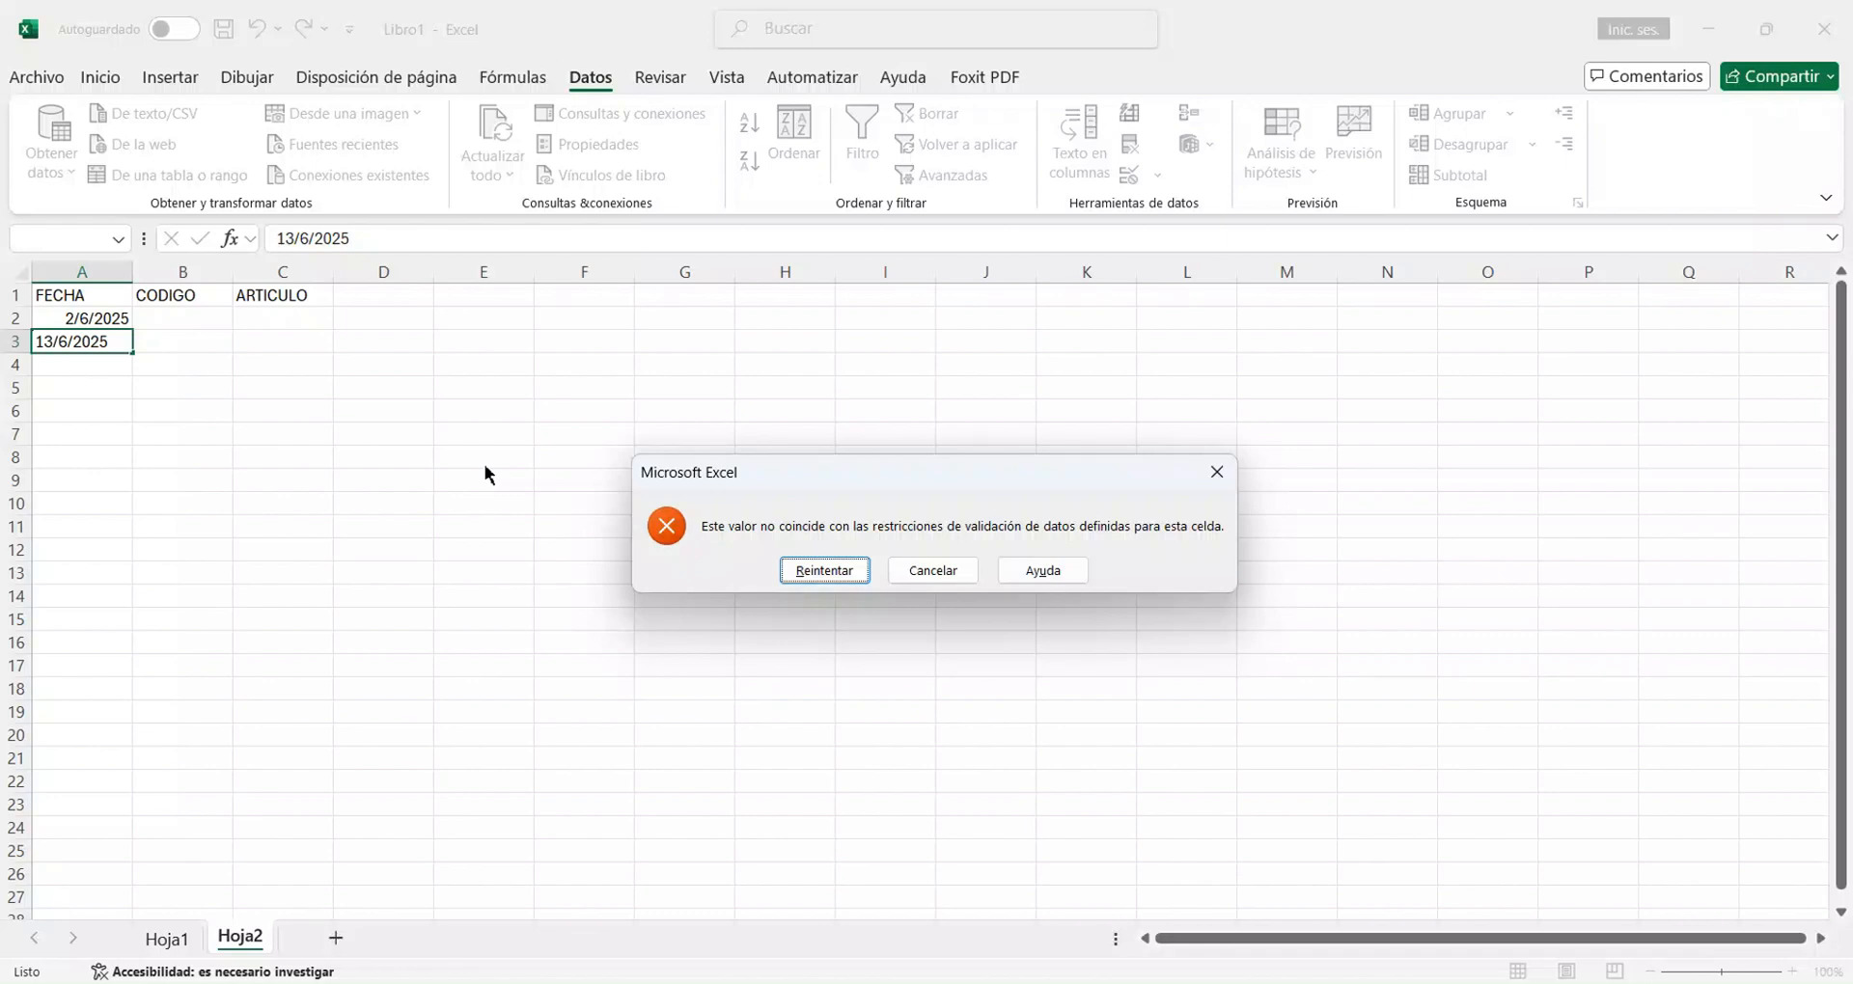
click(968, 573)
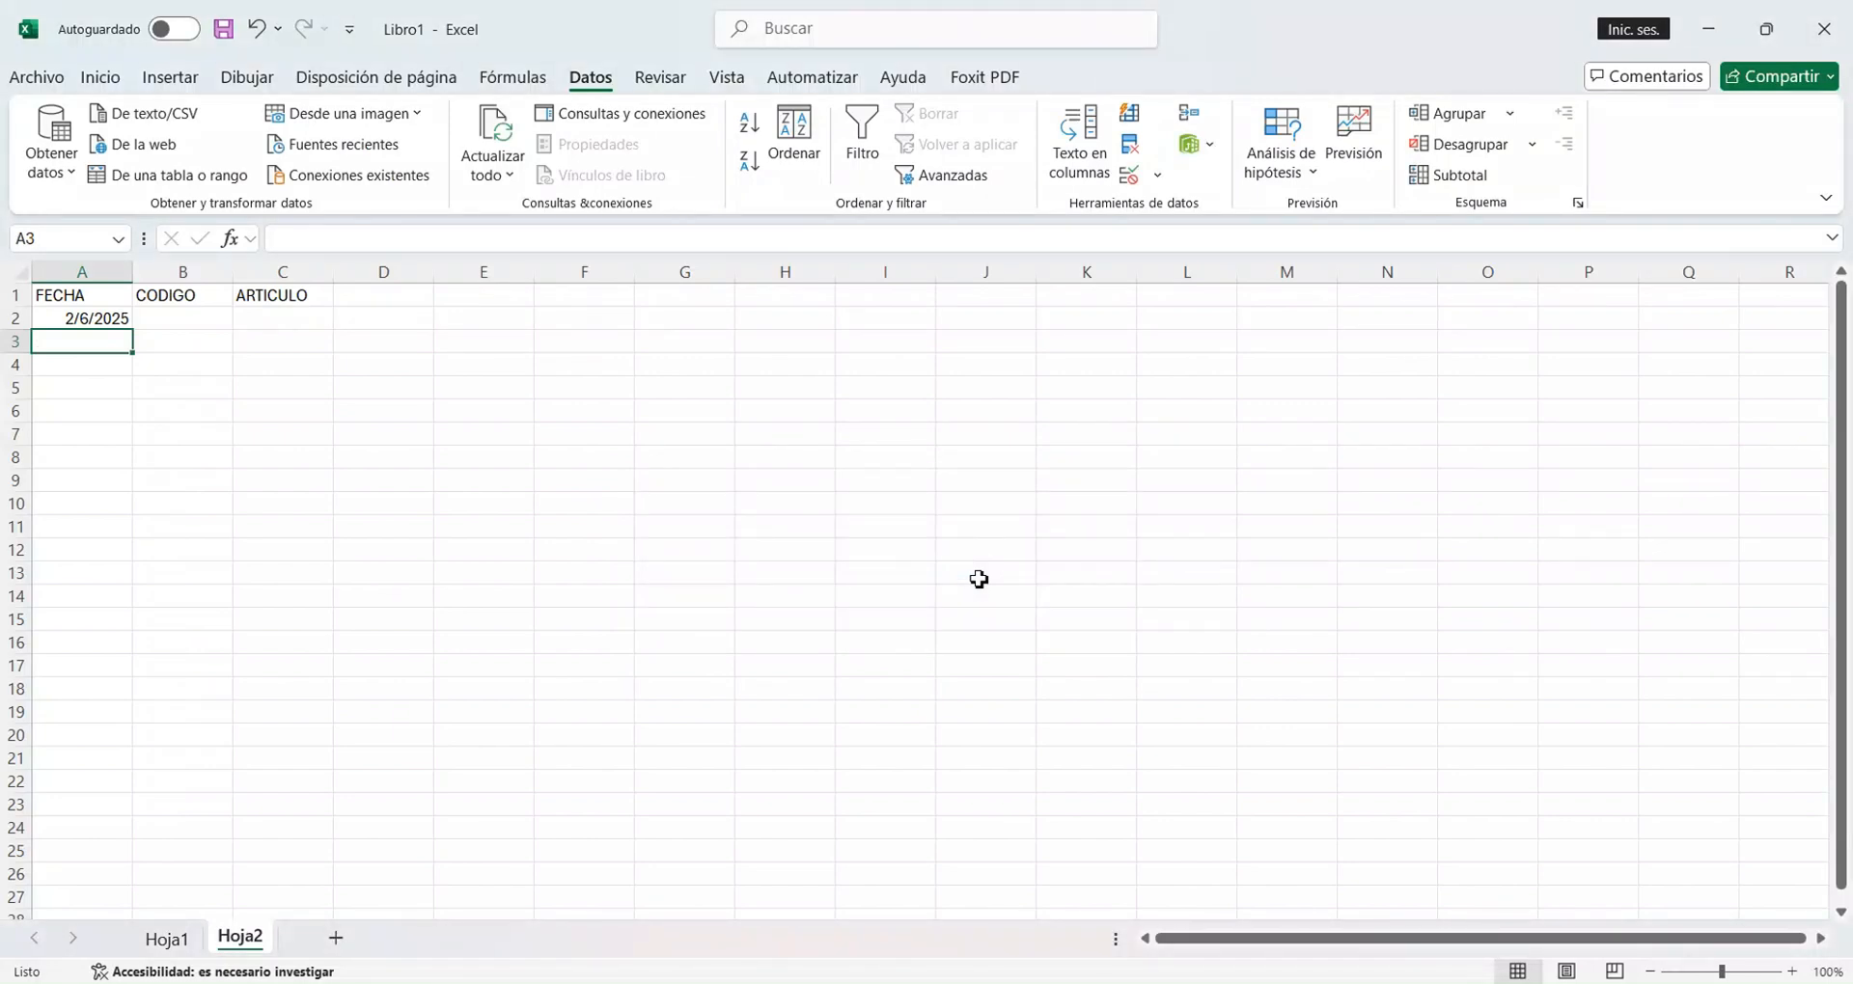
Enter the date 7/6/2025 in A3 under FECHA.
text(7/)
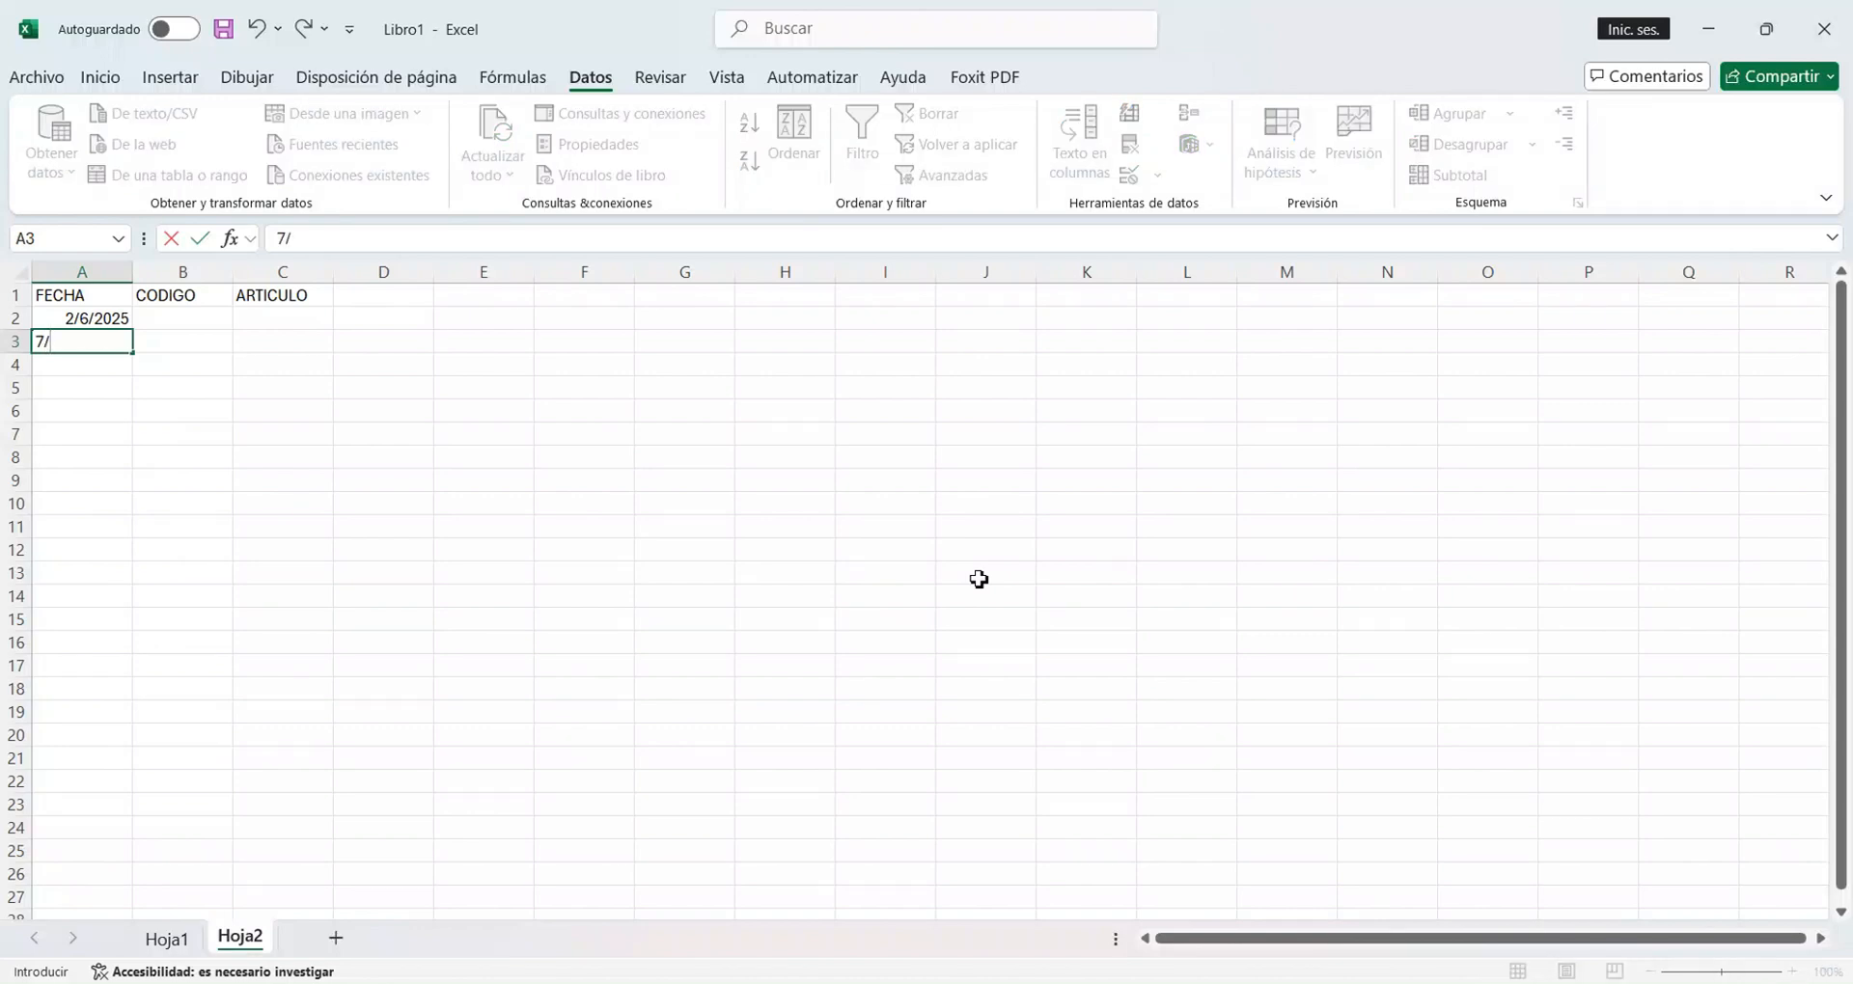
text(6/2025)
key(Return)
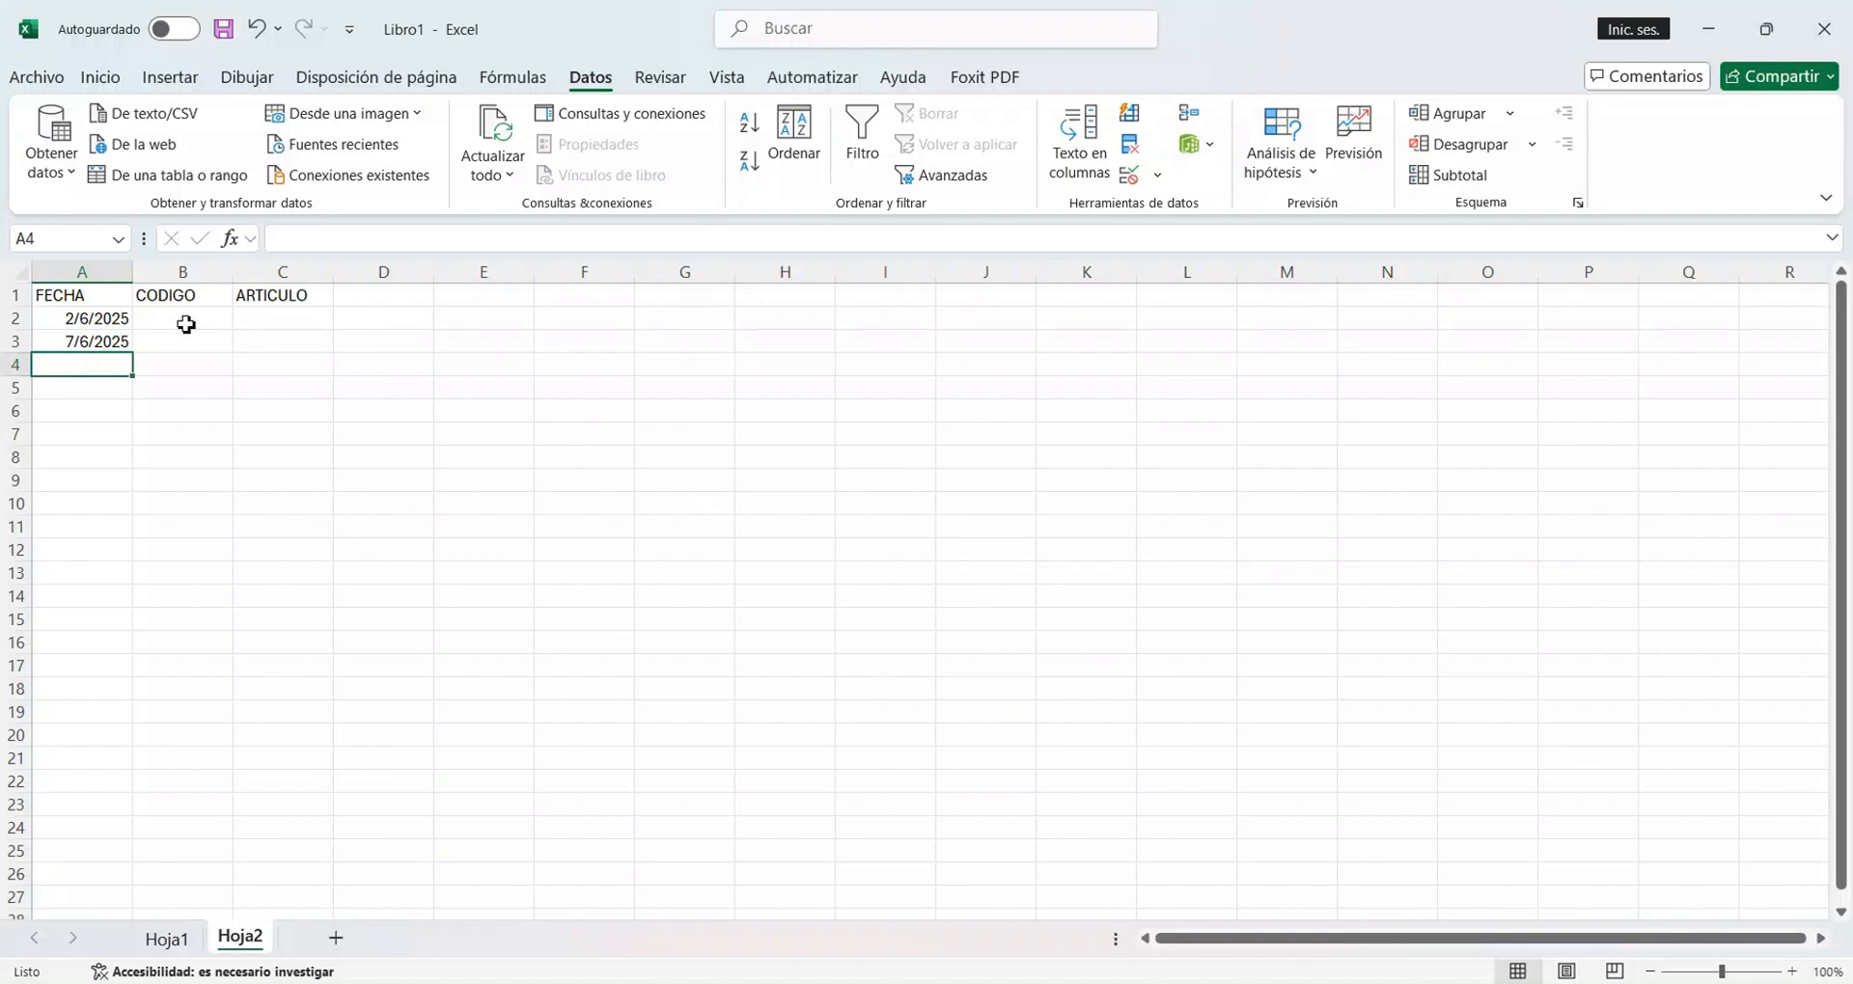
Start a data validation rule for B2:B10 that allows only Número entero values.
click(186, 324)
drag(186, 325, 192, 518)
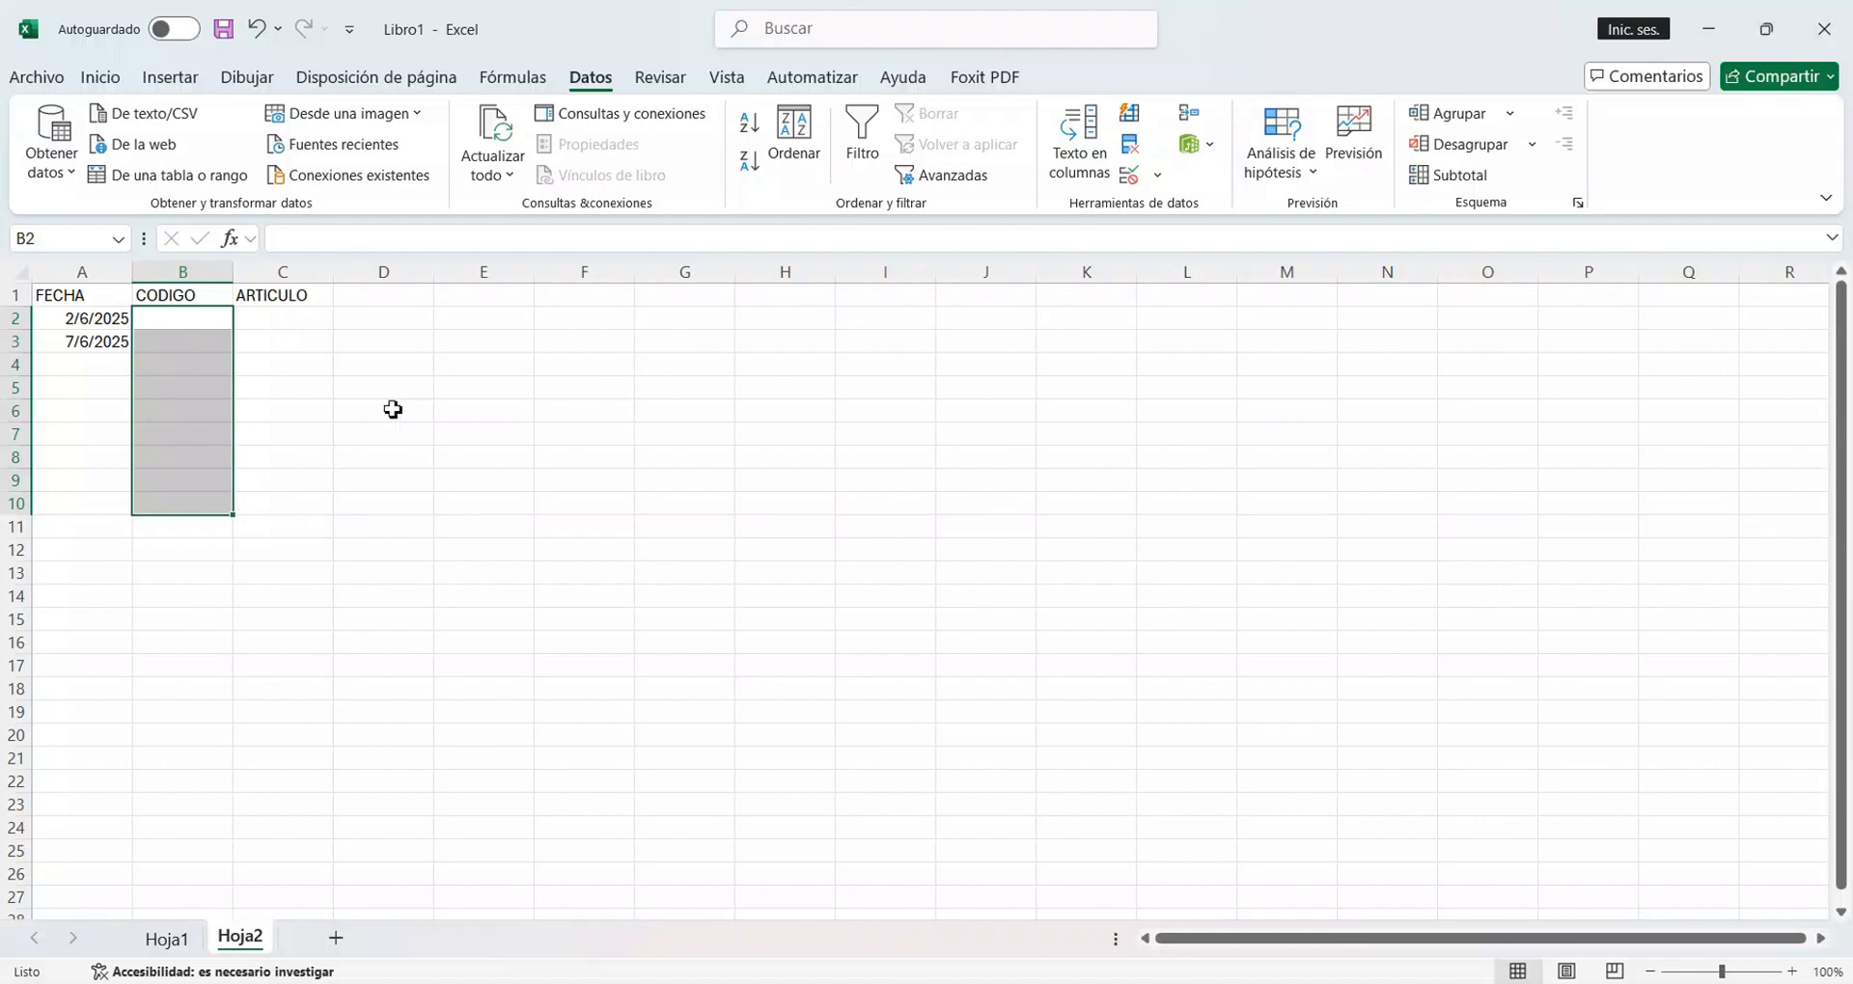
click(1161, 178)
click(1187, 212)
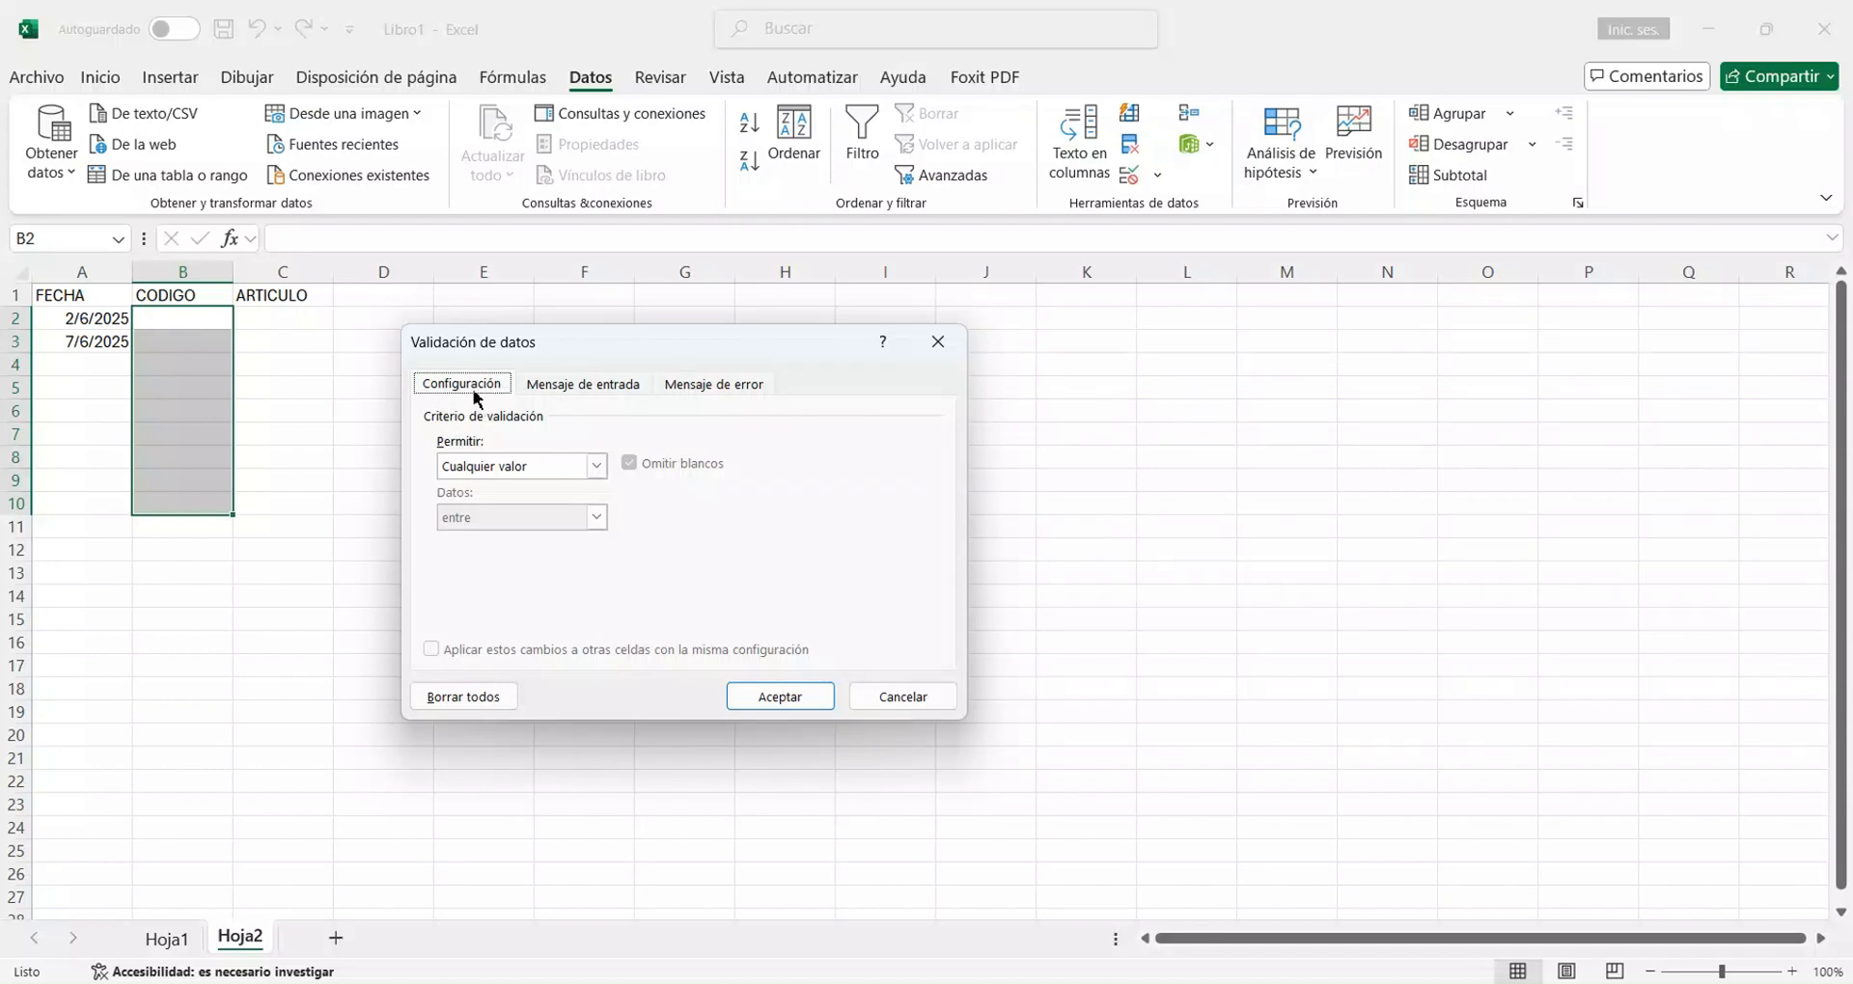
click(531, 466)
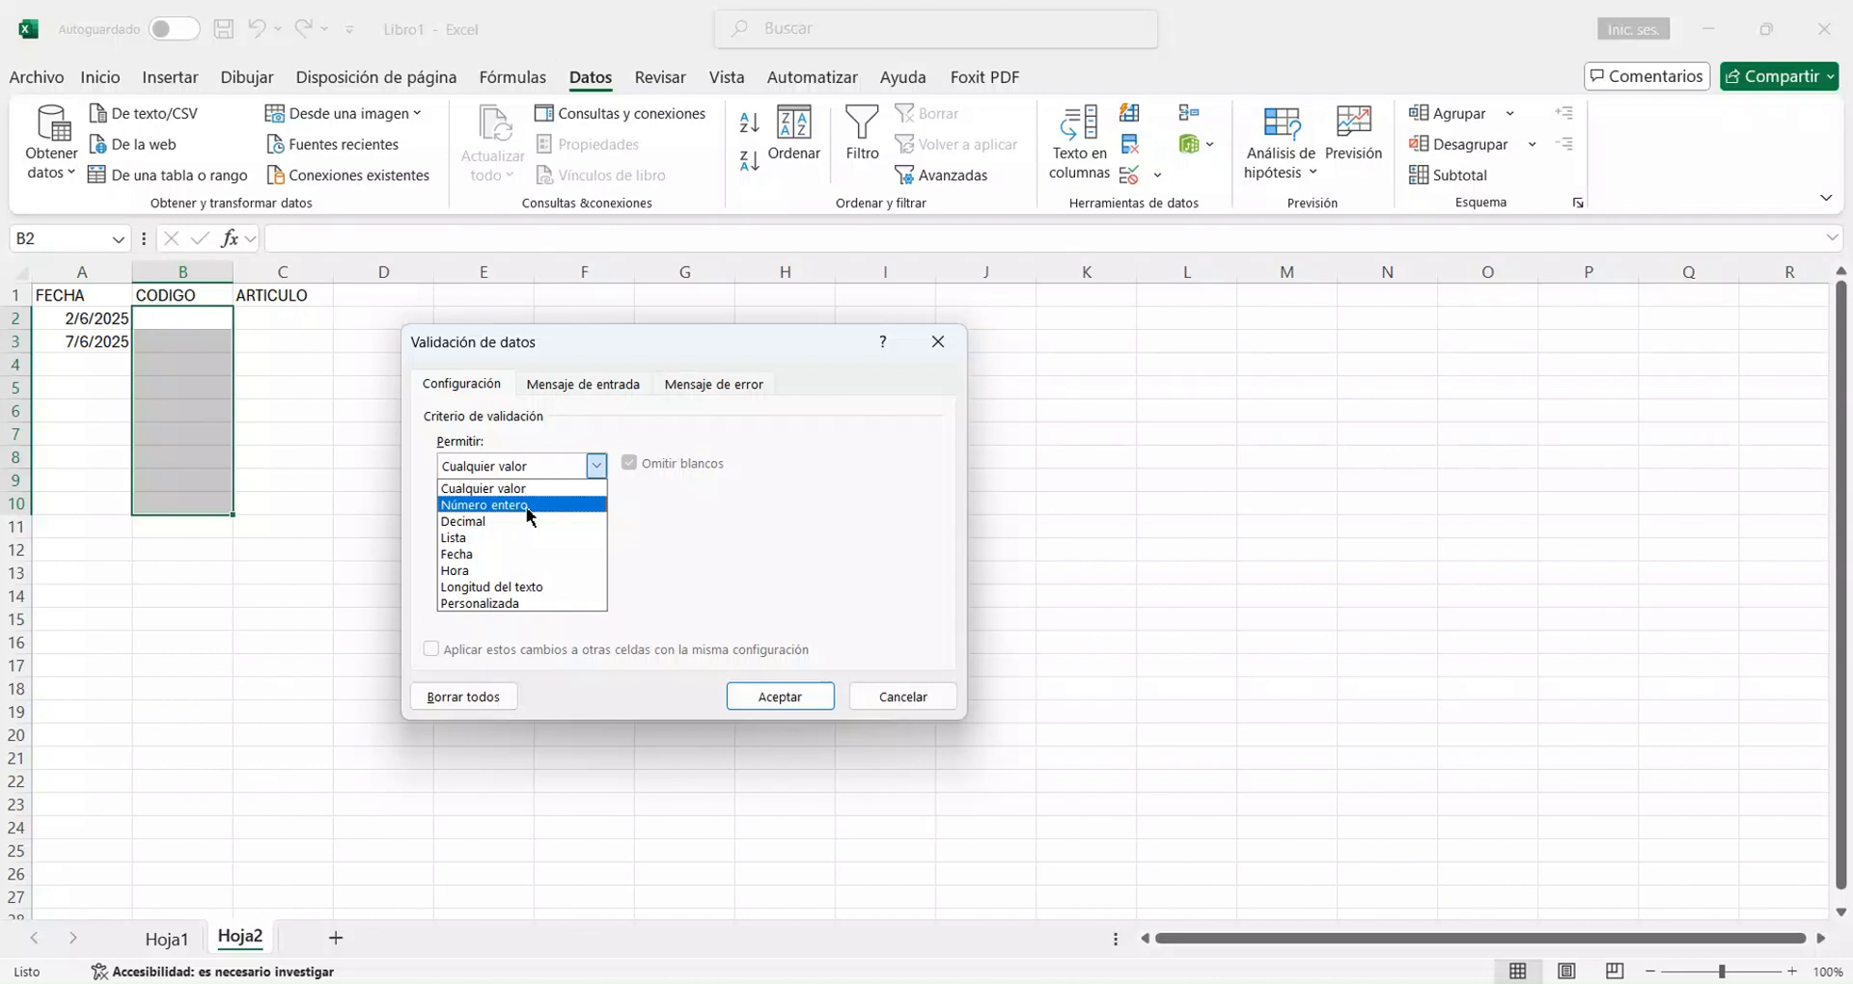
click(527, 506)
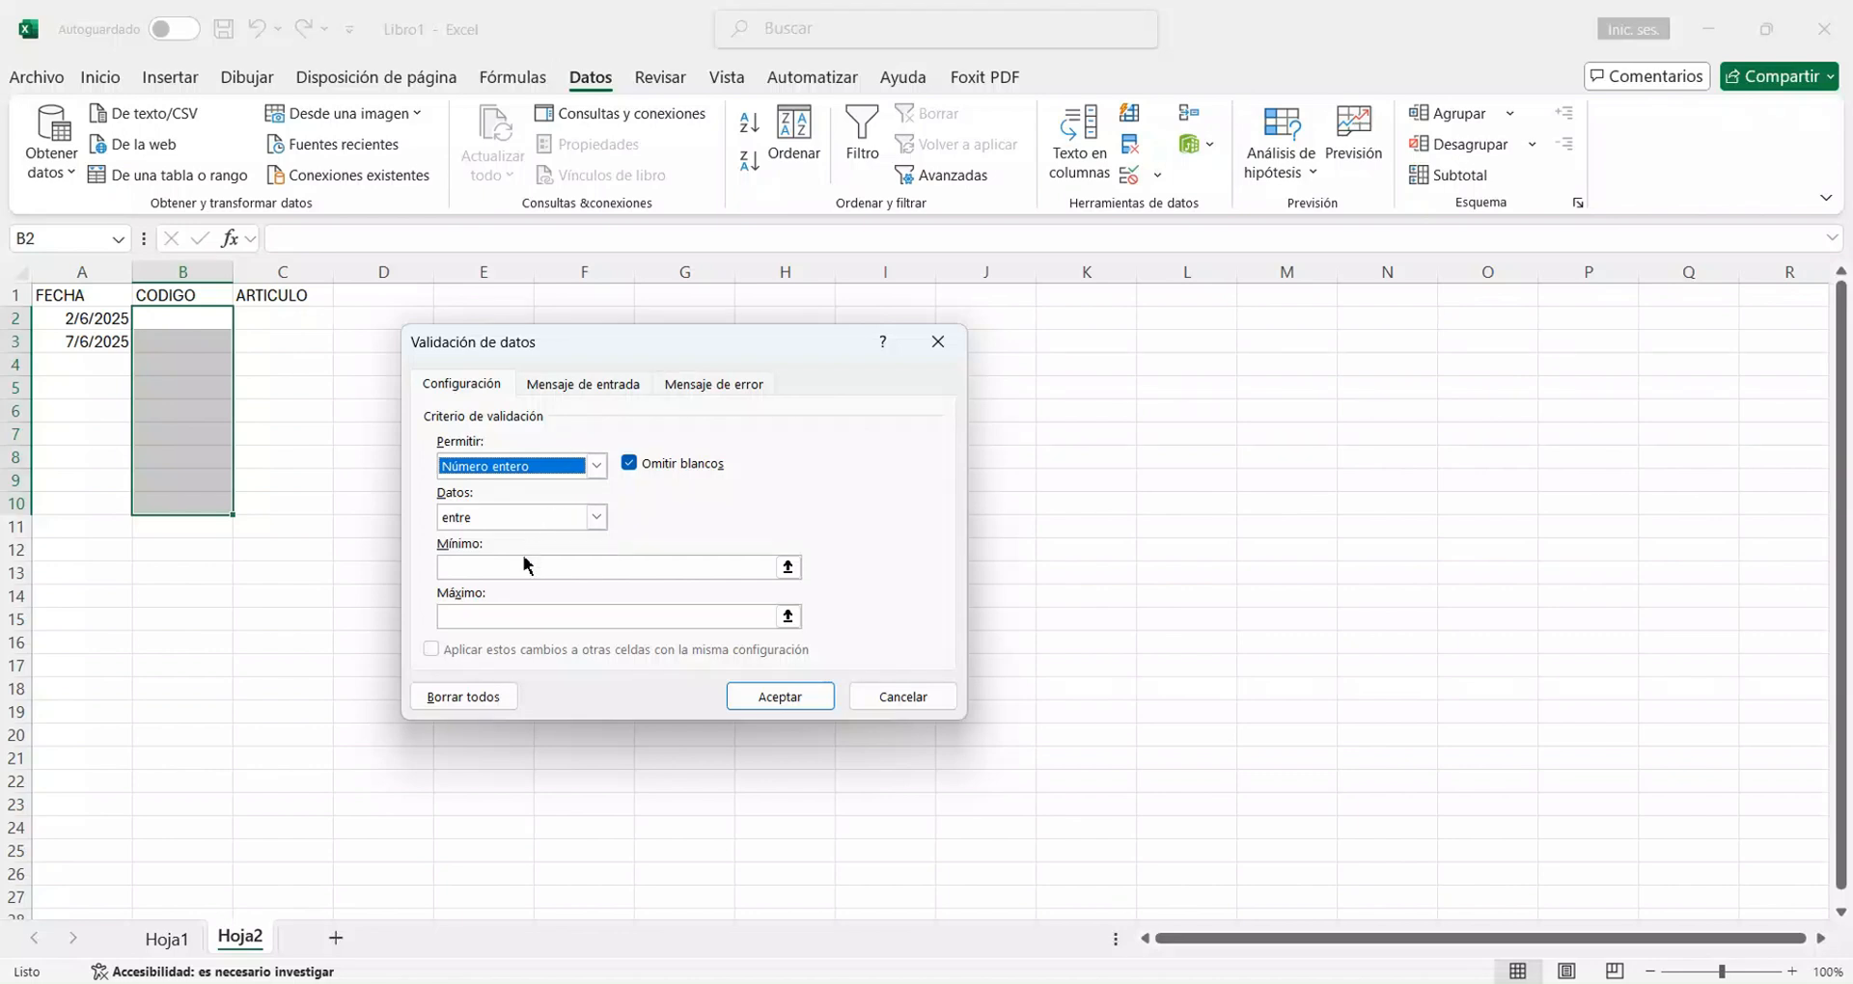
Set the whole-number rule's minimum to 1 and maximum to 10, and apply it to the CODIGO cells.
click(541, 577)
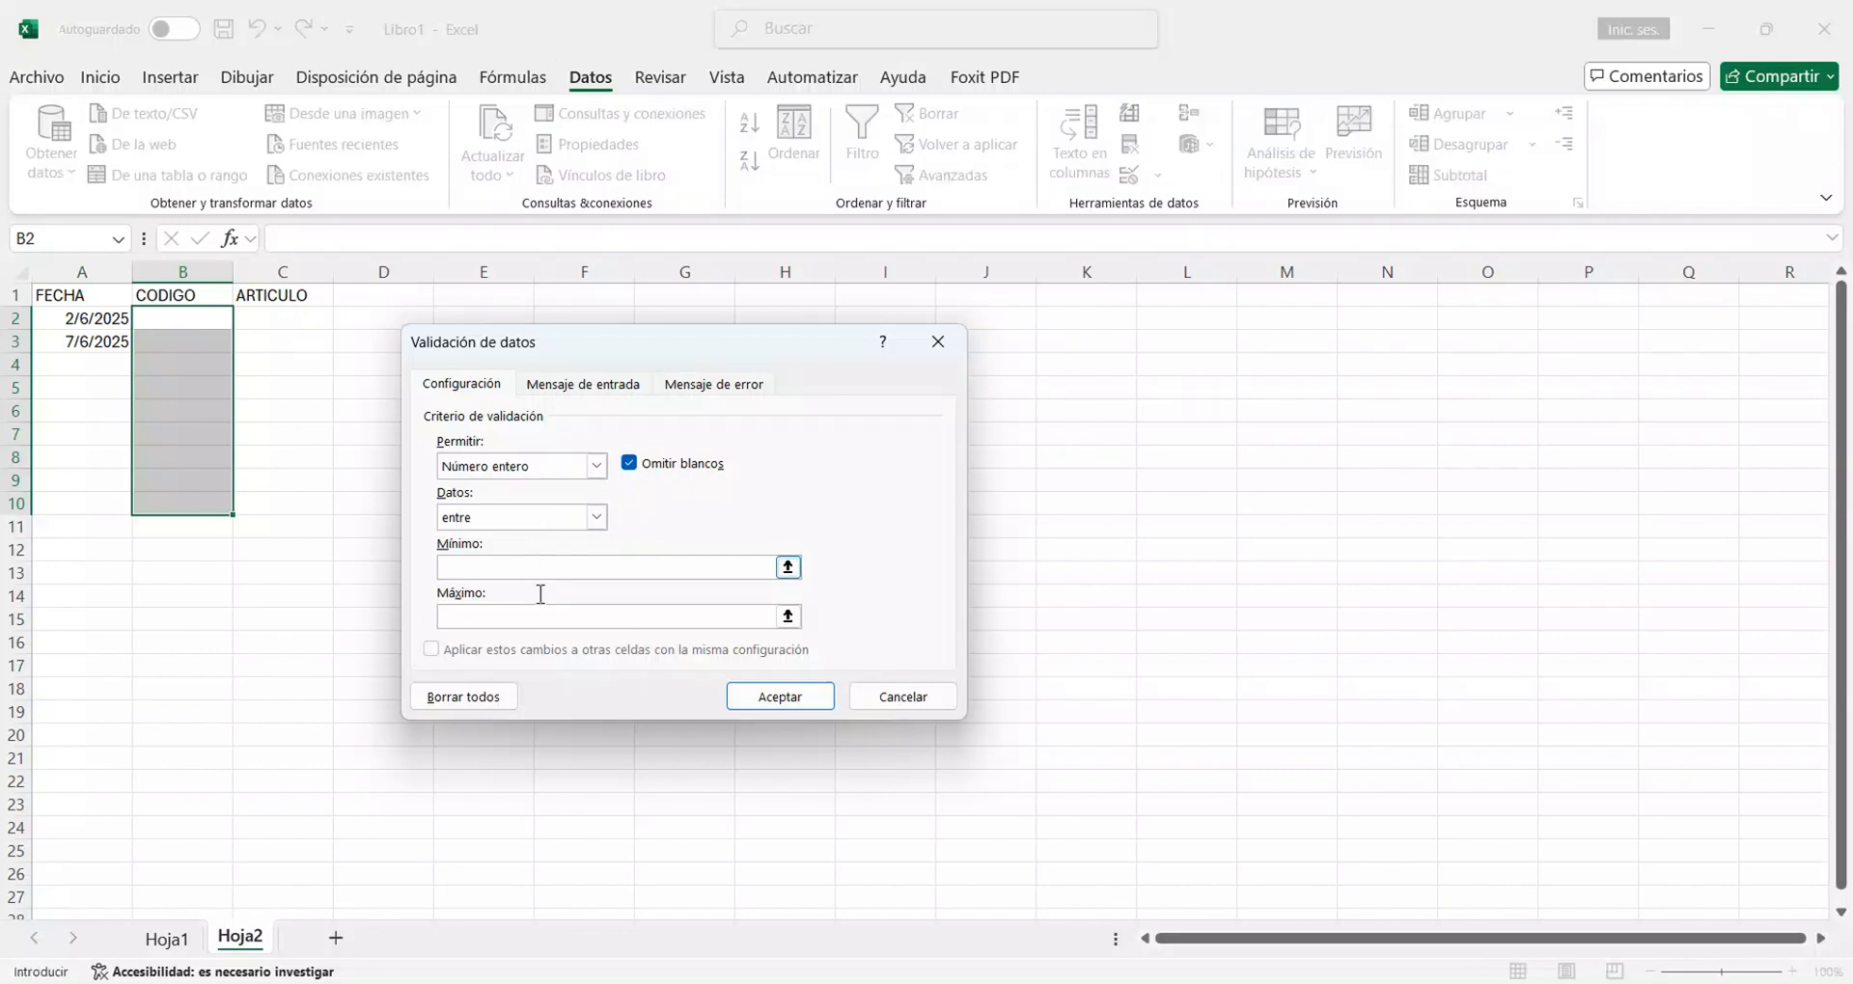
text(1)
click(540, 617)
text(10)
click(777, 698)
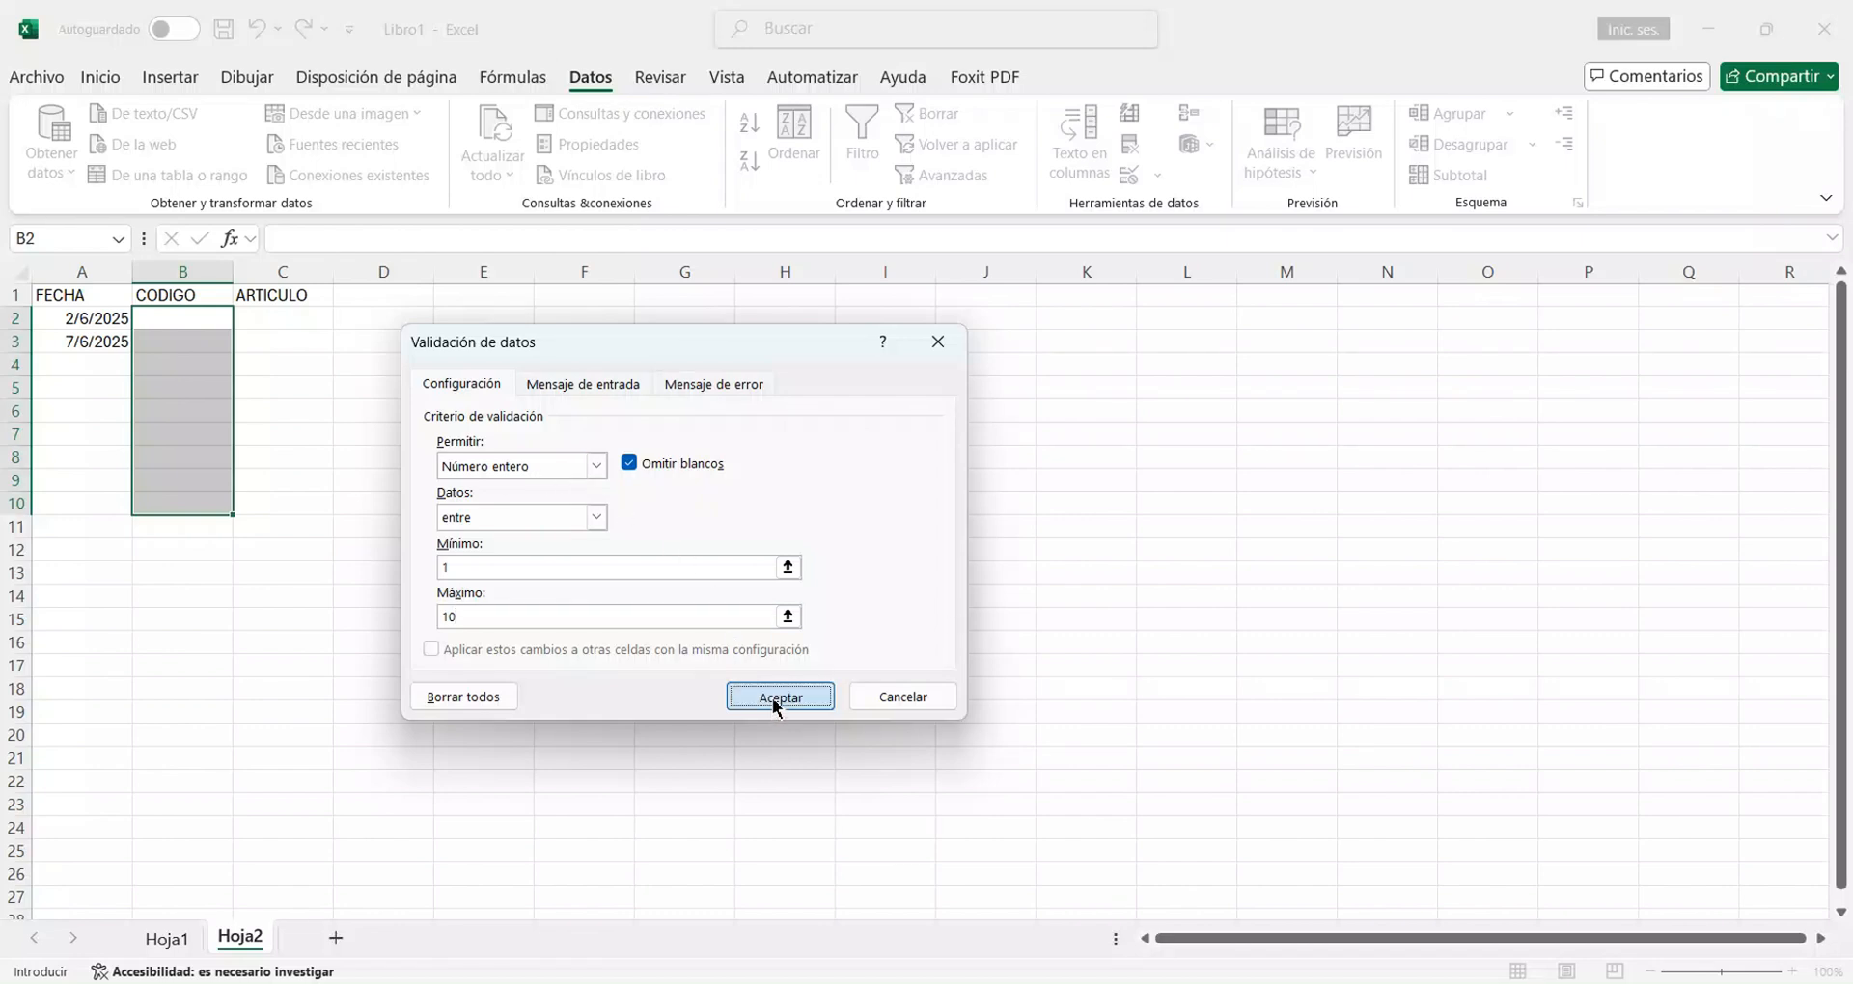
Enter the codes 5 in B2 and 7 in B3 under CODIGO.
click(214, 330)
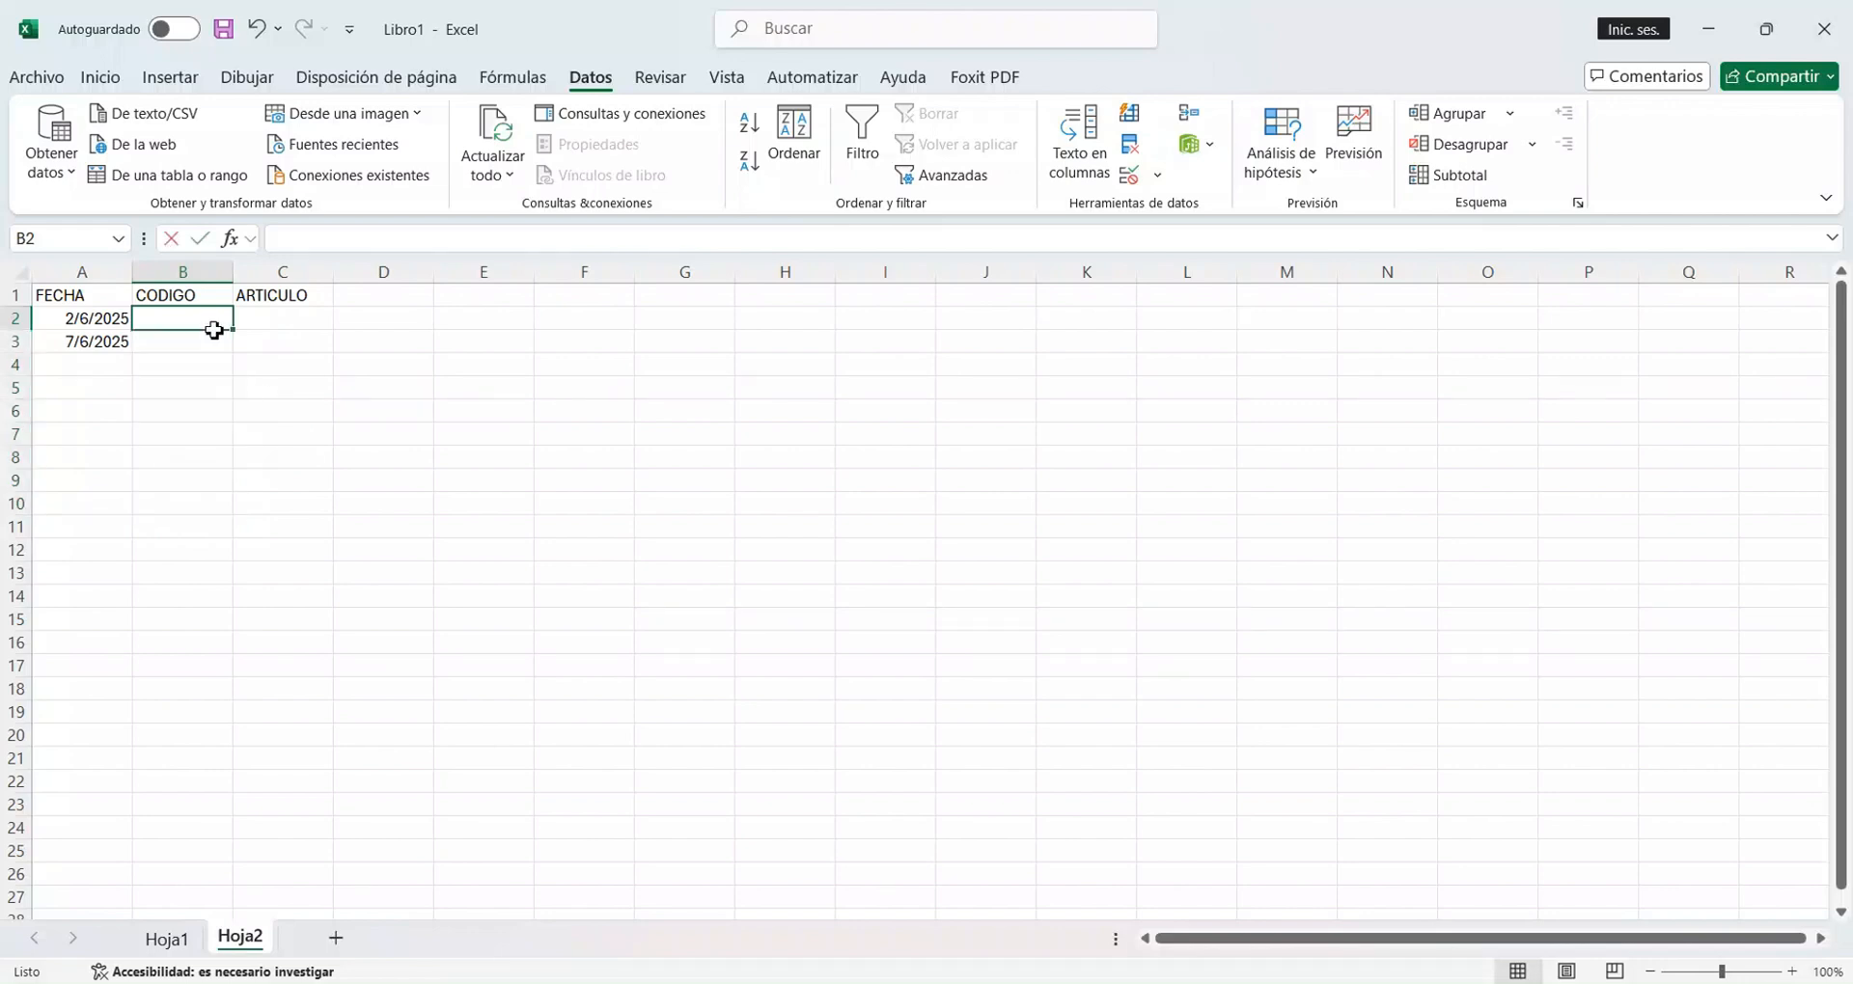
text(5)
key(Return)
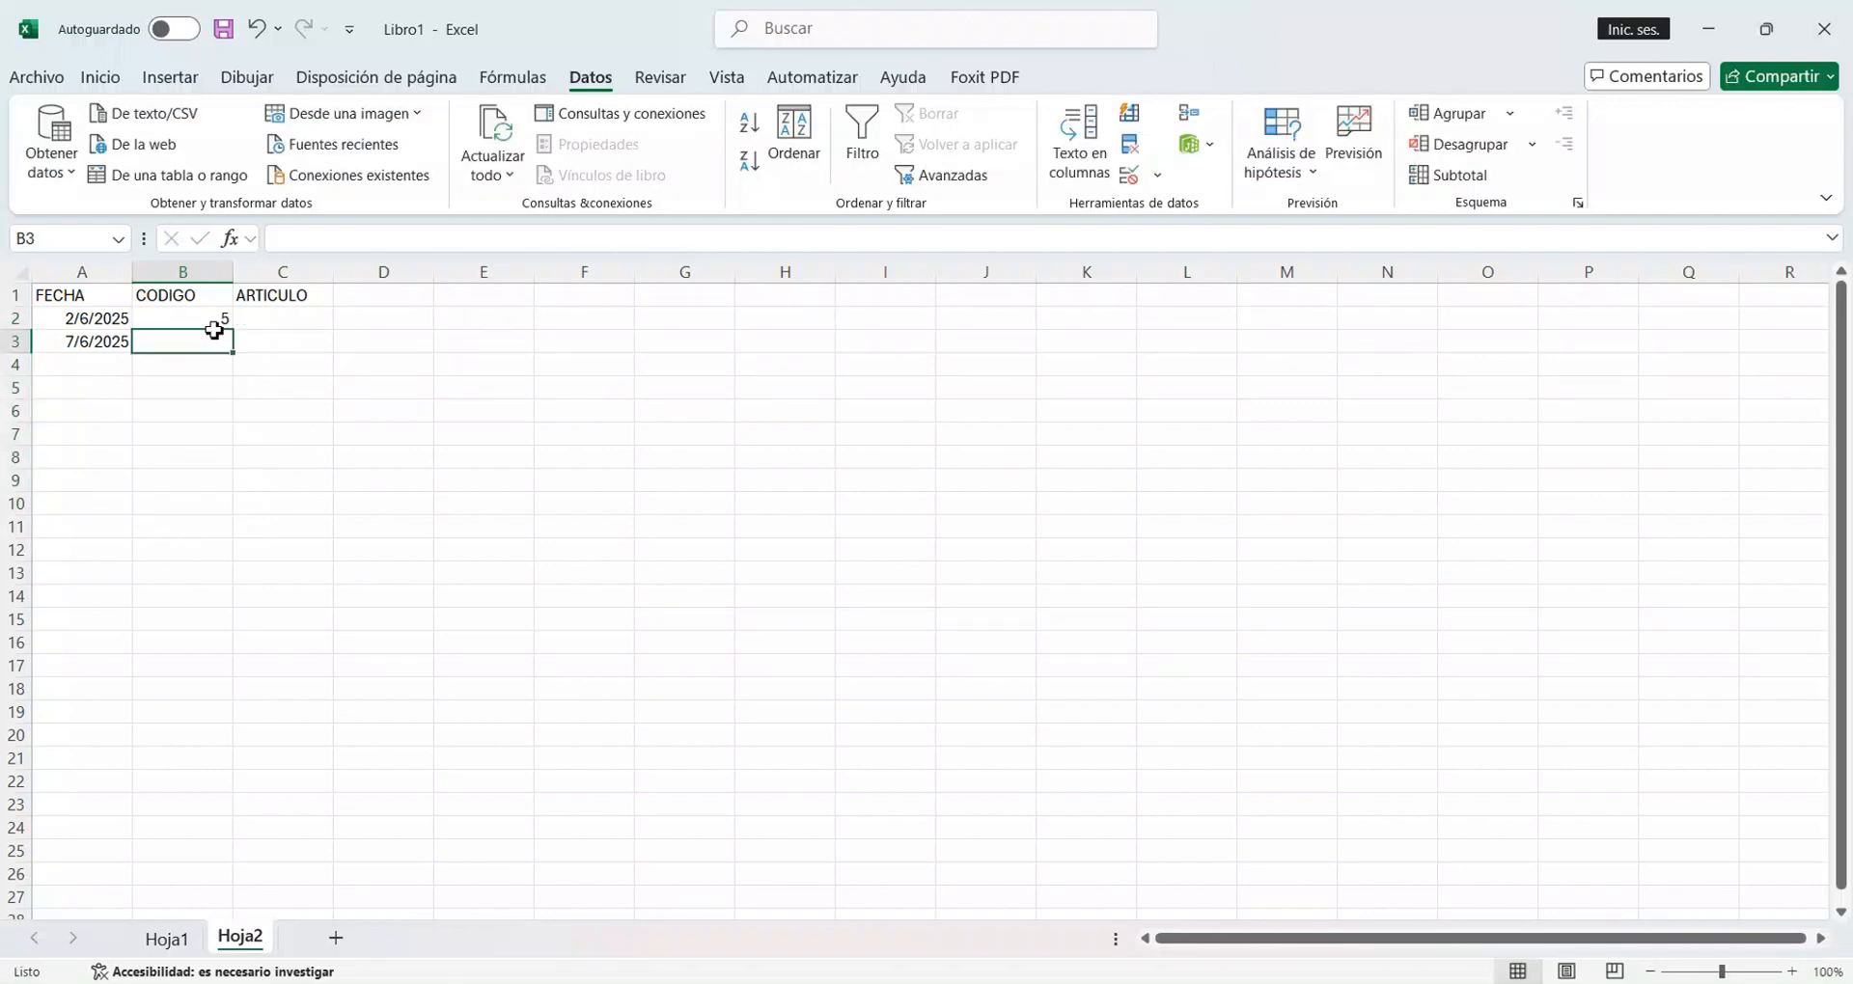
text(7)
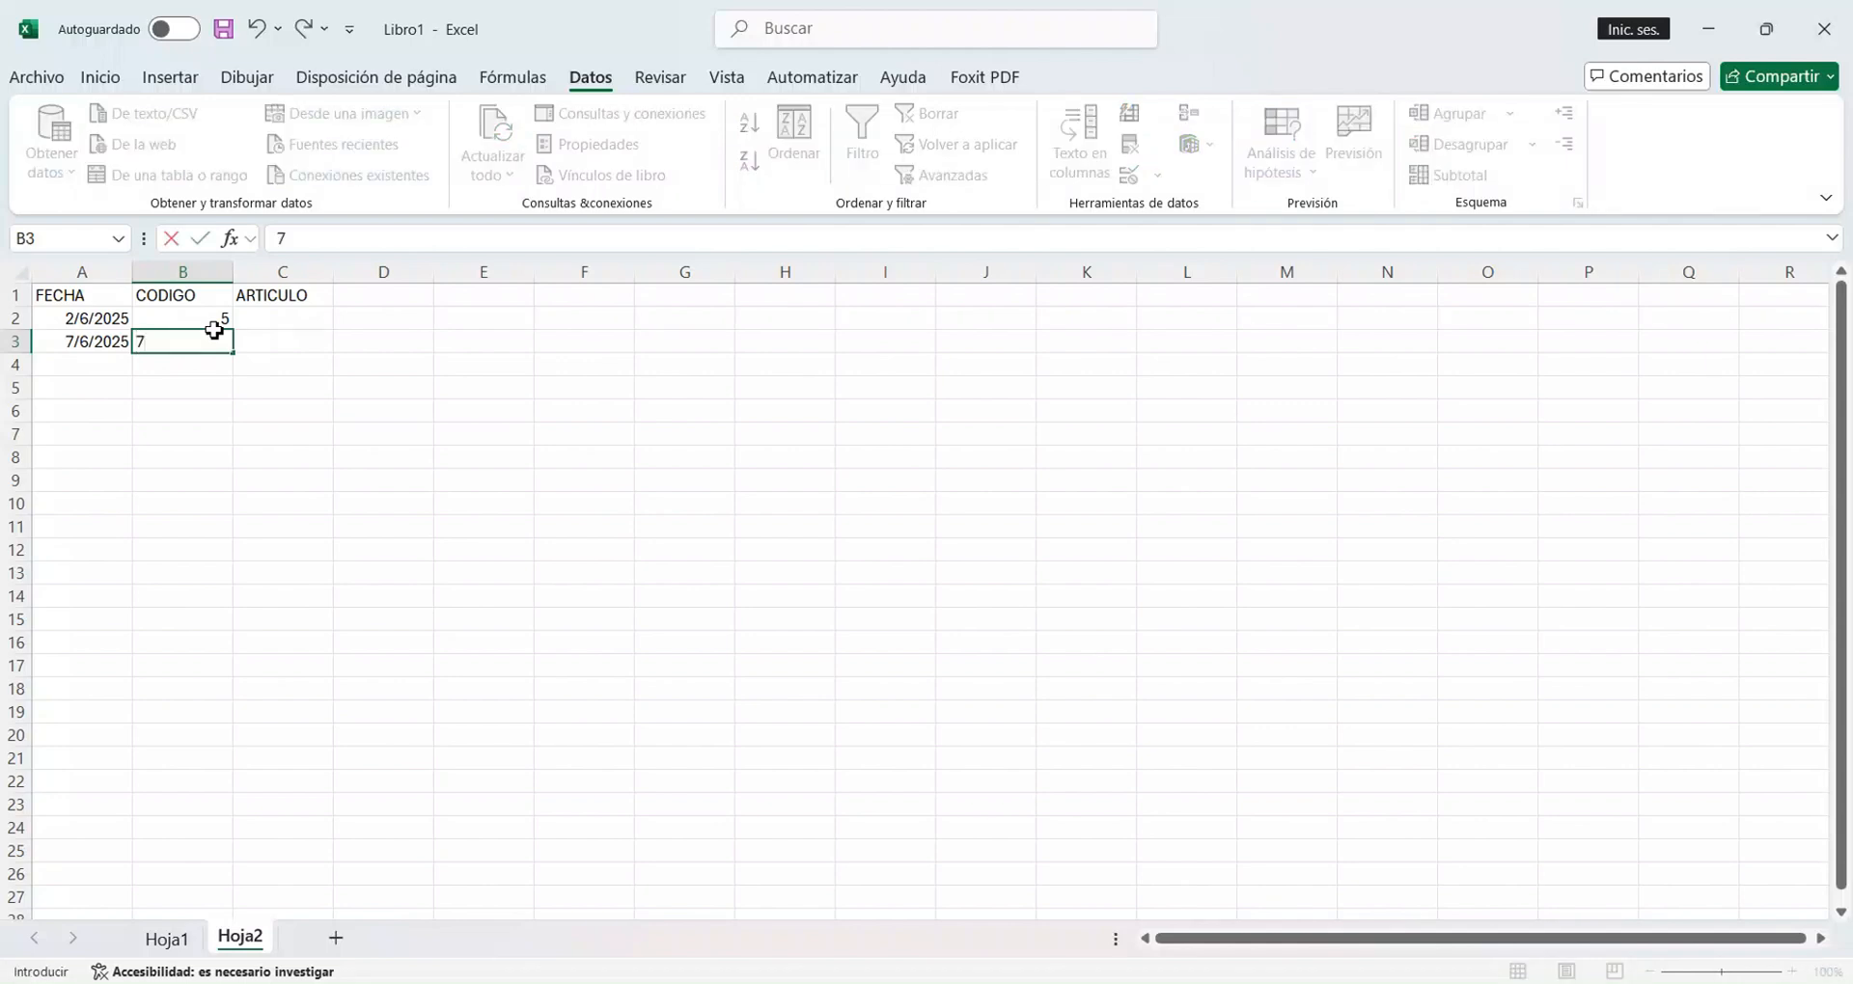
key(Return)
Test the whole-number validation by trying to enter 11 in B4, and cancel the entry.
text(11)
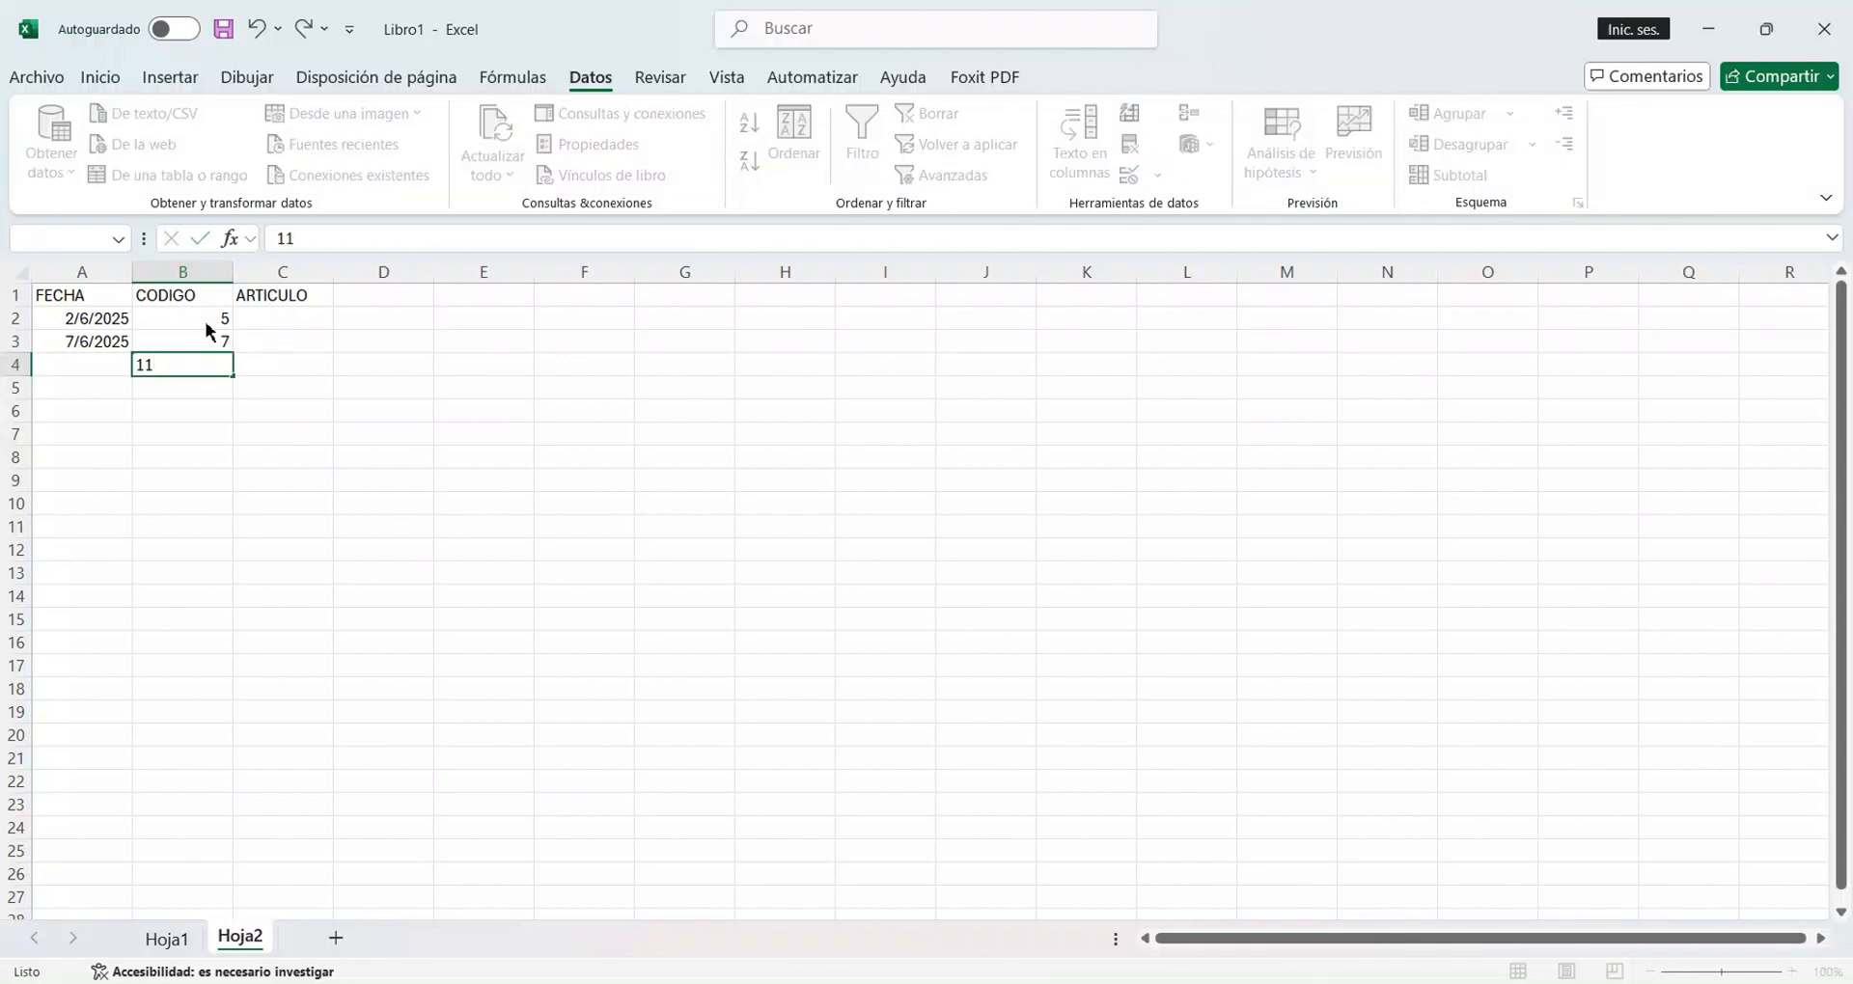
key(Return)
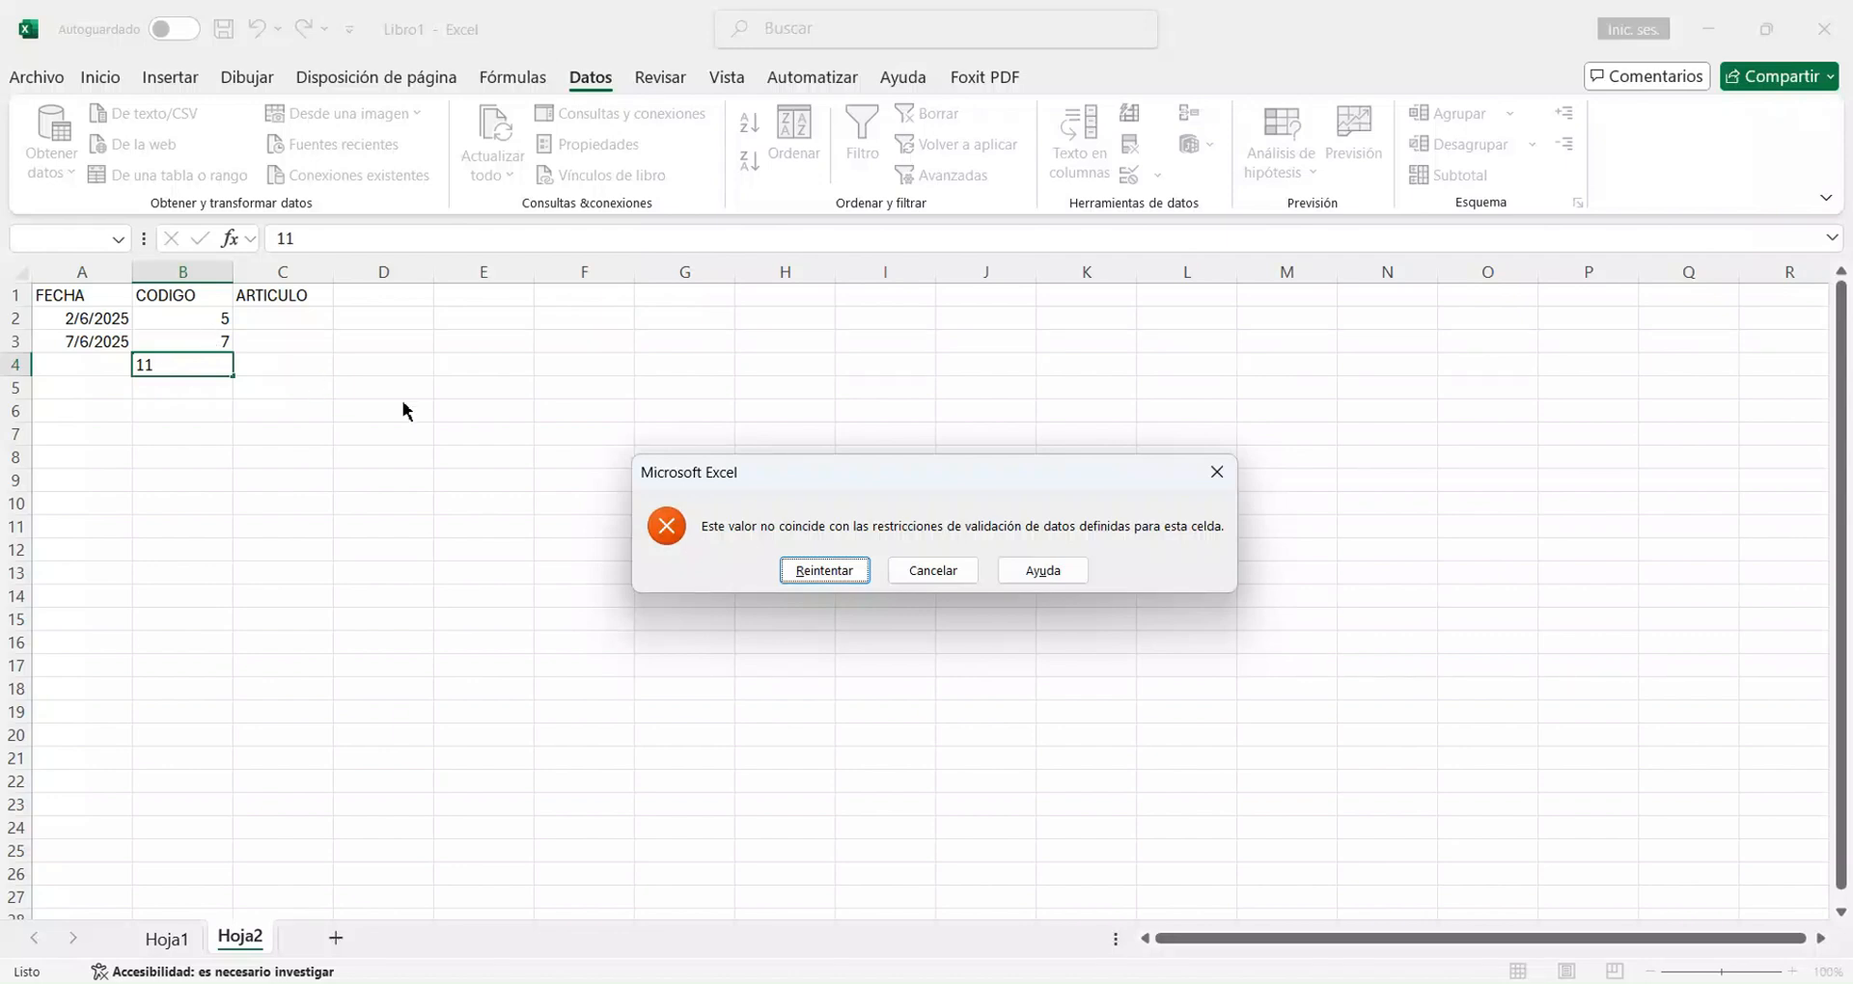
click(960, 573)
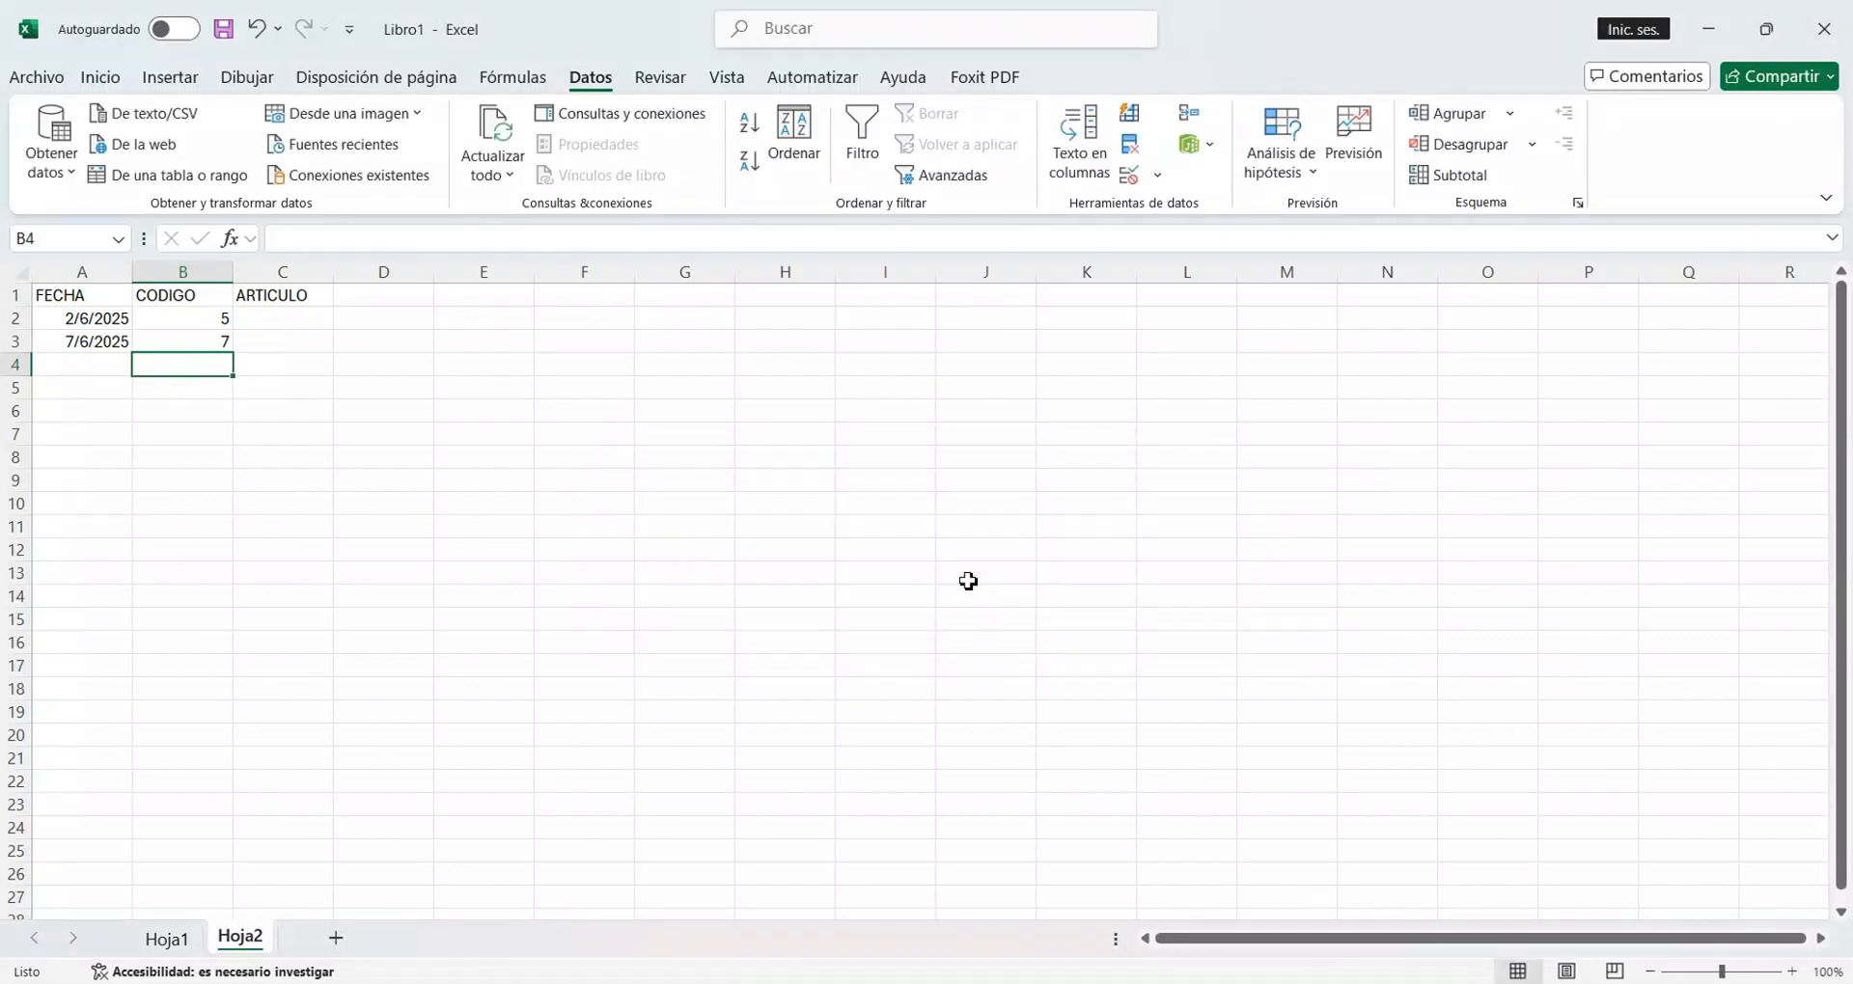
Enter the codes 10 in B4 and 9 in B5 under CODIGO.
text(10)
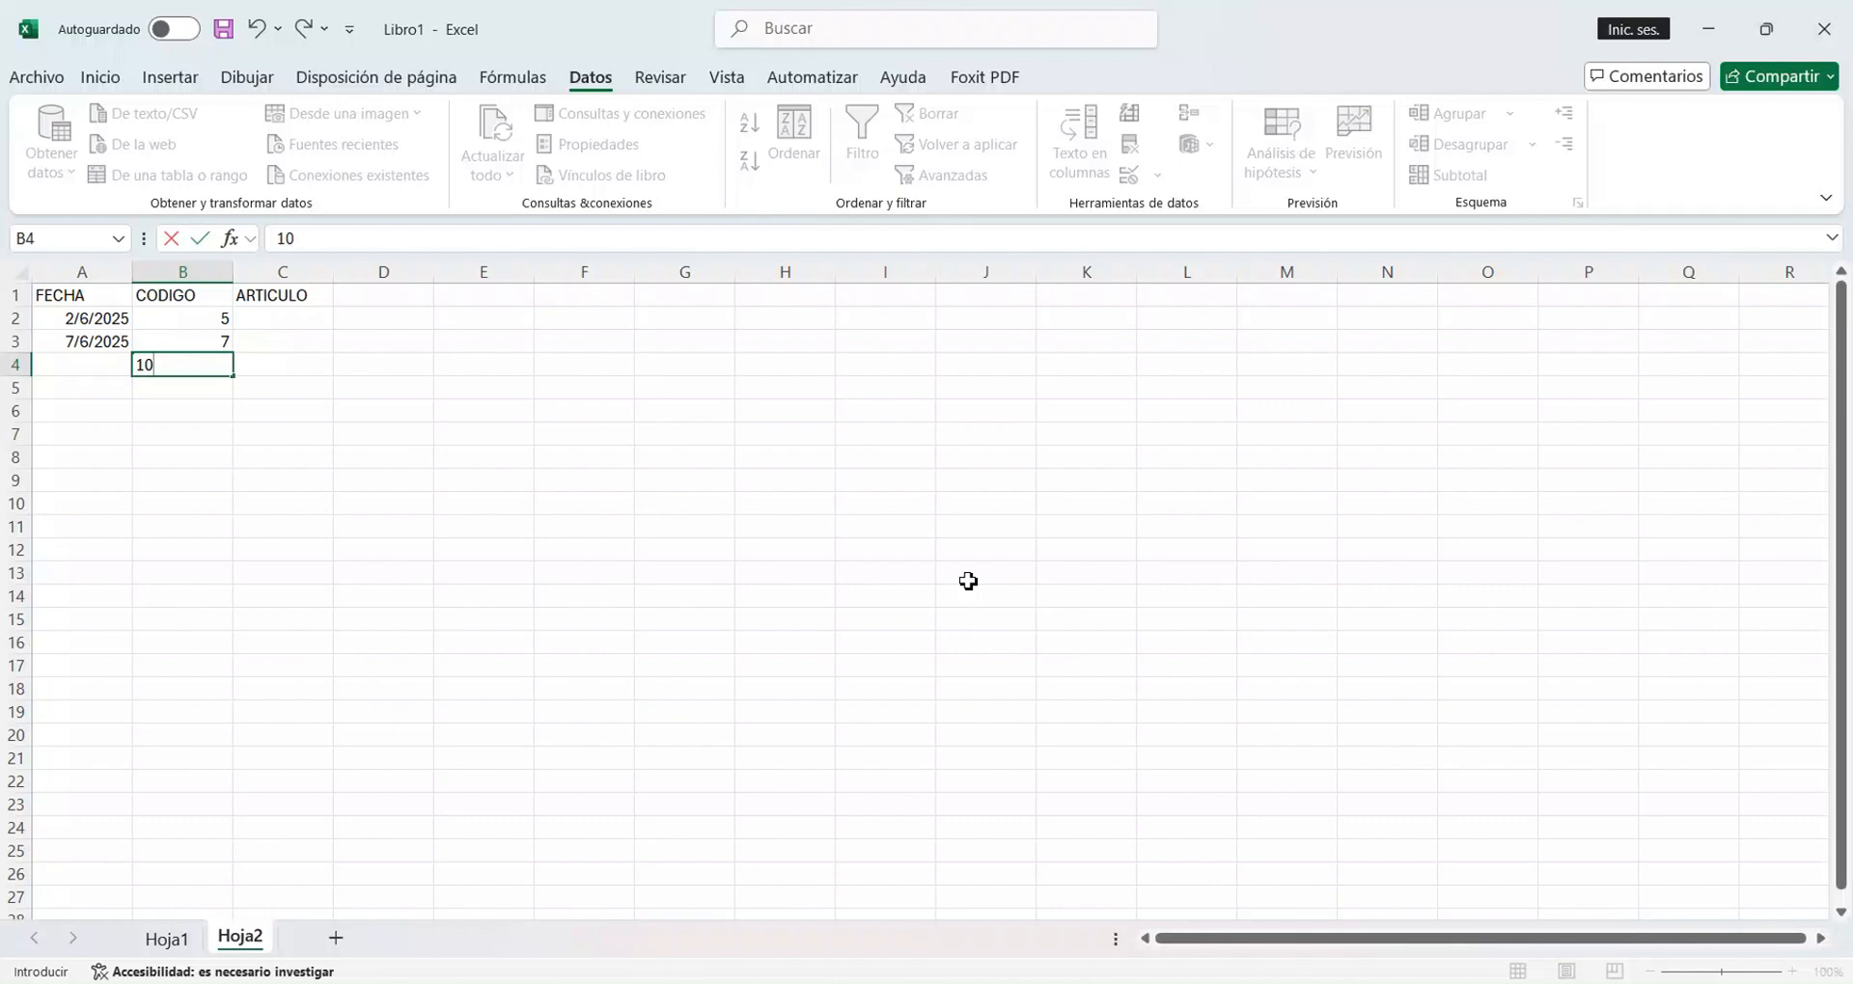
key(Return)
text(9)
key(Return)
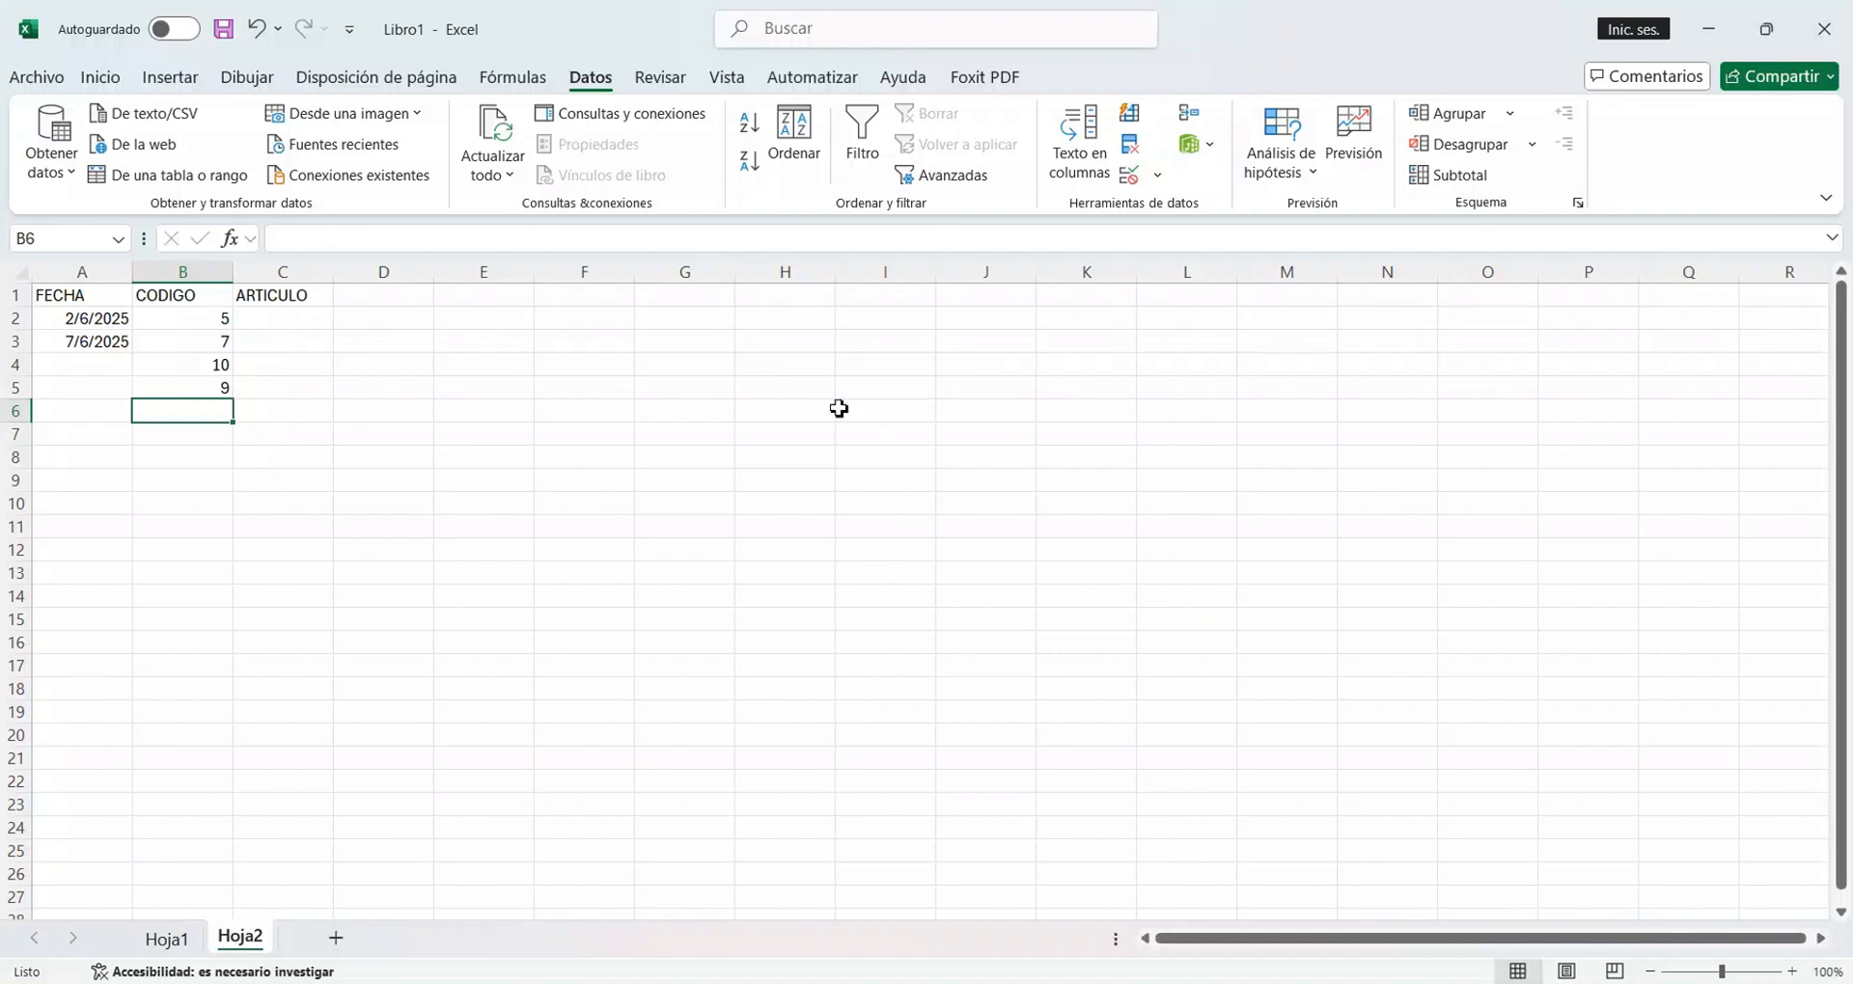
Add a new sheet to the workbook and enter the heading ARTICULOS in A1.
click(336, 938)
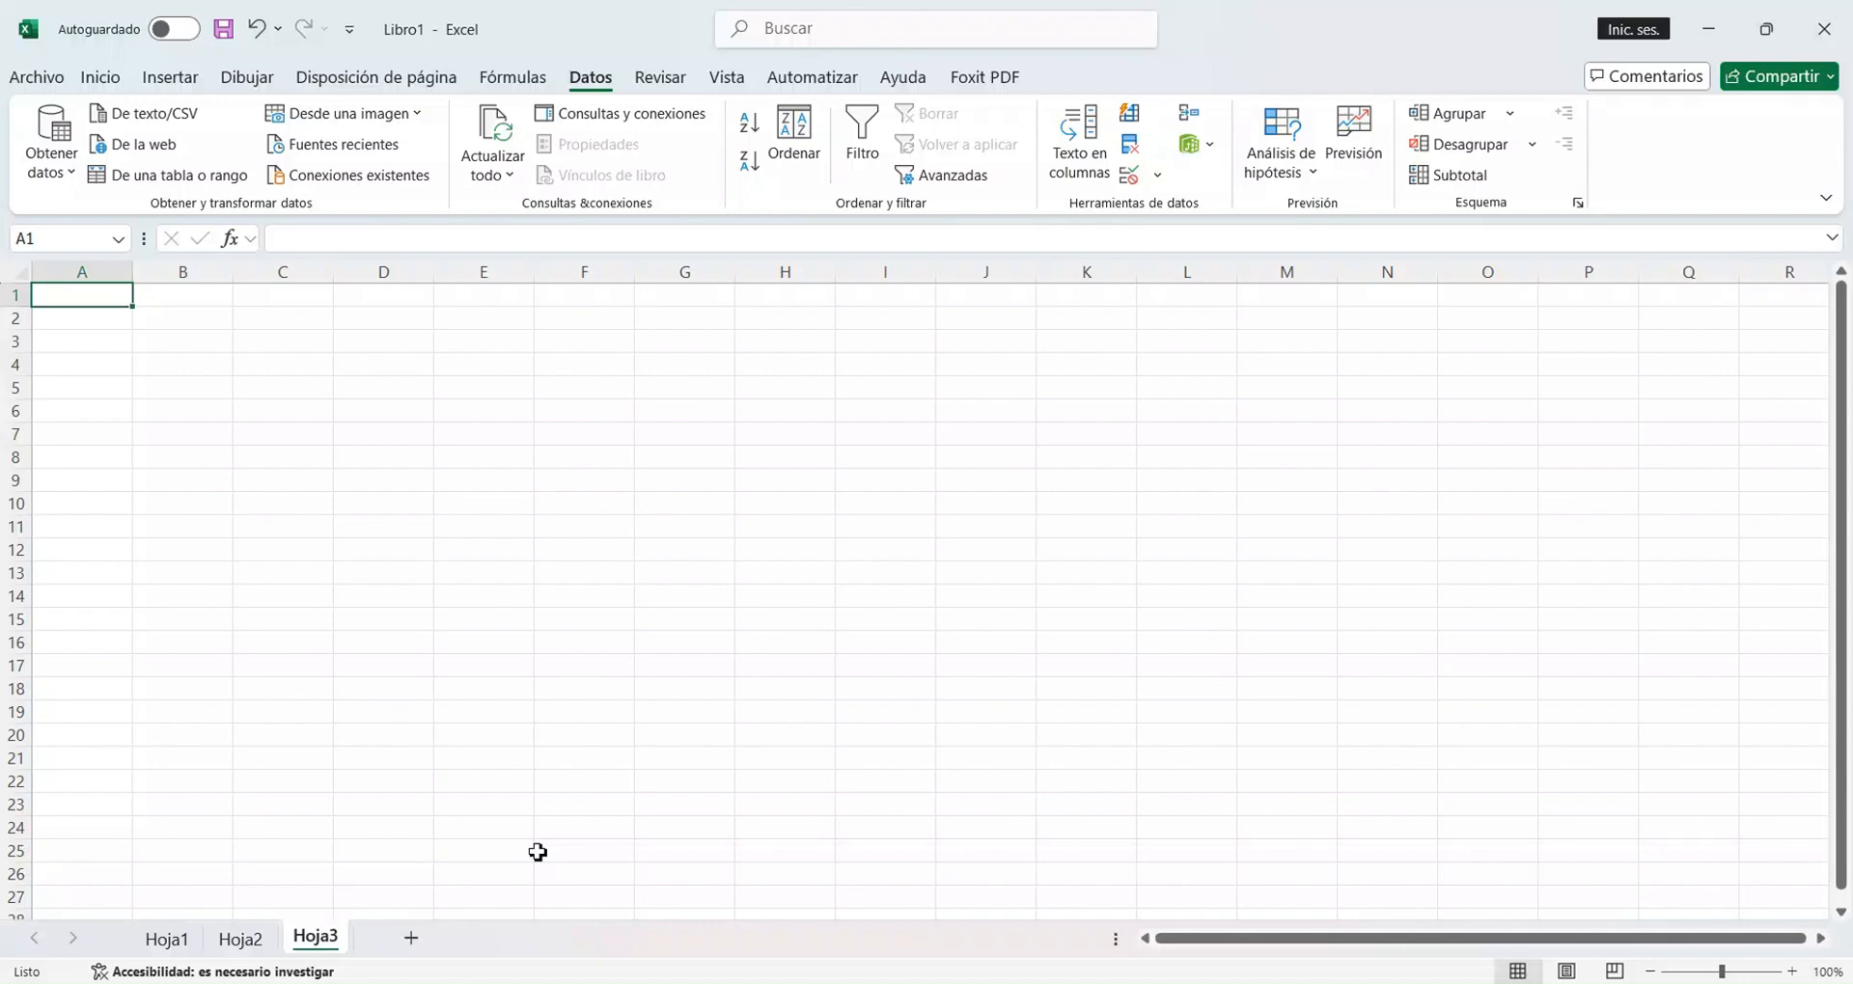
text(ART)
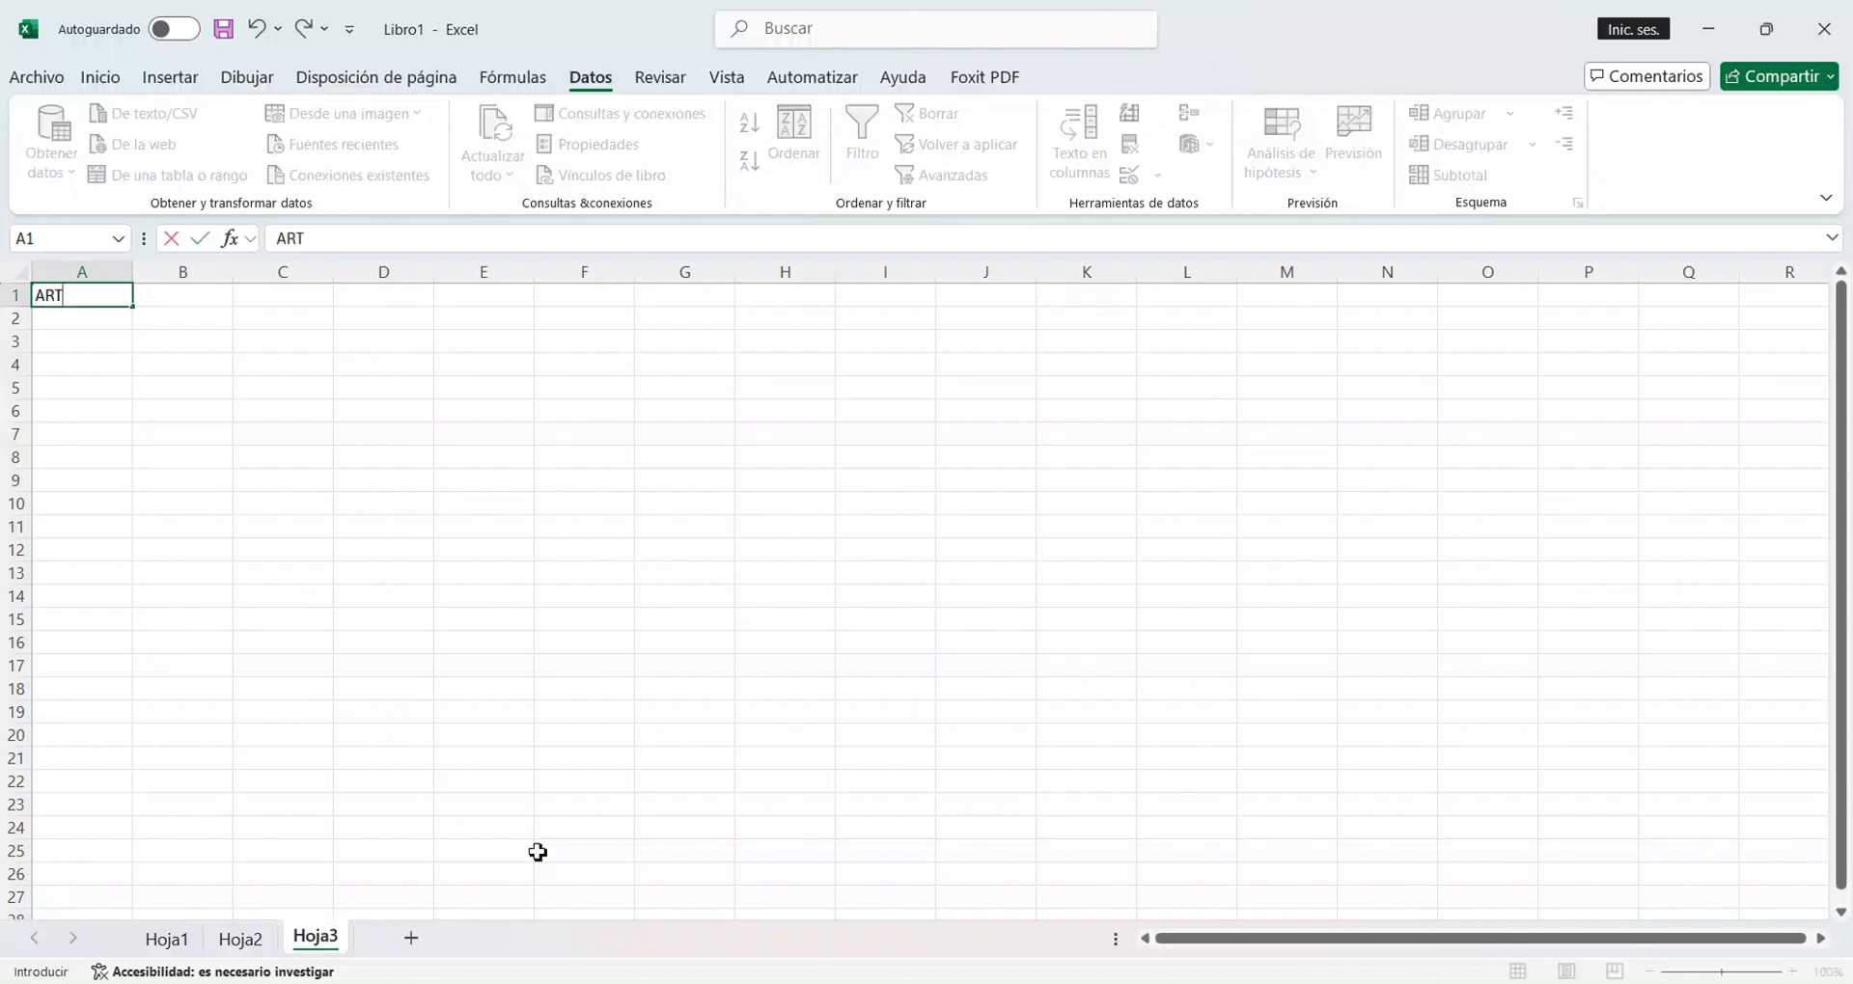
text(ICULOAS)
key(BackSpace)
key(BackSpace)
text(S)
key(Return)
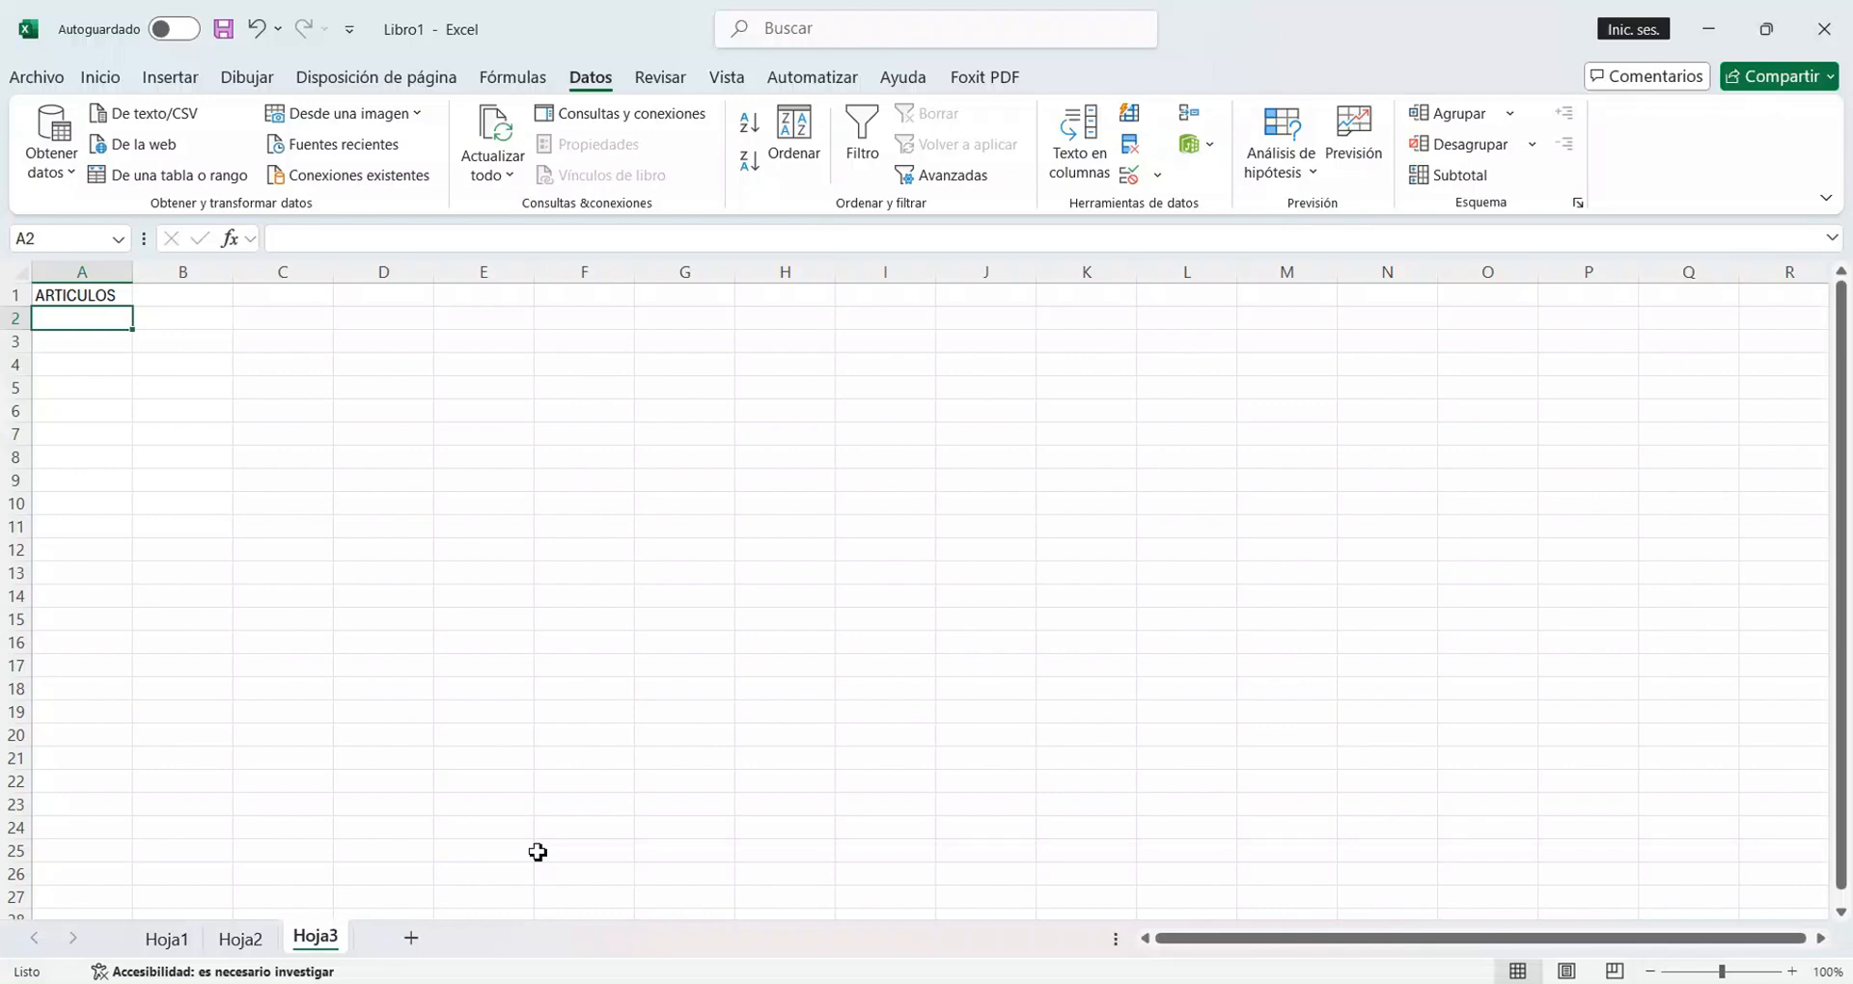
List the items LAPIZ, LAPICERA, GOMA DE BORRAR and TEMPERA in A2:A5 under ARTICULOS.
text(LA)
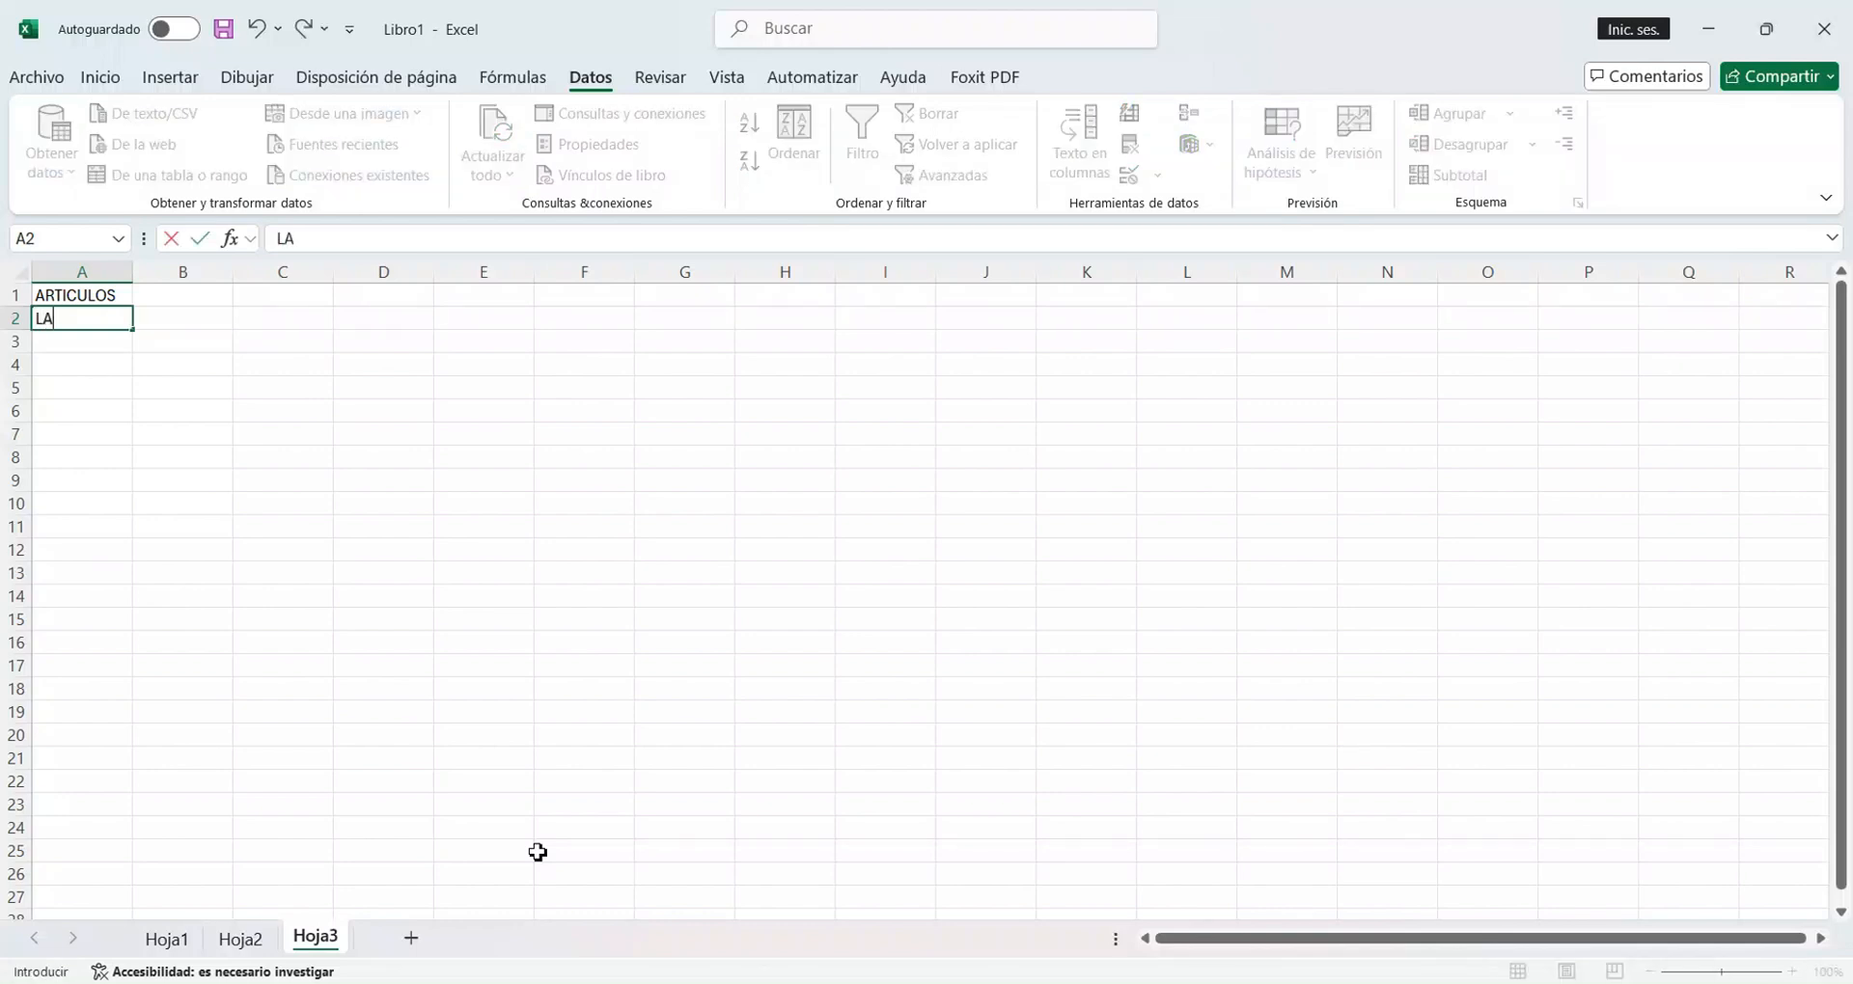
text(PIZ)
key(Return)
text(LAPI)
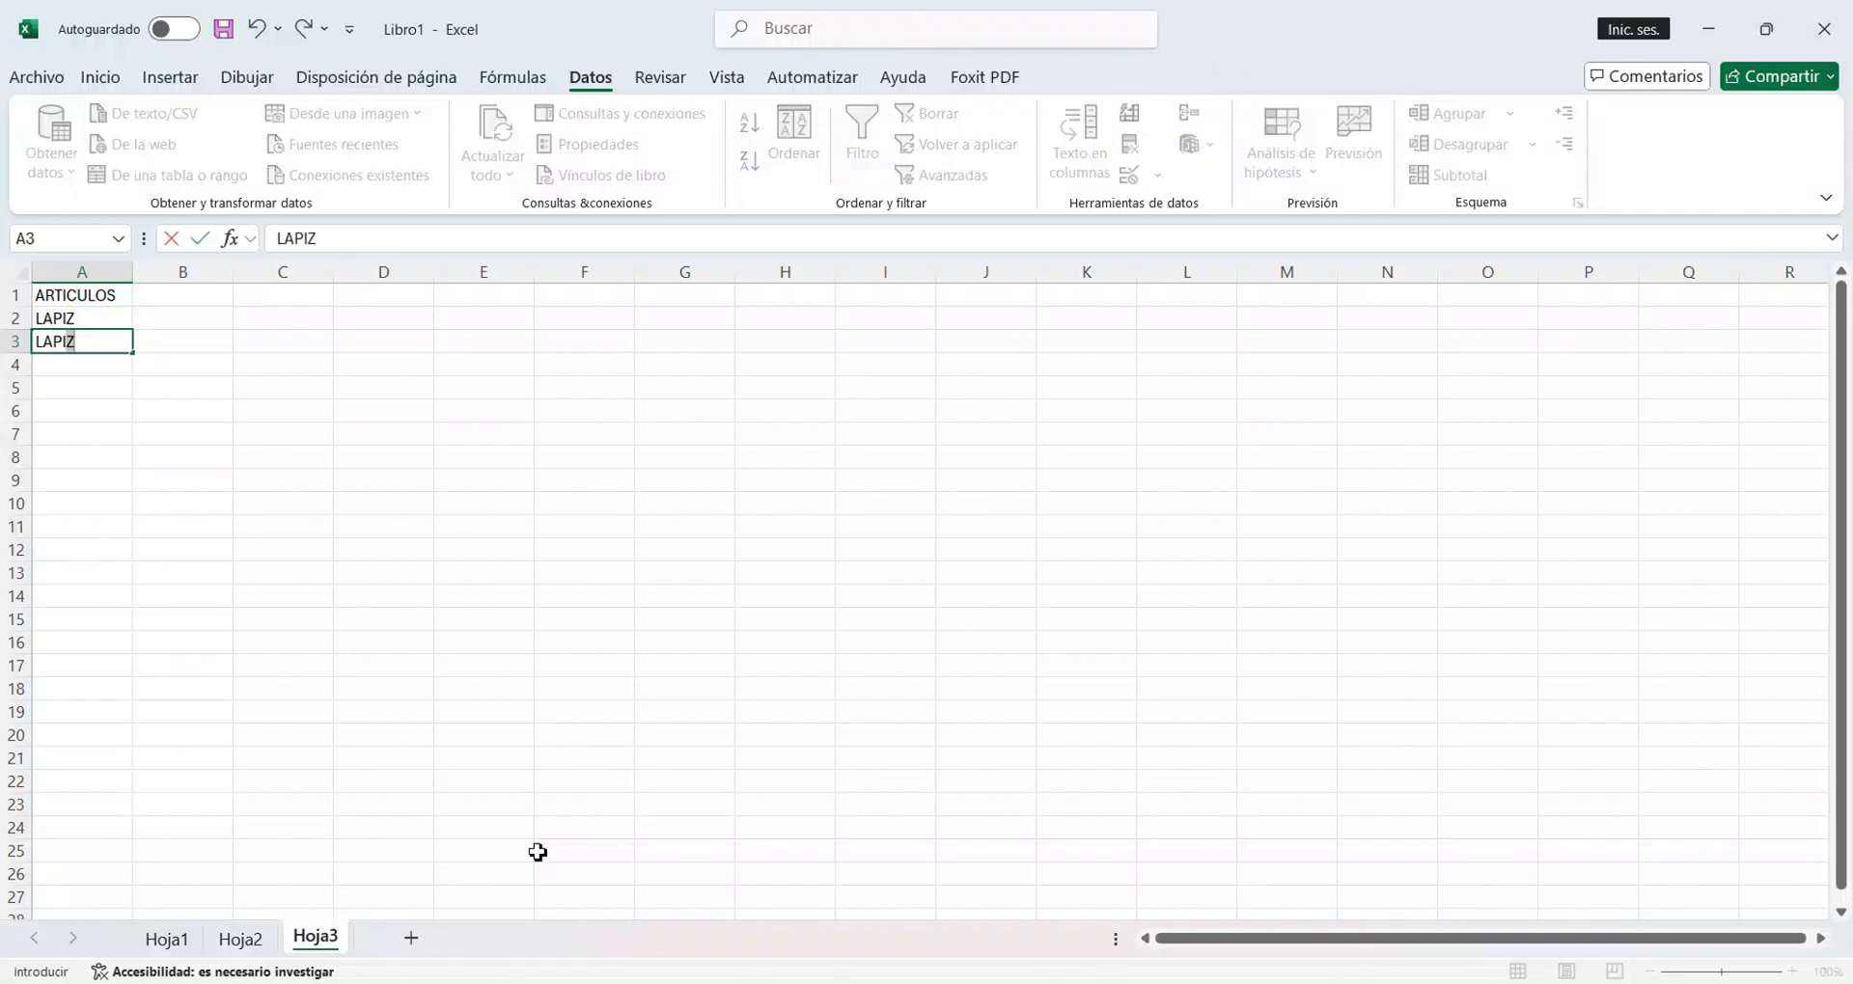
text(CERA)
key(Return)
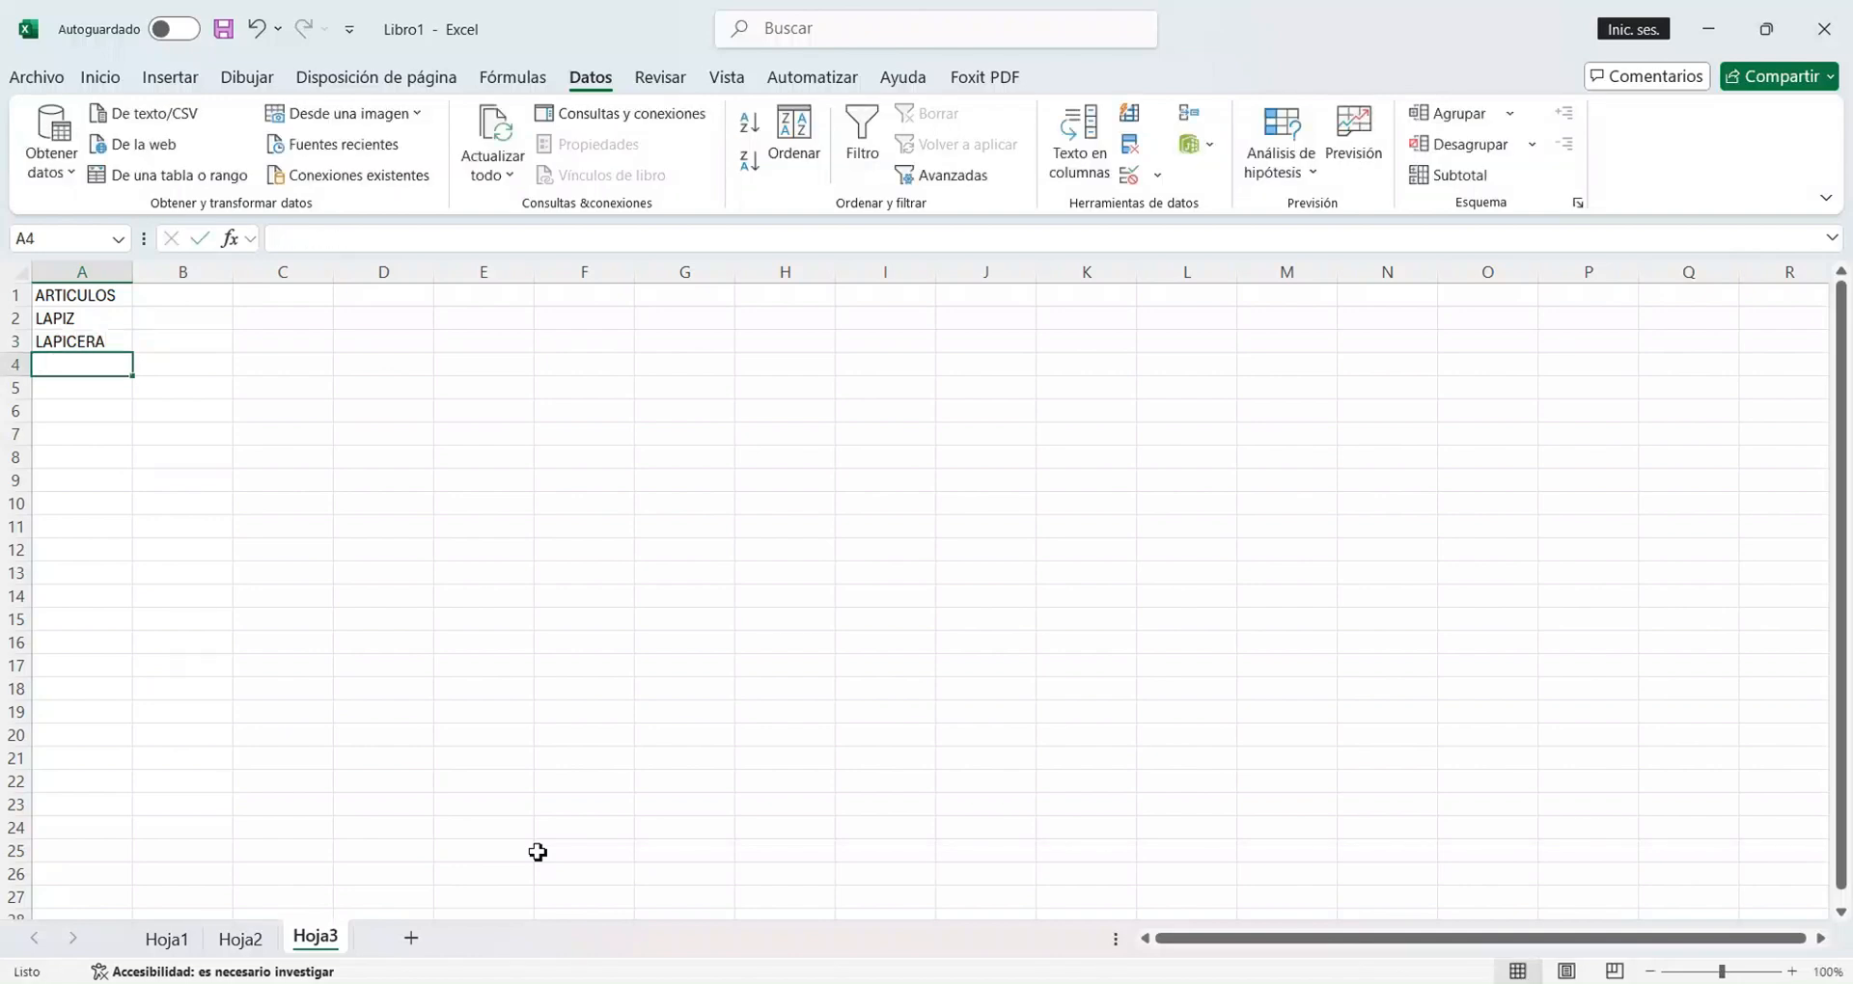
text(GOMA)
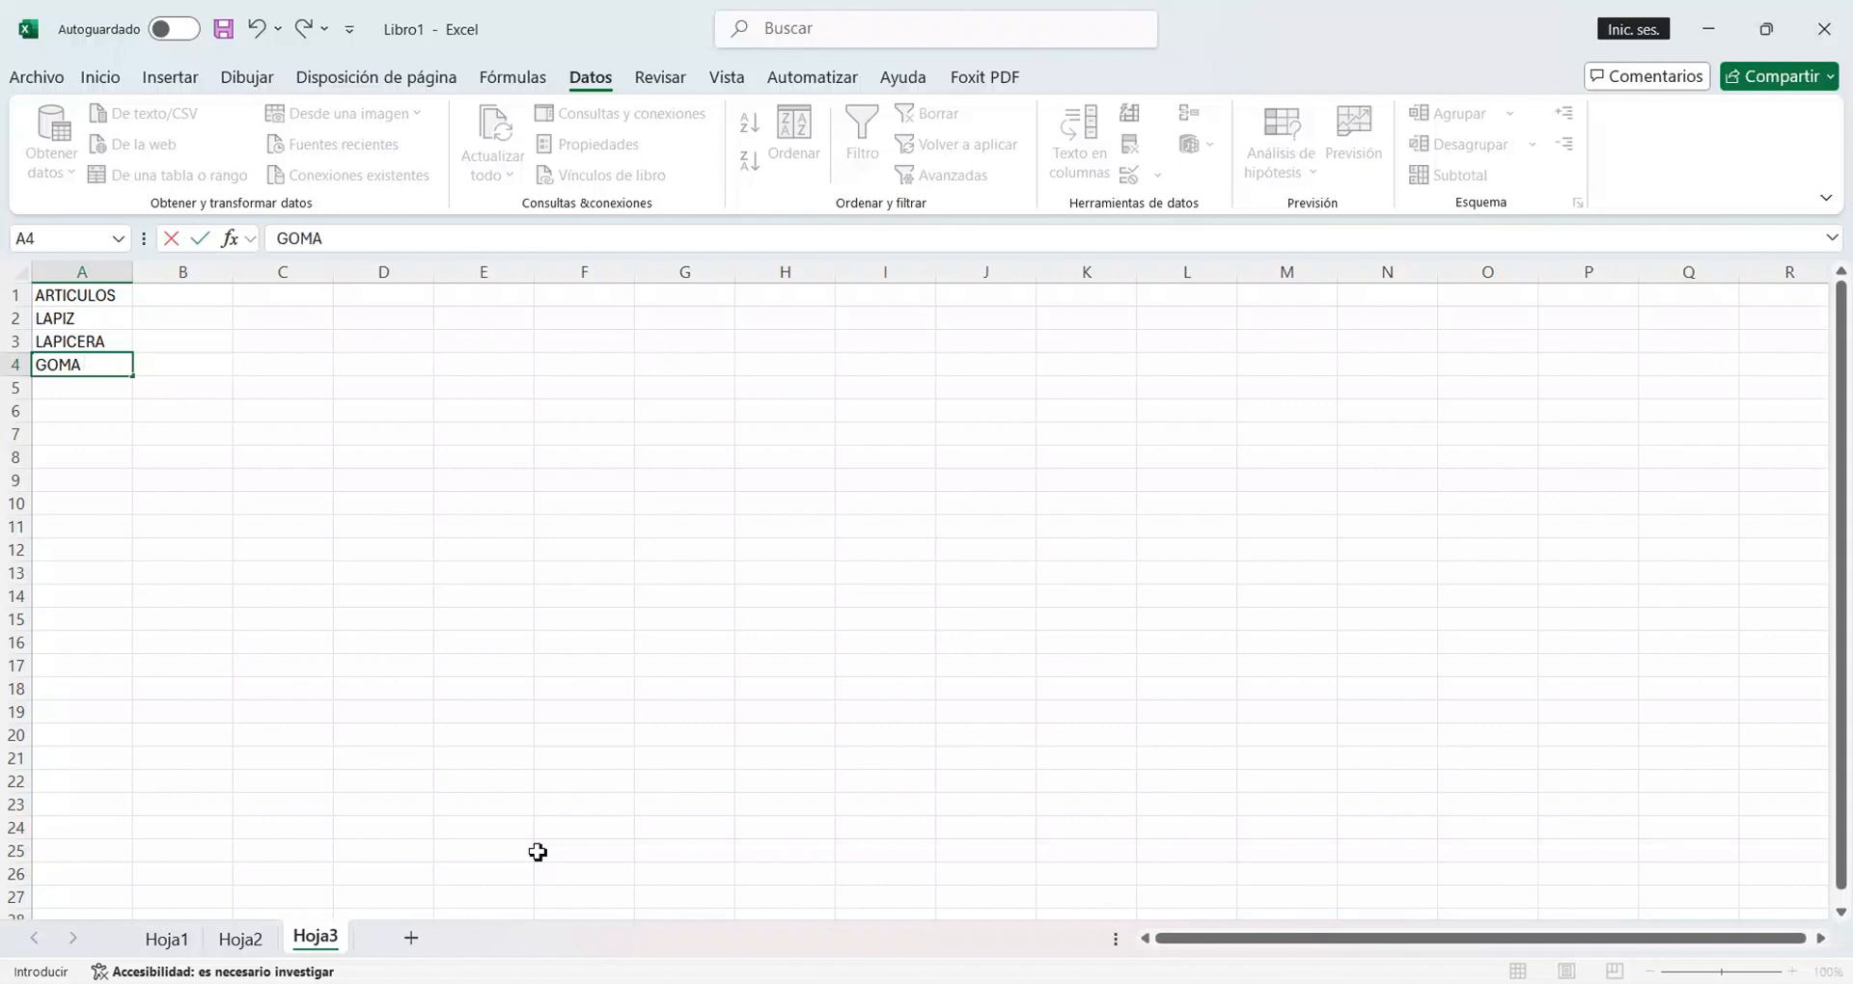
text( DE BORRAR)
key(Return)
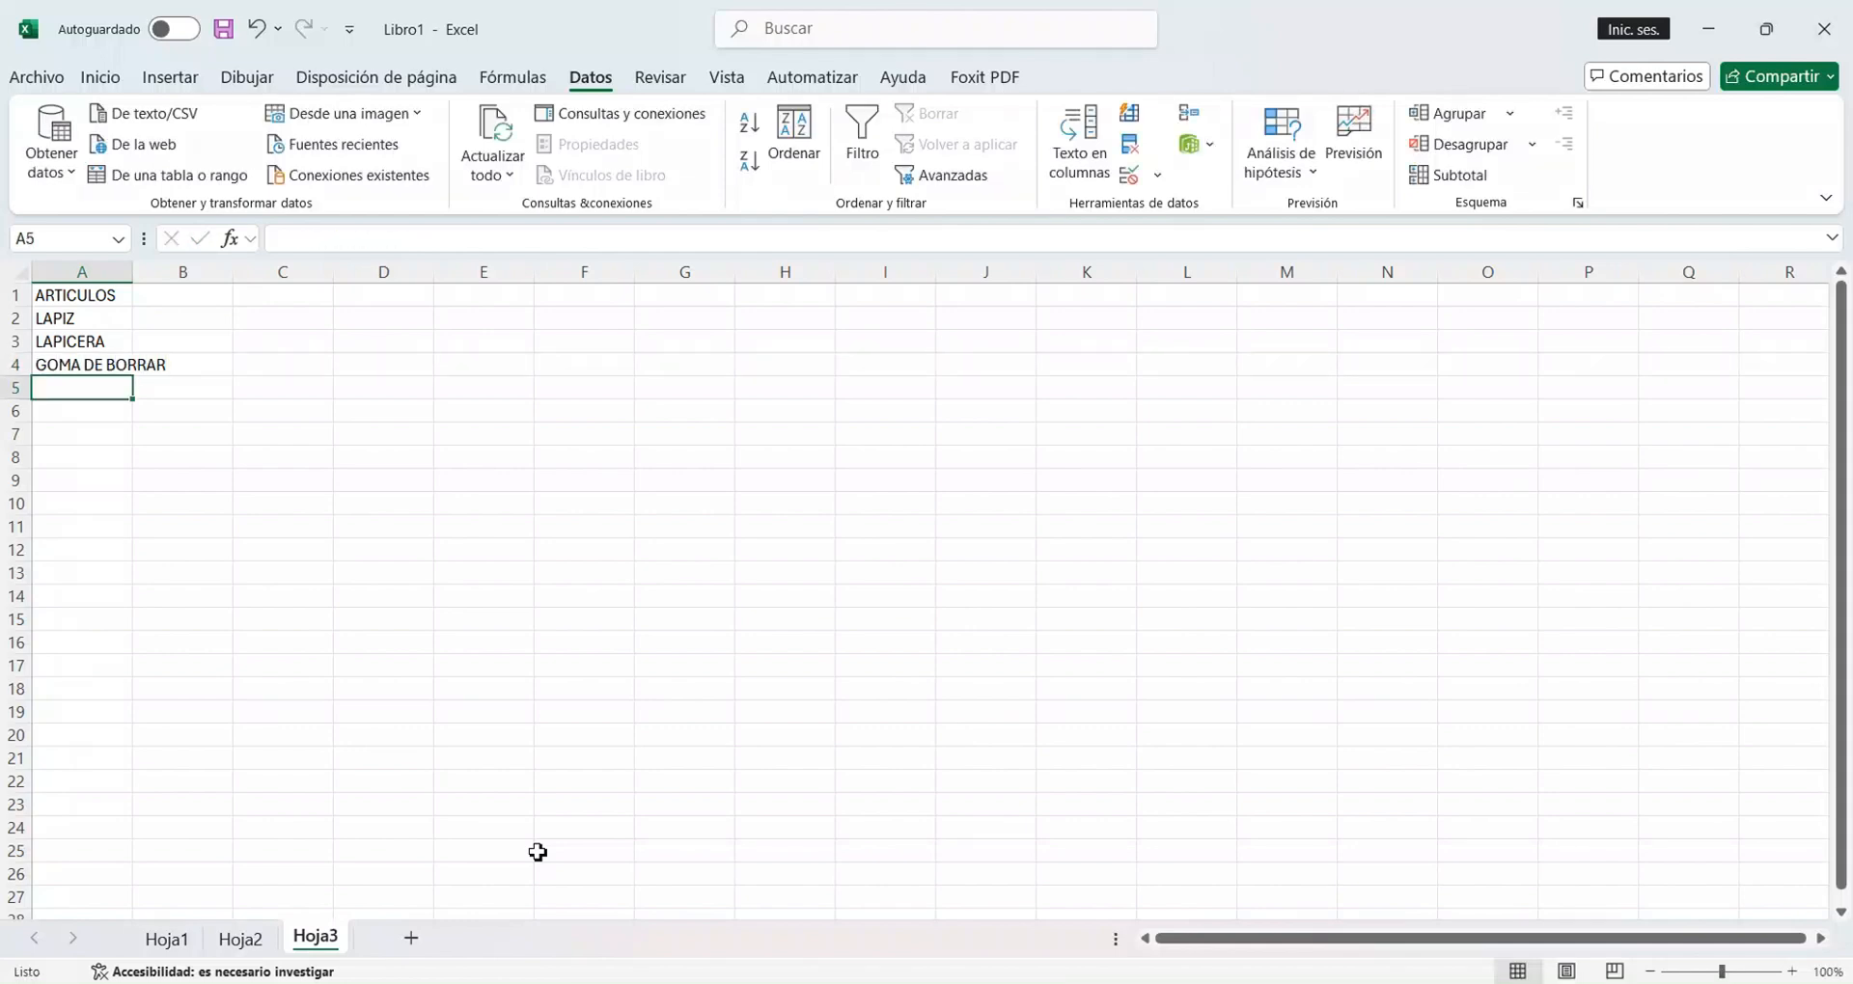
text(TEMPERA)
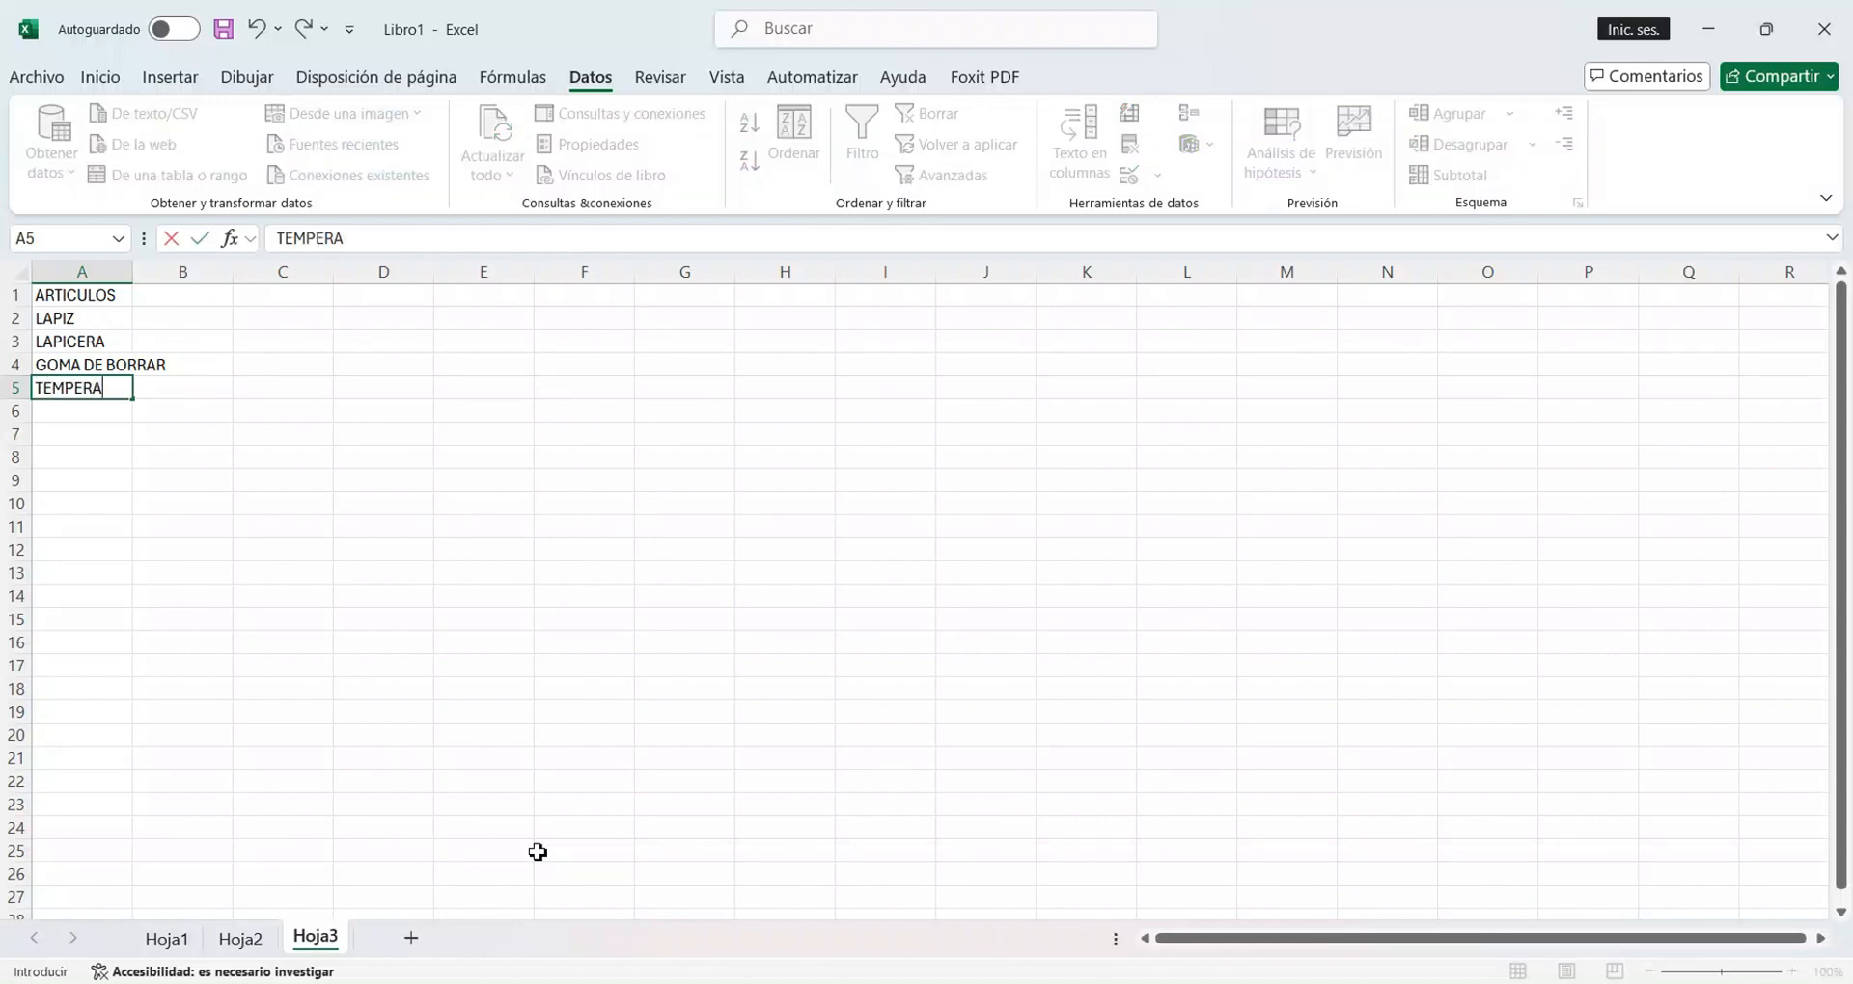
key(Return)
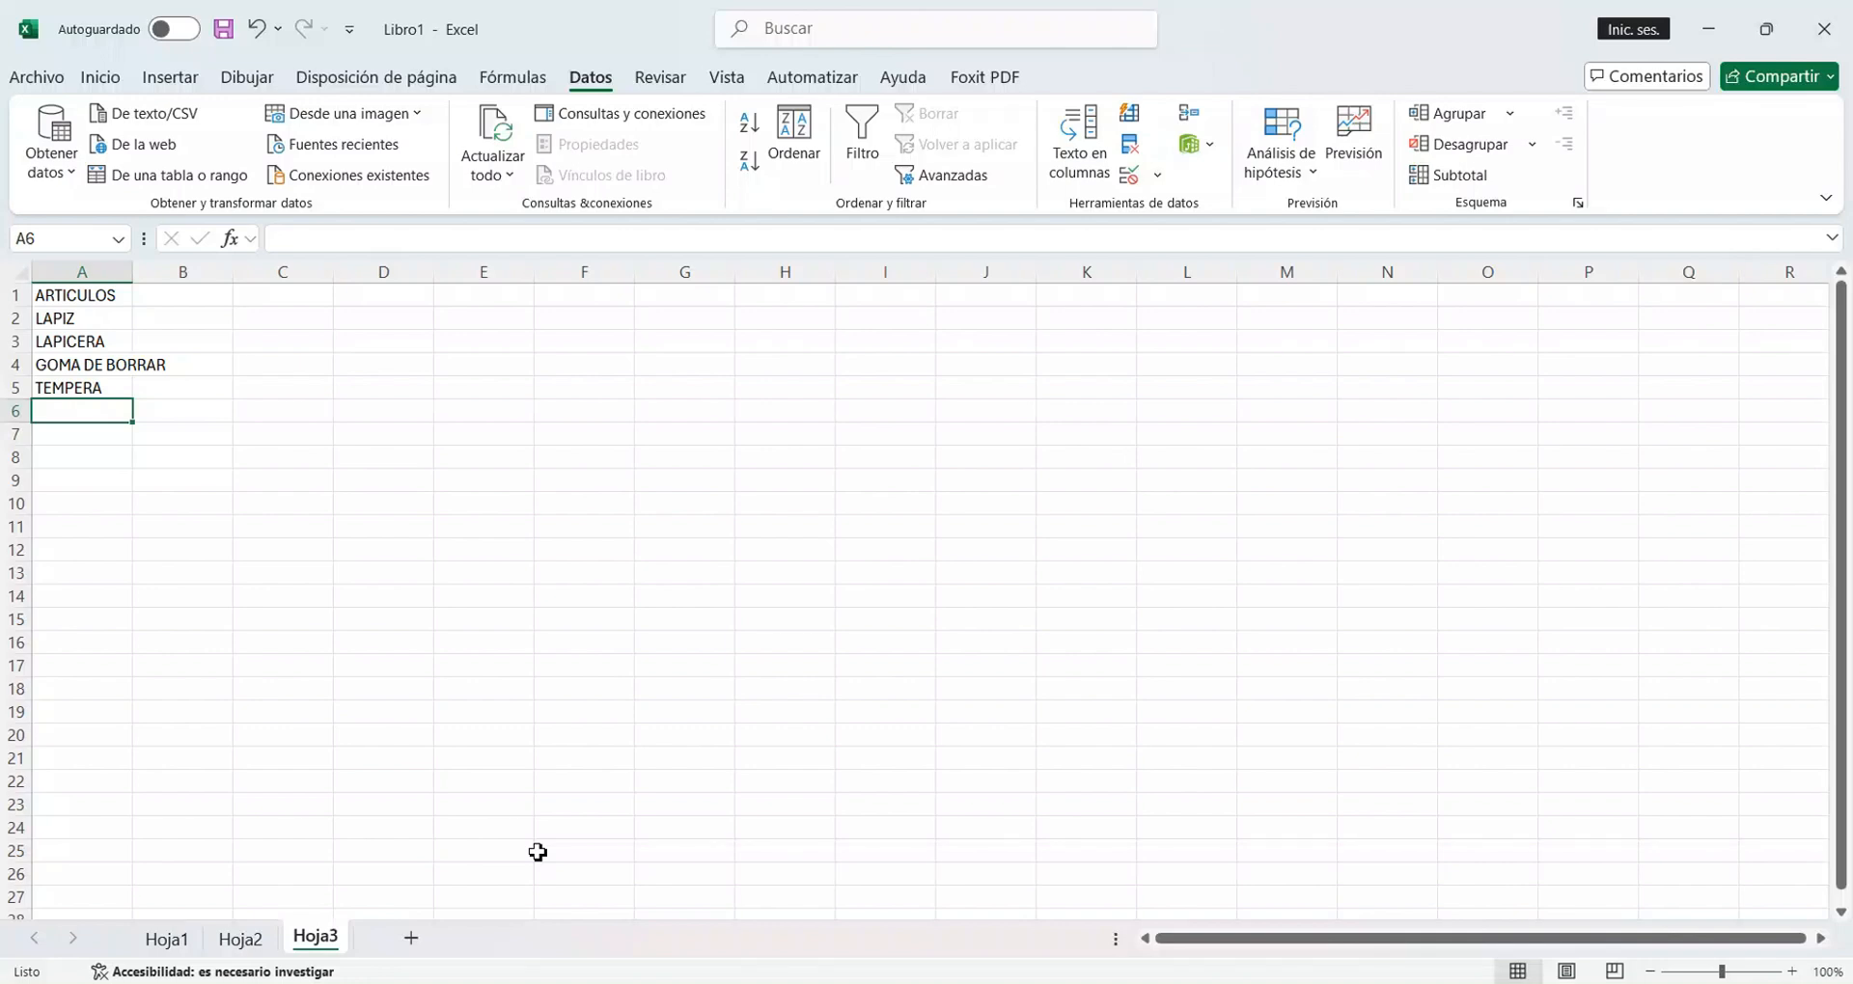
On Hoja2, start a data validation rule for C2:C12 that allows only Lista values.
click(241, 938)
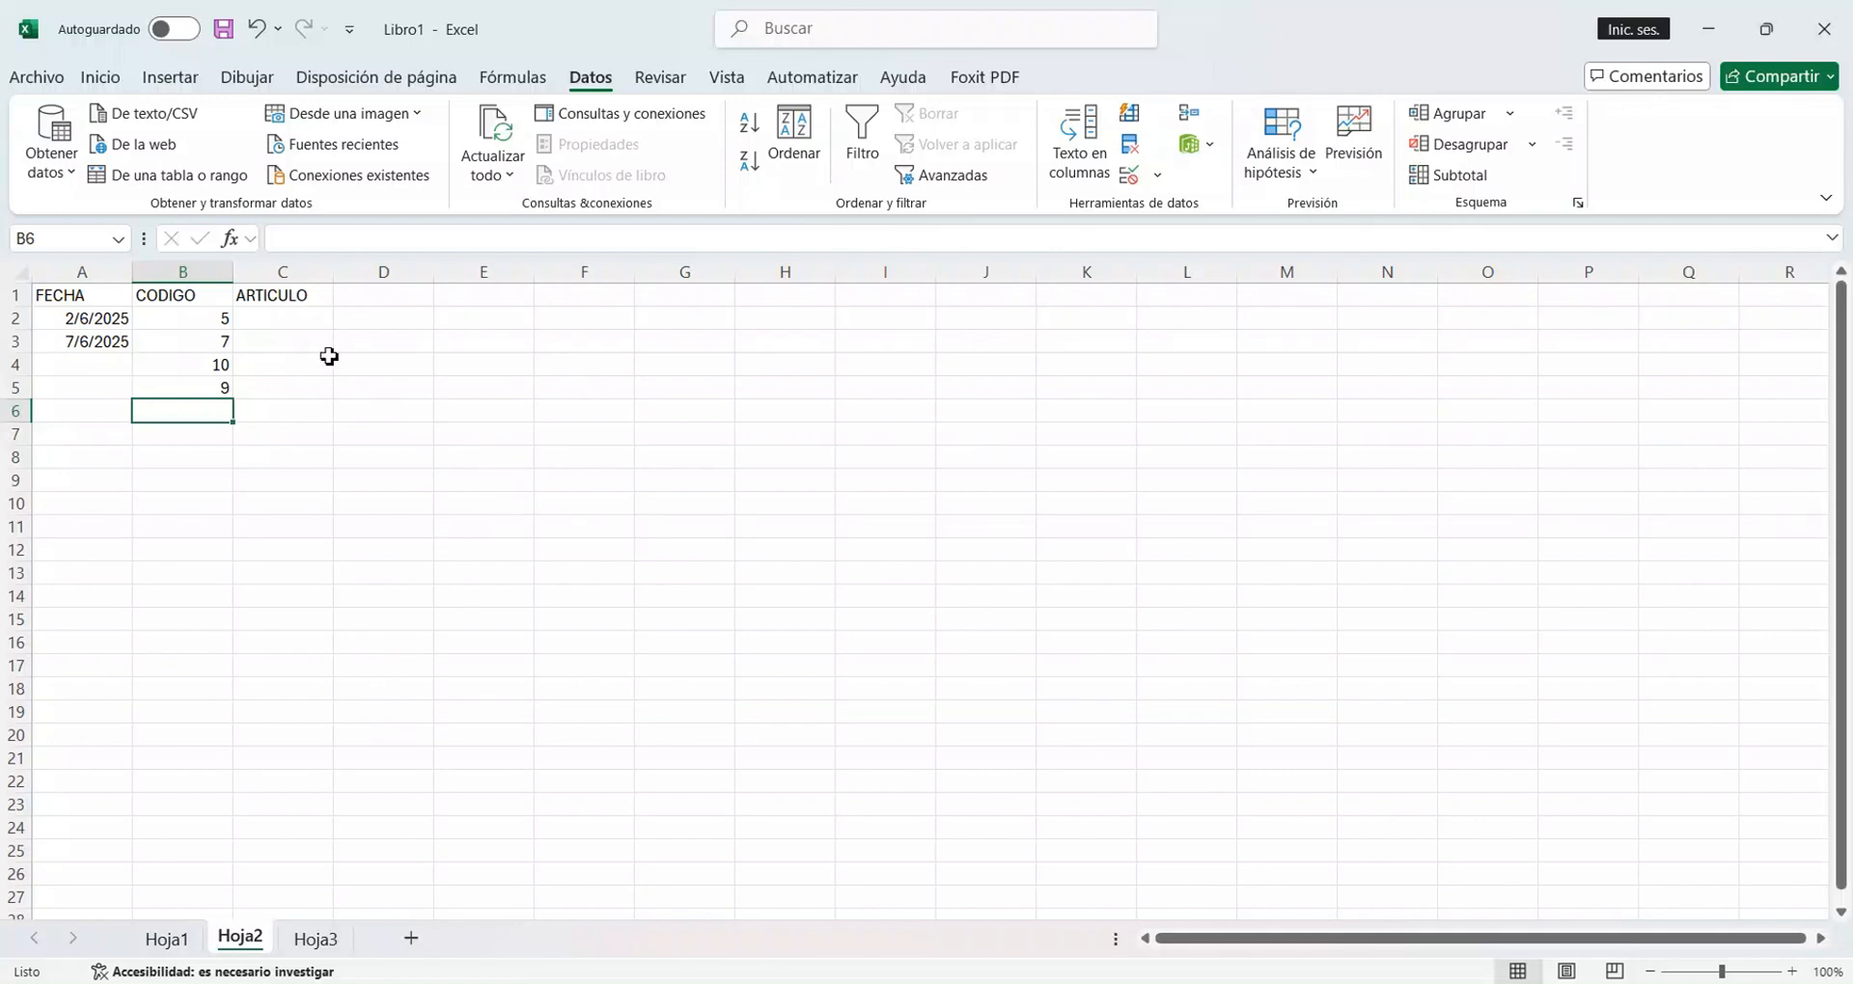
click(315, 326)
drag(315, 341, 333, 560)
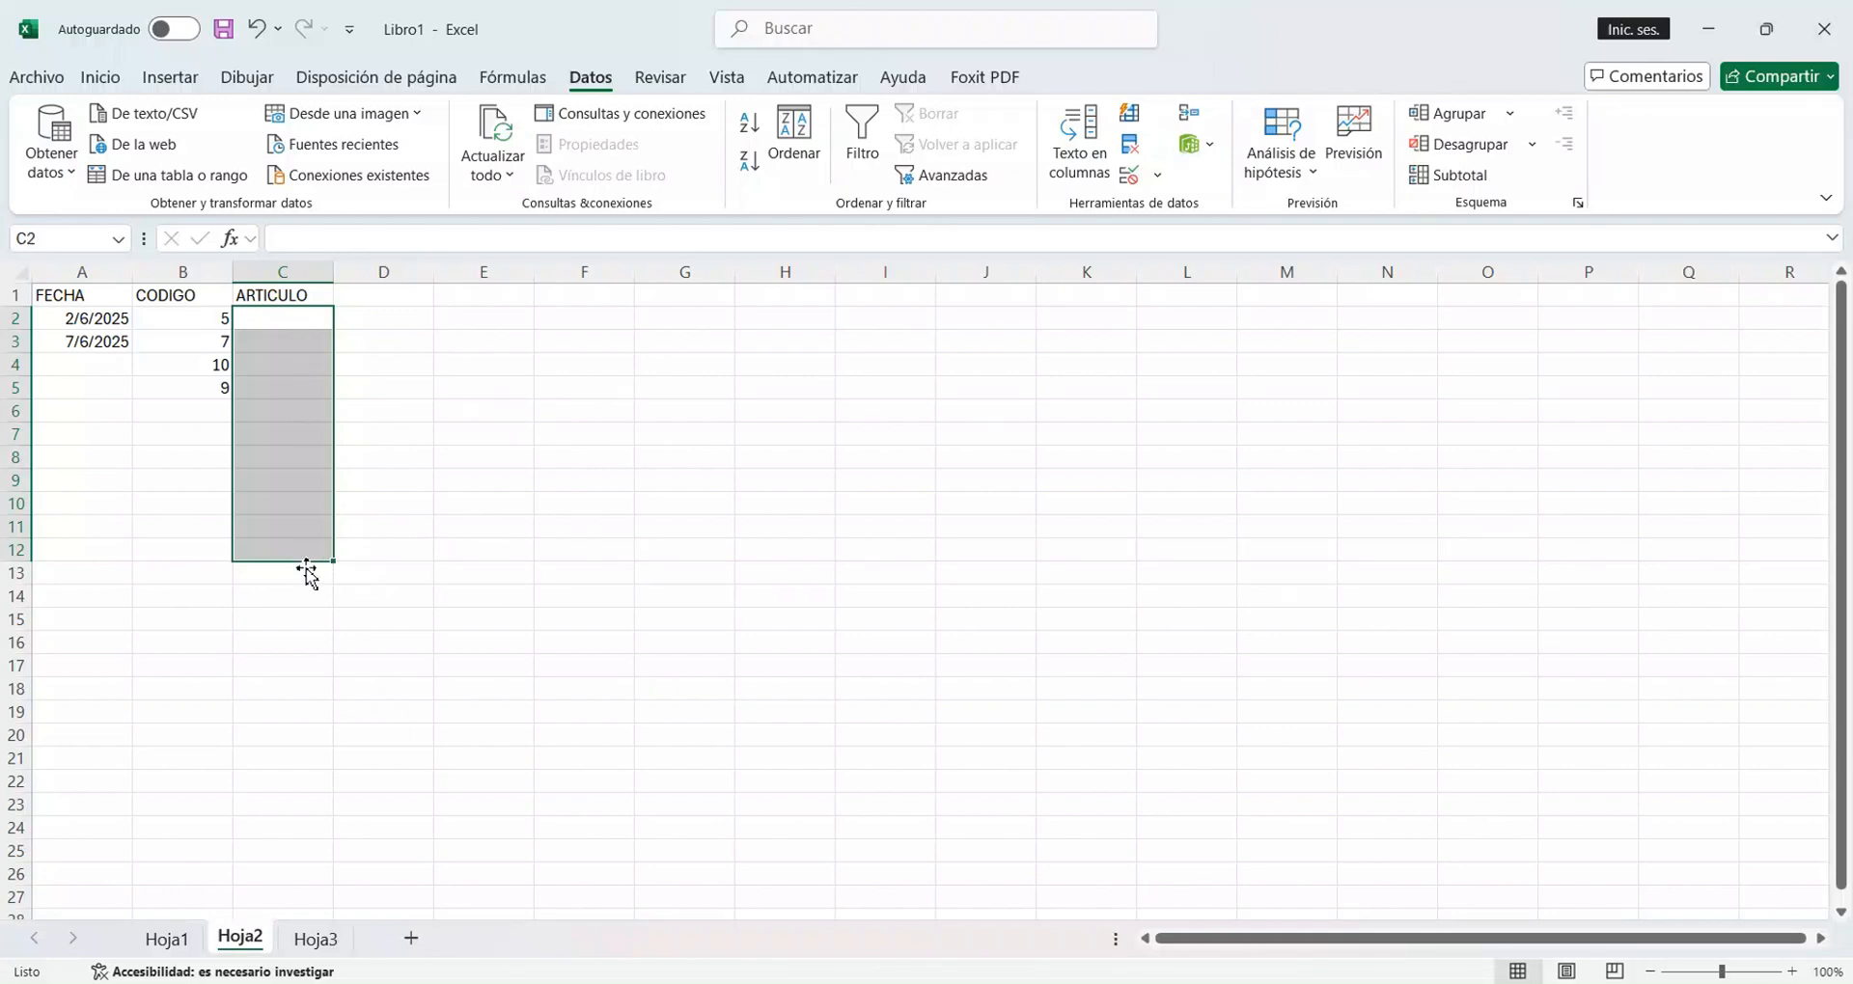
click(1152, 179)
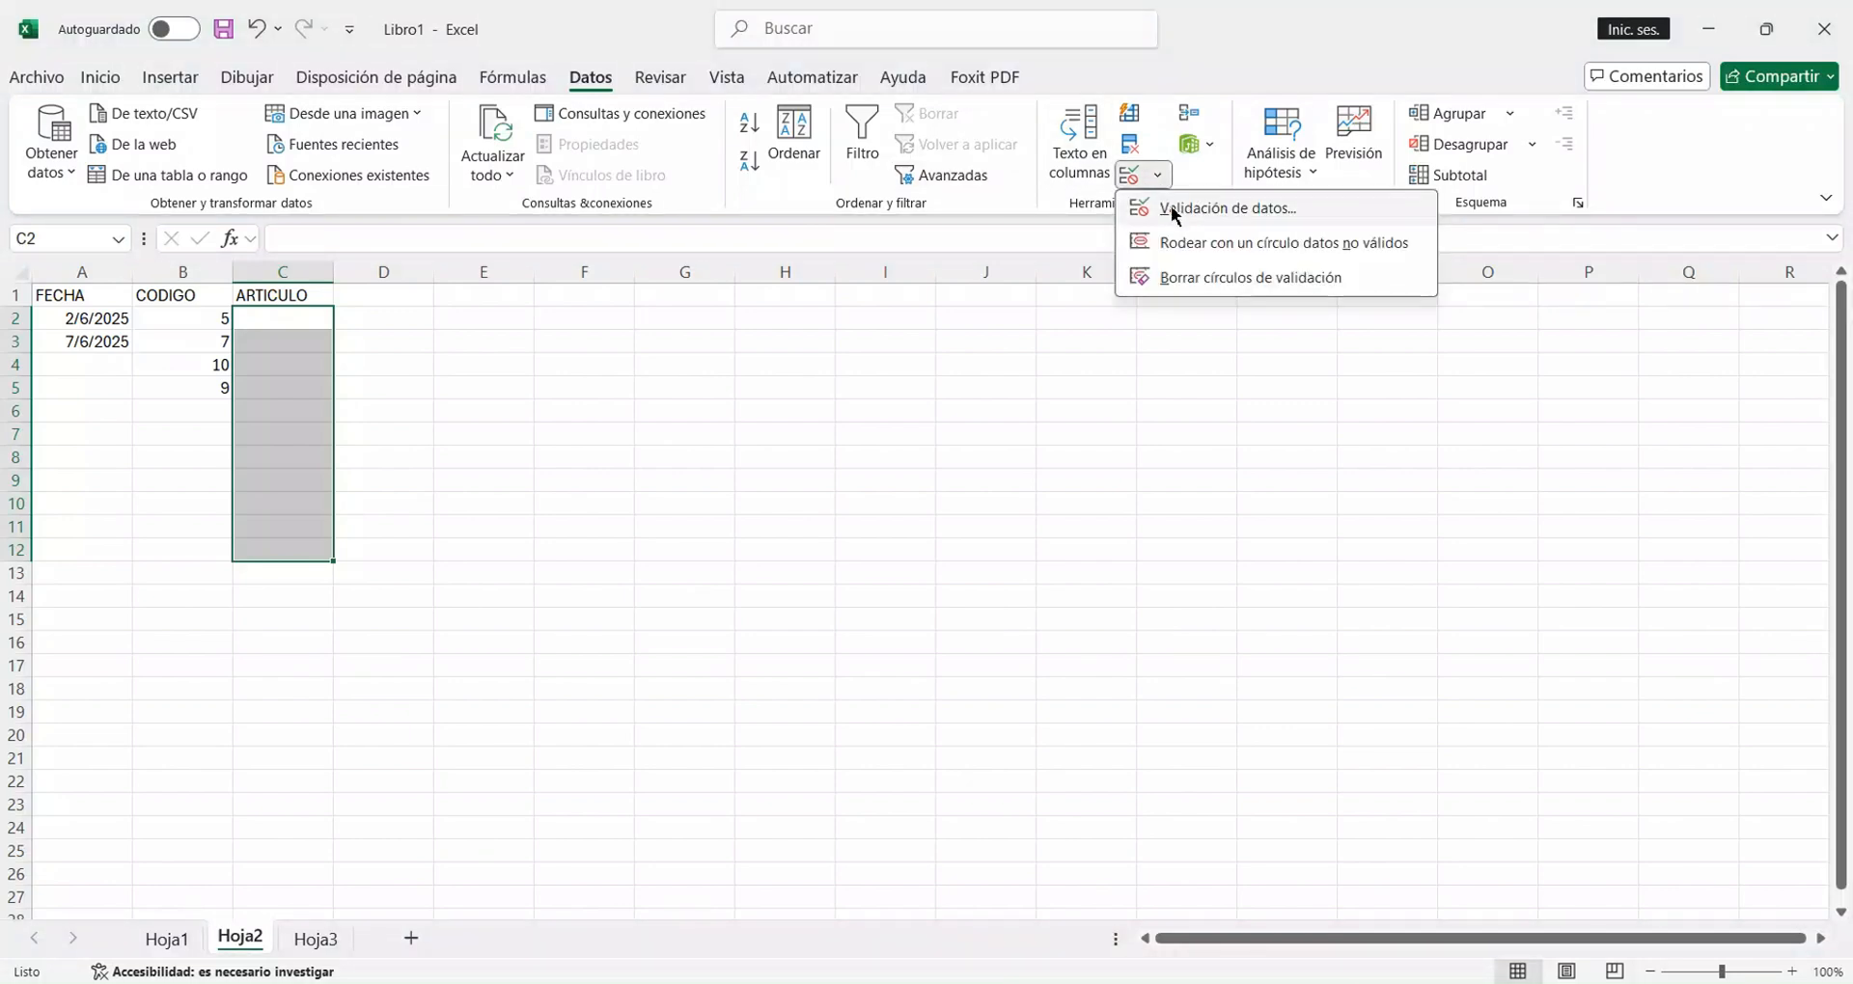
click(1173, 214)
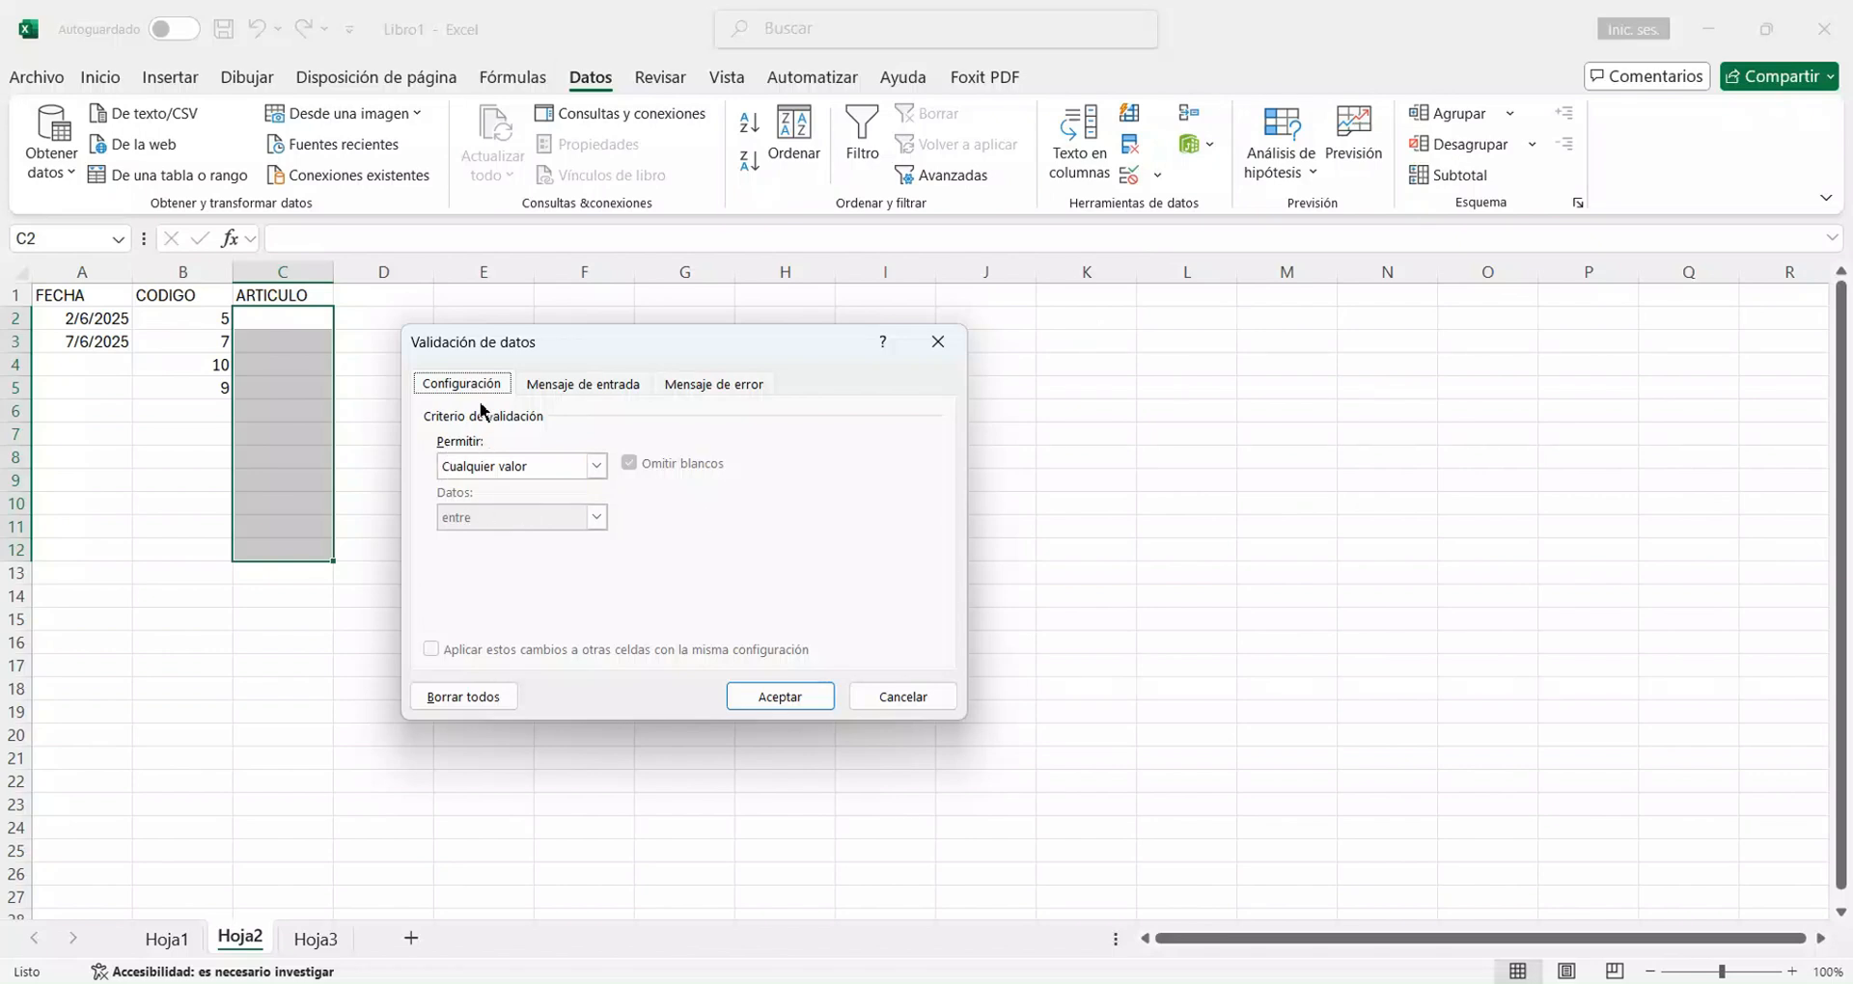
click(596, 468)
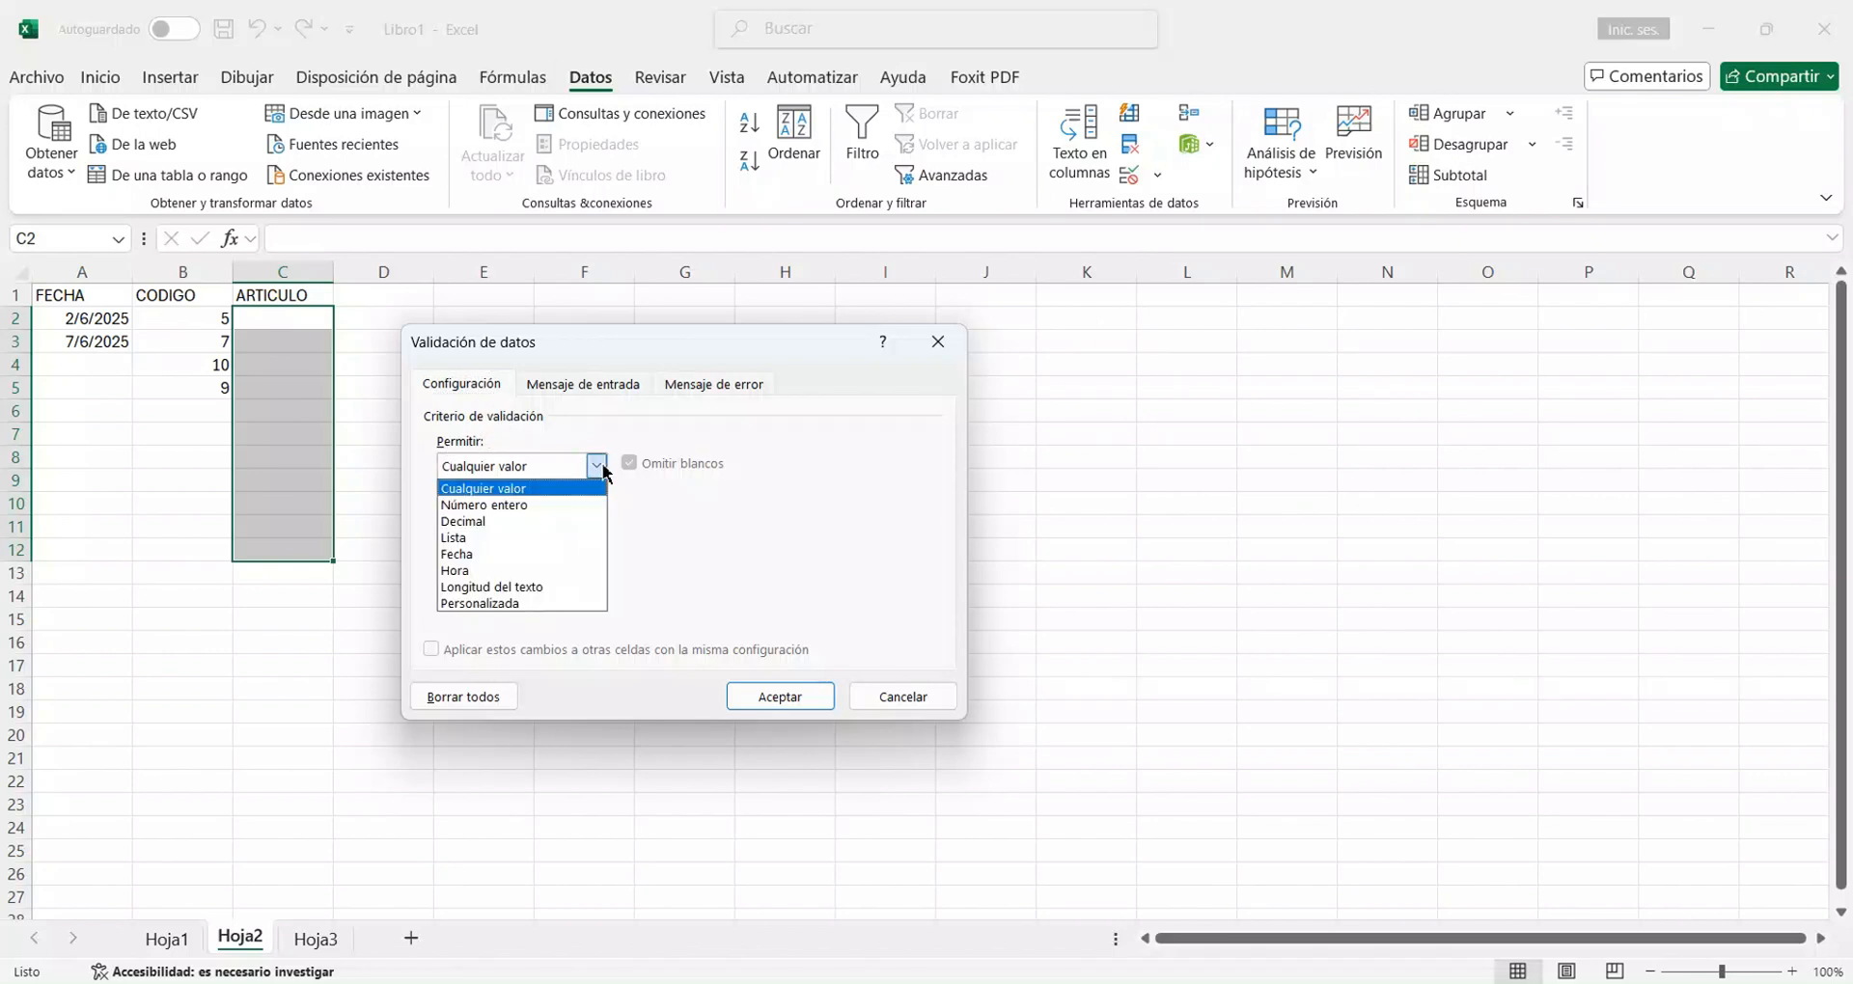
click(483, 538)
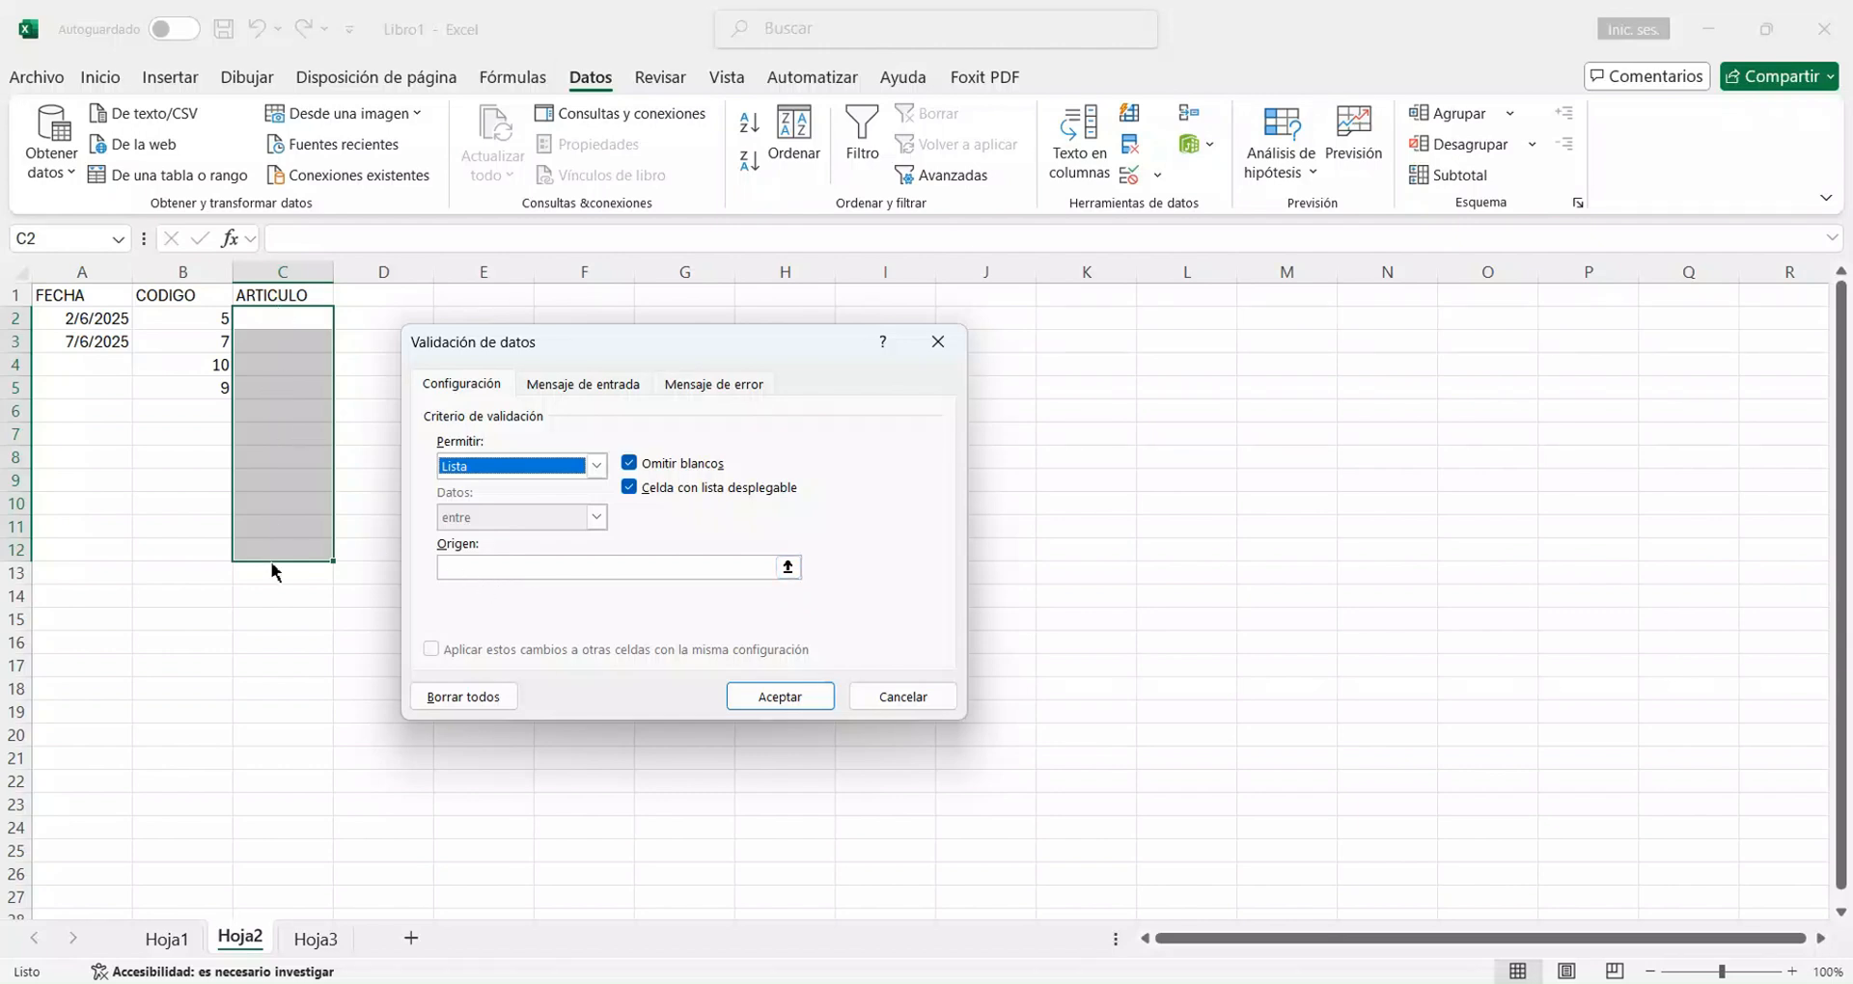
Set the list rule's source to Hoja3 cells A2:A5 and apply it to the ARTICULO cells.
click(791, 571)
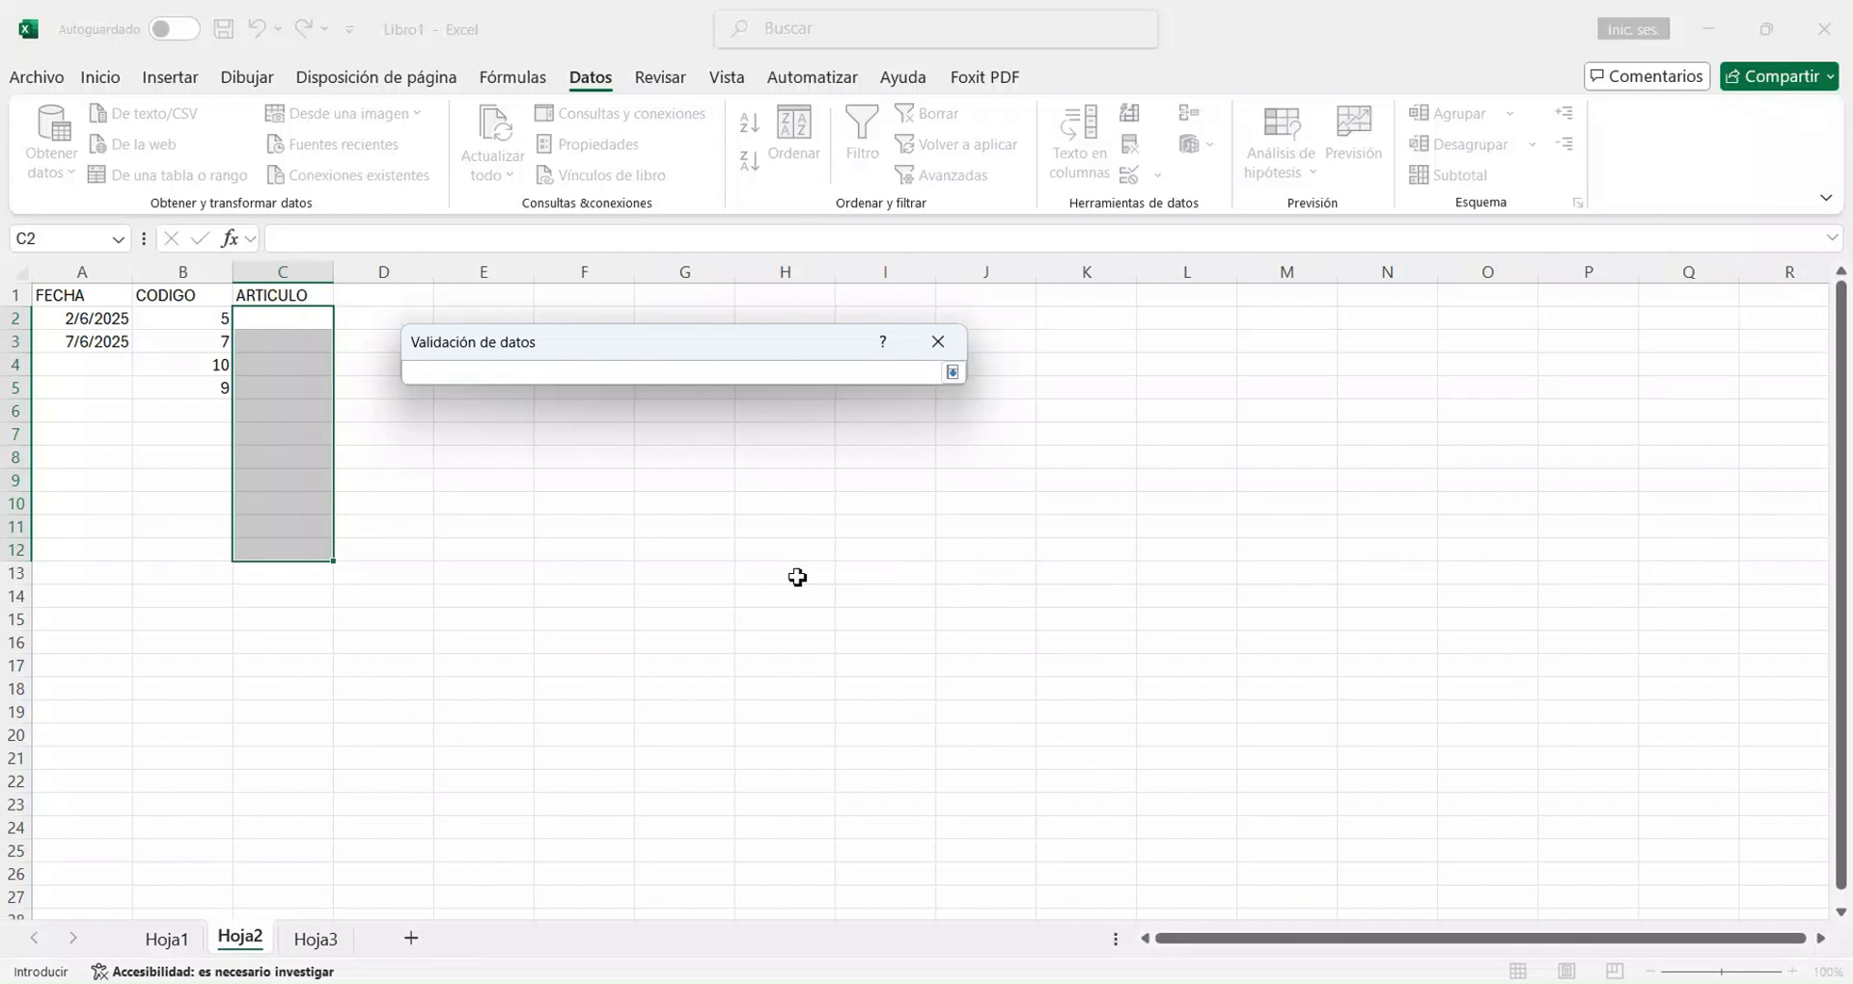
click(309, 941)
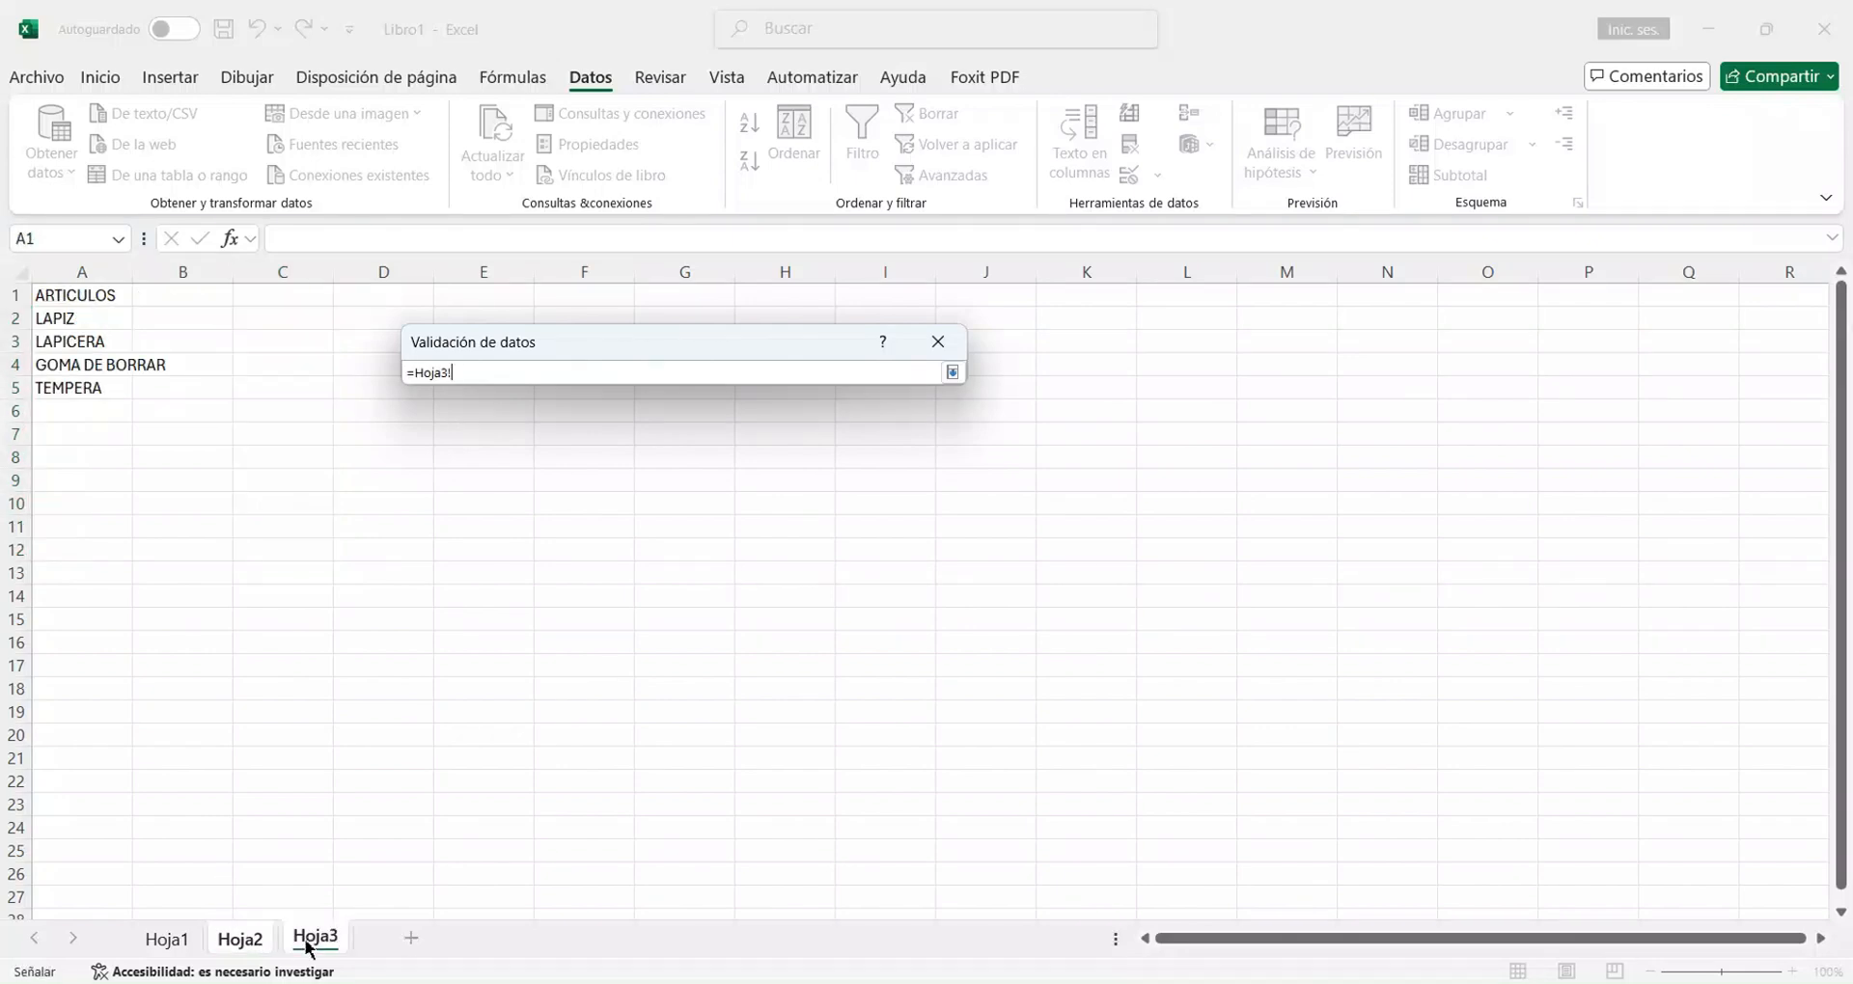
drag(104, 321, 90, 389)
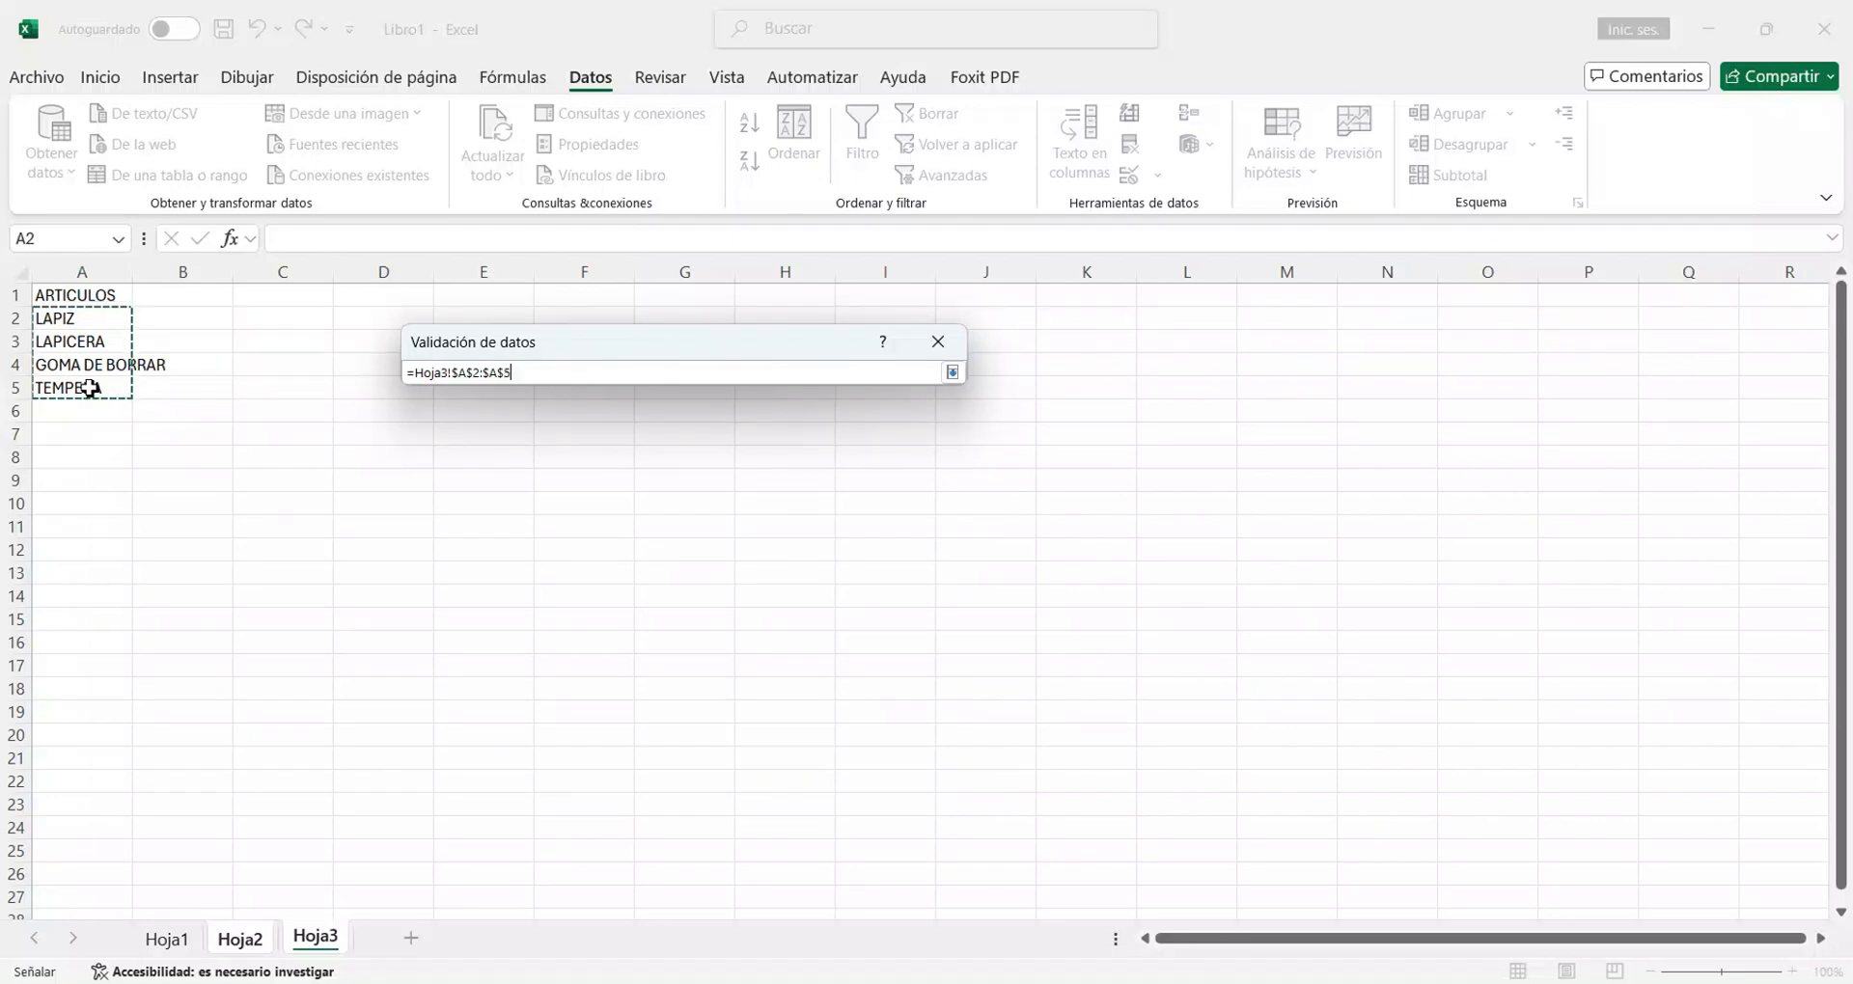
click(952, 373)
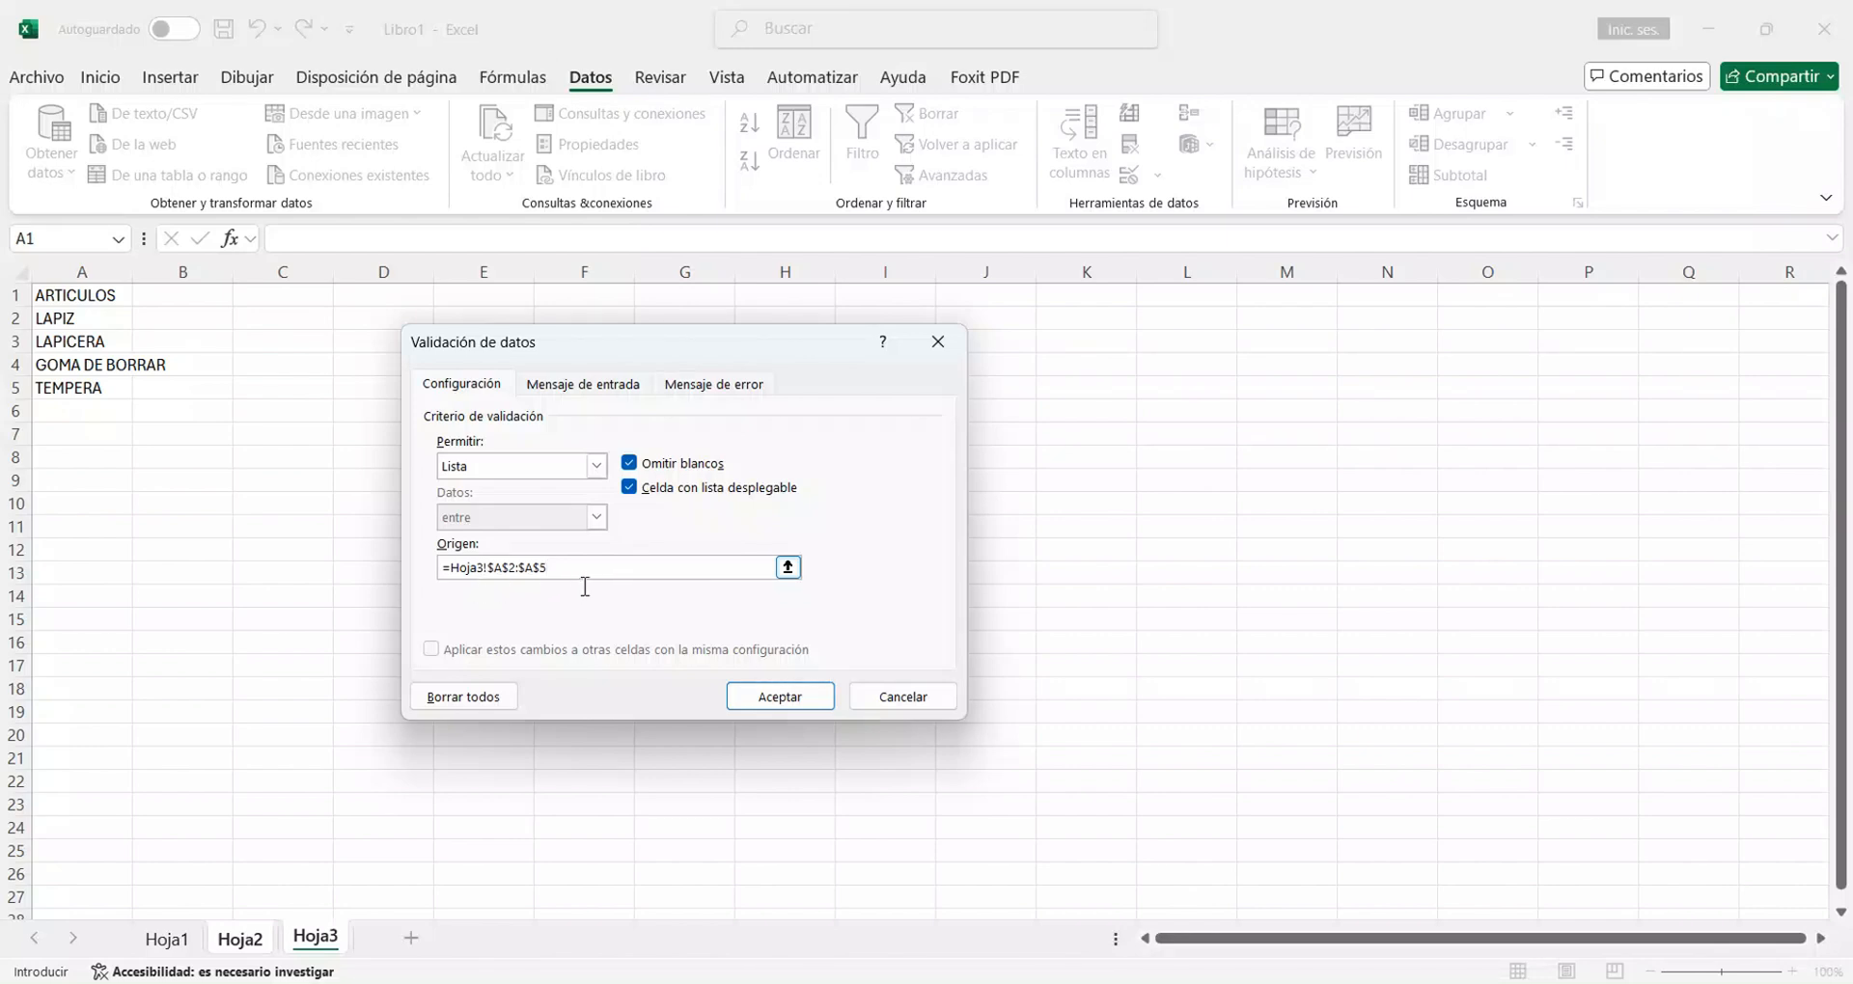
click(825, 707)
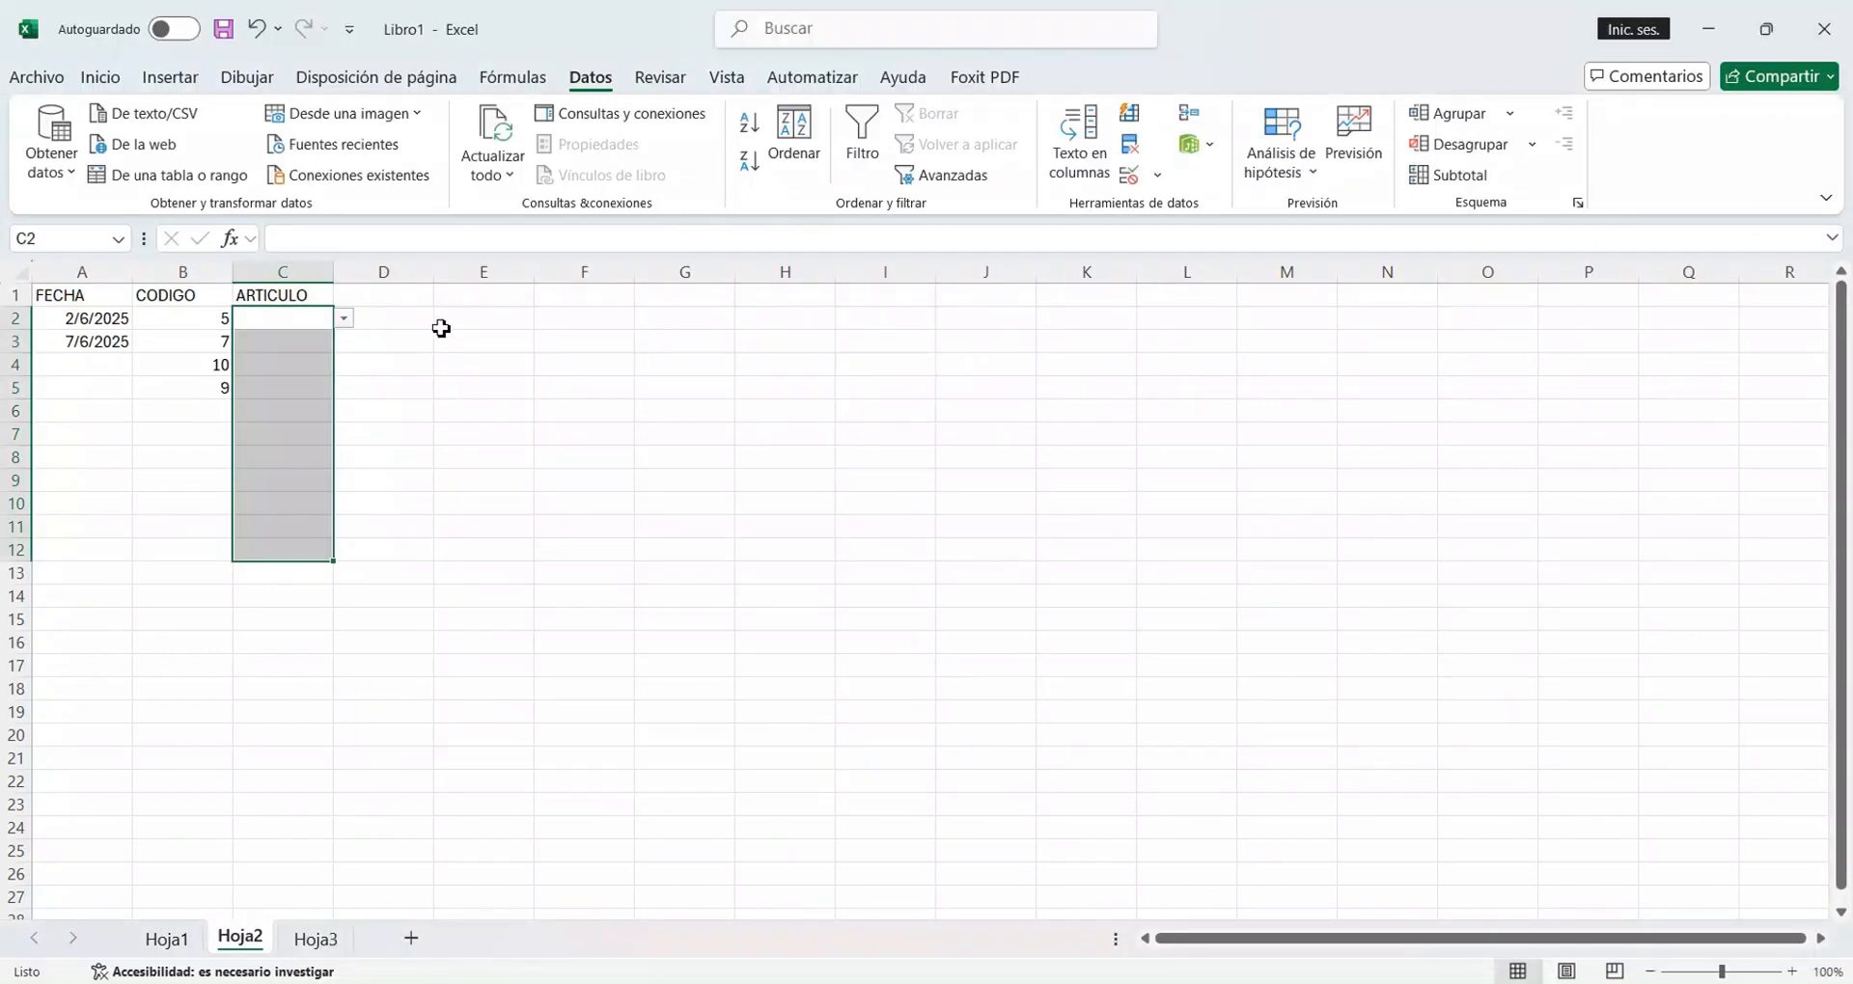
Choose LAPIZ in C2 and GOMA DE BORRAR in C3 from the ARTICULO validation list.
click(439, 327)
click(305, 329)
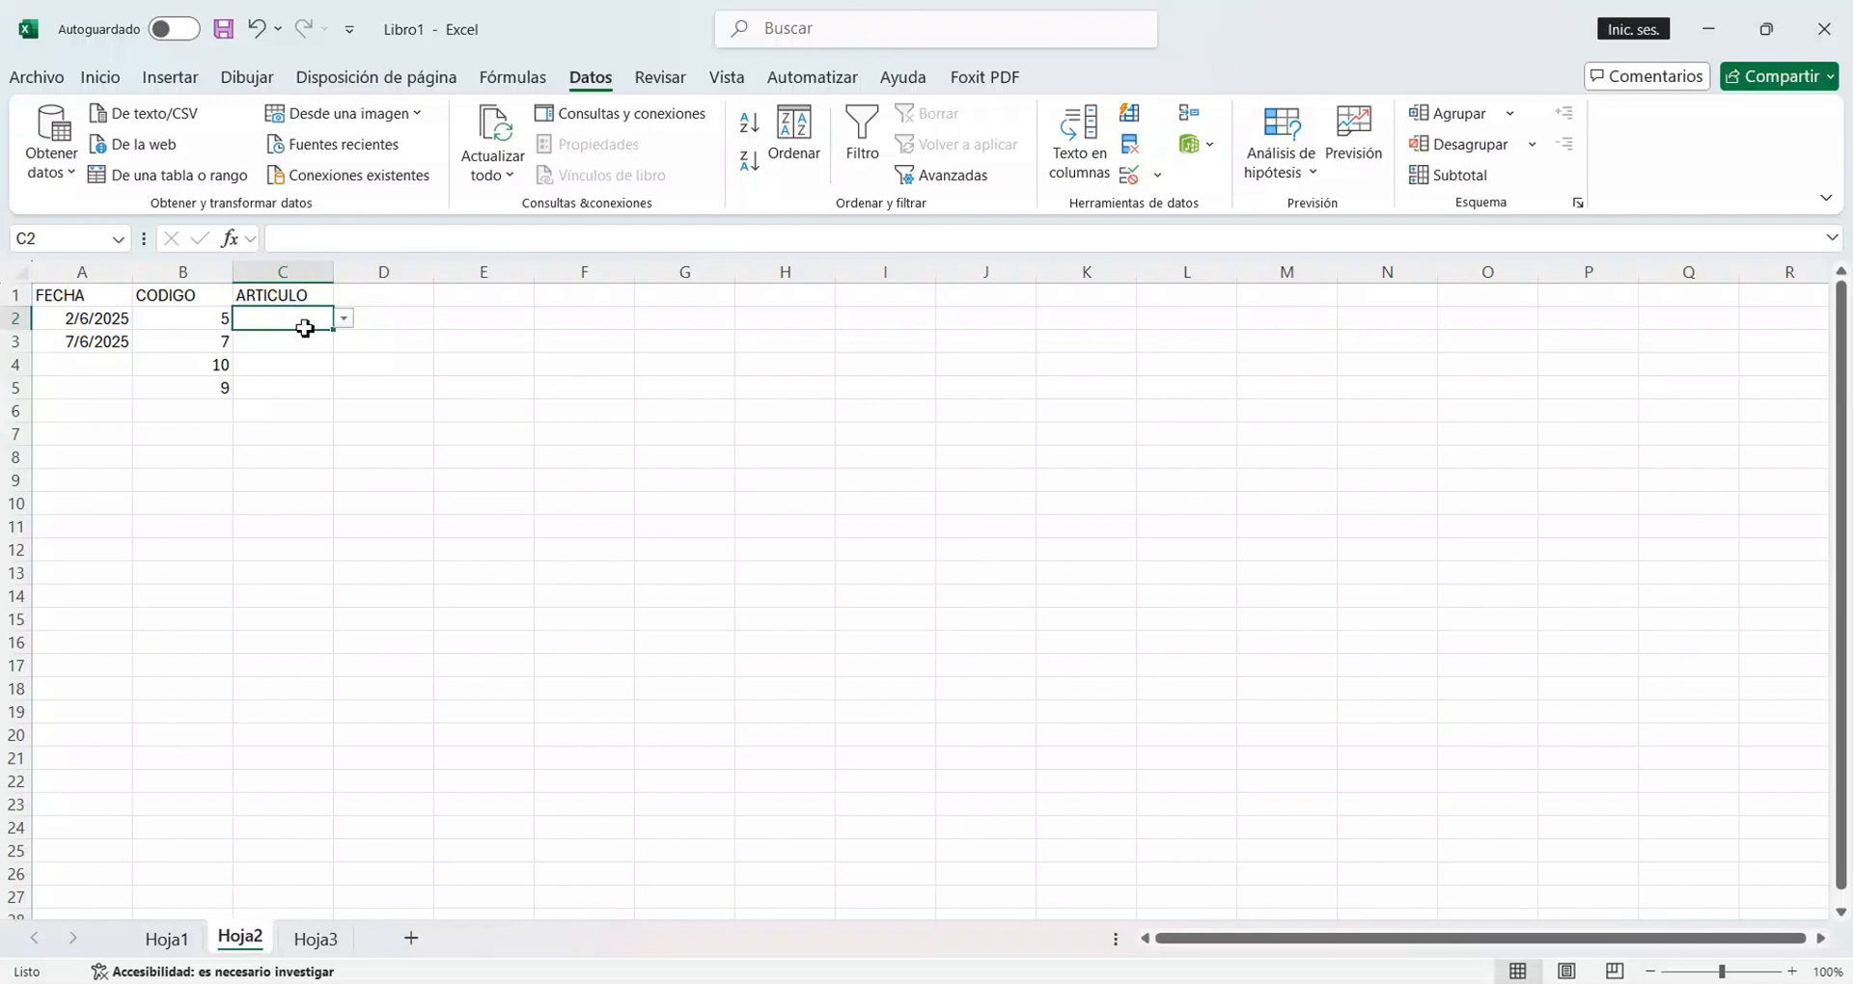
click(345, 321)
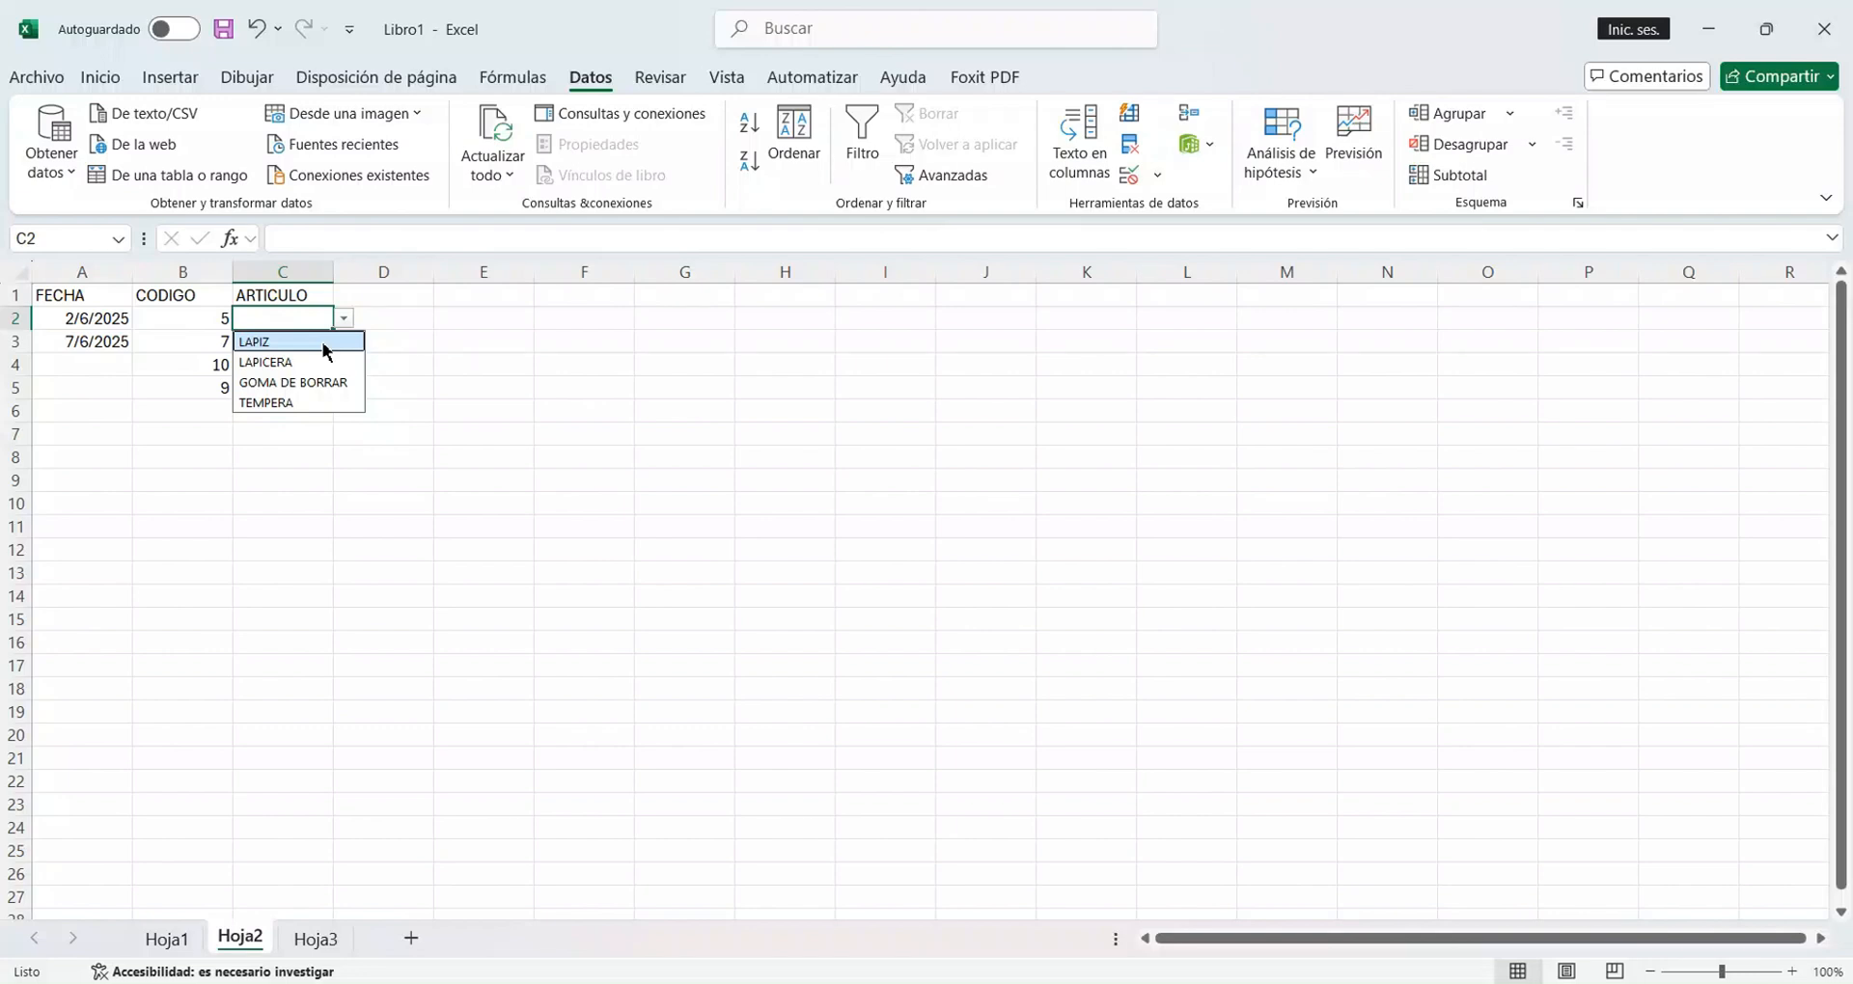
click(323, 344)
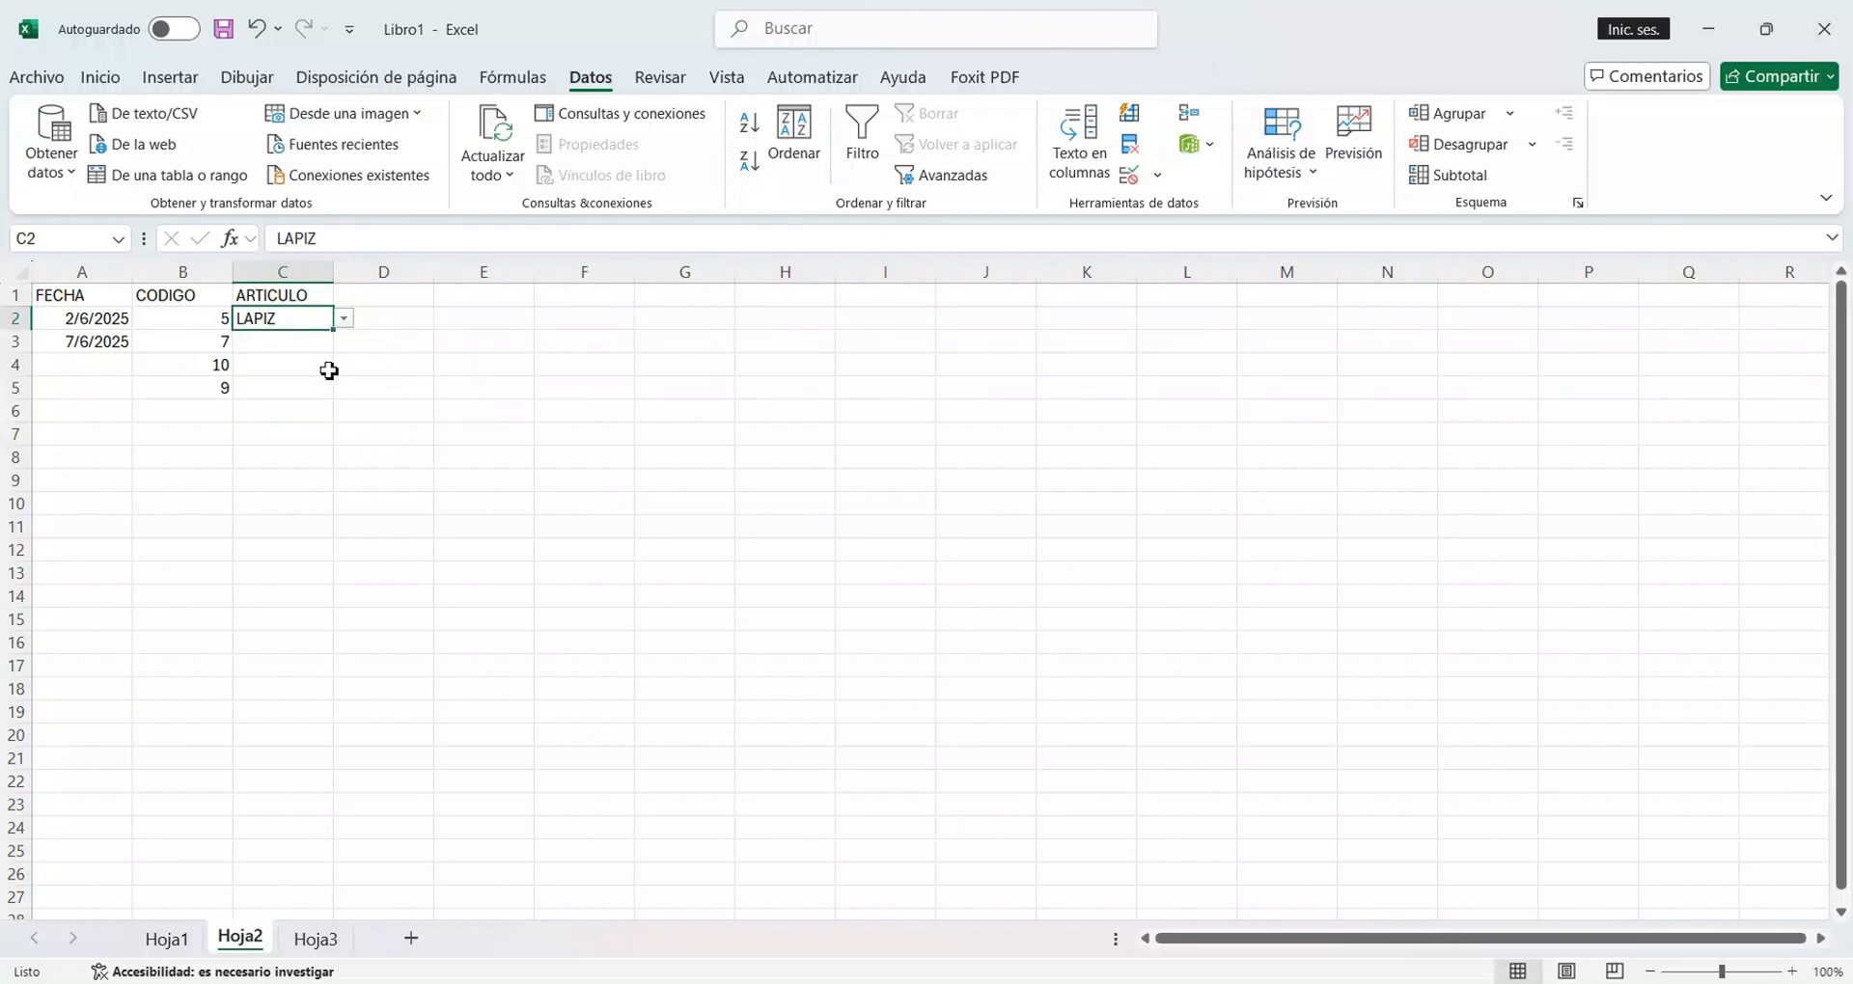
click(302, 351)
click(344, 345)
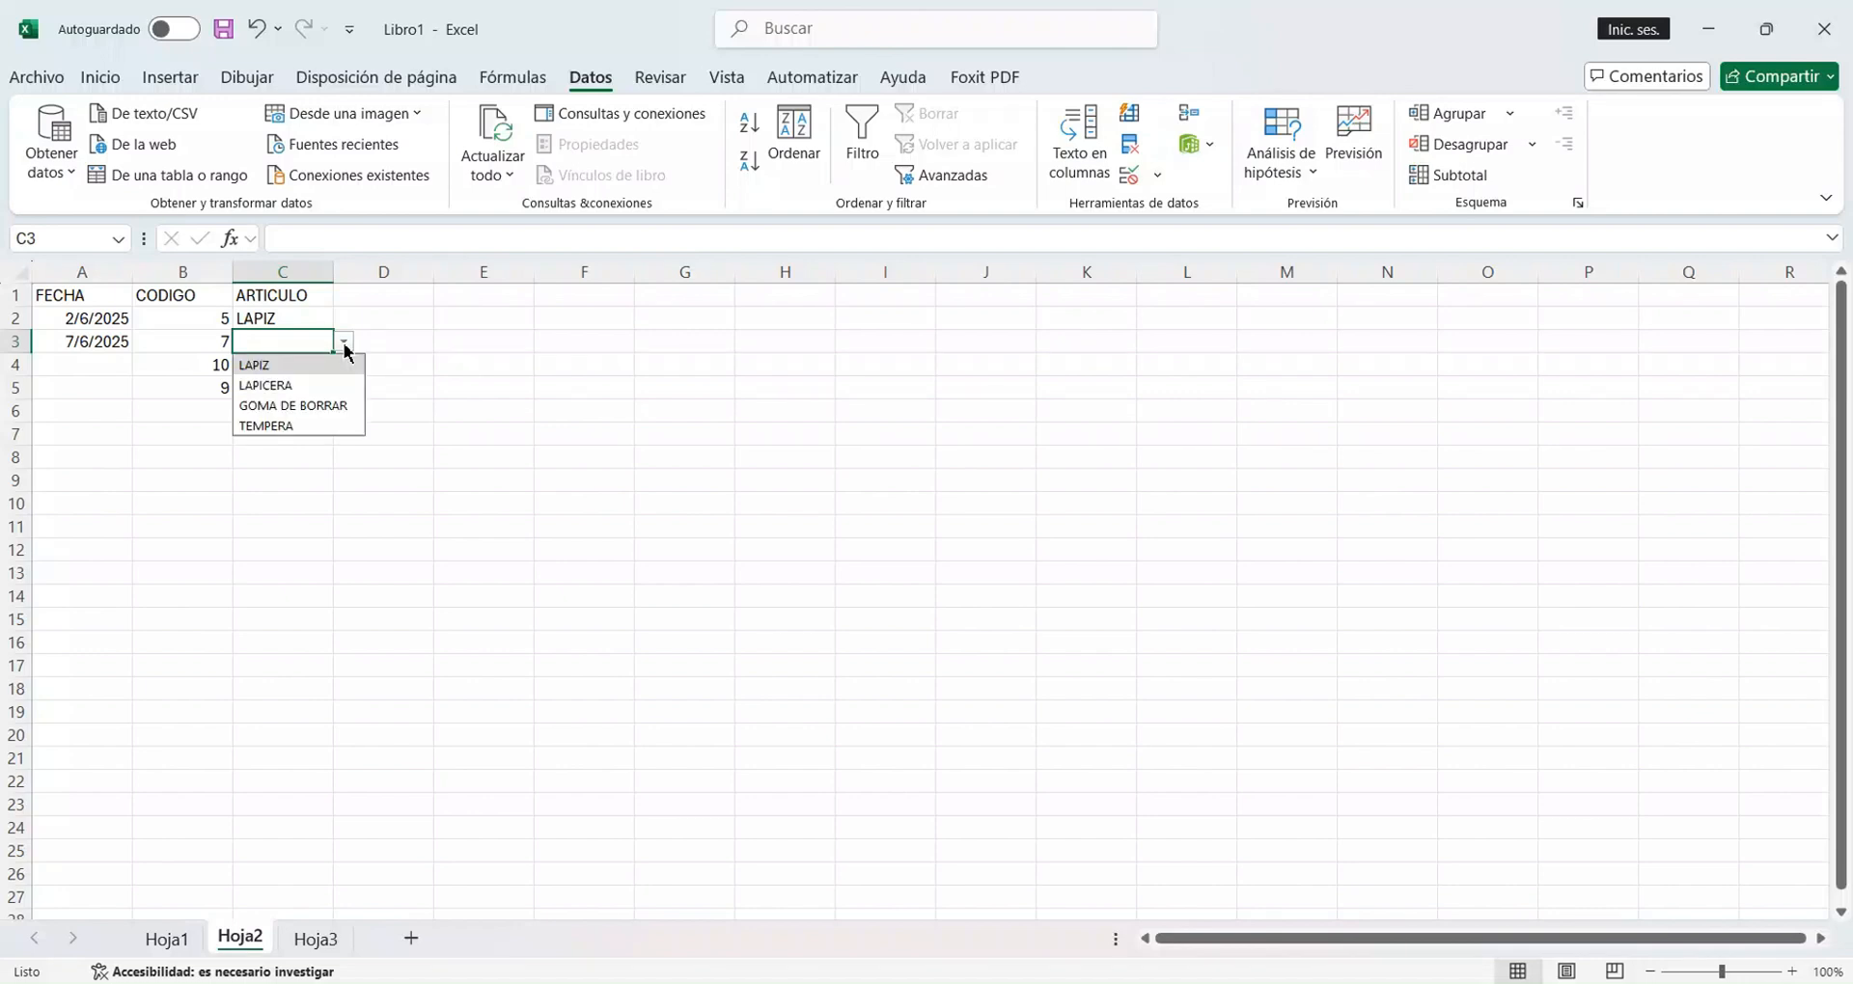
click(302, 405)
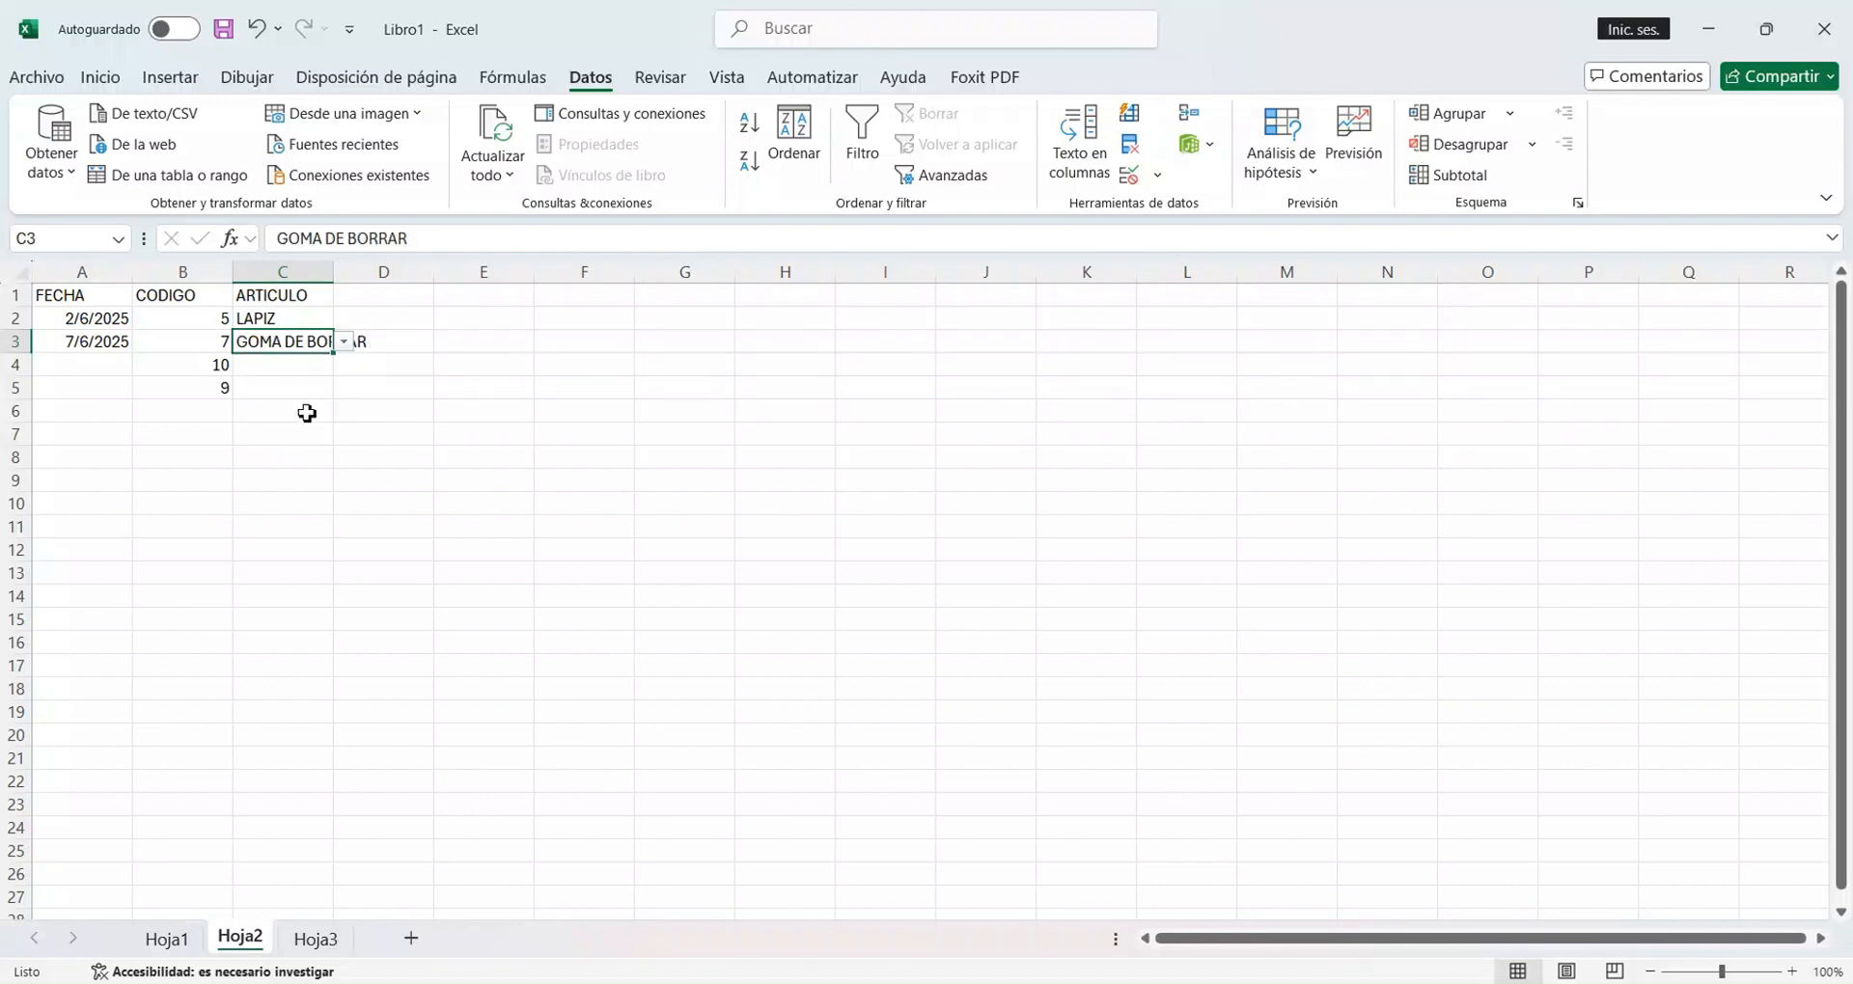
Choose LAPICERA in C4, TEMPERA in C5 and LAPICERA in C6 from the validation list.
click(317, 371)
click(345, 367)
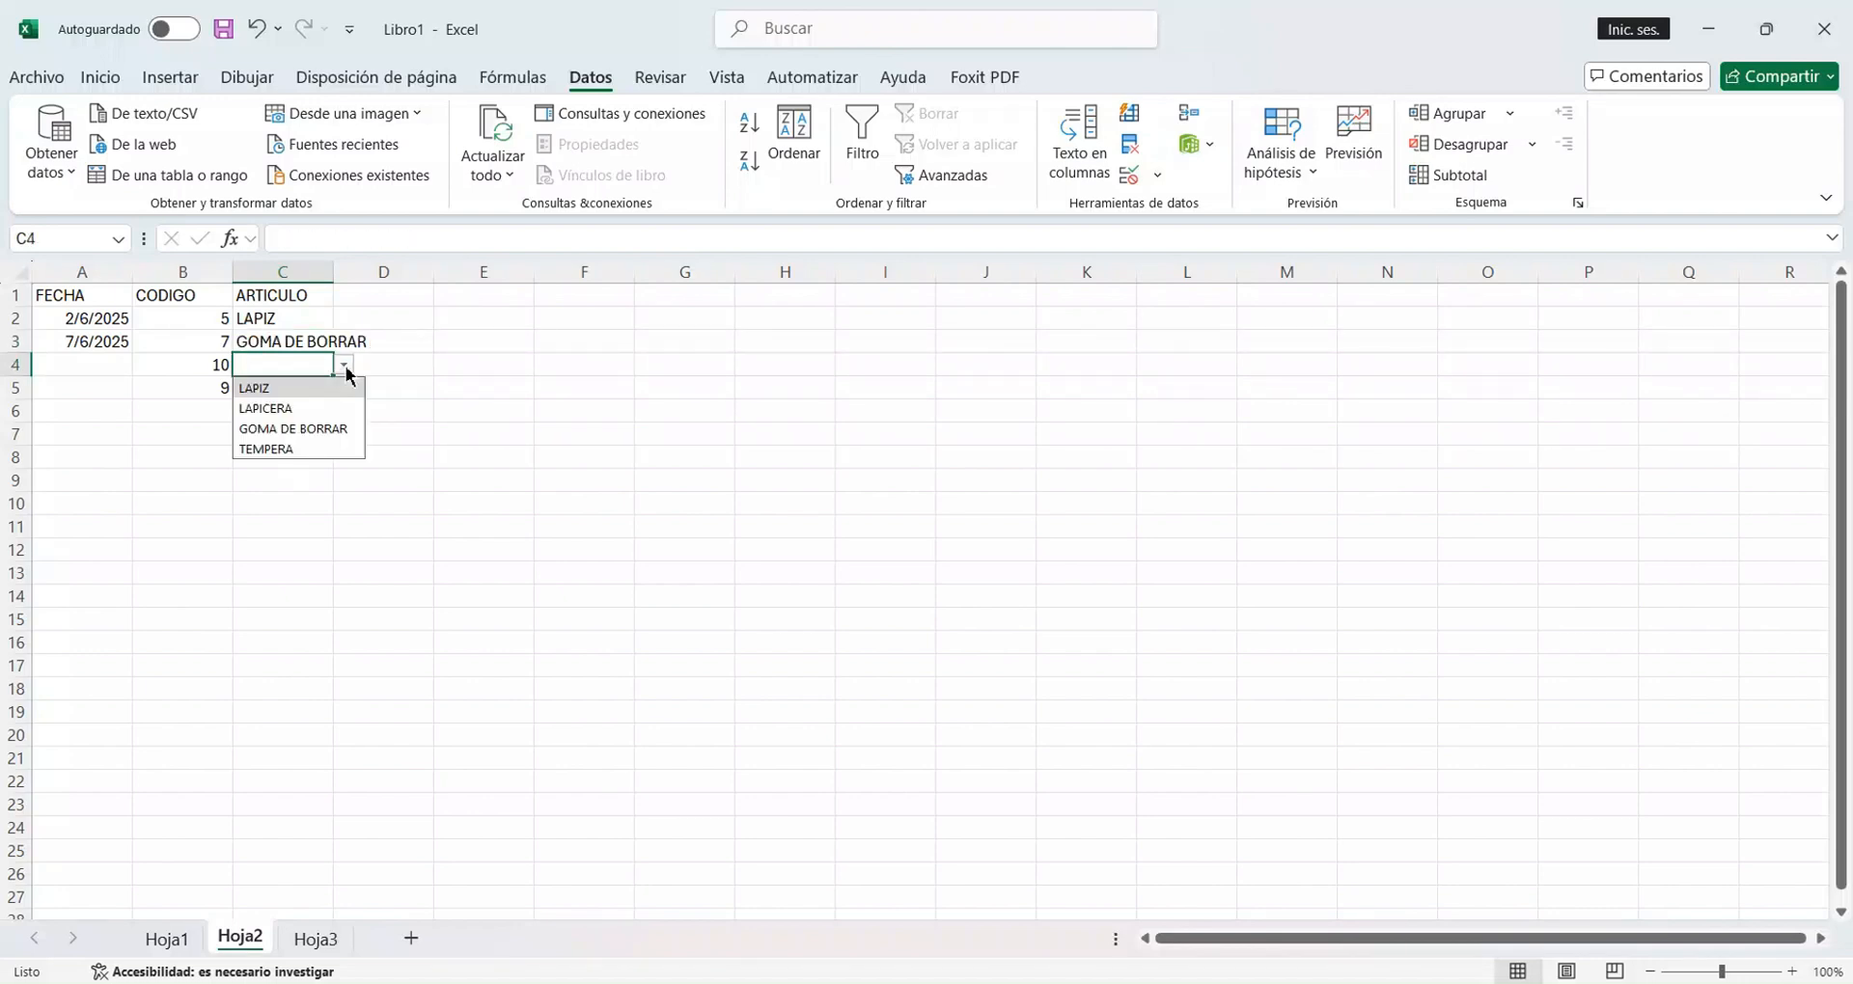
click(321, 406)
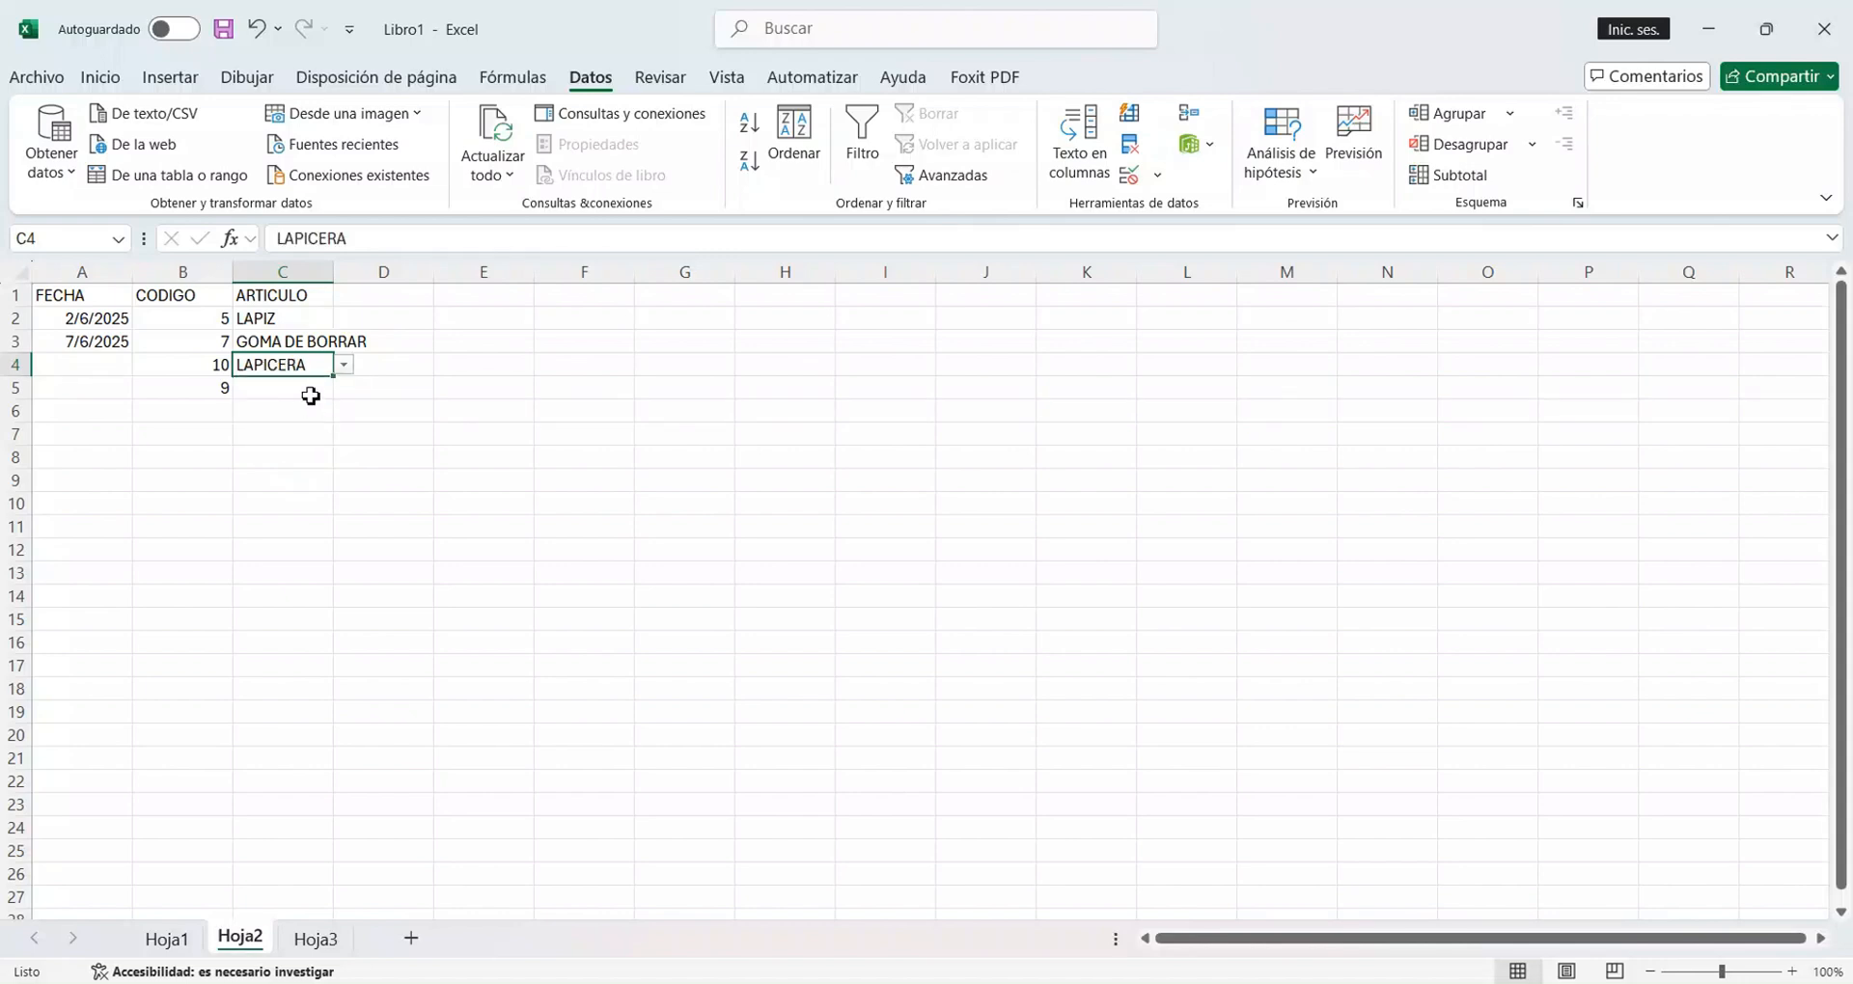
click(311, 390)
click(343, 389)
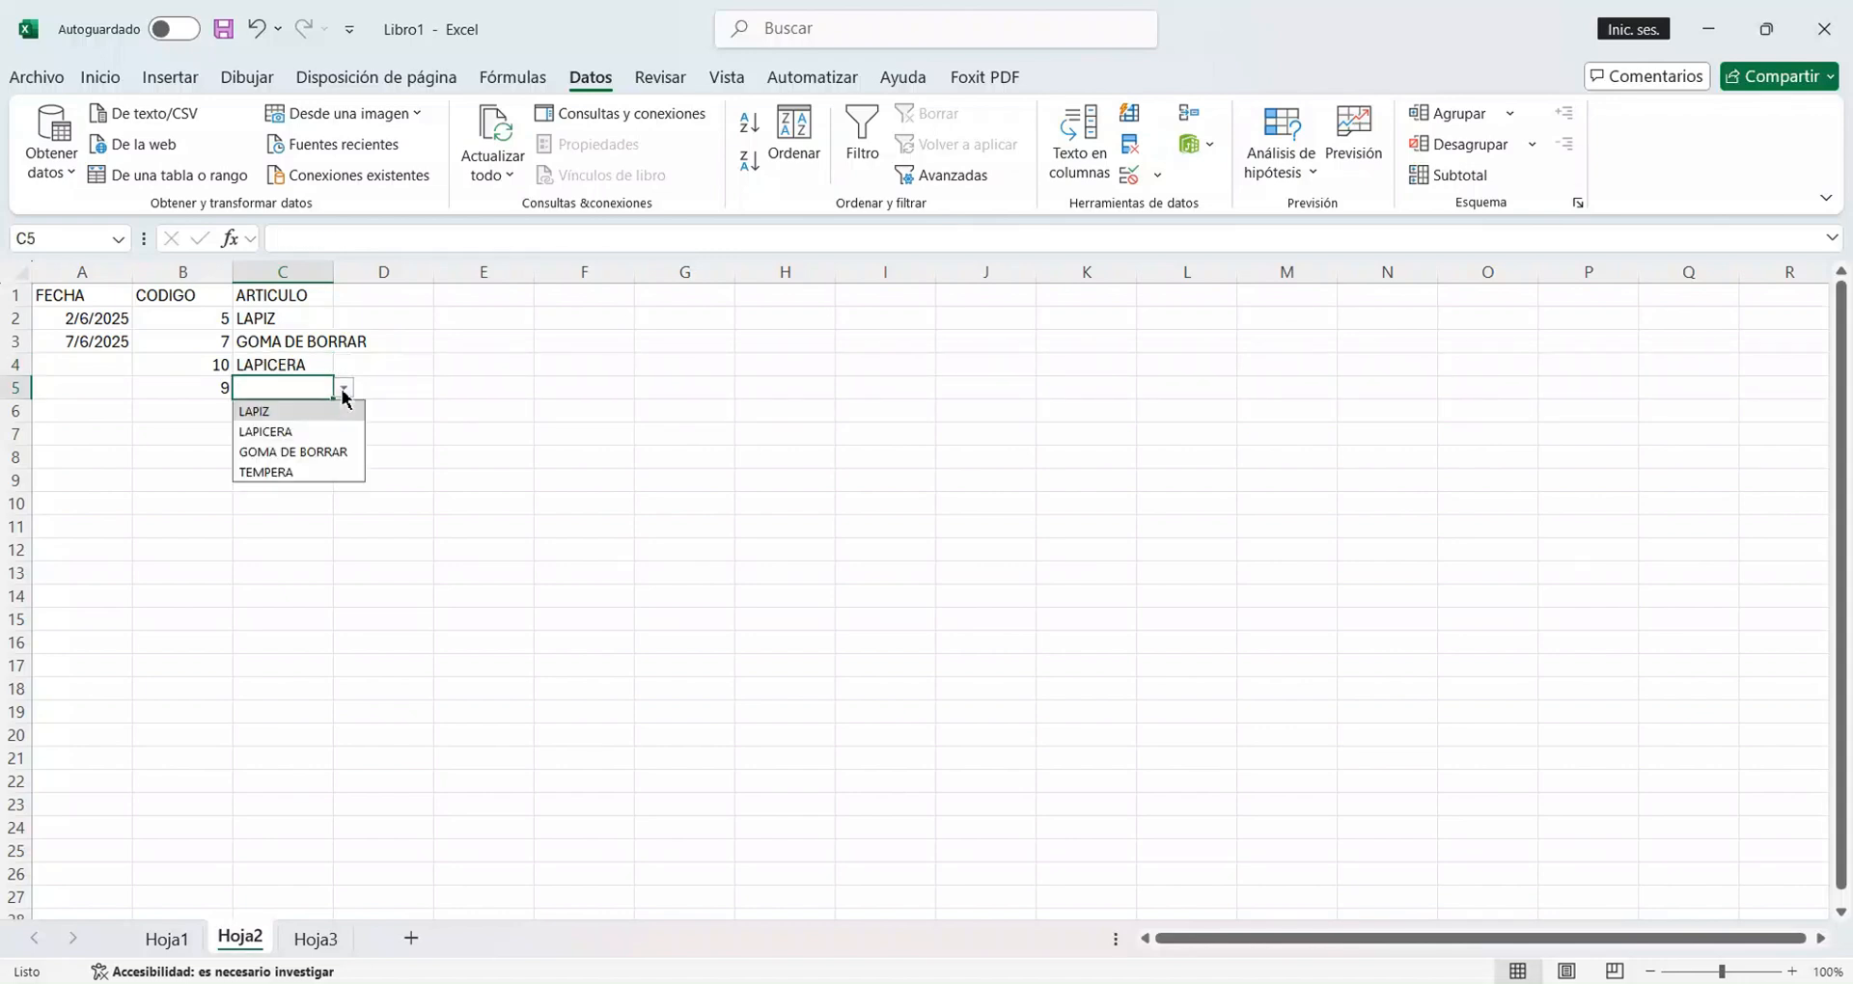
click(294, 472)
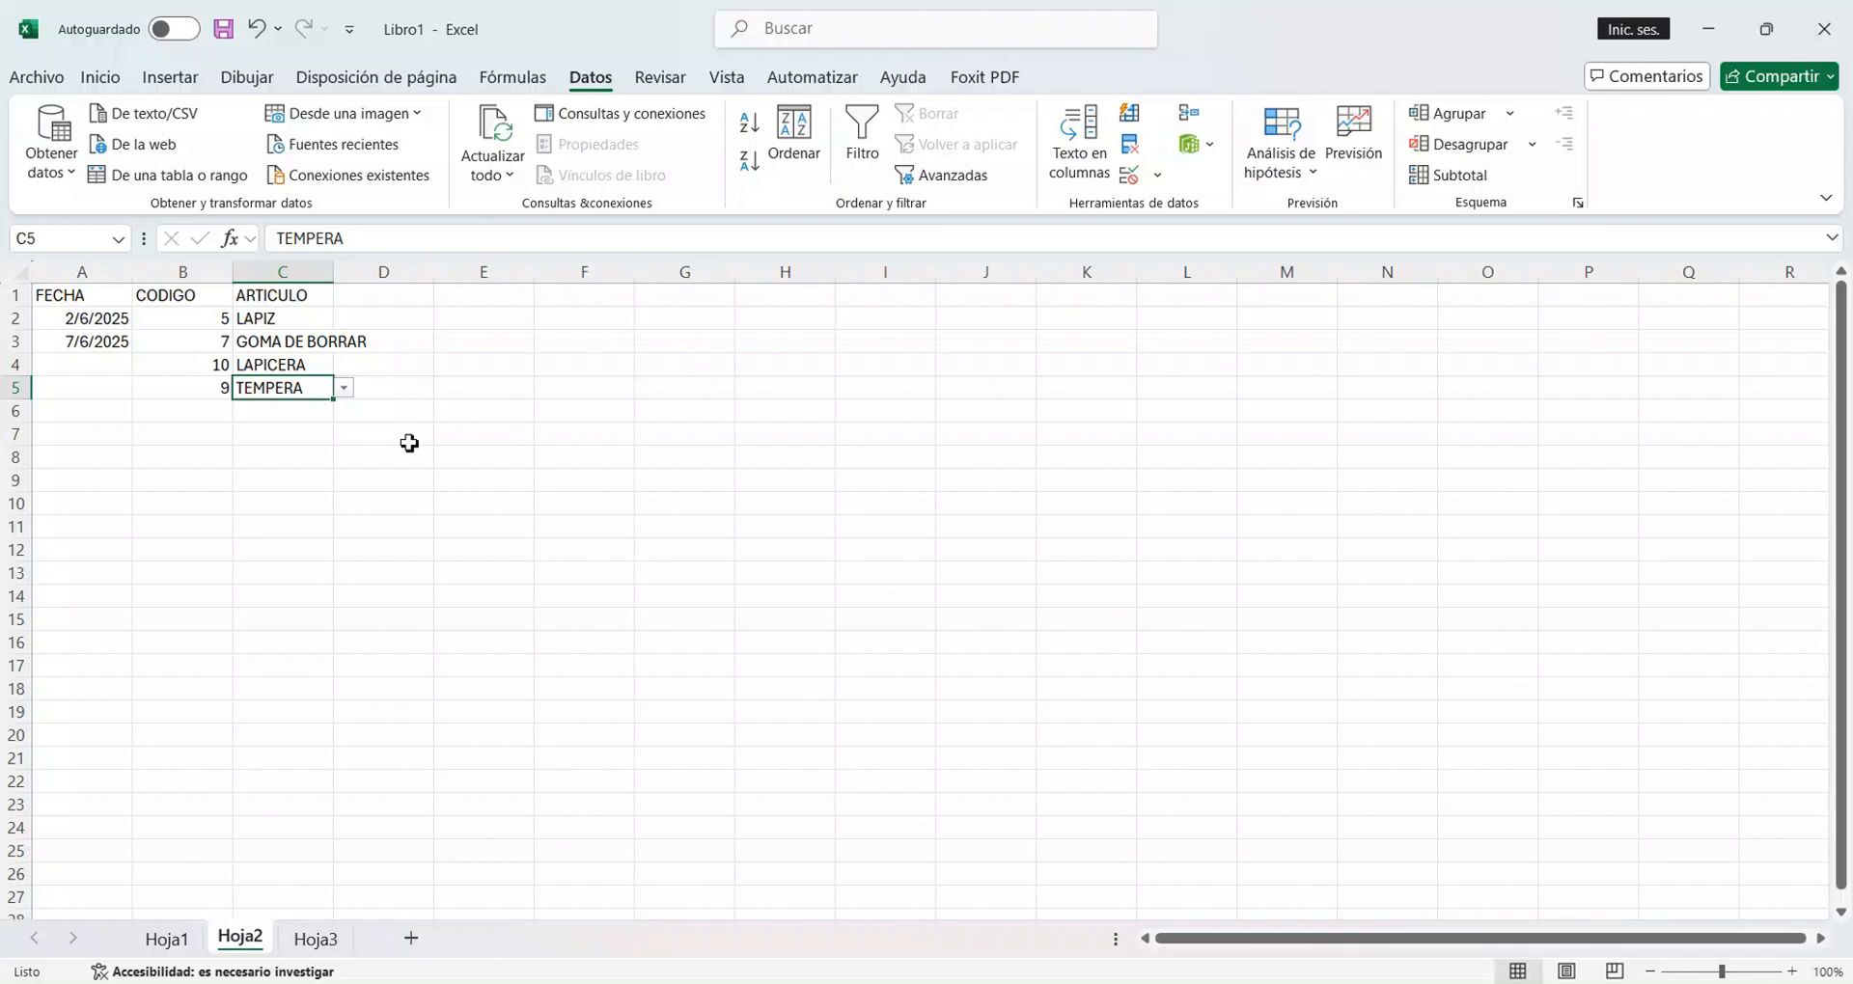
click(281, 416)
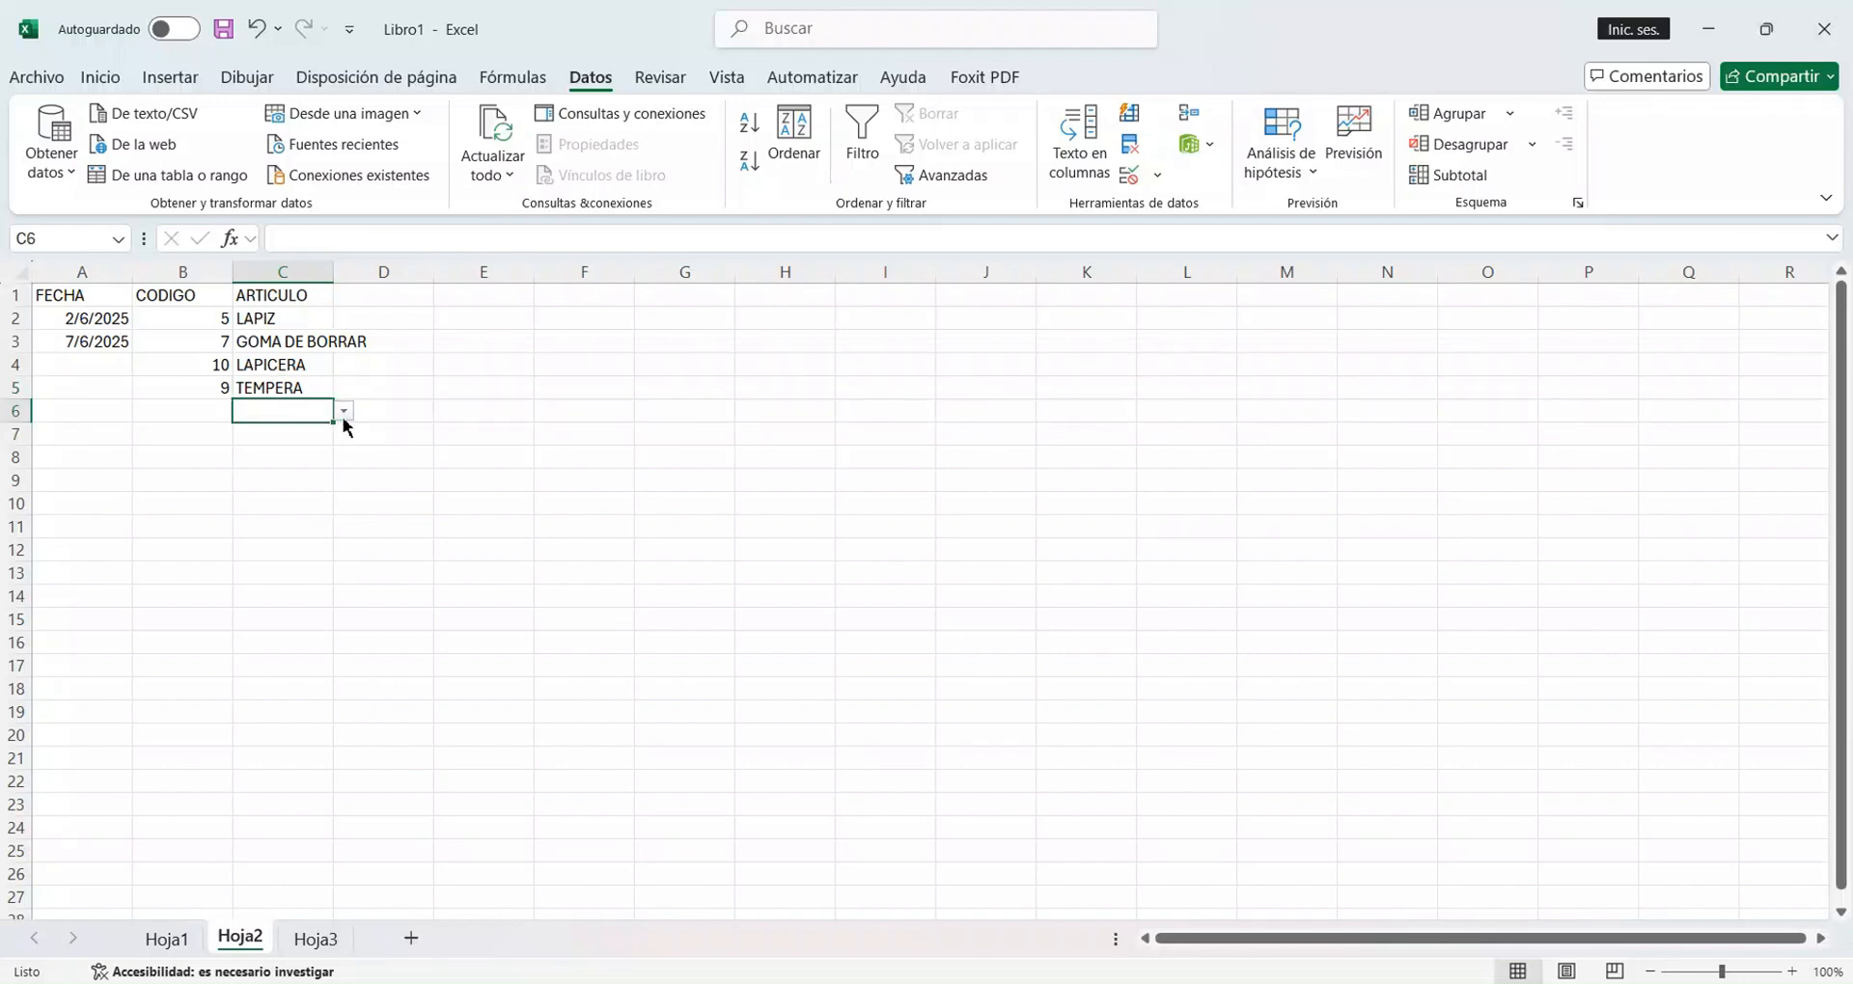
click(344, 412)
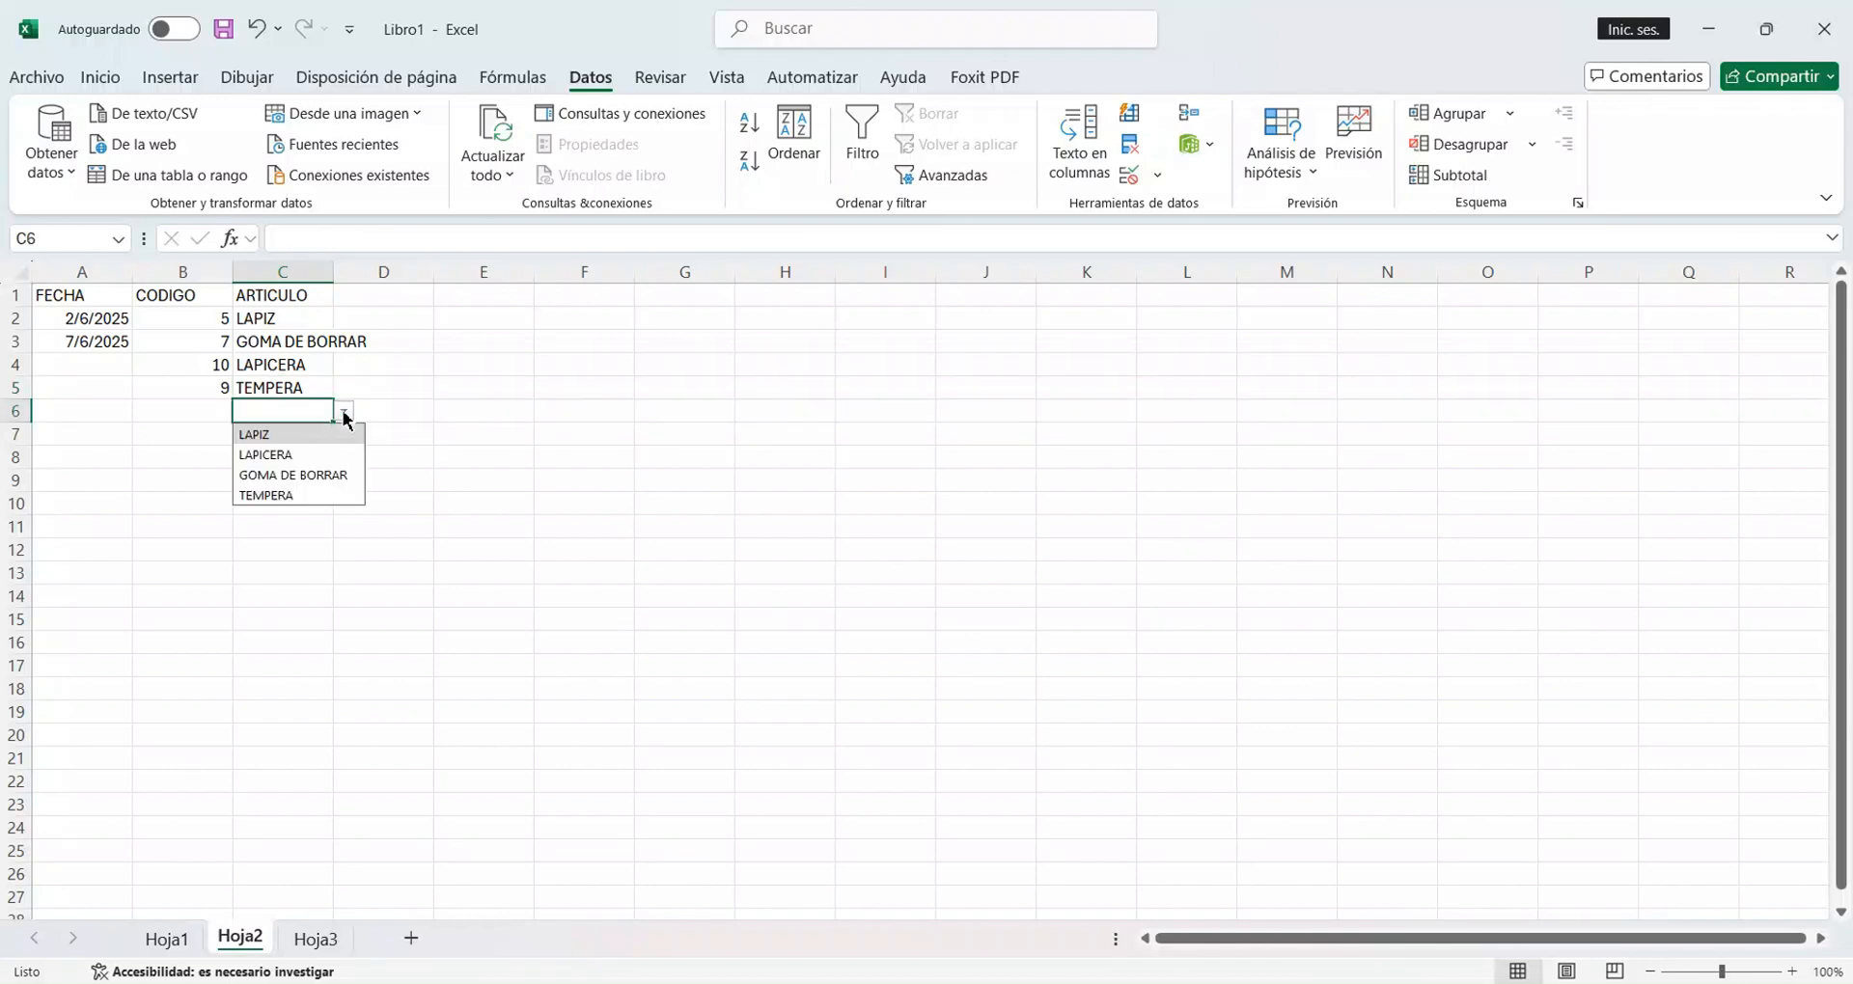
click(311, 457)
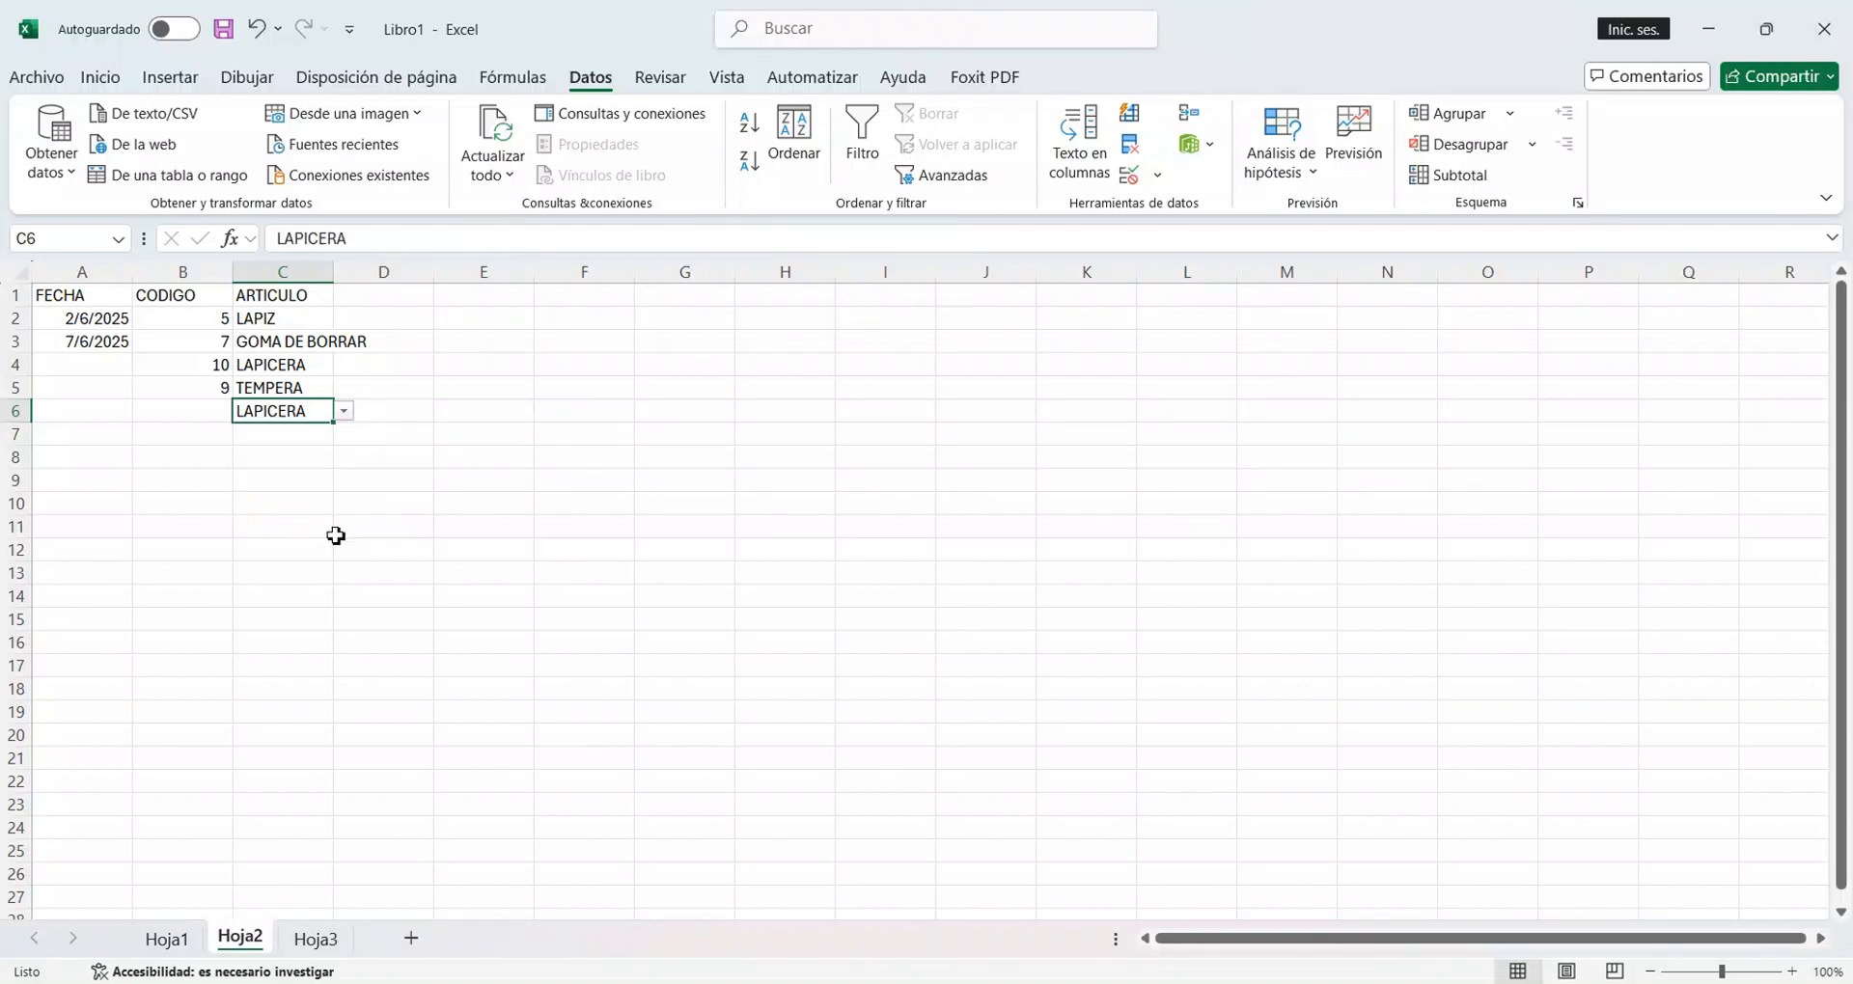
Choose GOMA DE BORRAR in C7 from the ARTICULO validation list.
click(302, 437)
click(343, 436)
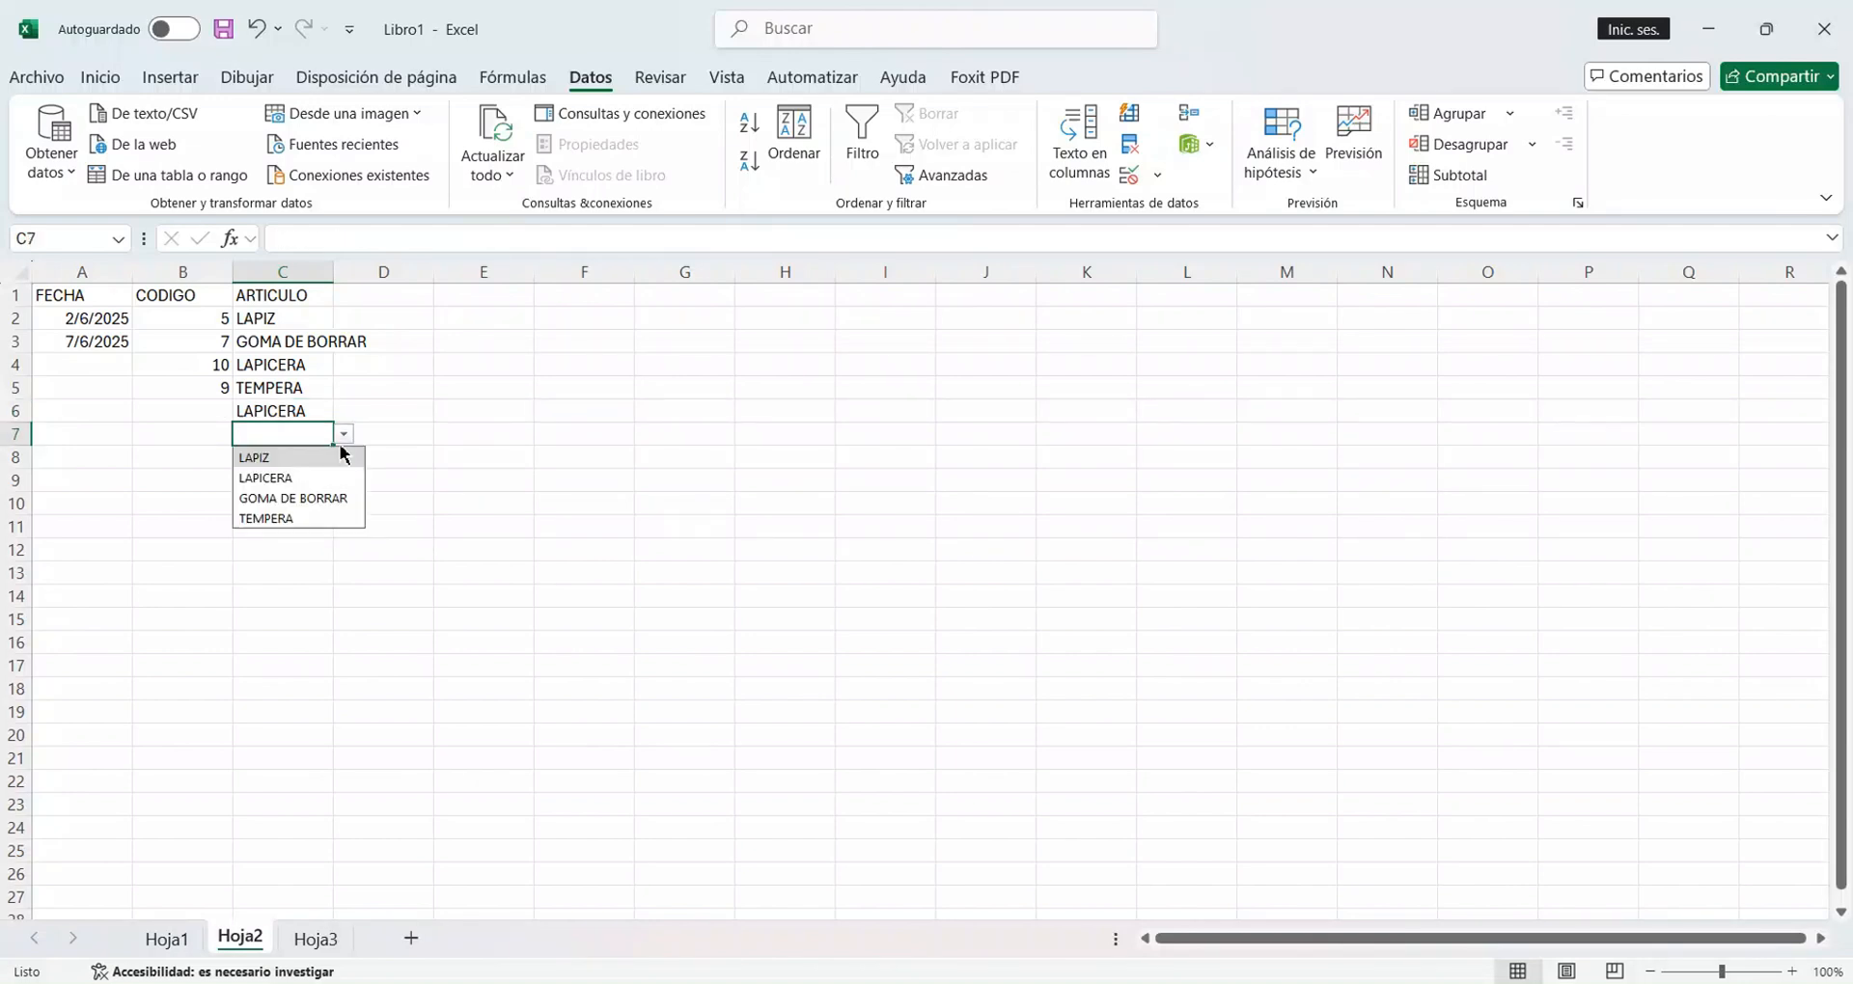
click(321, 499)
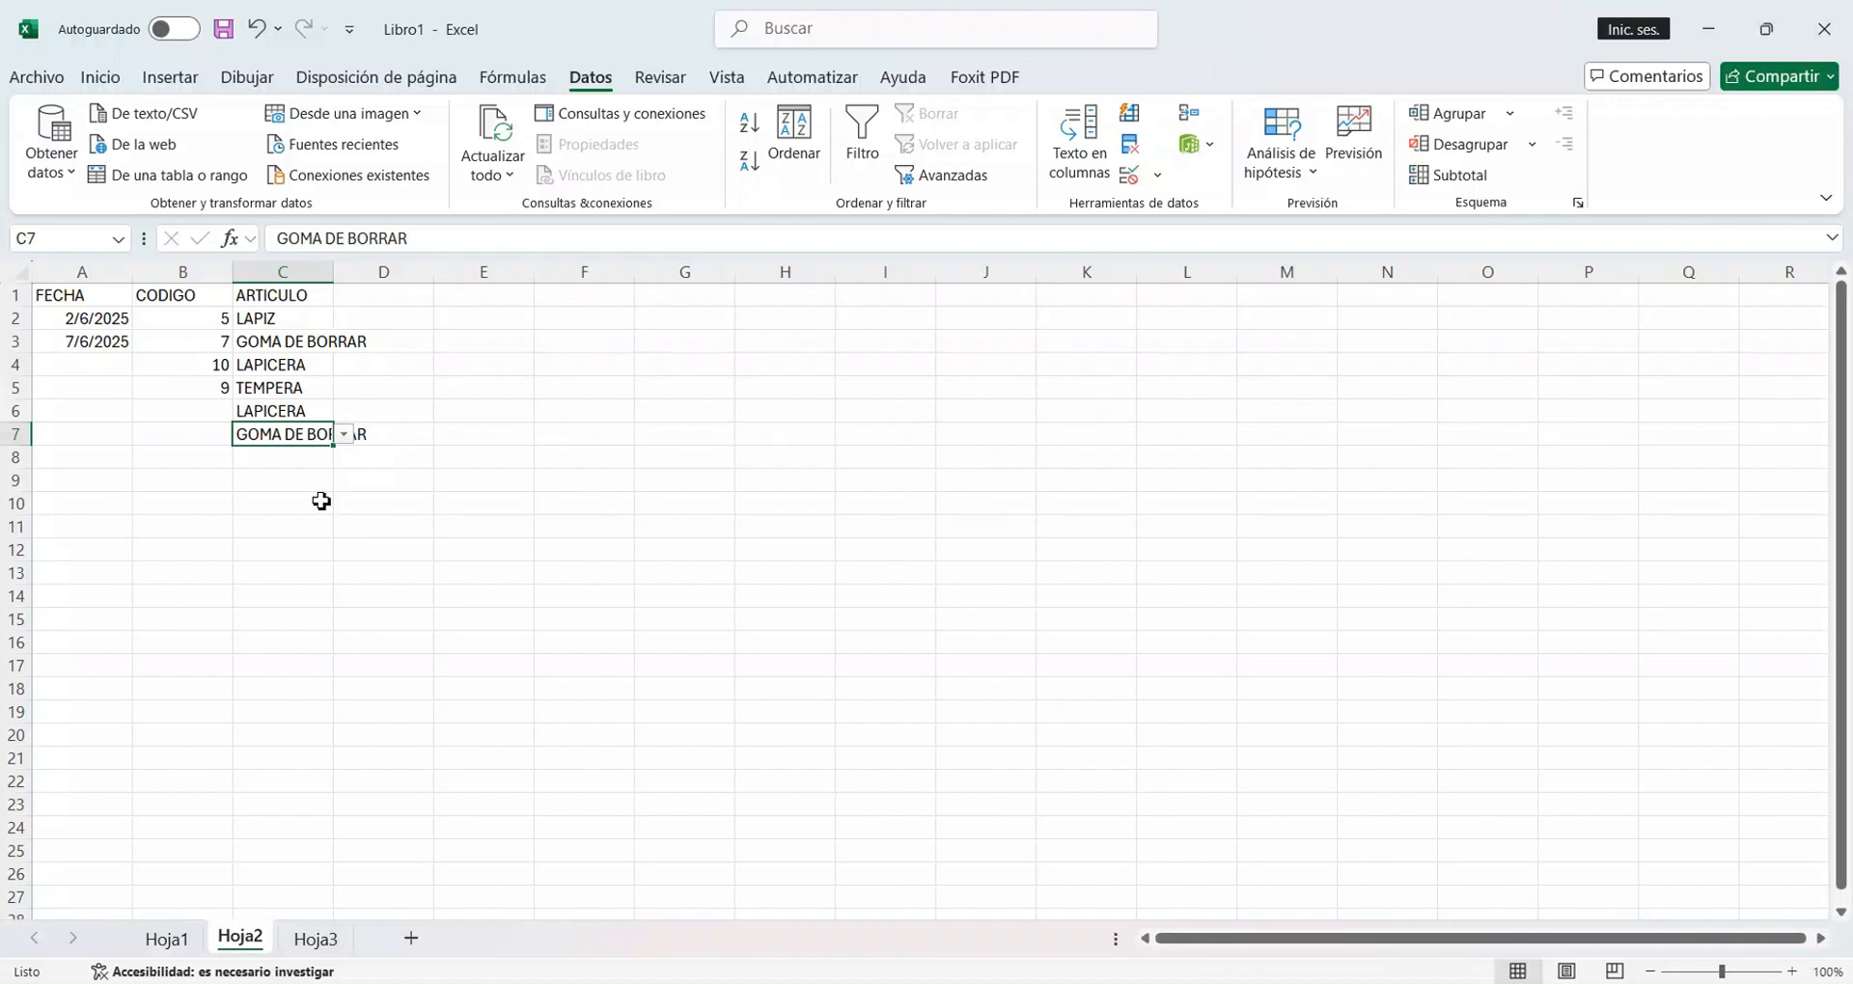
click(316, 501)
Remove the date restriction from FECHA cells A2:A10 by setting their validation to allow Cualquier valor.
drag(97, 329, 114, 512)
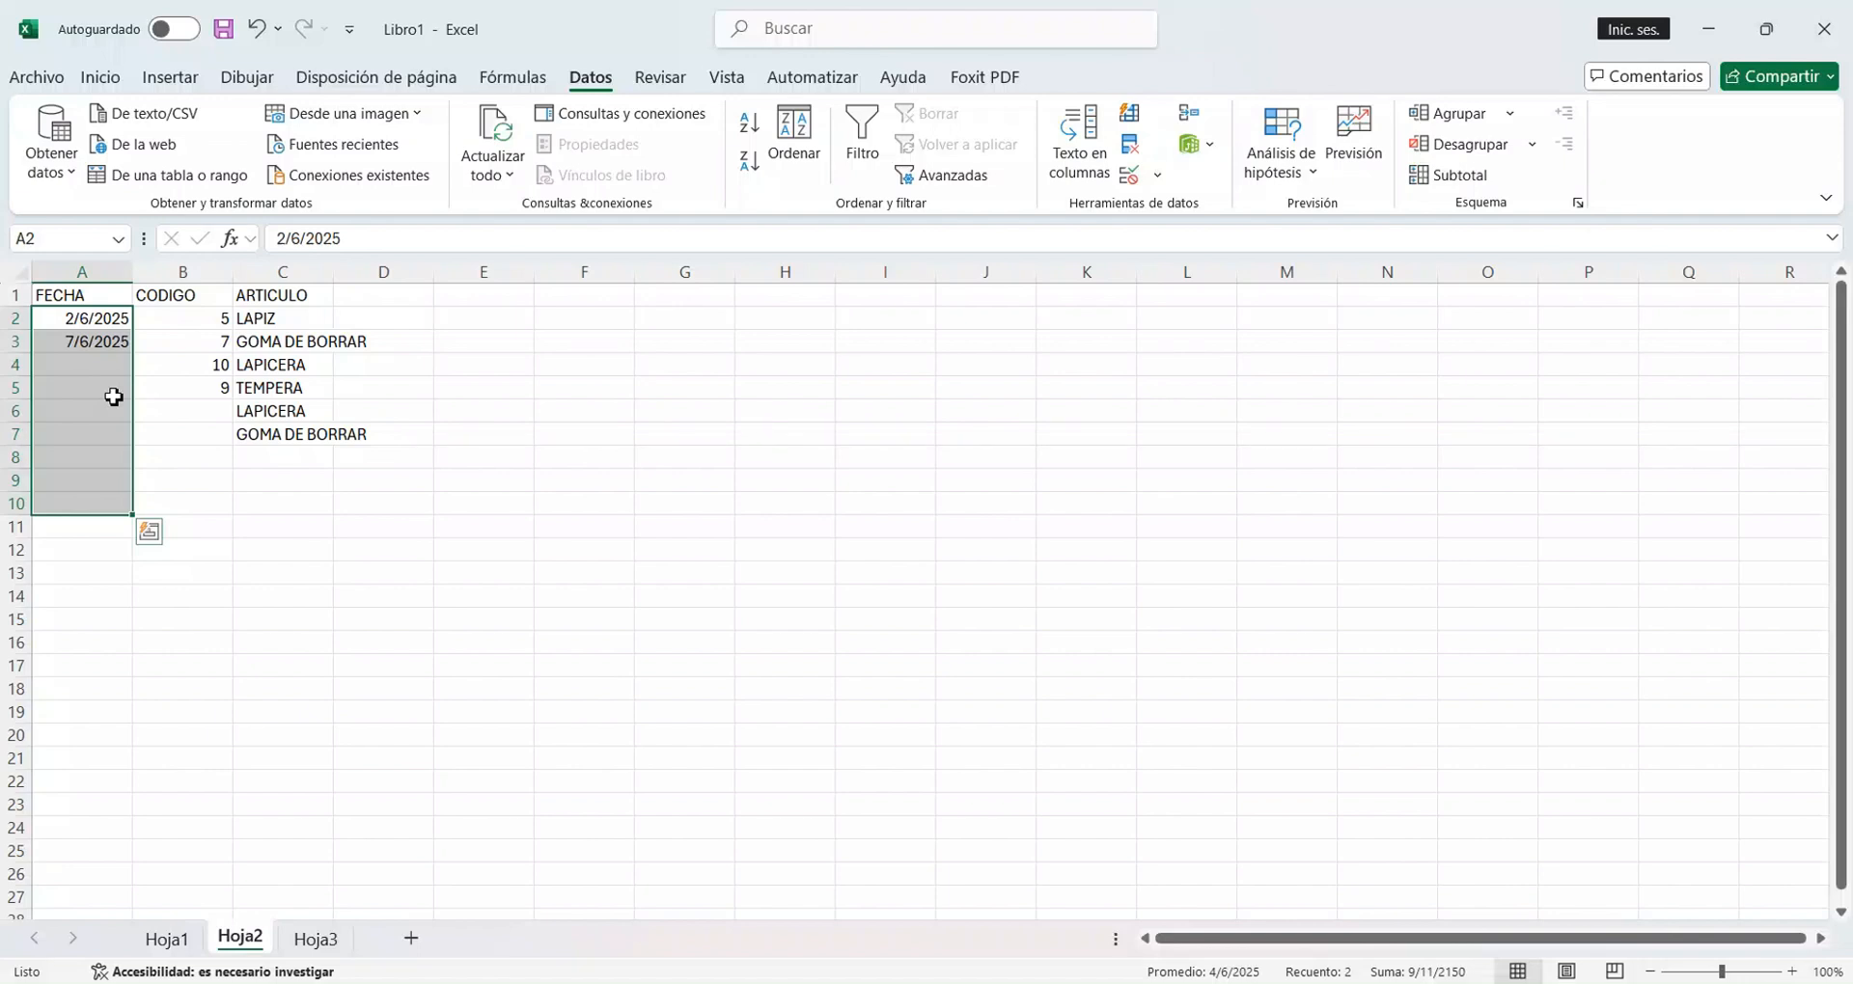
click(1130, 176)
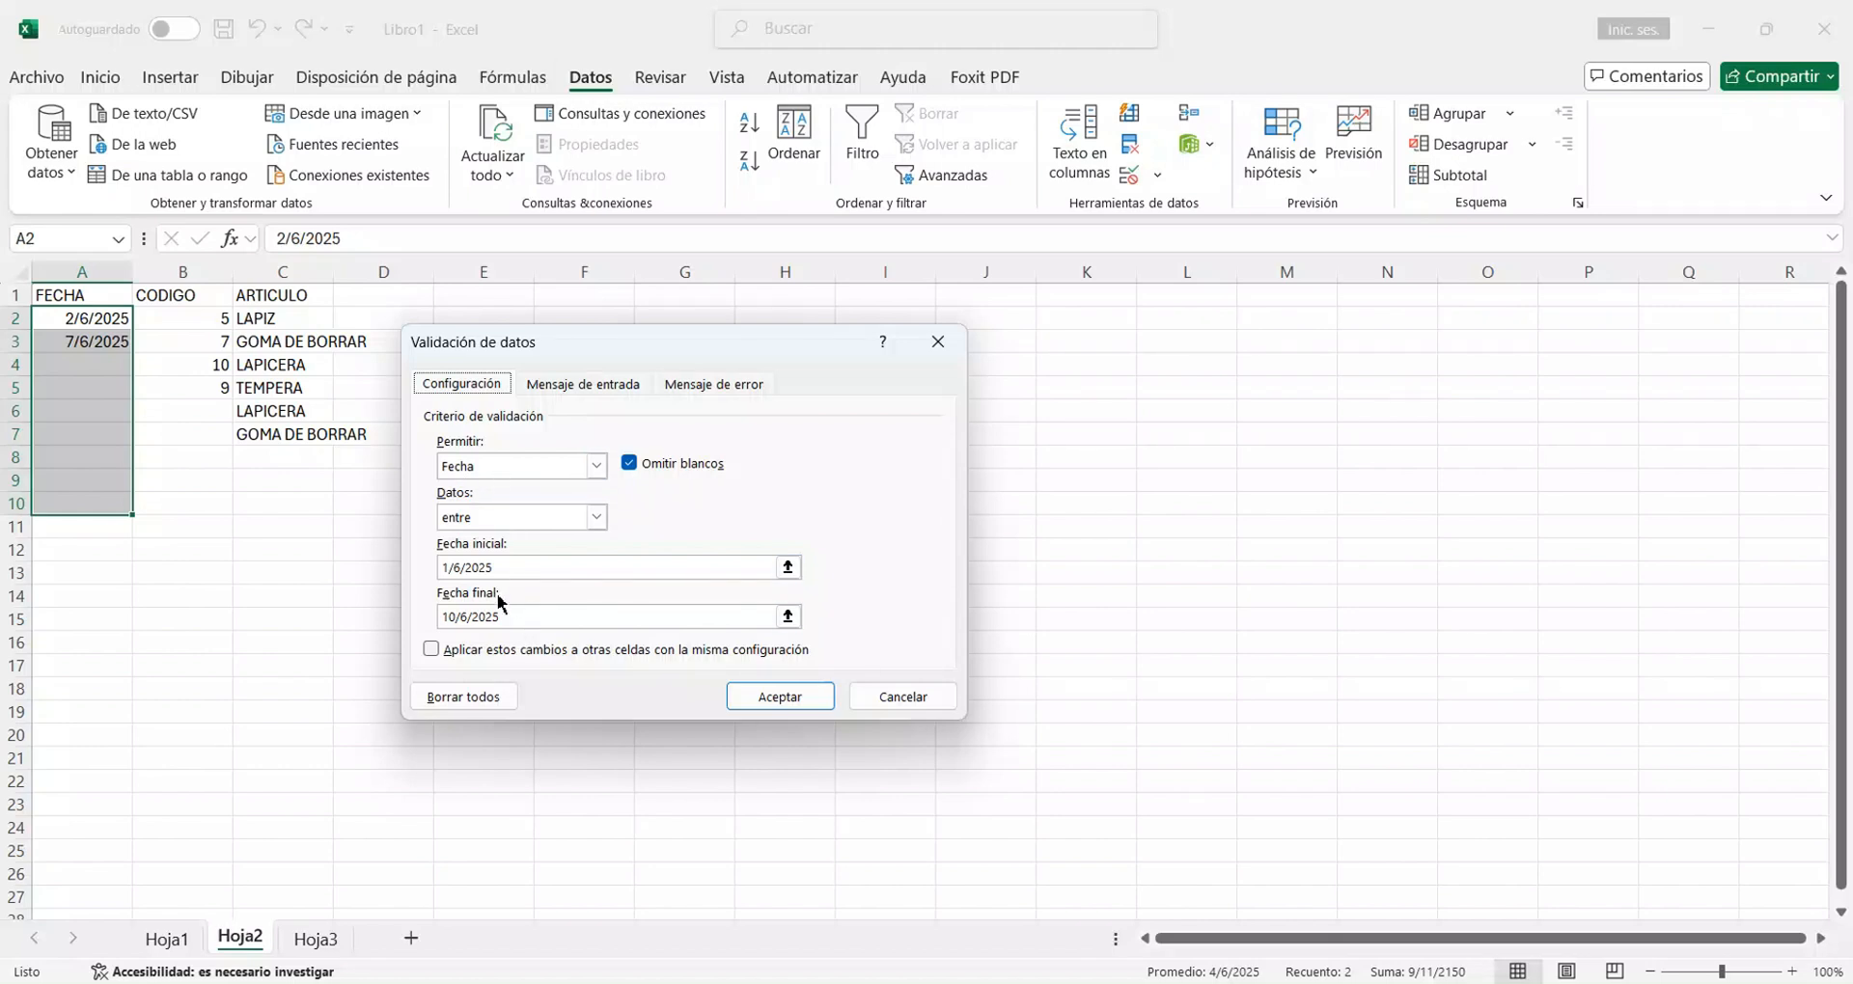
click(499, 470)
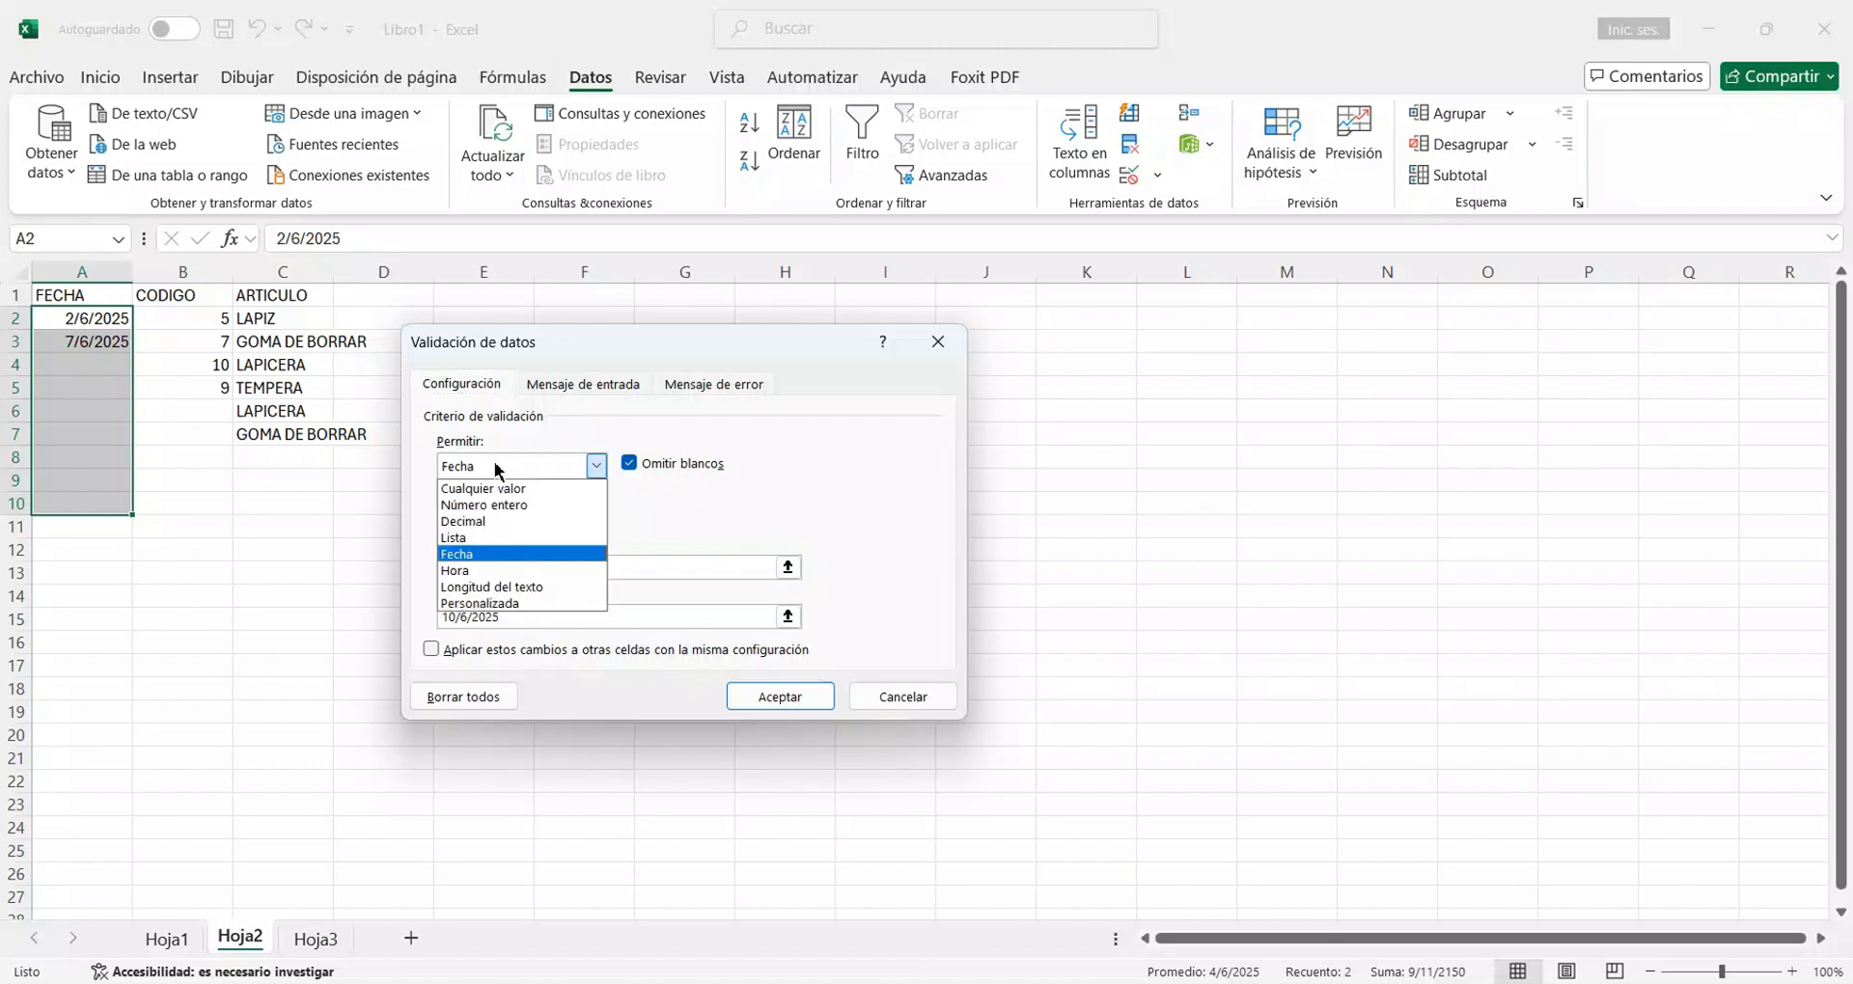
click(500, 489)
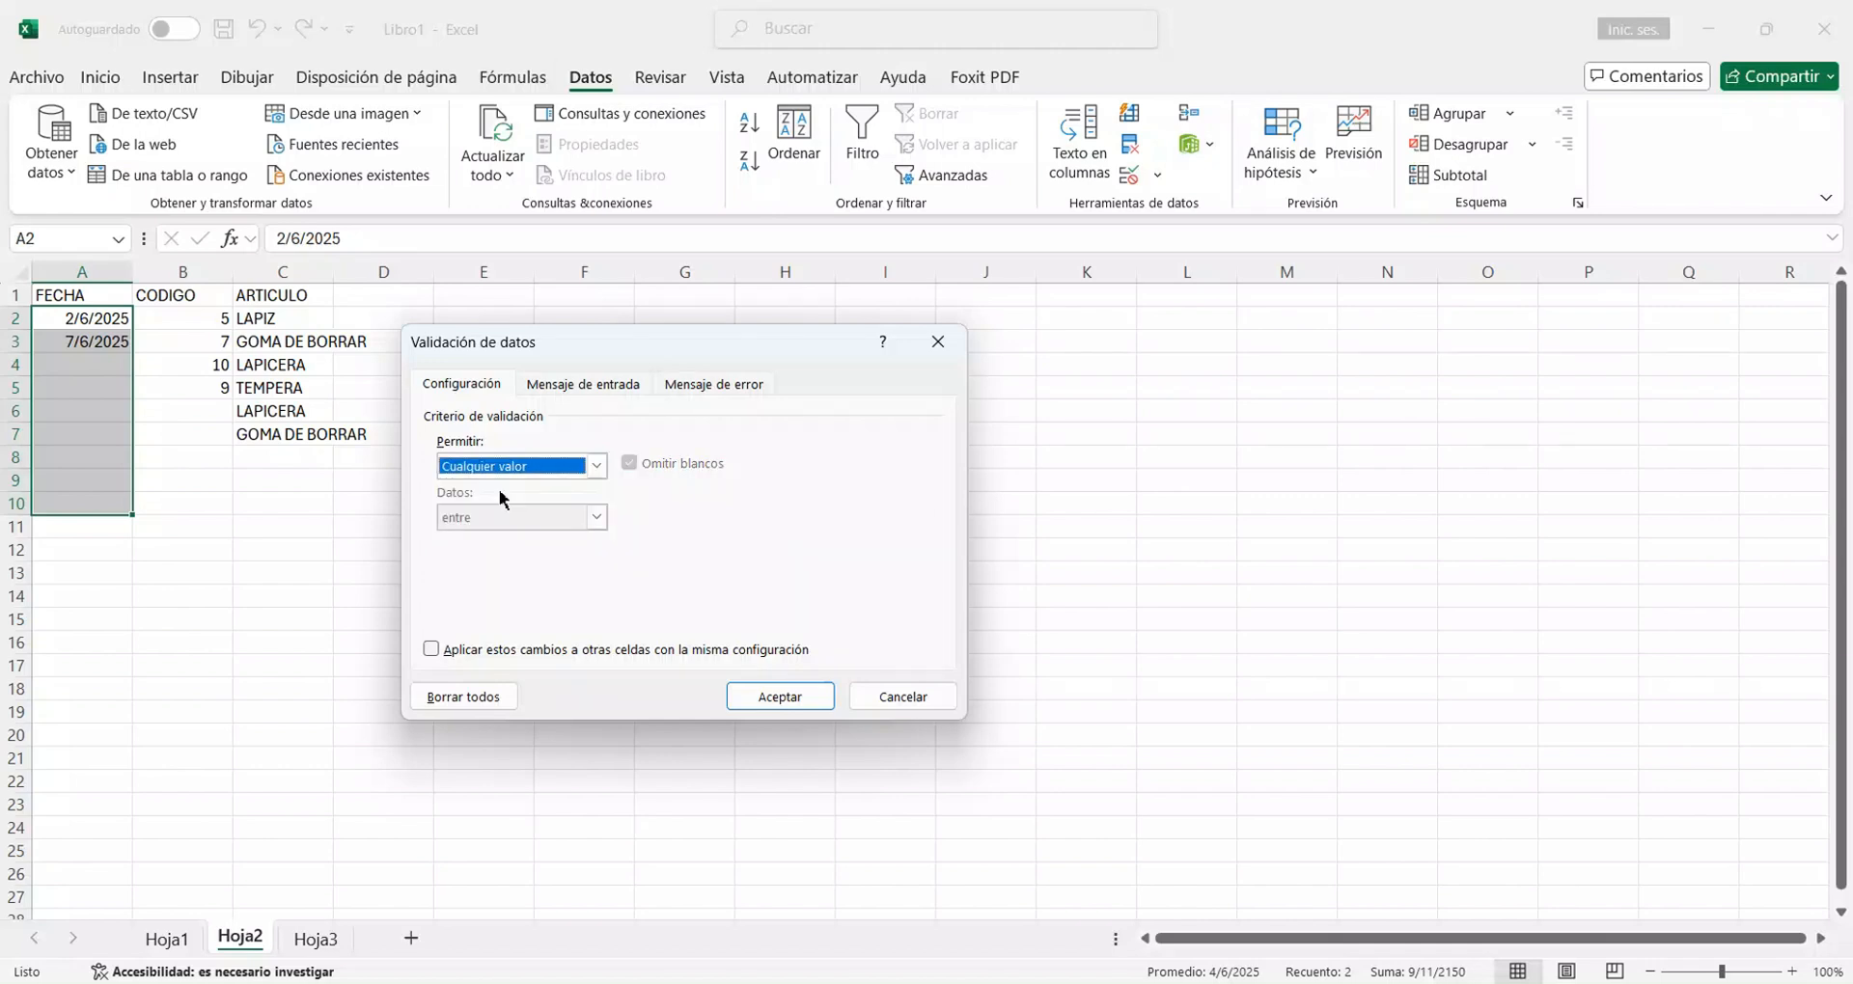
click(781, 697)
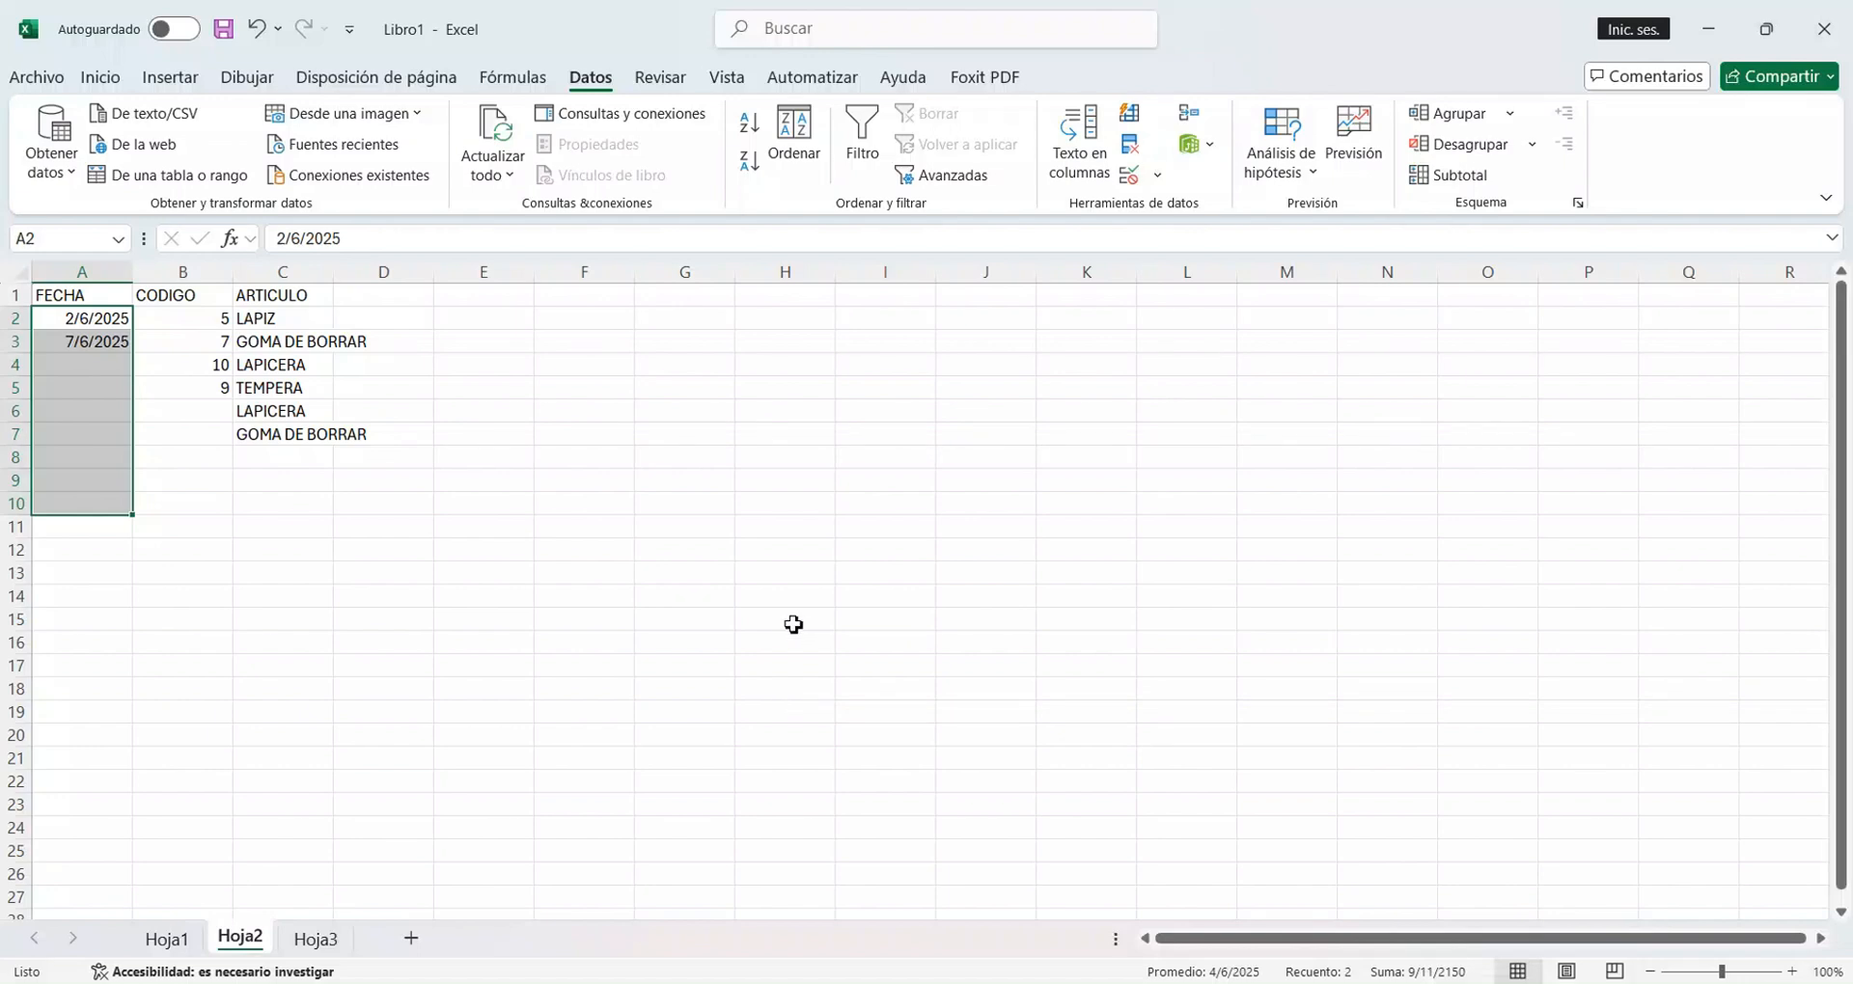
Enter the dates 15/6/2025 in A4 and 11/6/2025 in A5.
click(104, 370)
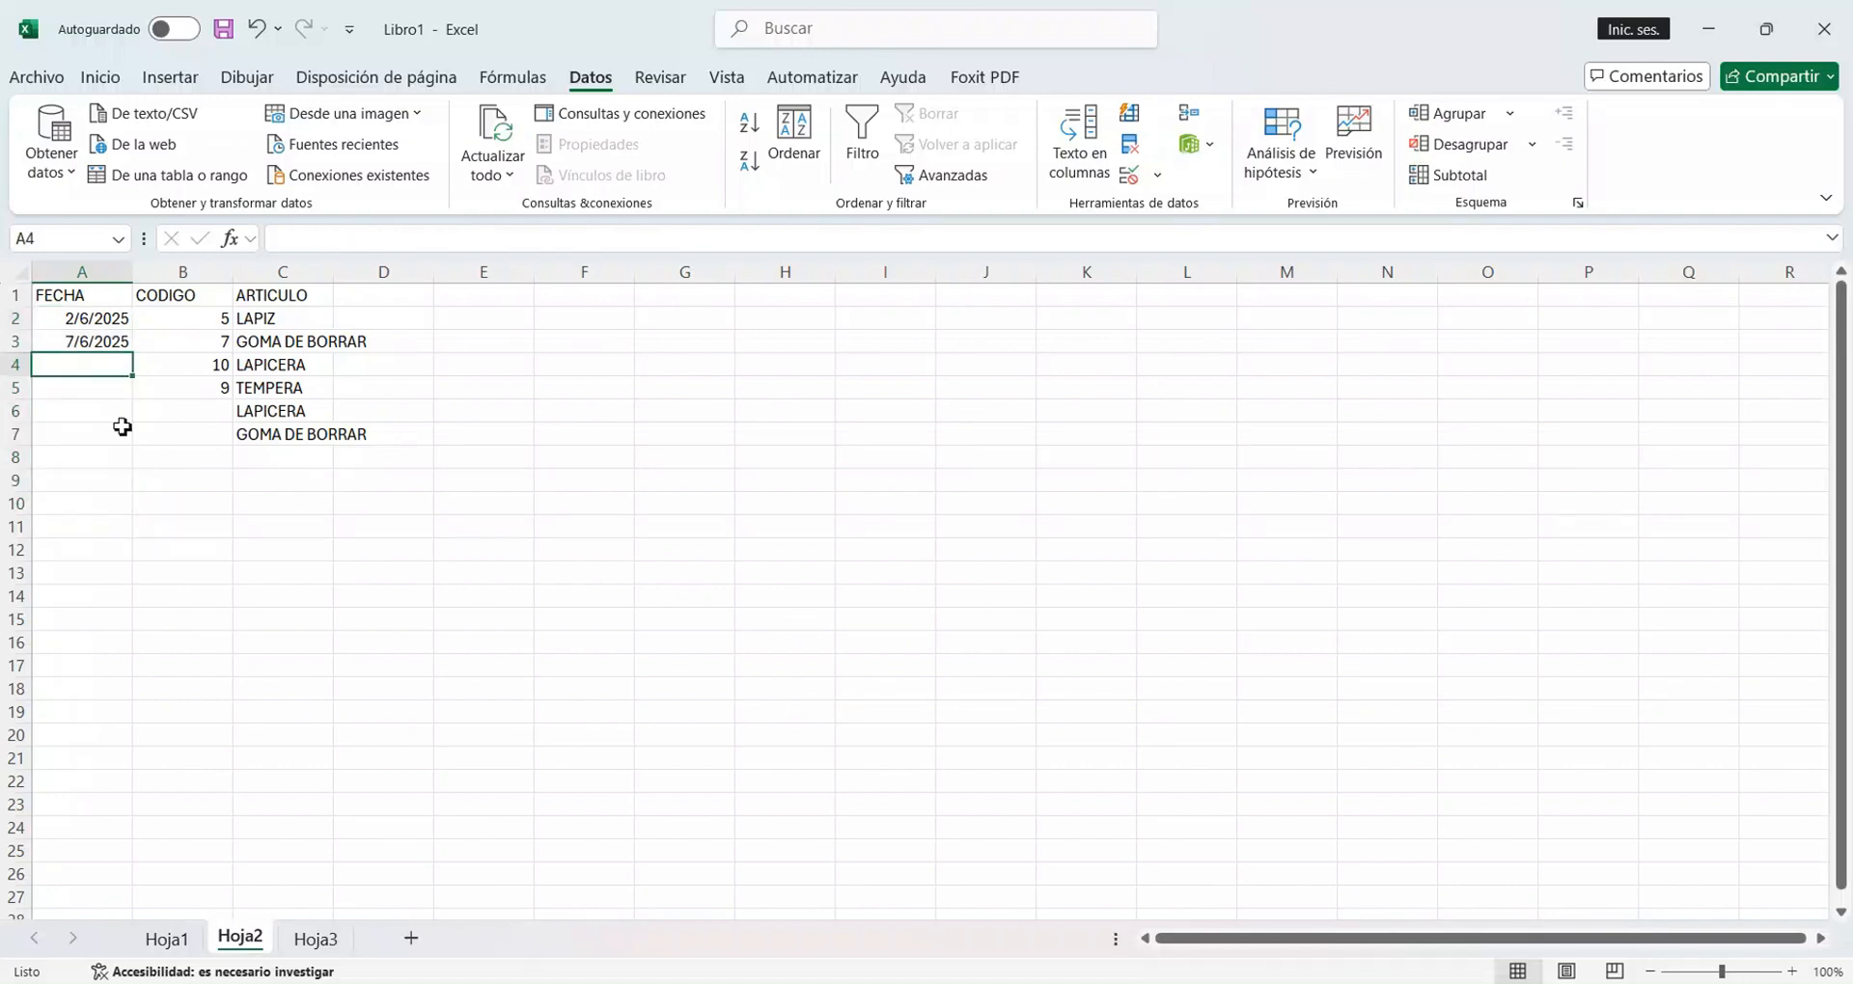
text(15)
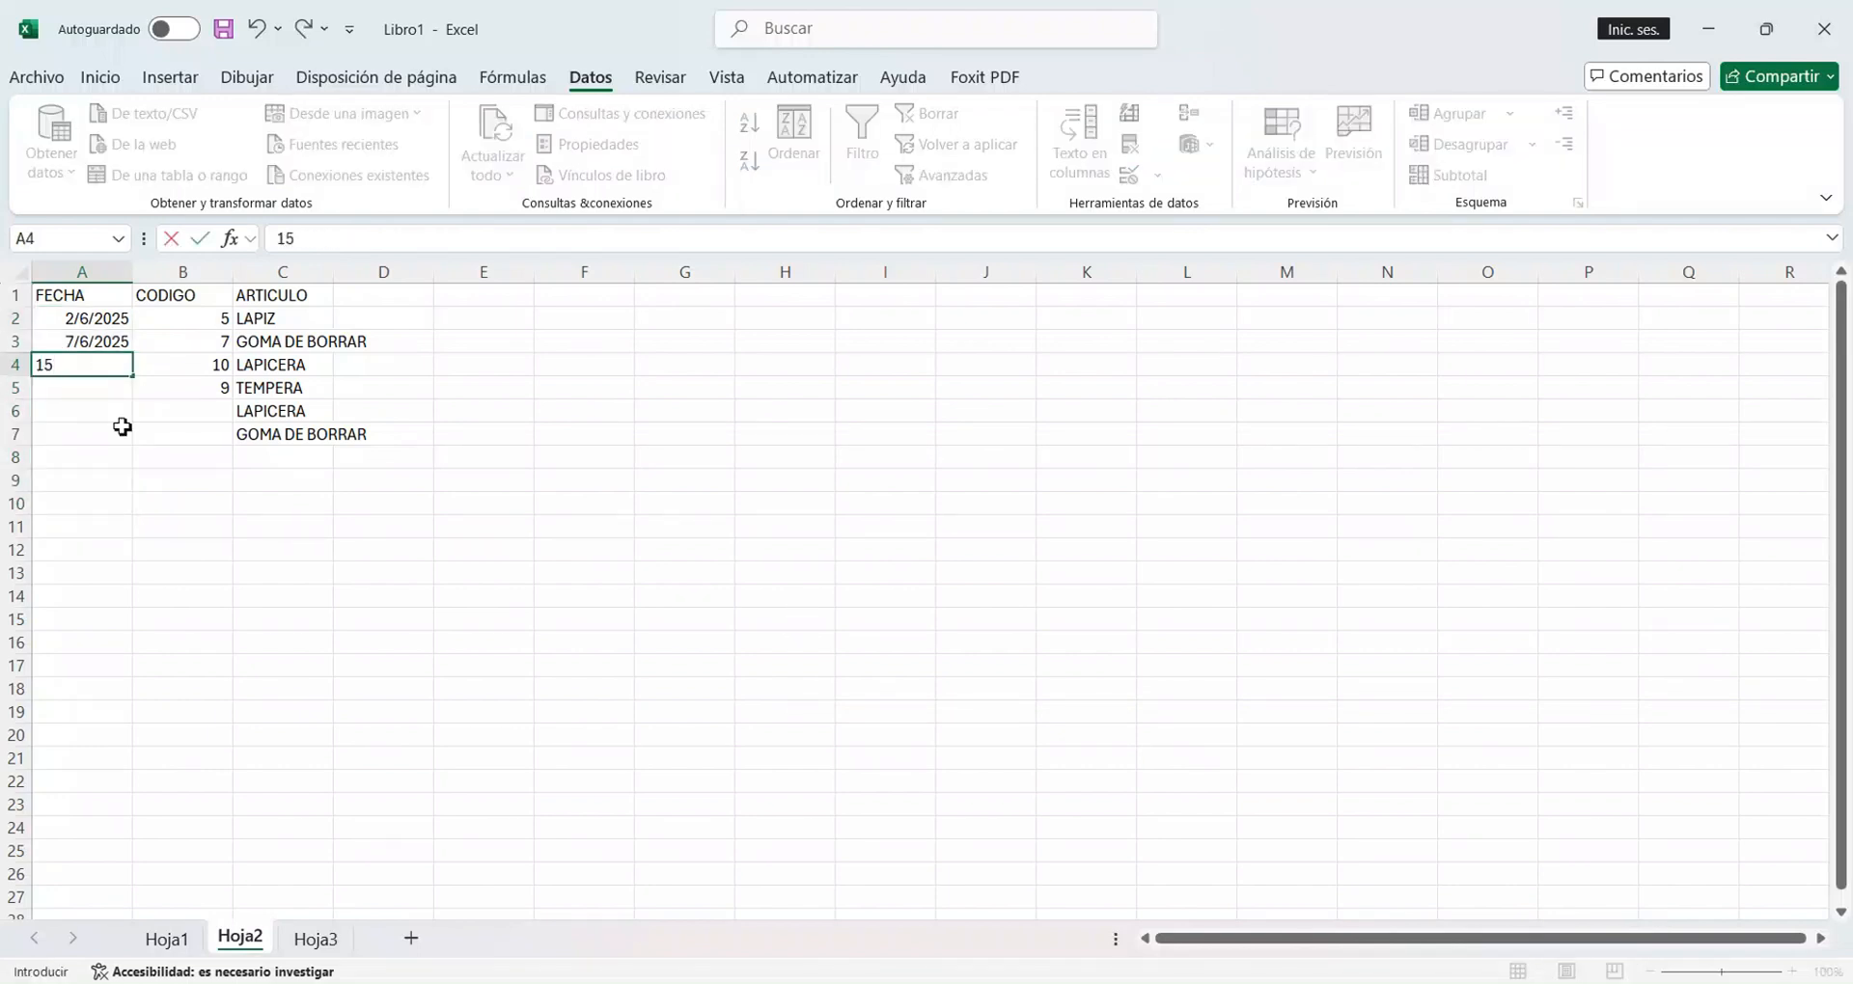
text(/6/2025)
key(Return)
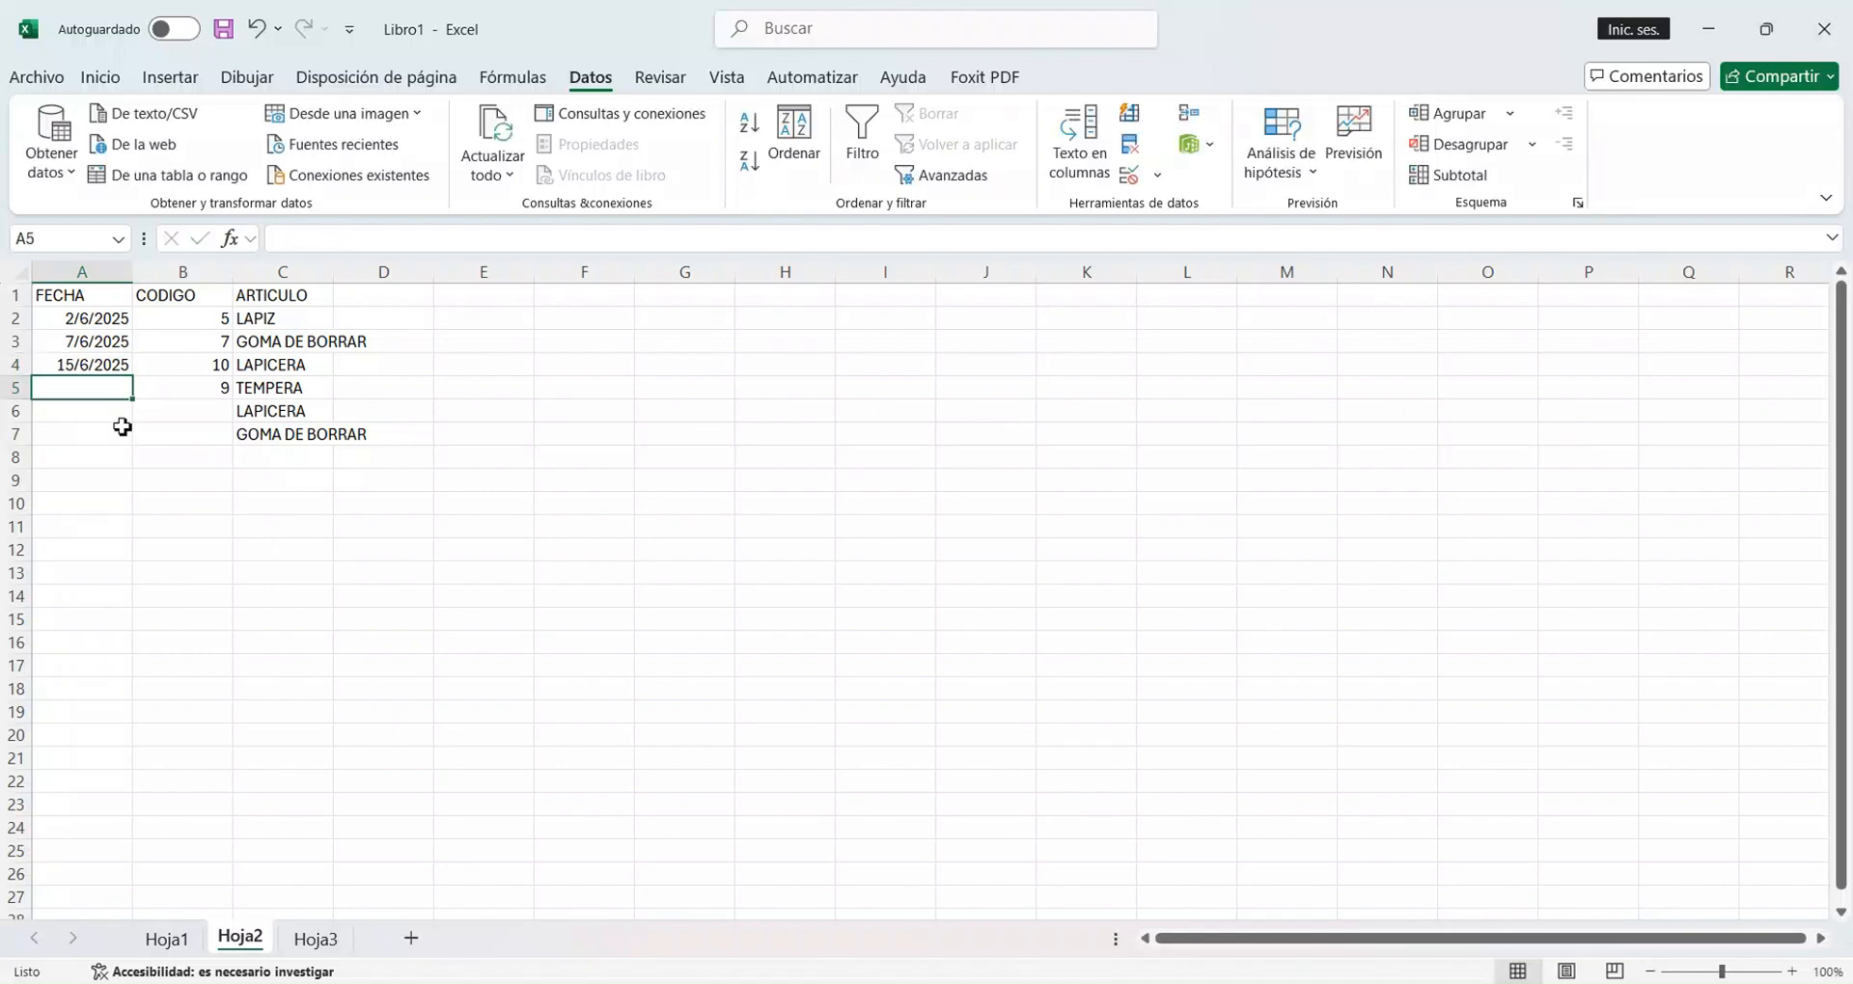
text(11/)
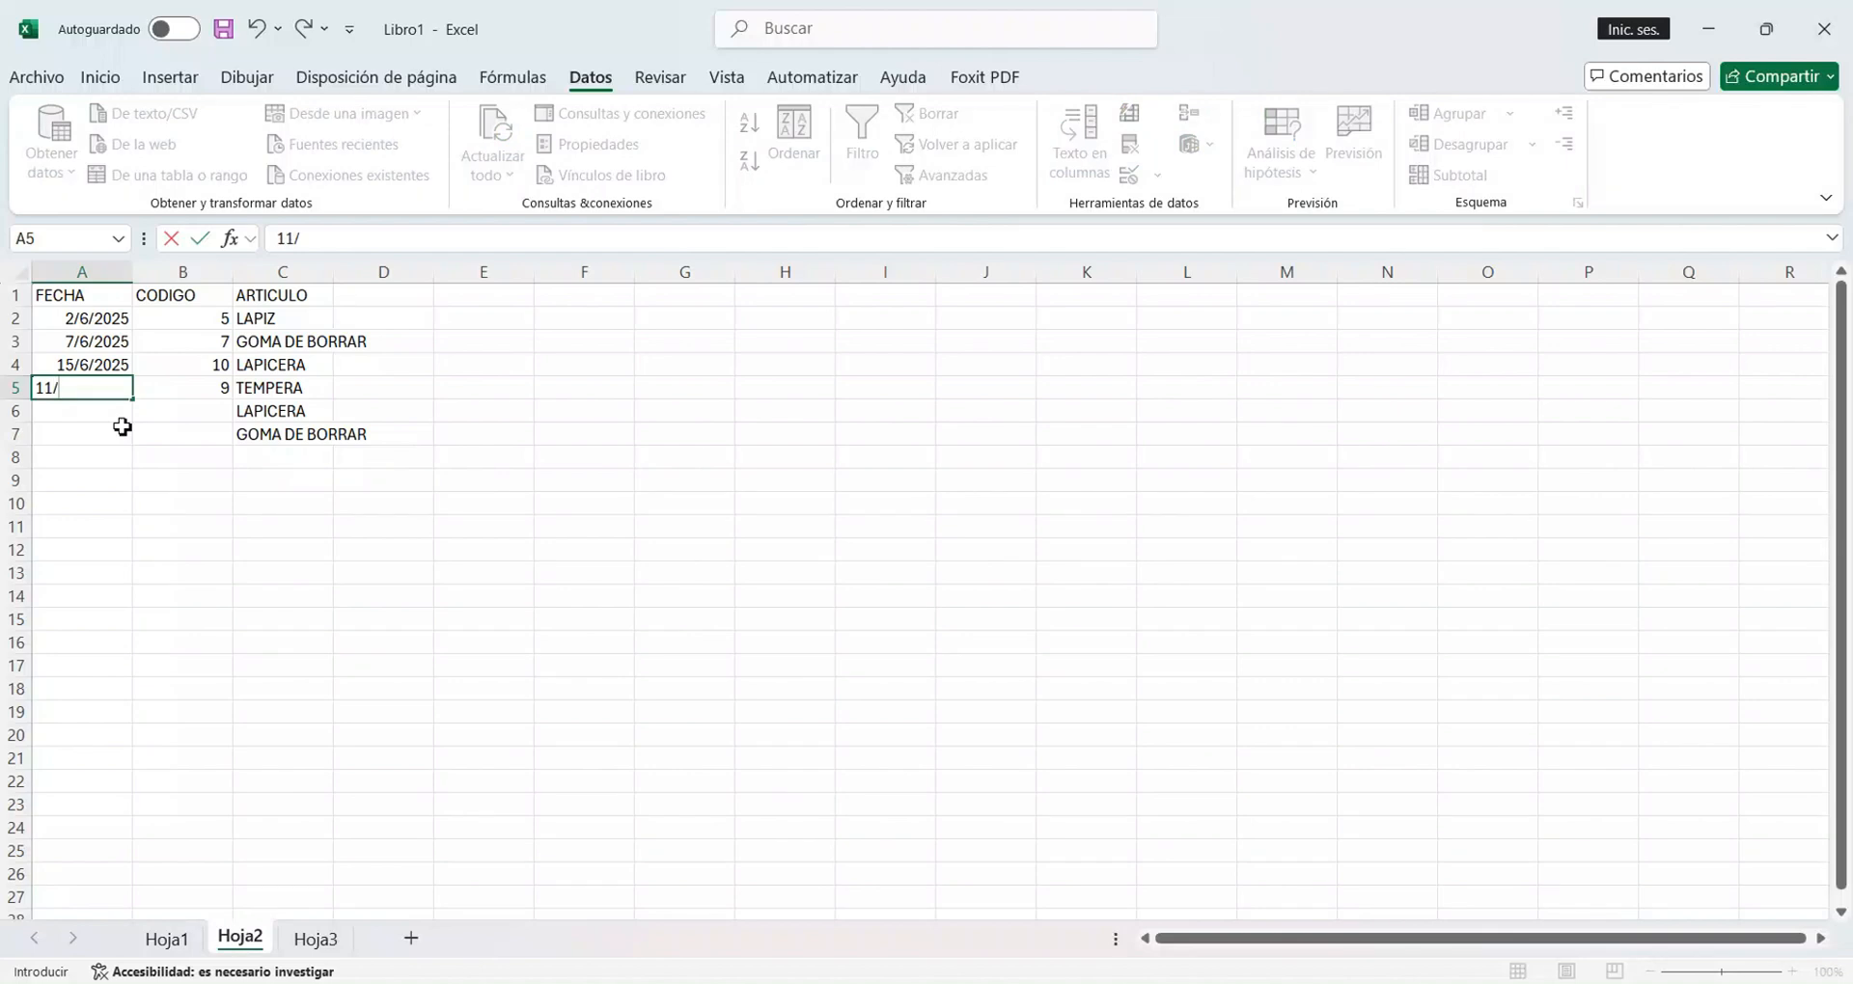
text(6/2025)
key(Return)
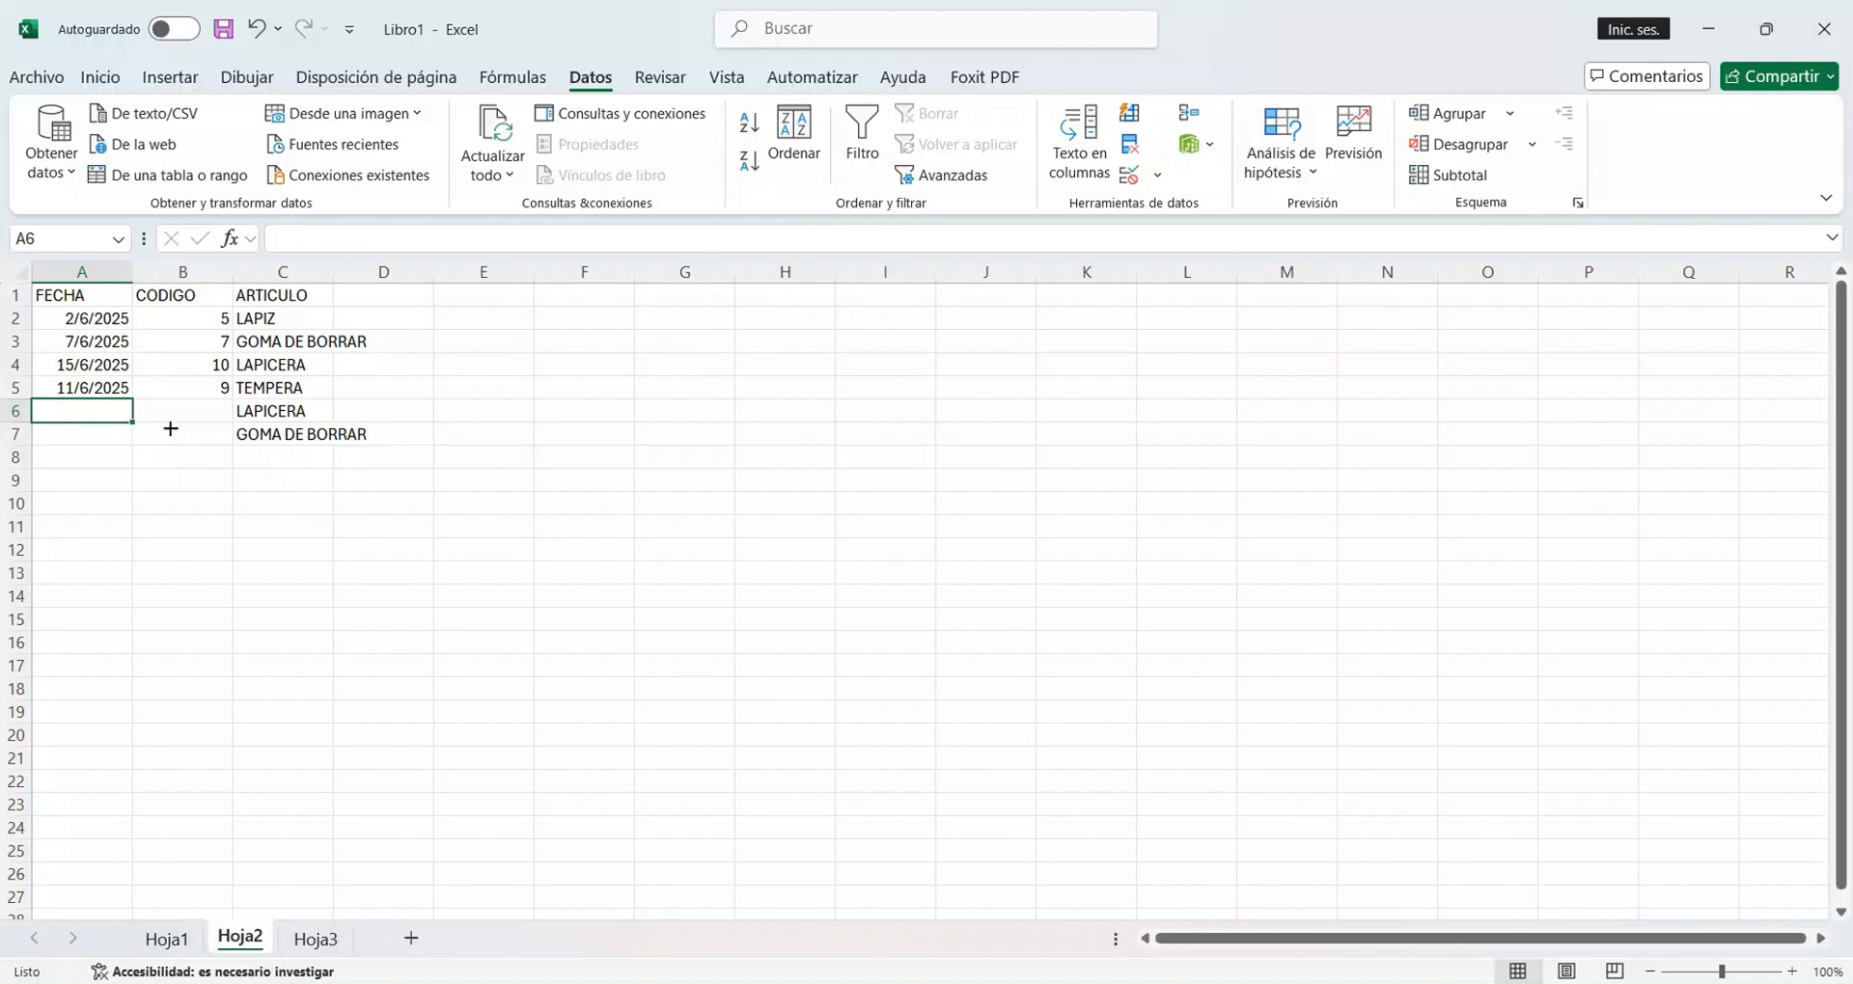
Clear the mixed validation rules from CODIGO and ARTICULO cells B2:C12 so they allow Cualquier valor.
click(313, 326)
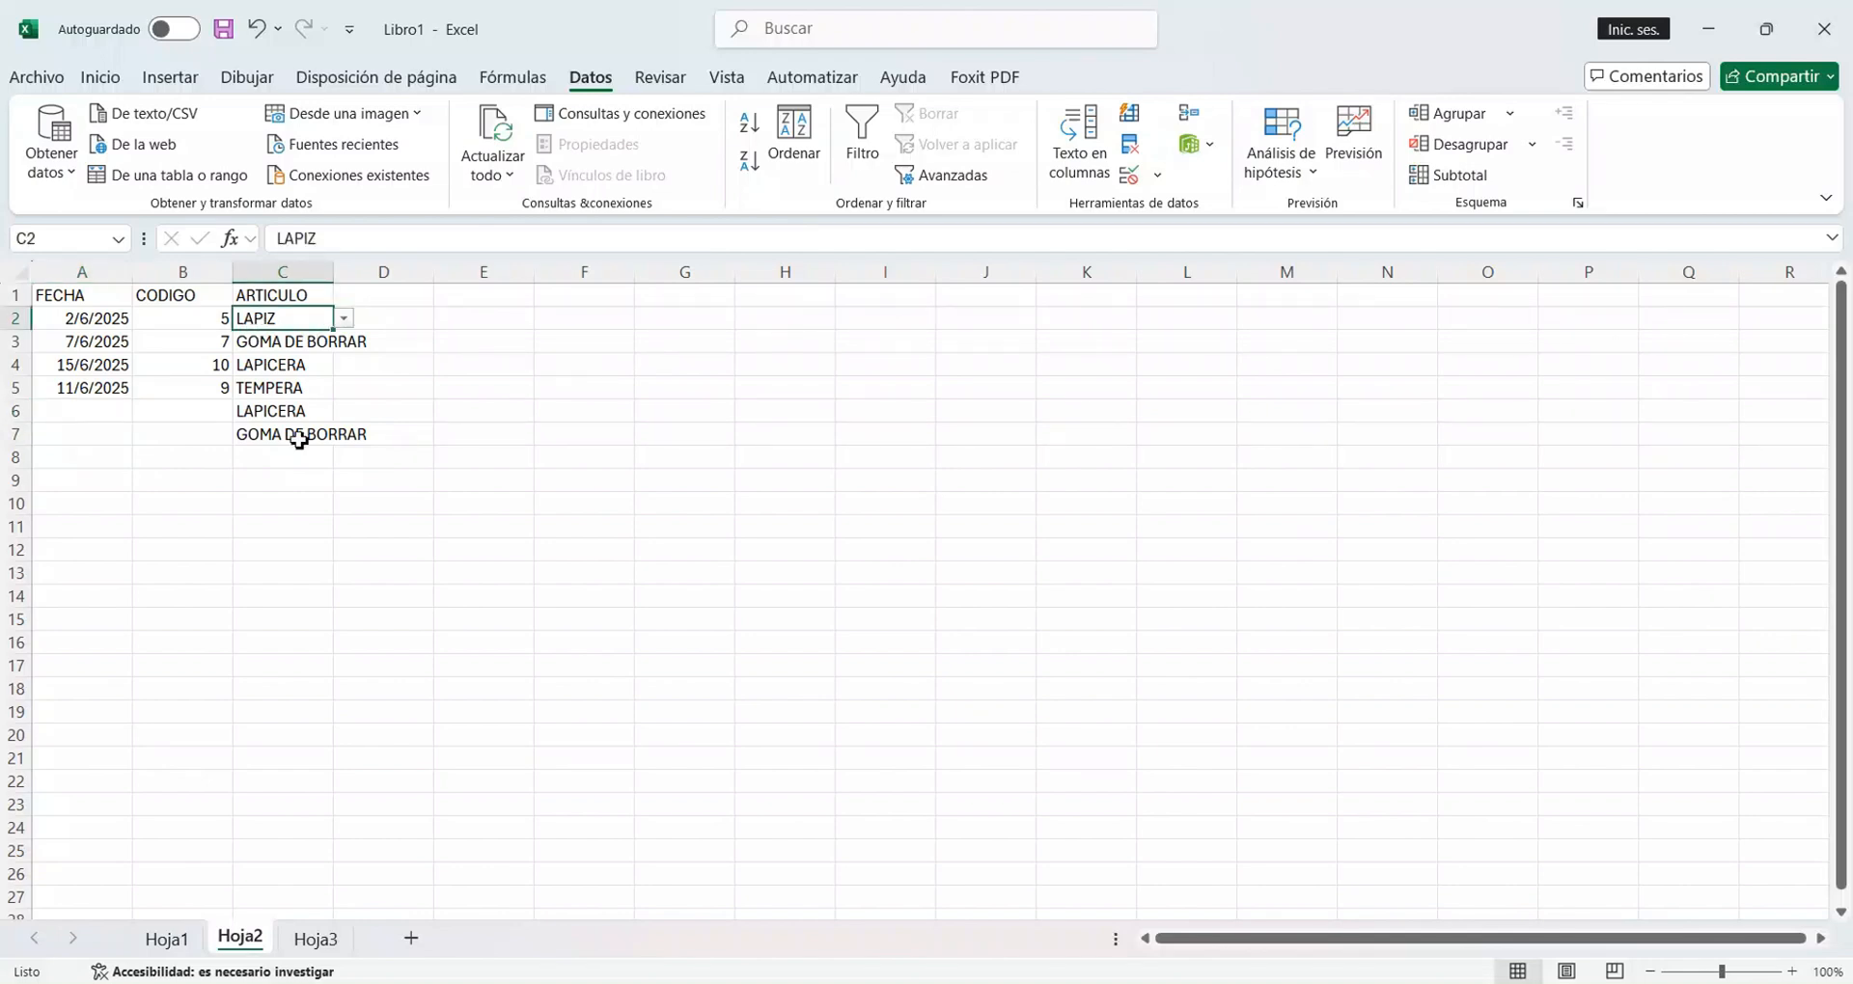
click(198, 322)
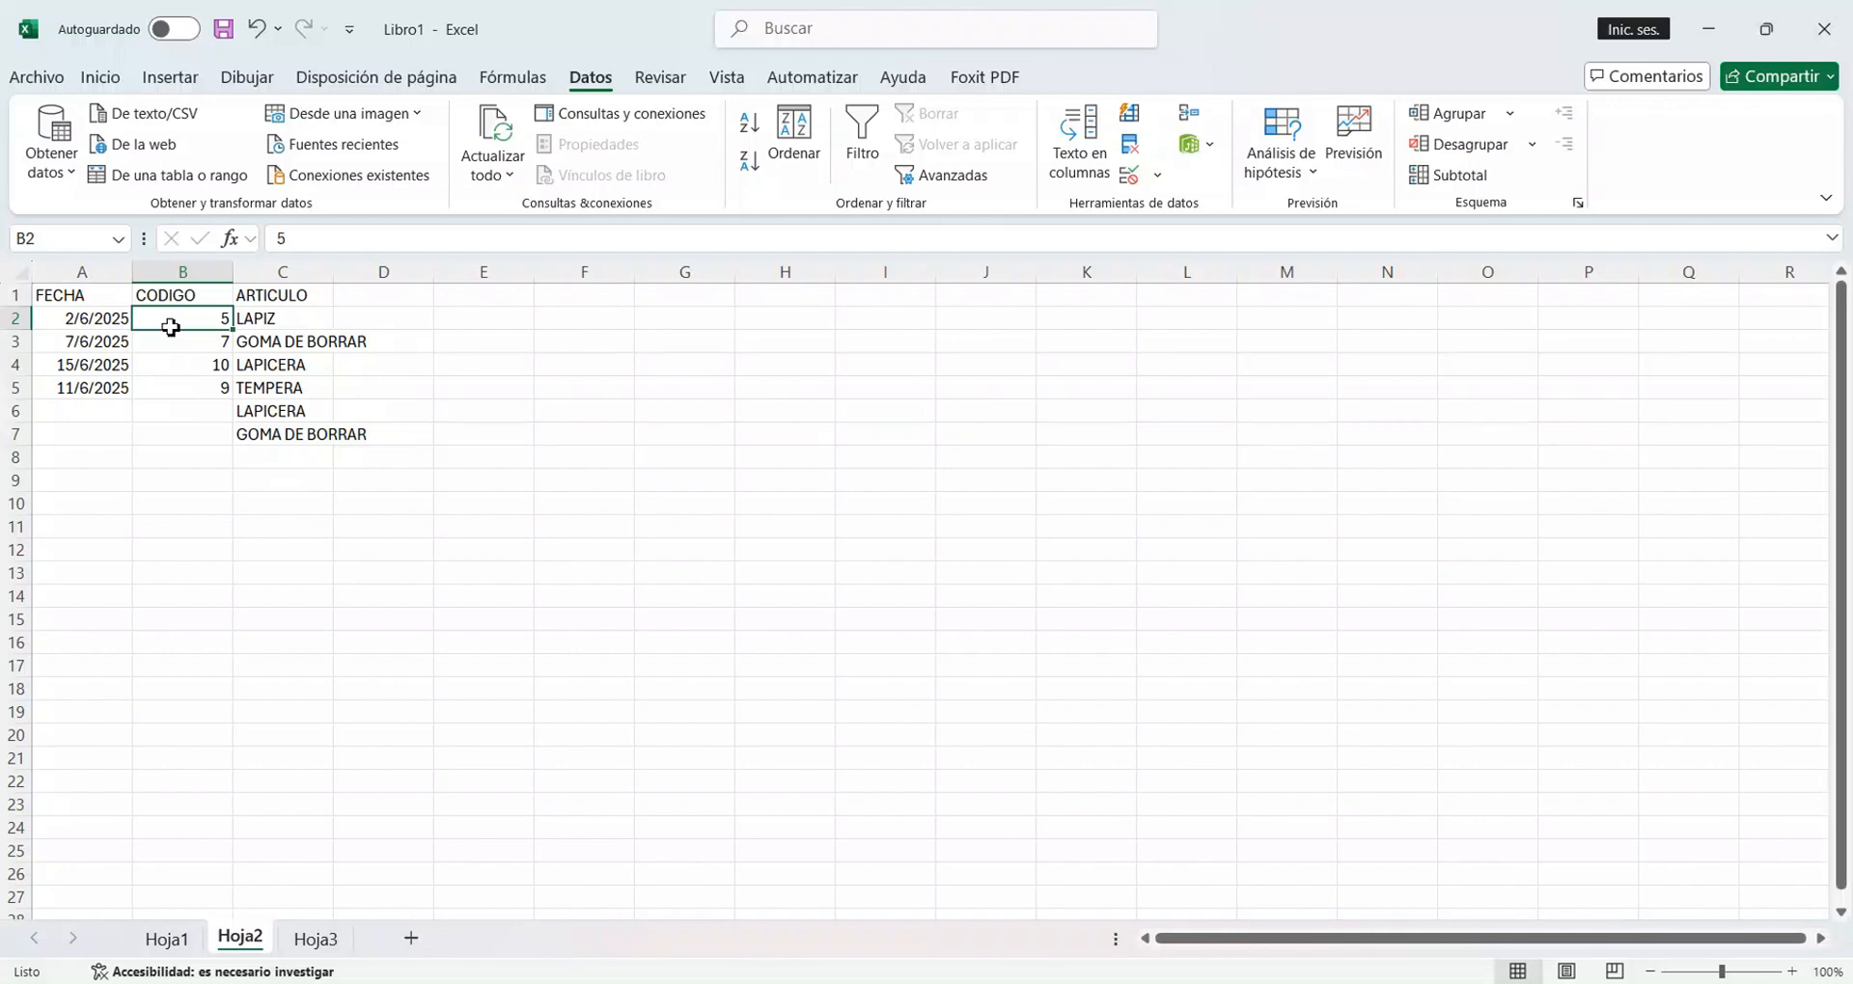
drag(171, 328, 276, 558)
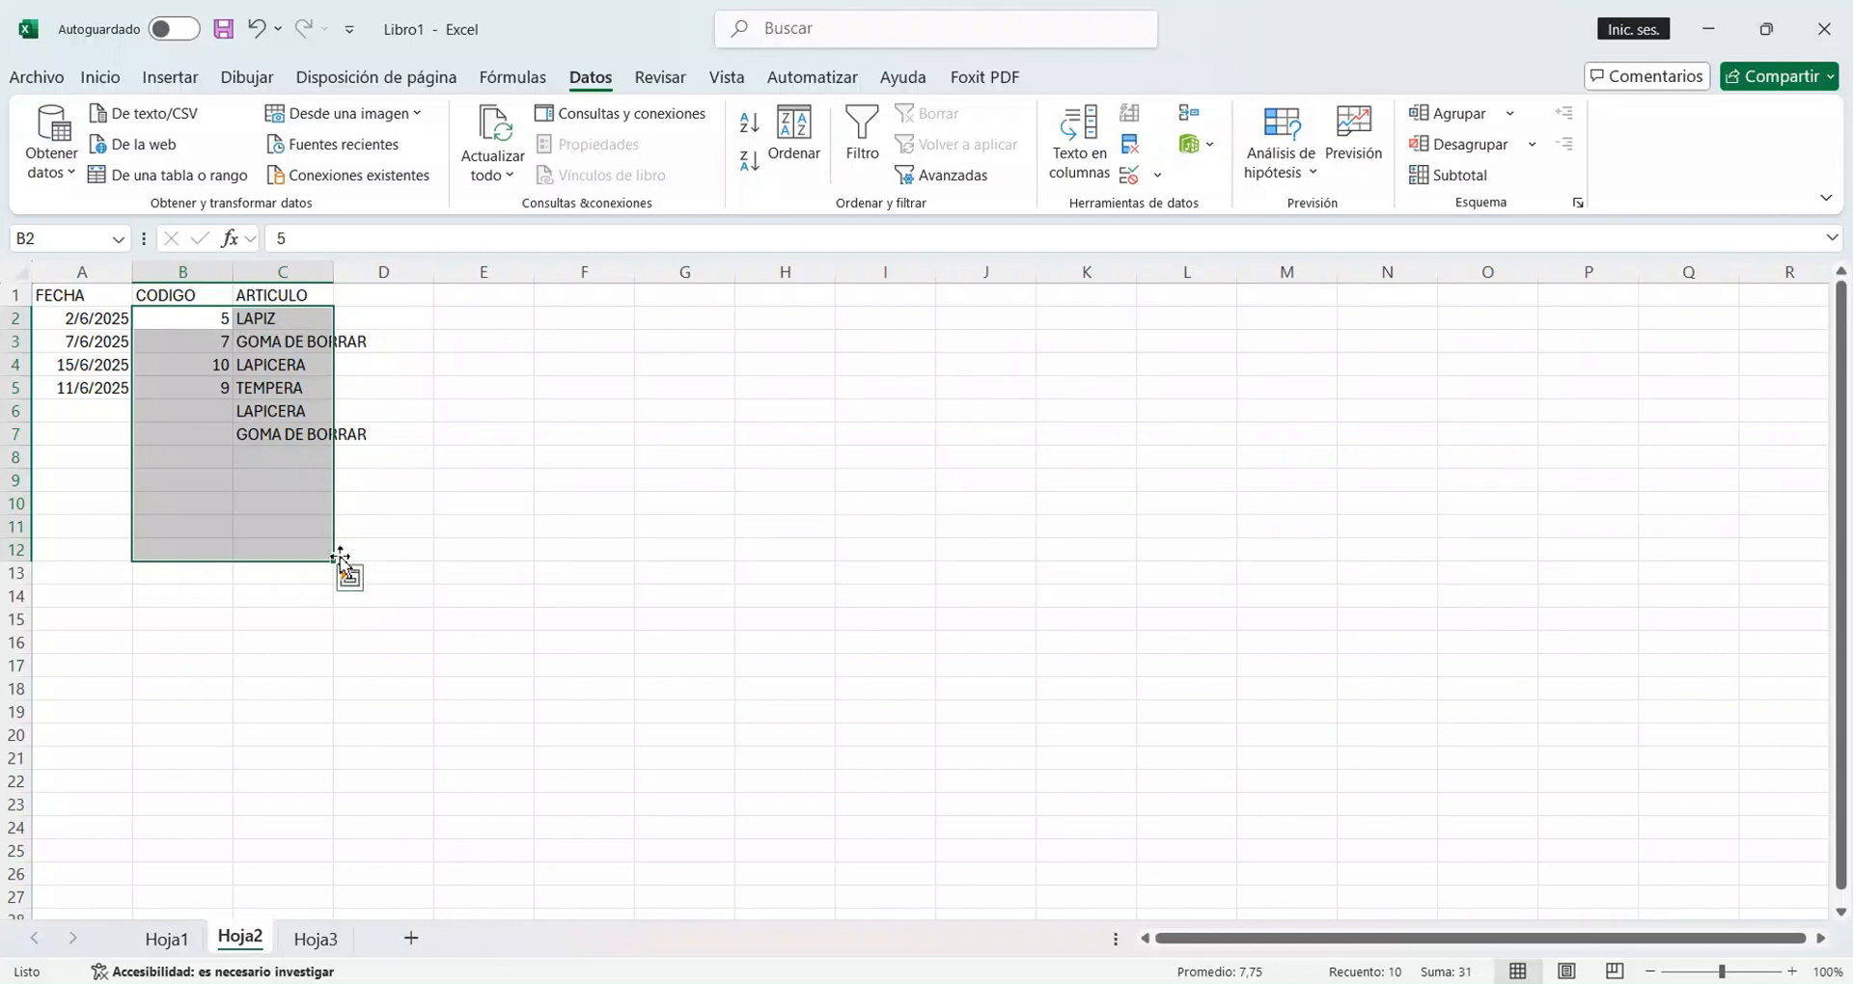
click(1158, 180)
click(1181, 208)
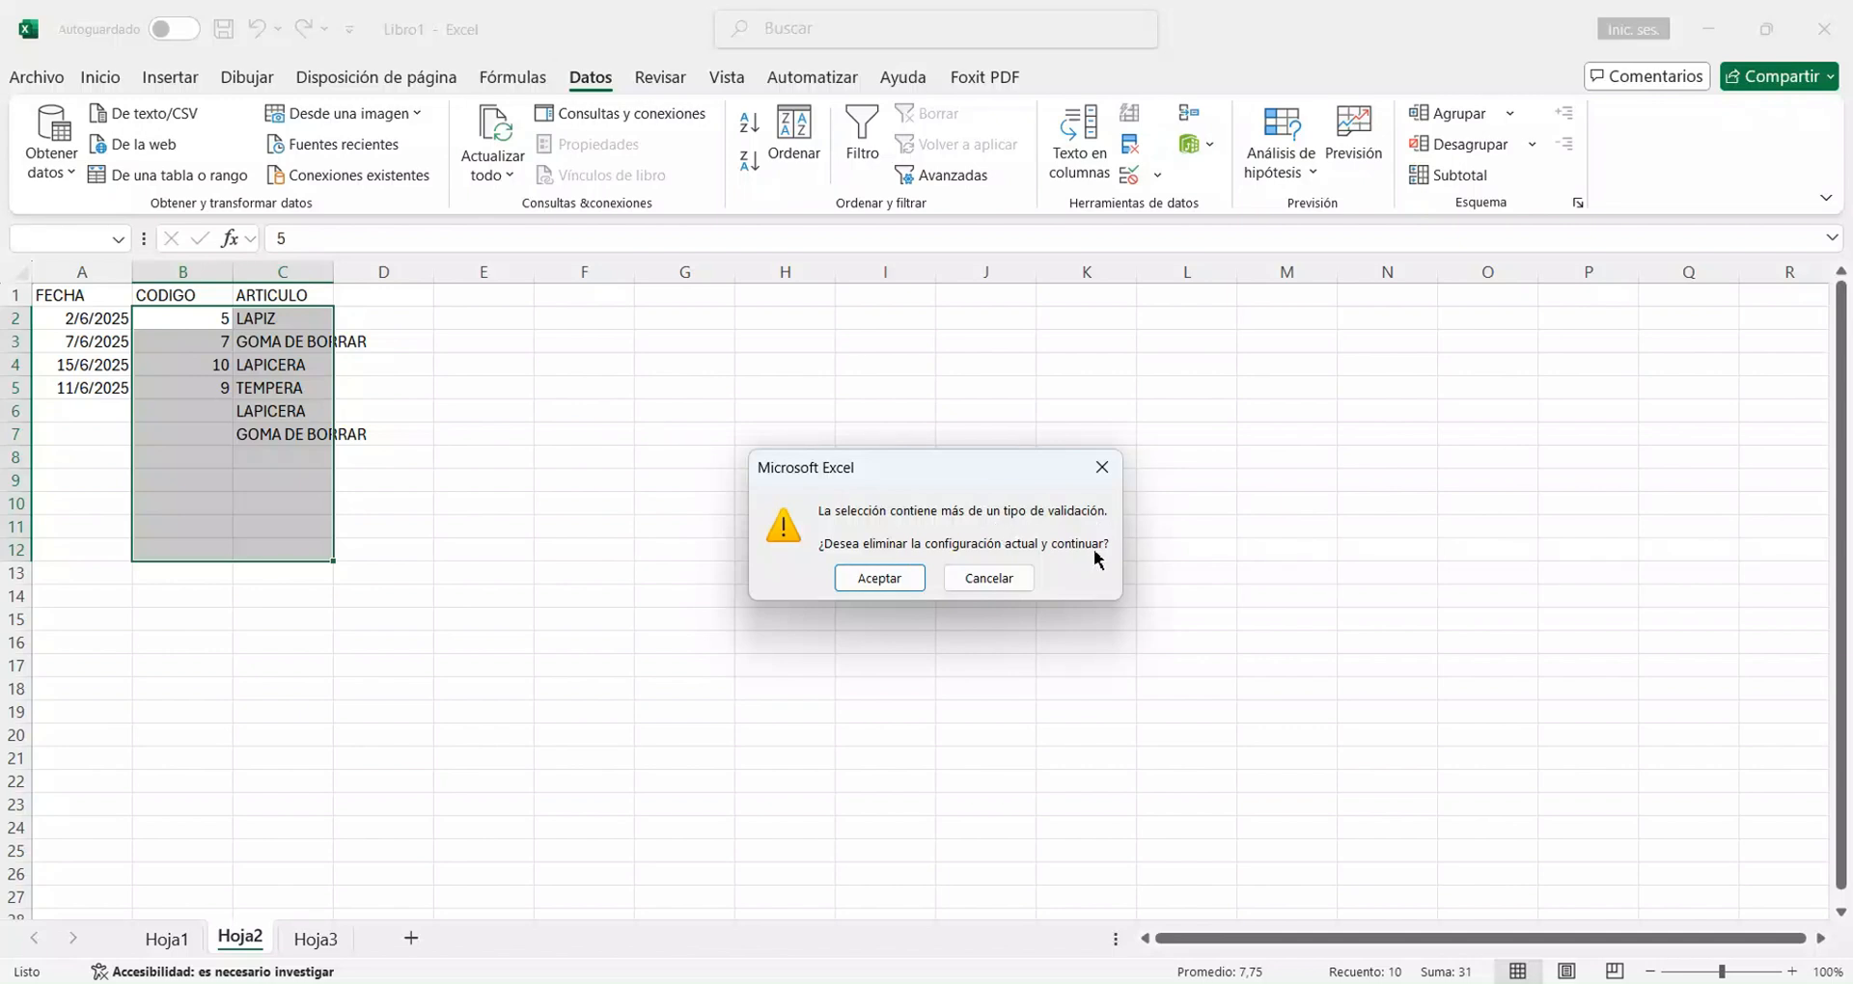
click(878, 580)
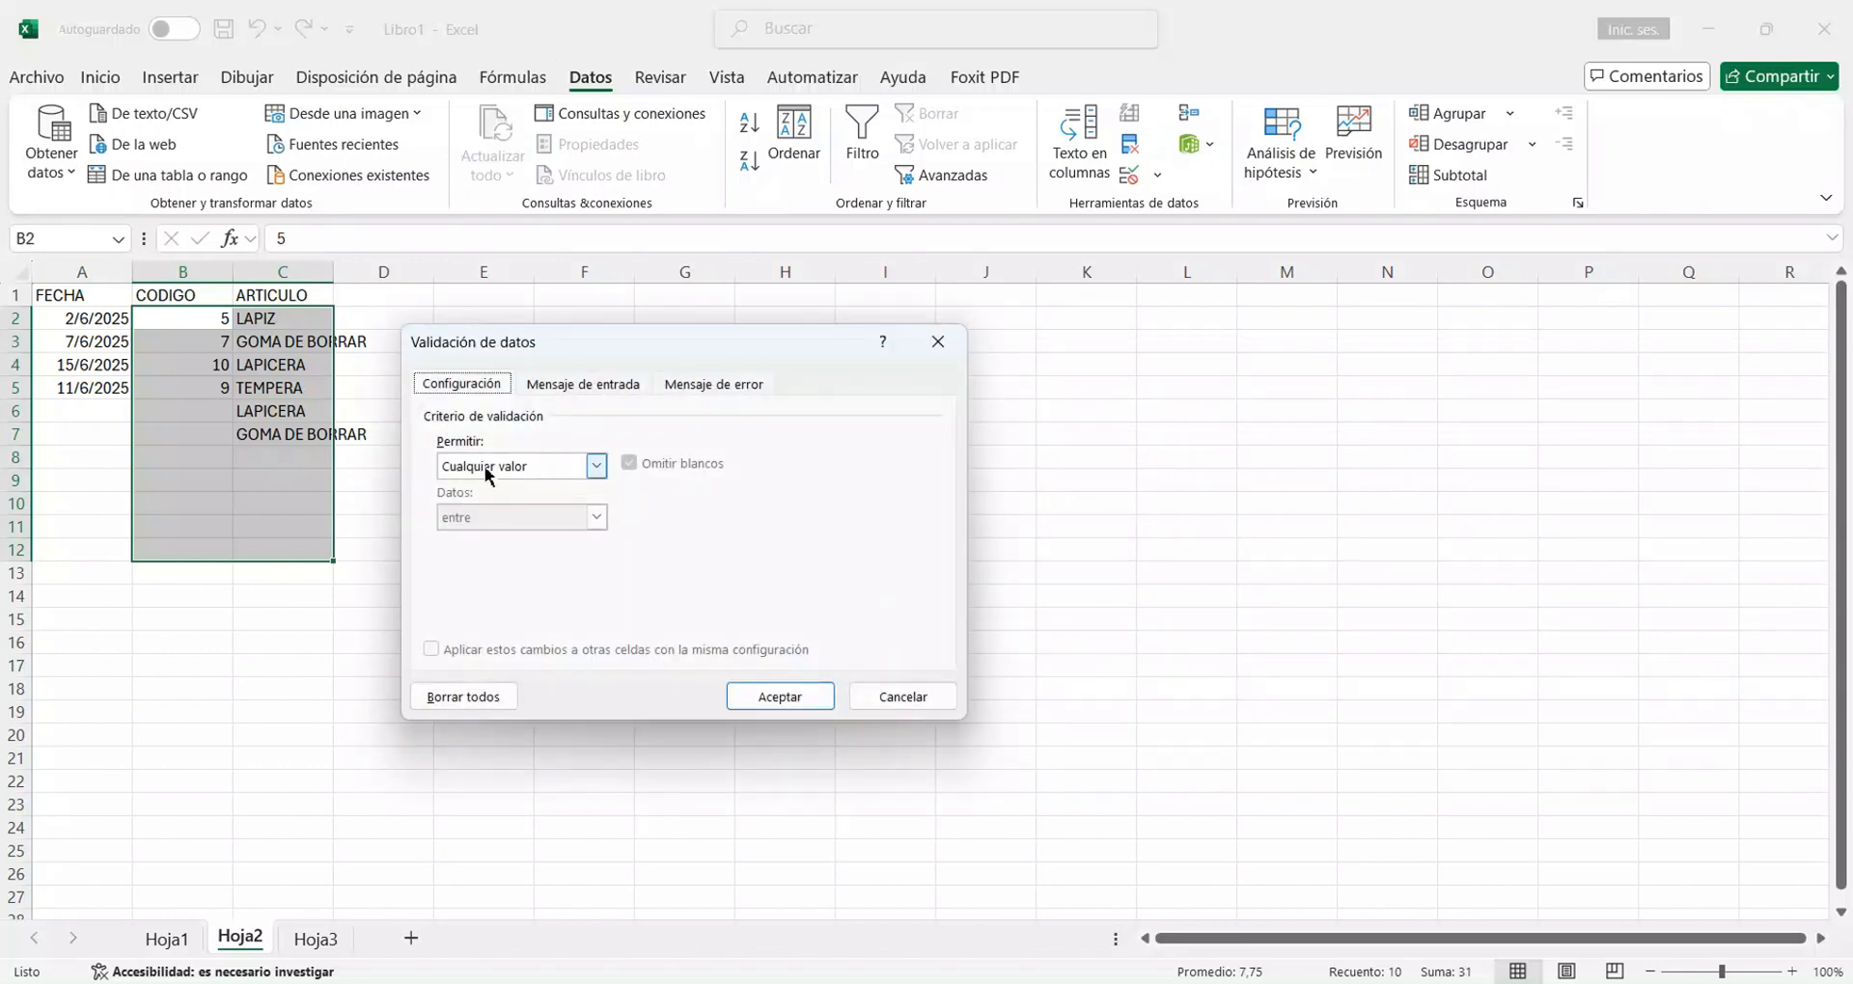
click(810, 697)
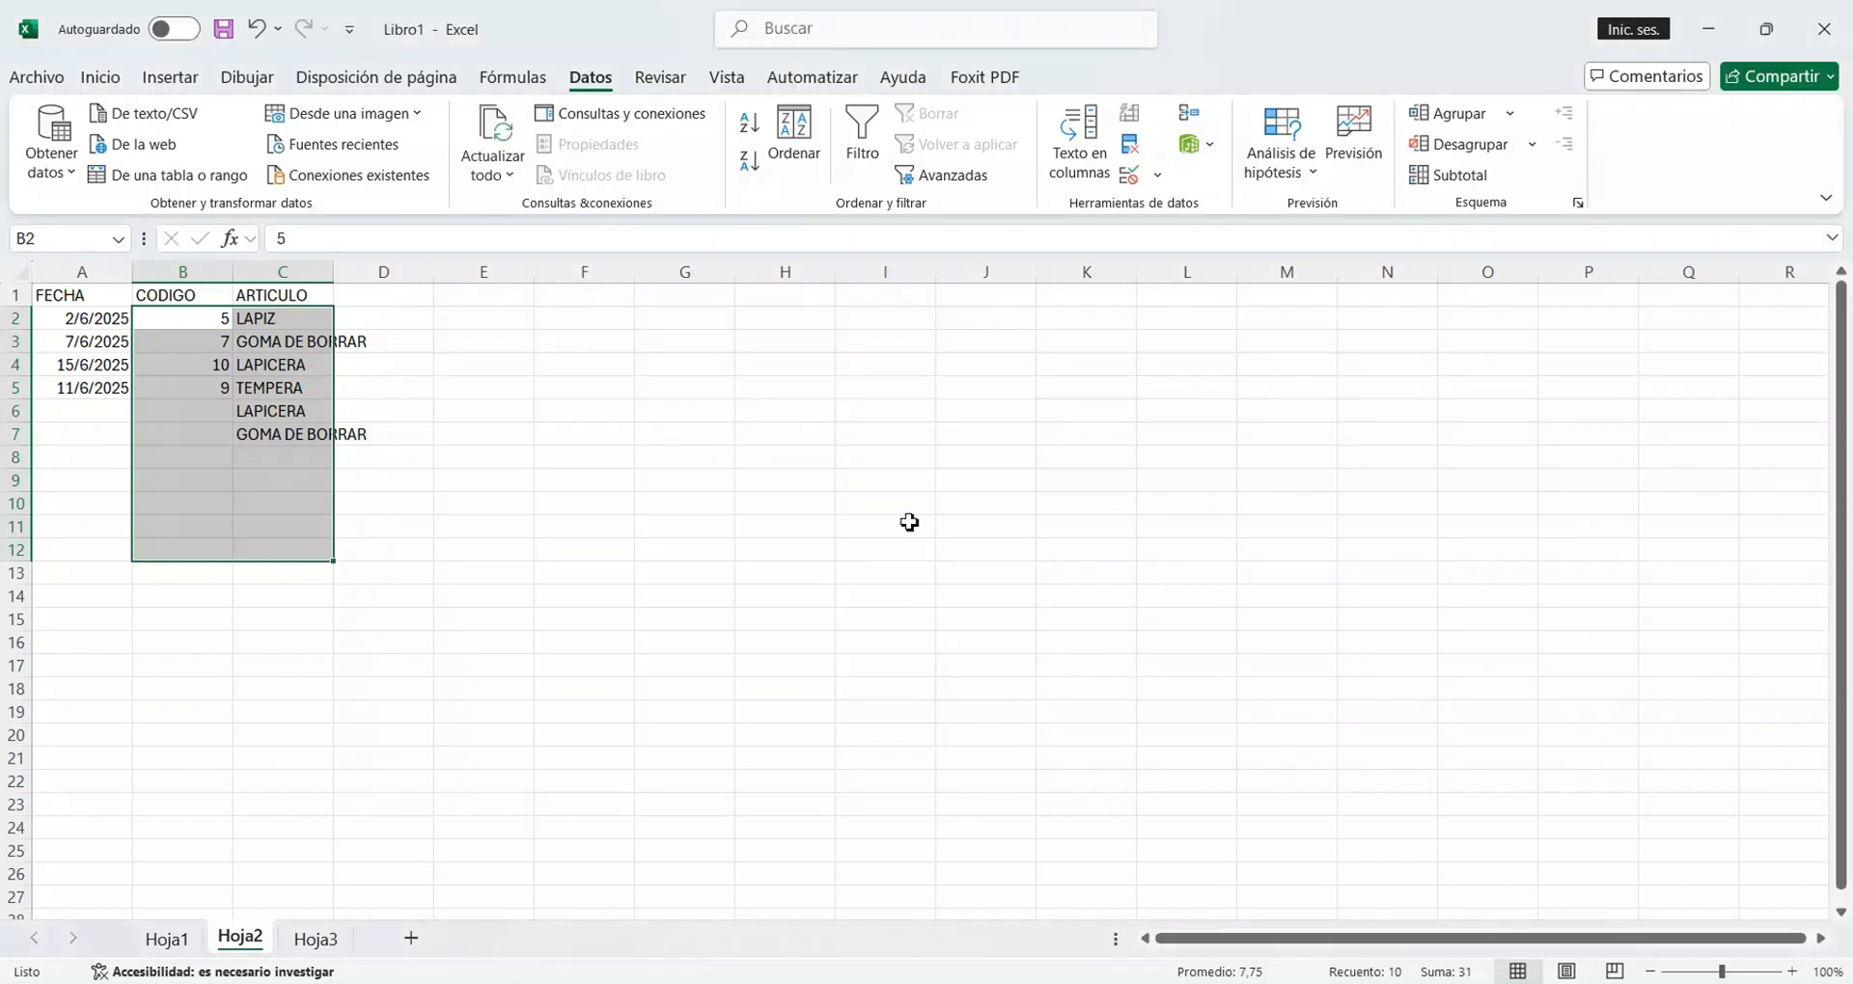
Check the ARTICULO cells C2 to C8 one by one for a remaining validation dropdown list.
click(395, 391)
click(288, 464)
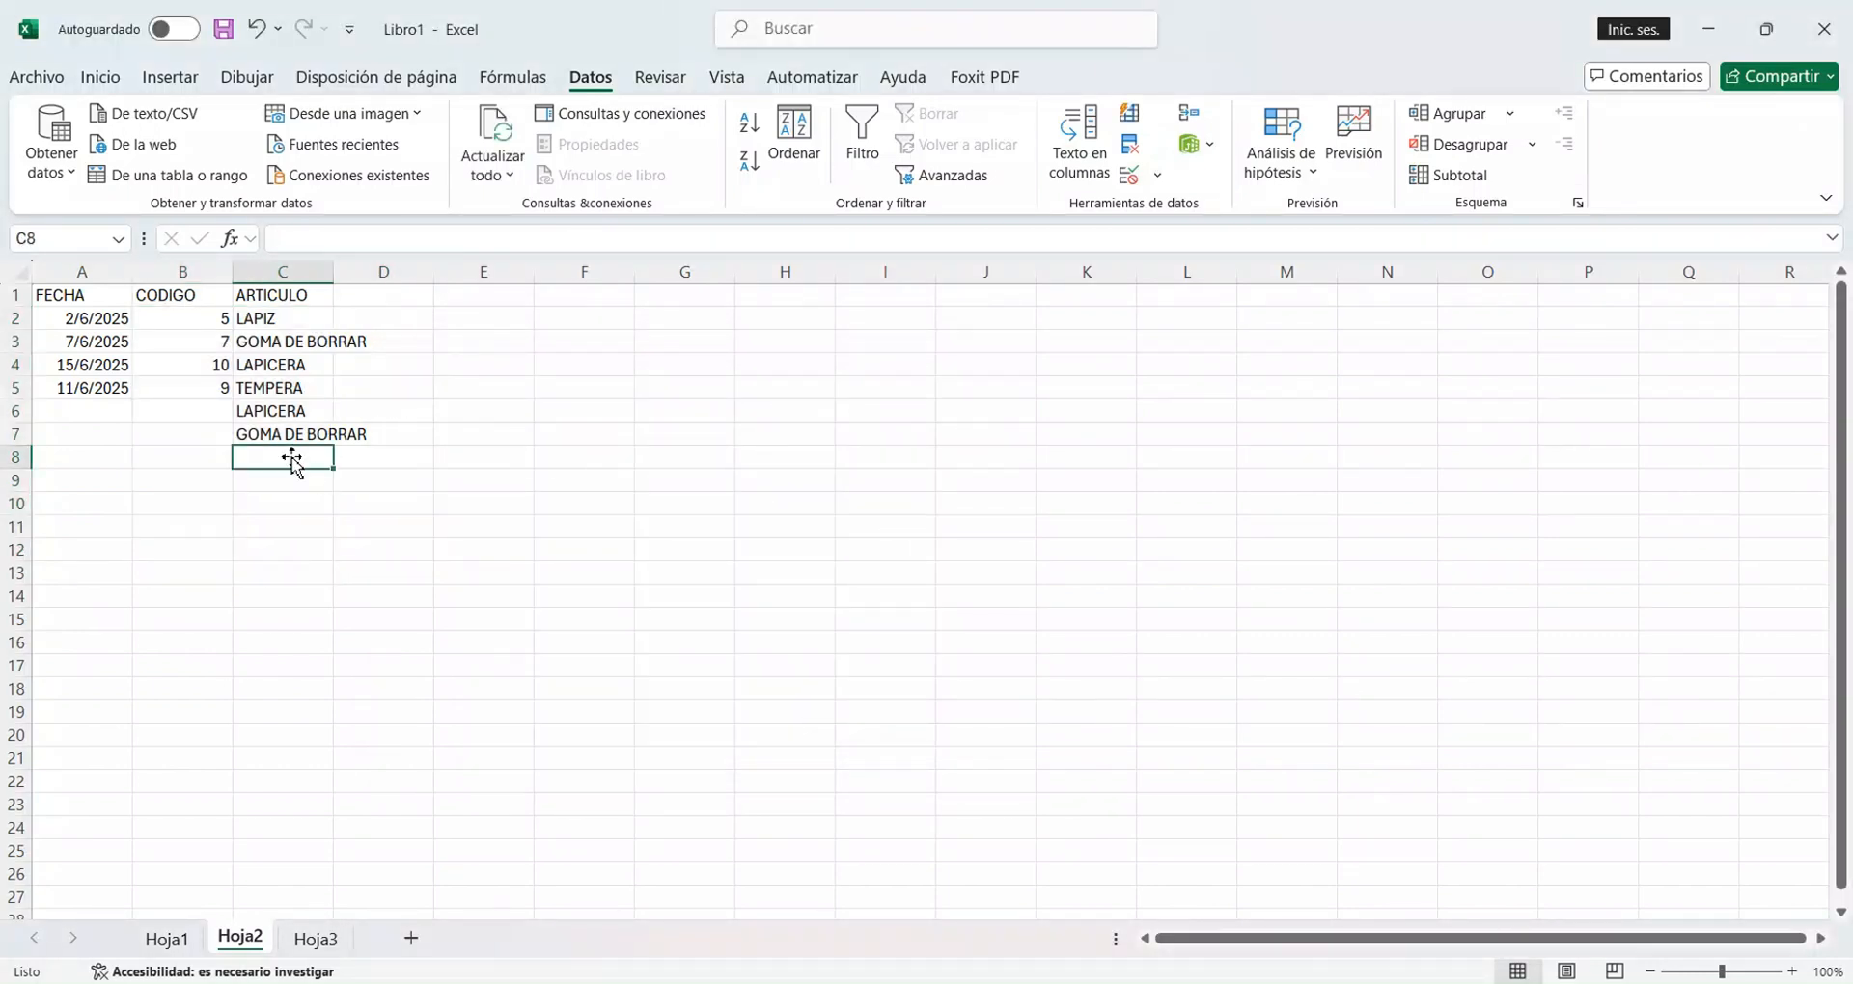
click(332, 430)
click(302, 419)
click(294, 393)
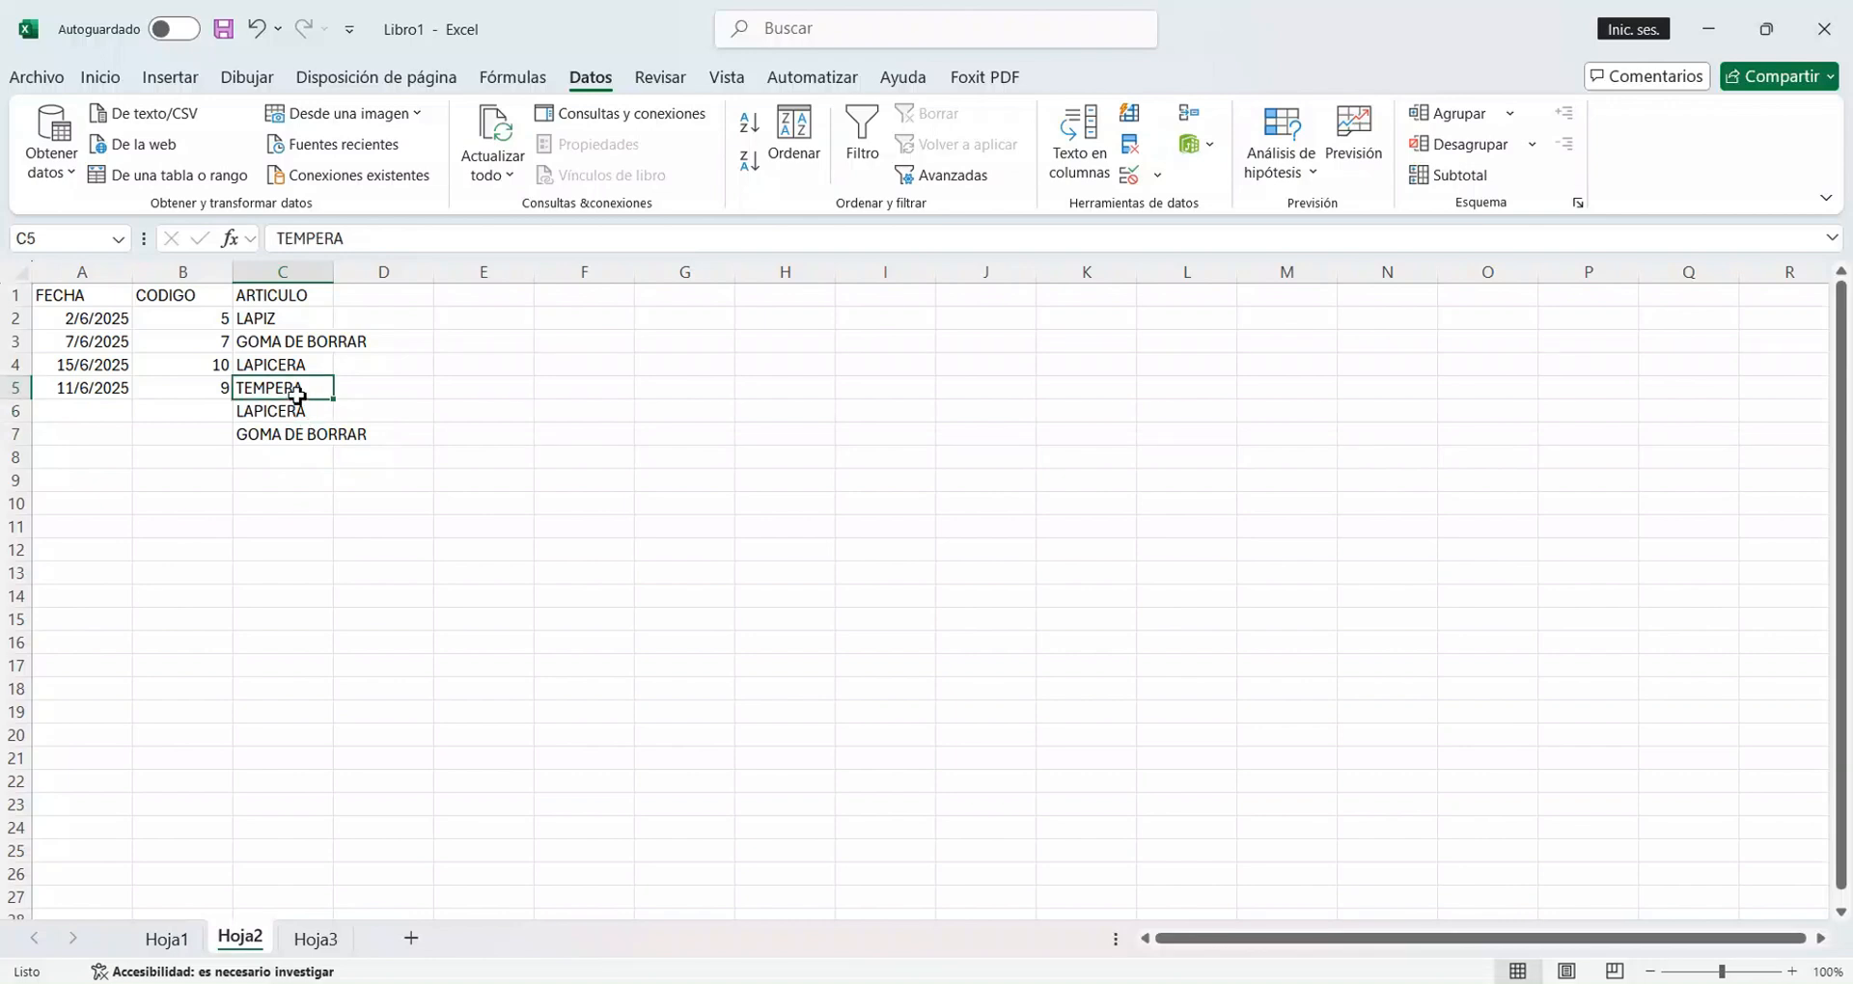
click(296, 366)
click(294, 344)
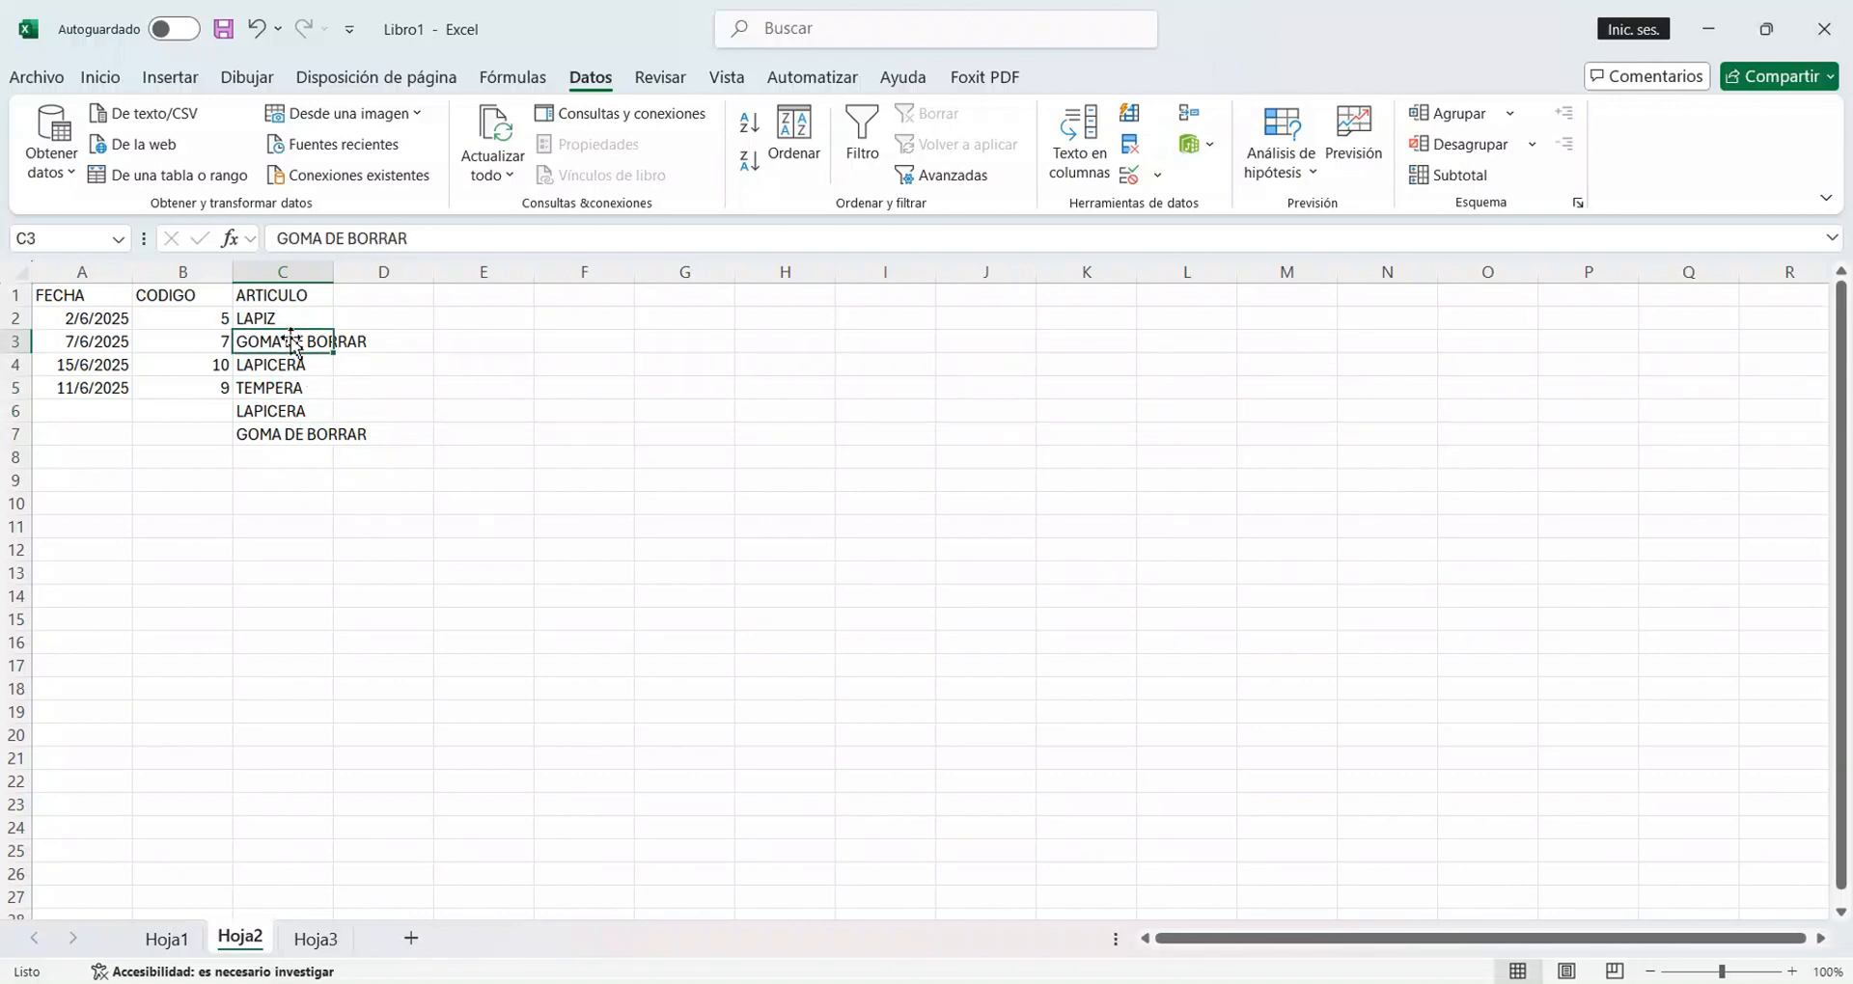
click(293, 322)
click(294, 437)
click(298, 467)
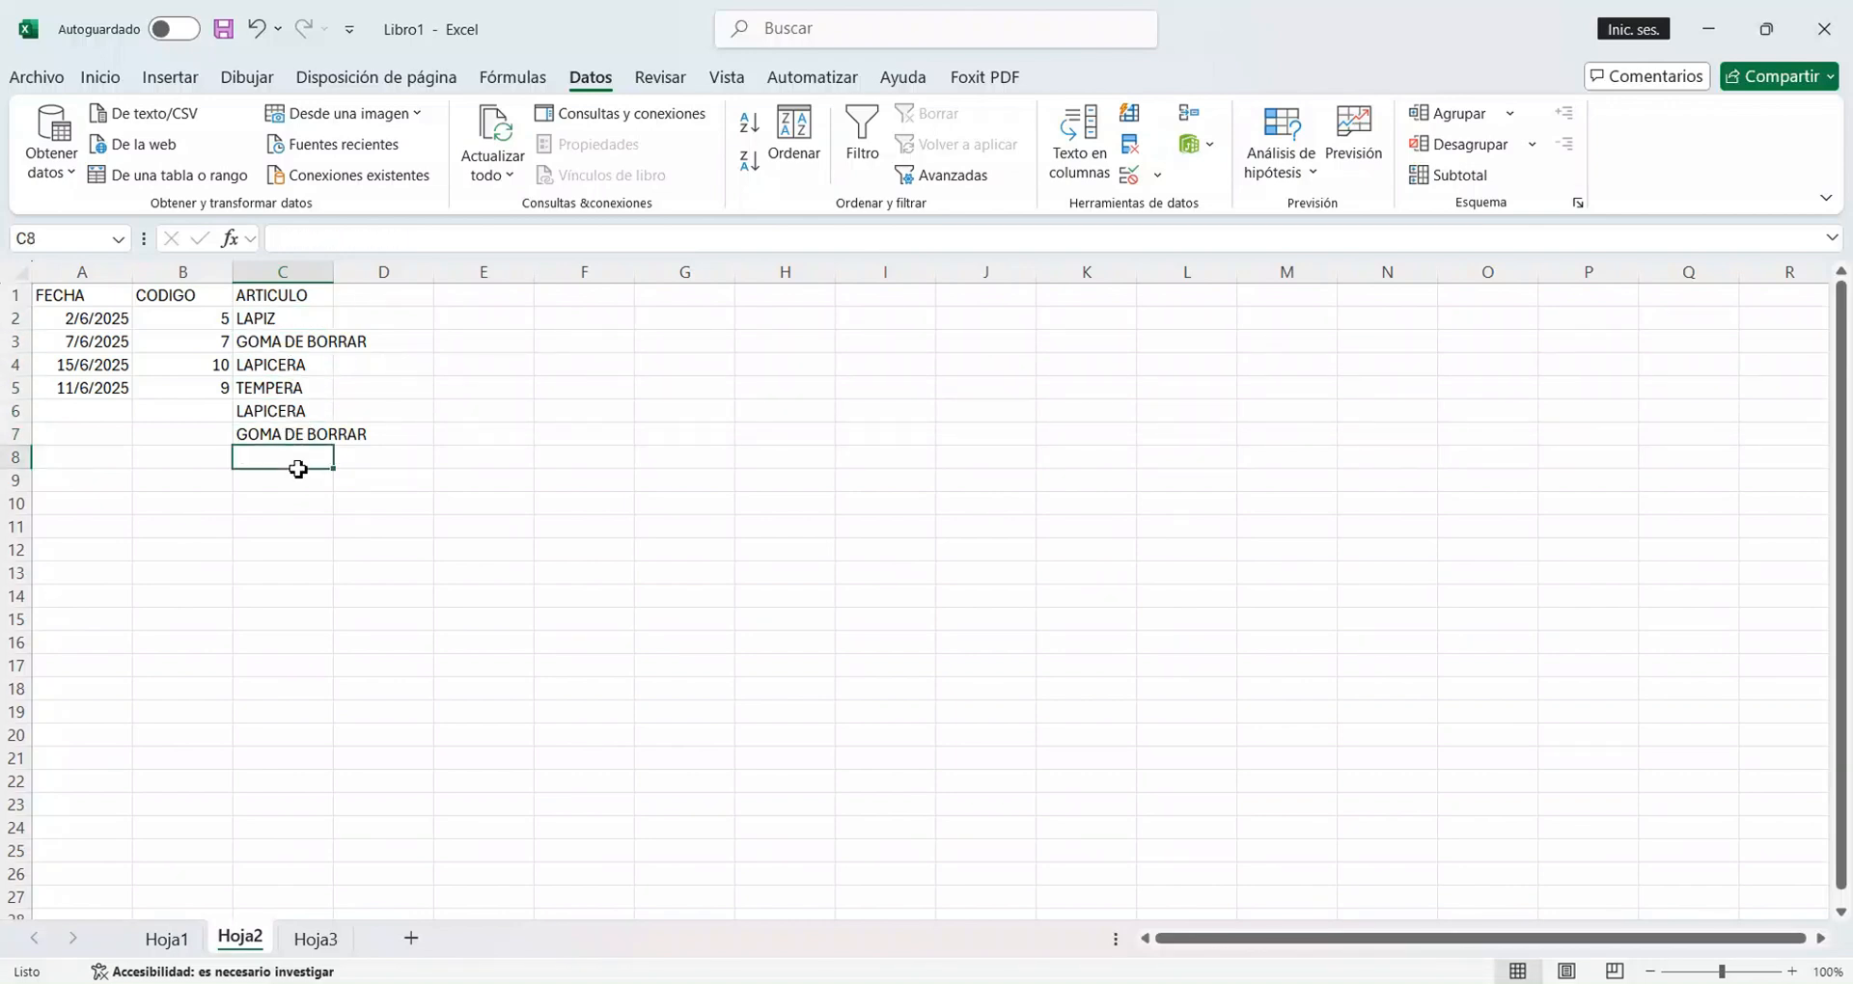
click(294, 441)
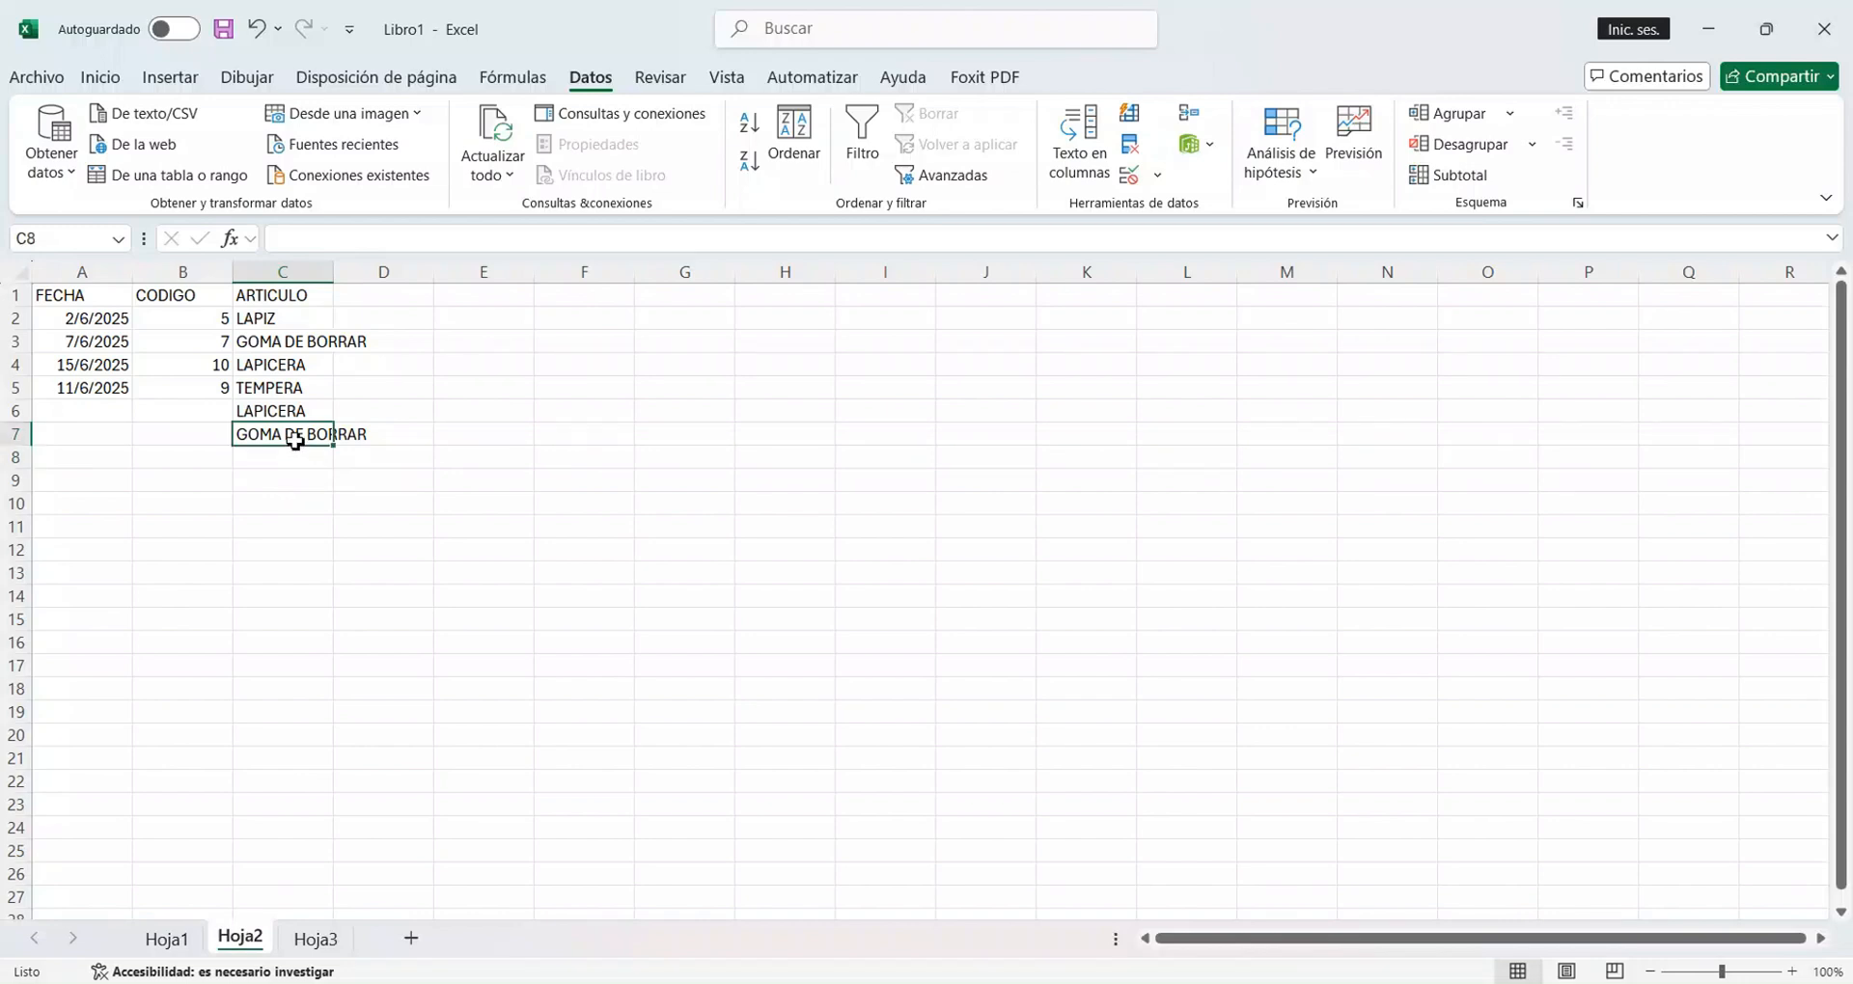
Enter the codes 11, 25 and 27 in CODIGO cells B6 to B8.
click(209, 419)
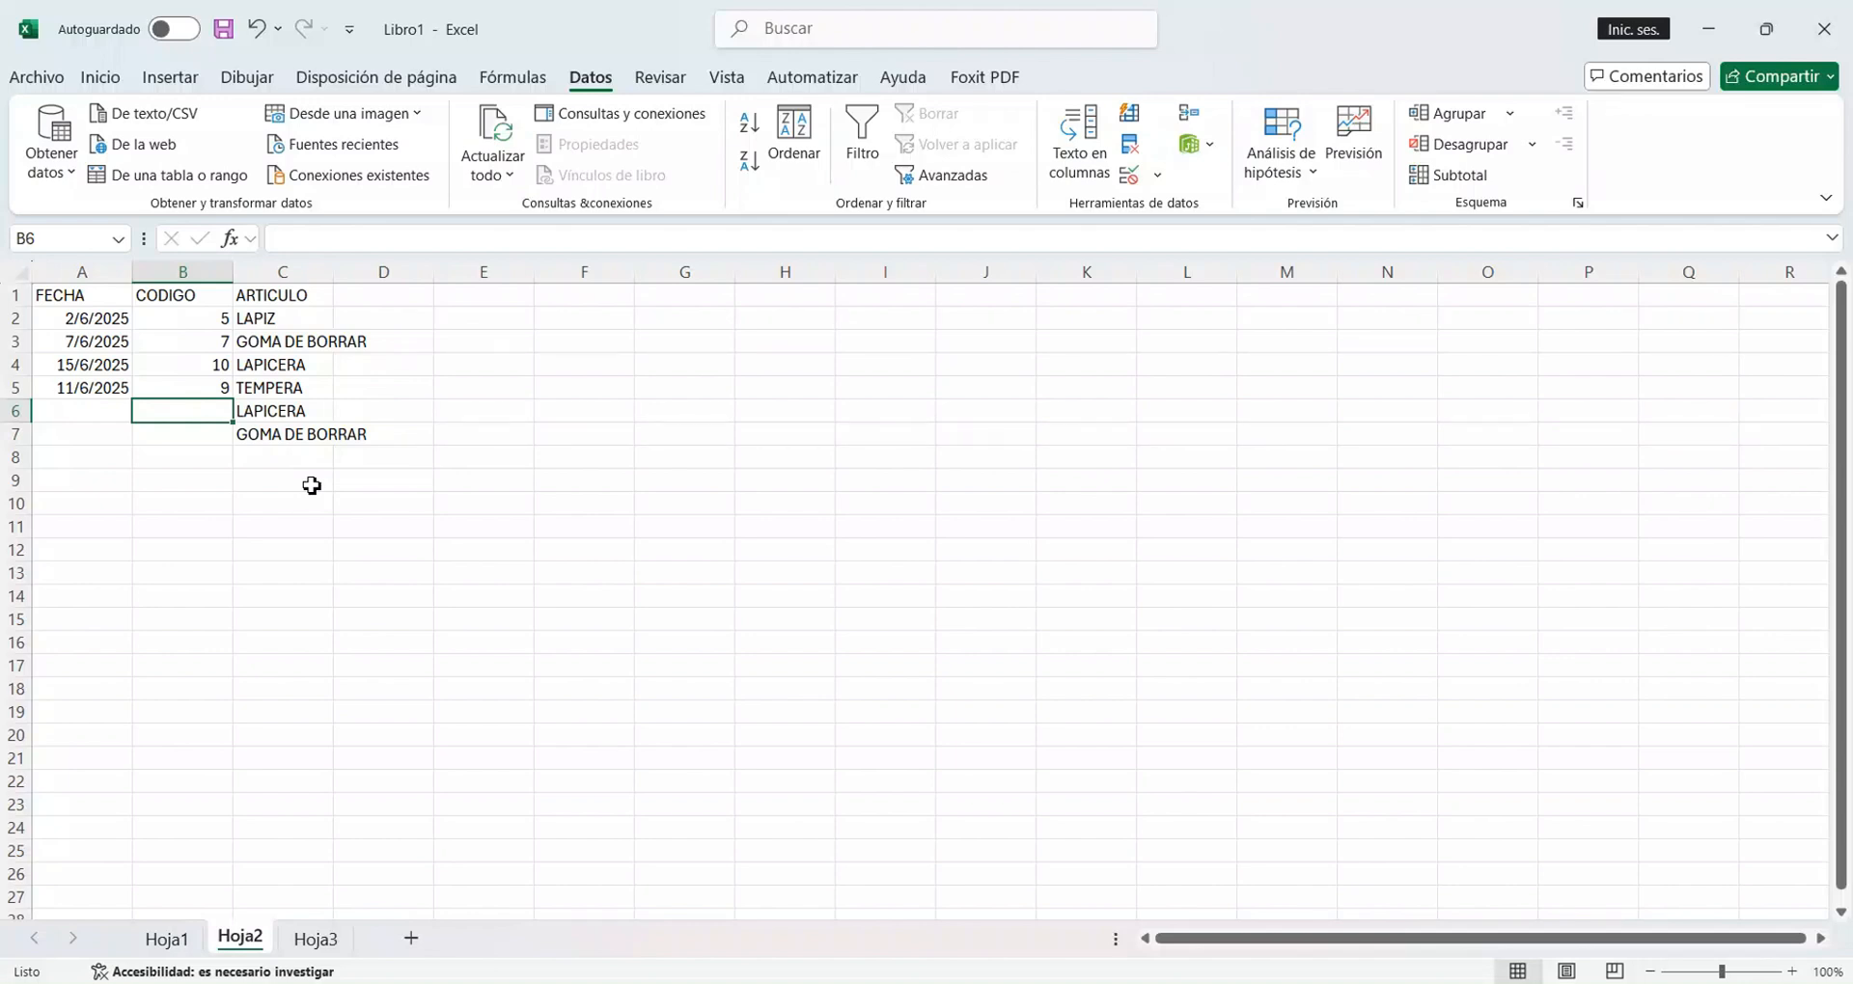
text(11)
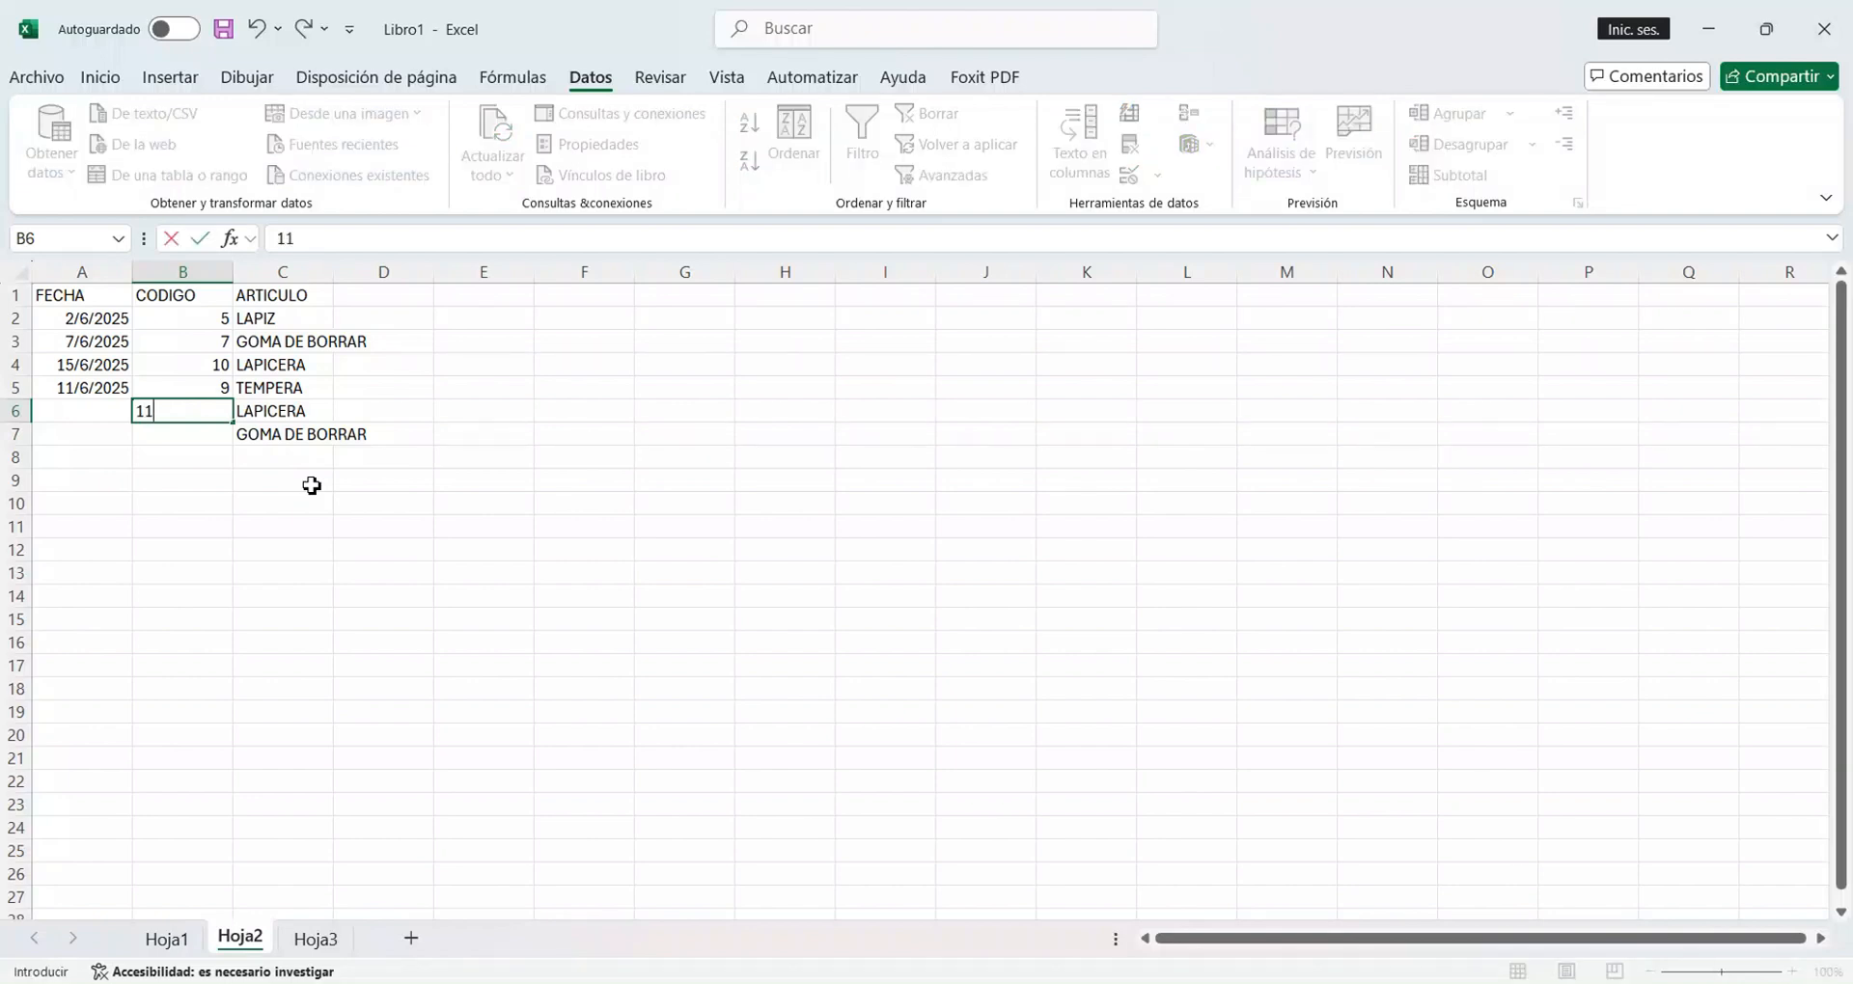
key(Return)
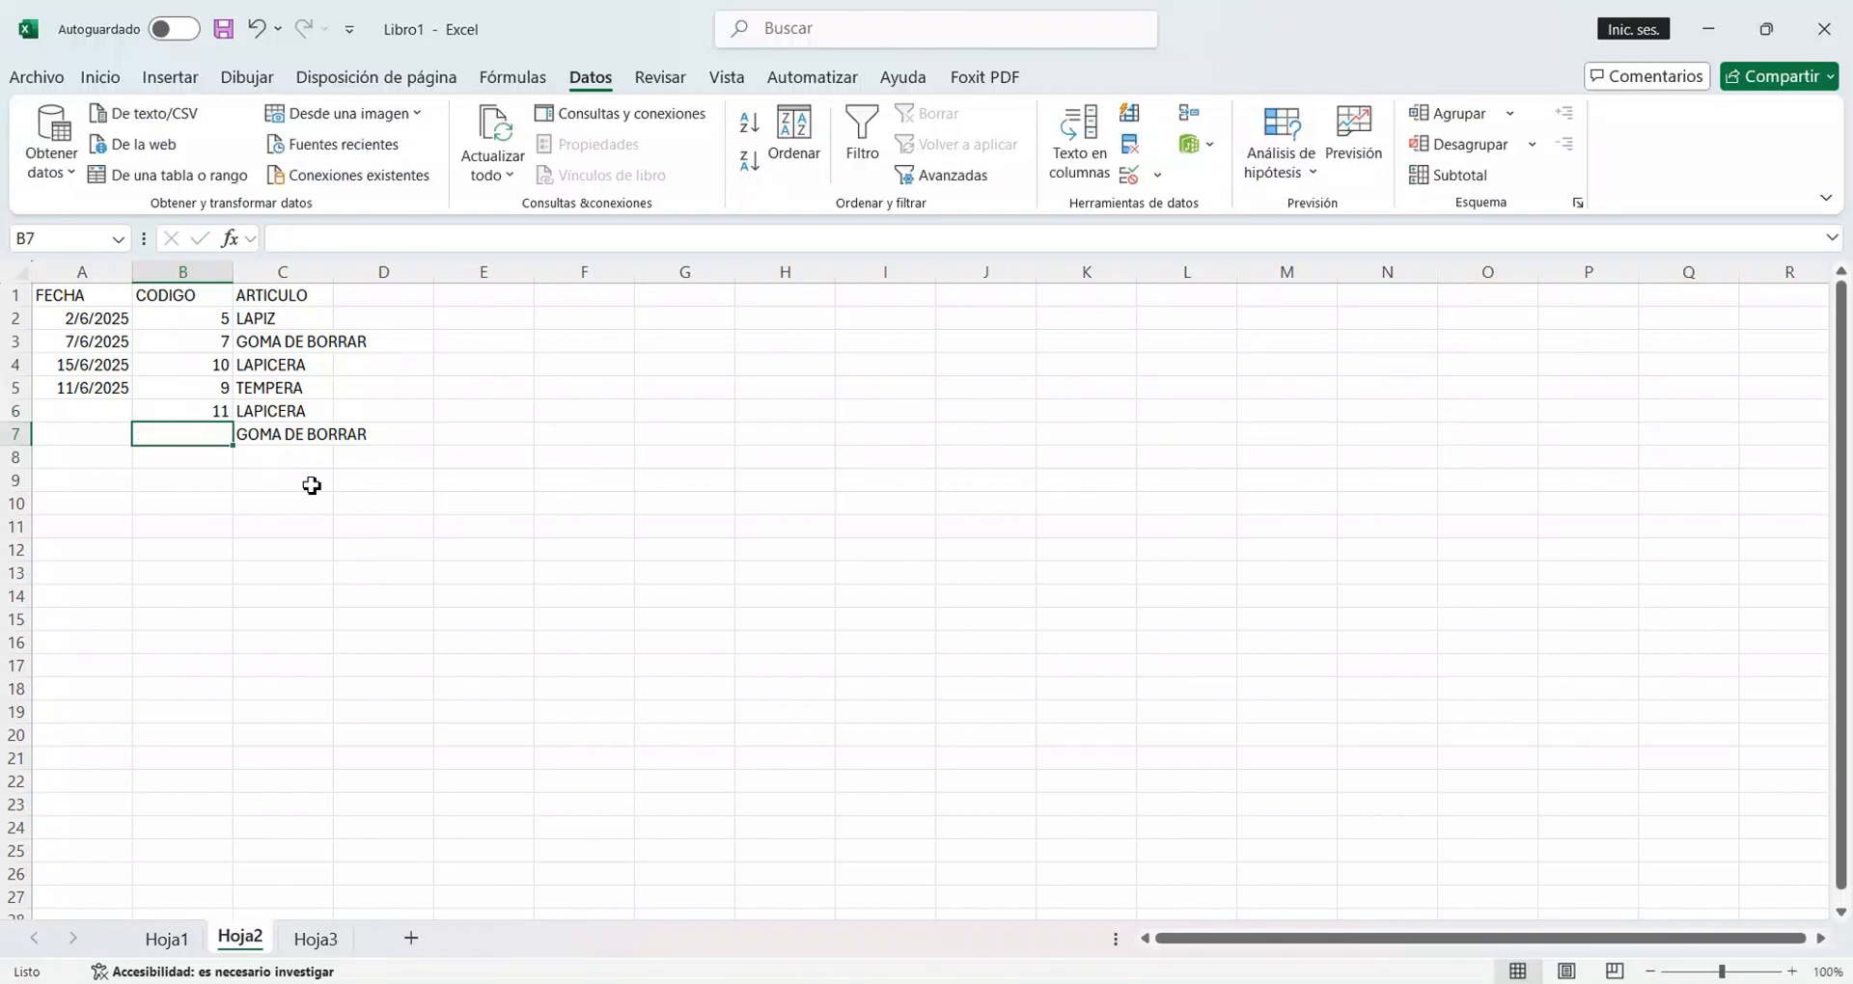
text(25)
key(Return)
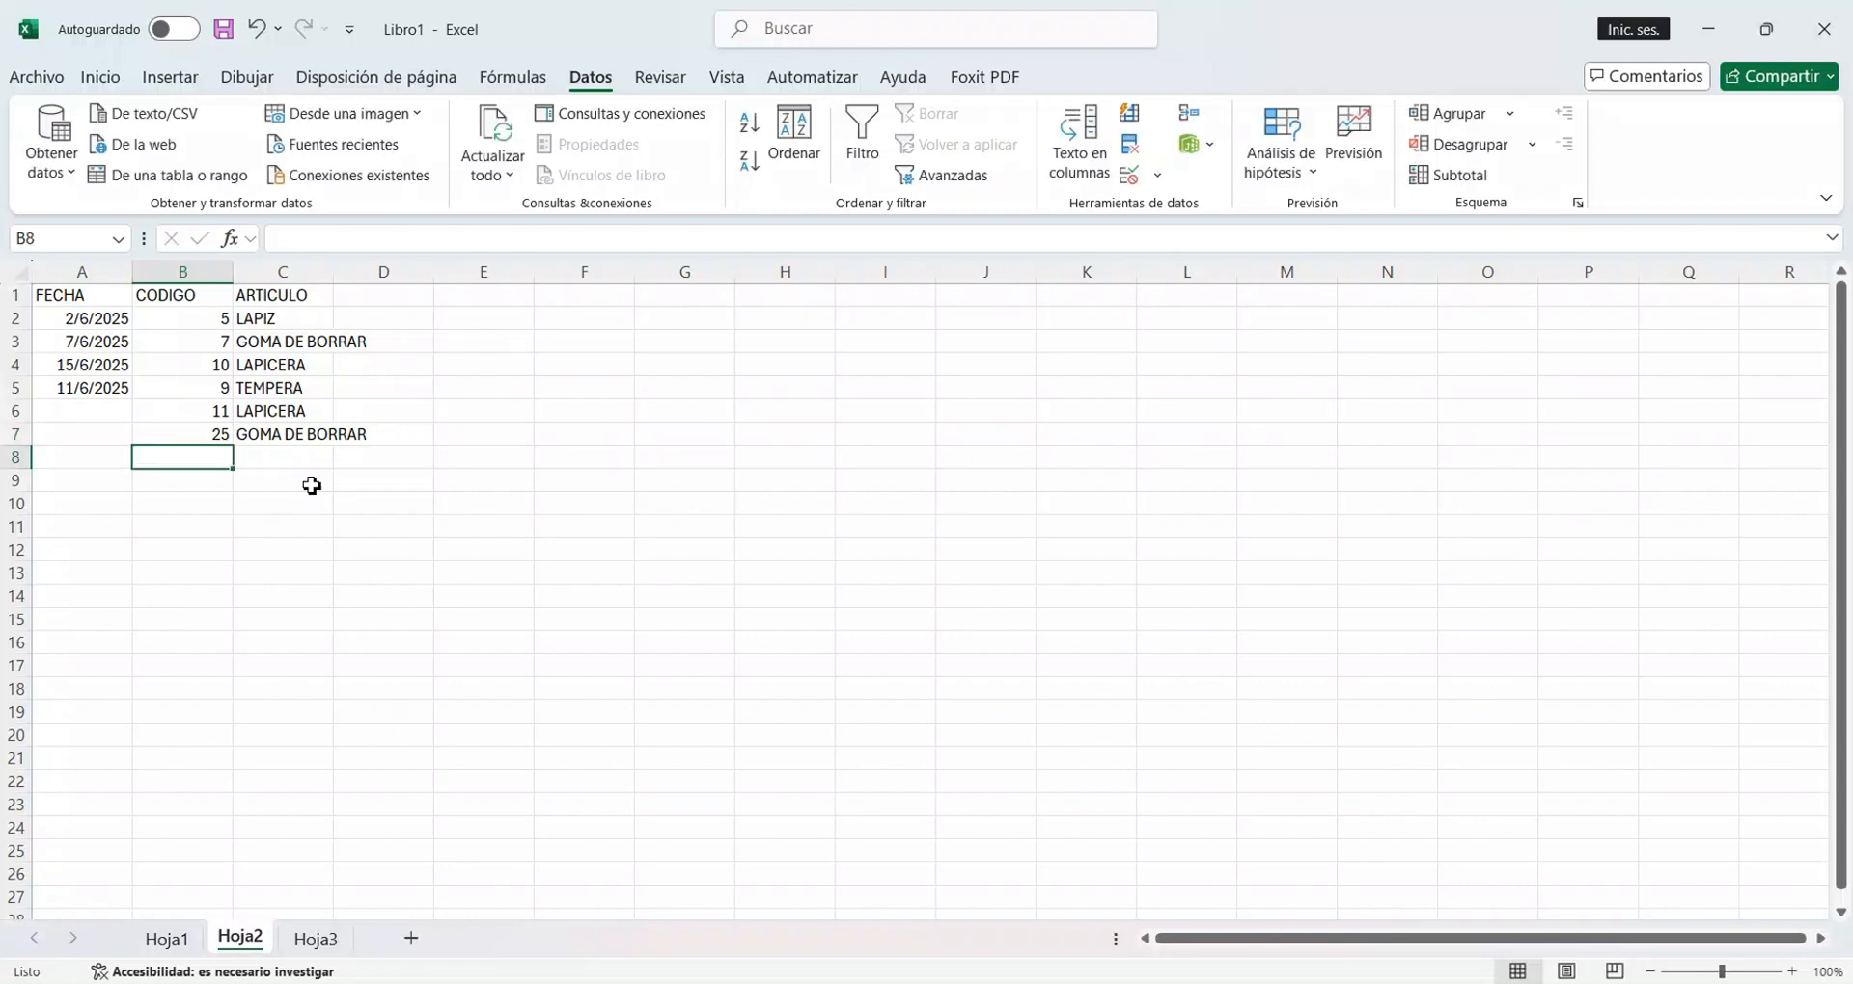
text(27)
key(Return)
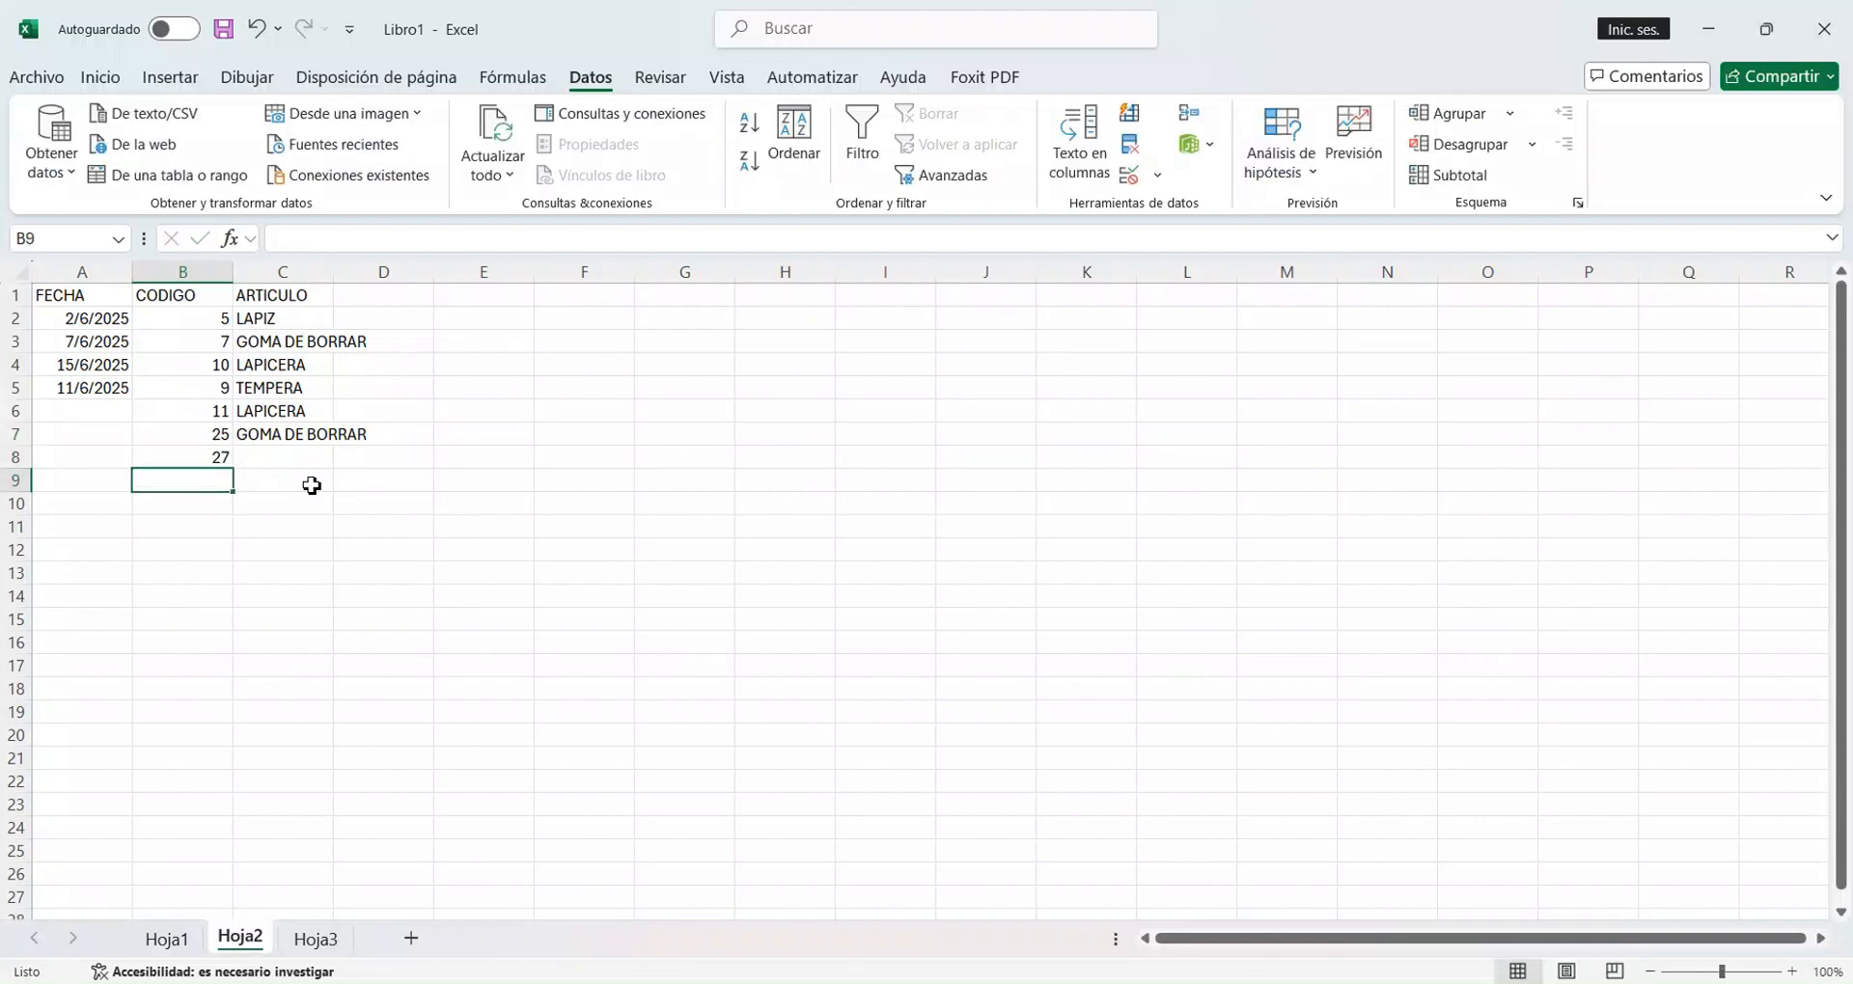
click(319, 465)
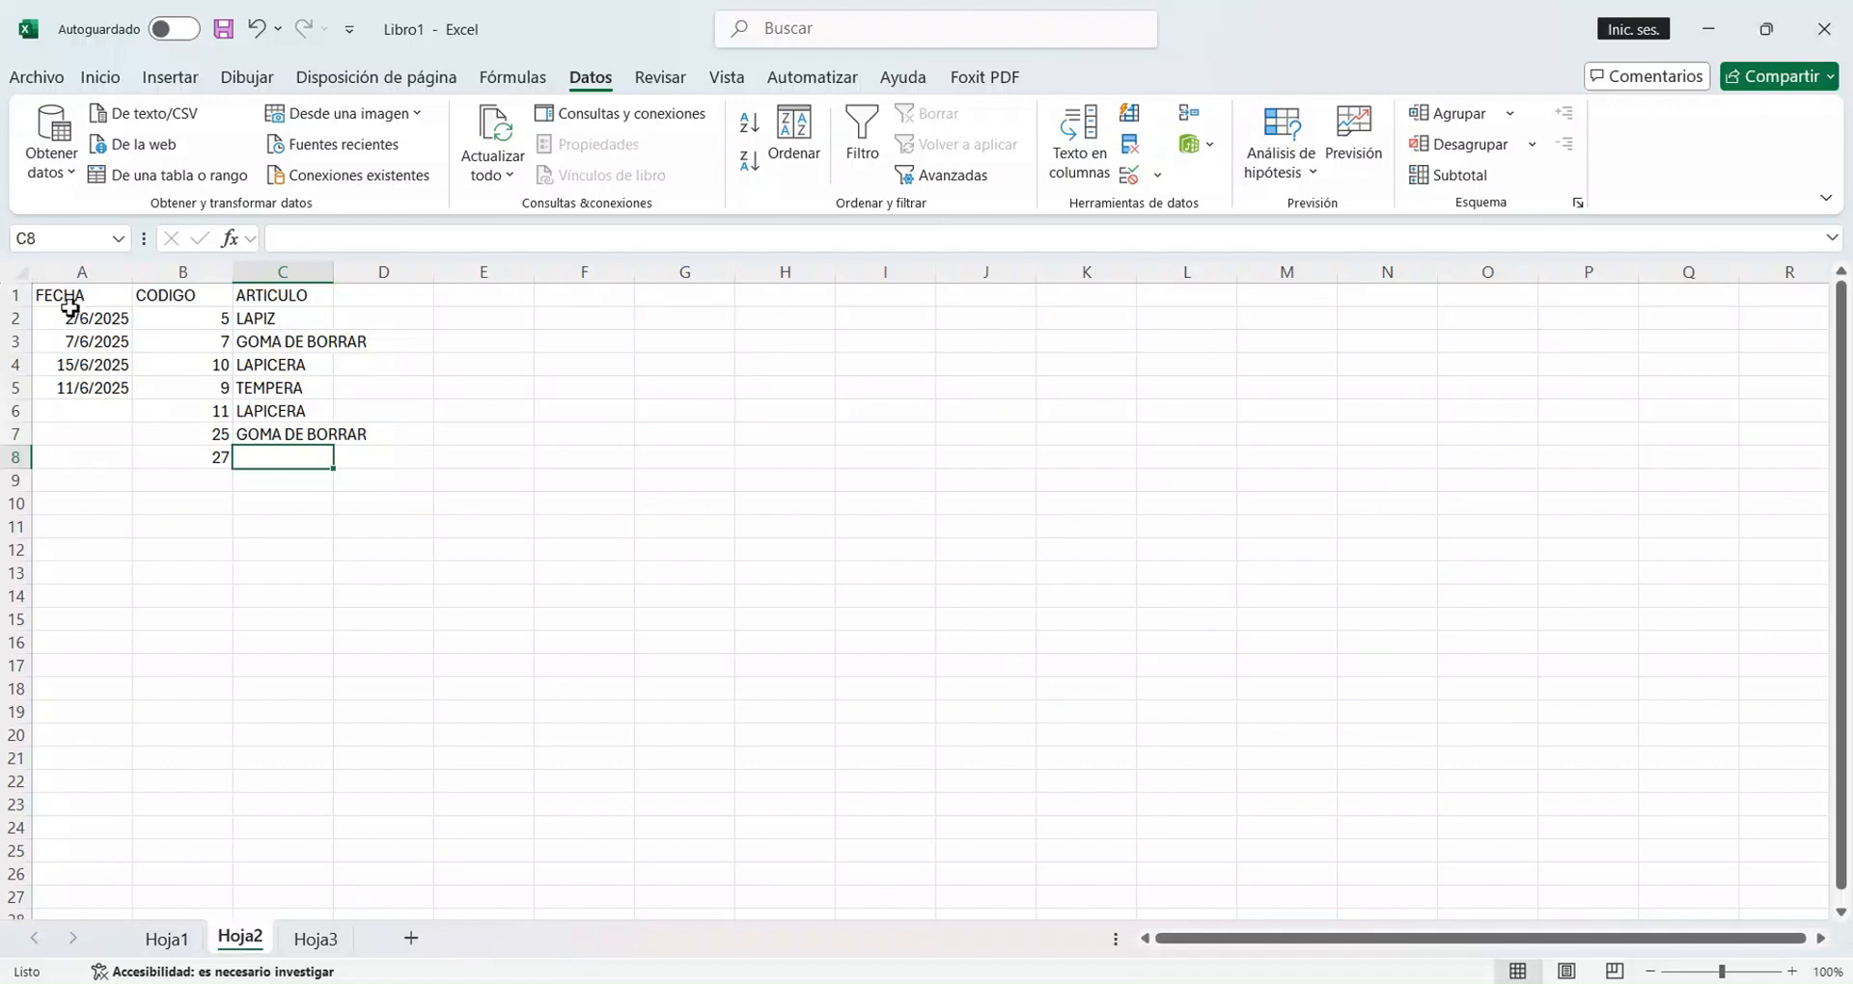
Group the FECHA, CODIGO and ARTICULO headers A1:C1 by Columnas, and test collapsing and expanding the group.
drag(44, 305, 292, 308)
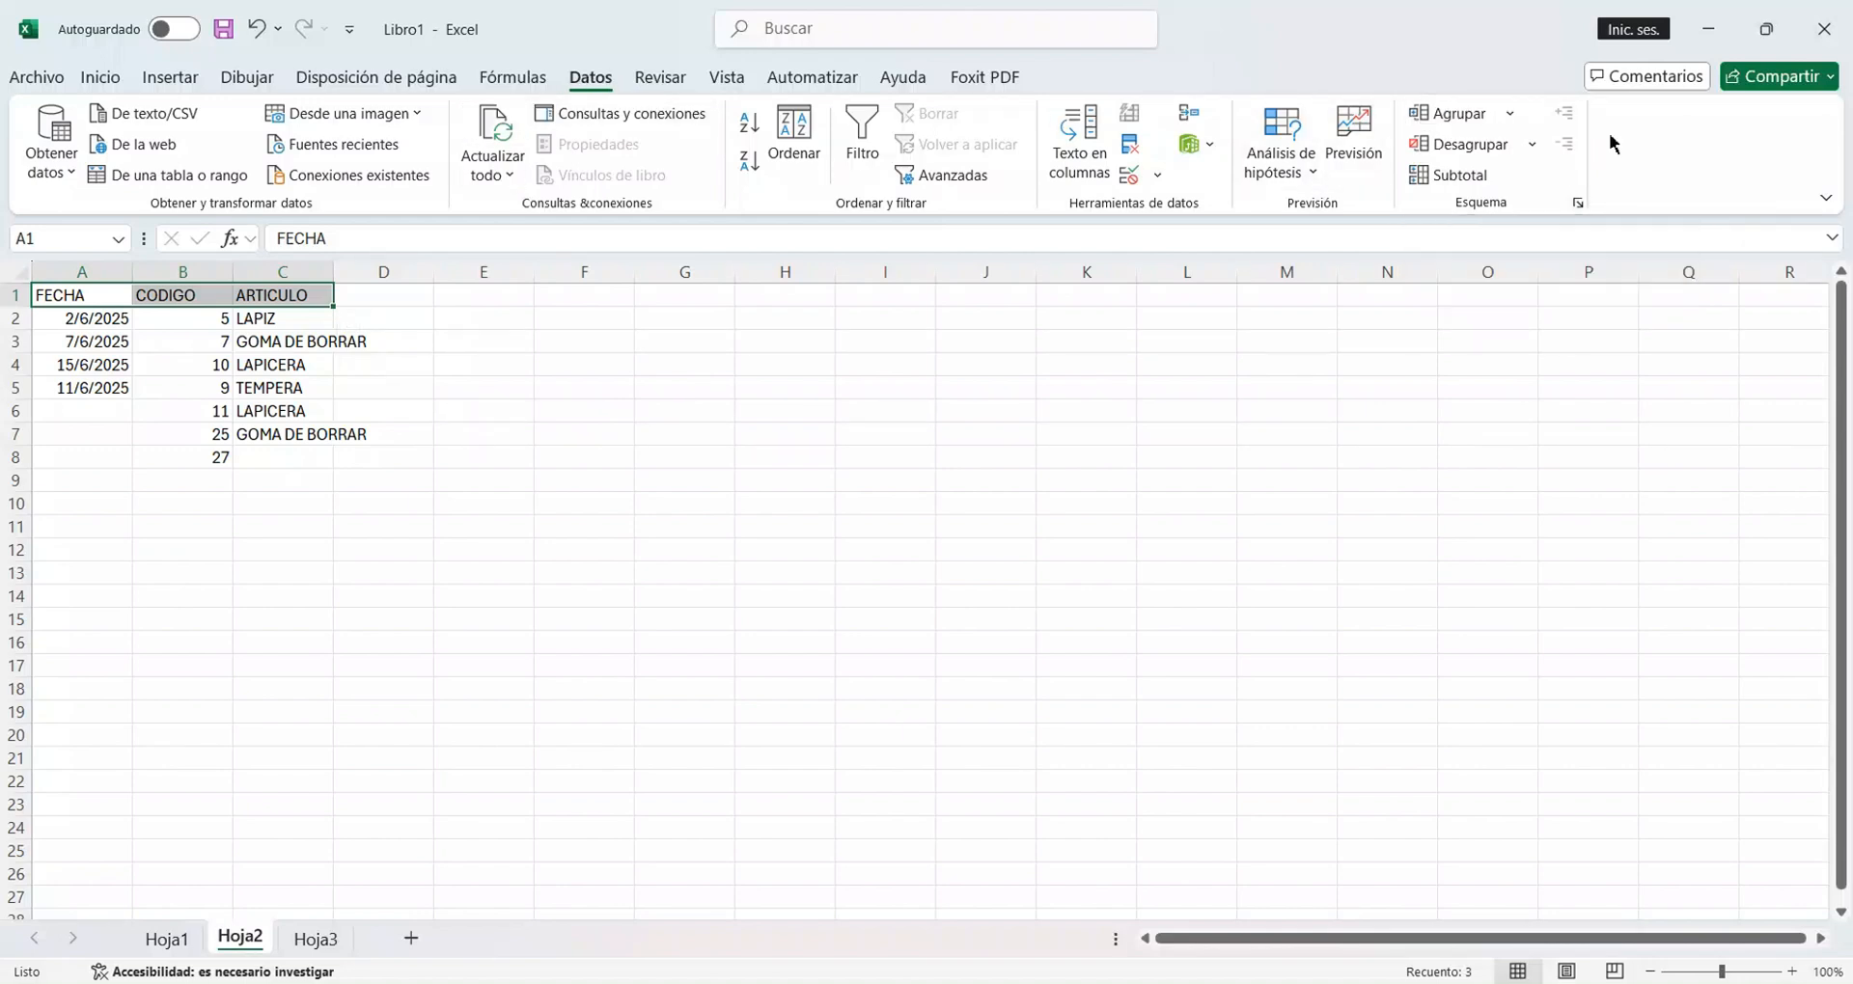
click(1513, 115)
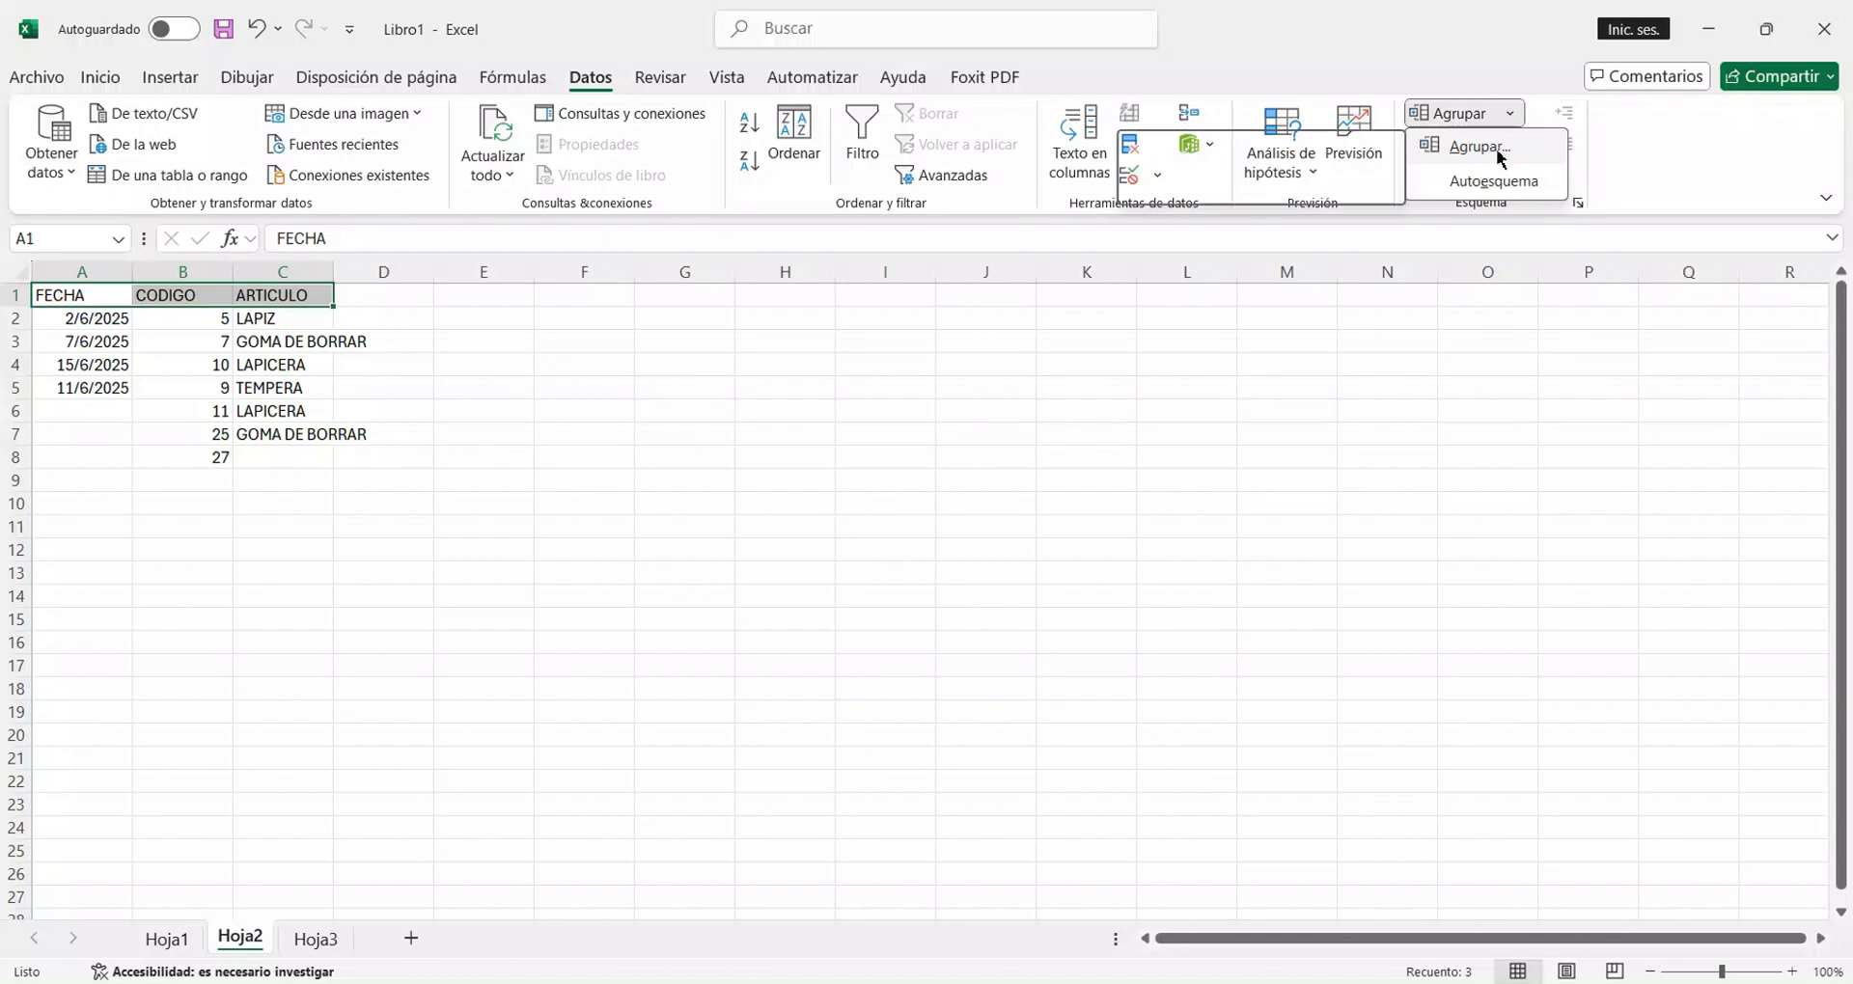
click(1477, 147)
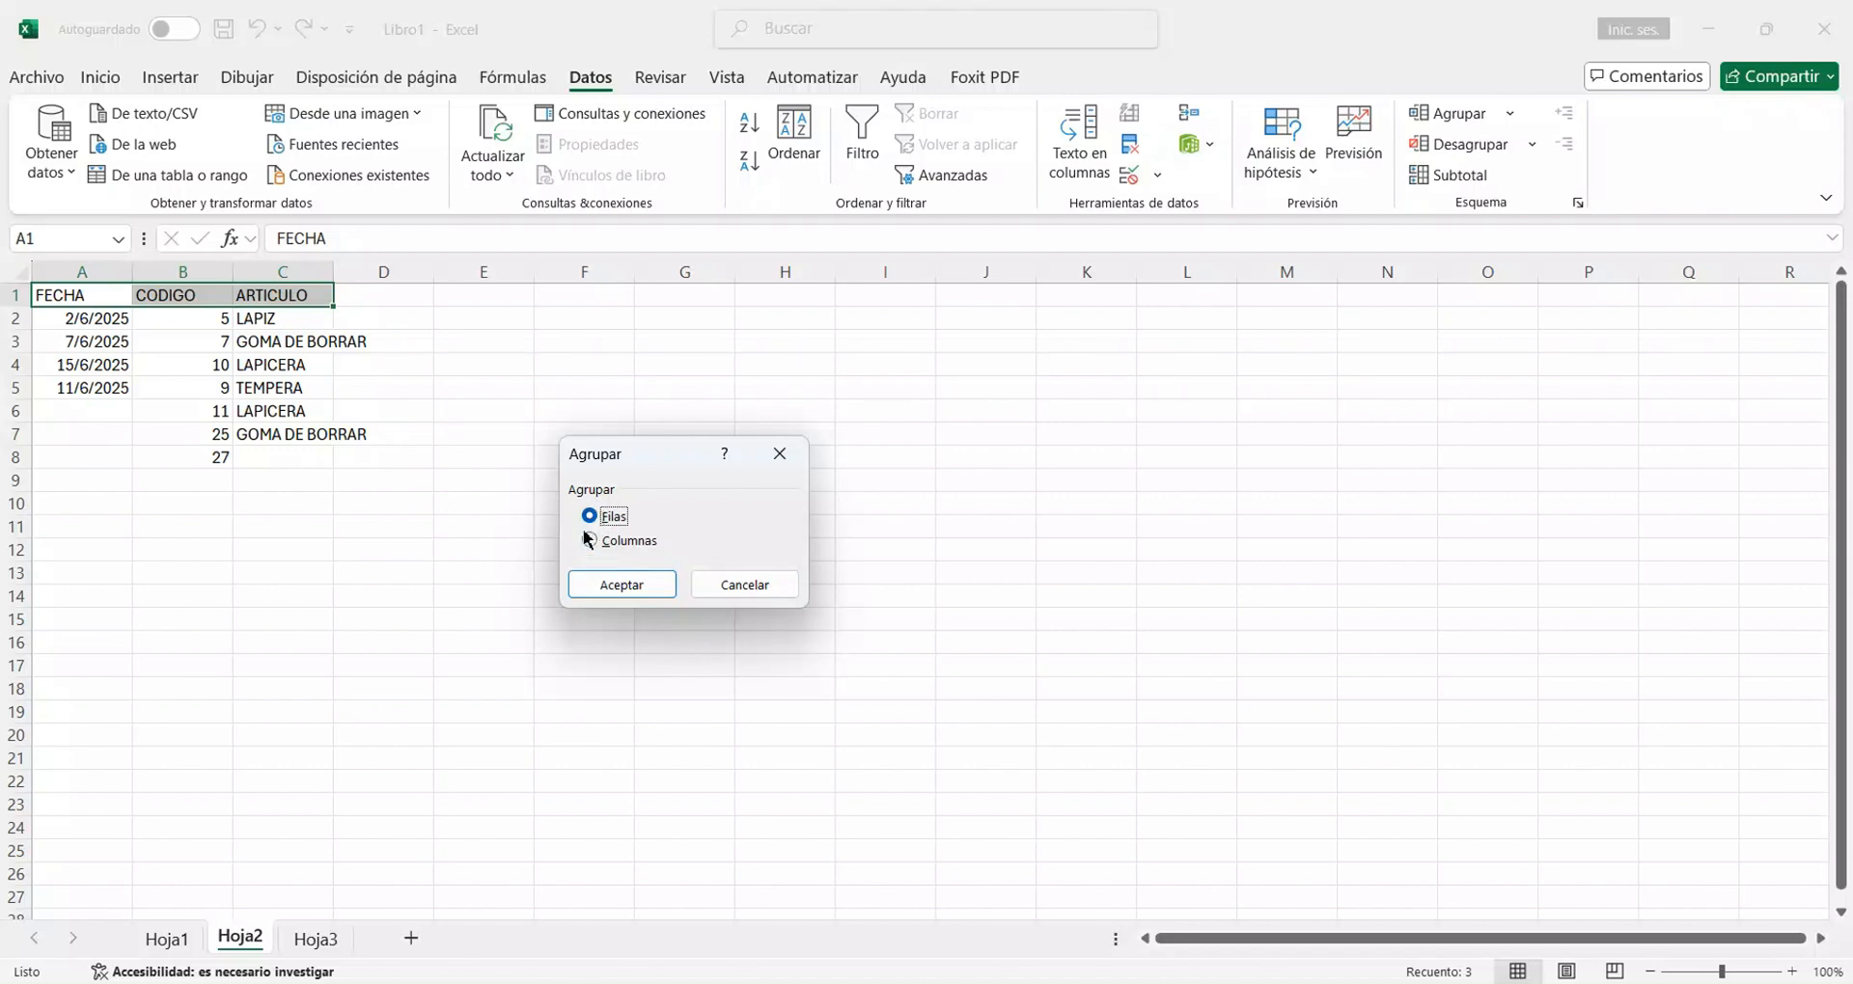
click(623, 587)
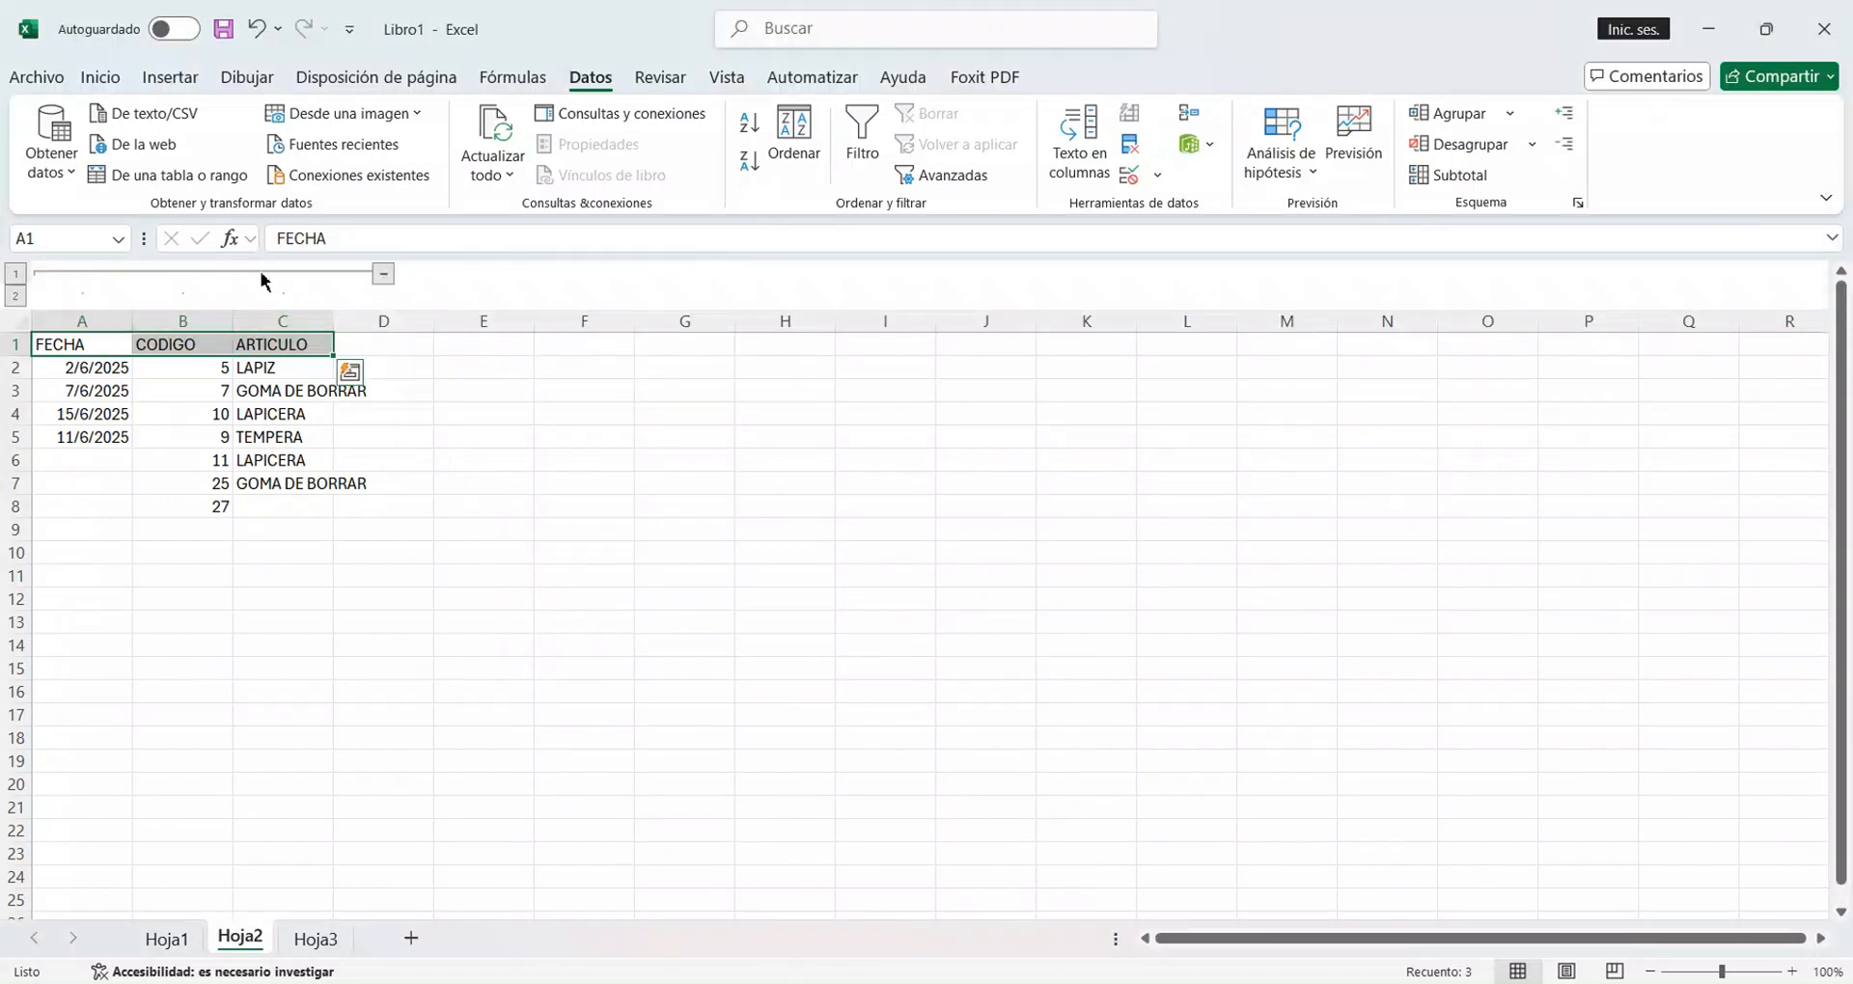
click(384, 275)
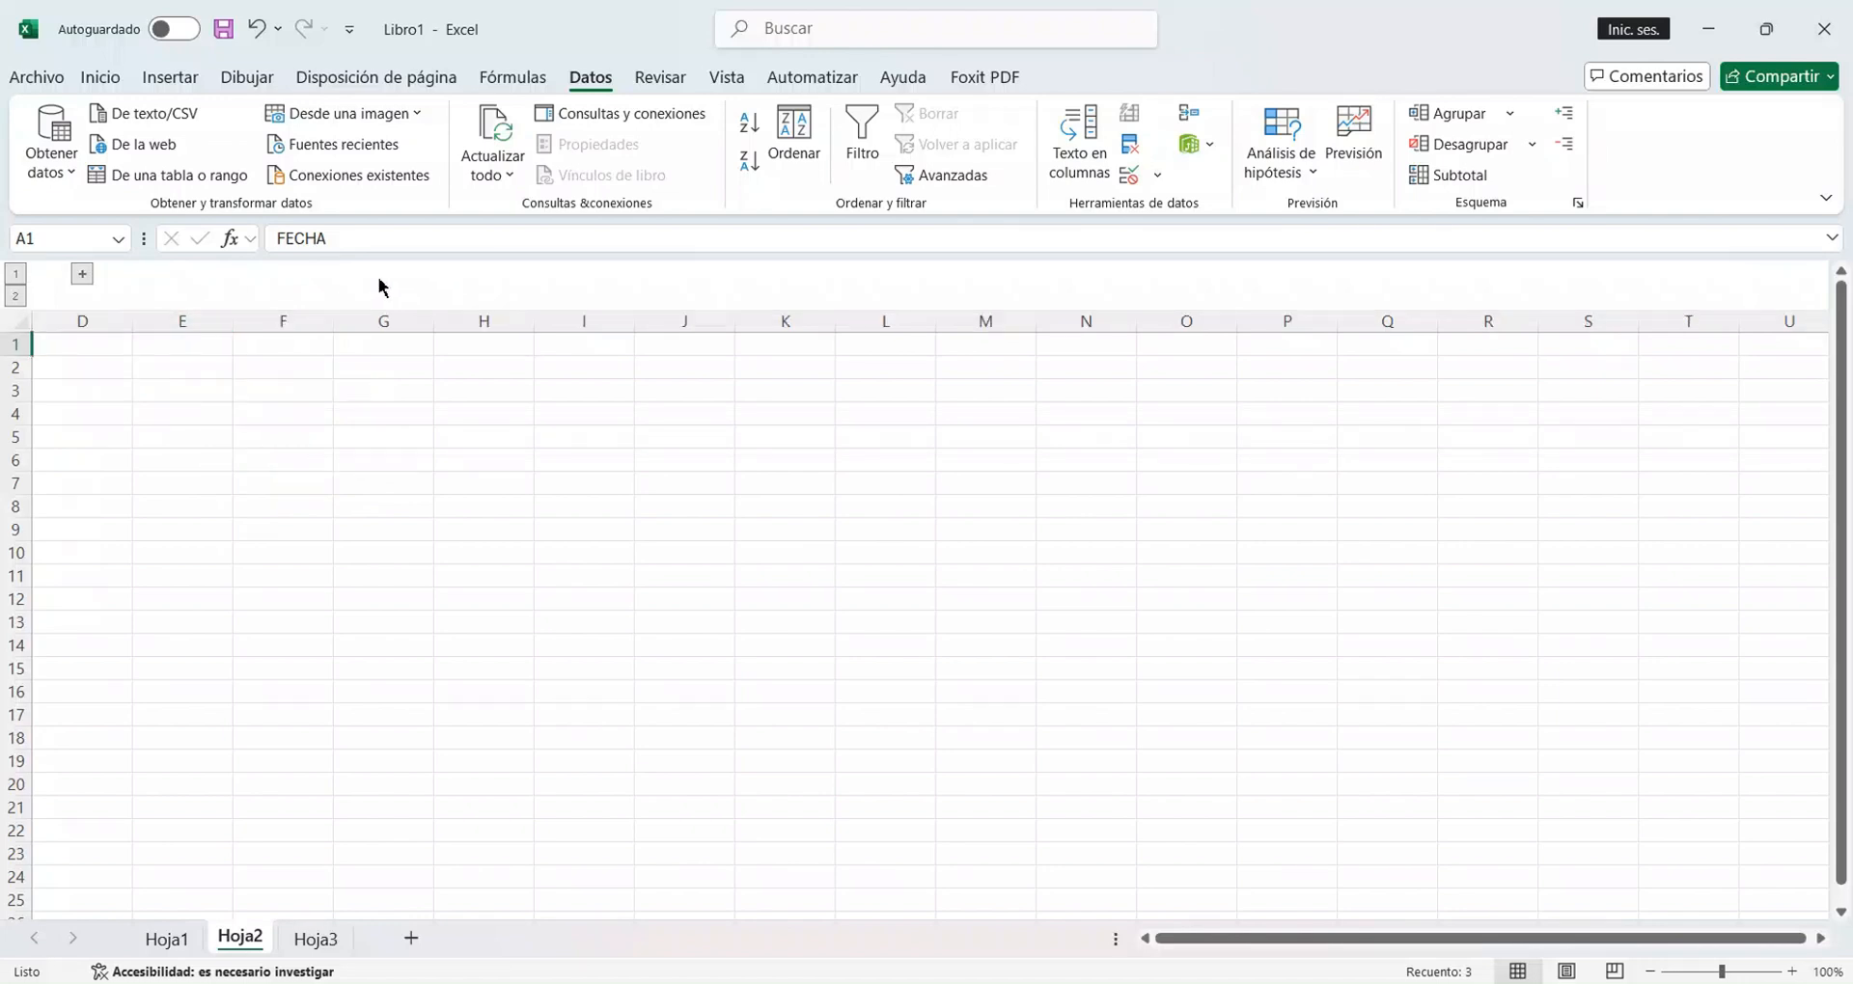
click(82, 276)
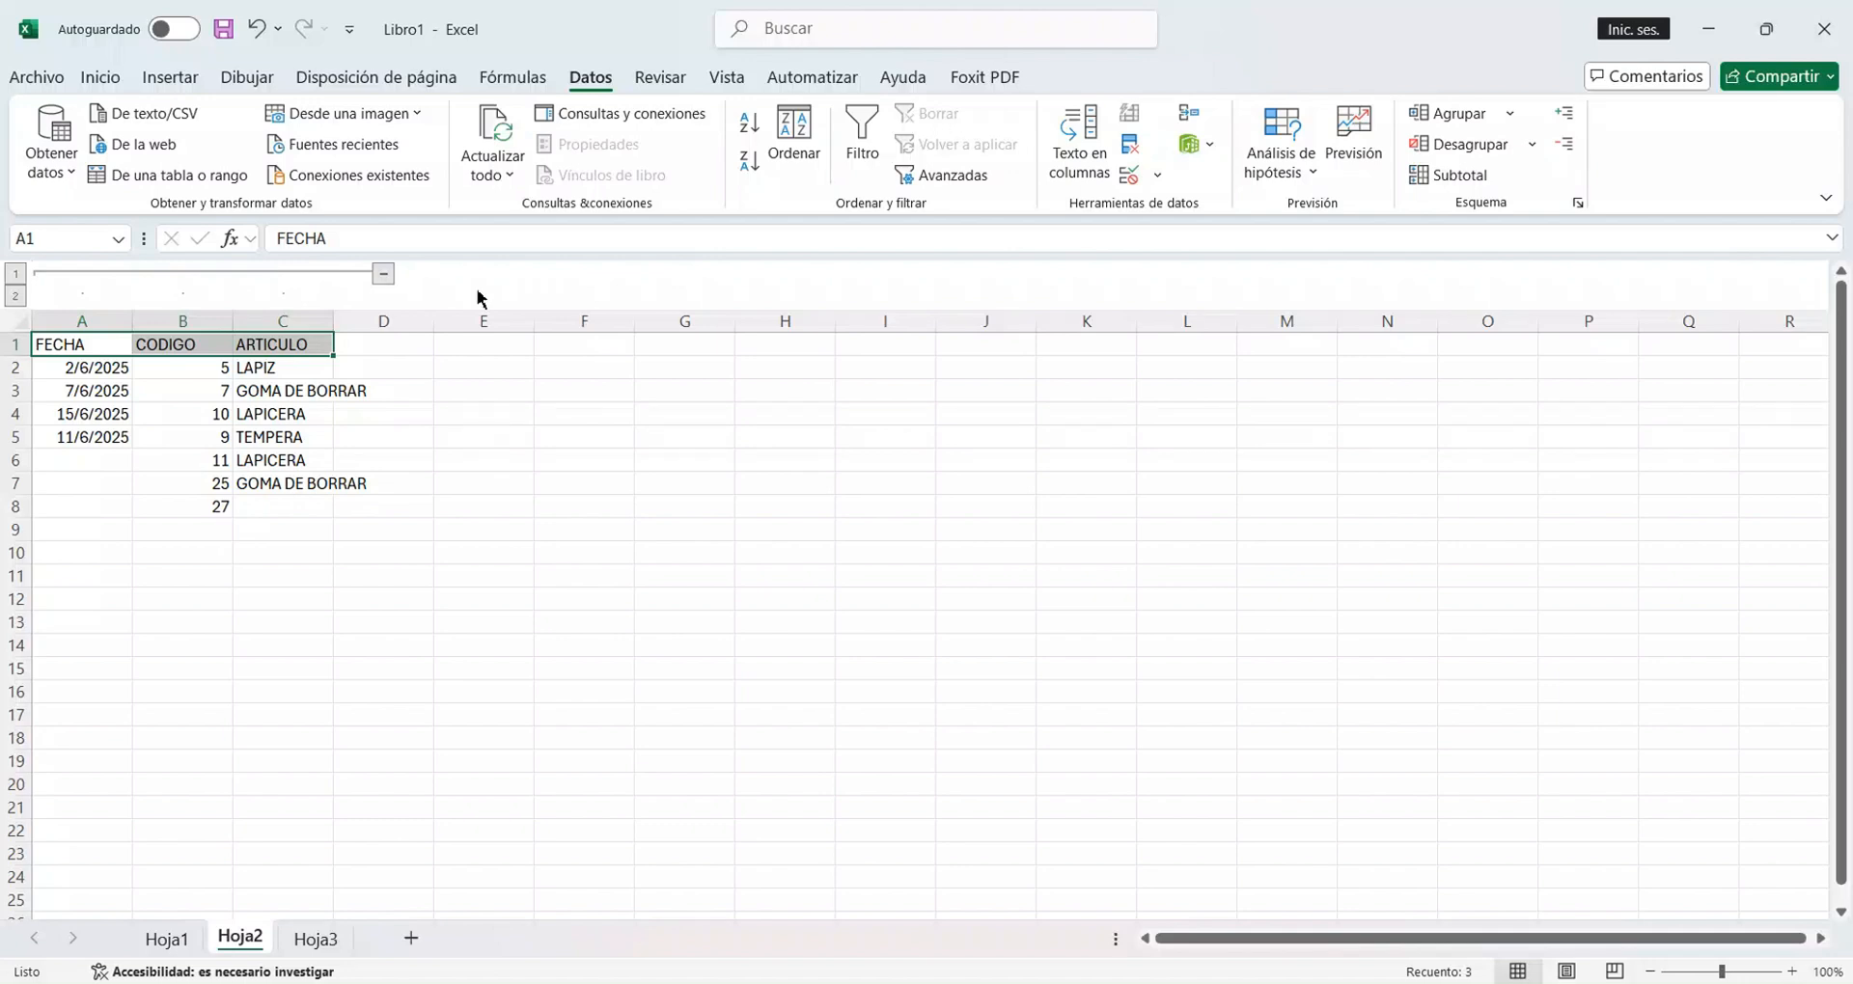
Ungroup the FECHA, CODIGO and ARTICULO columns A to C with the Columnas option.
click(1486, 145)
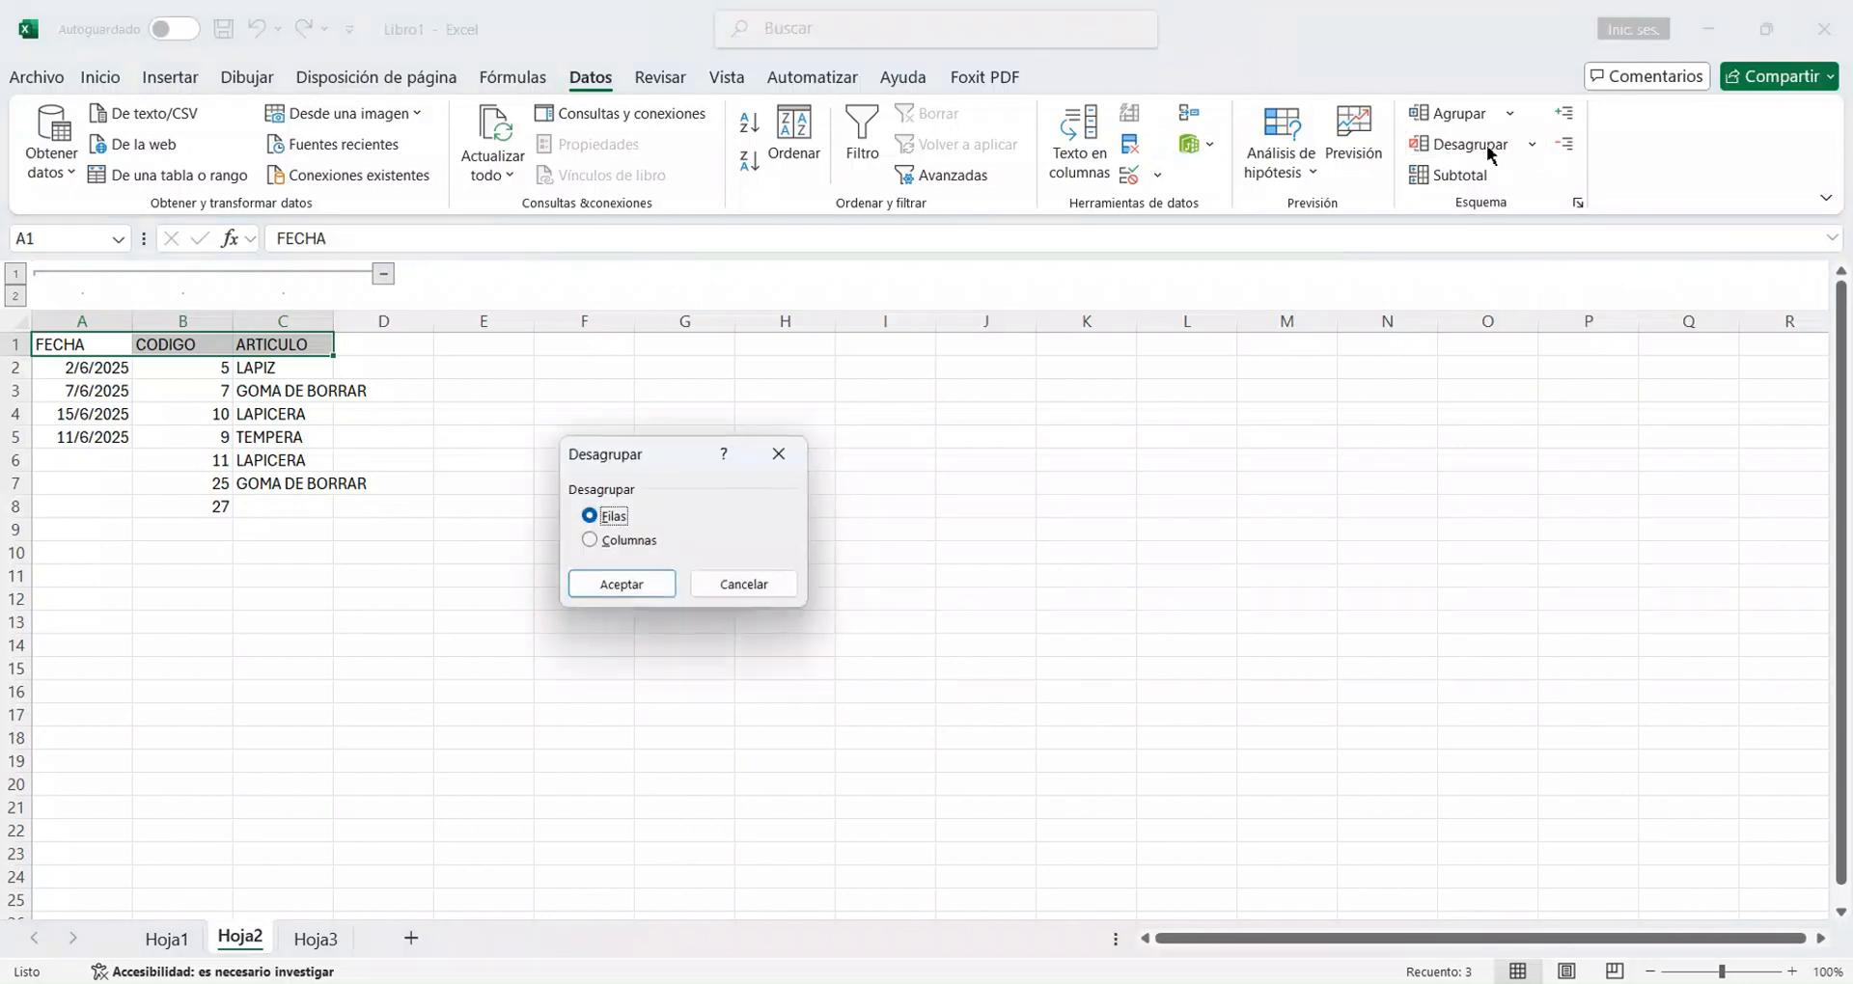
click(592, 544)
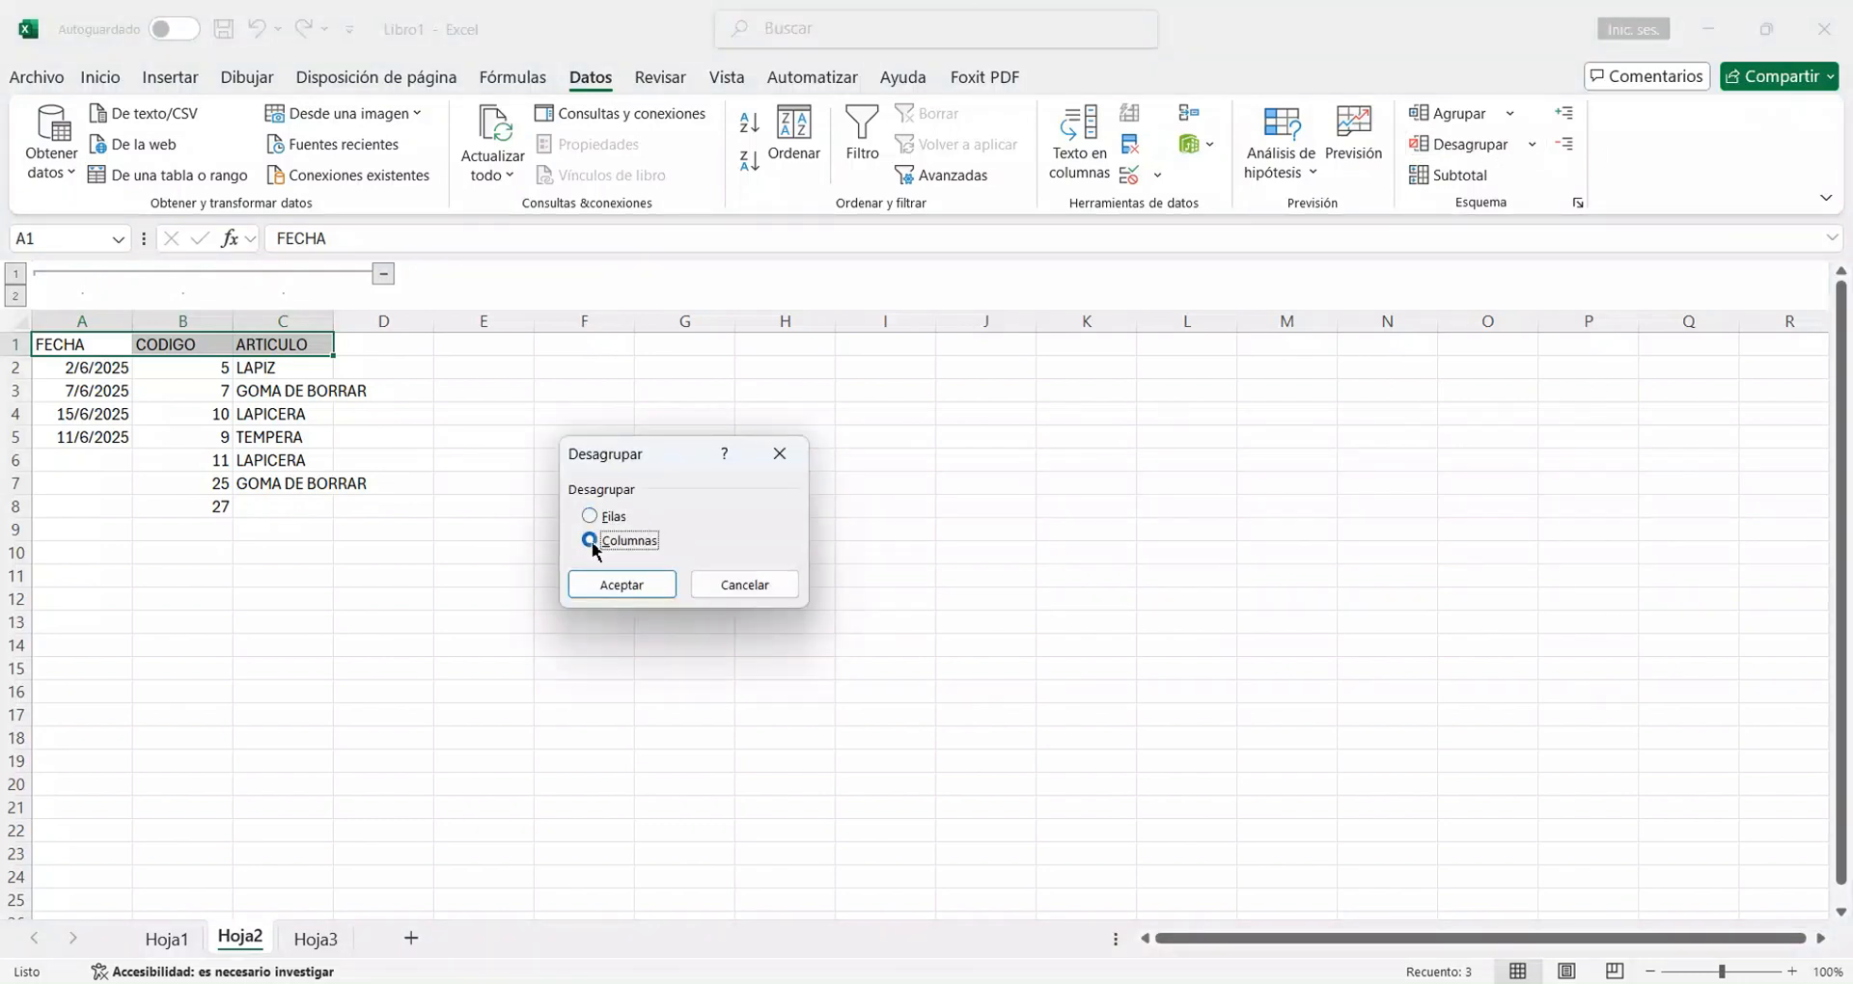
click(626, 587)
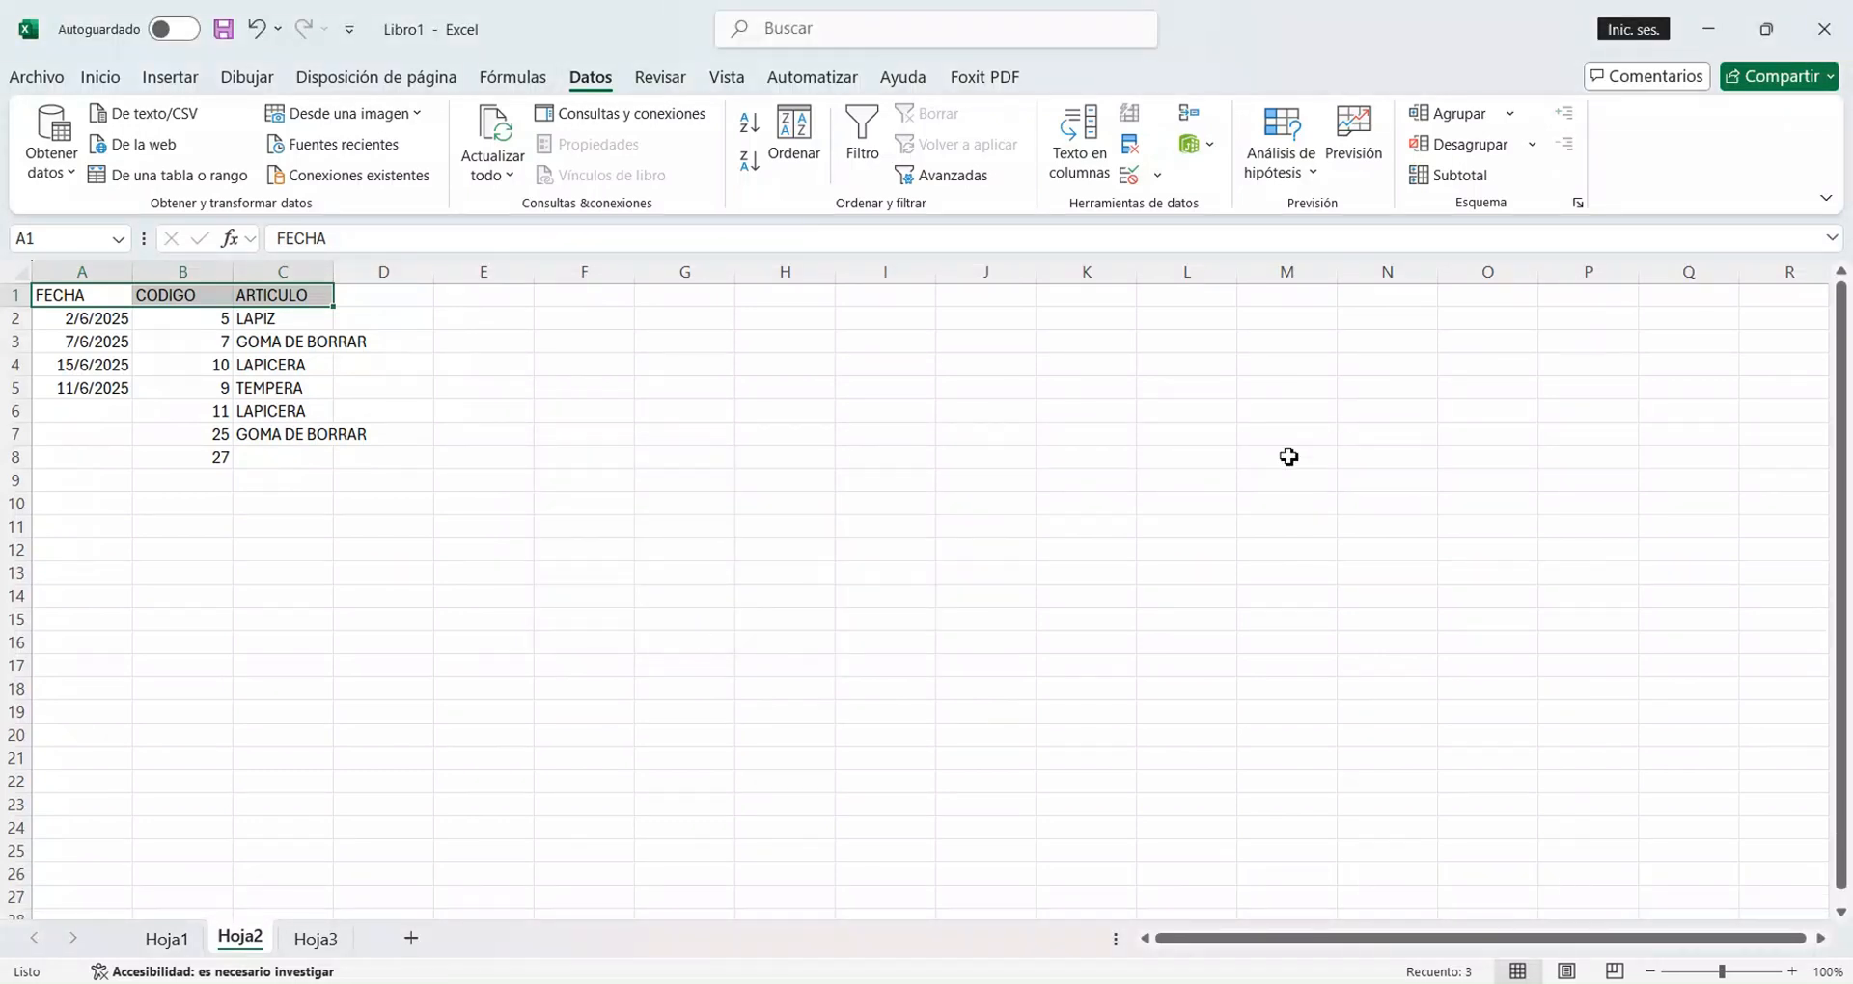
Close the Libro1 workbook.
click(1824, 23)
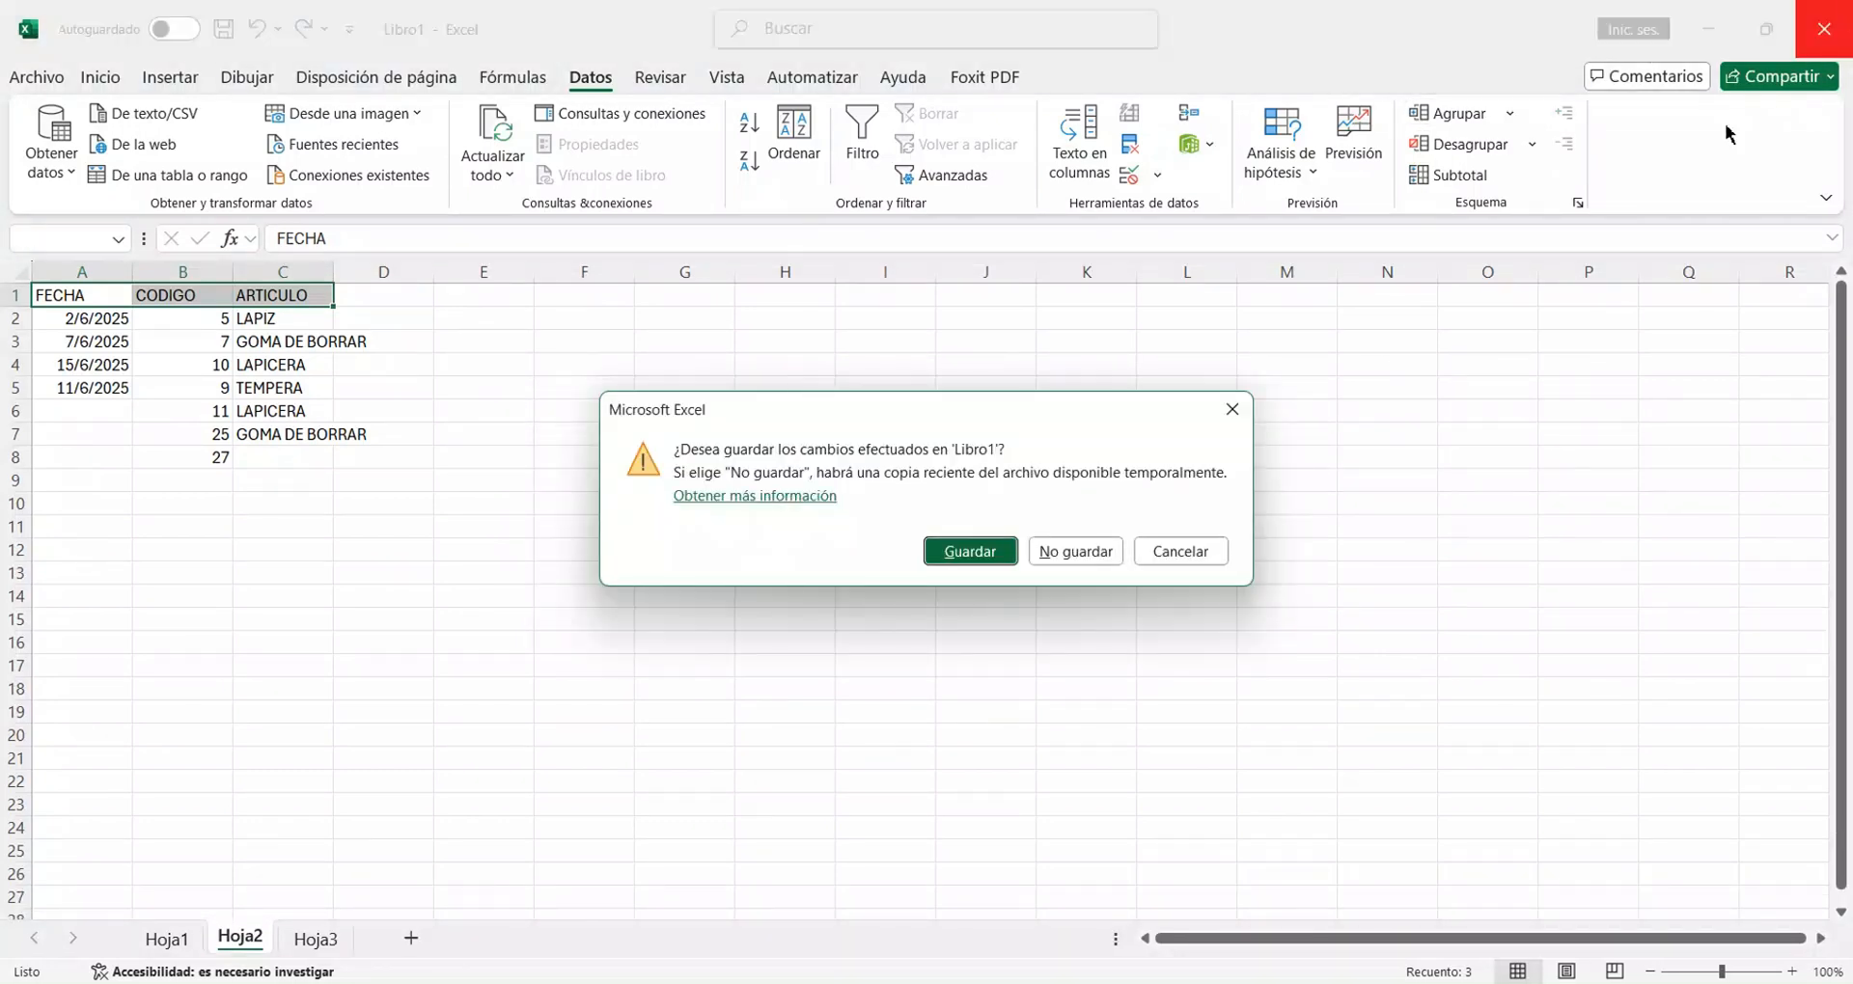